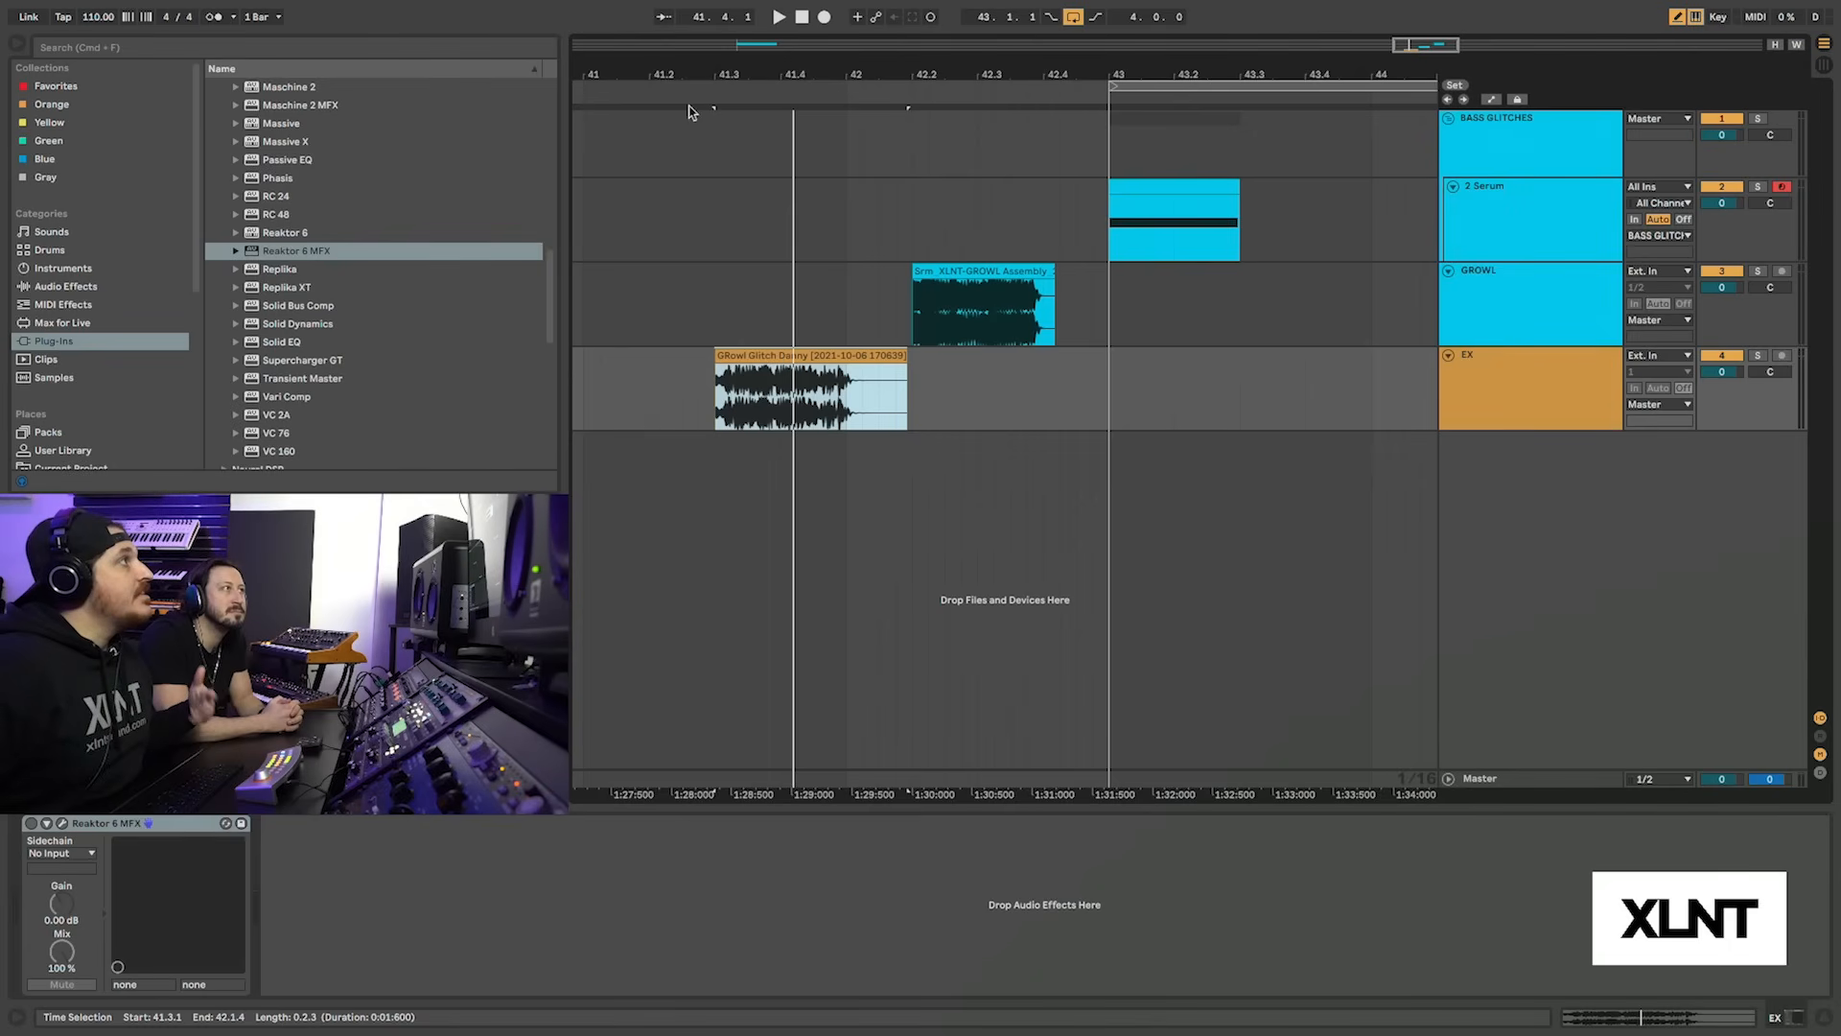
Play back the growl glitch clip on the EX track without the glitch effect
drag(727, 76, 727, 81)
key(space)
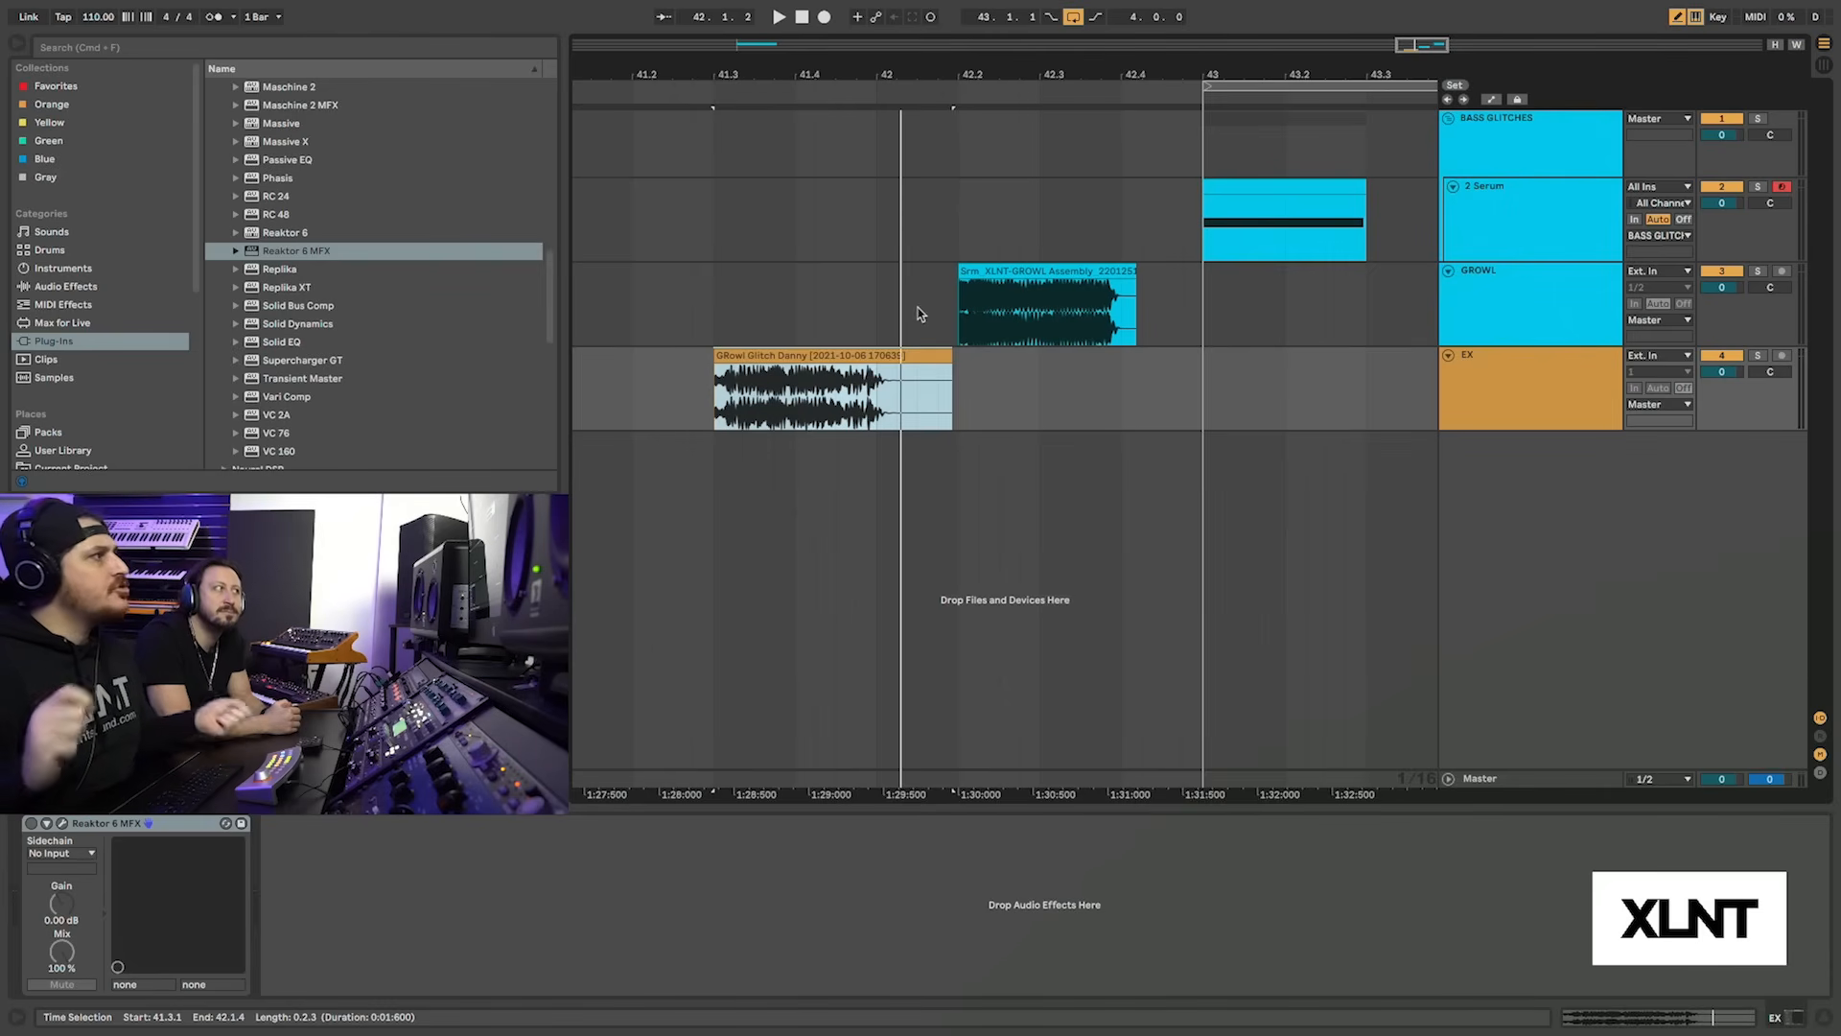
Enable the Reaktor 6 MFX device on the EX track and open its plug-in window beside the arrangement
click(32, 823)
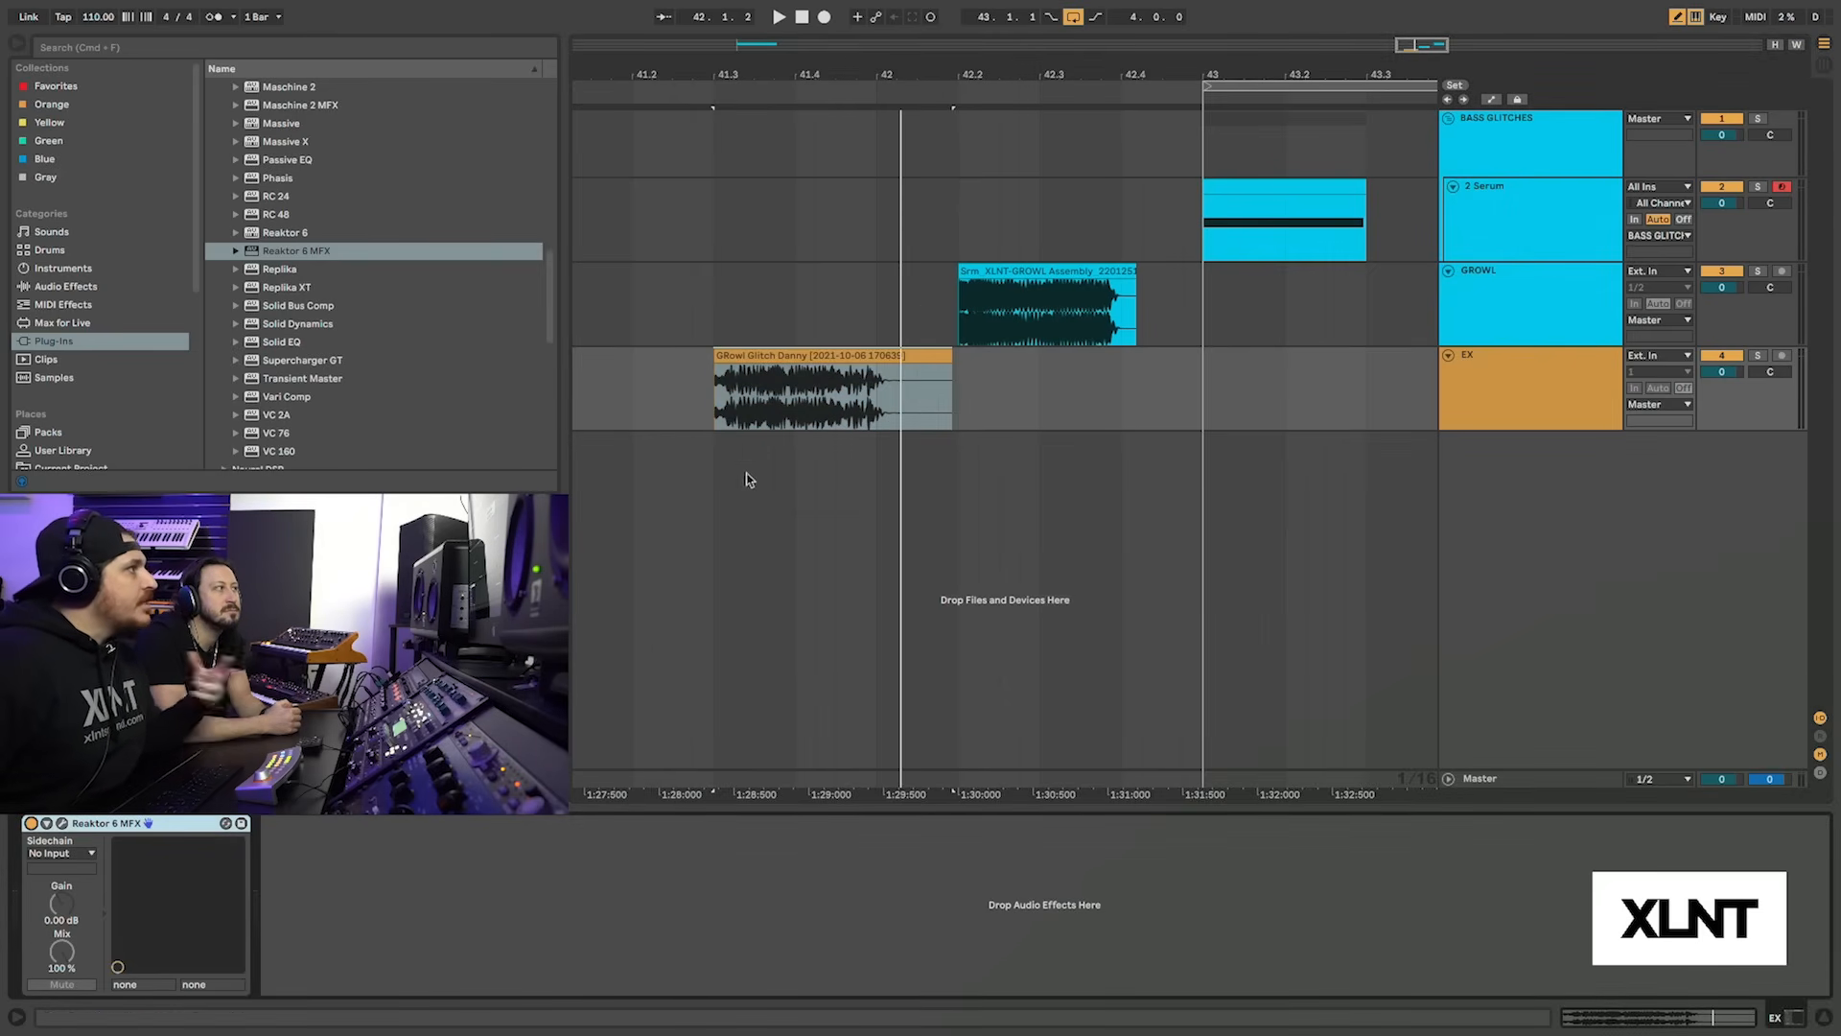
click(62, 823)
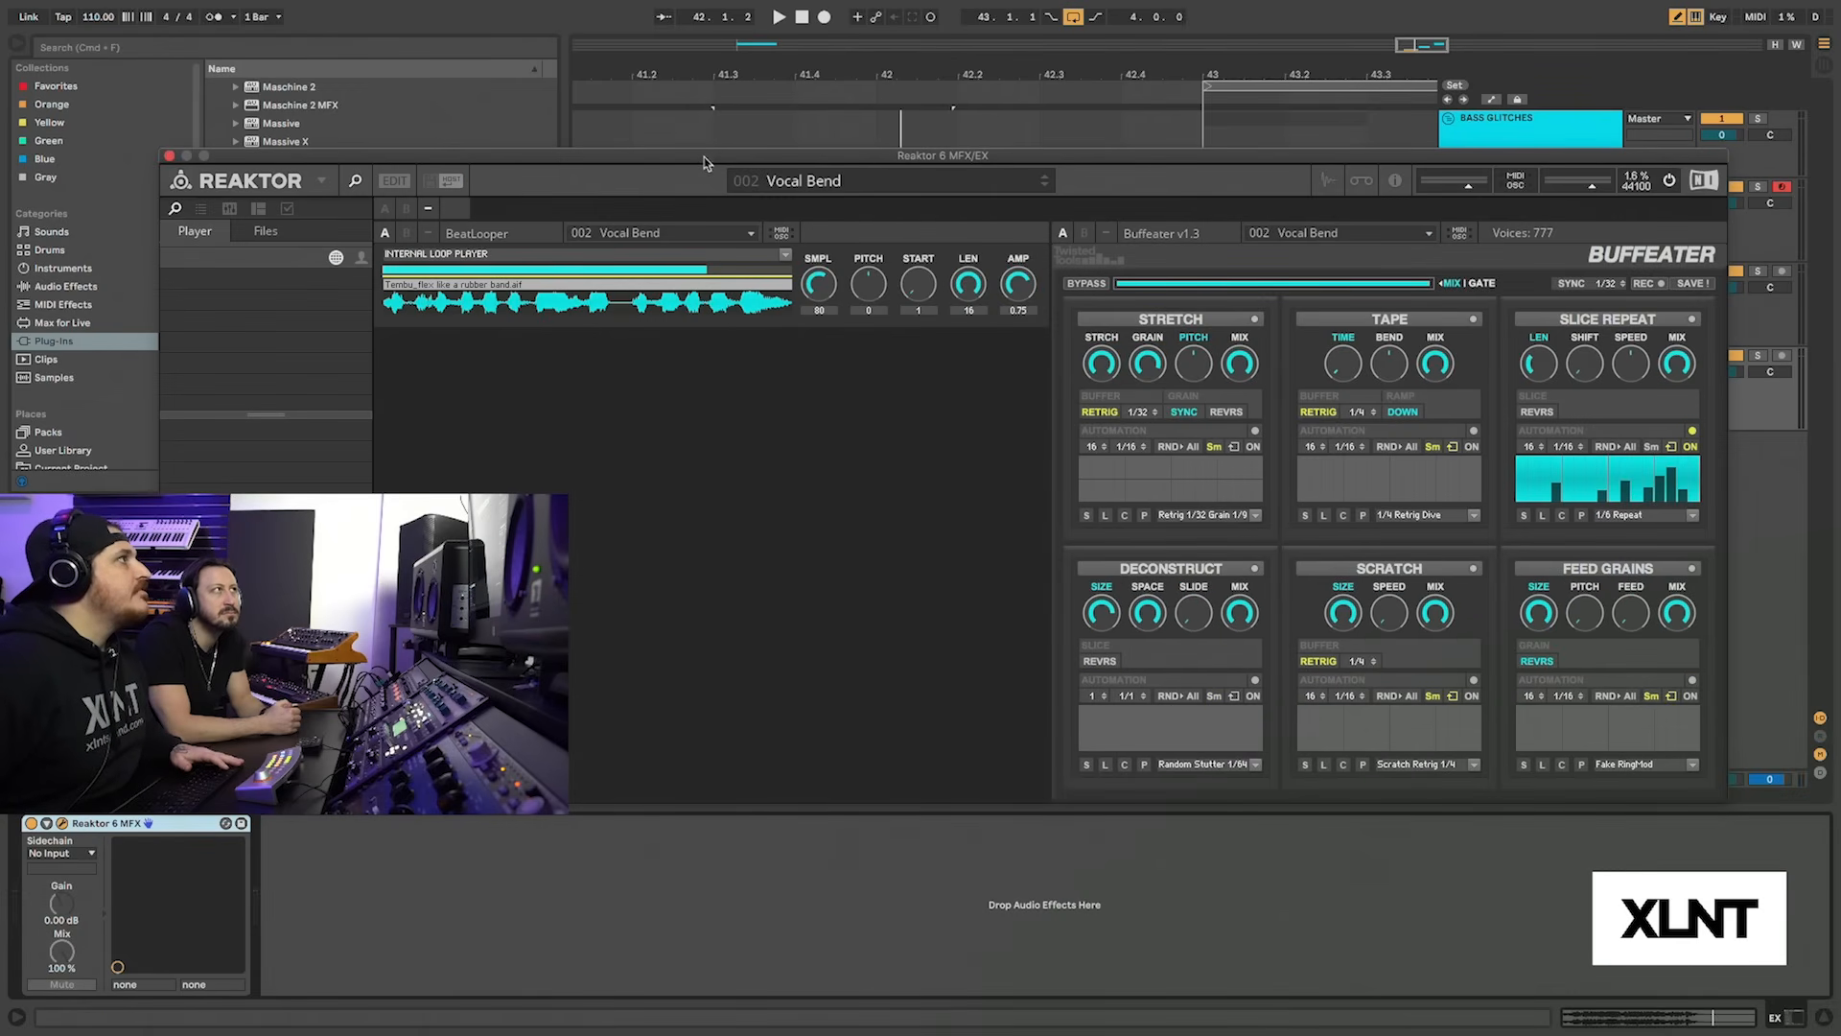
drag(705, 163, 840, 324)
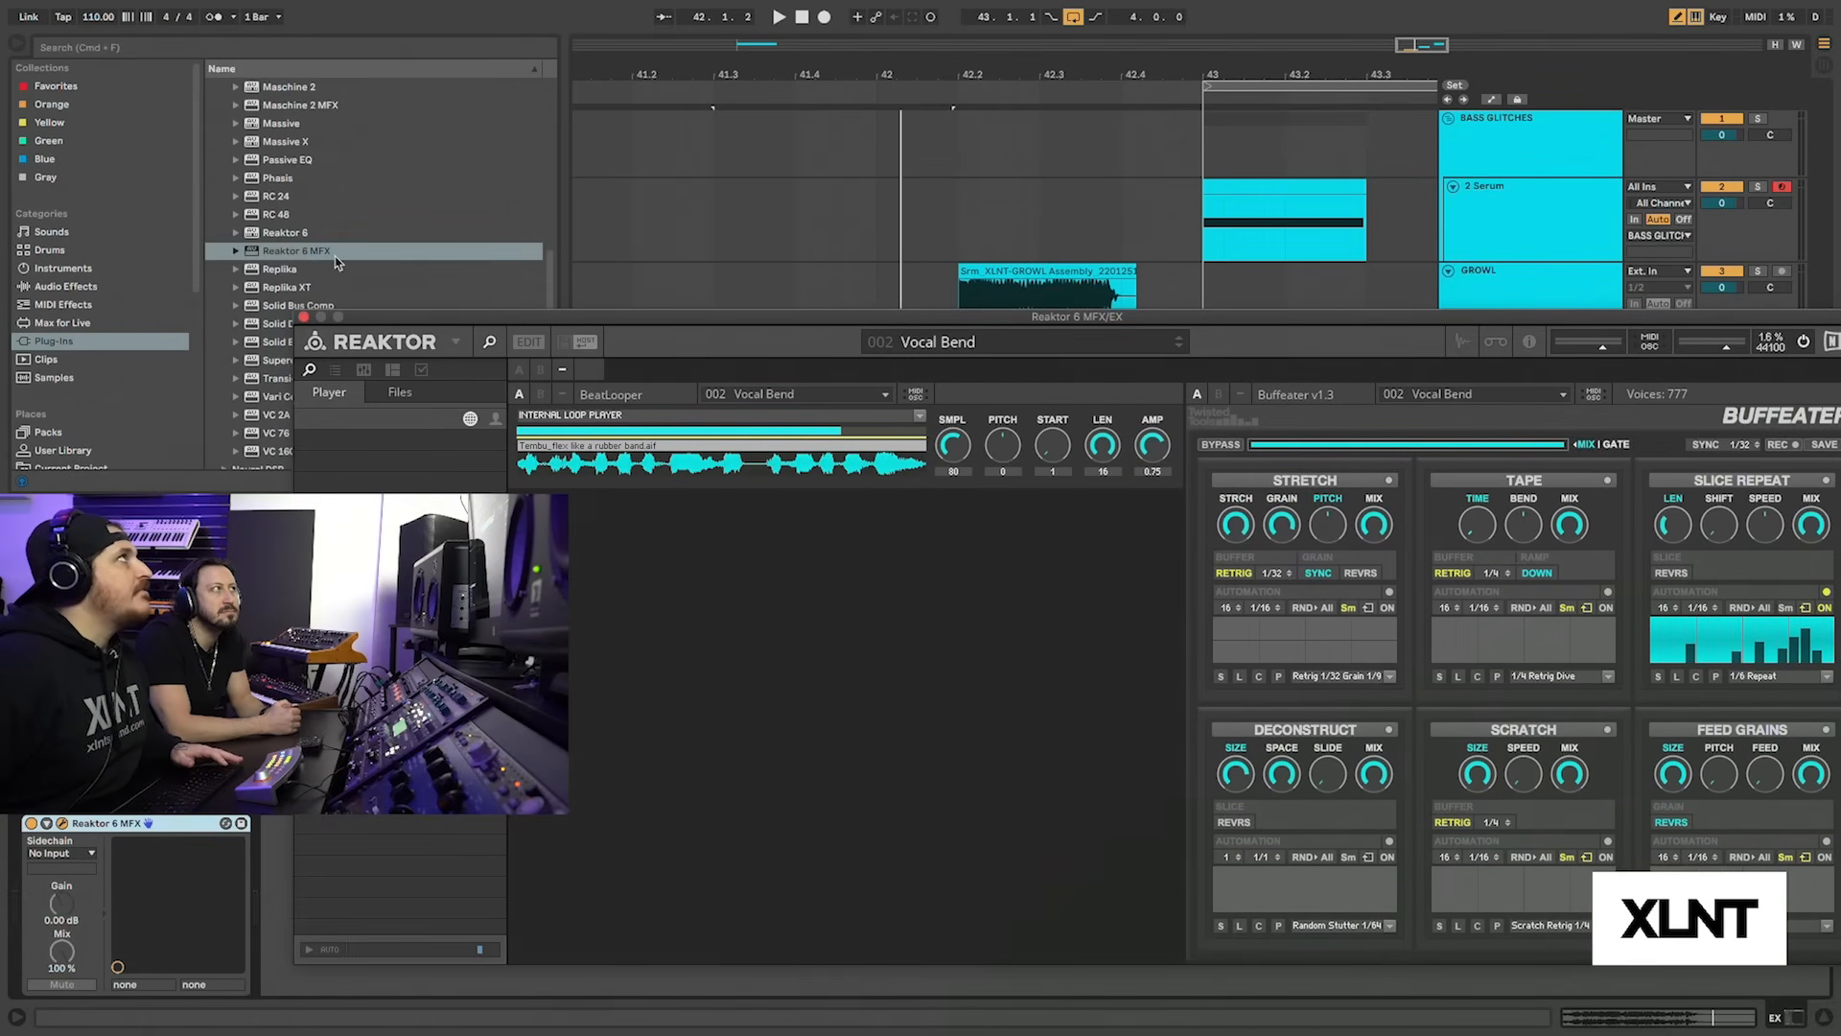
drag(699, 316, 672, 188)
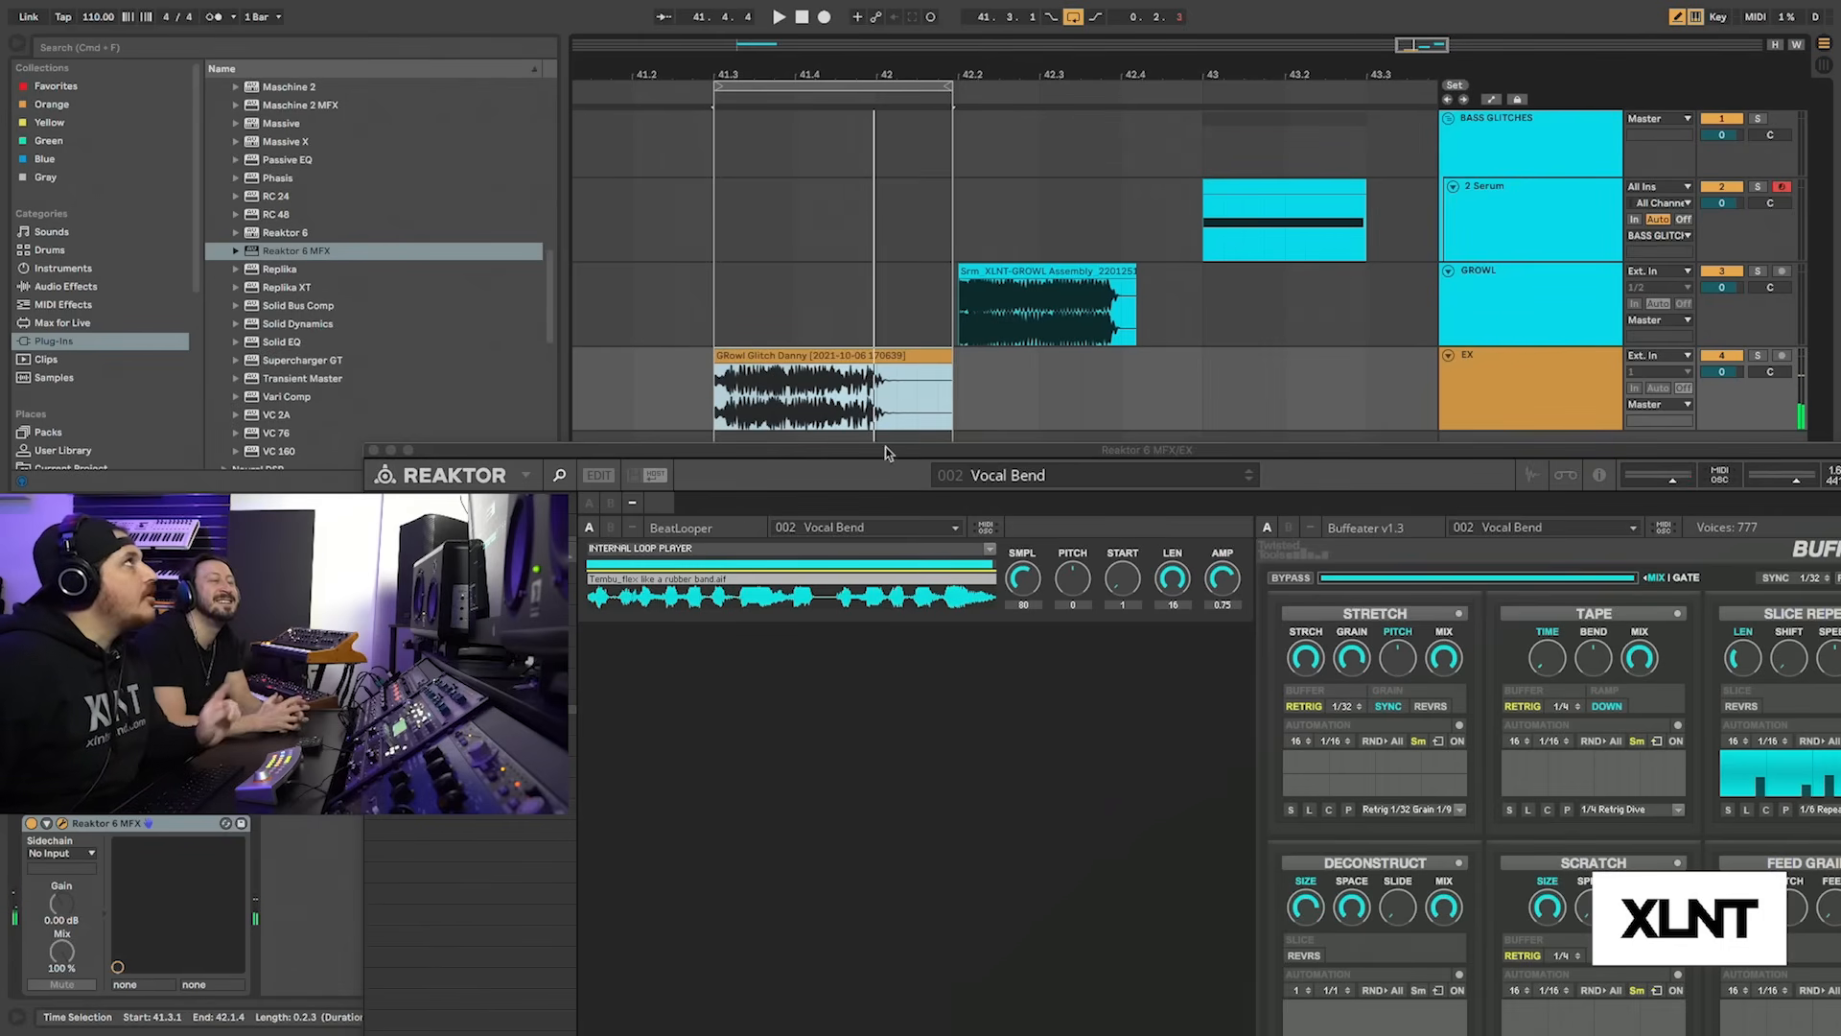
Load the DEFAULT (EXT AUDIO IN) snapshot in the BeatLooper so Reaktor processes the track's live audio
drag(869, 450, 863, 425)
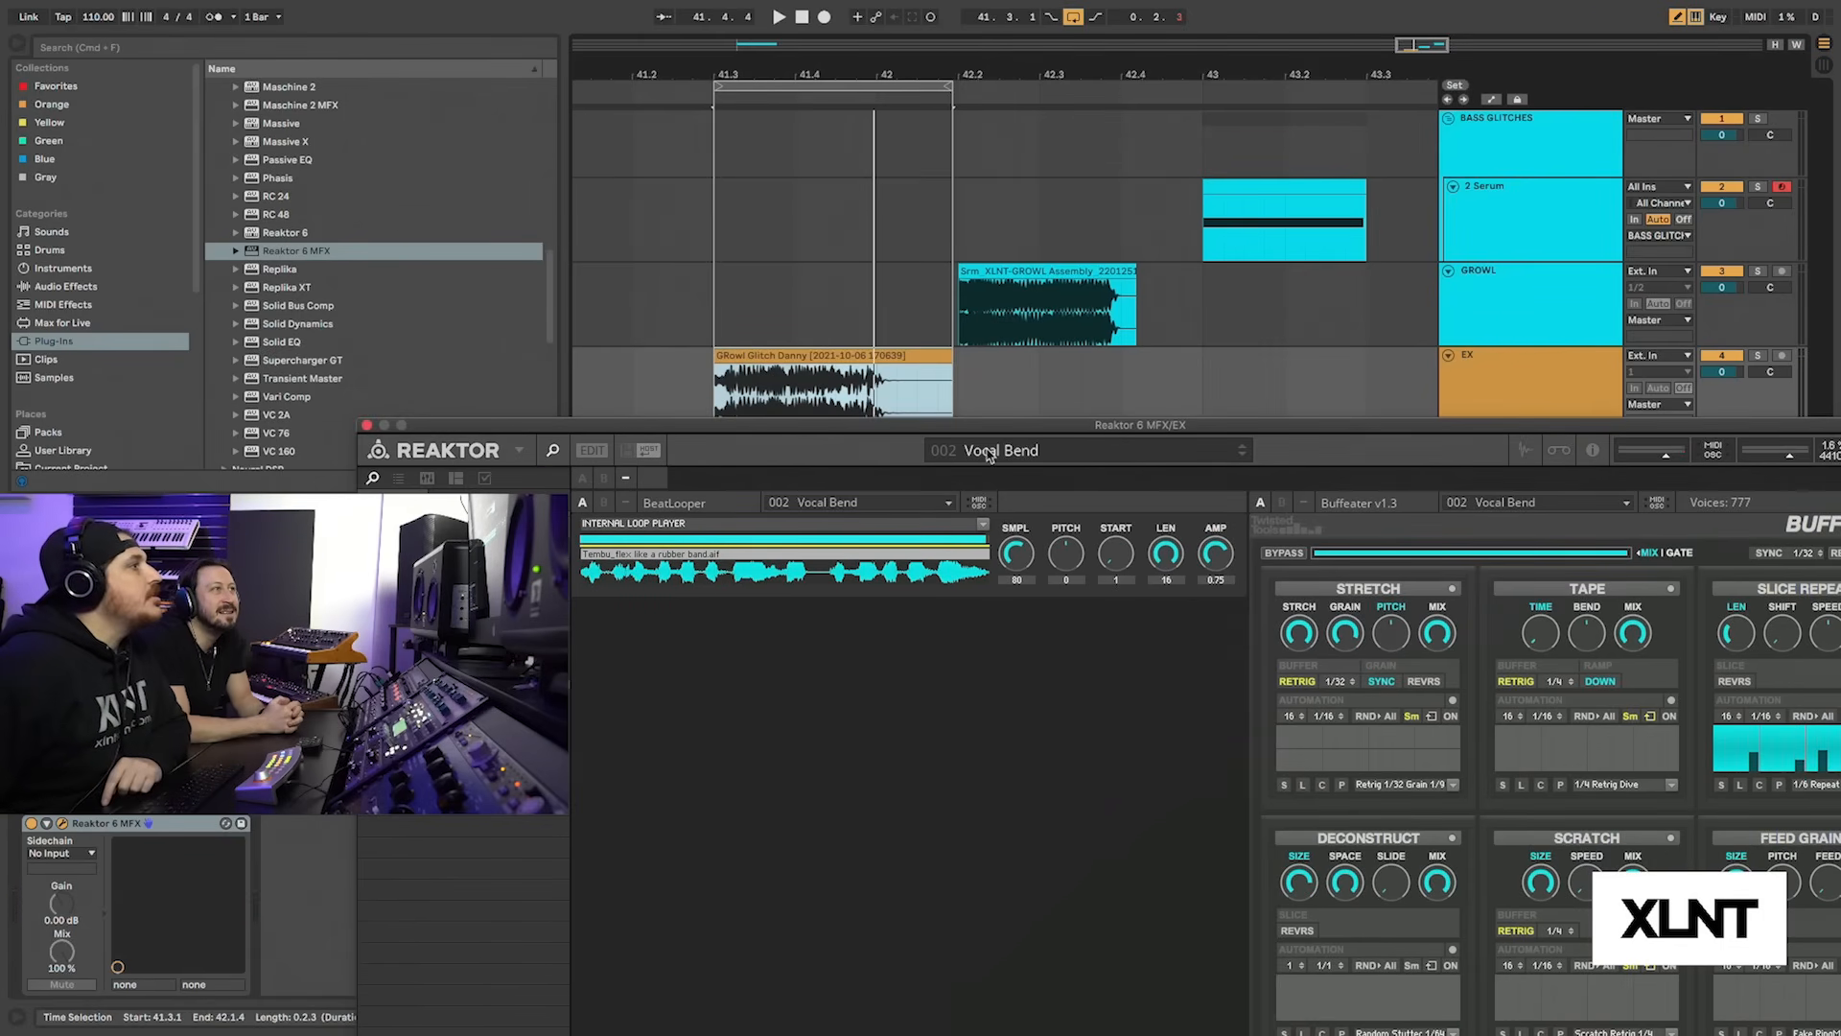
click(949, 504)
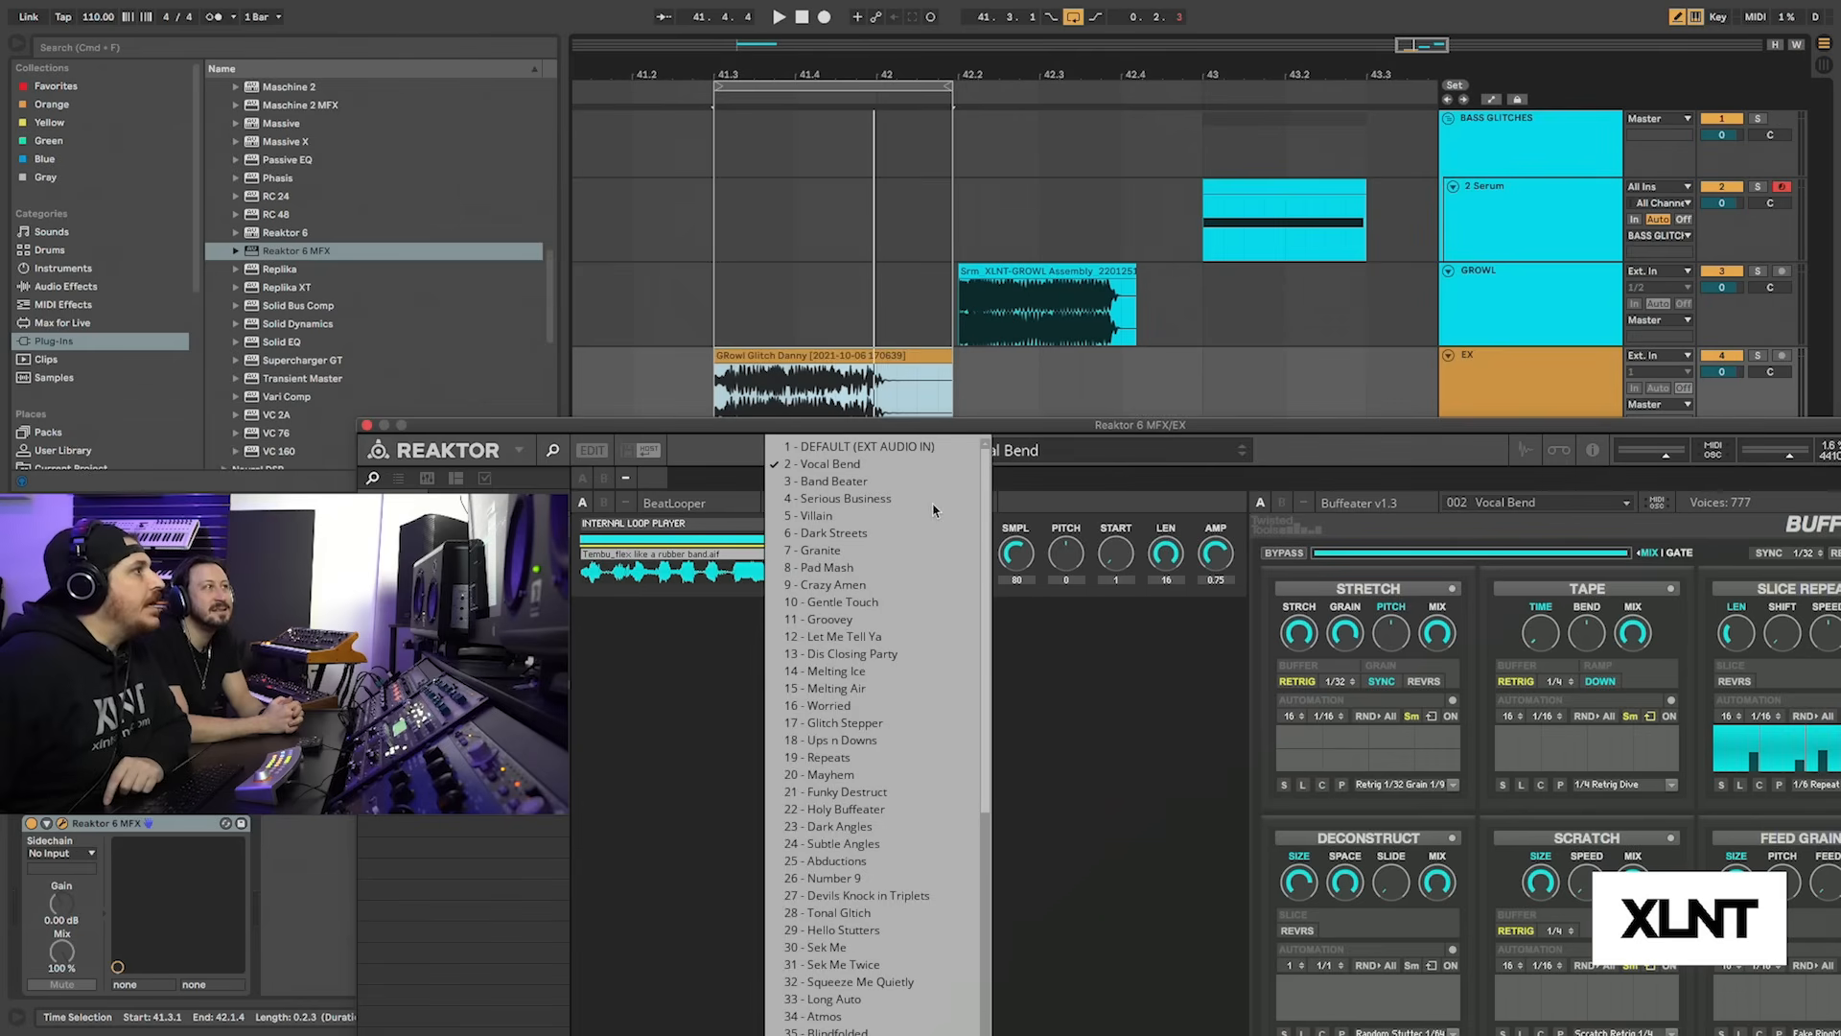
click(870, 447)
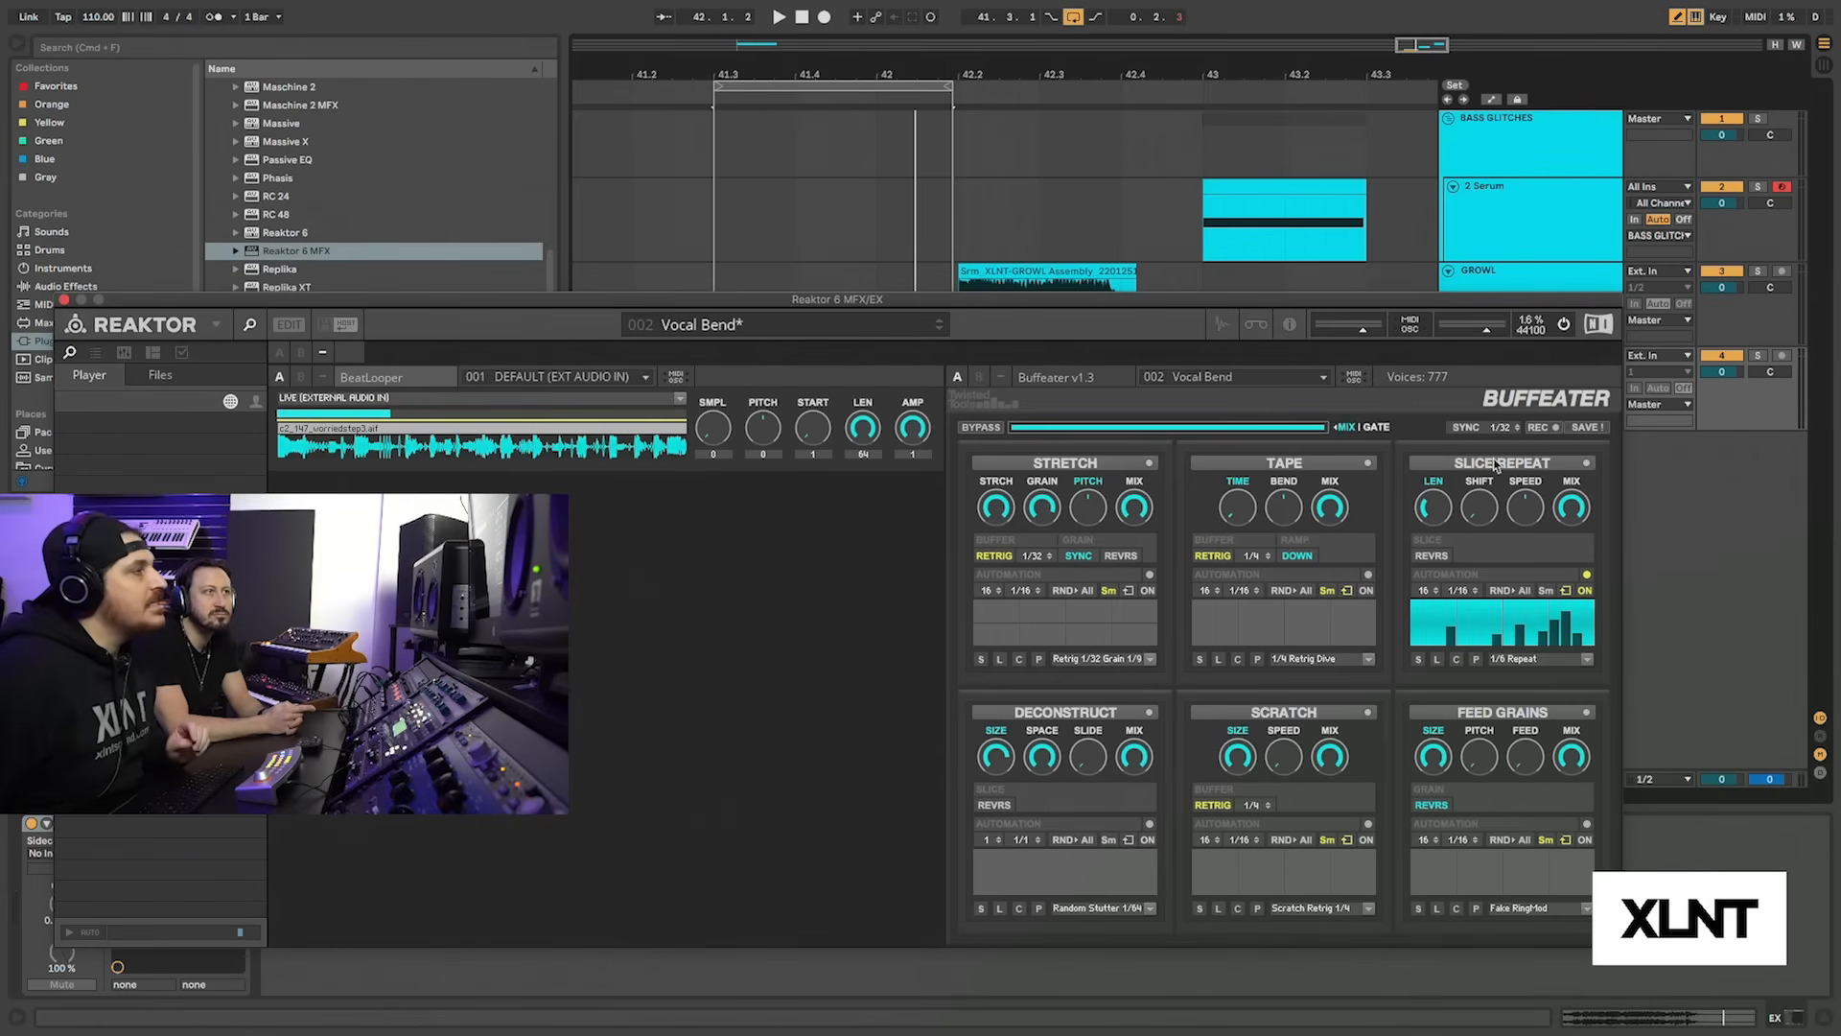
Turn on Buffeater's Stretch module and audition the looped clip through it while lowering the STRCH amount
click(1149, 464)
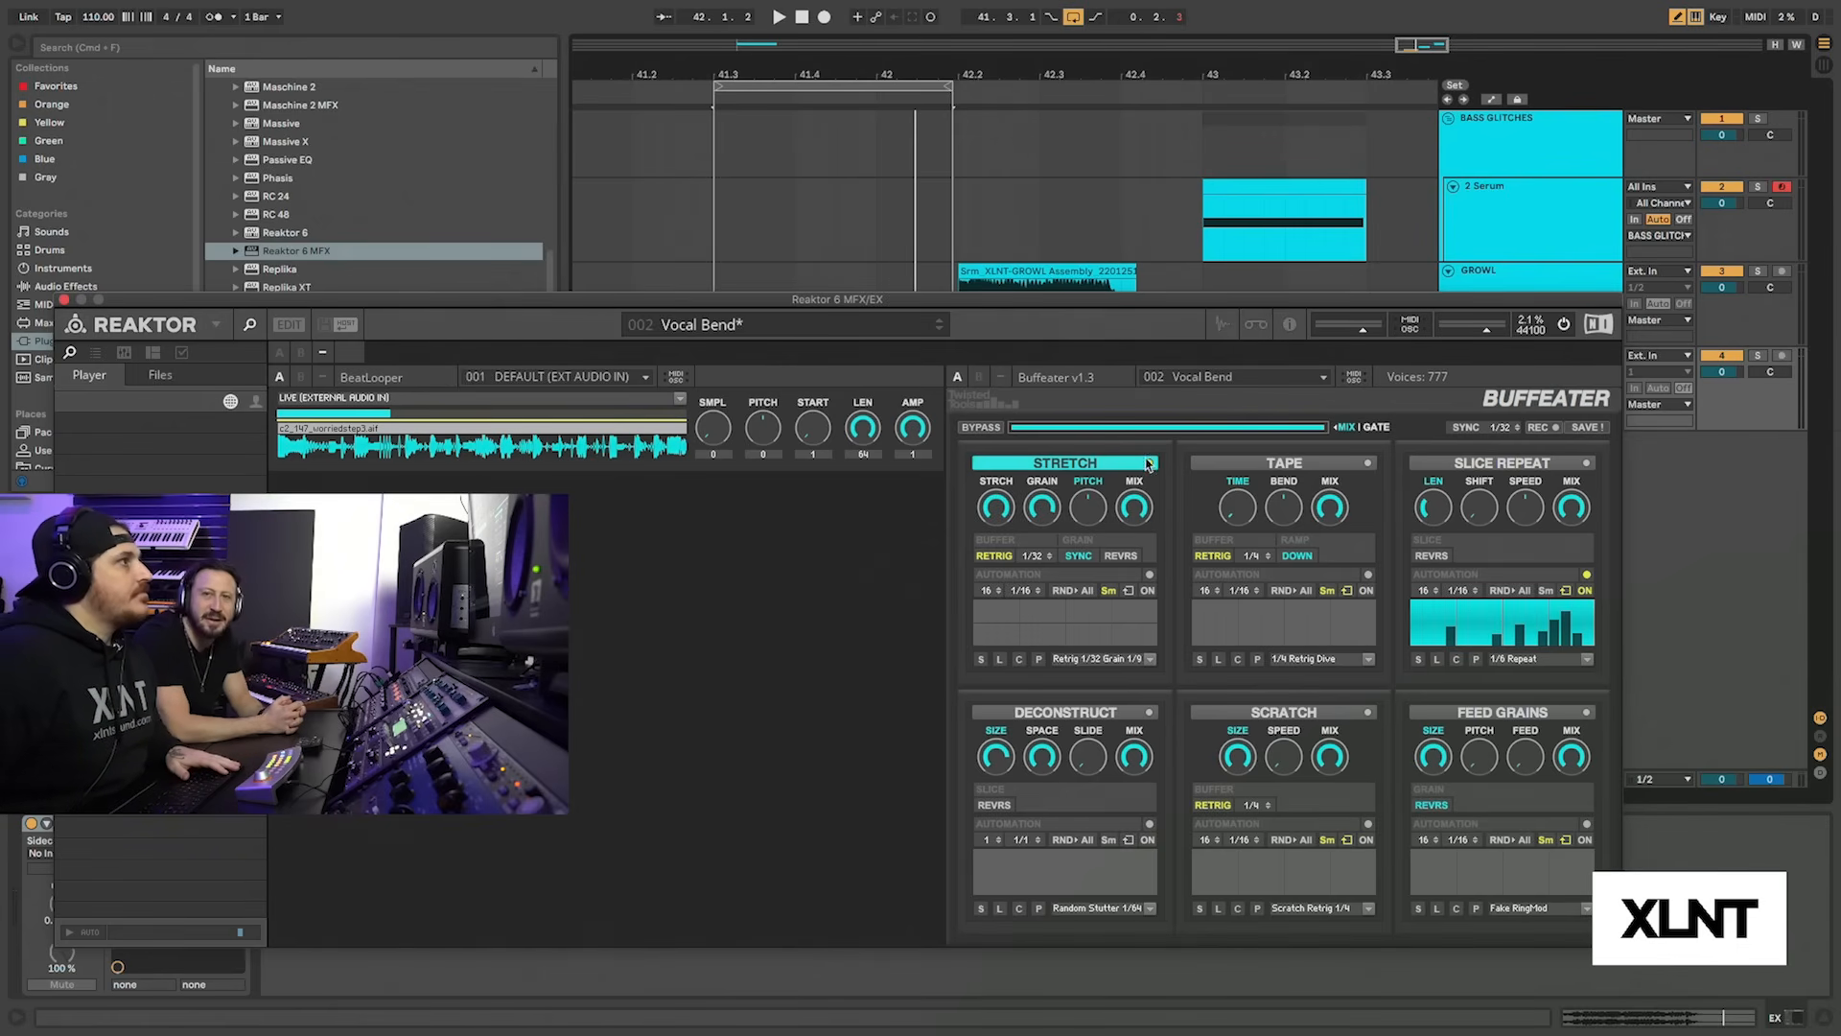
click(1150, 464)
click(1150, 464)
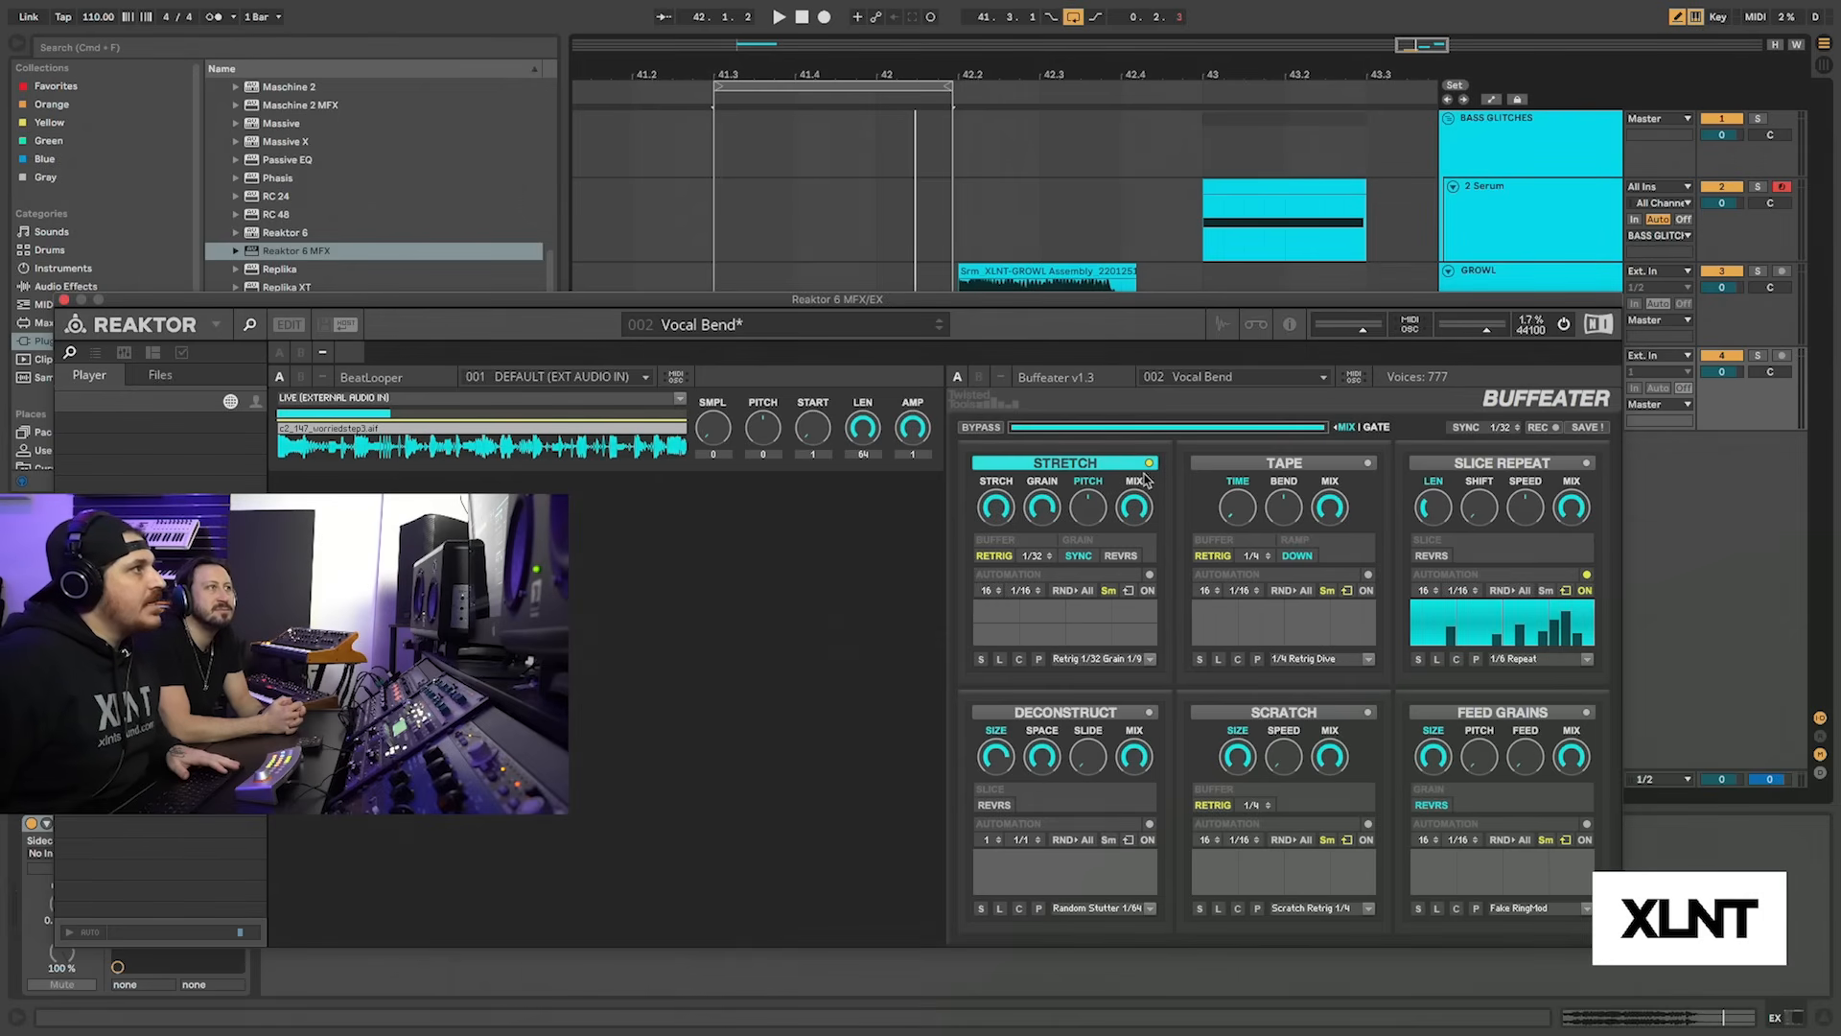
key(space)
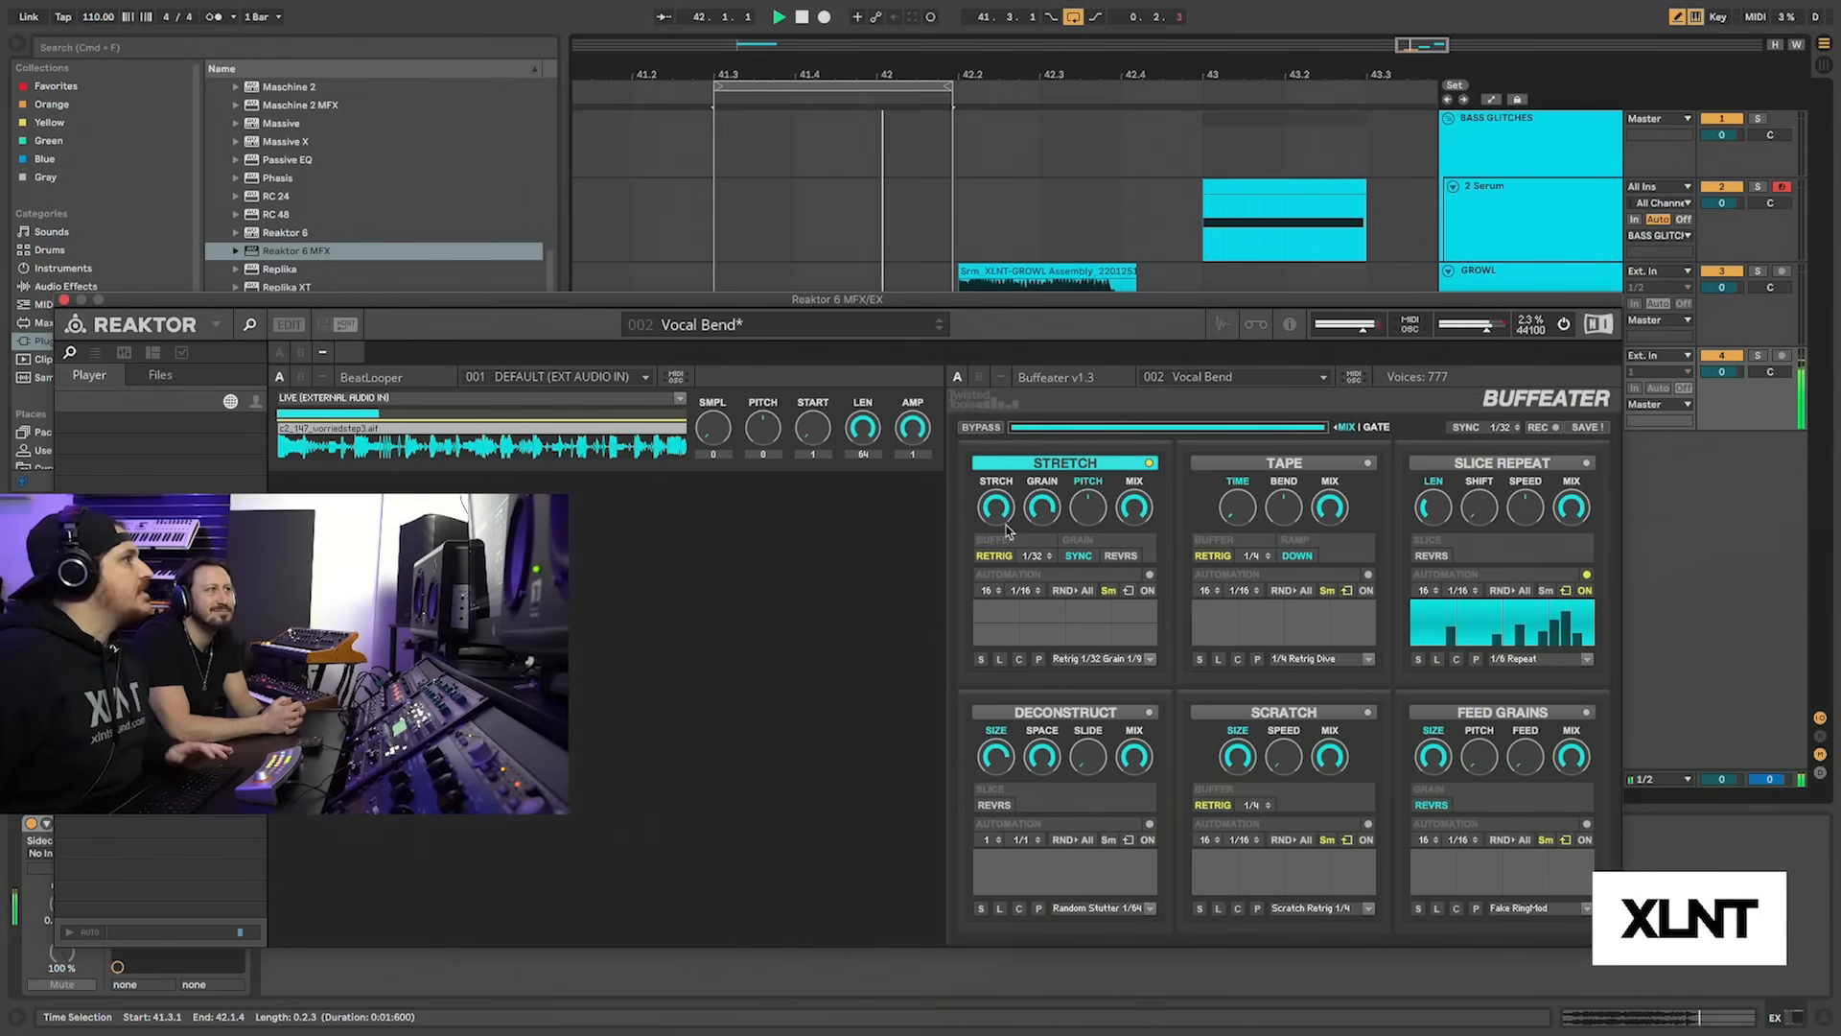
key(space)
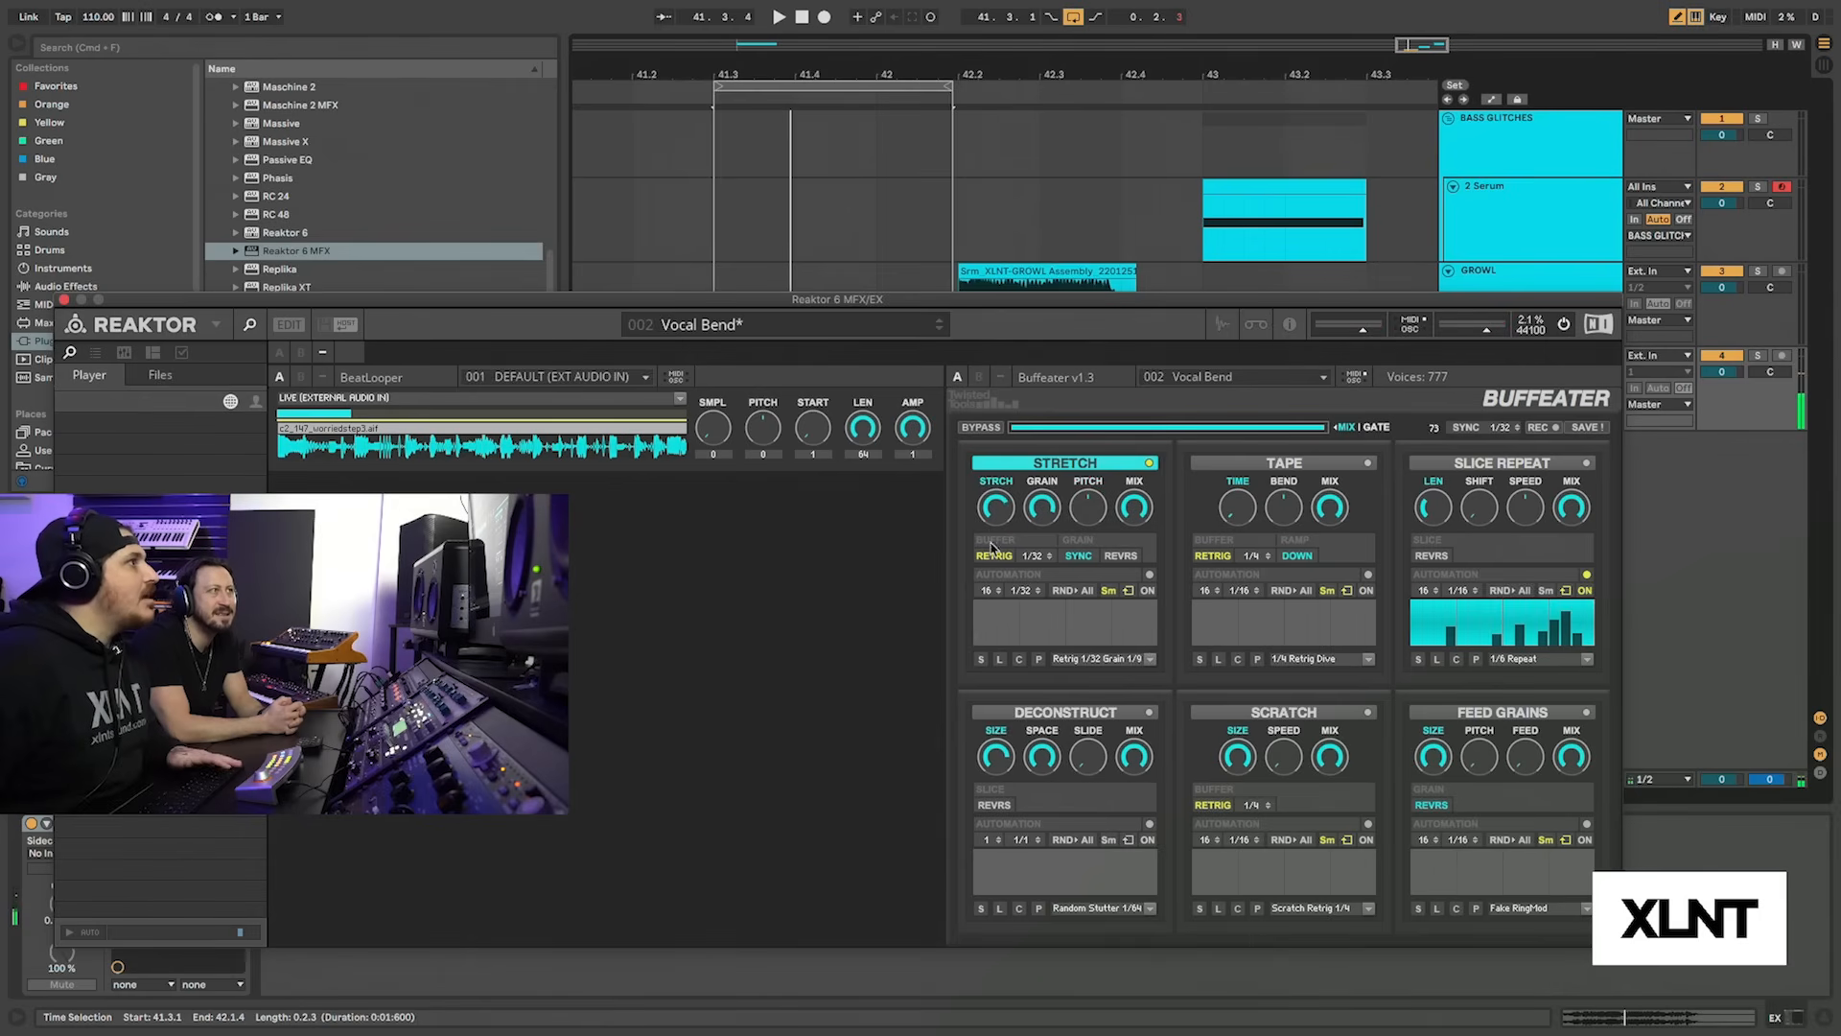
key(space)
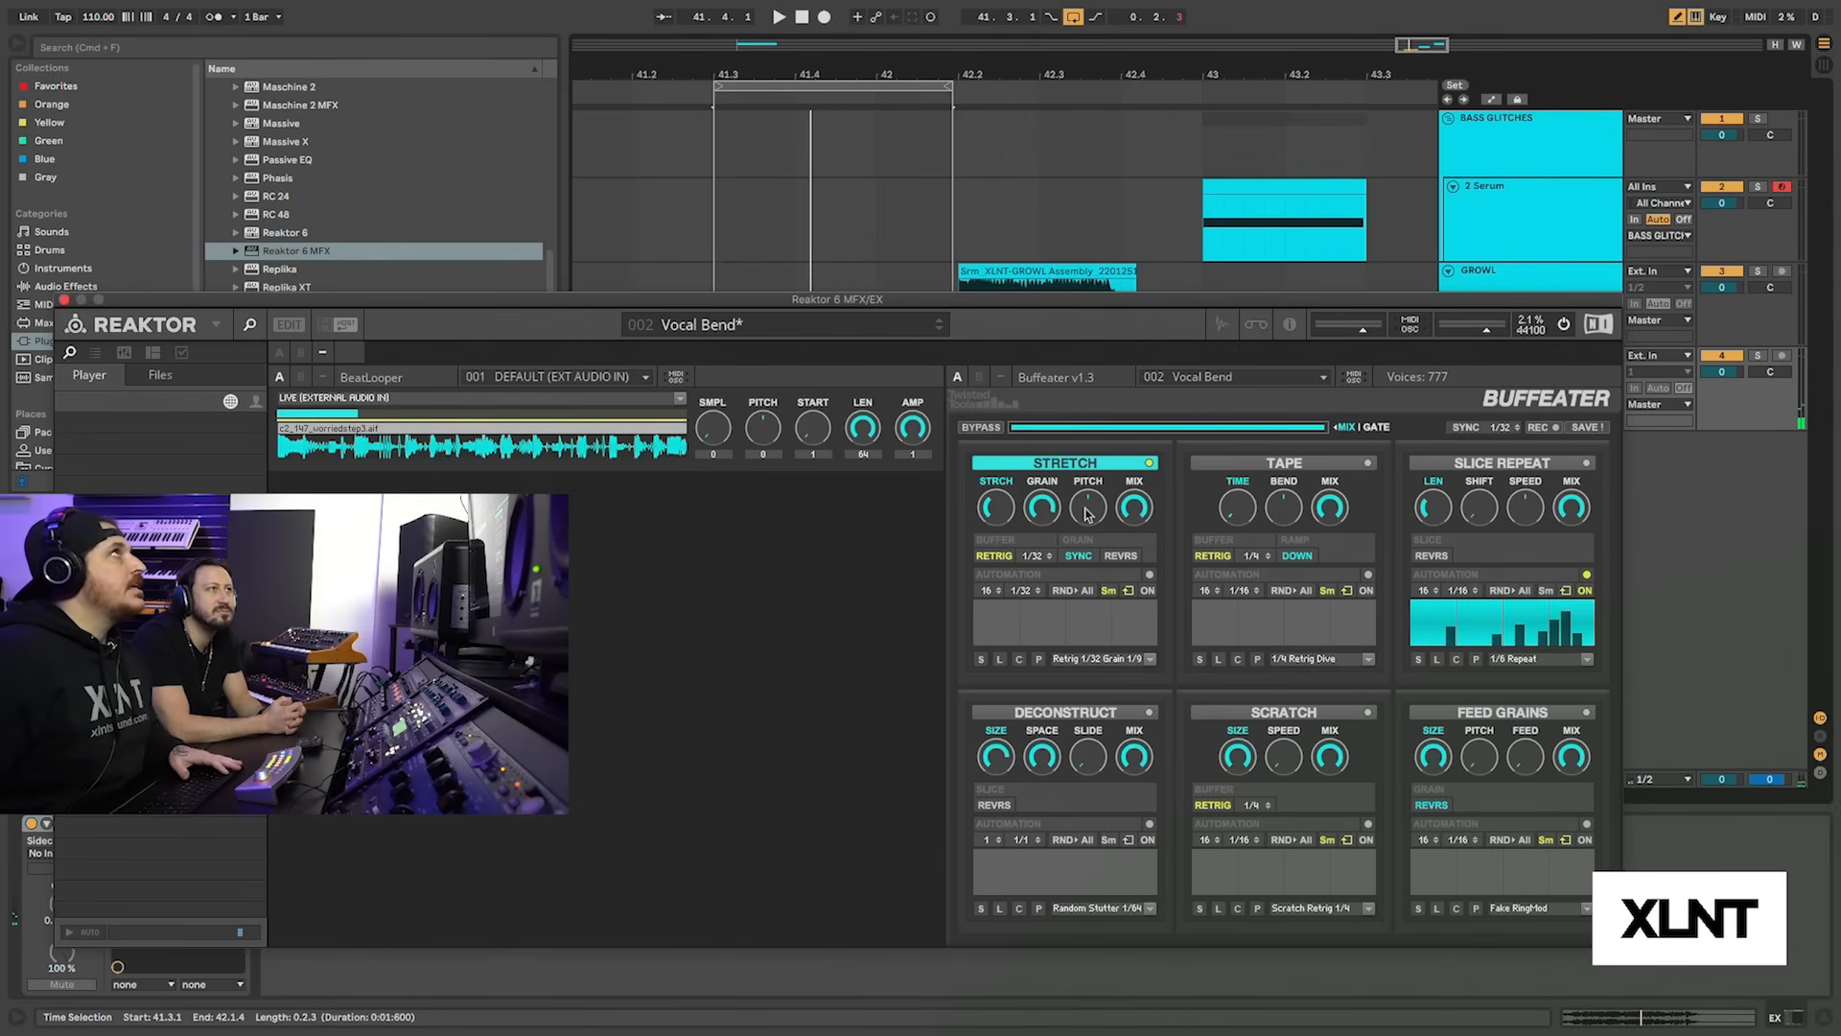
Try different GRAIN and PITCH amounts in the Stretch module while auditioning the looped clip
drag(1087, 513, 1084, 557)
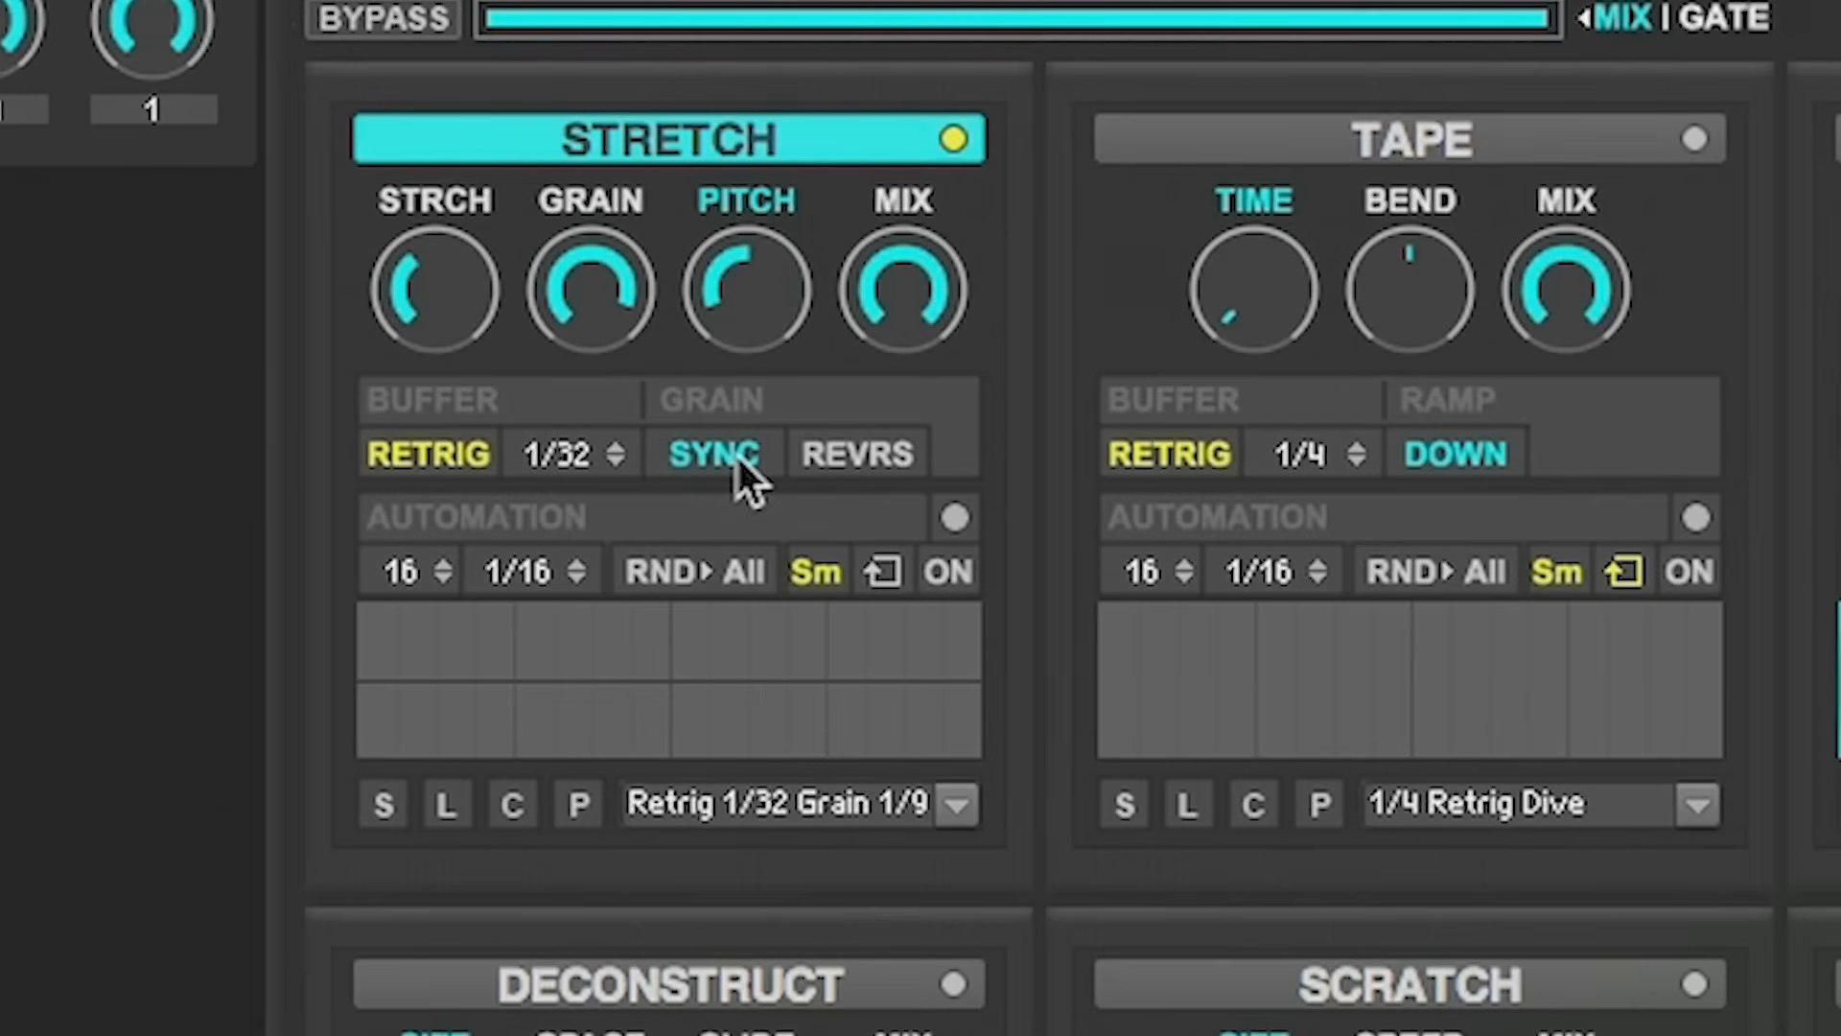
drag(734, 453, 711, 376)
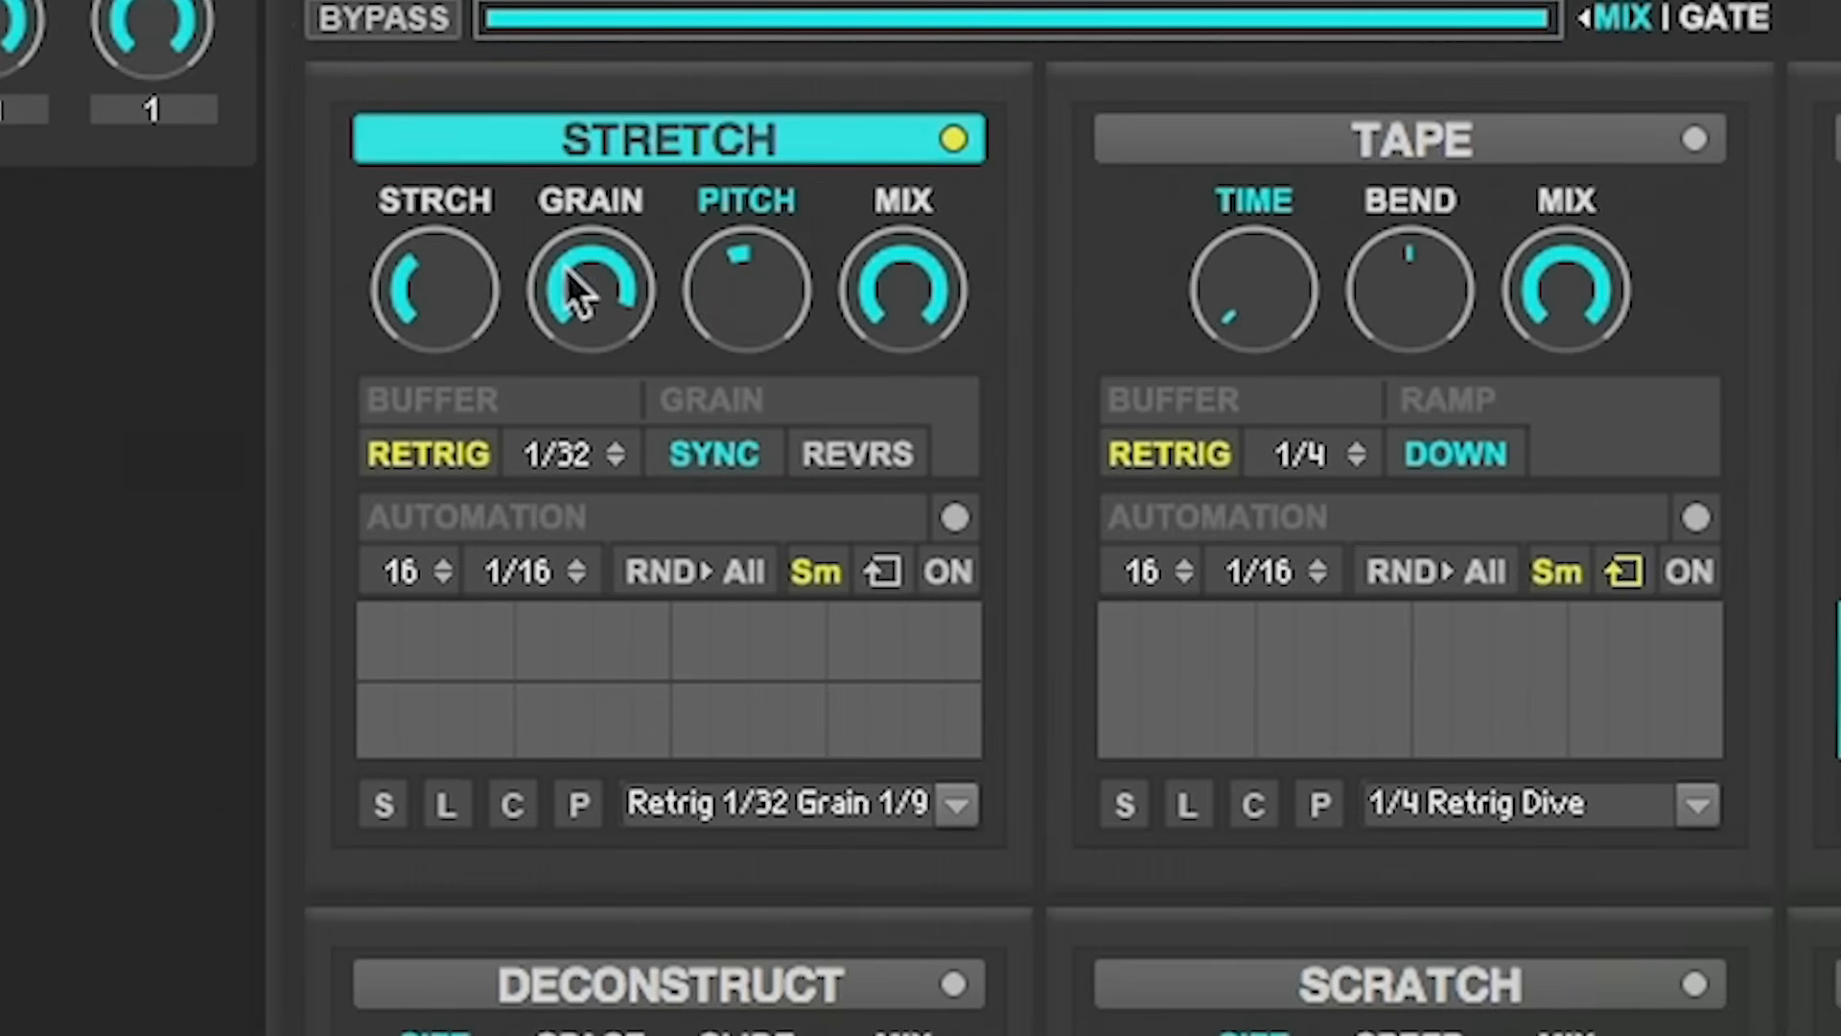
drag(579, 292, 563, 587)
drag(746, 288, 698, 372)
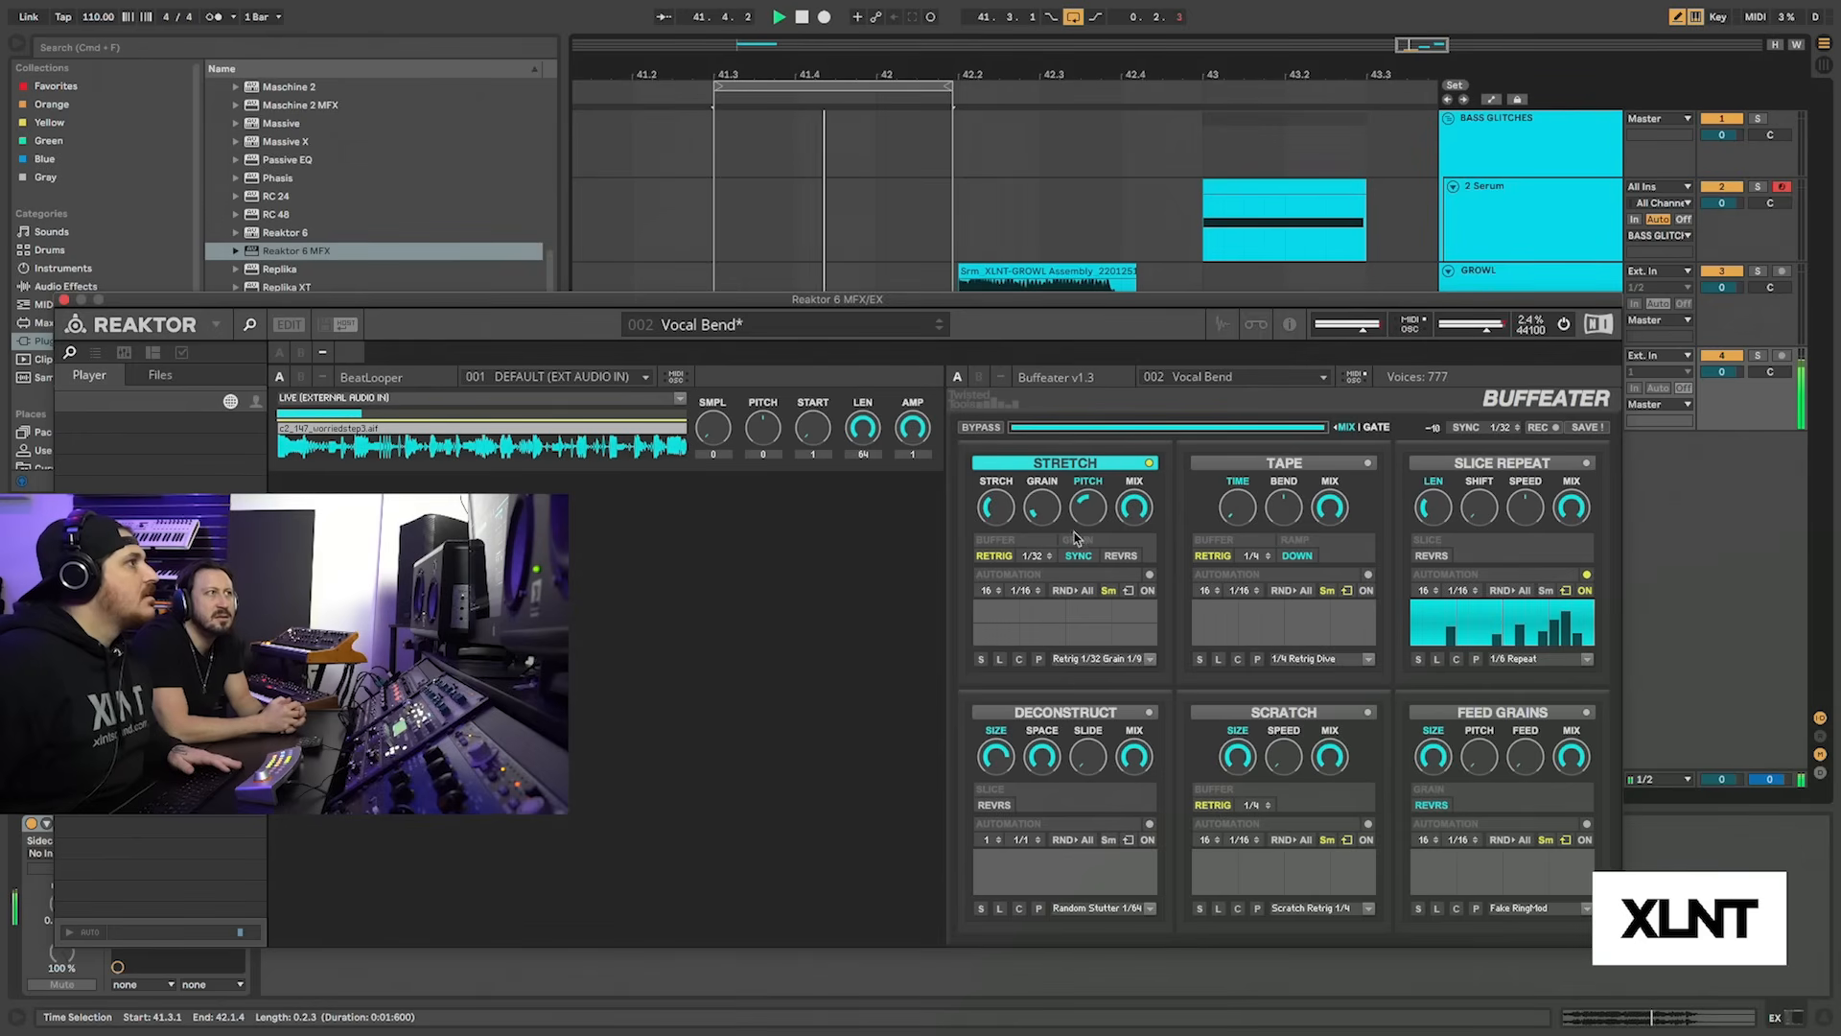
drag(1074, 538, 1076, 558)
key(space)
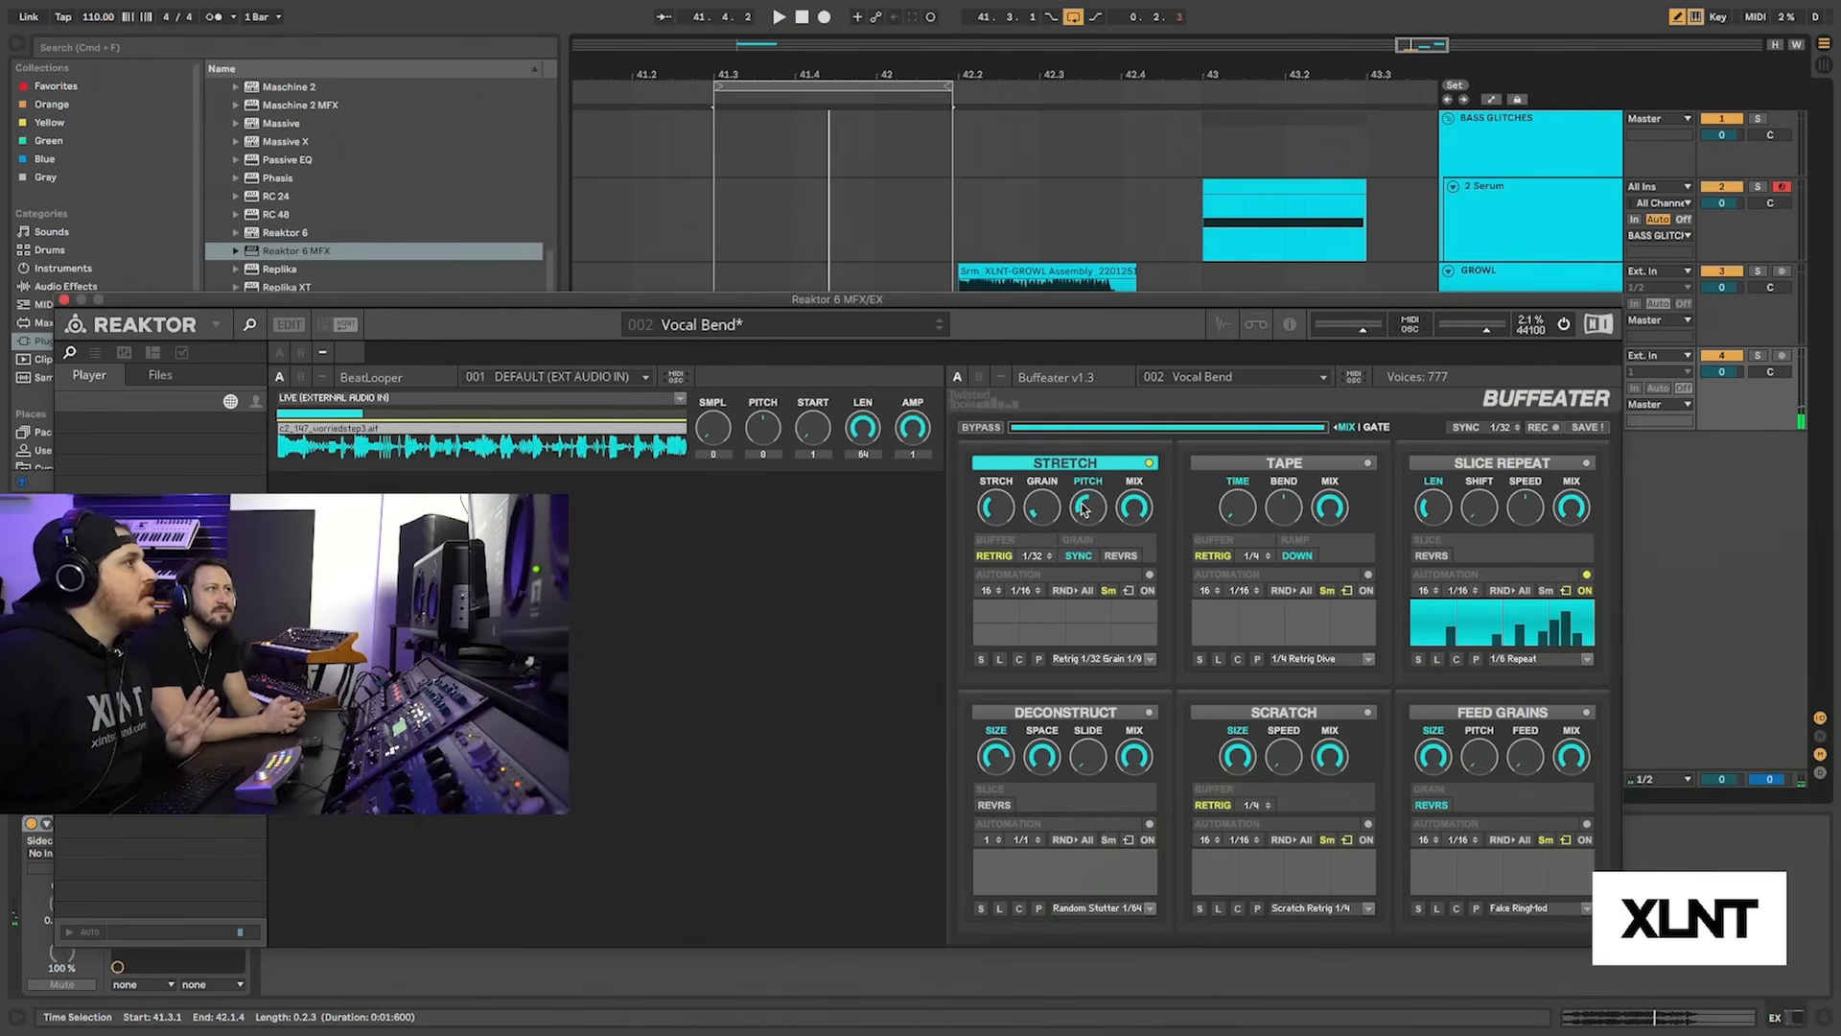
click(1035, 513)
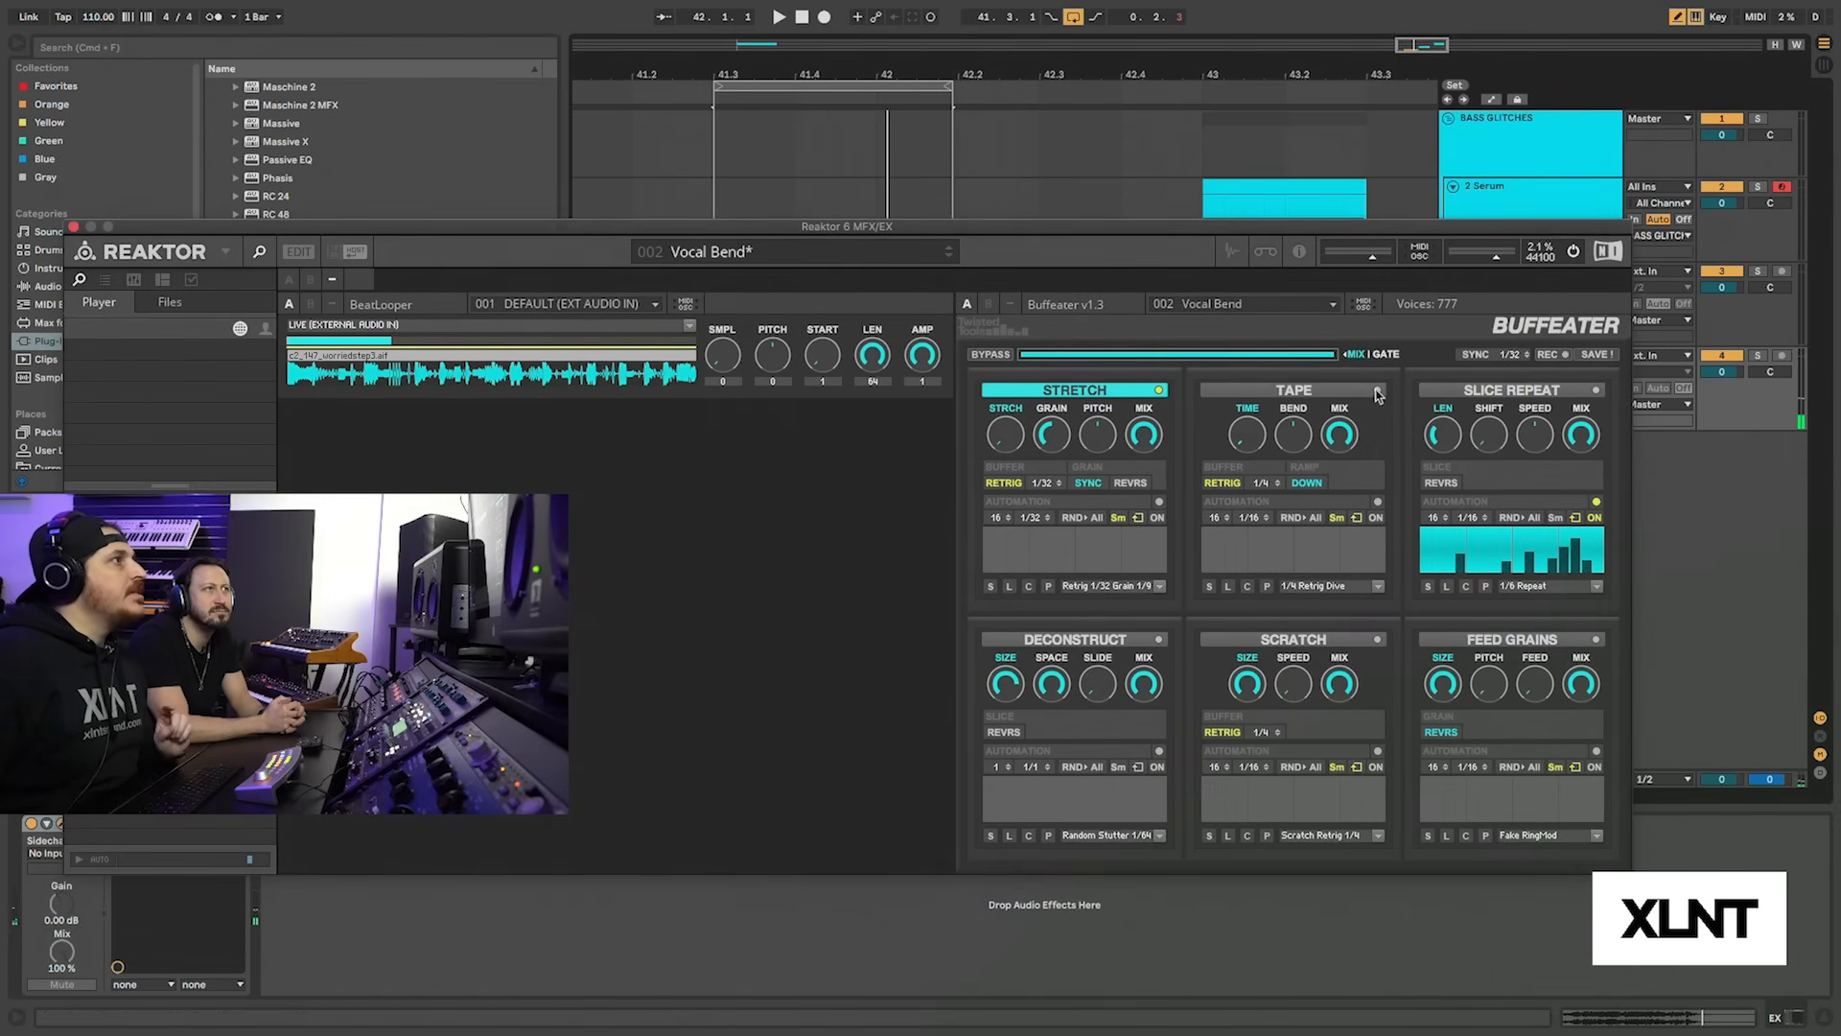
Switch Buffeater from the Stretch module to the Tape module and audition the looped clip through it
click(1378, 391)
click(1159, 390)
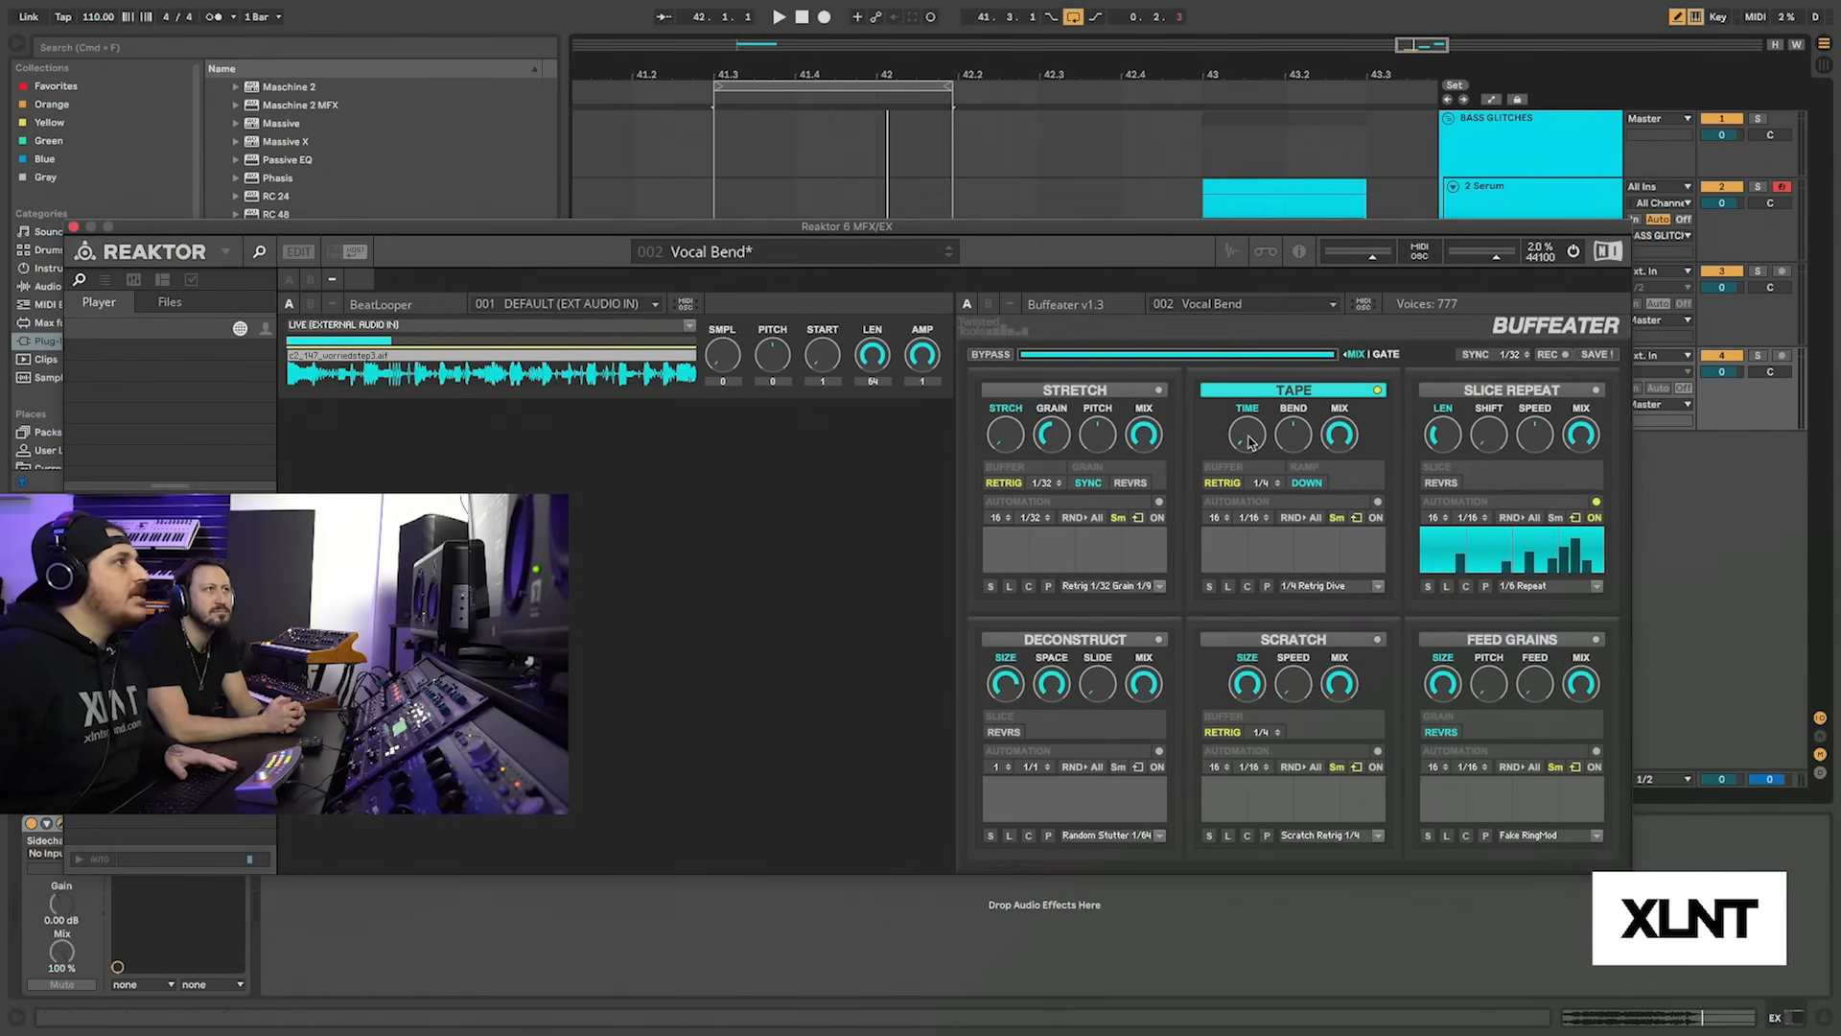
key(space)
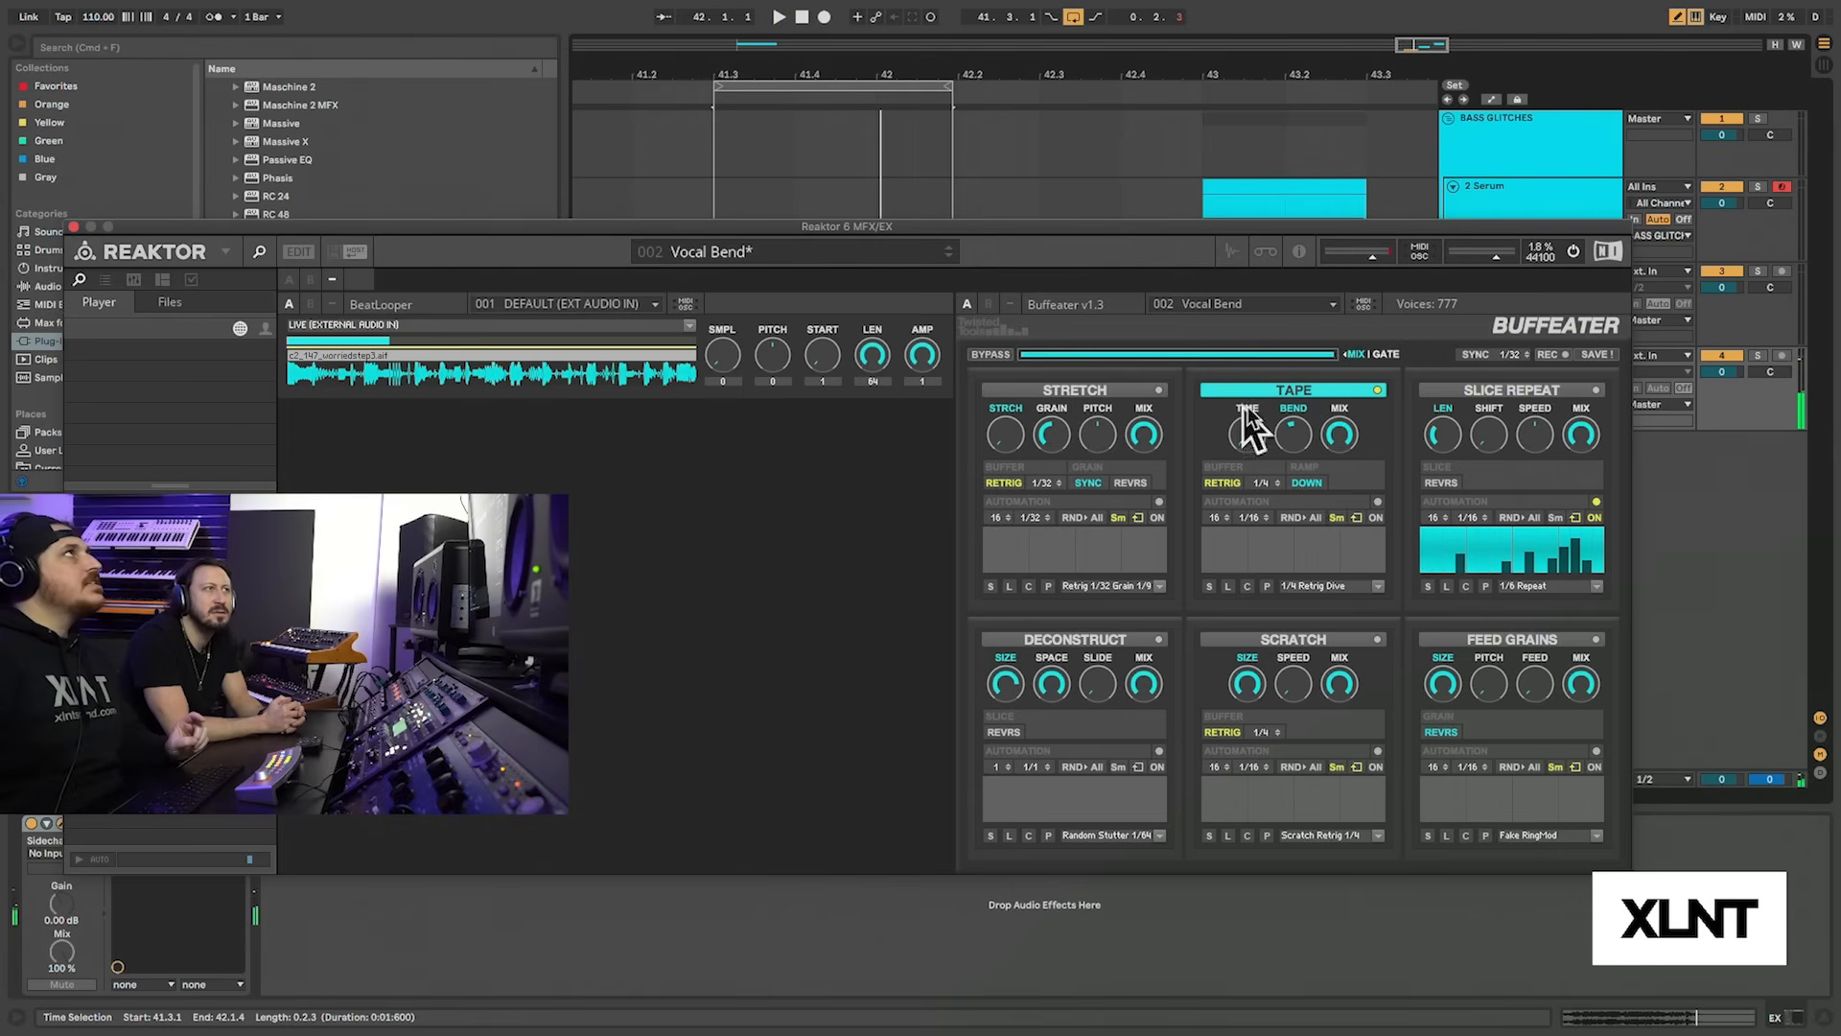
Turn off the Tape module, turn on the Scratch module and audition the looped clip through it
click(1378, 390)
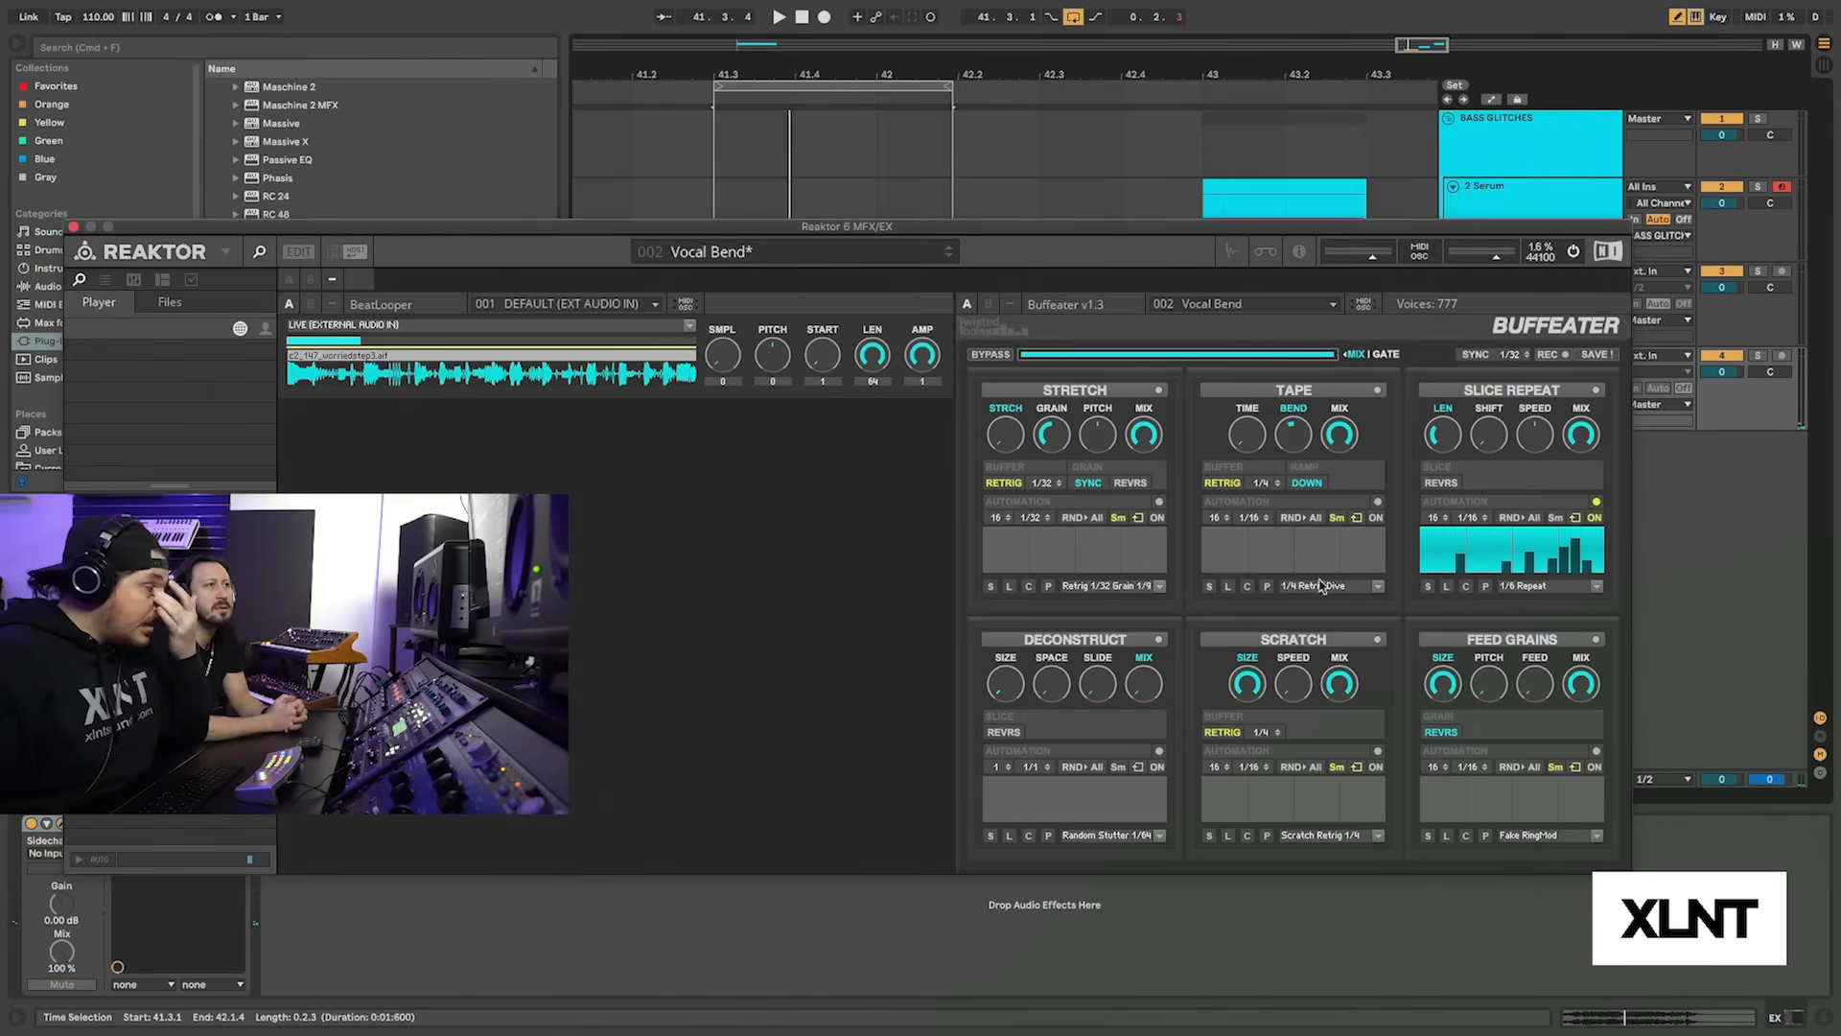
click(1377, 640)
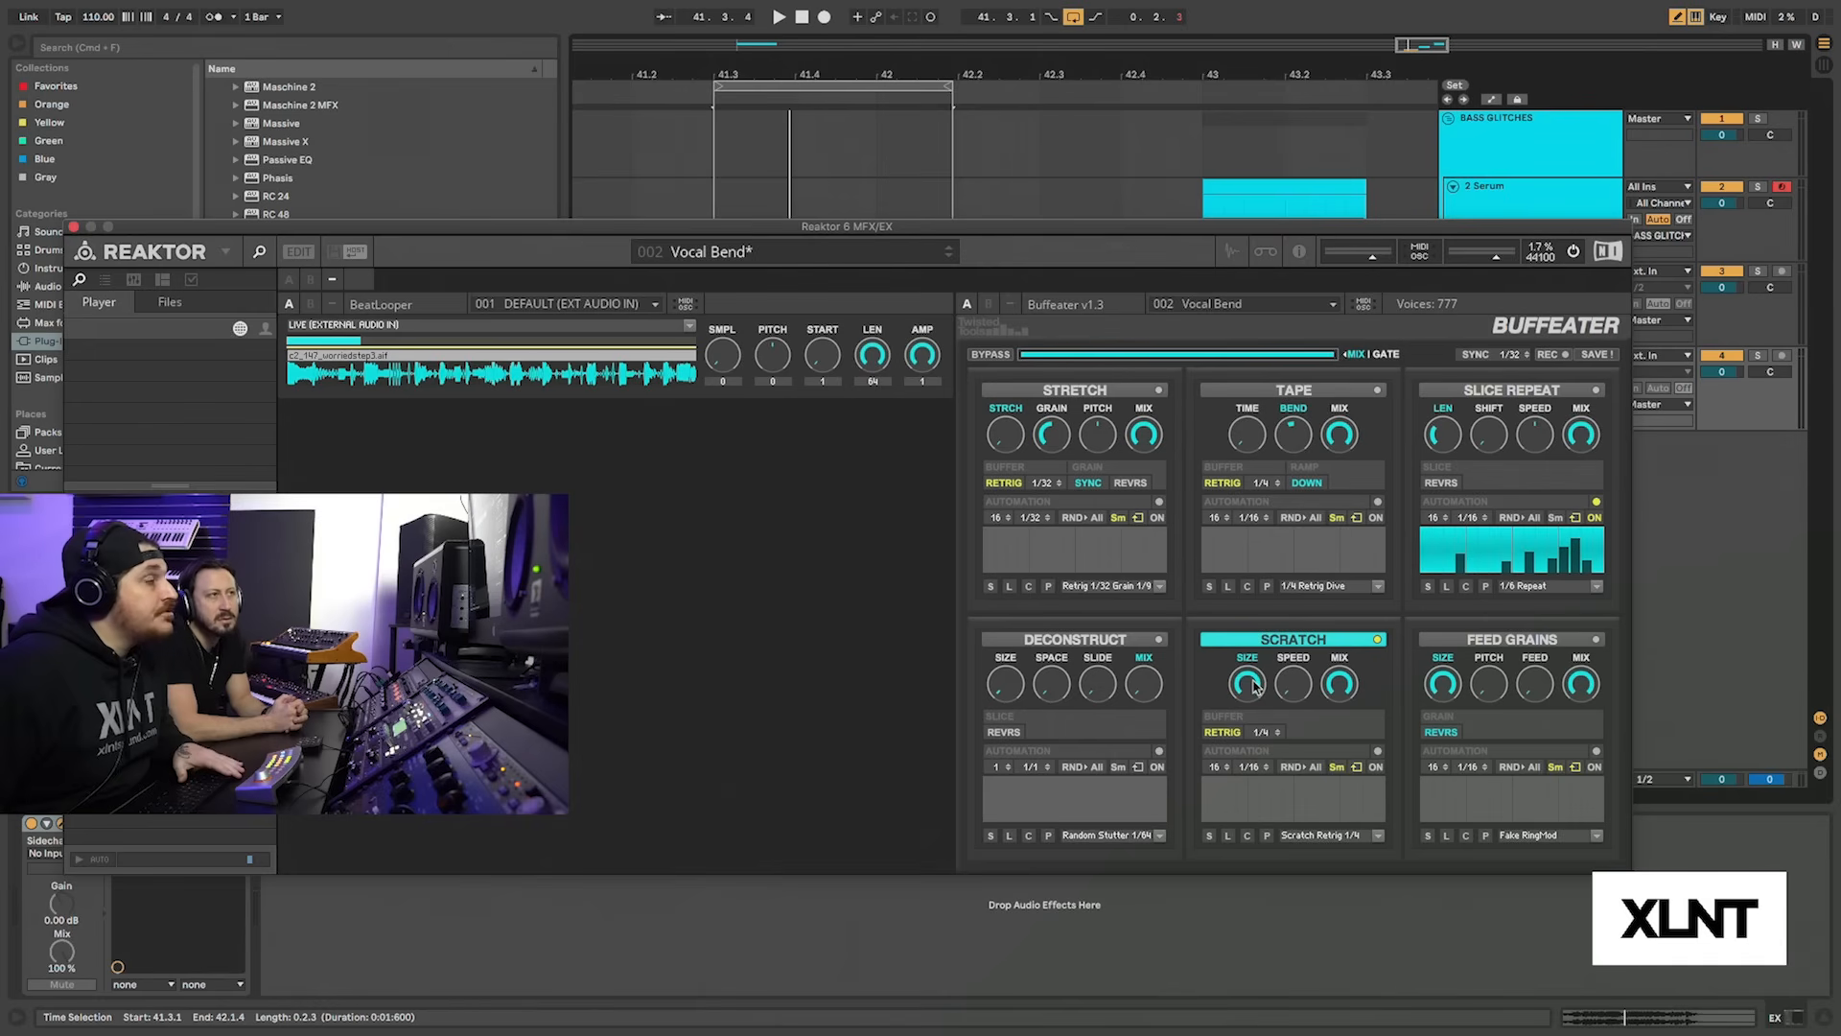
key(space)
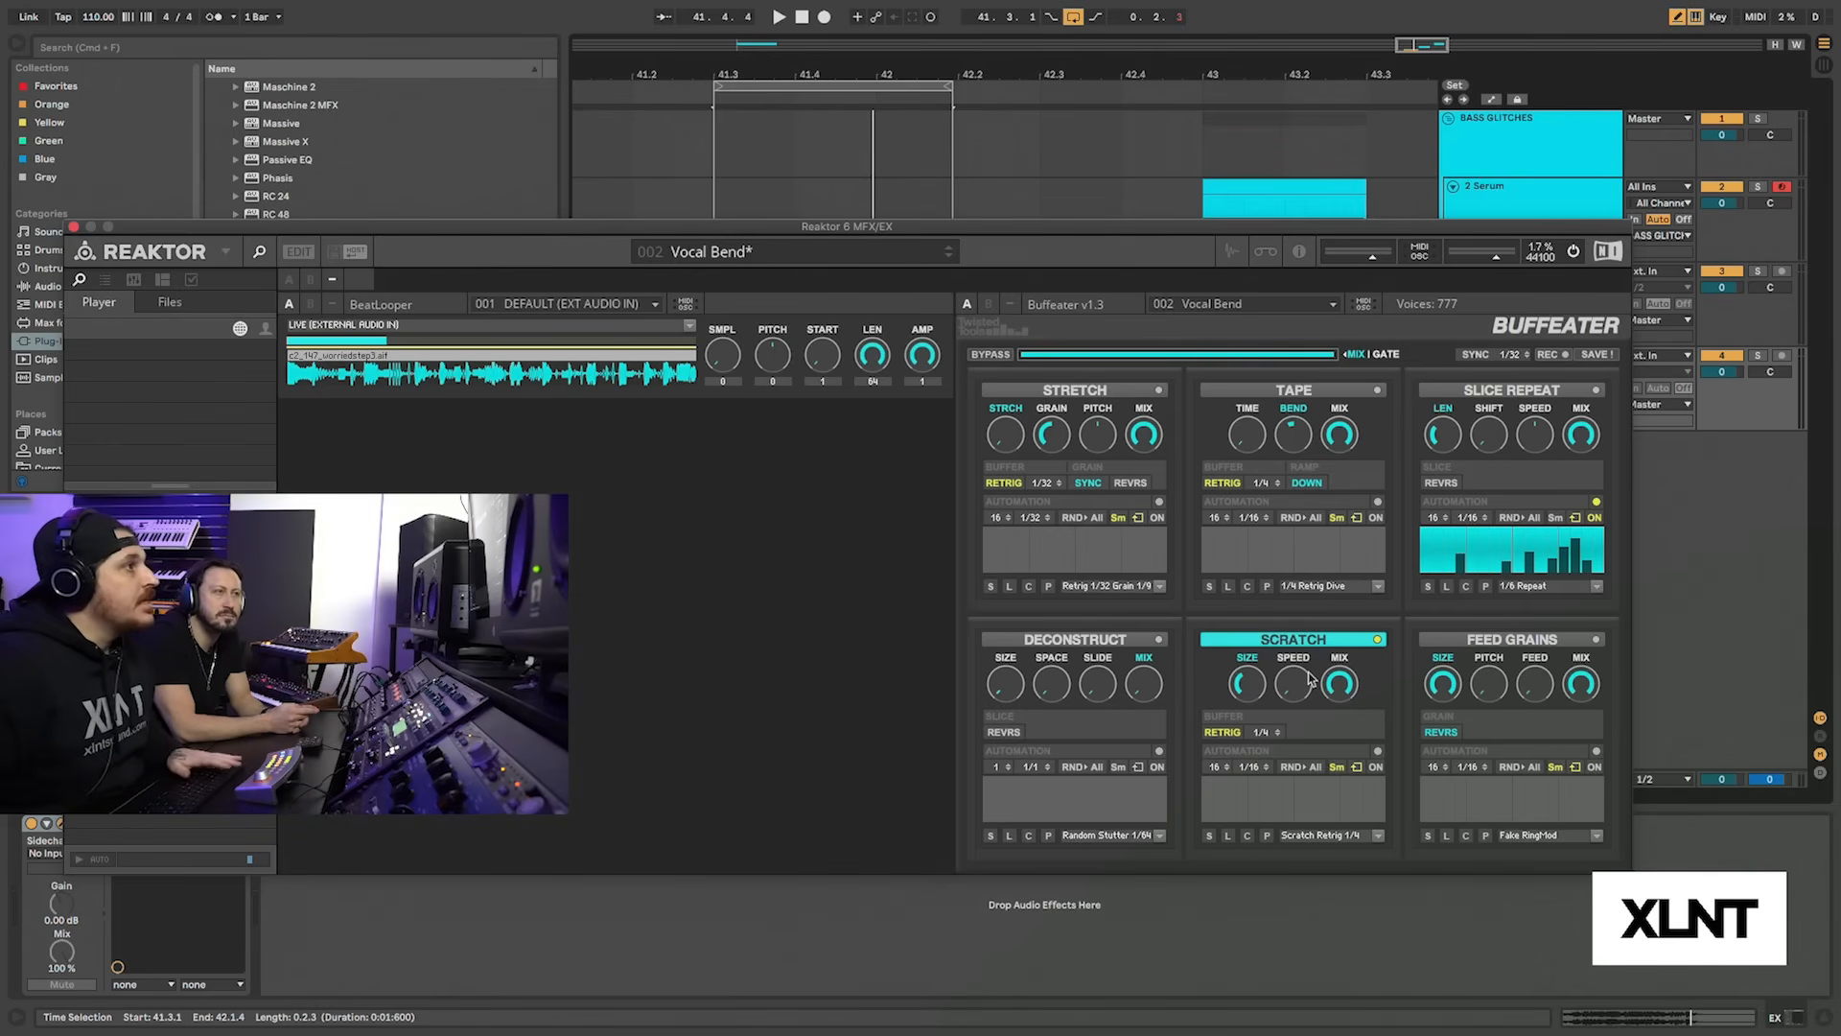
key(space)
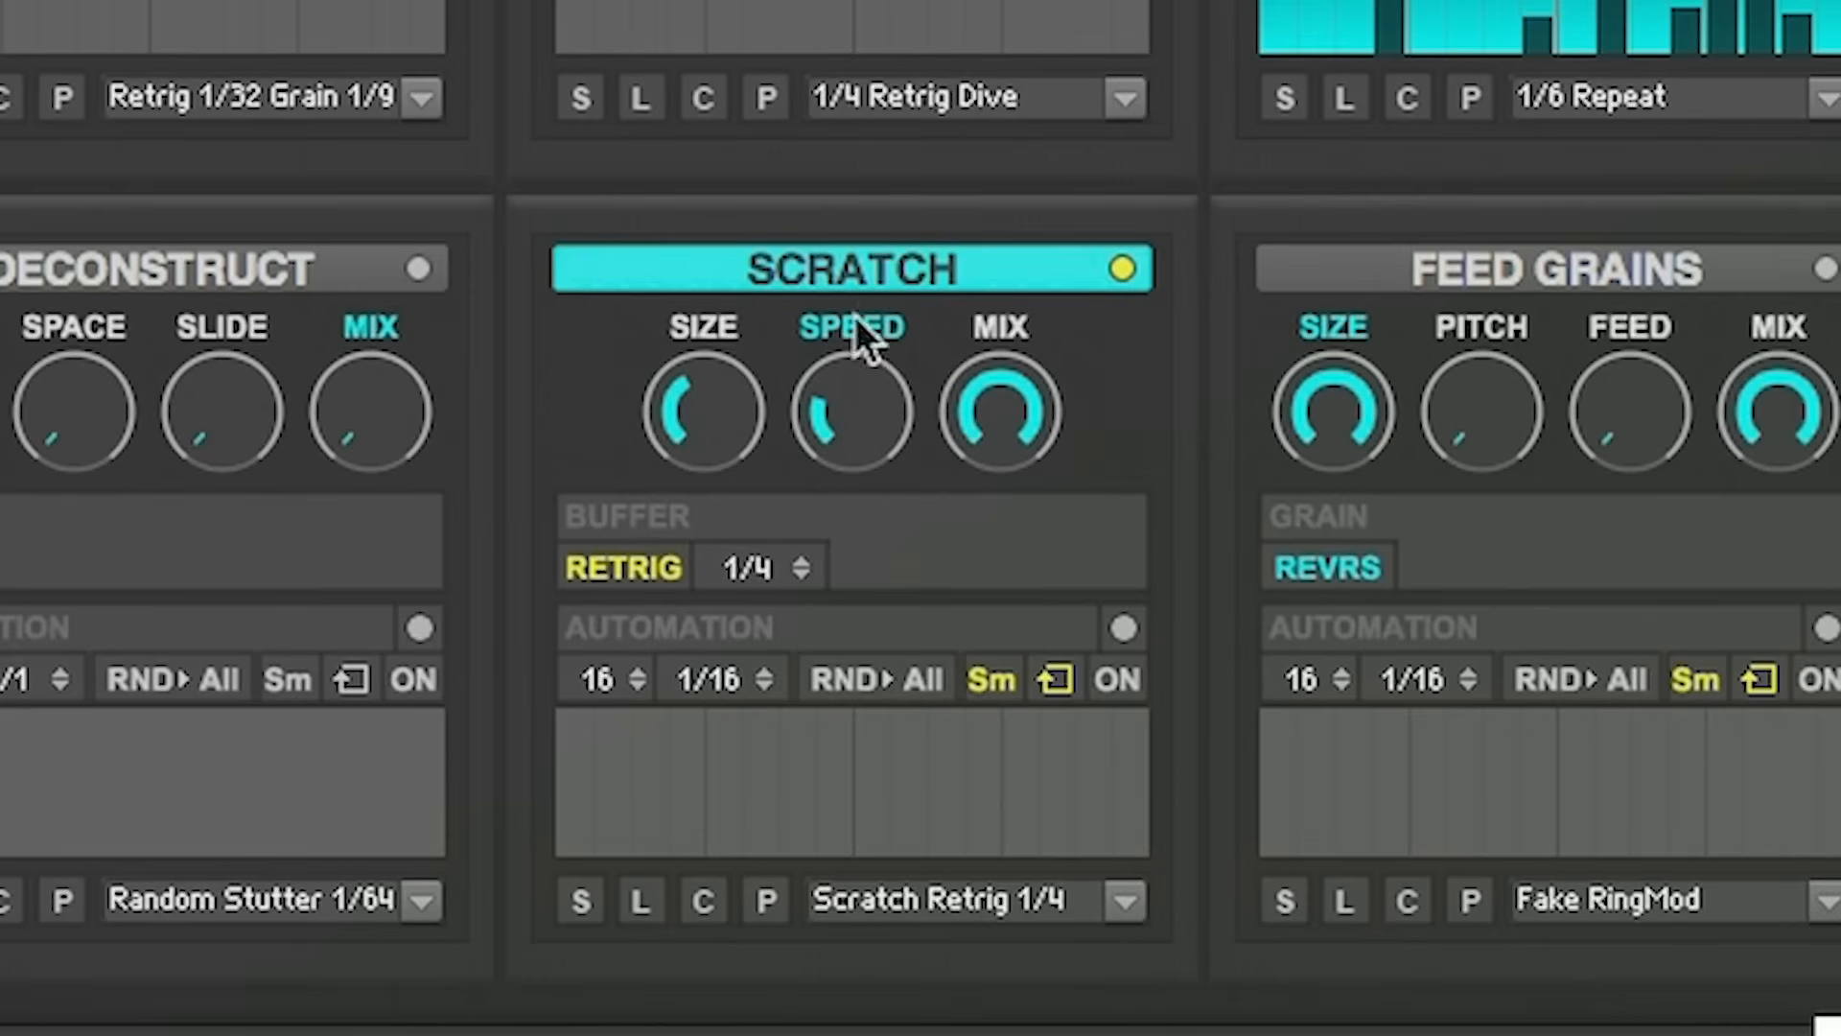
Lower the Scratch module's SIZE and SPEED and test its MIX amount while the loop plays
drag(1237, 675, 1237, 697)
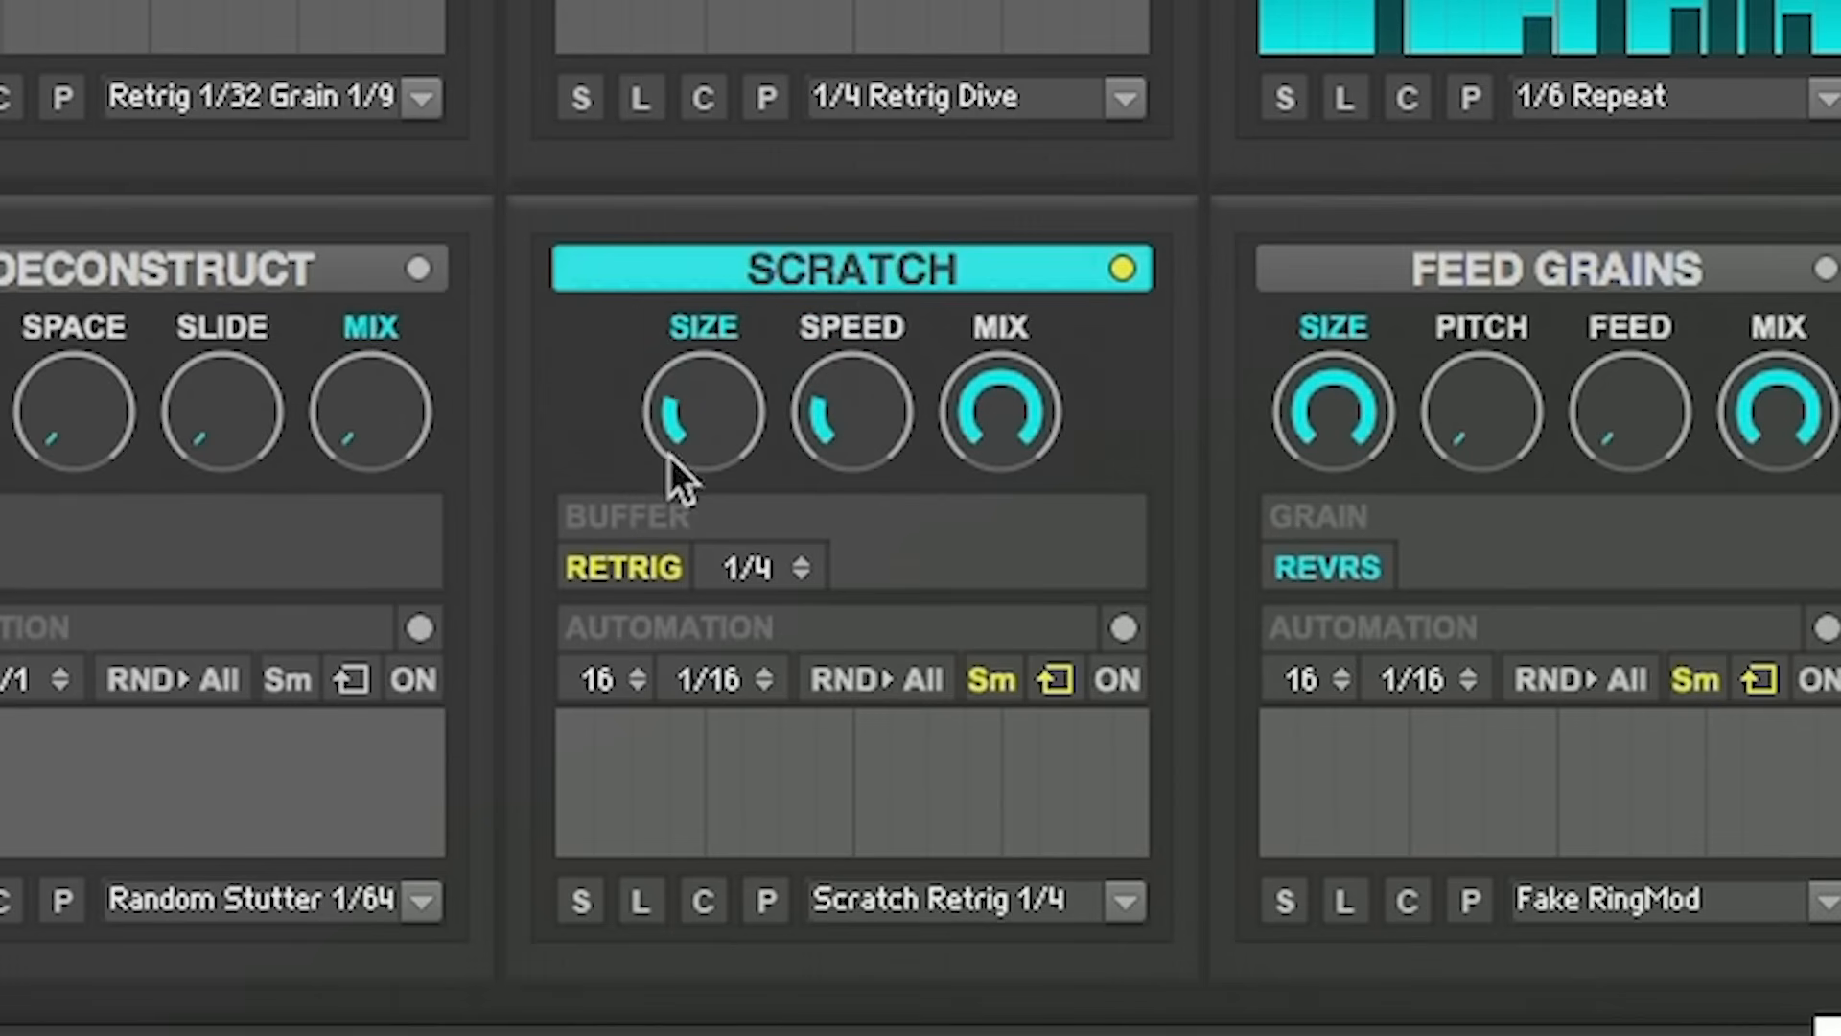
drag(676, 475, 664, 470)
drag(999, 422, 934, 589)
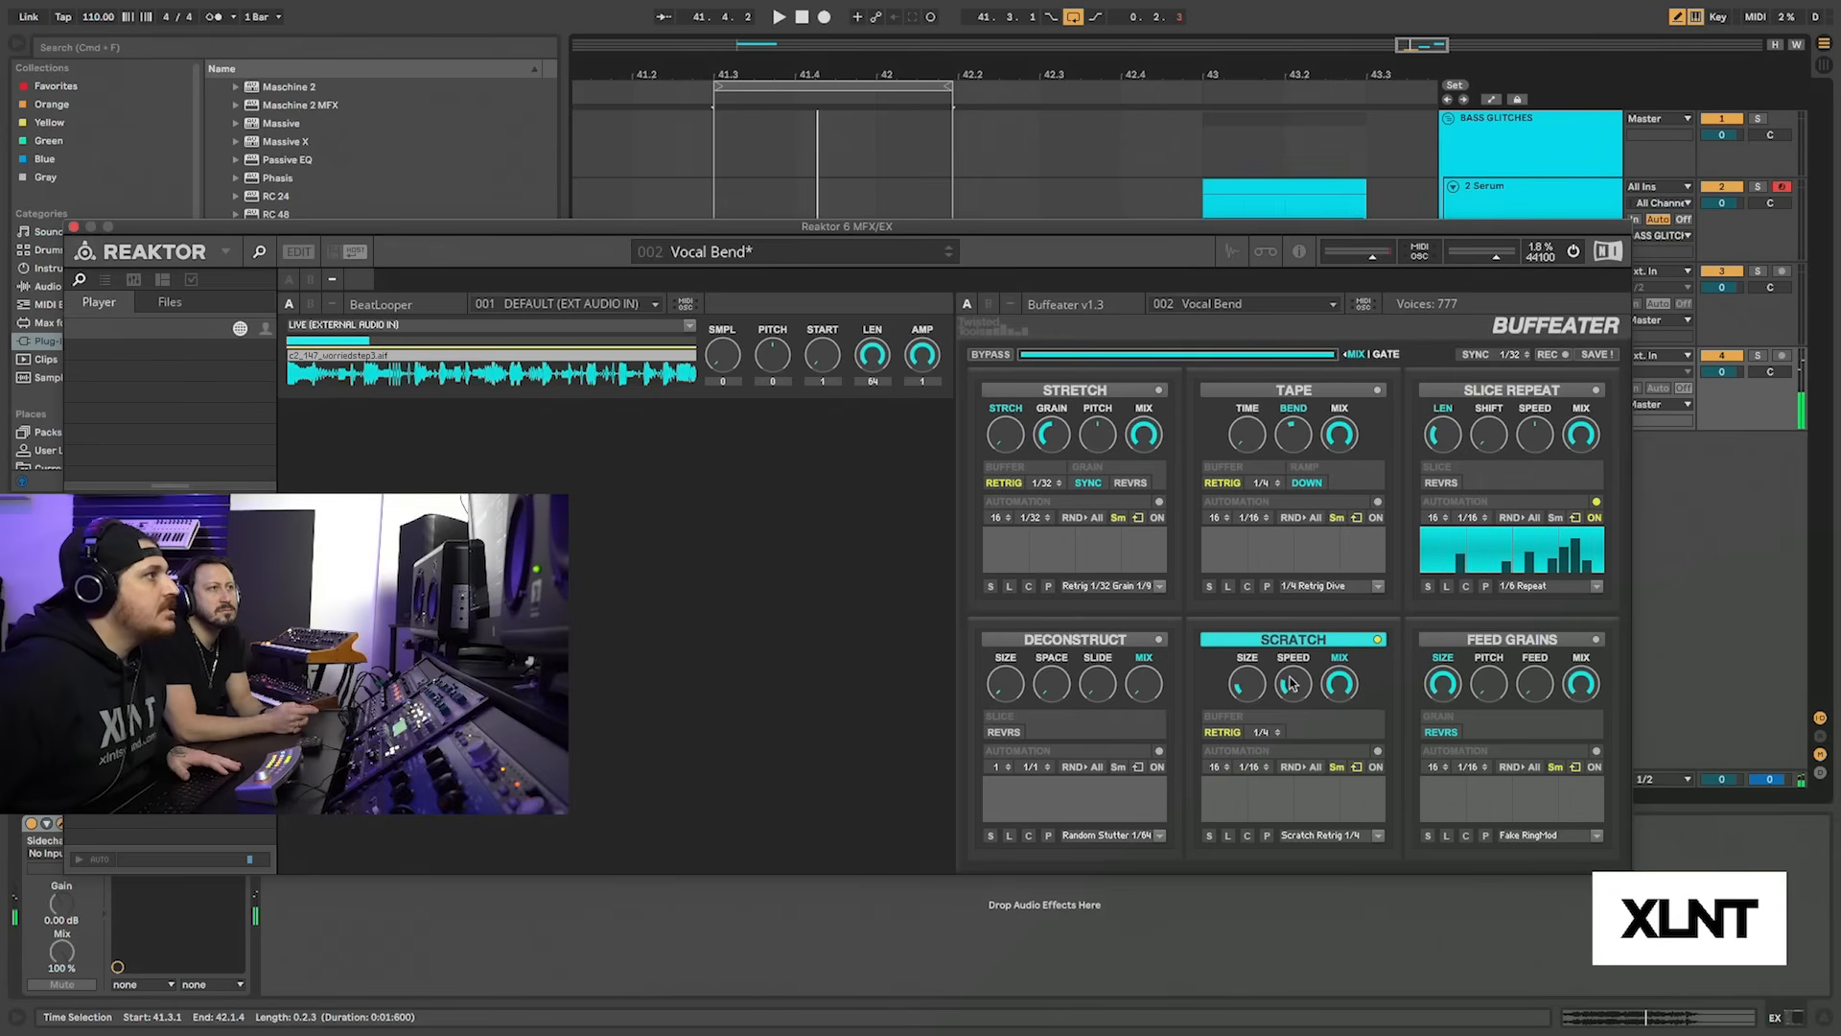
key(space)
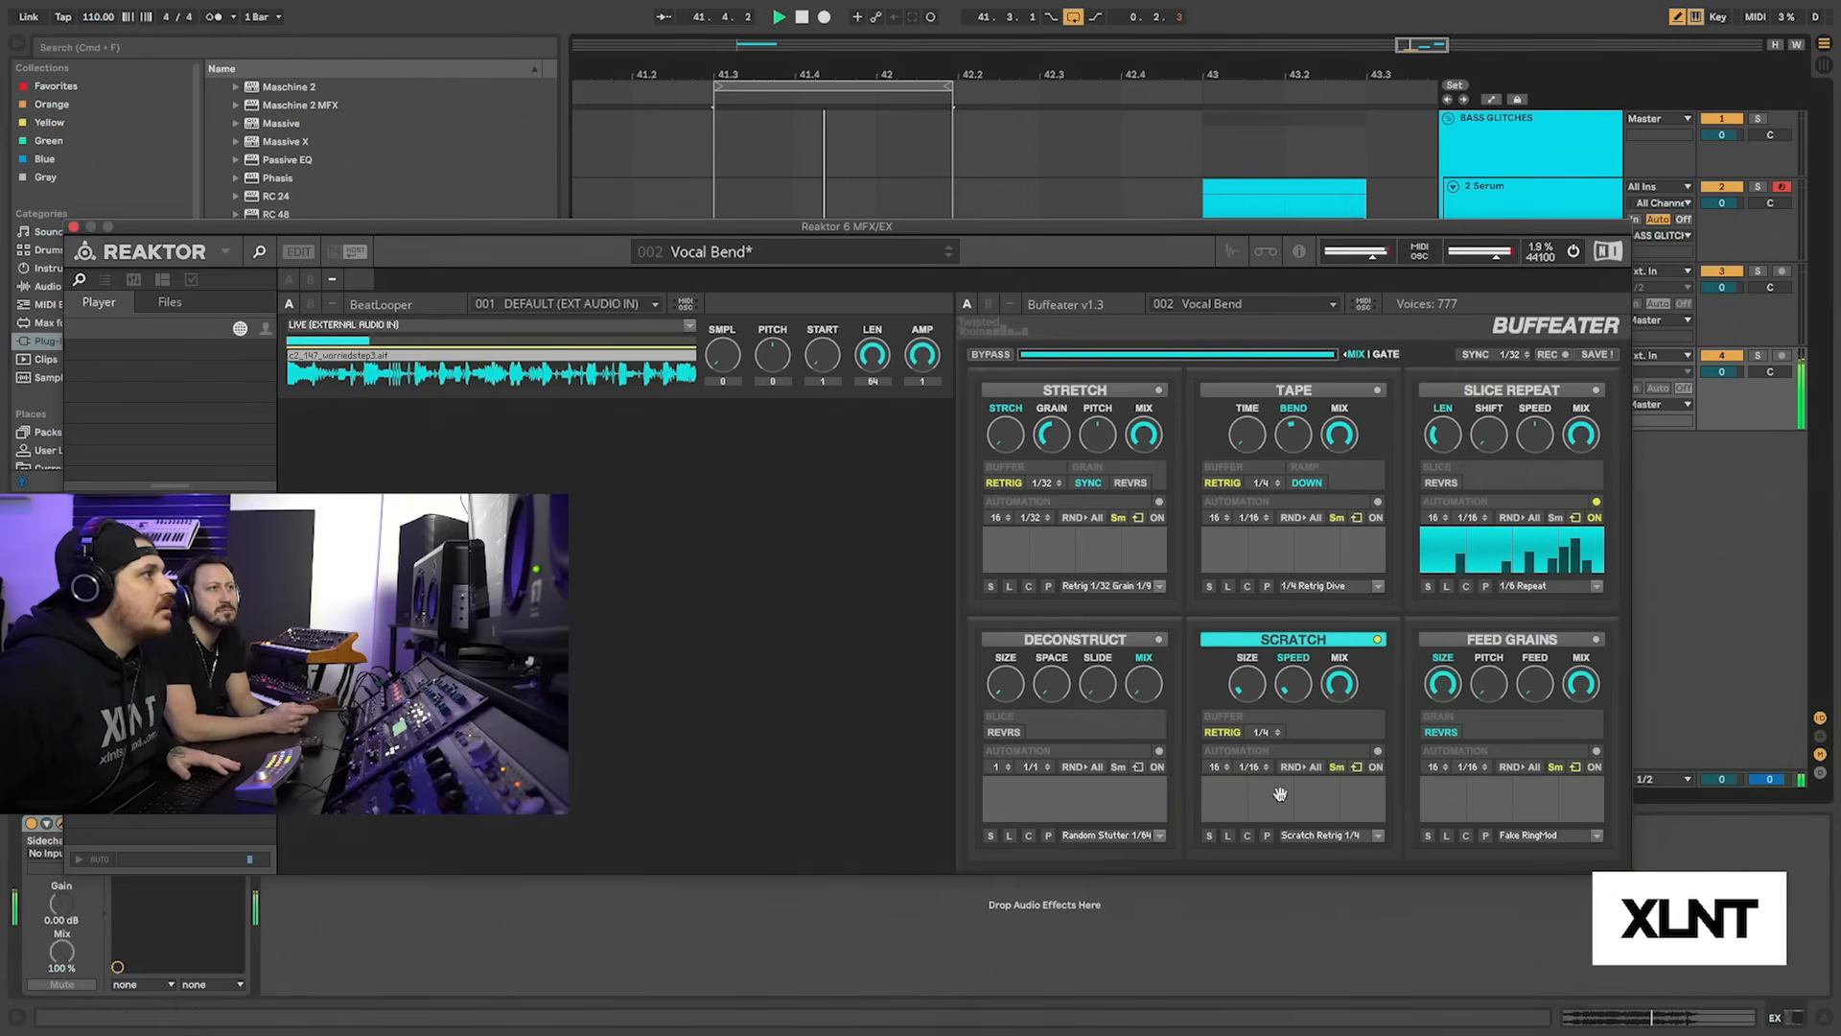
drag(1279, 693, 1288, 727)
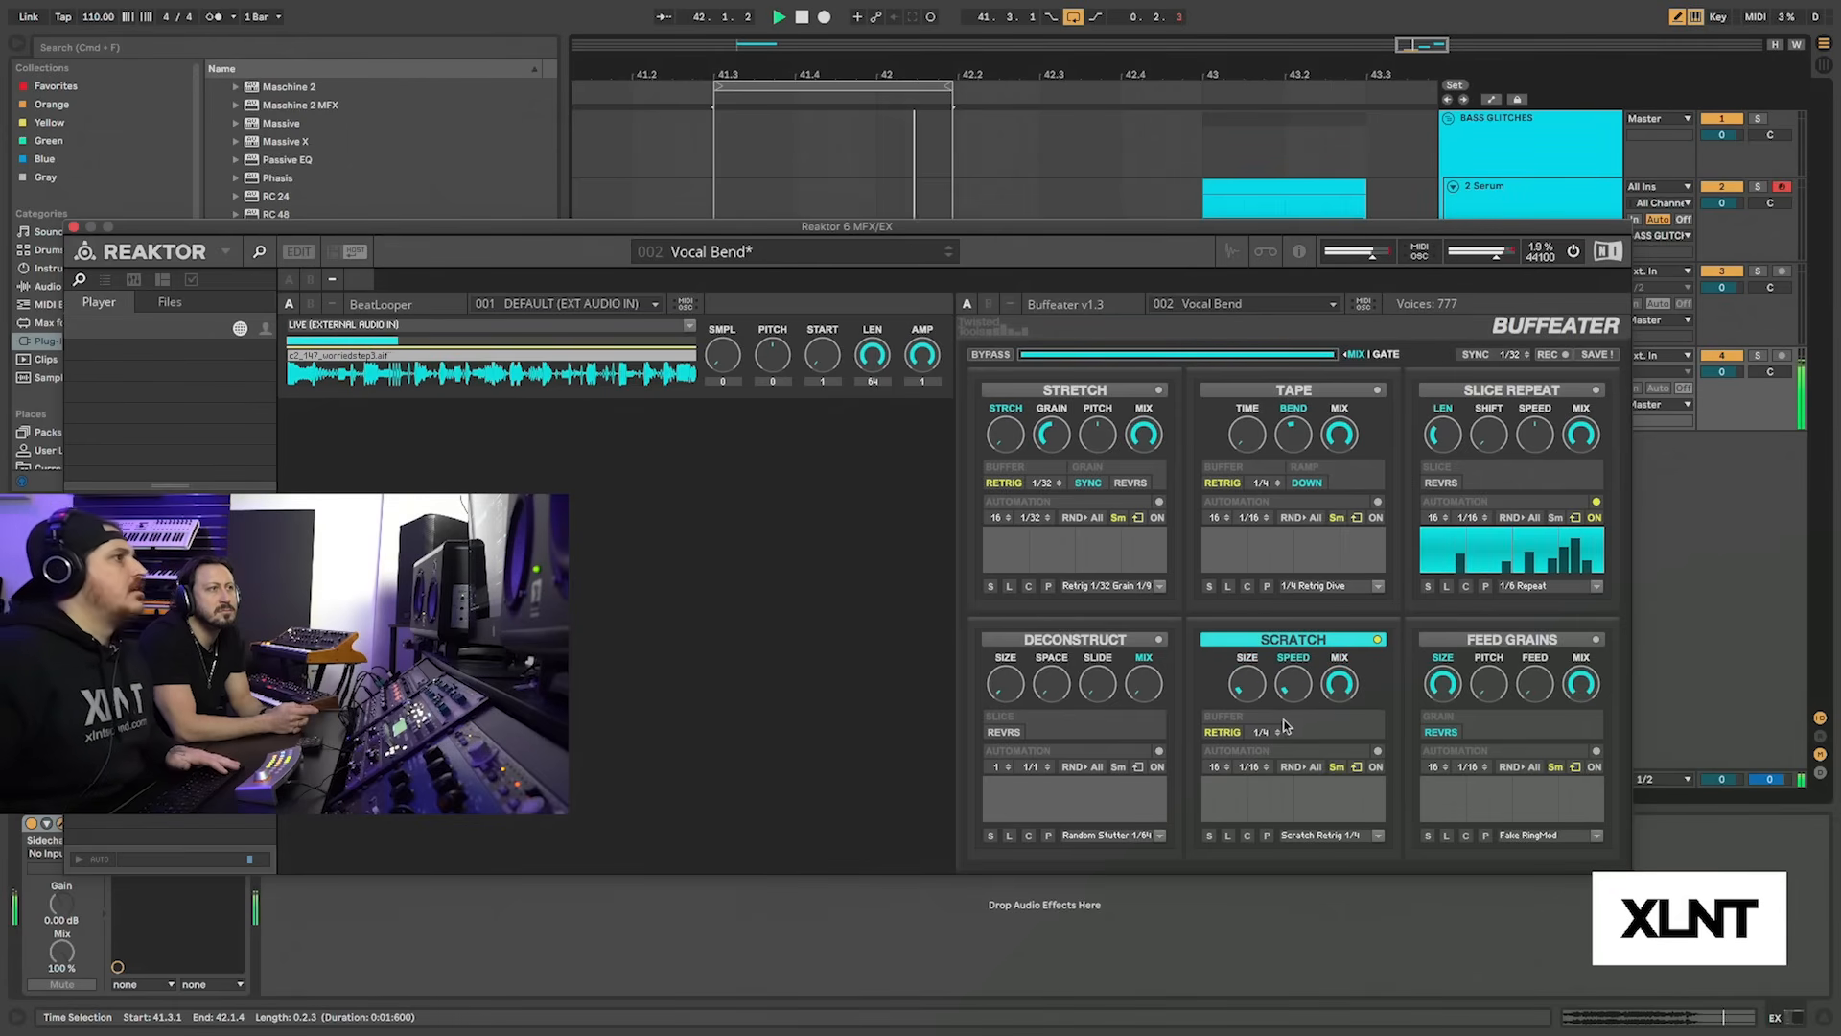
Switch Buffeater from the Scratch module to the Feed Grains module and play the looped clip through it
click(1378, 640)
click(1597, 640)
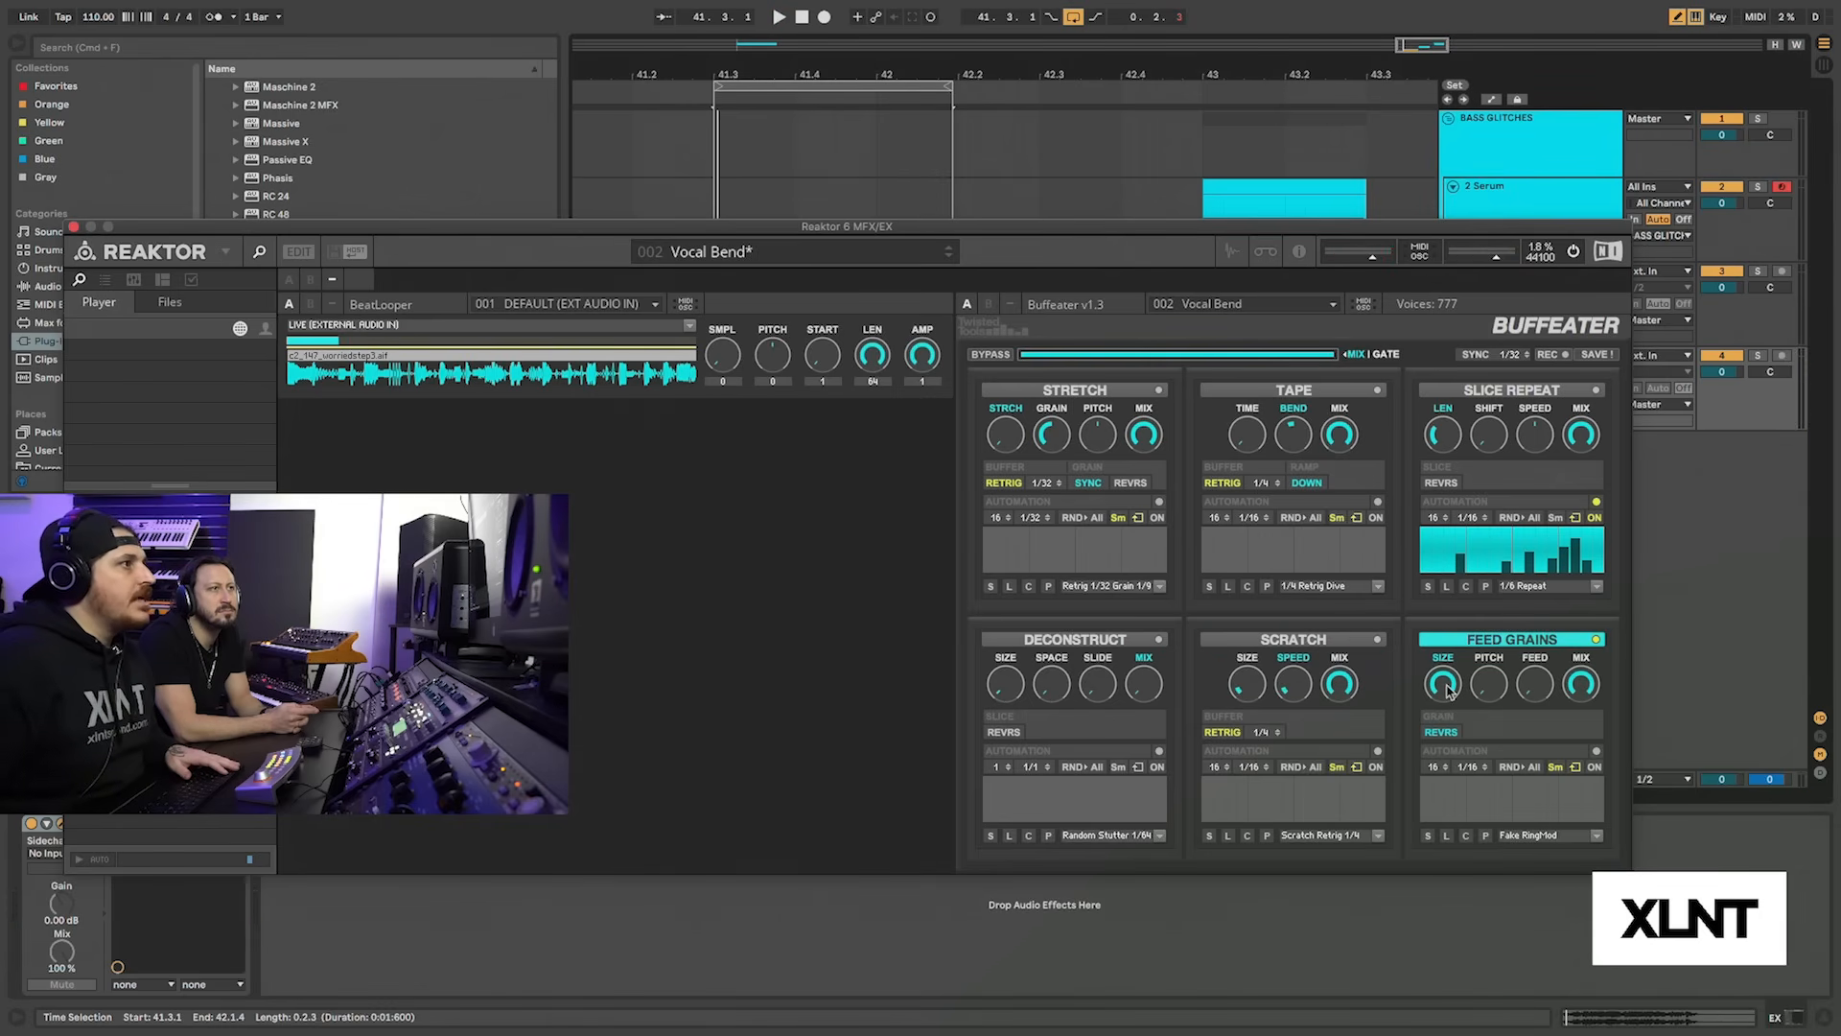
key(space)
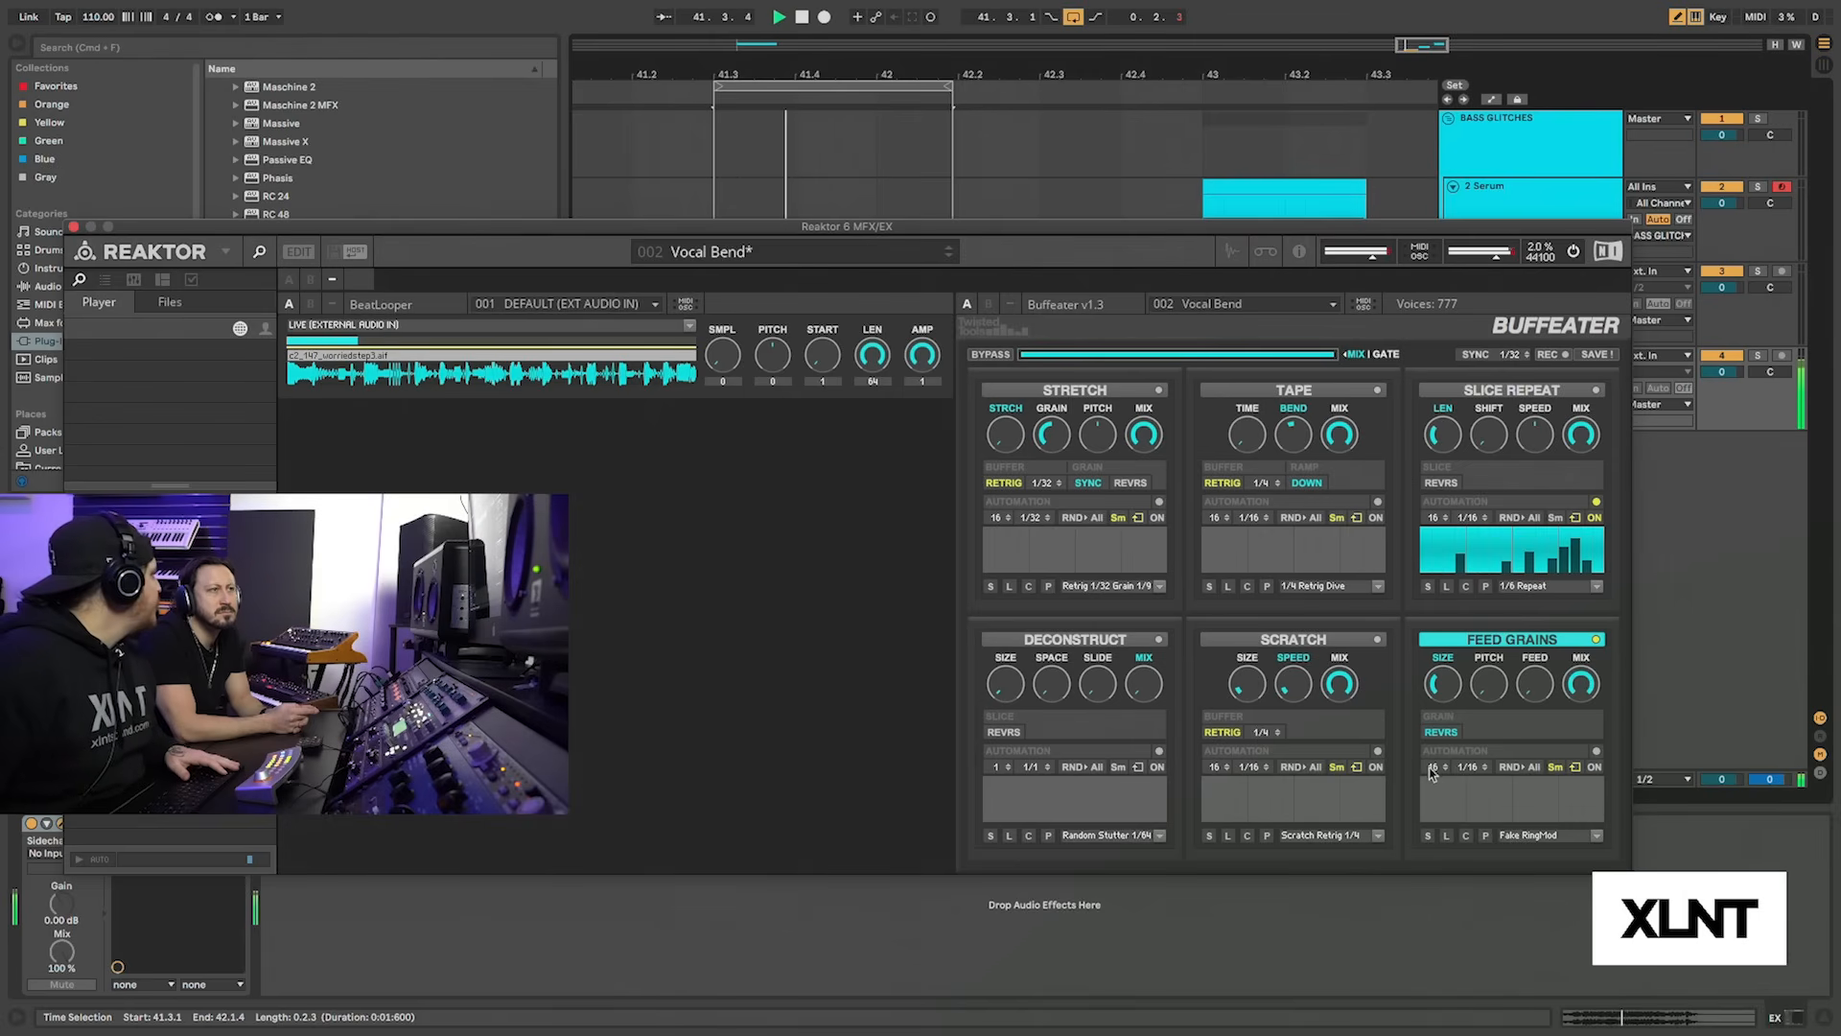
Shape the Feed Grains sound by lowering SIZE, raising PITCH and reducing FEED from its high setting
drag(1492, 694, 1496, 589)
key(space)
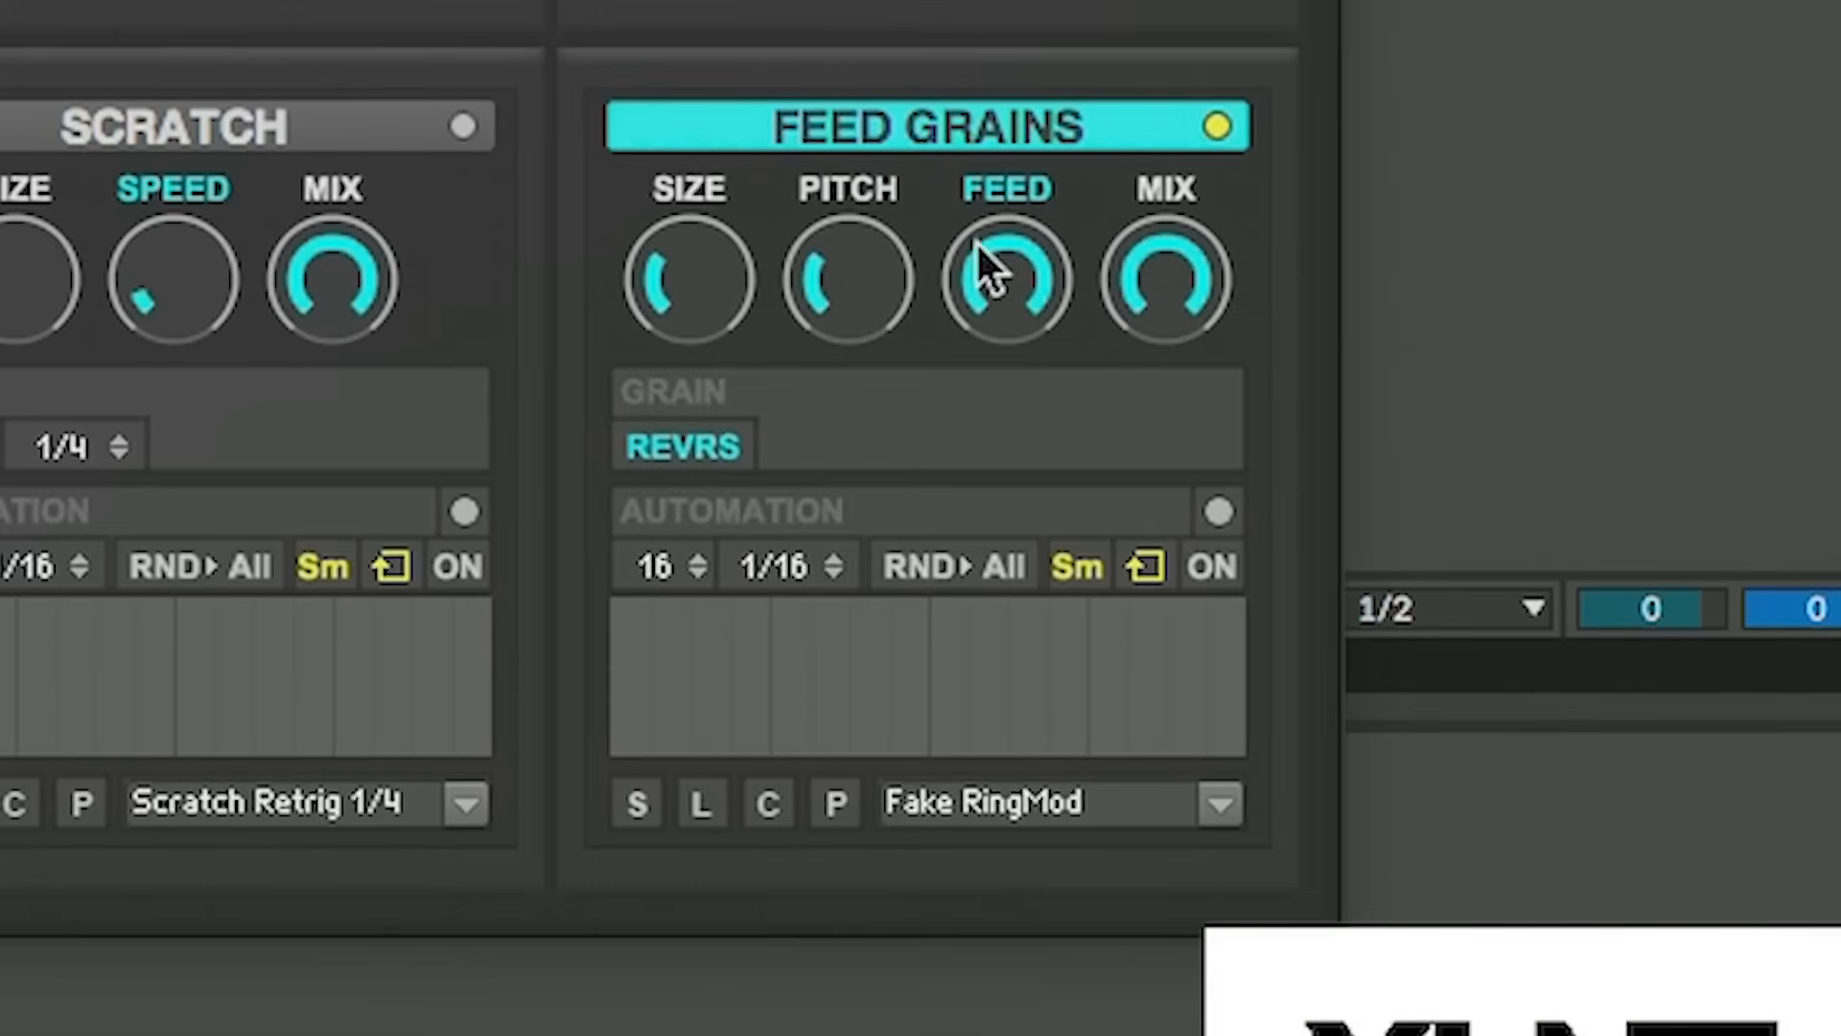
drag(977, 241, 928, 496)
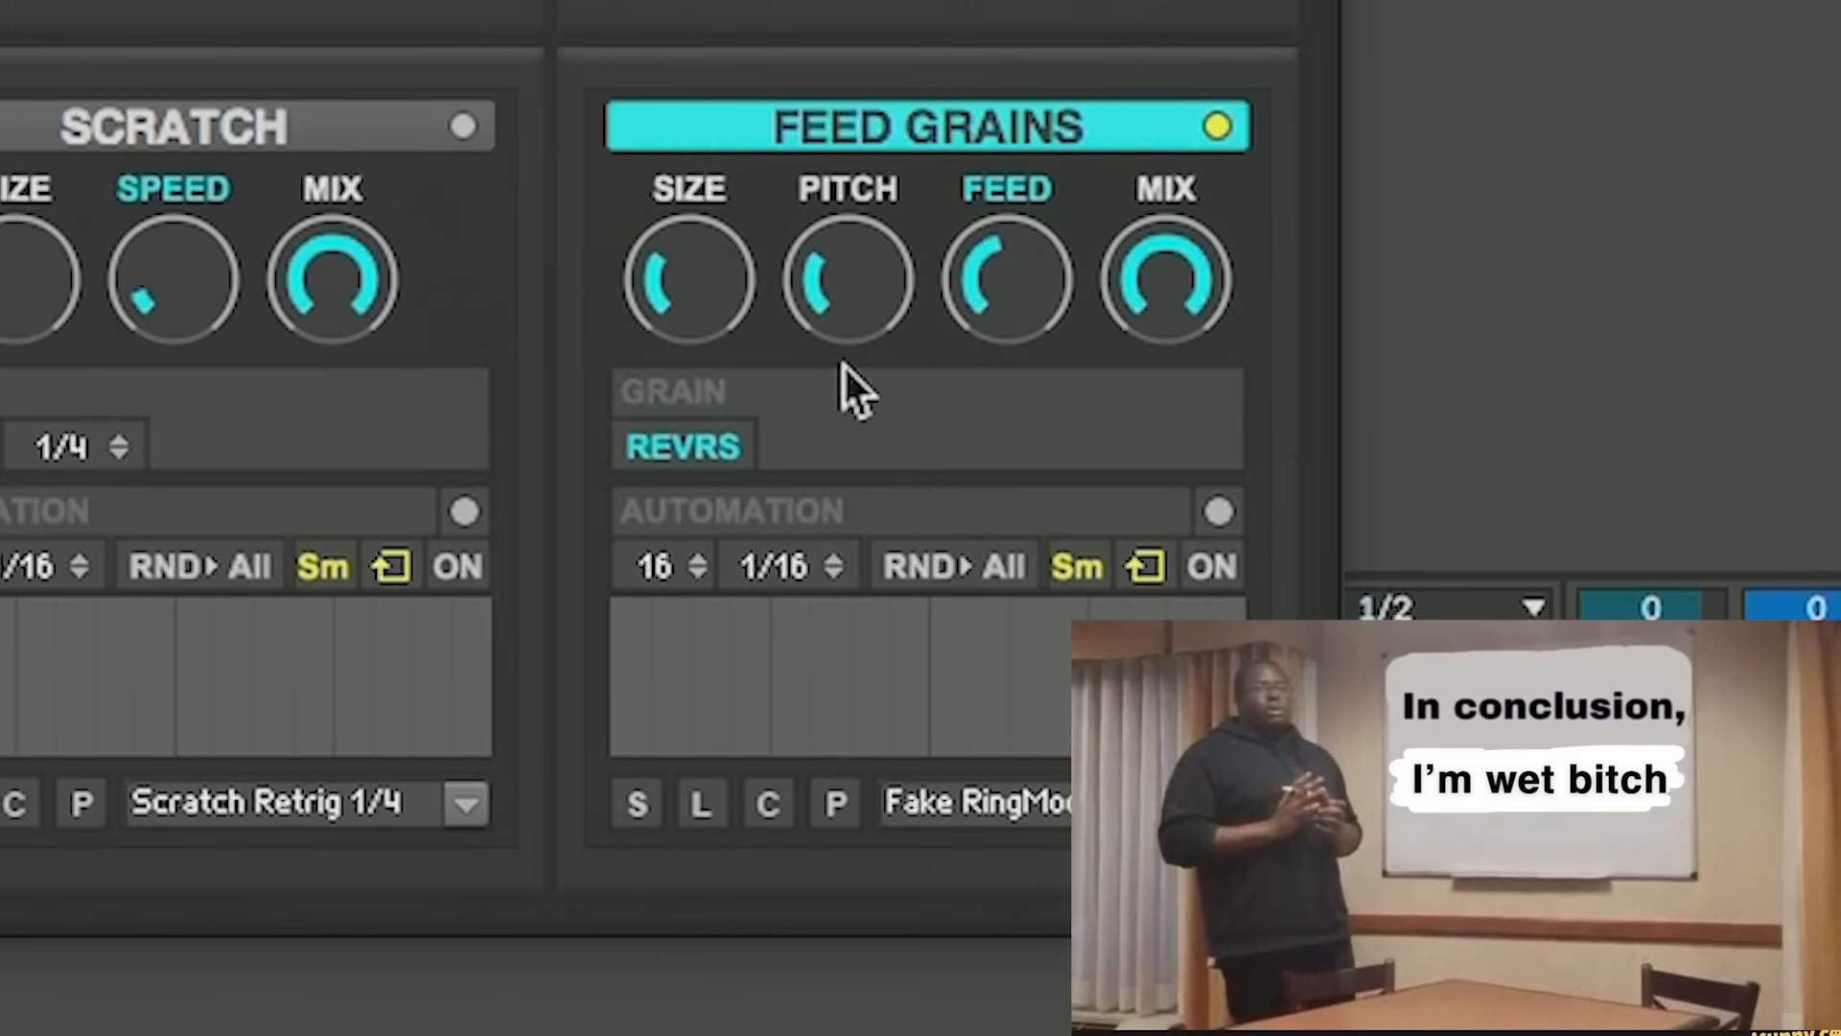
drag(843, 365, 834, 329)
drag(734, 292, 717, 343)
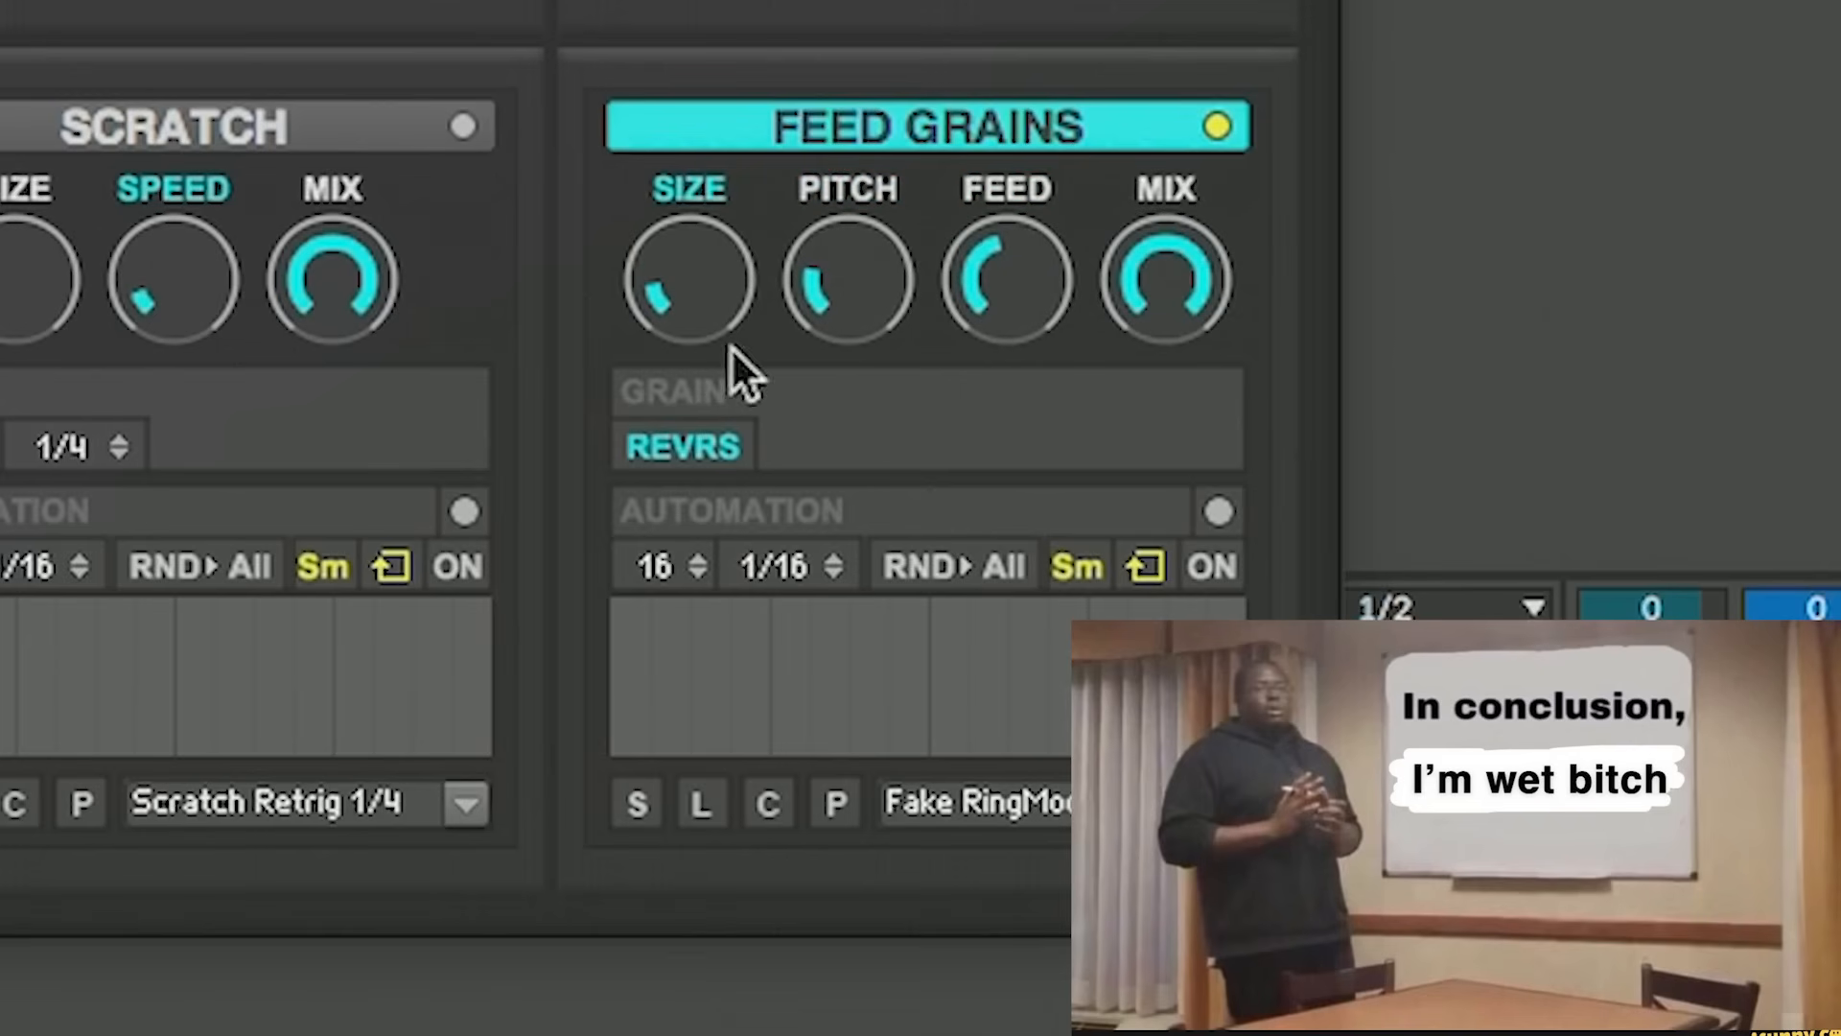
drag(988, 278, 970, 329)
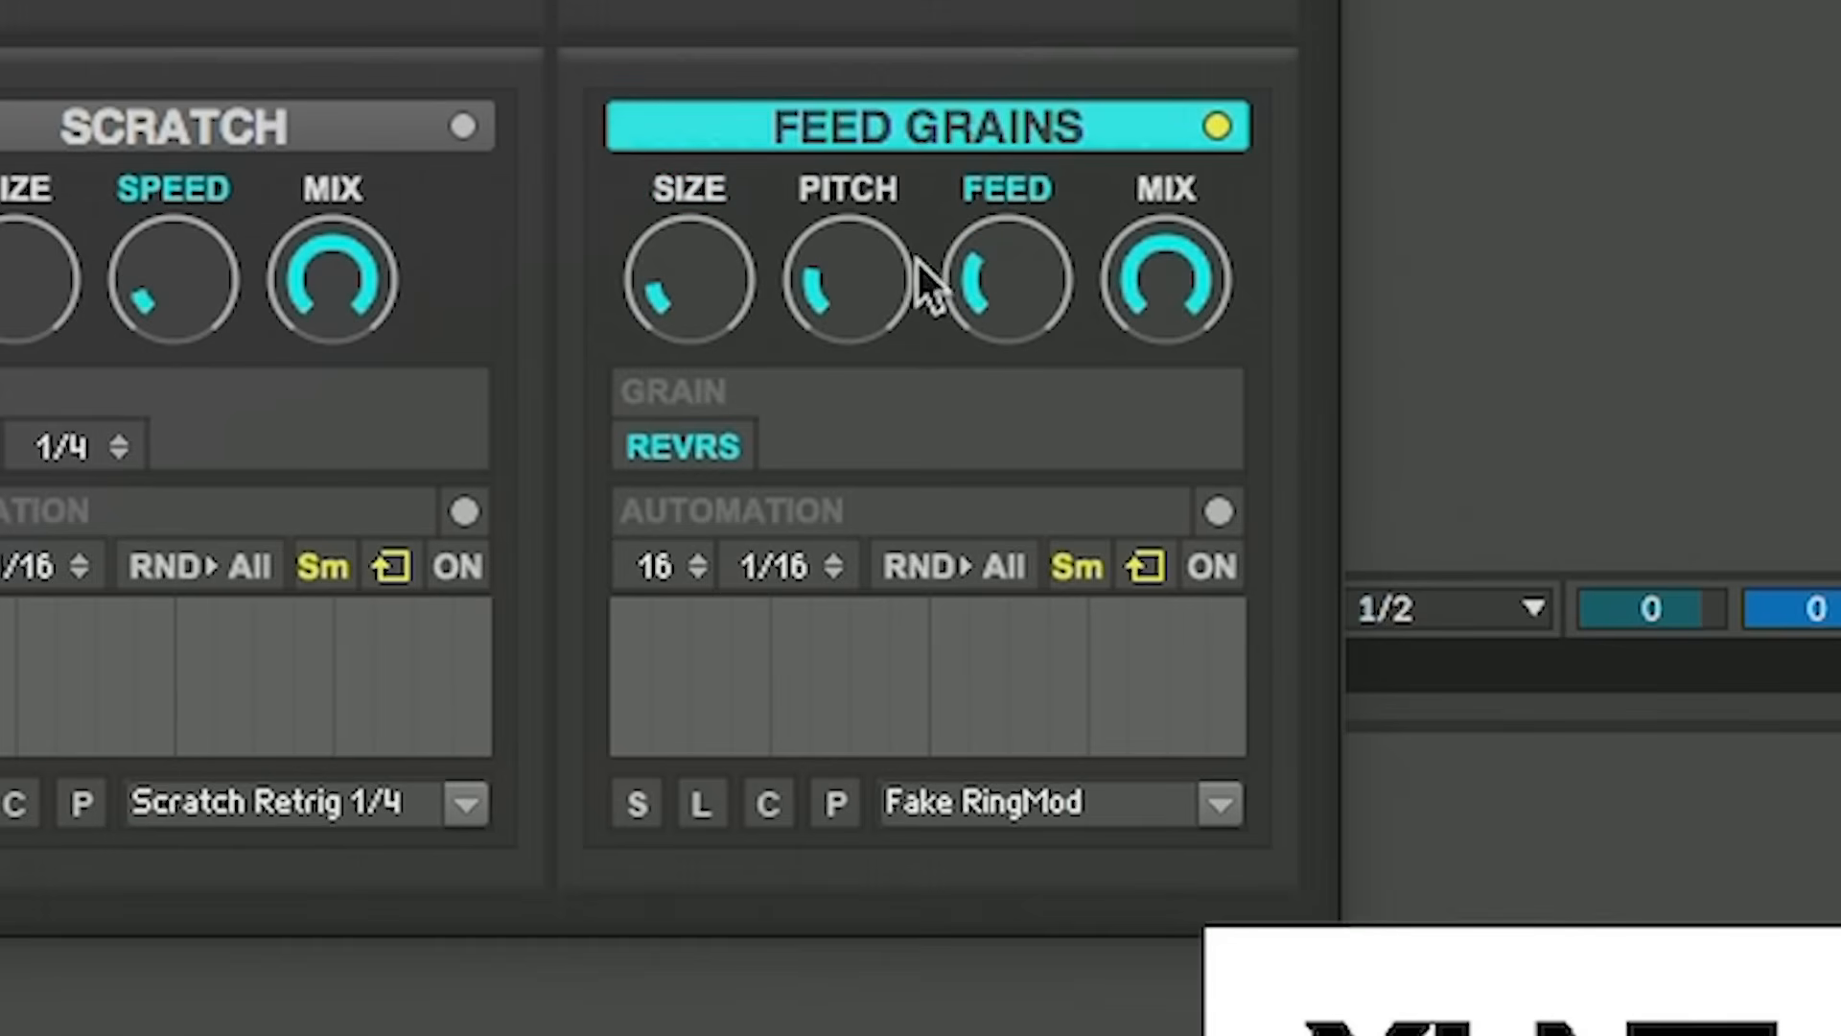
drag(844, 288, 809, 84)
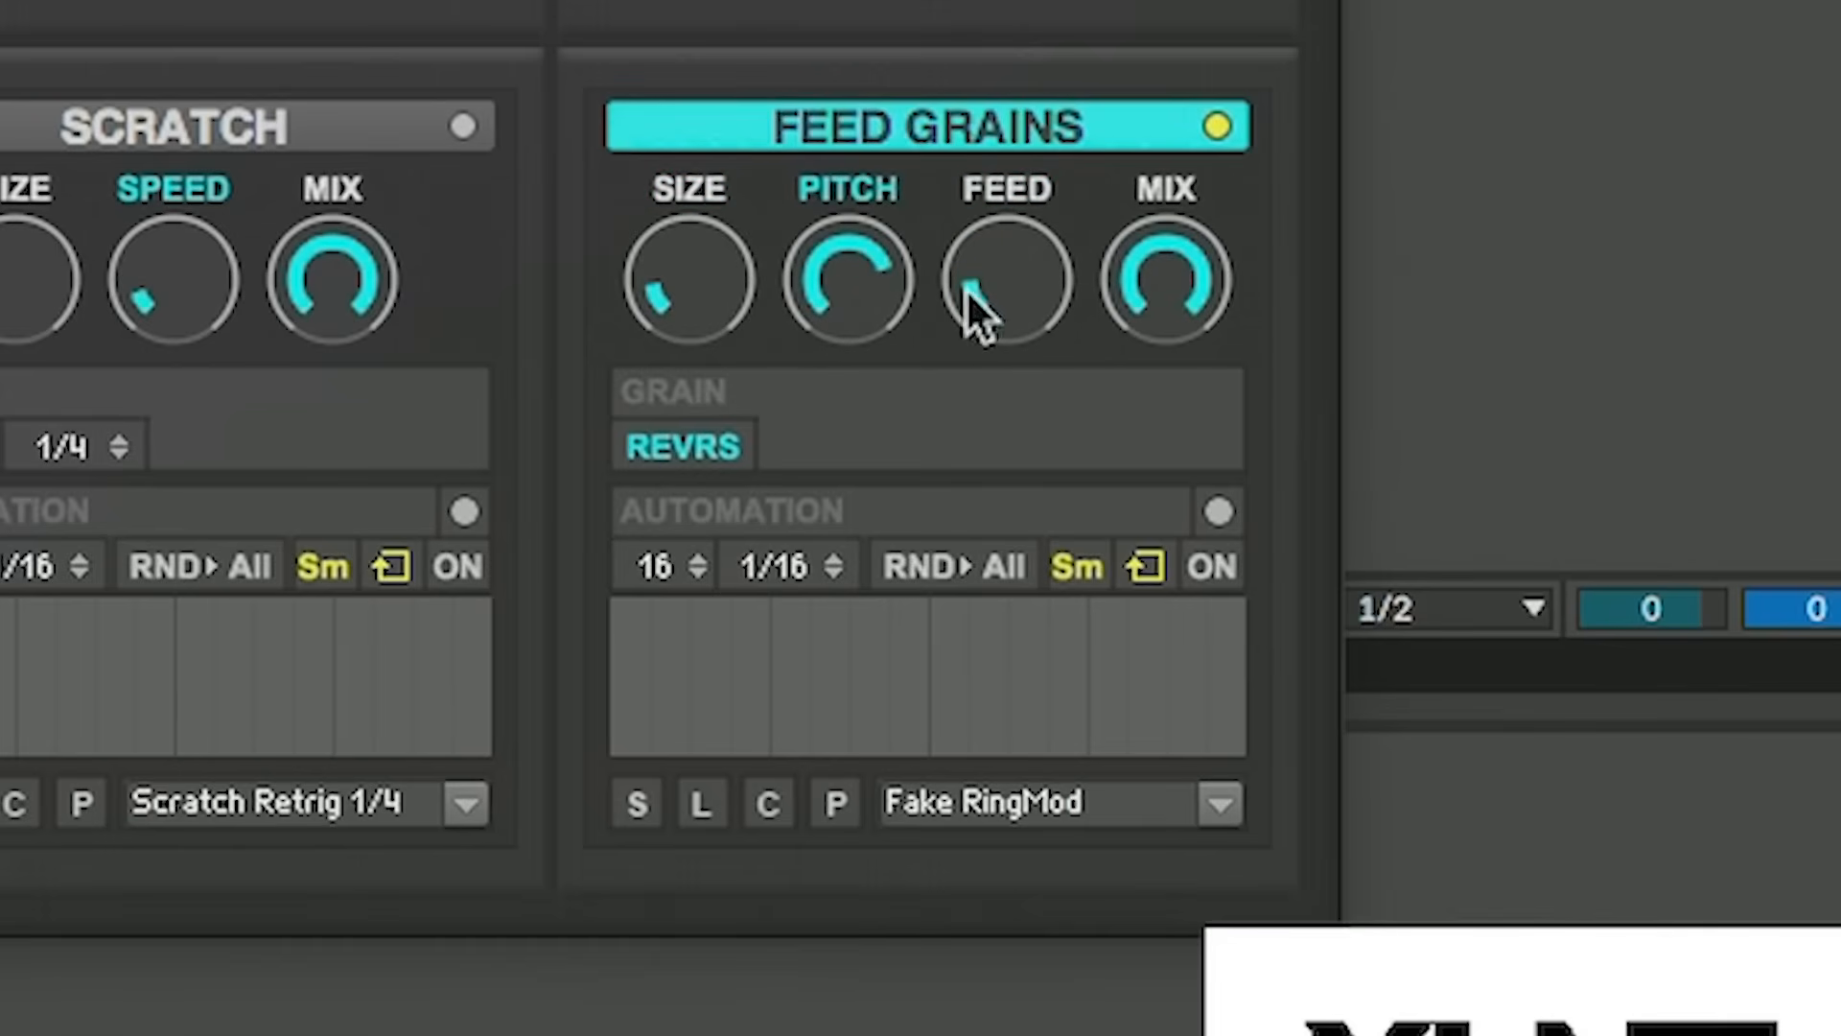
Rework the Feed Grains sound with lower FEED and PITCH and a larger SIZE, and stop the loop
drag(967, 290, 967, 332)
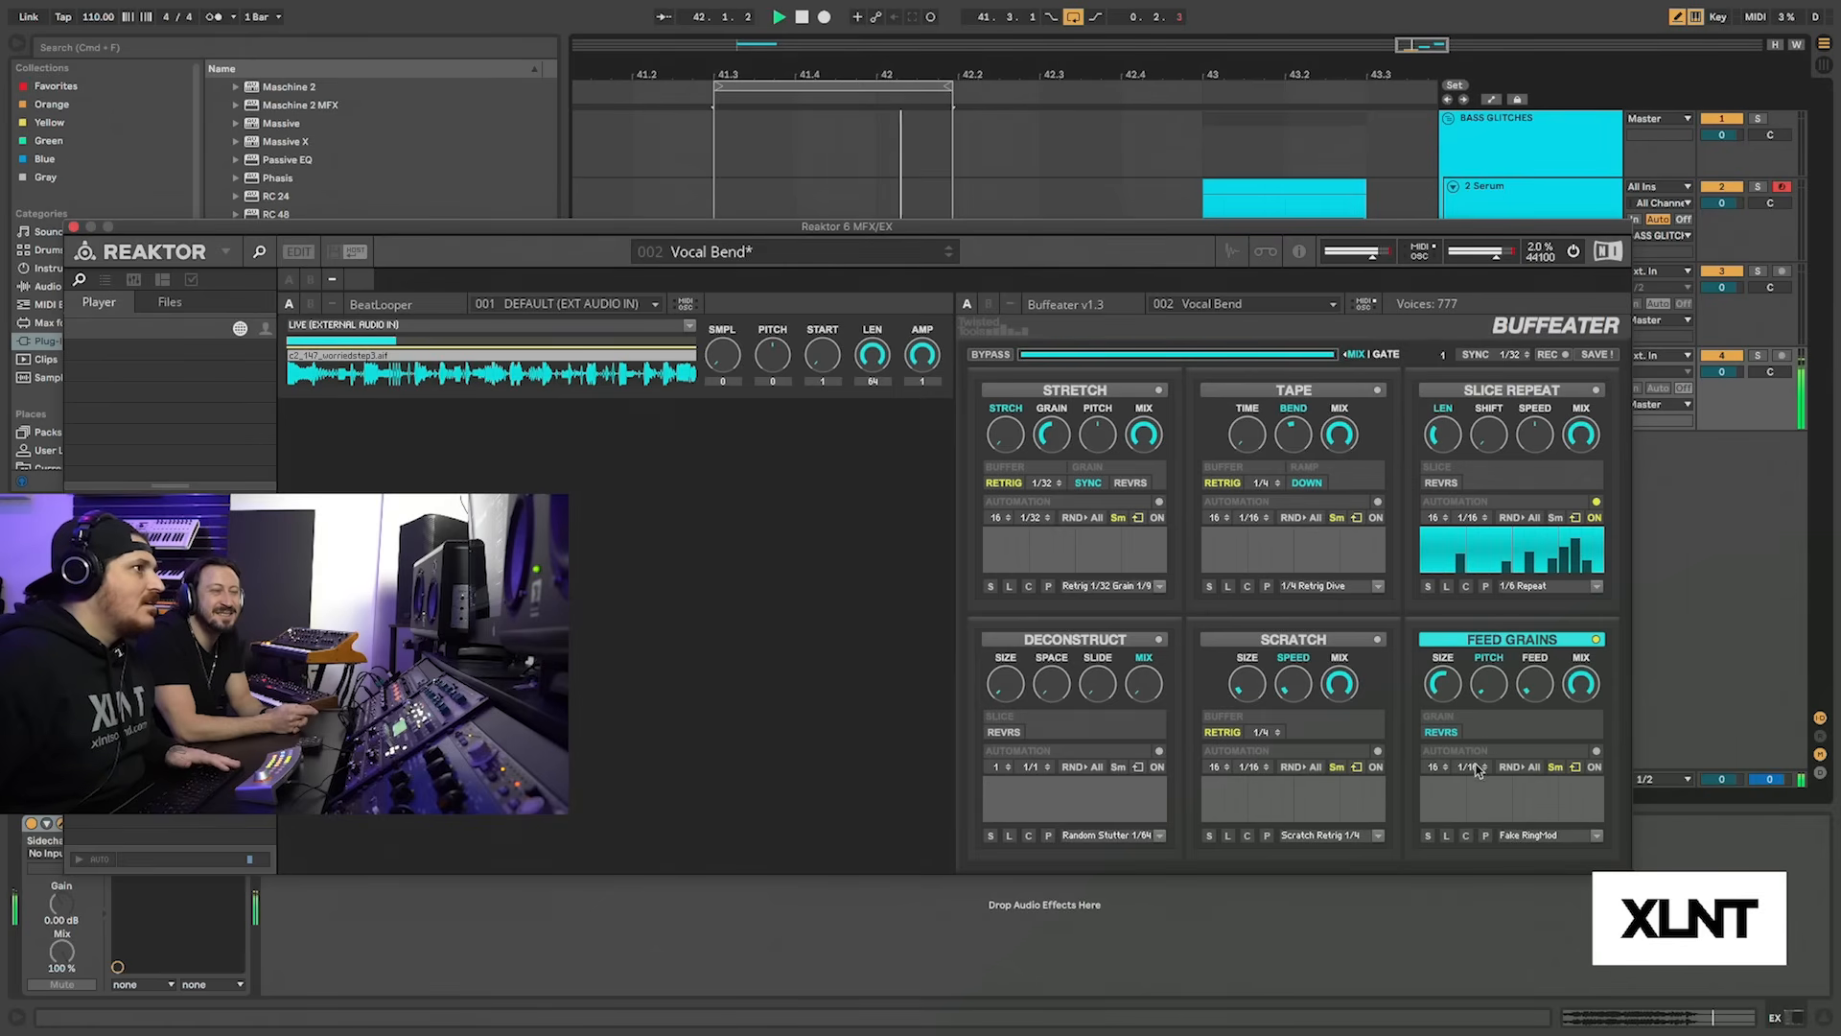
key(v)
key(b)
key(space)
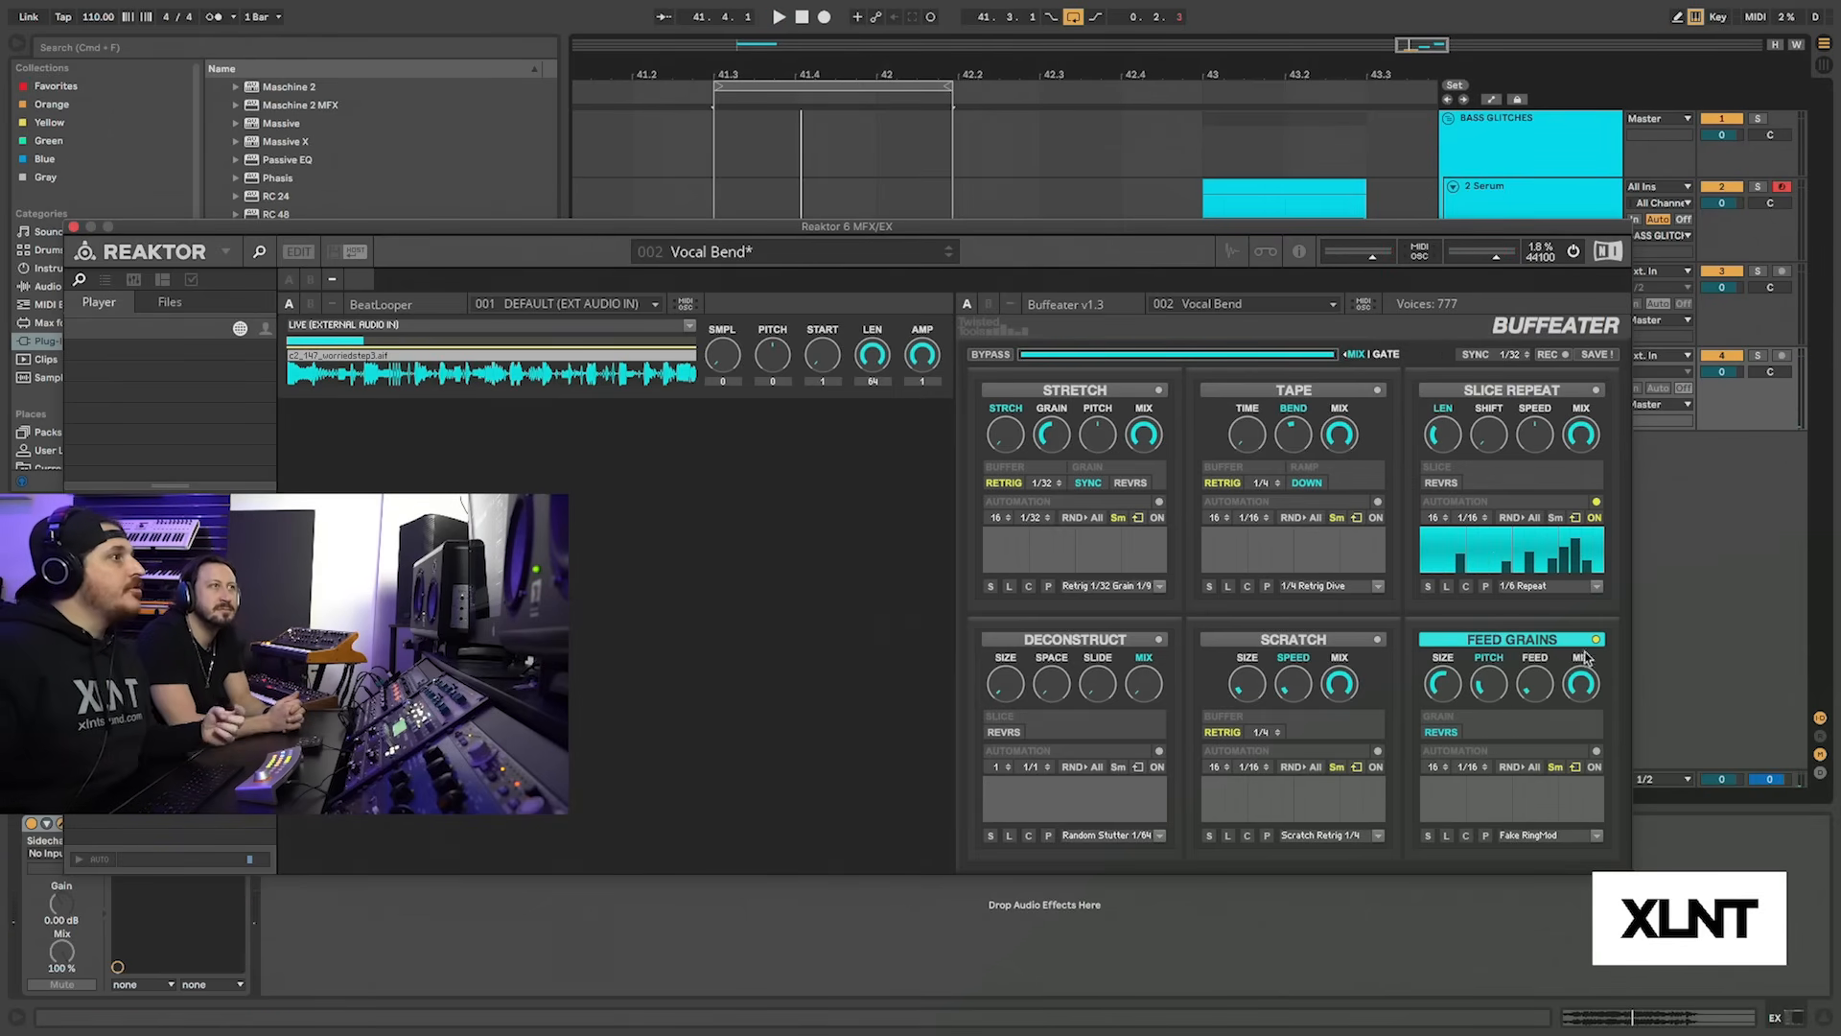
Move the Reaktor window clear of the EX track's growl clip and show the automation lanes
drag(949, 378, 930, 326)
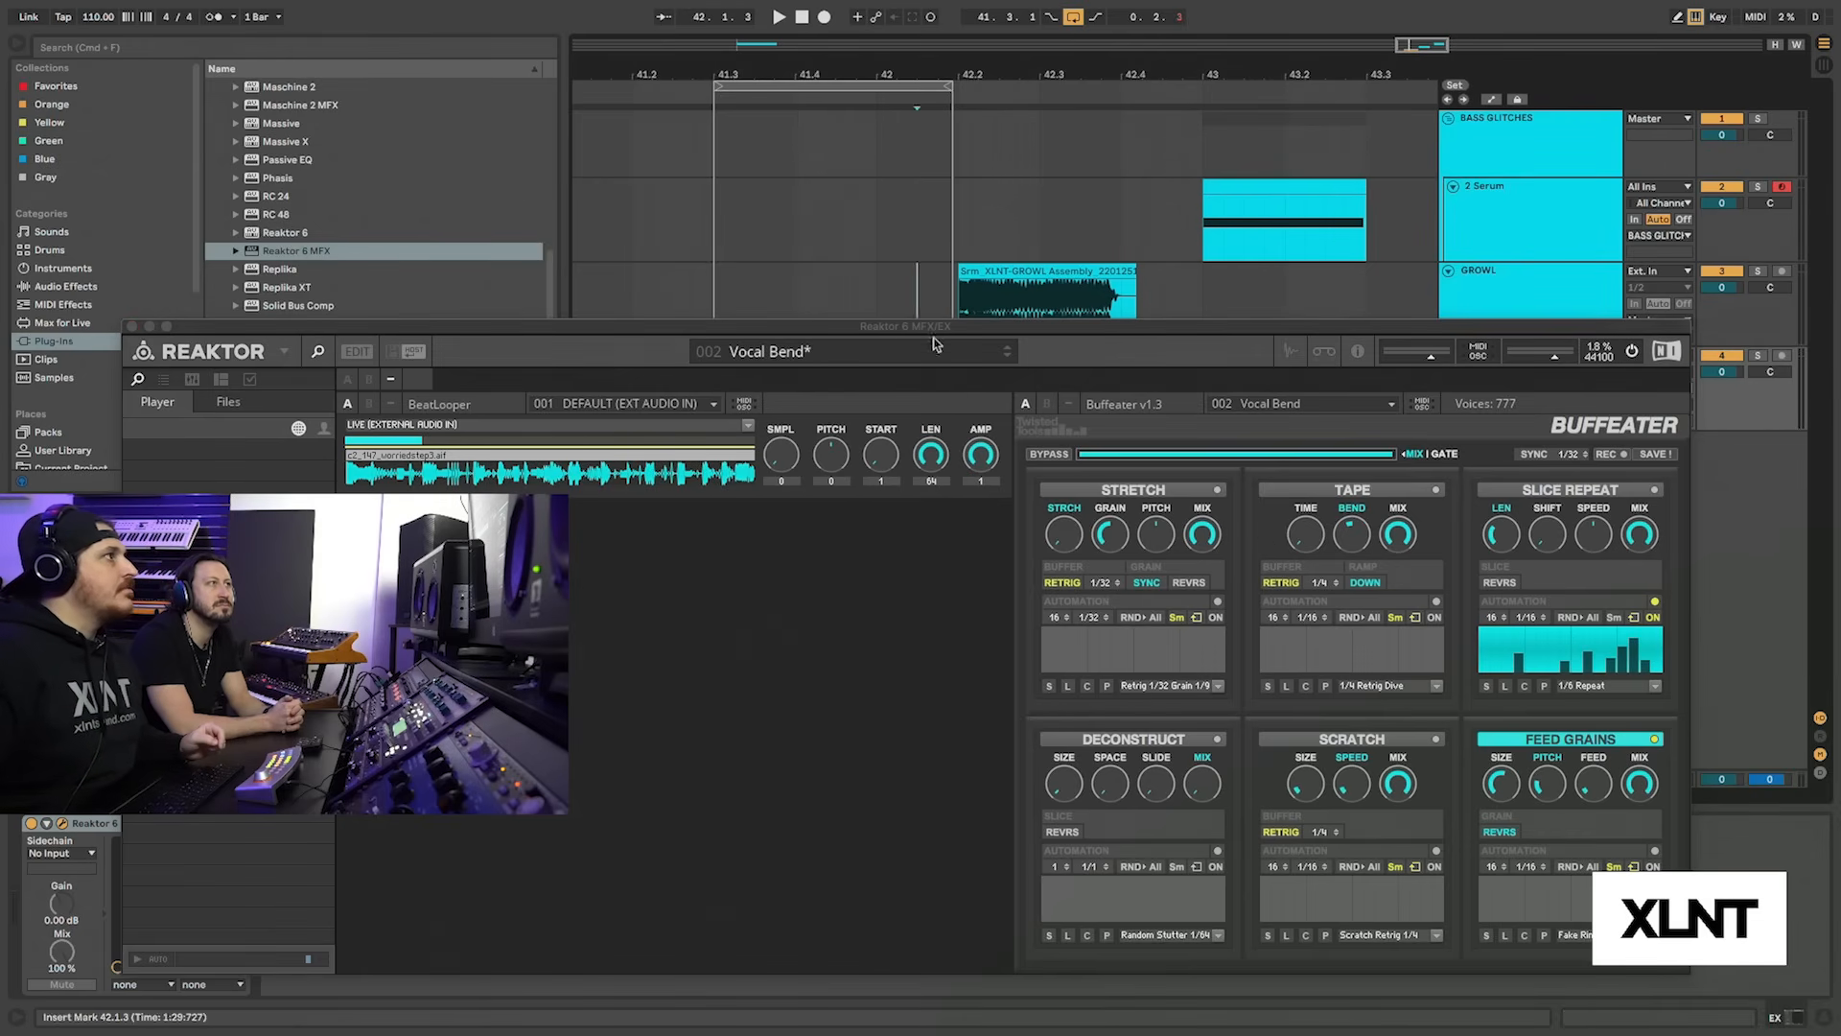
drag(911, 316, 1146, 470)
click(710, 398)
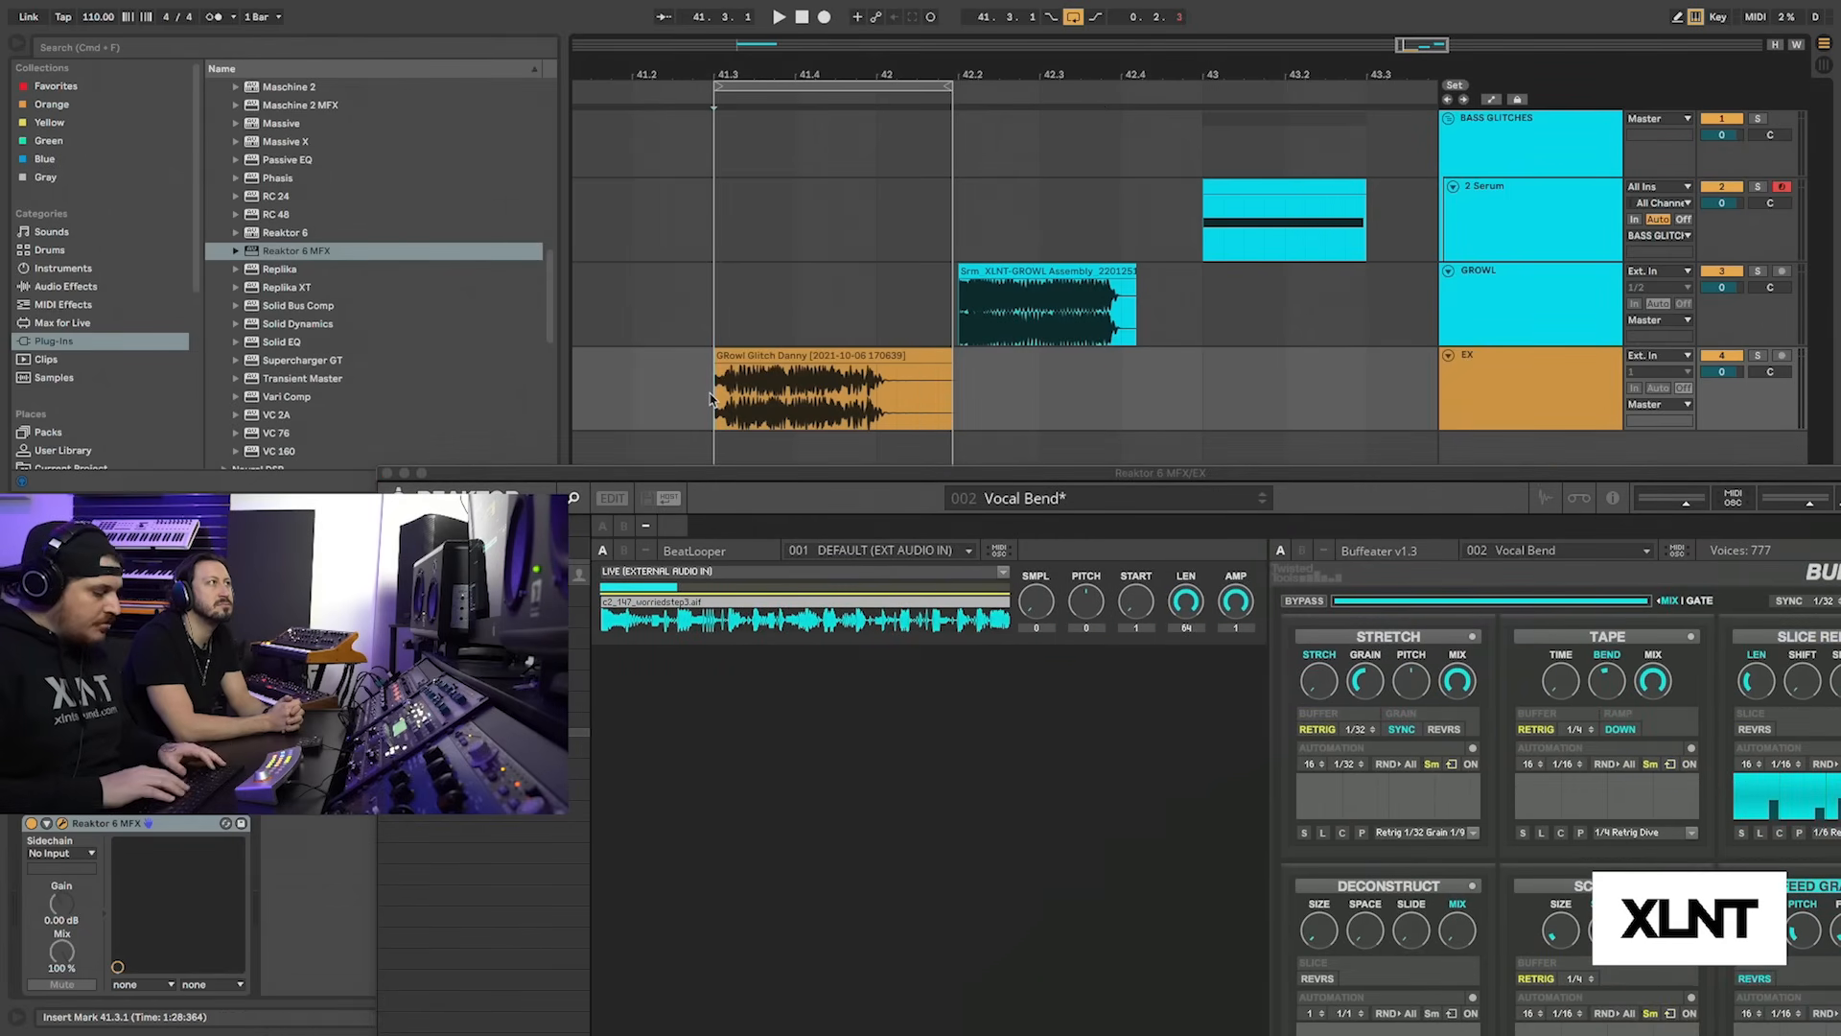
key(a)
drag(1354, 470, 1045, 457)
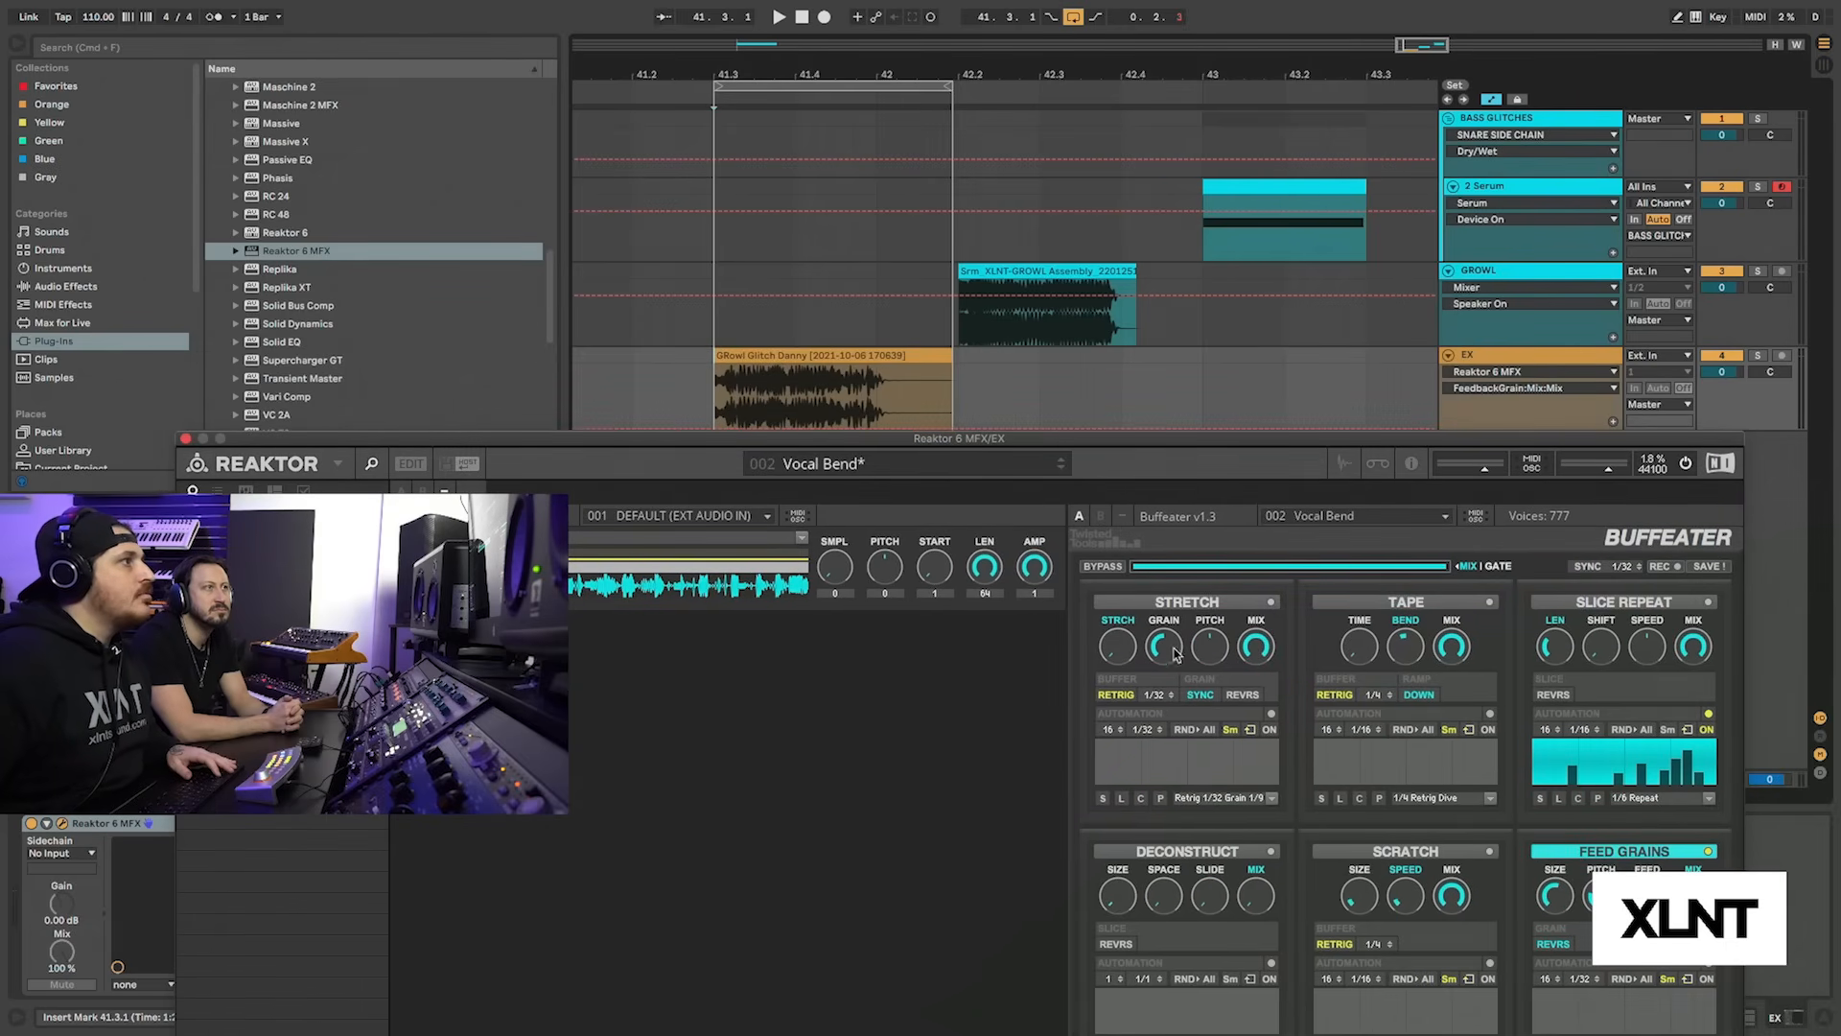
Switch from Feed Grains to the Stretch module and audition the growl clip while raising STRCH and lowering PITCH
click(754, 348)
key(space)
drag(1120, 644, 1116, 602)
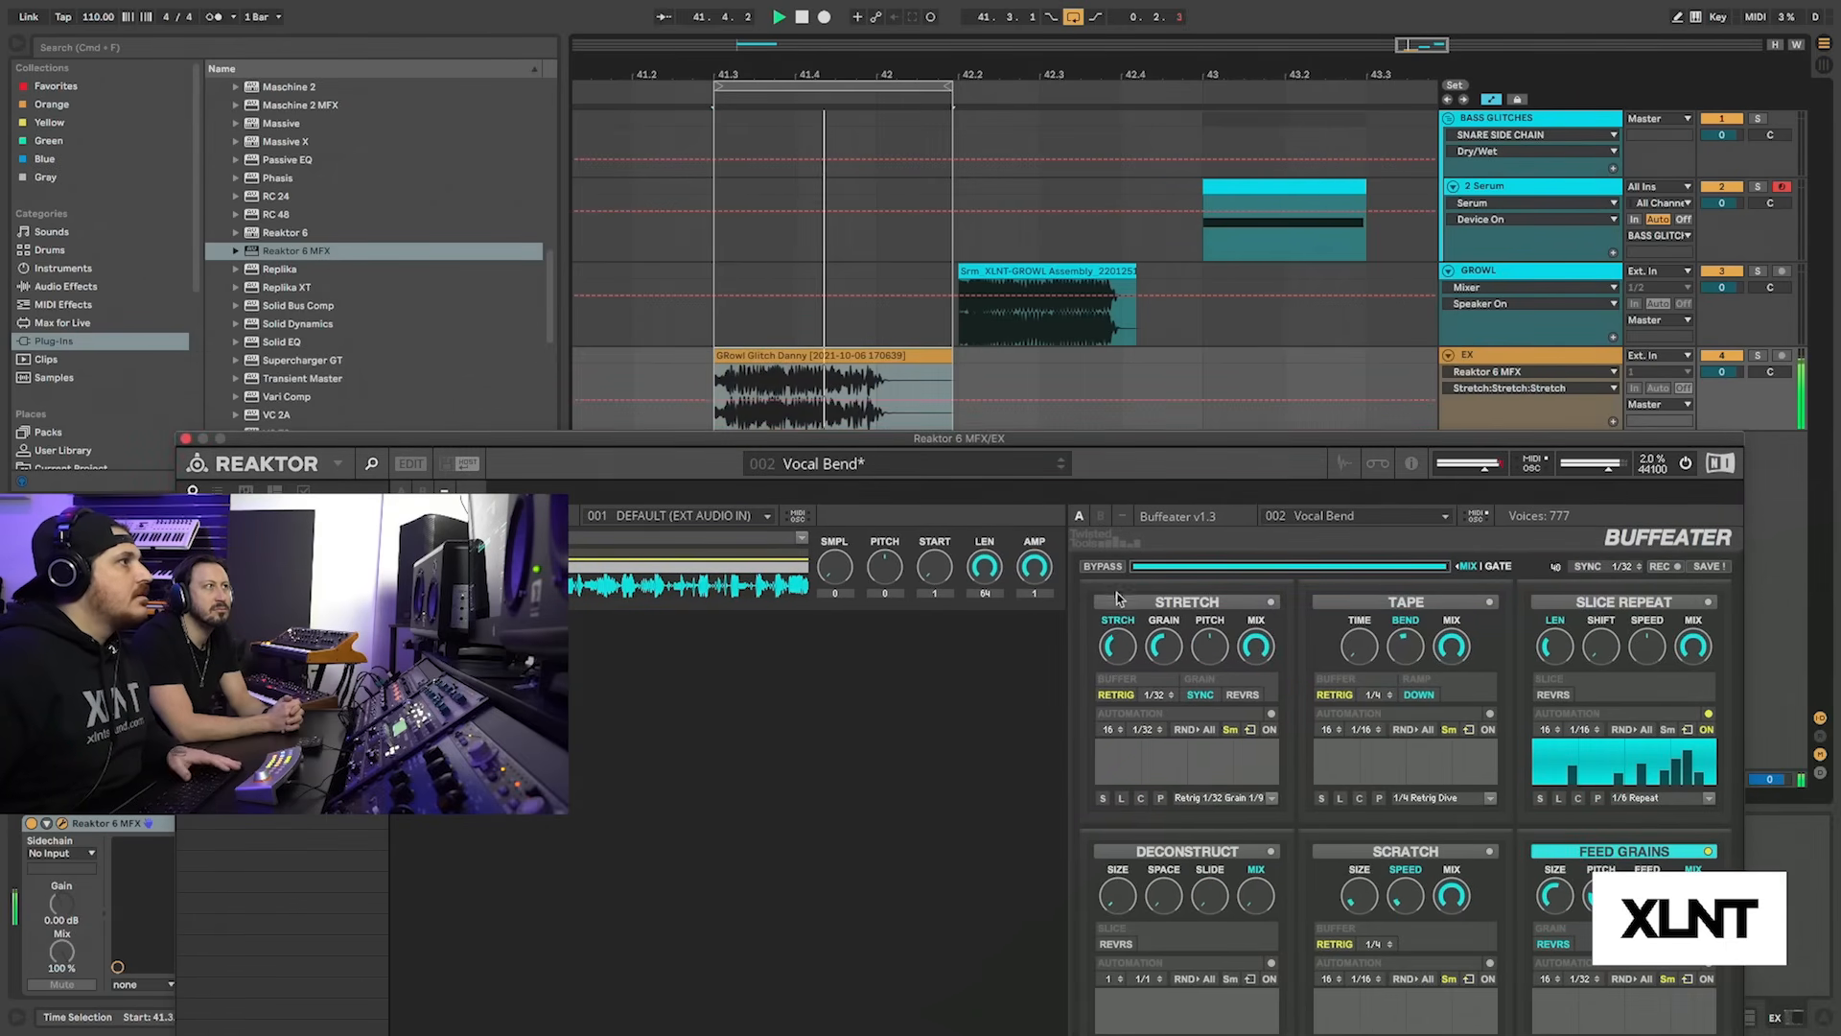
key(space)
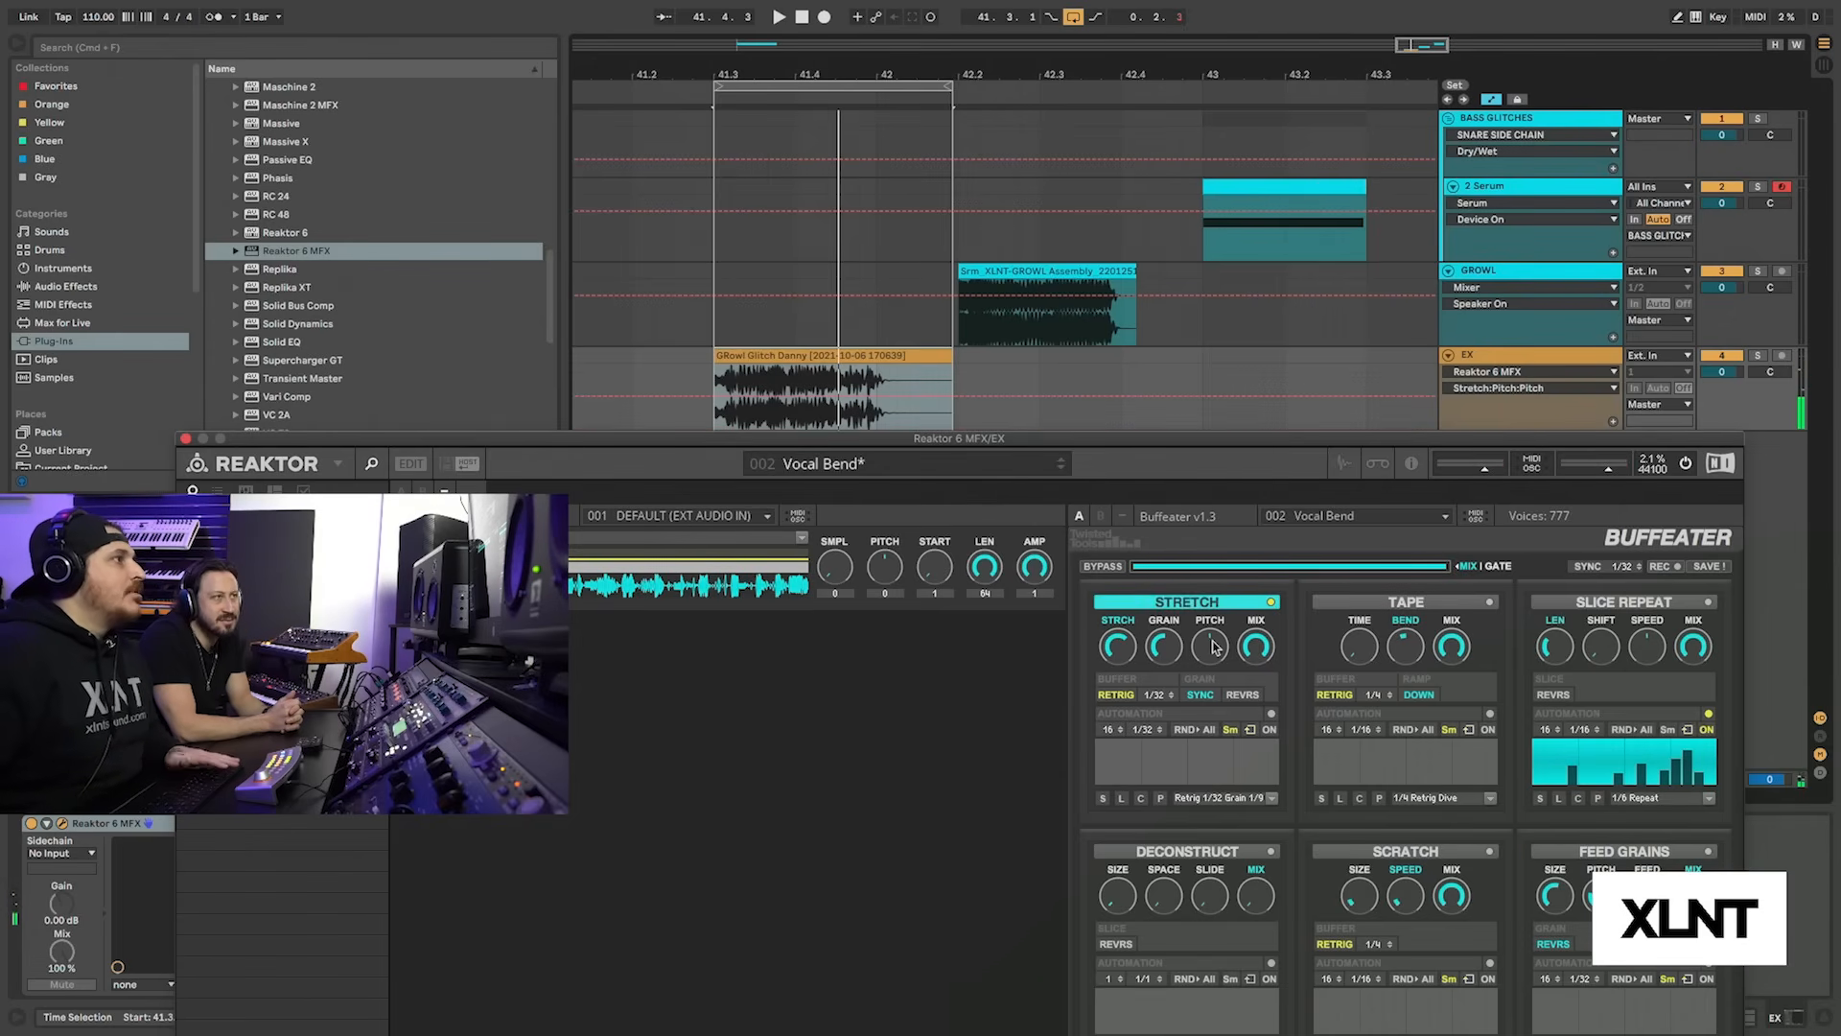
key(space)
drag(1214, 648, 1186, 700)
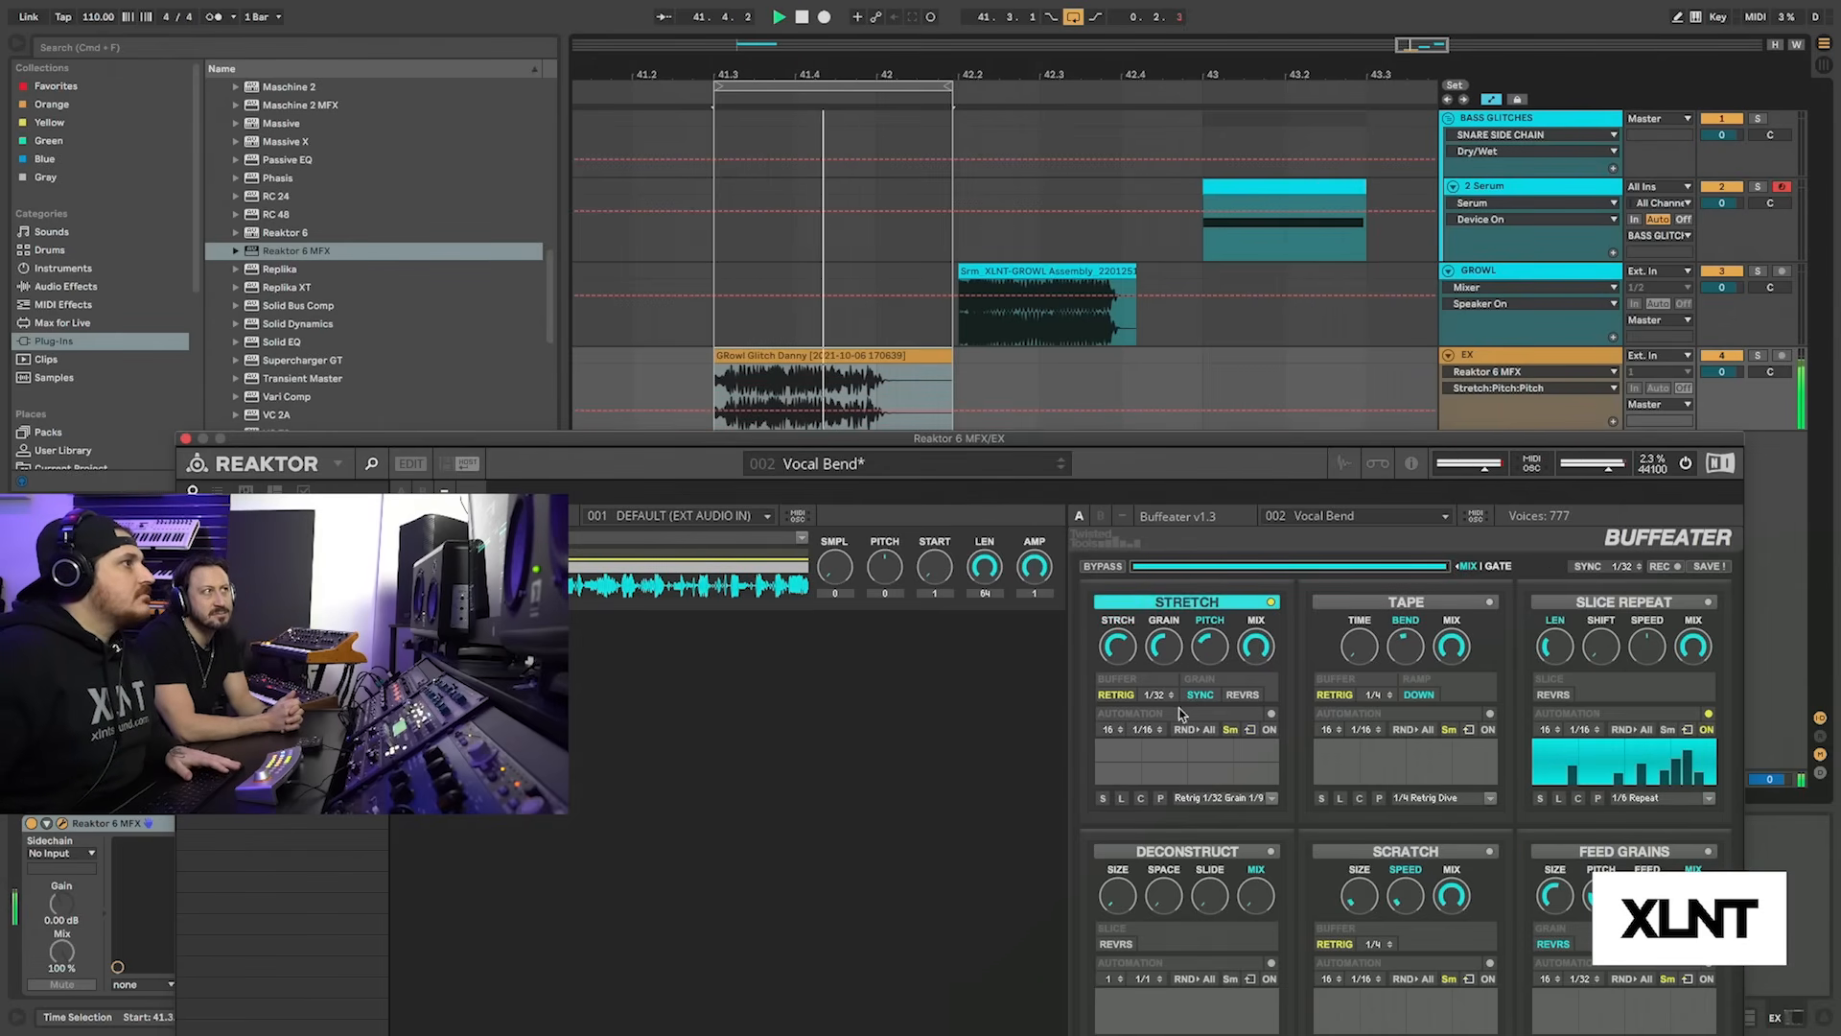
Draw a zigzag automation envelope for the Stretch module's STRCH across the growl clip and play it
click(1114, 660)
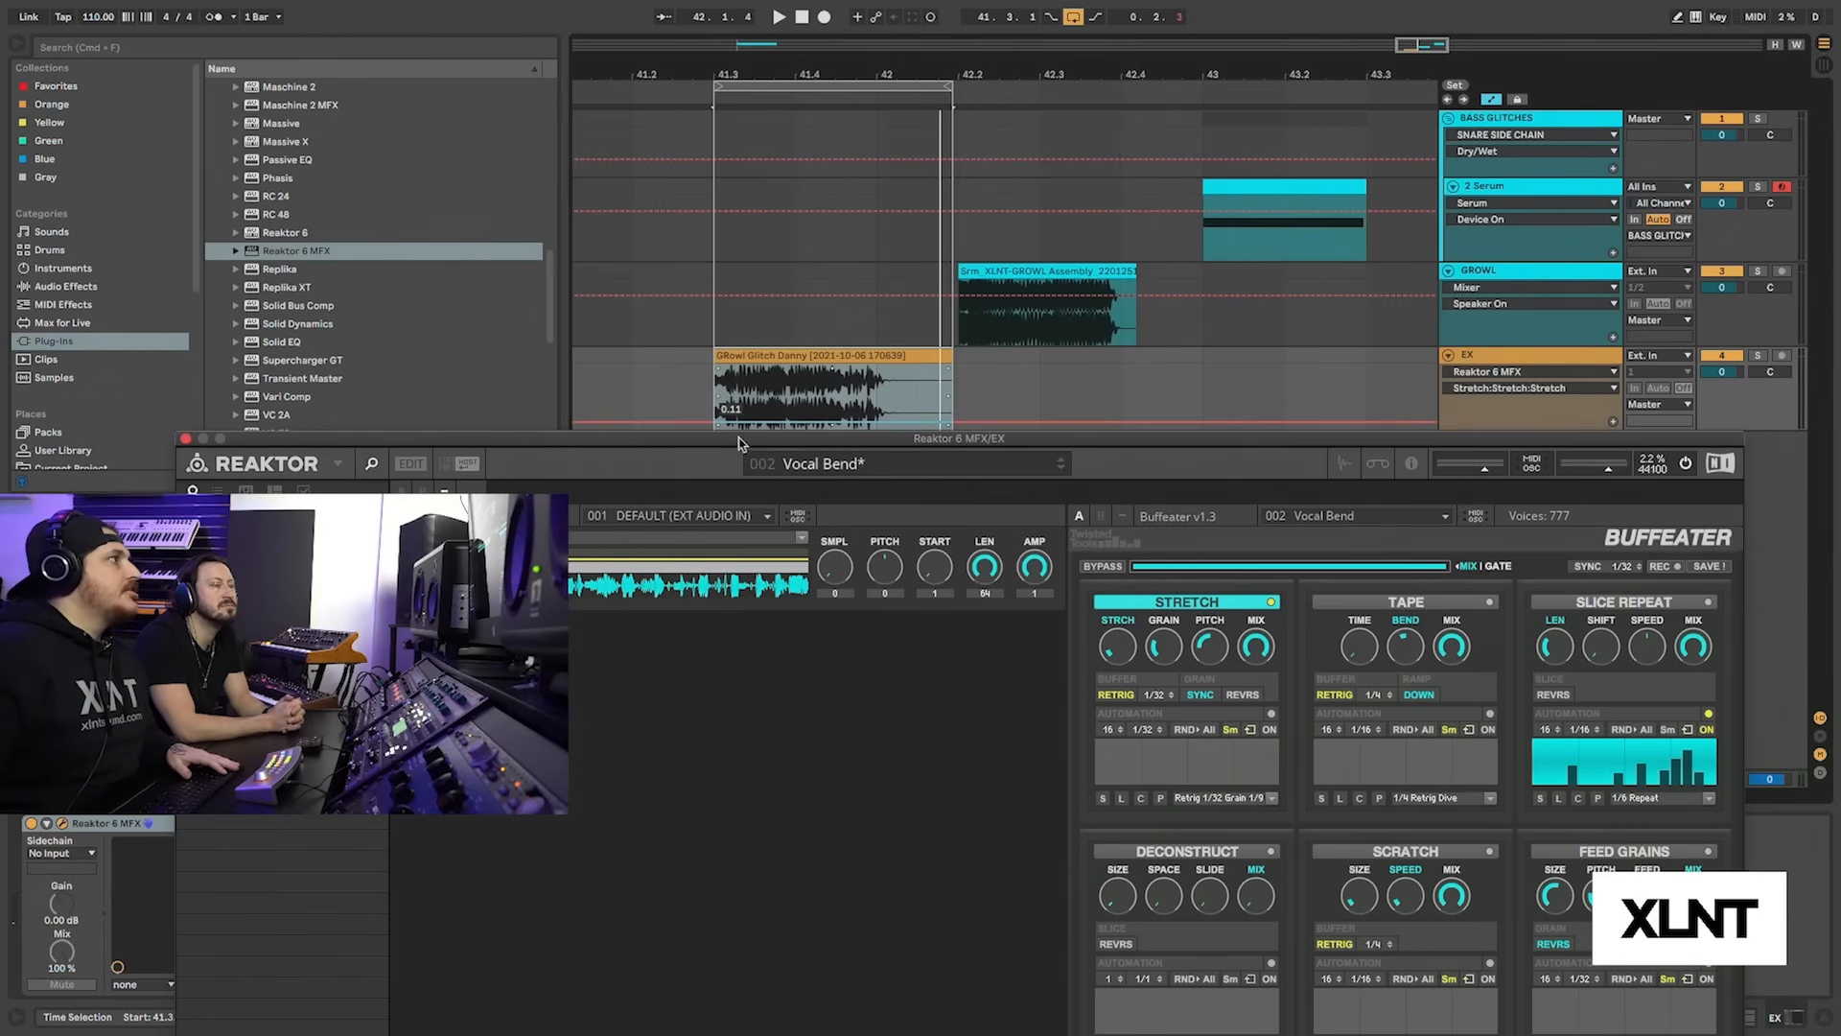
drag(738, 443, 744, 494)
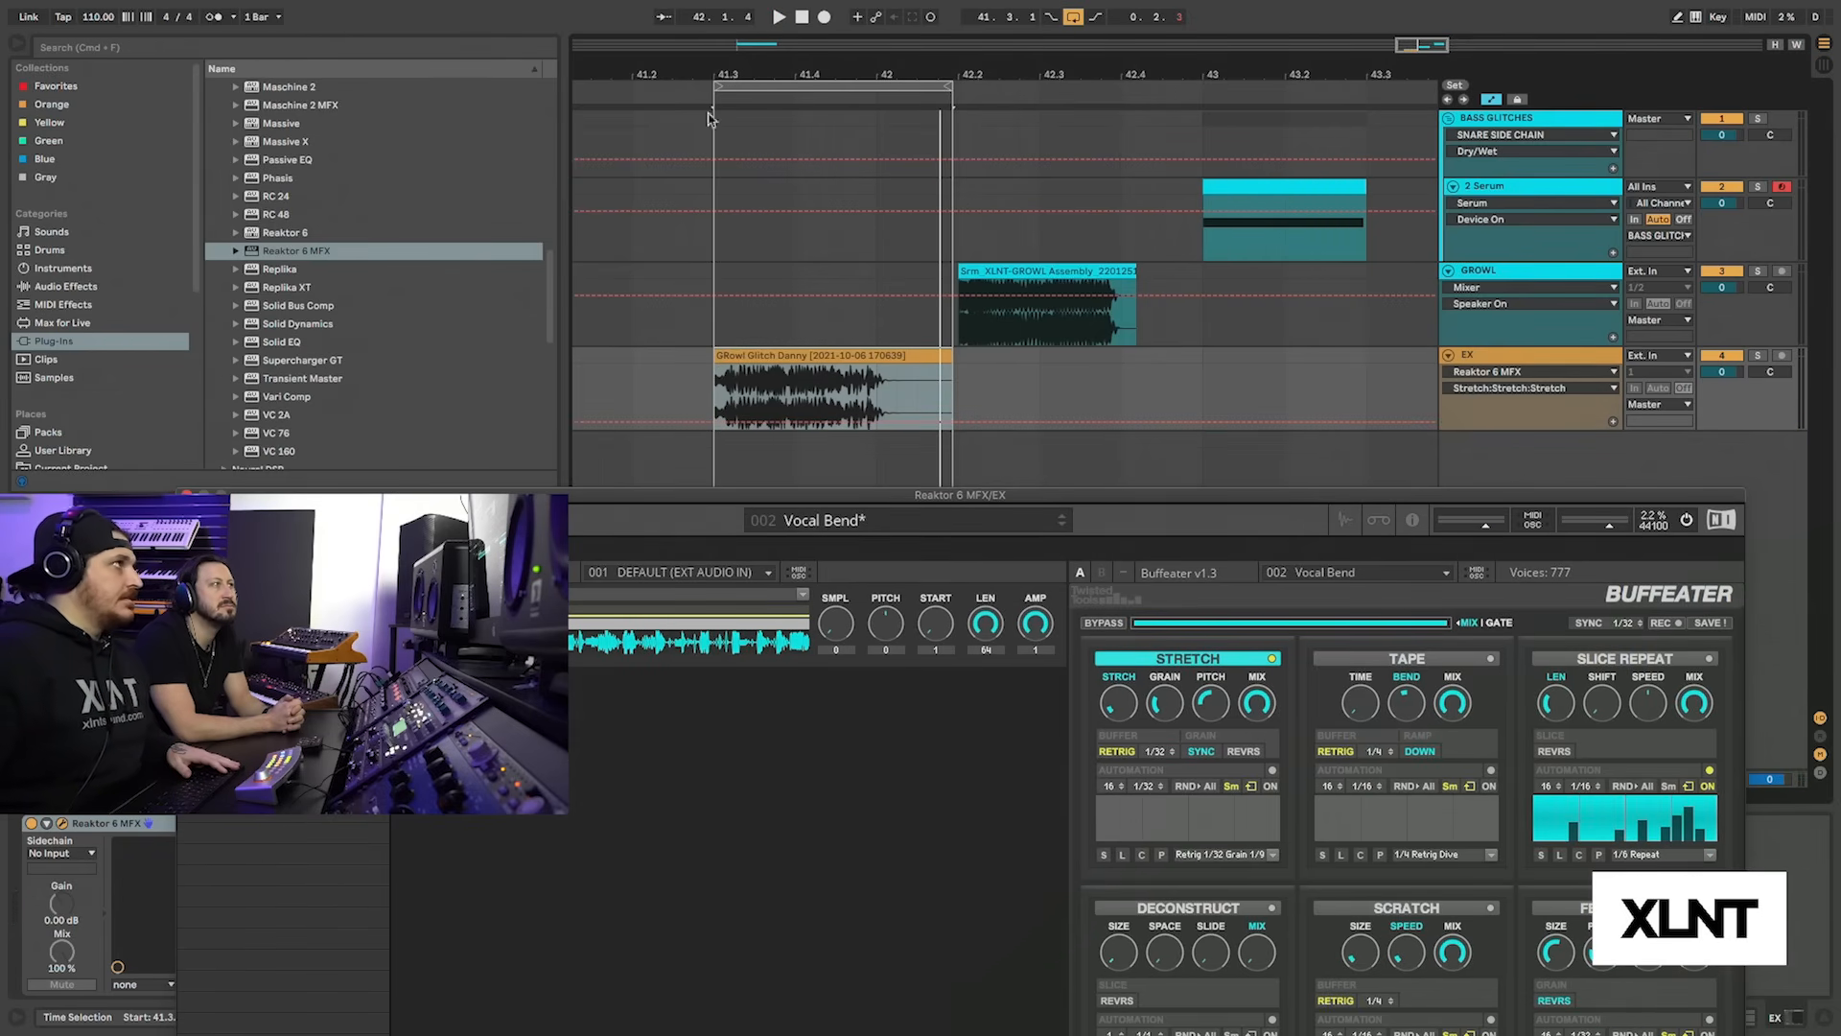
scroll(709, 117, up, 3)
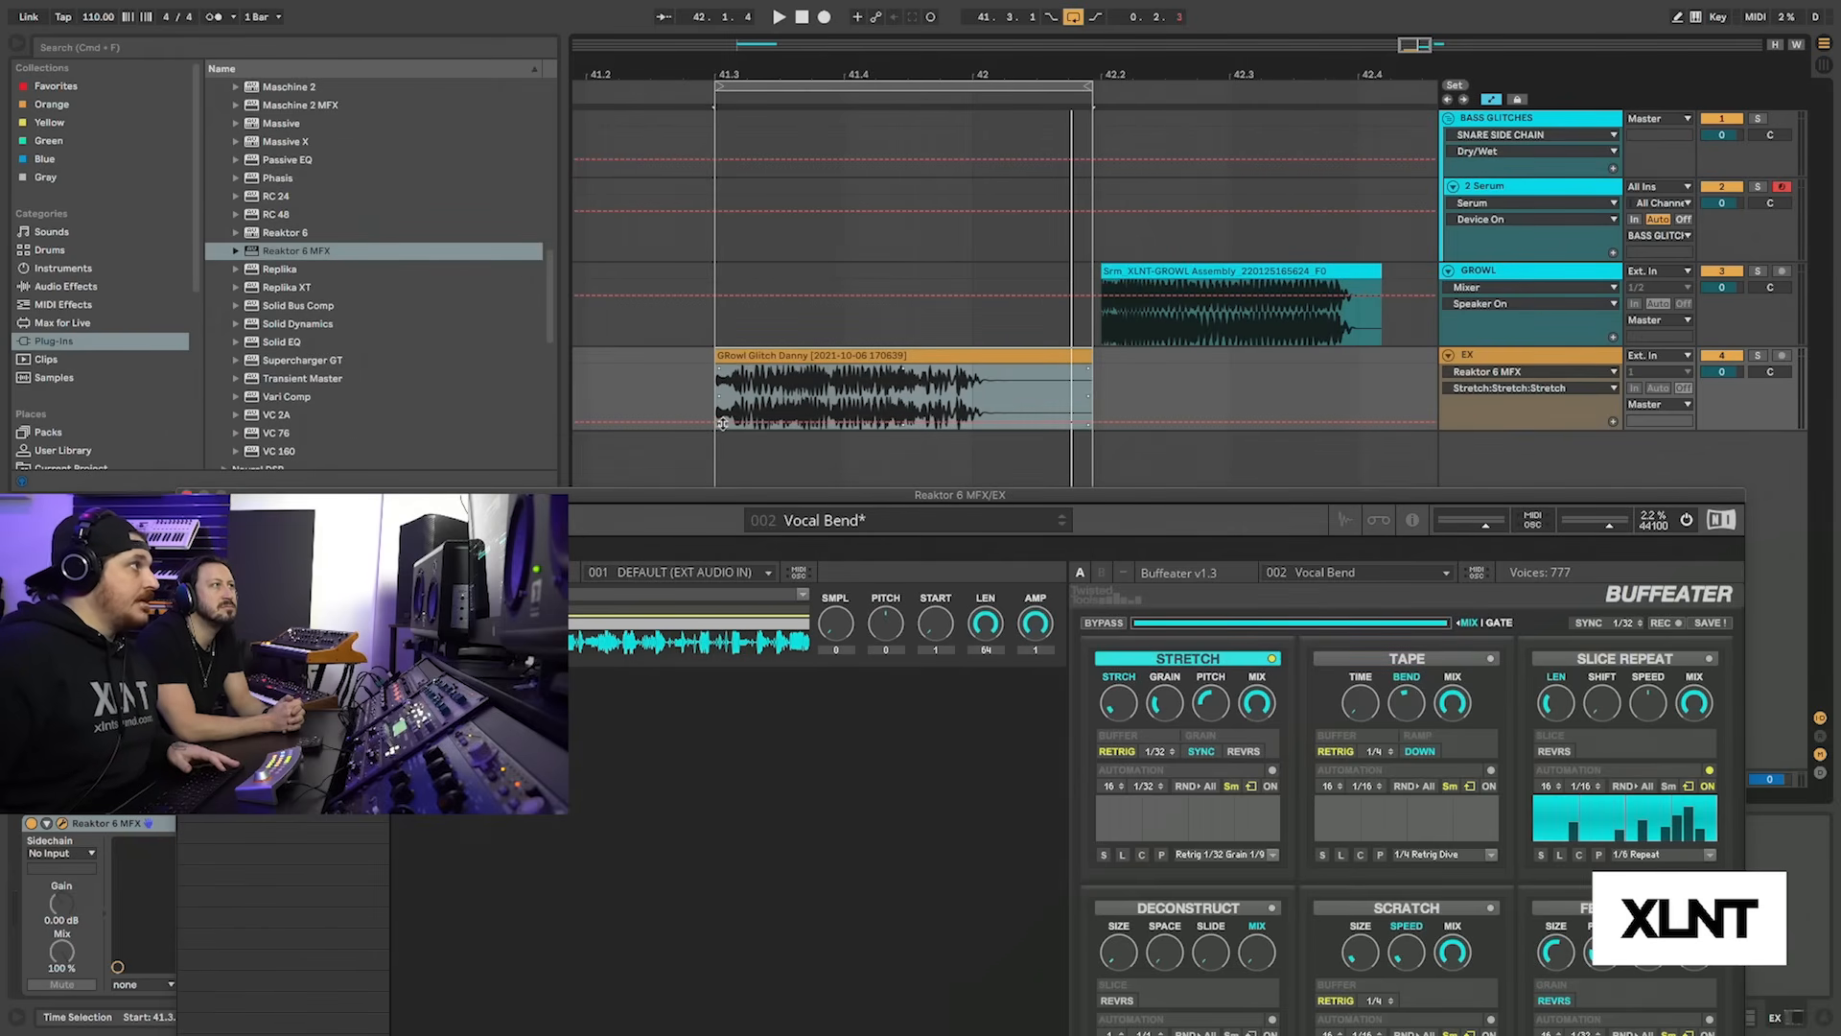
mouse_move(727, 427)
mouse_down()
mouse_move(758, 380)
mouse_move(782, 402)
mouse_move(780, 372)
mouse_move(828, 428)
mouse_move(891, 403)
mouse_move(892, 373)
mouse_up()
key(space)
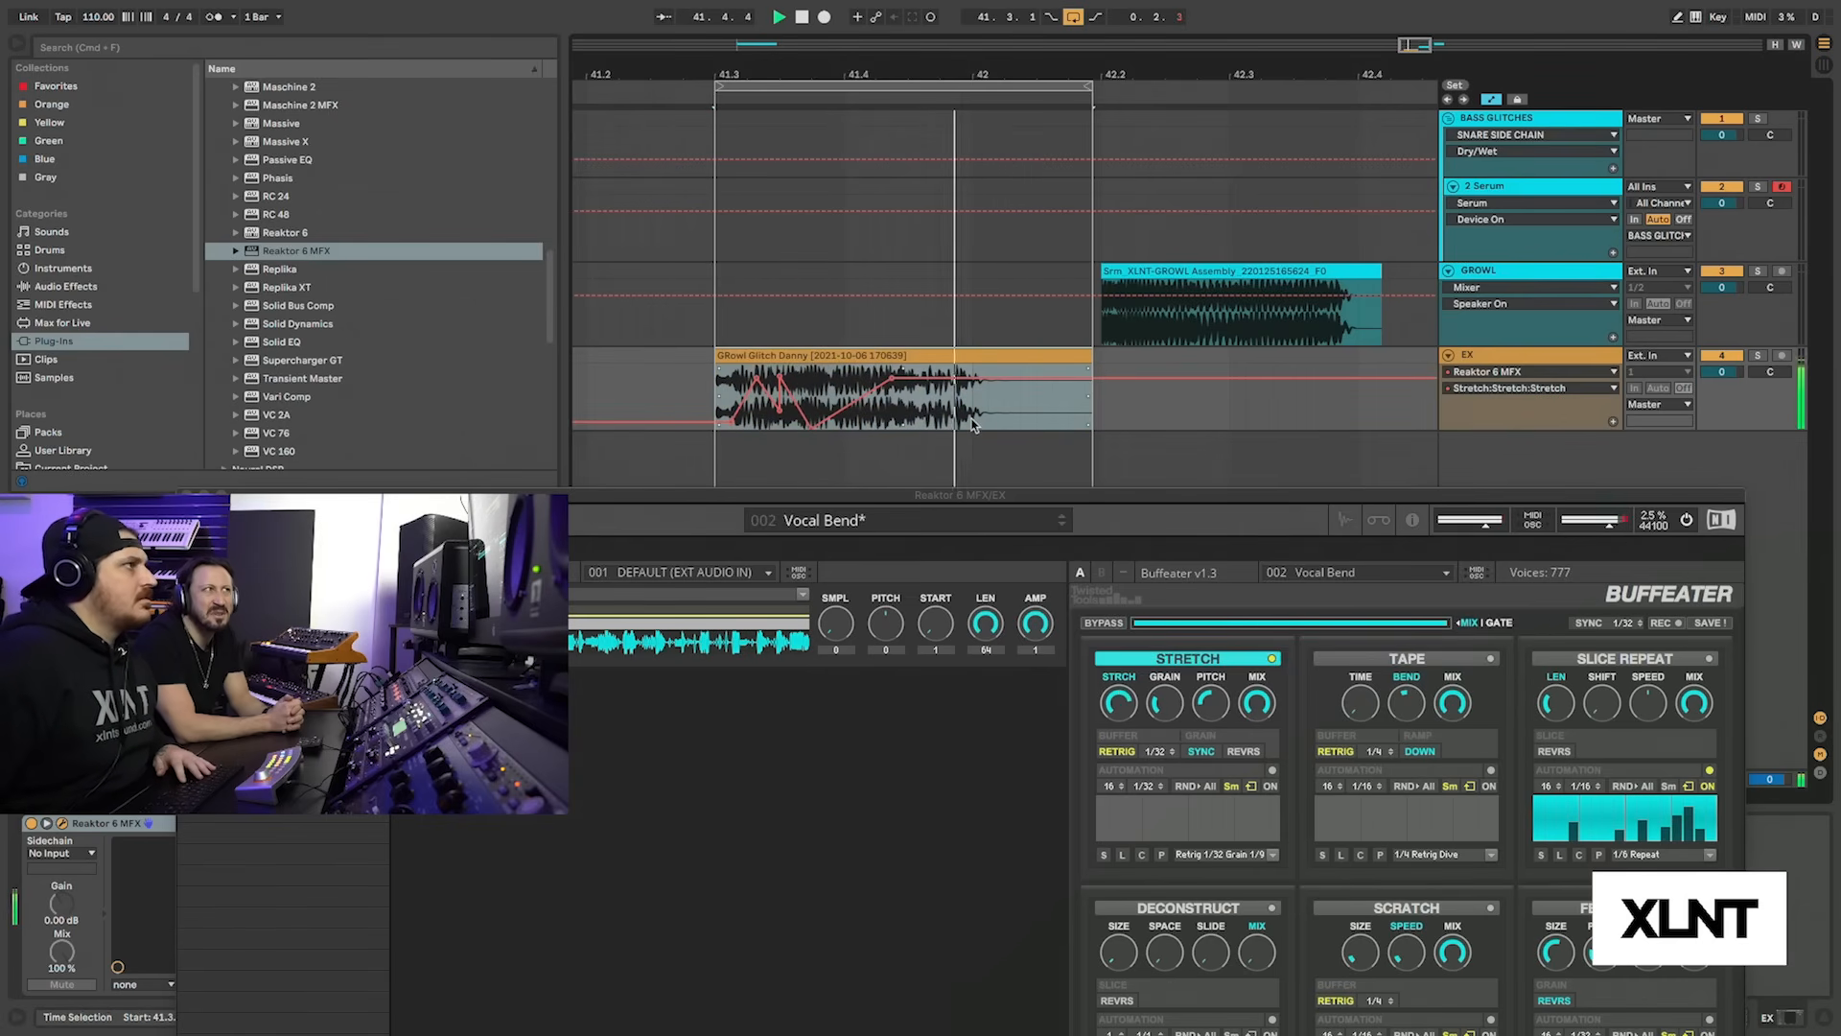
Automate the Stretch module's PITCH to peak near the growl clip's start and fall to about 0.13 toward its end
click(1214, 705)
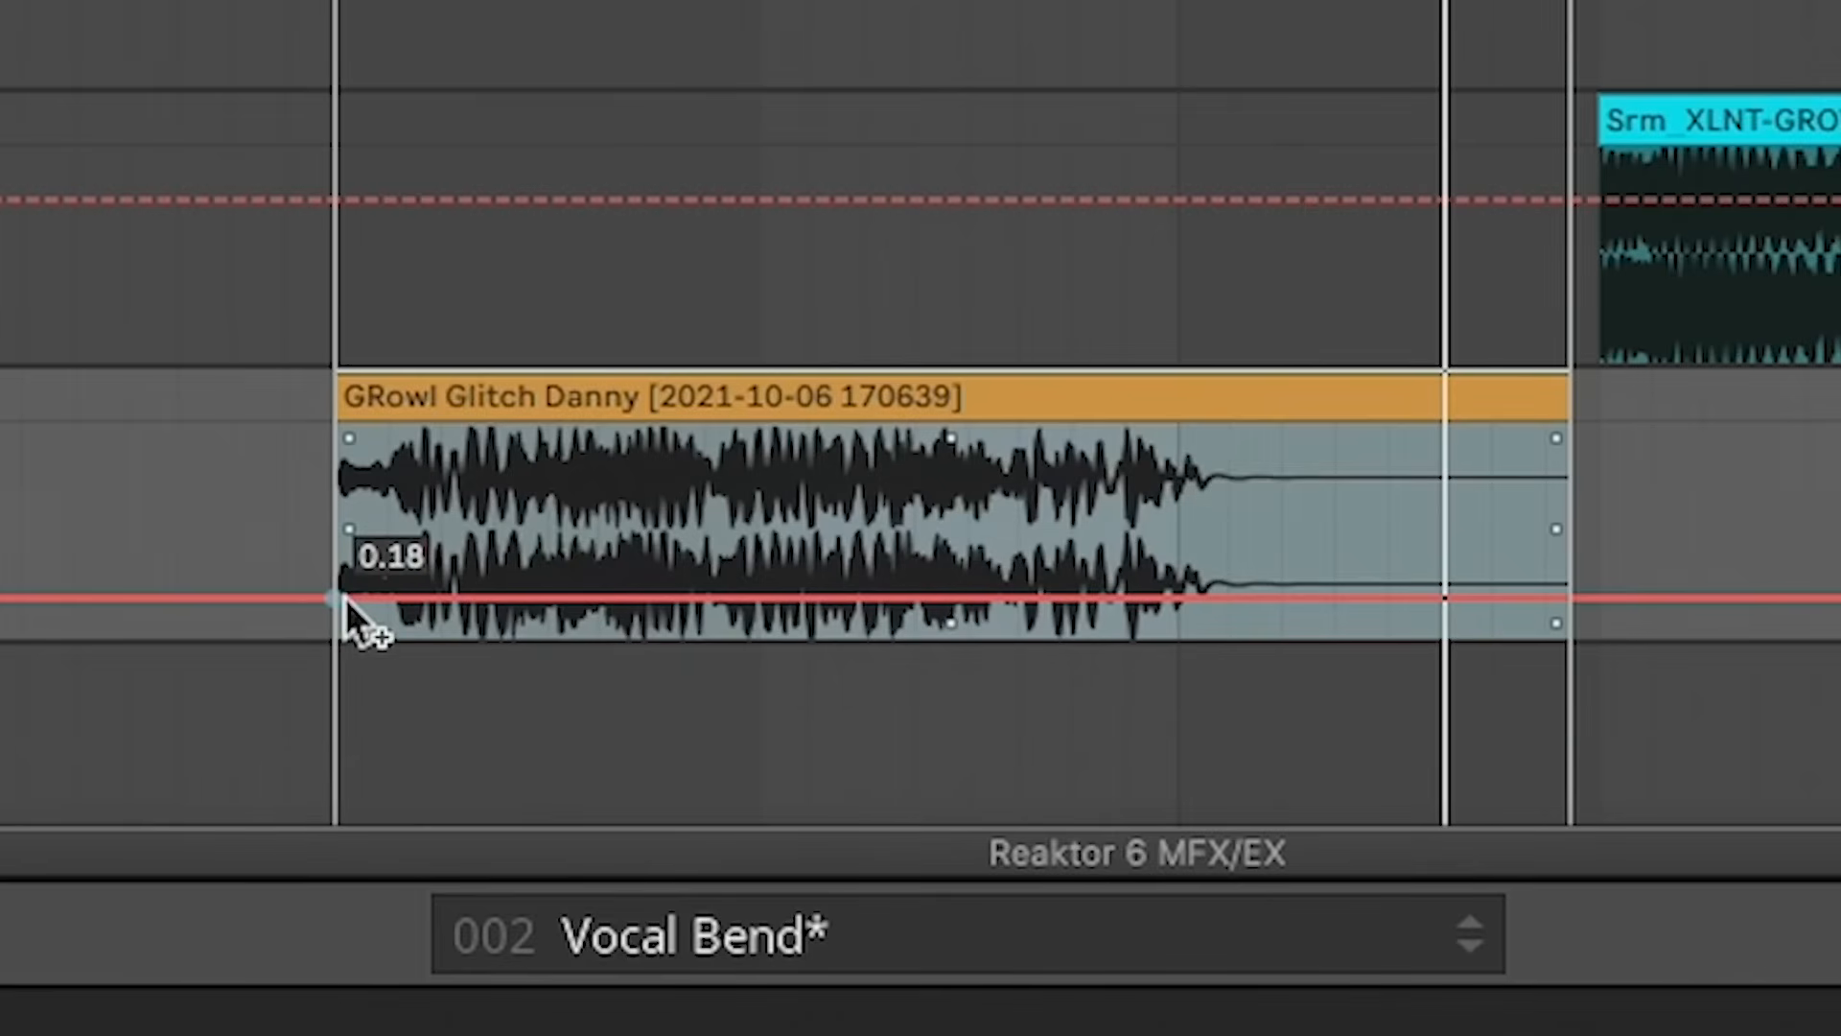
drag(727, 418, 731, 375)
drag(386, 463, 1178, 607)
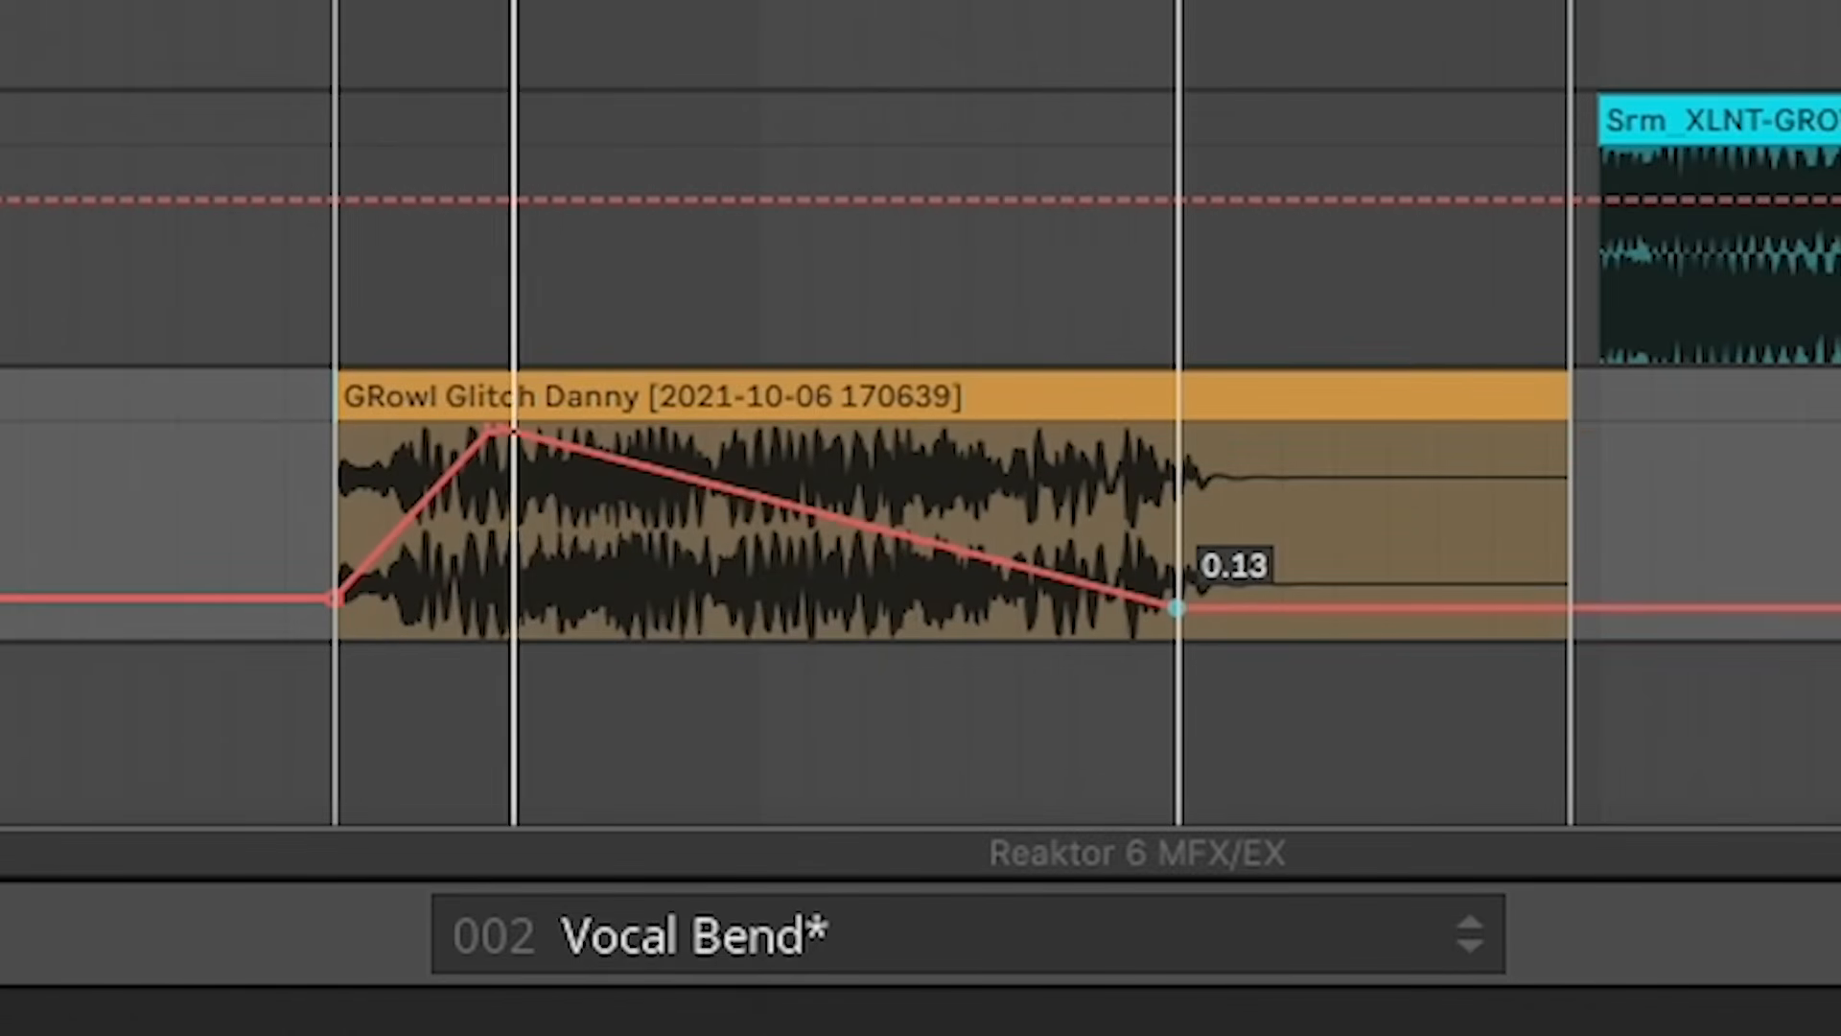
drag(513, 441, 513, 477)
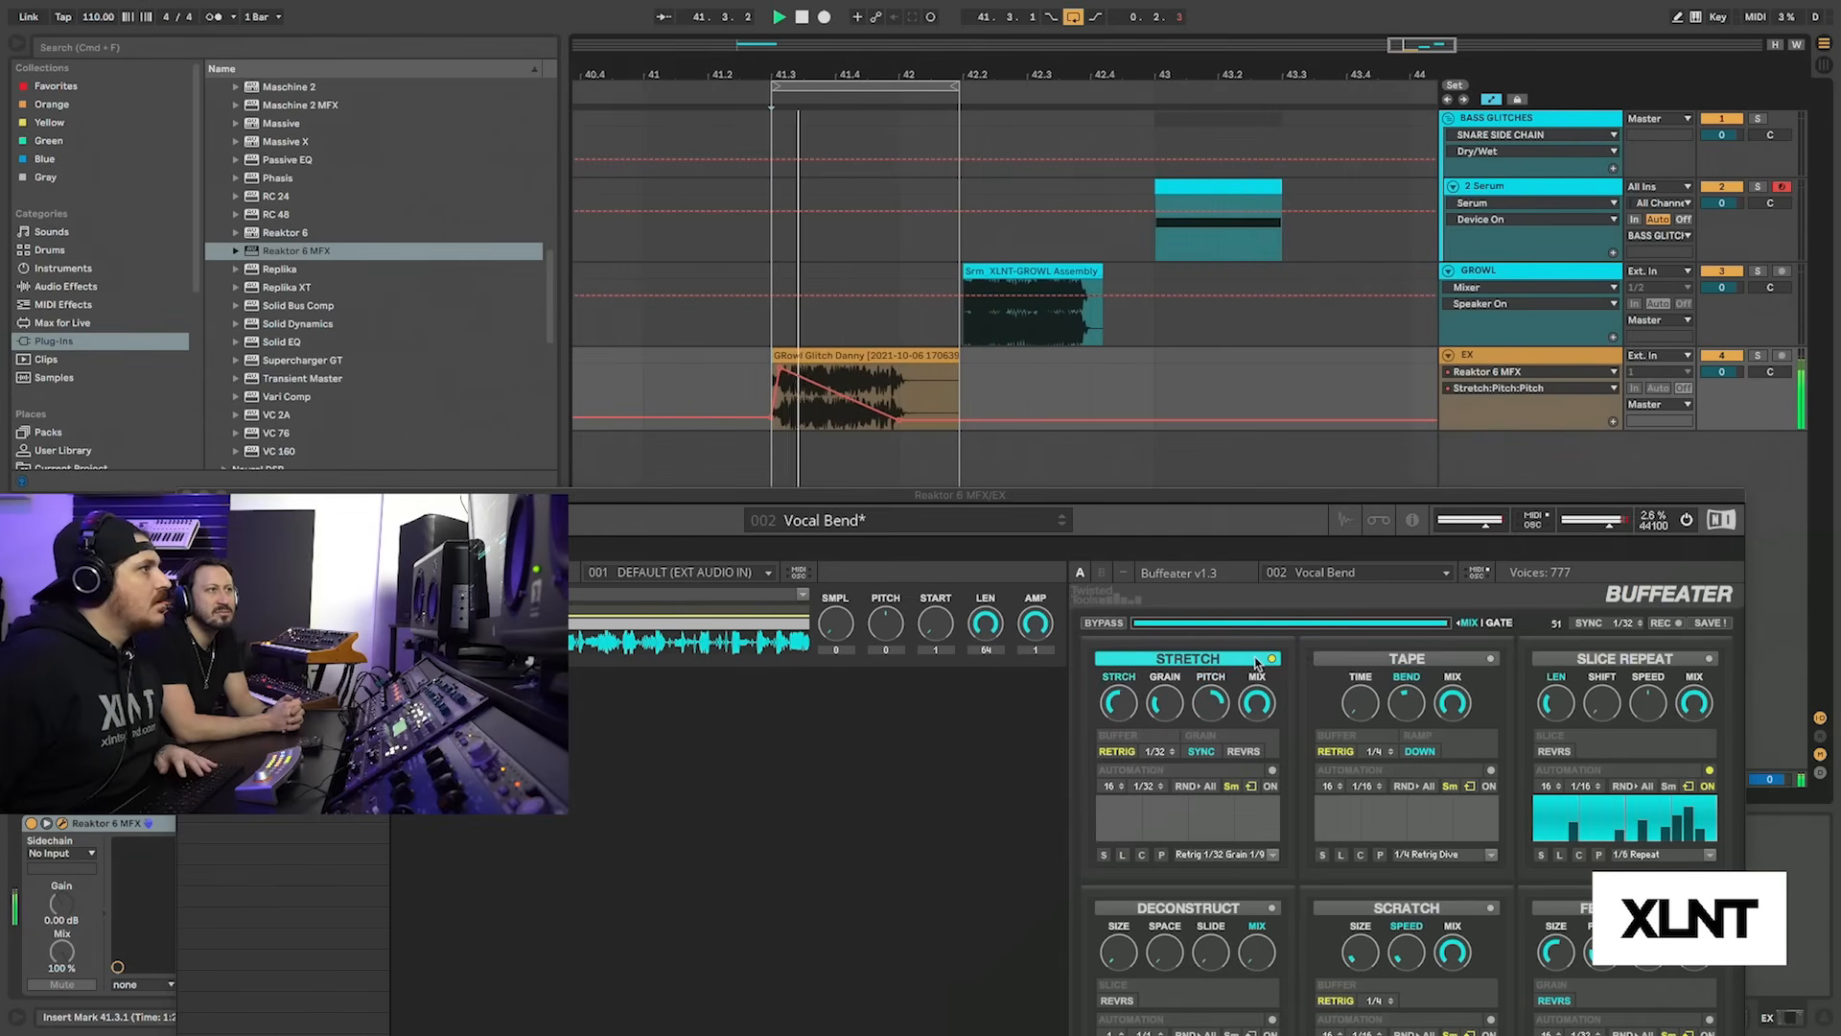
Automate the Stretch module's GRAIN to rise at the growl clip's start and fall to 0.00, and audition the loop
click(1165, 707)
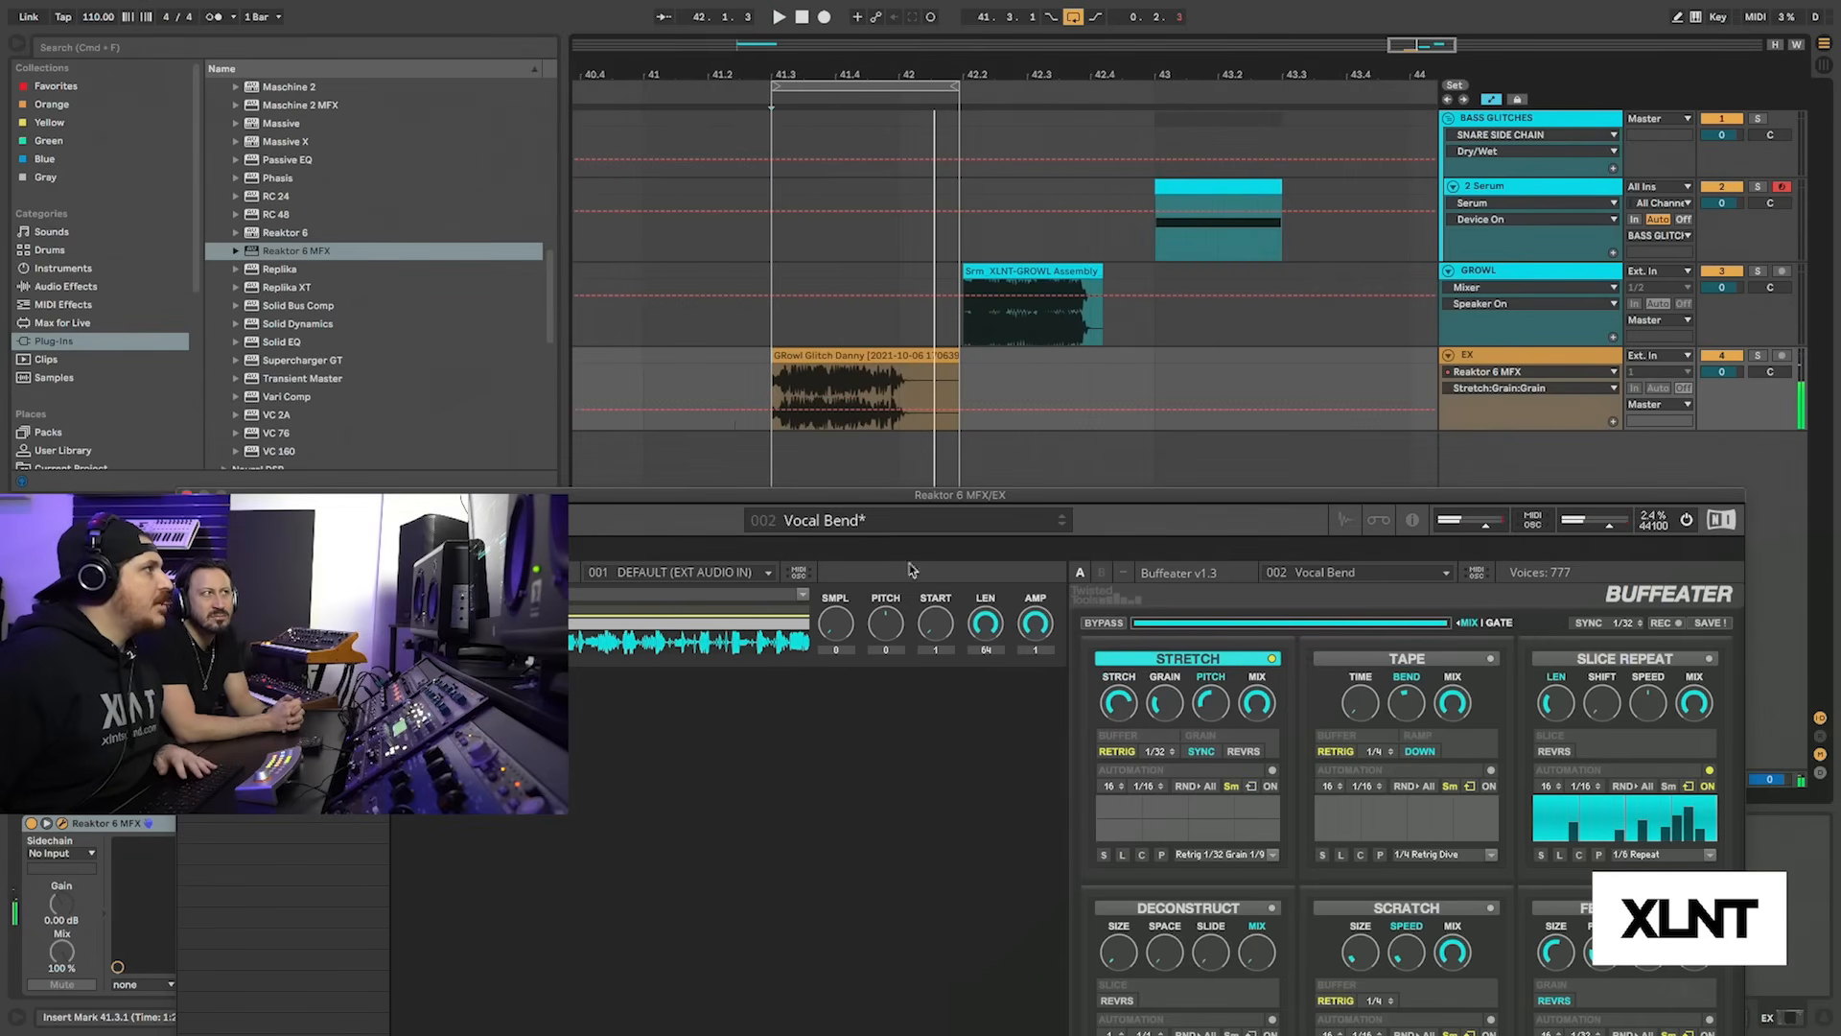
click(772, 411)
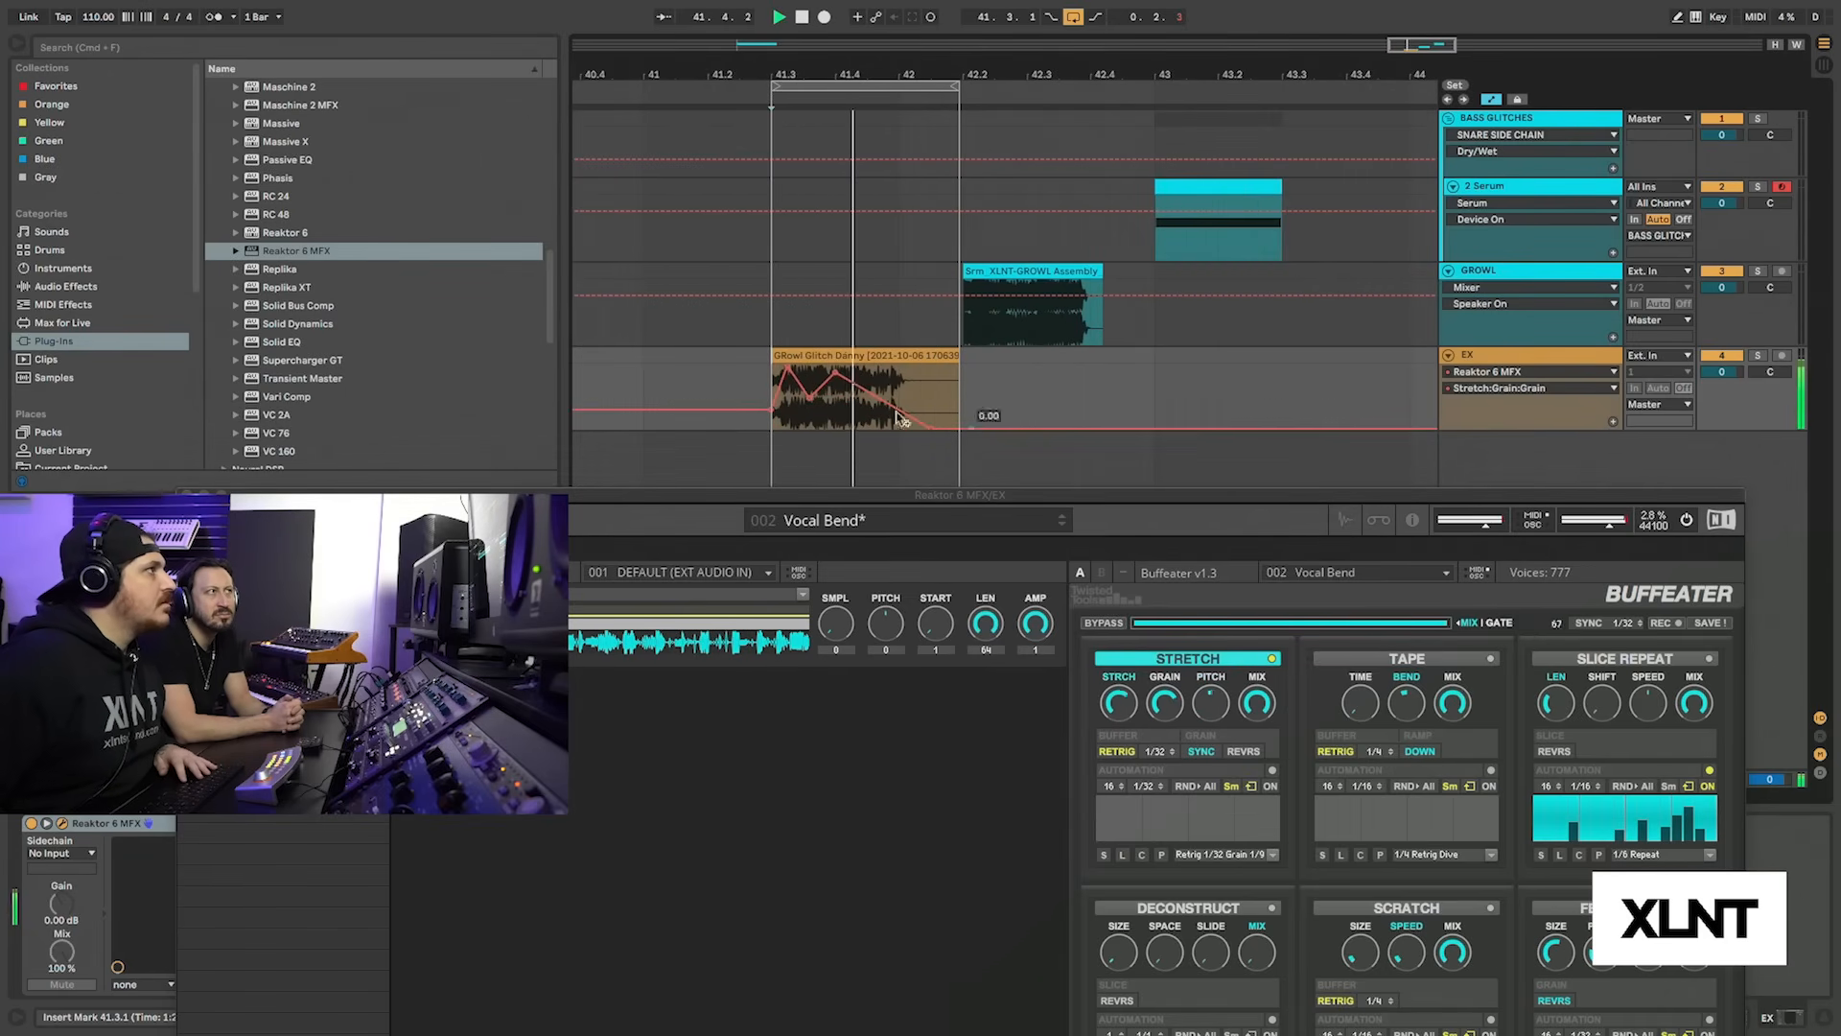
drag(788, 372, 787, 391)
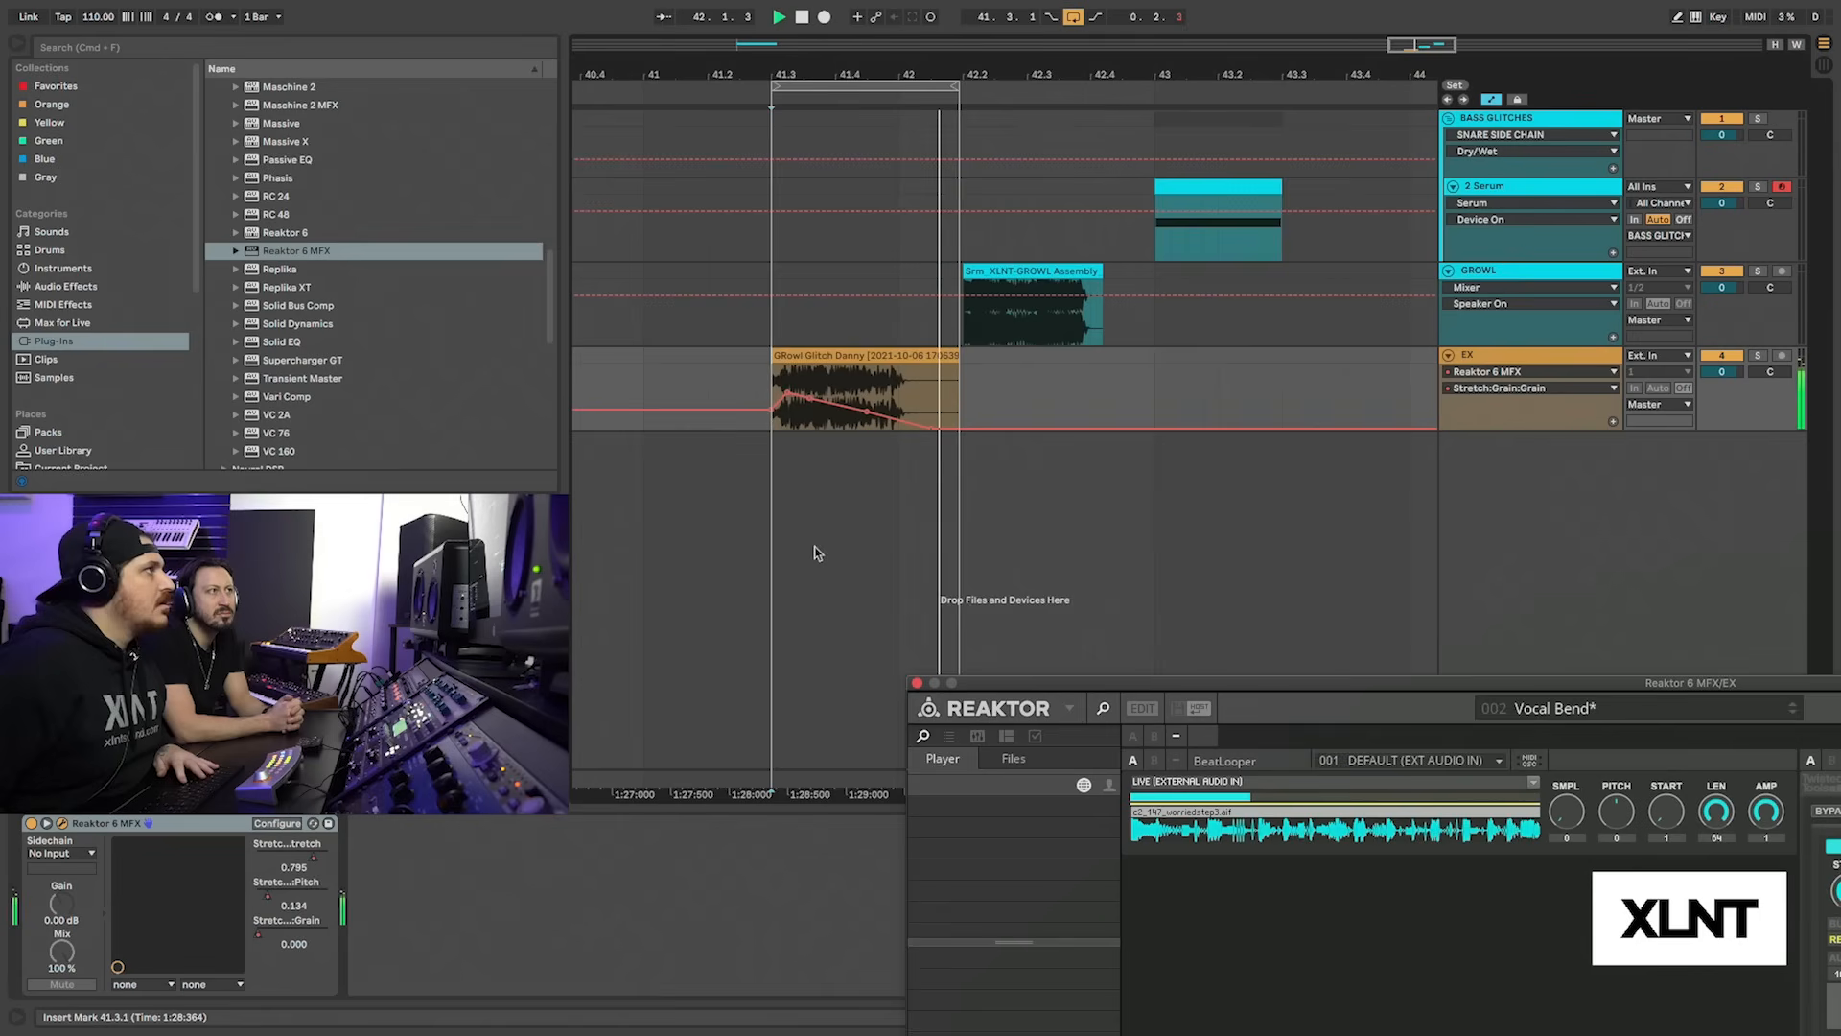
key(space)
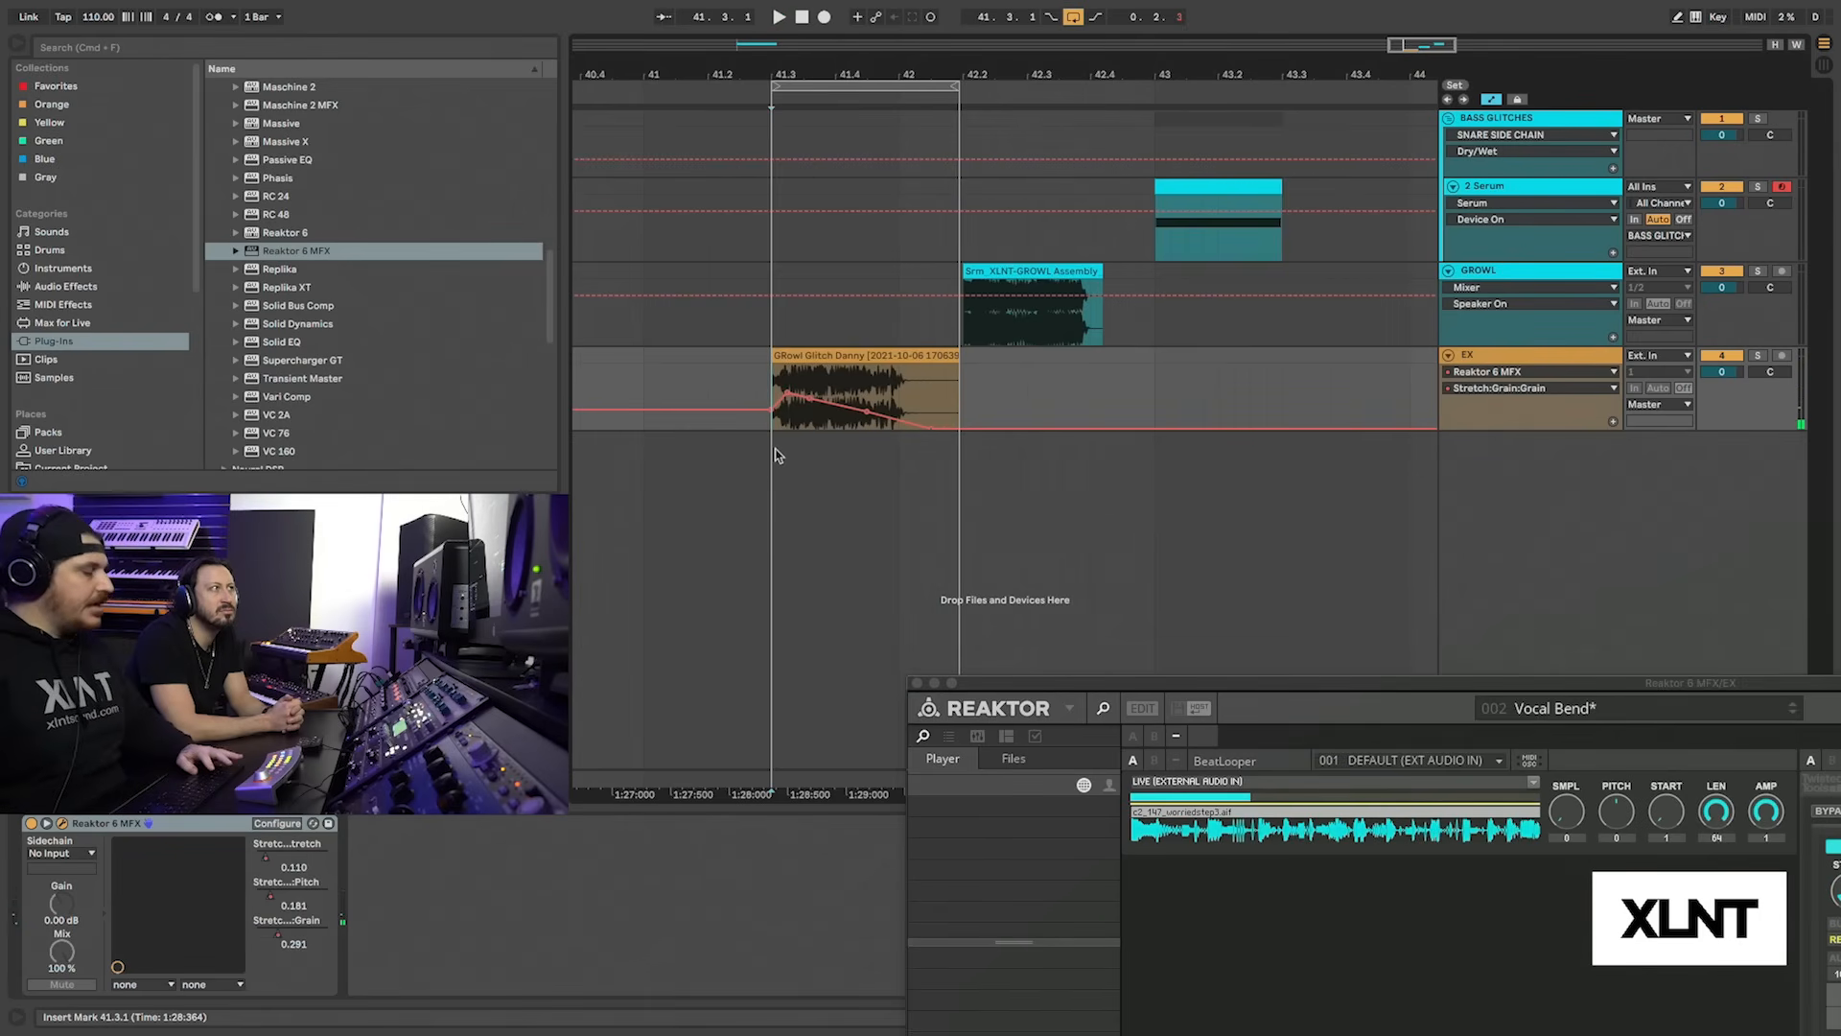
Add an audio track with its input set to Resampling, arm it and record the glitched growl loop
key(super+t)
click(1638, 443)
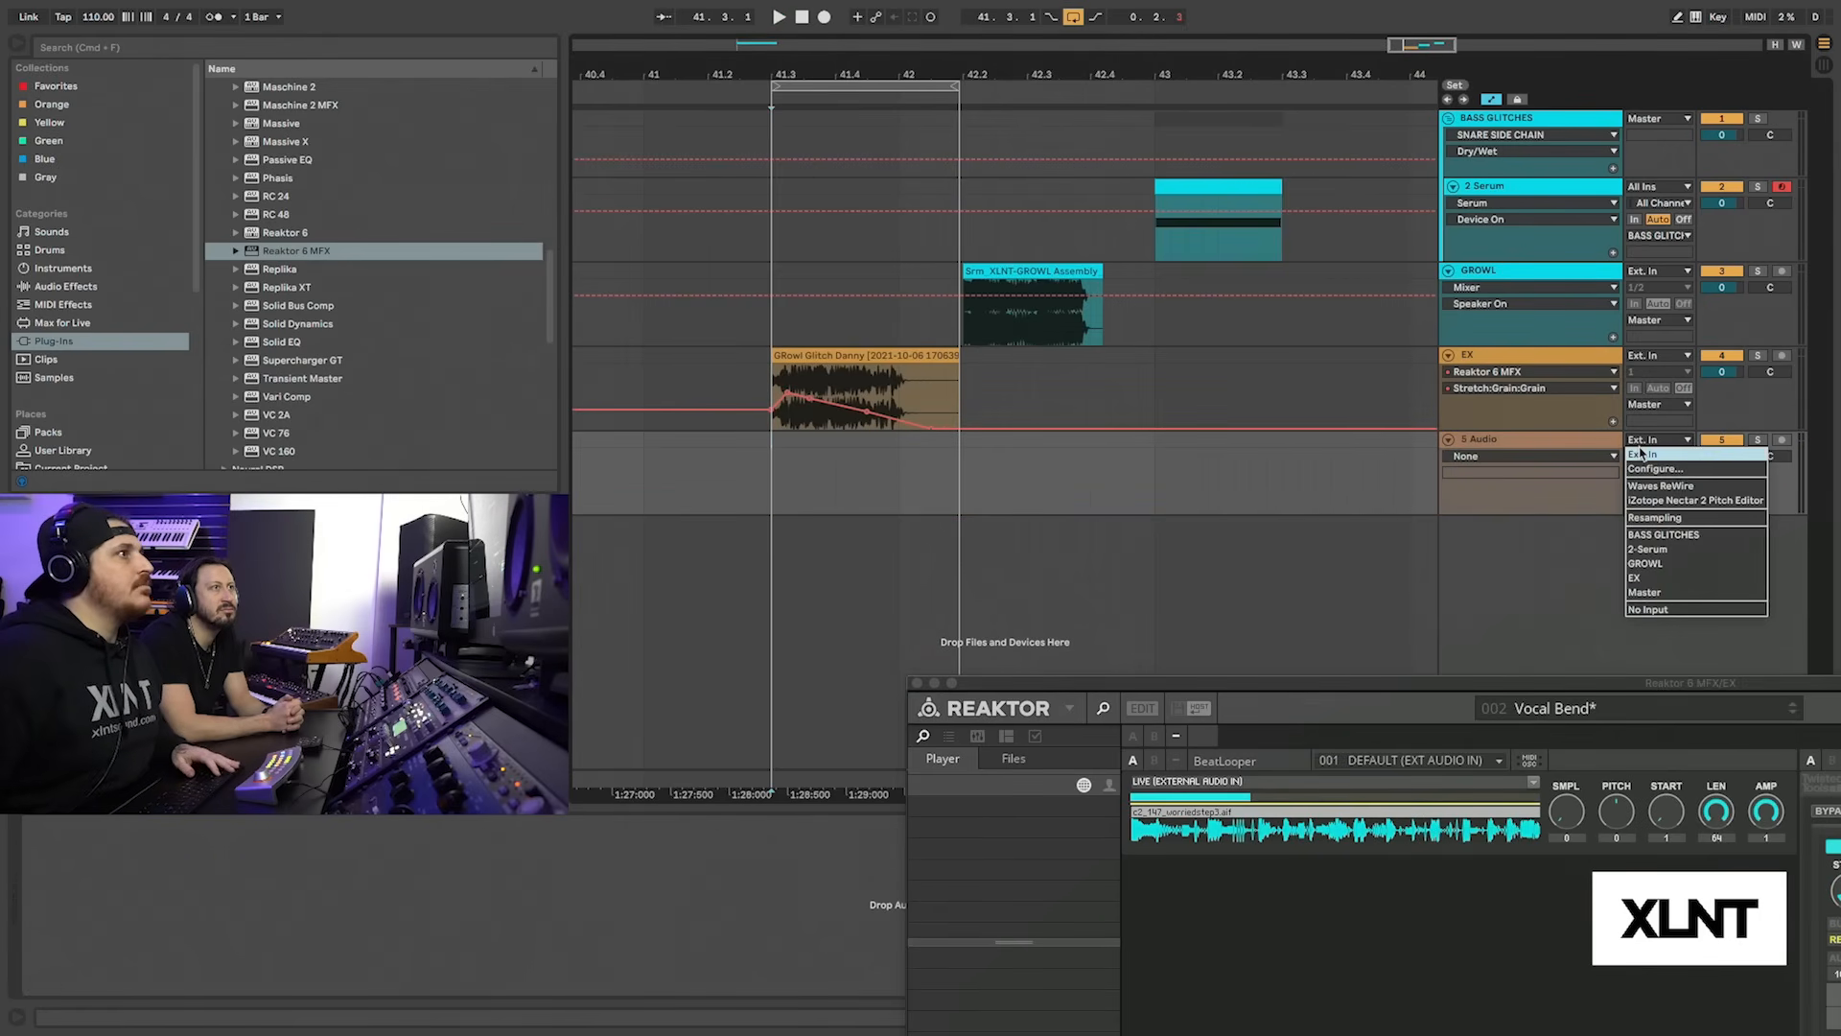
click(1647, 521)
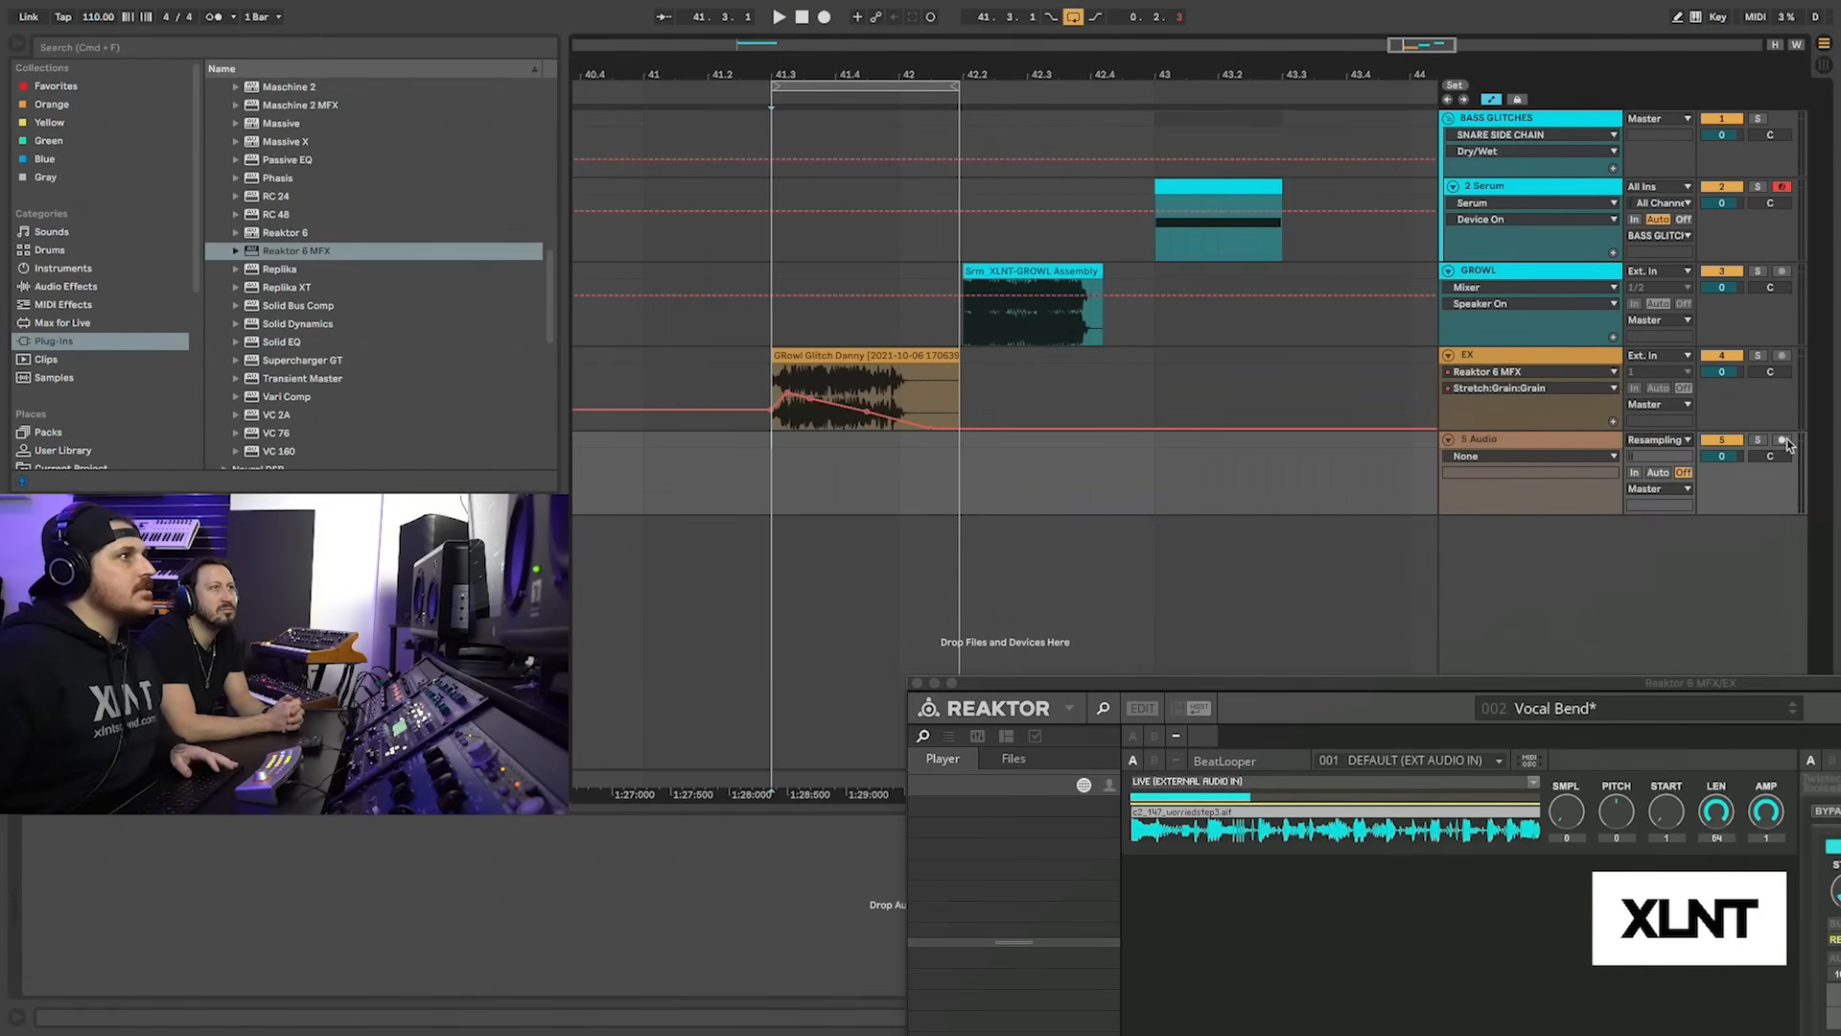
click(824, 17)
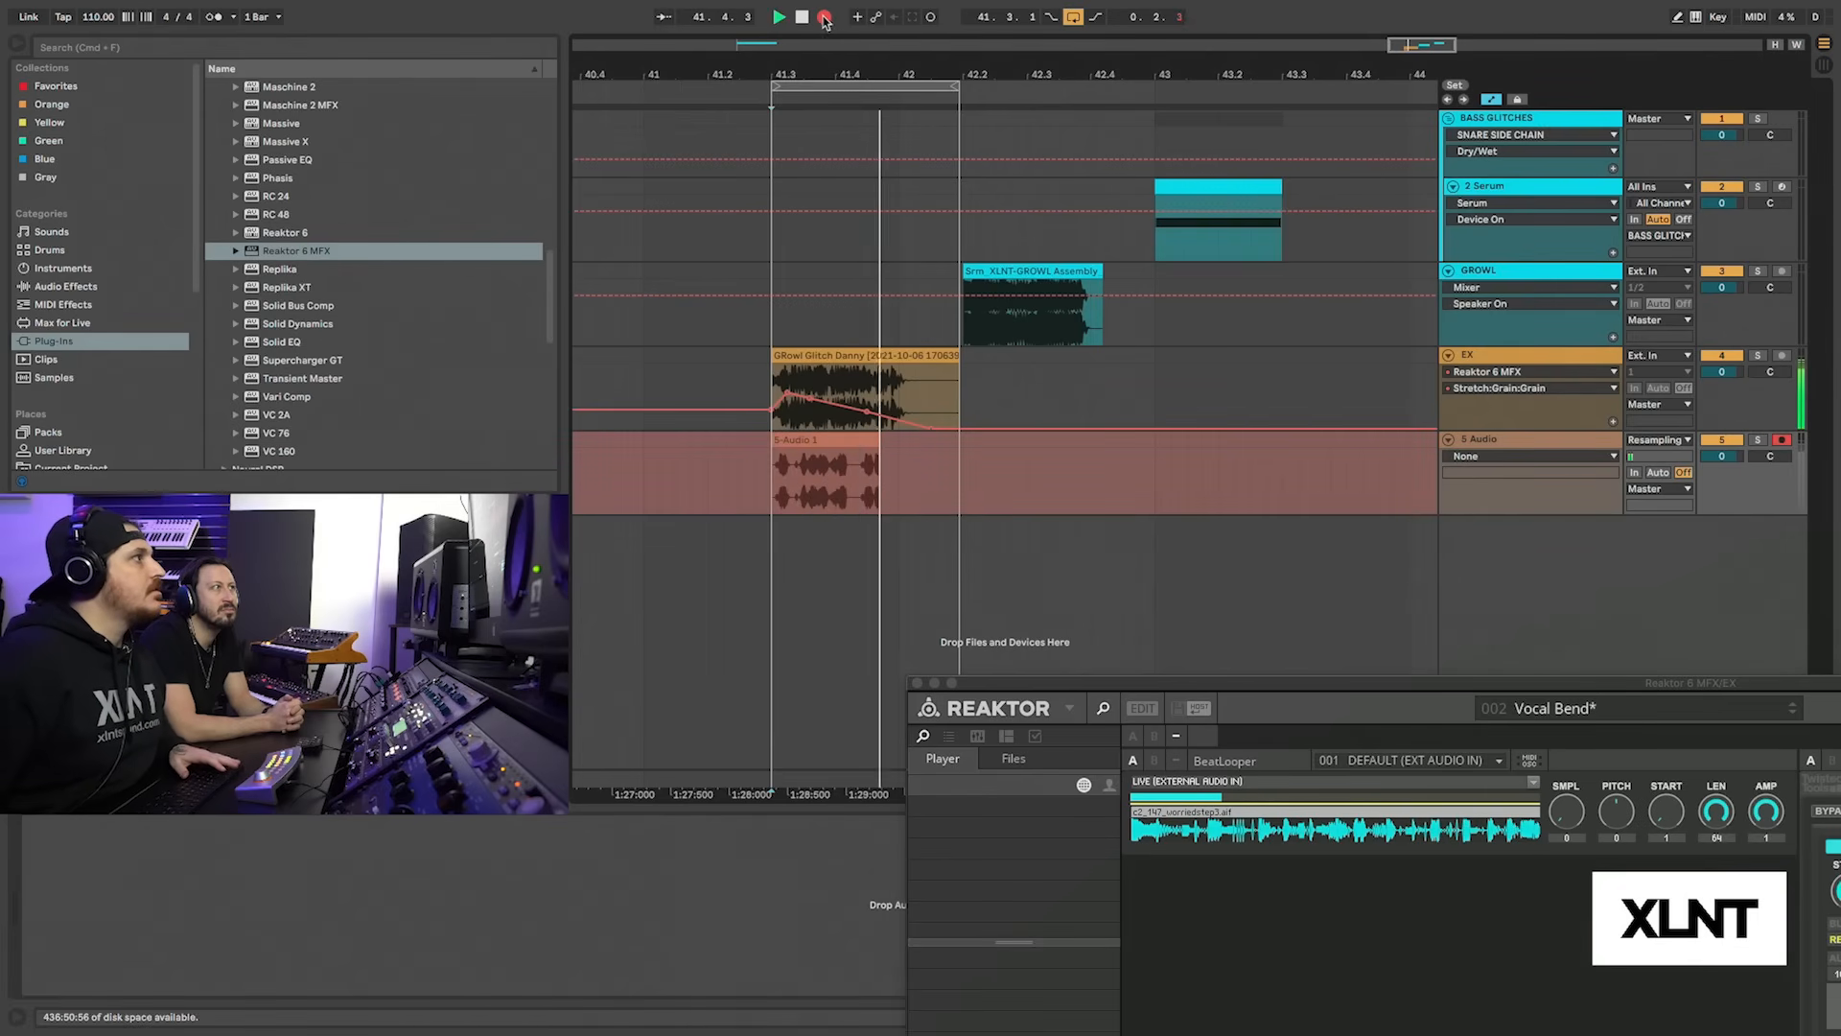
key(space)
Turn Feed Grains on alongside Stretch and record a second resampled pass of the growl clip
drag(1205, 683, 390, 290)
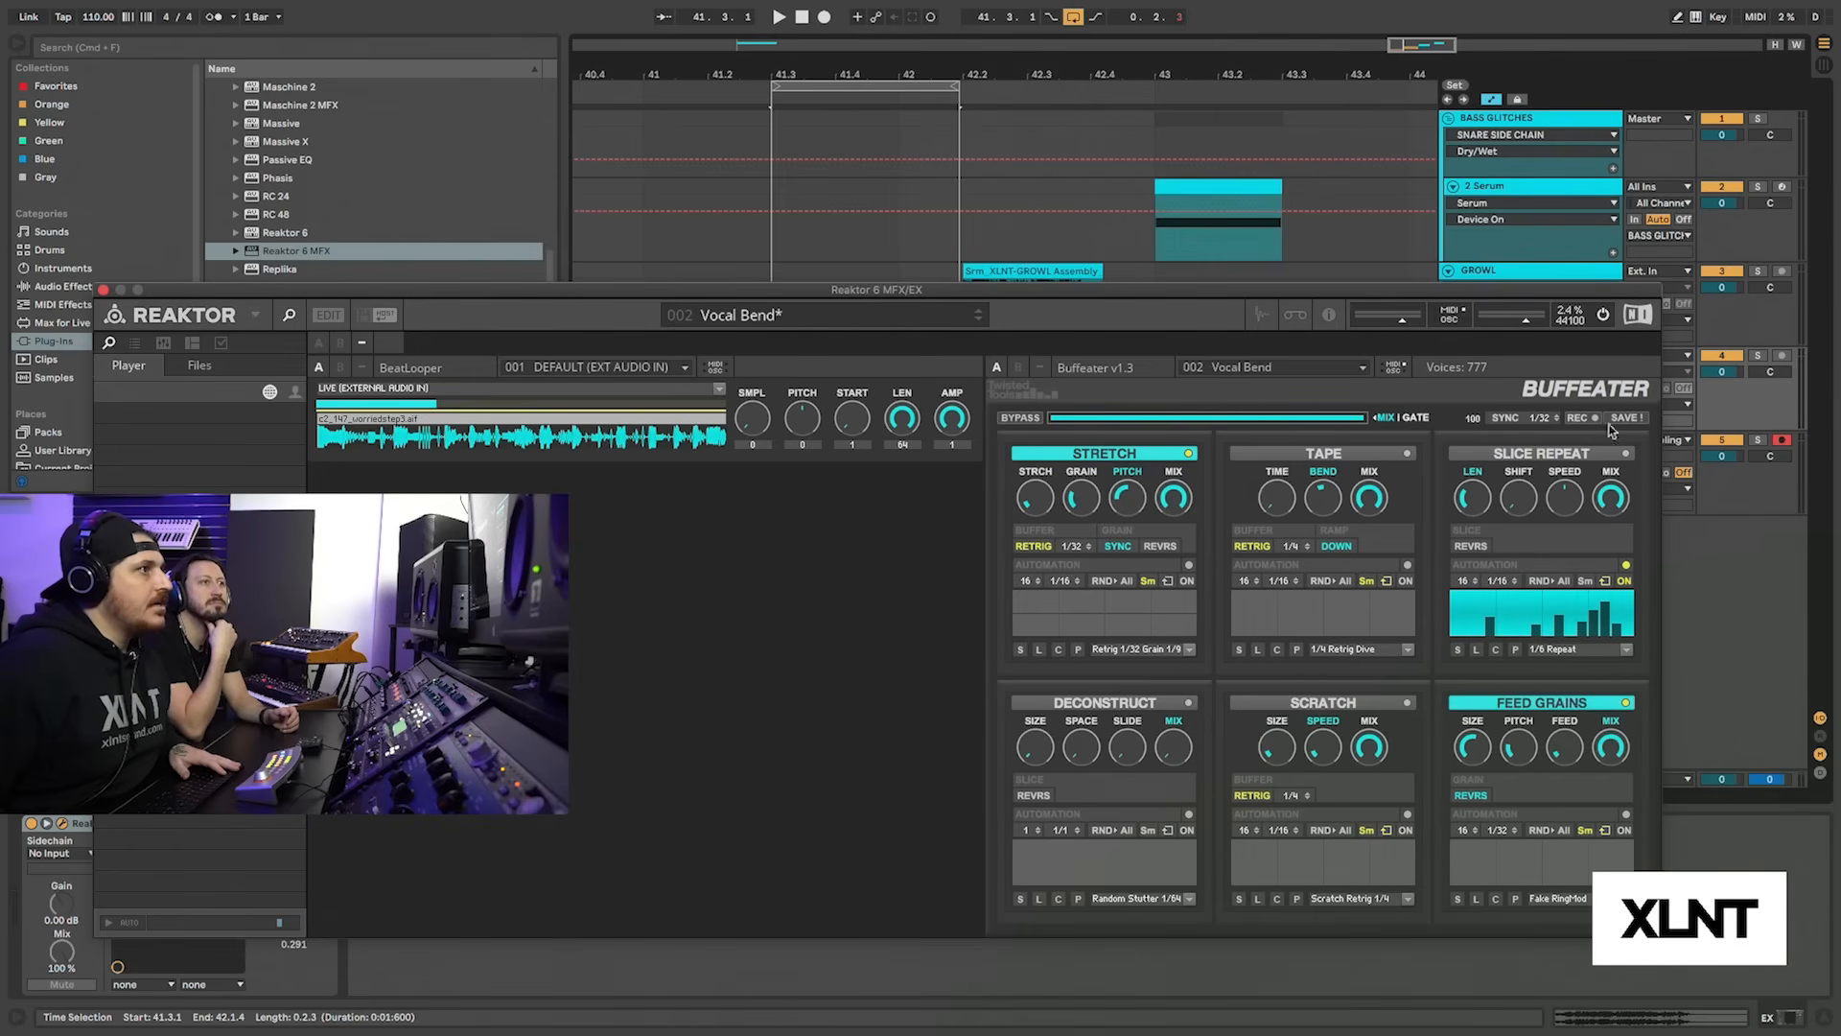
key(space)
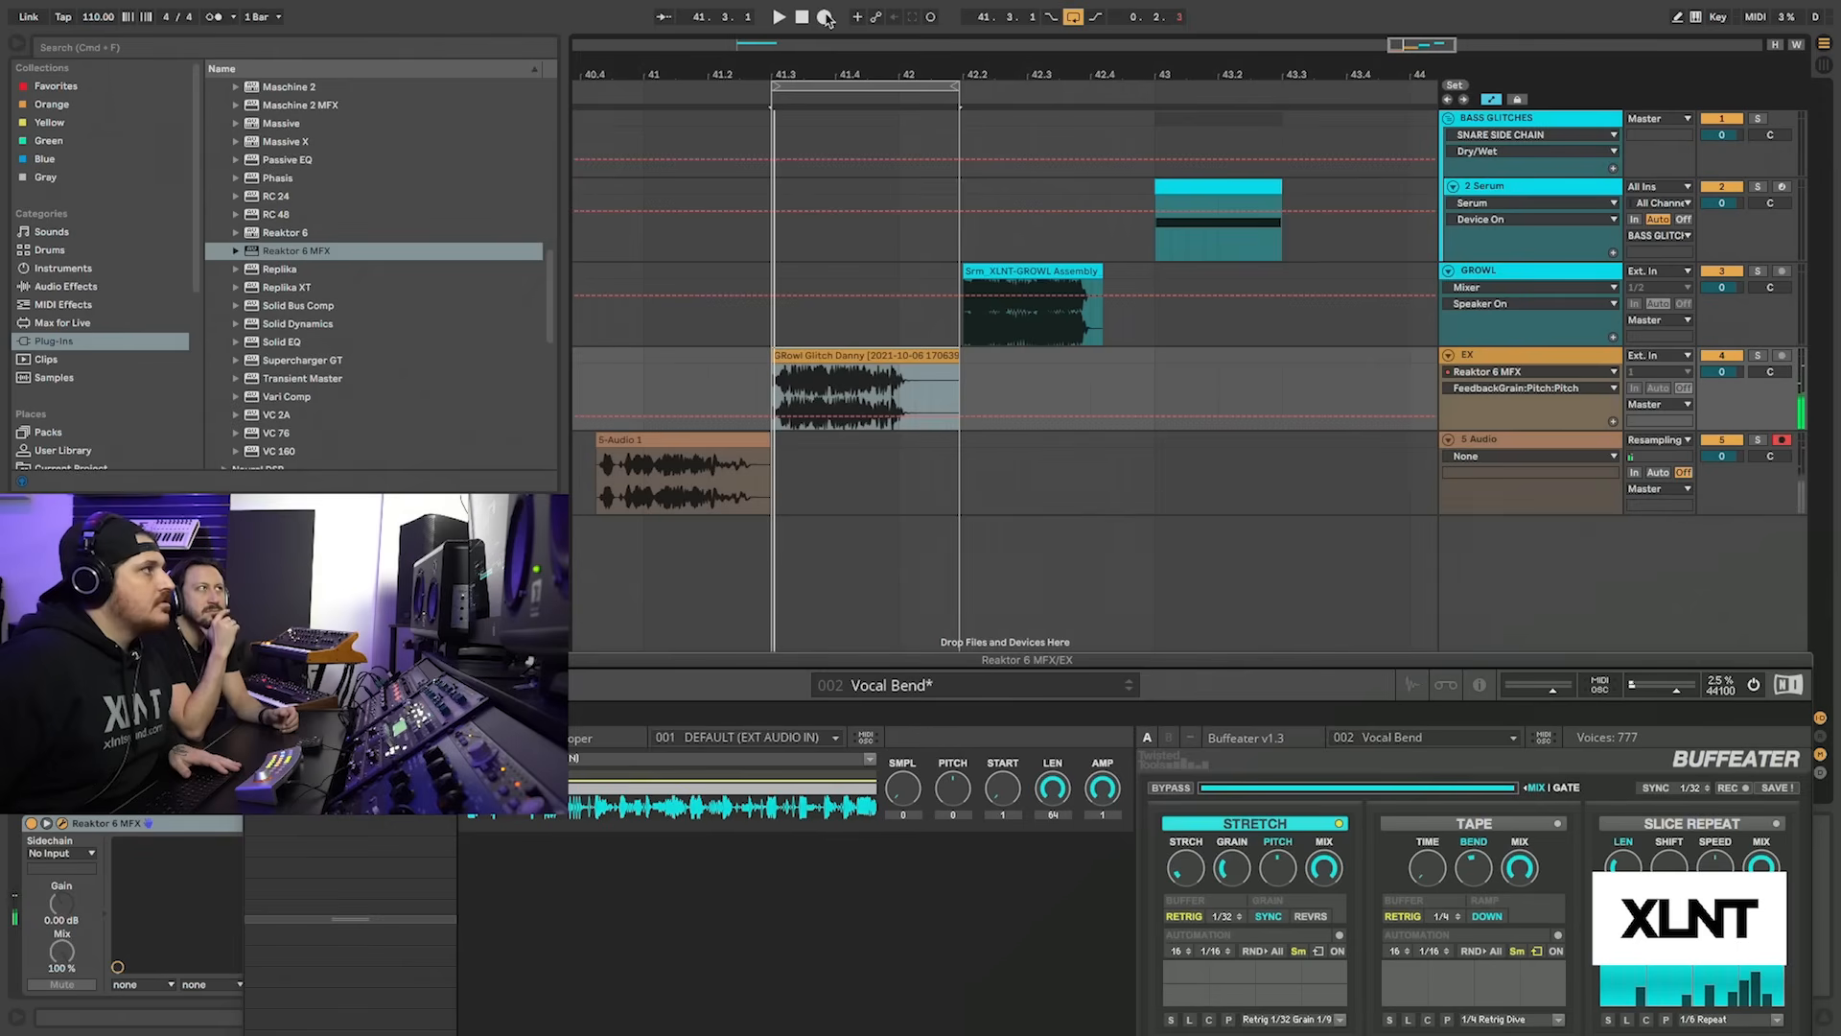
click(825, 17)
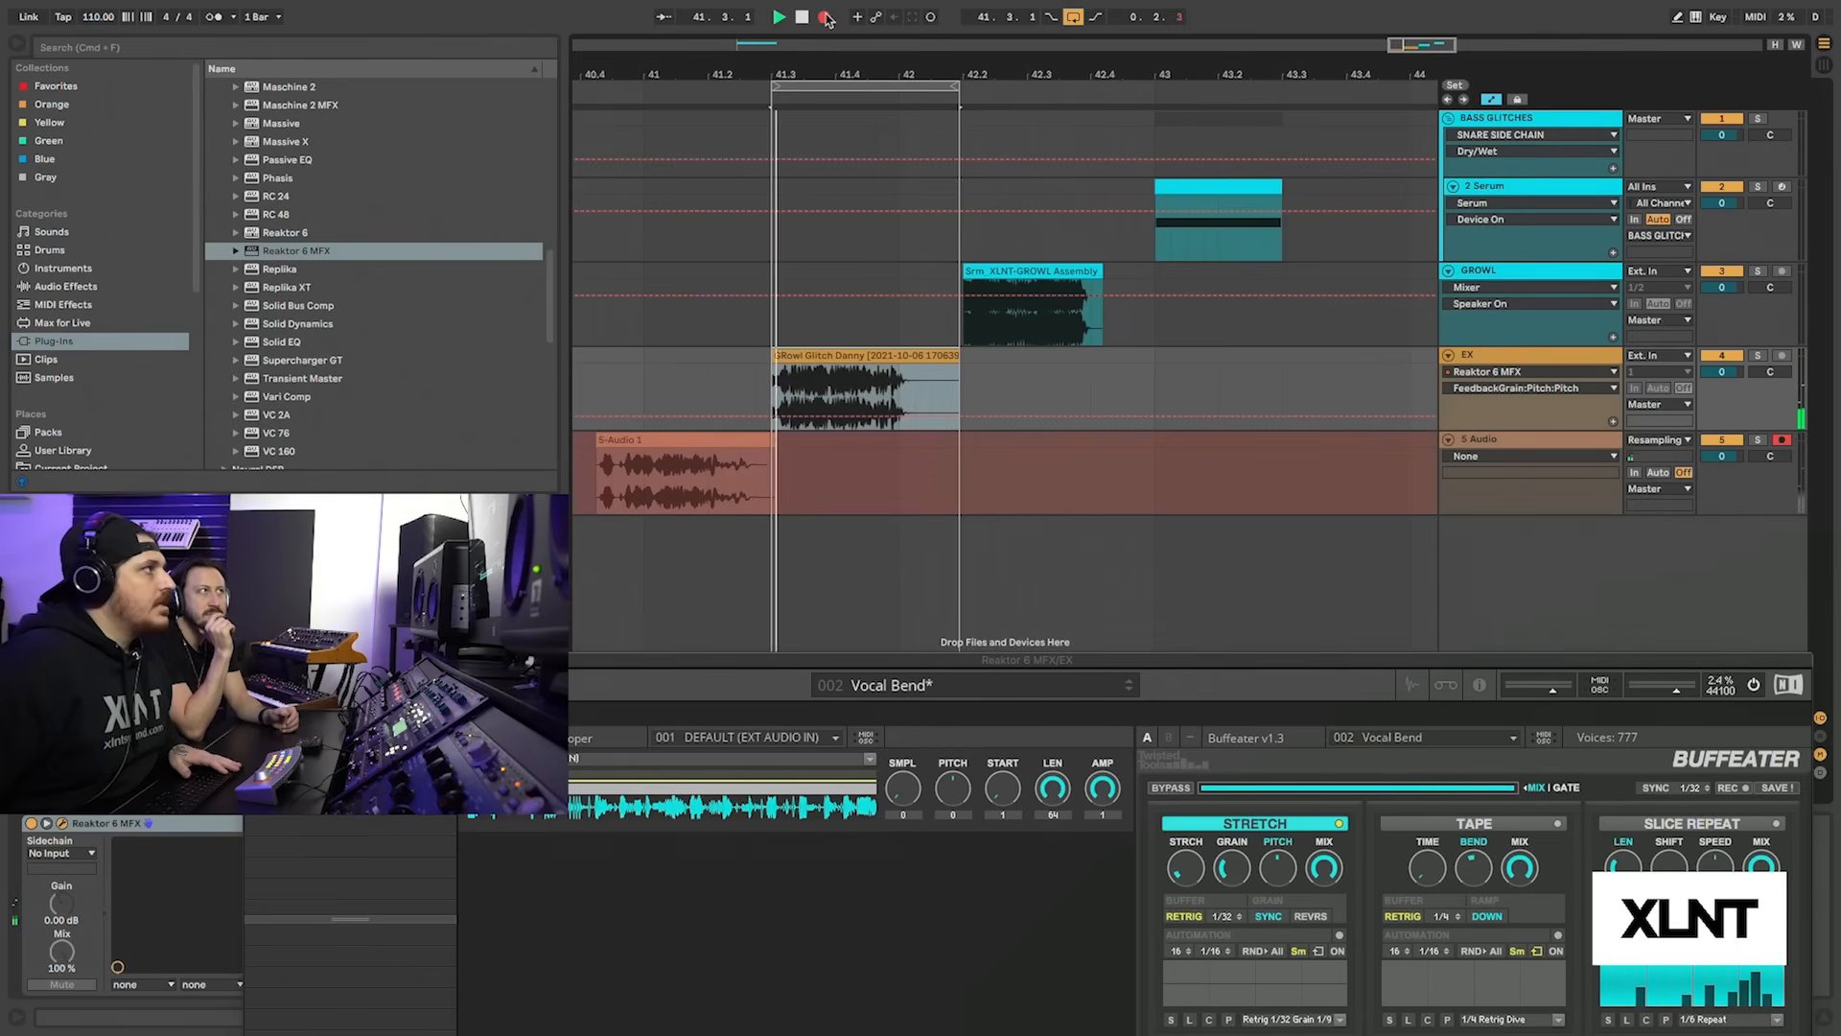
key(space)
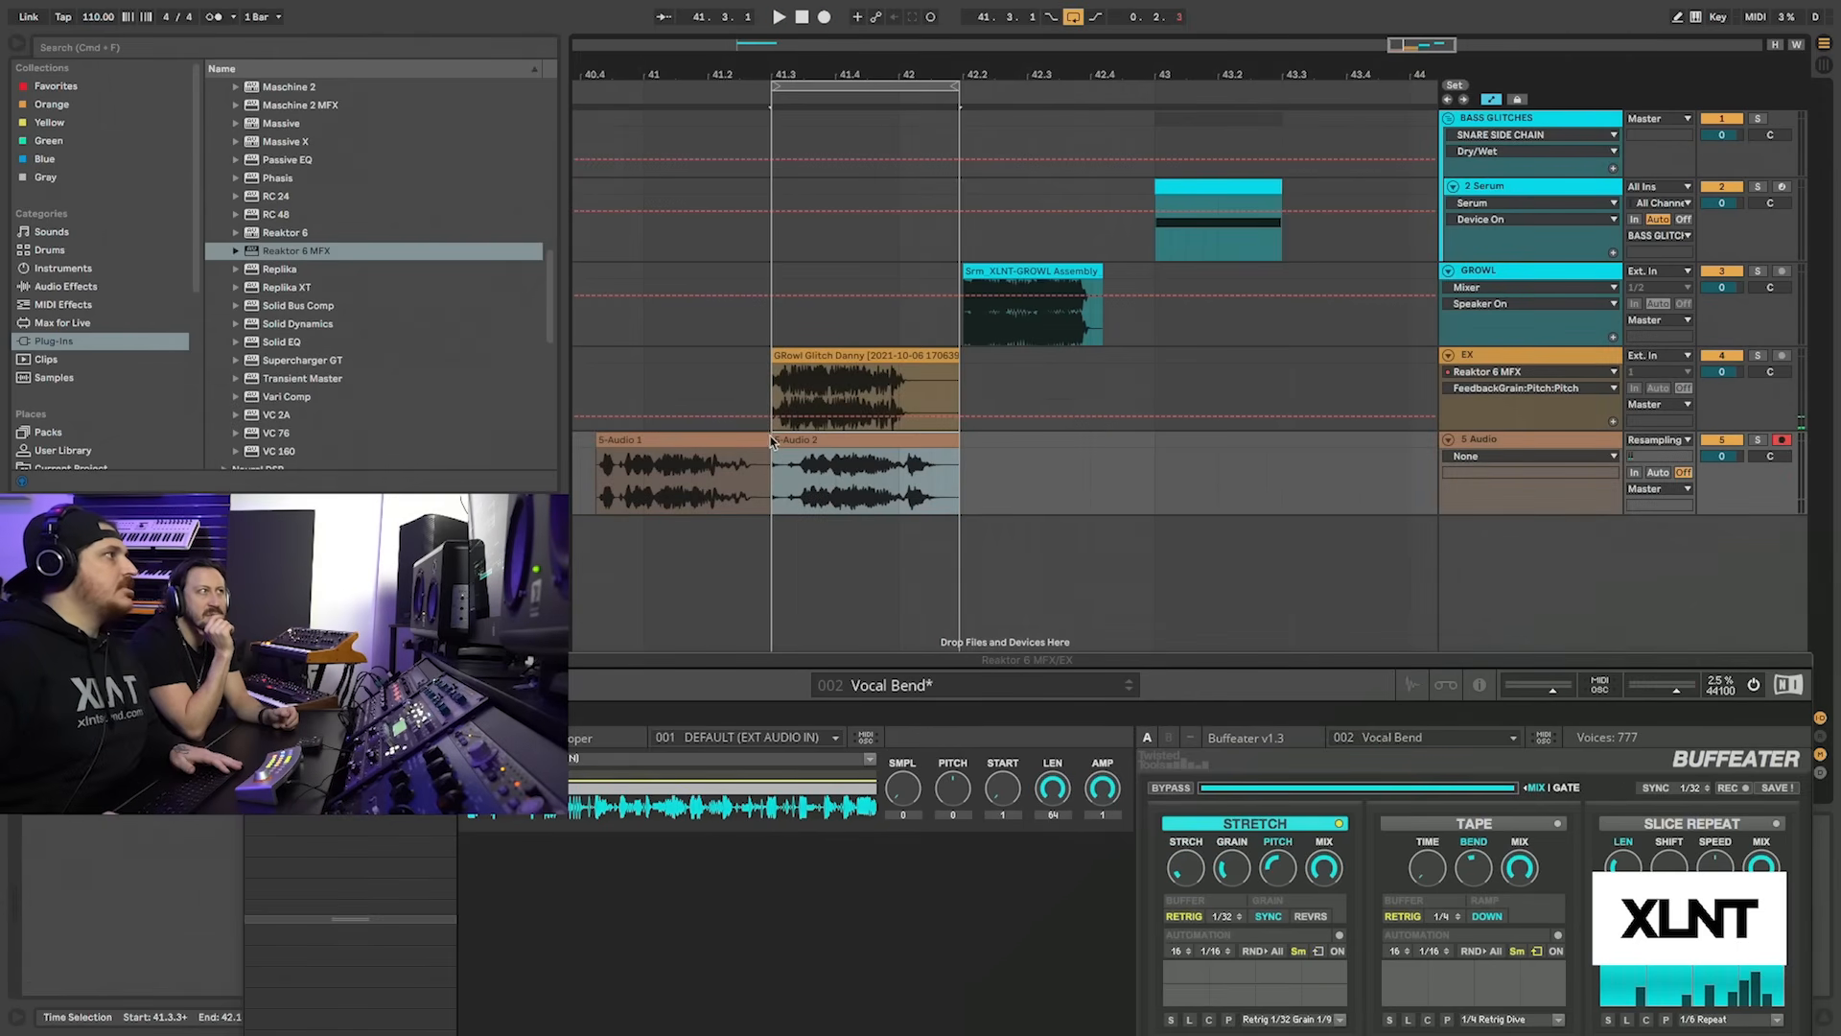
Move the second resampled take ahead of the first one and reselect the growl clip on the EX track
scroll(889, 441, left, 3)
drag(923, 444, 591, 451)
click(1027, 357)
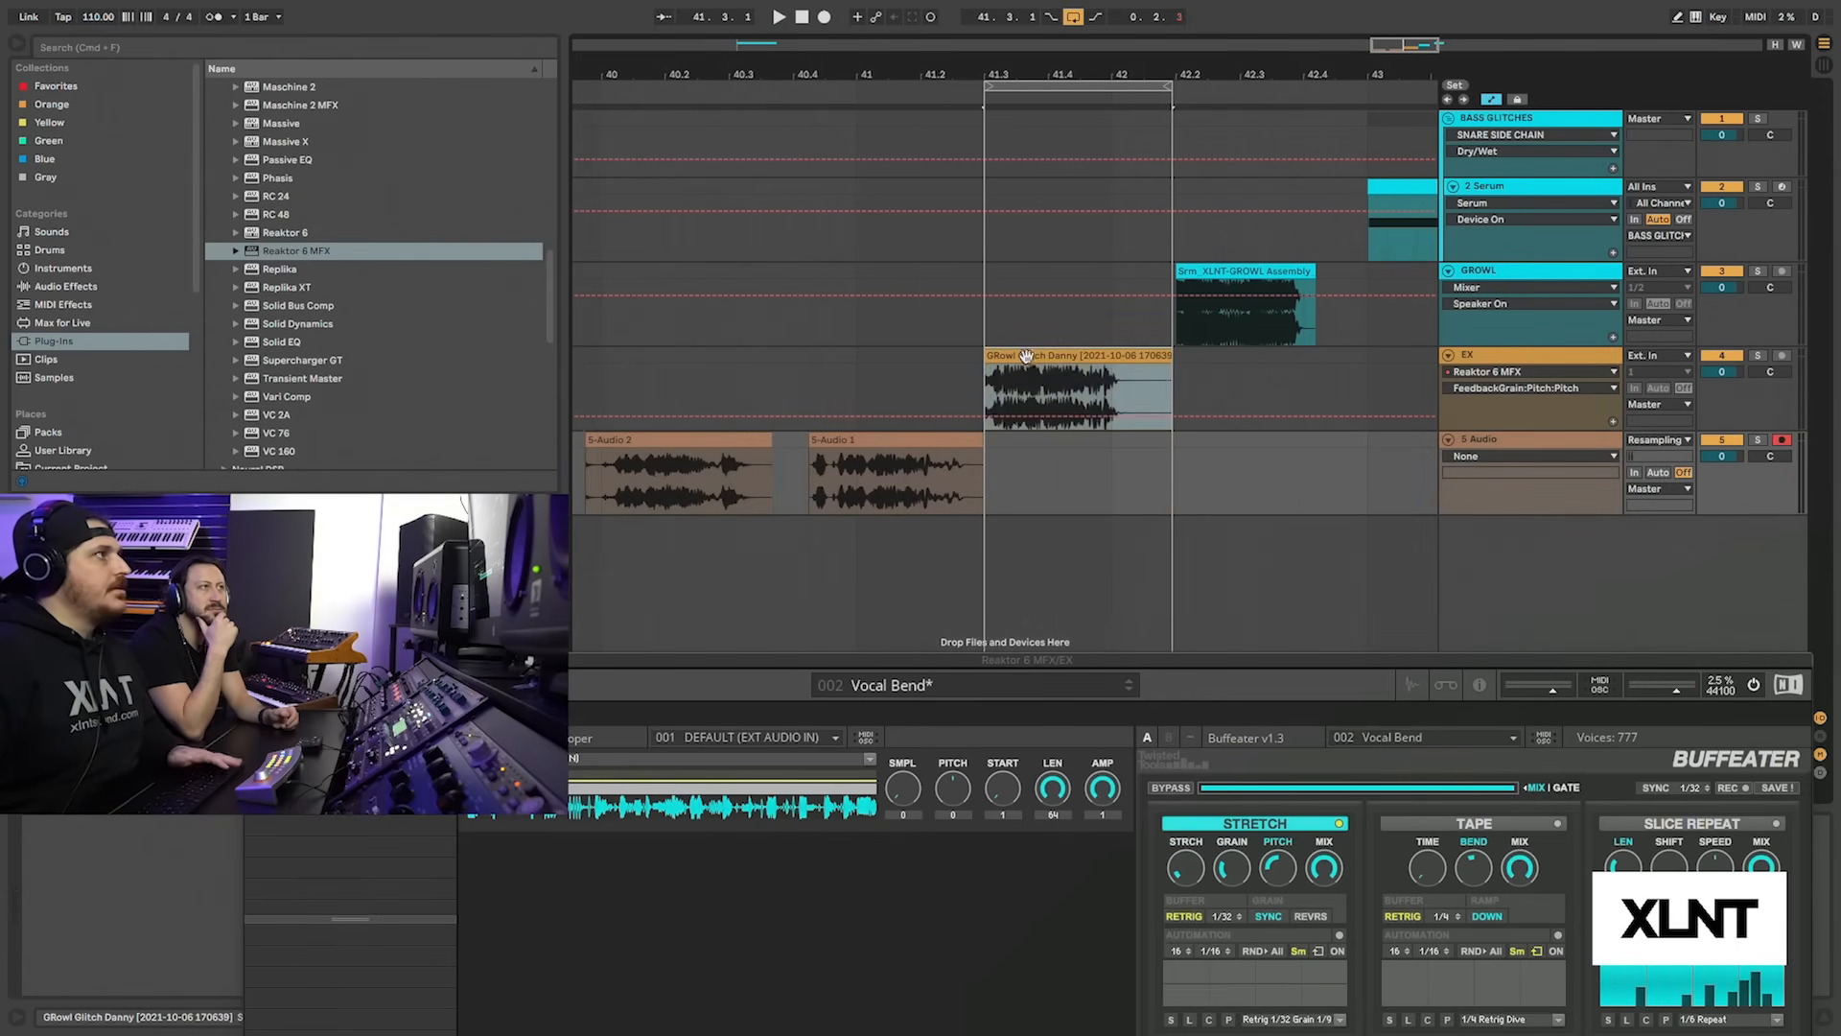
Record another resampled take of the looped growl while sweeping the Stretch module's STRCH, GRAIN and PITCH
key(space)
drag(1438, 666, 1254, 478)
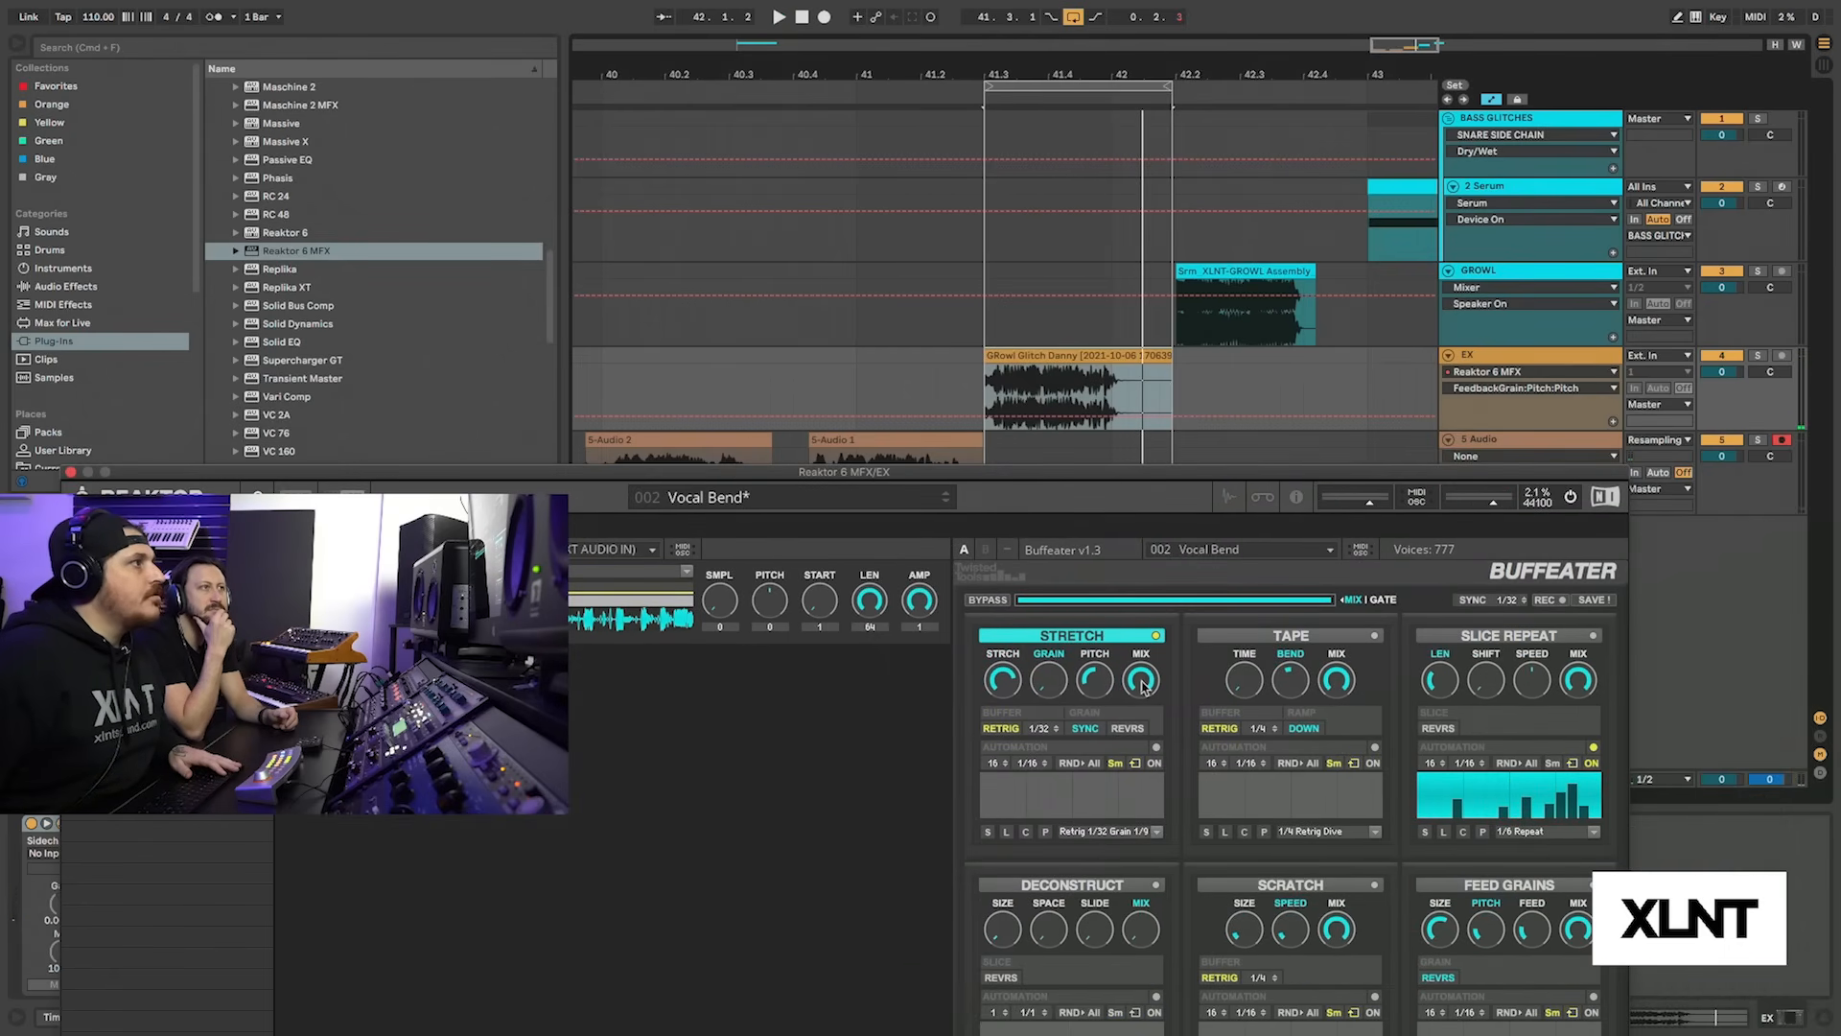
drag(1060, 478, 1118, 623)
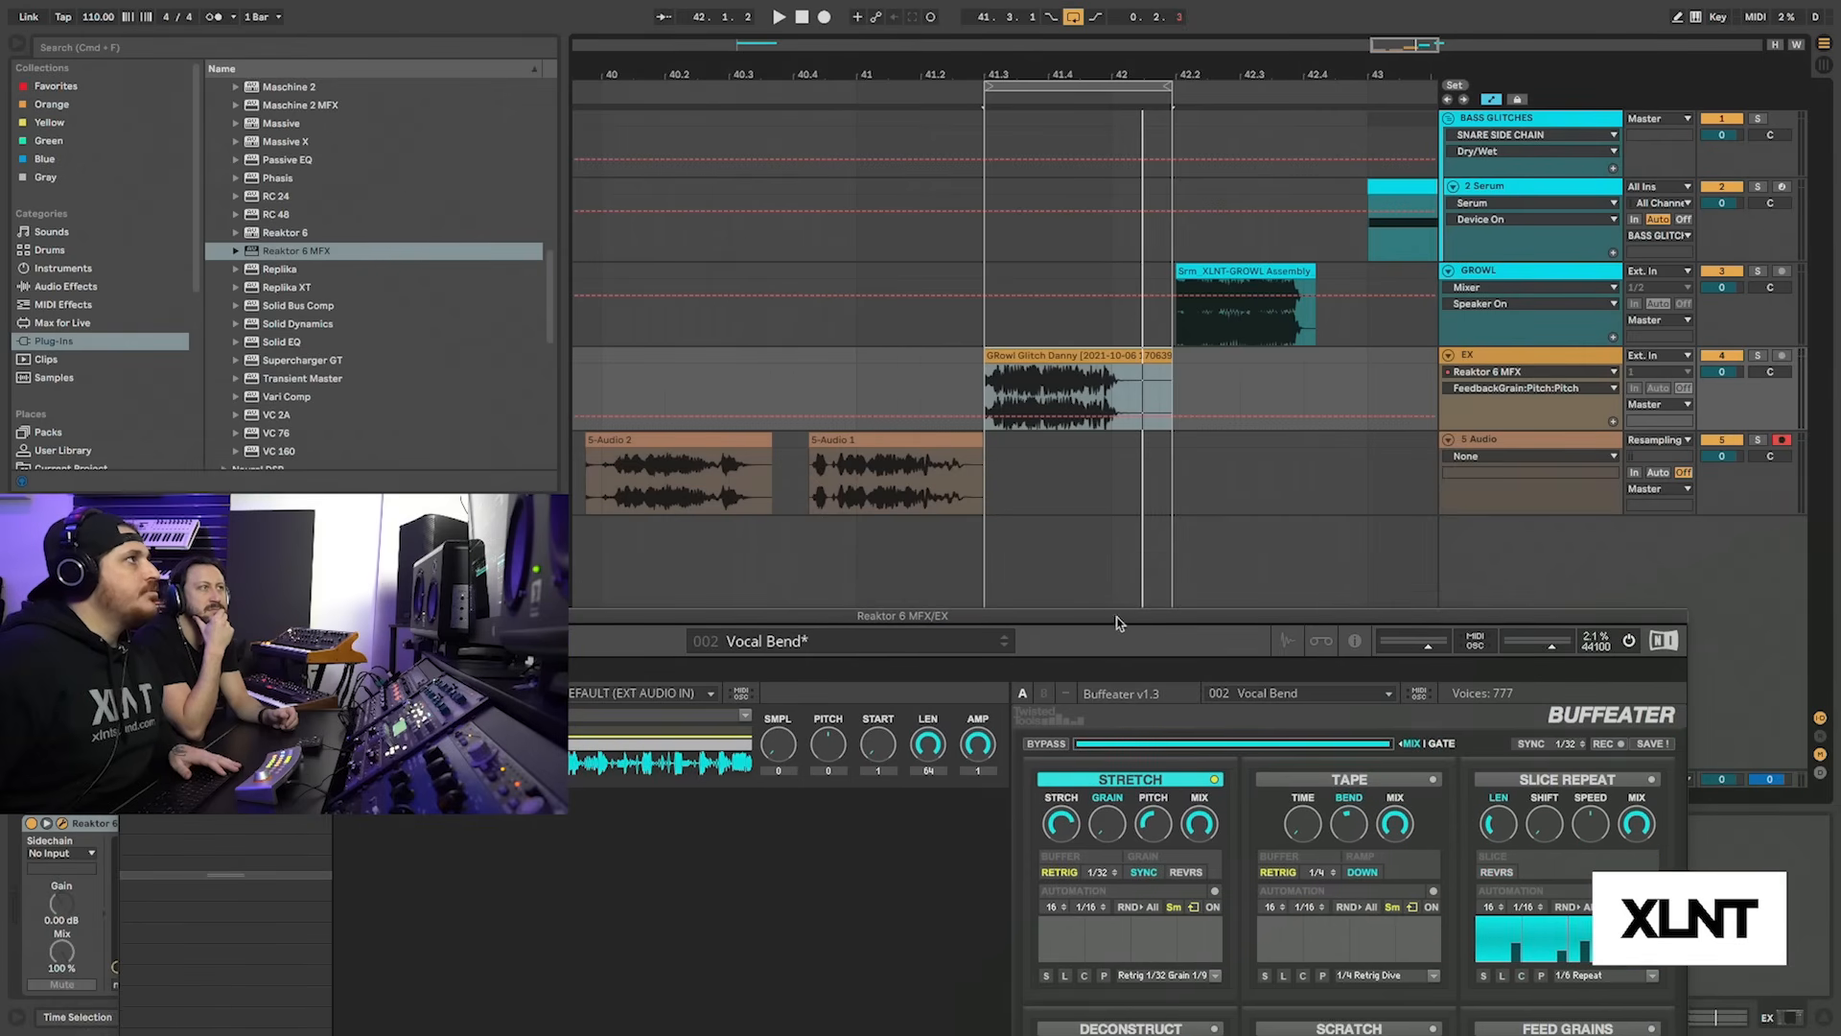
click(1124, 83)
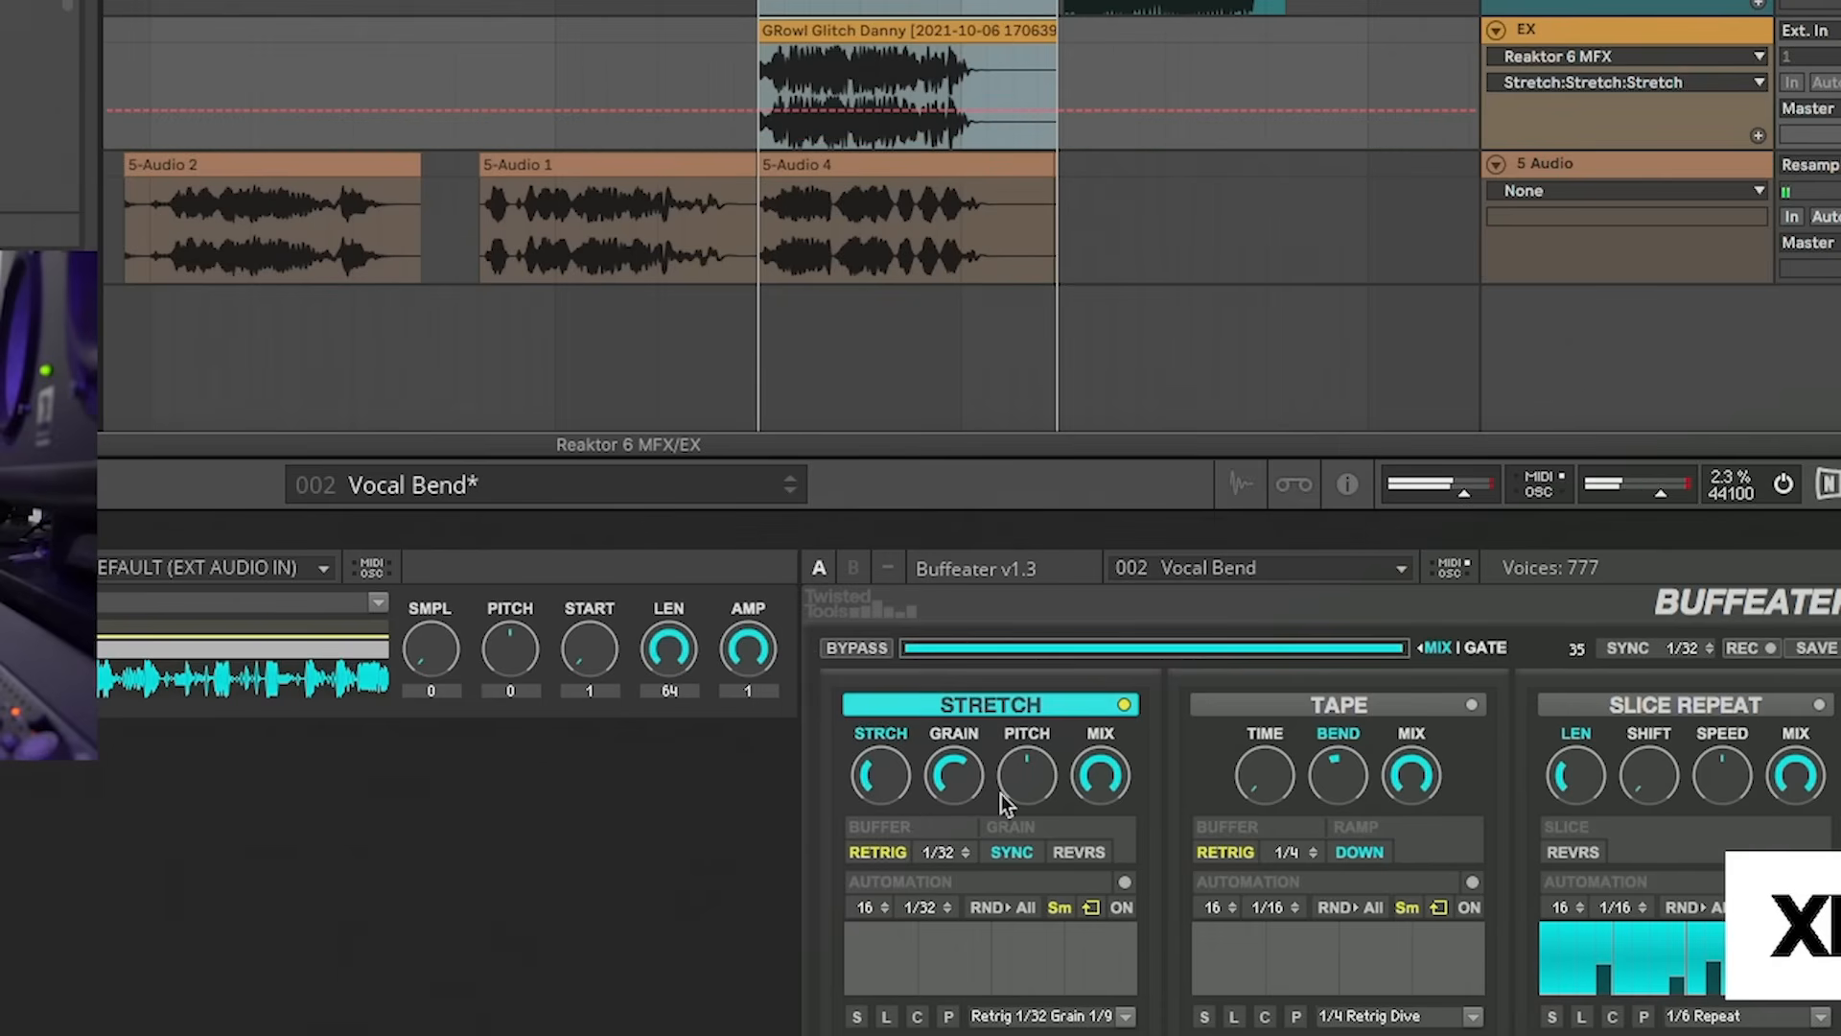
mouse_move(1153, 828)
mouse_down()
mouse_move(1170, 762)
mouse_move(1169, 801)
mouse_up()
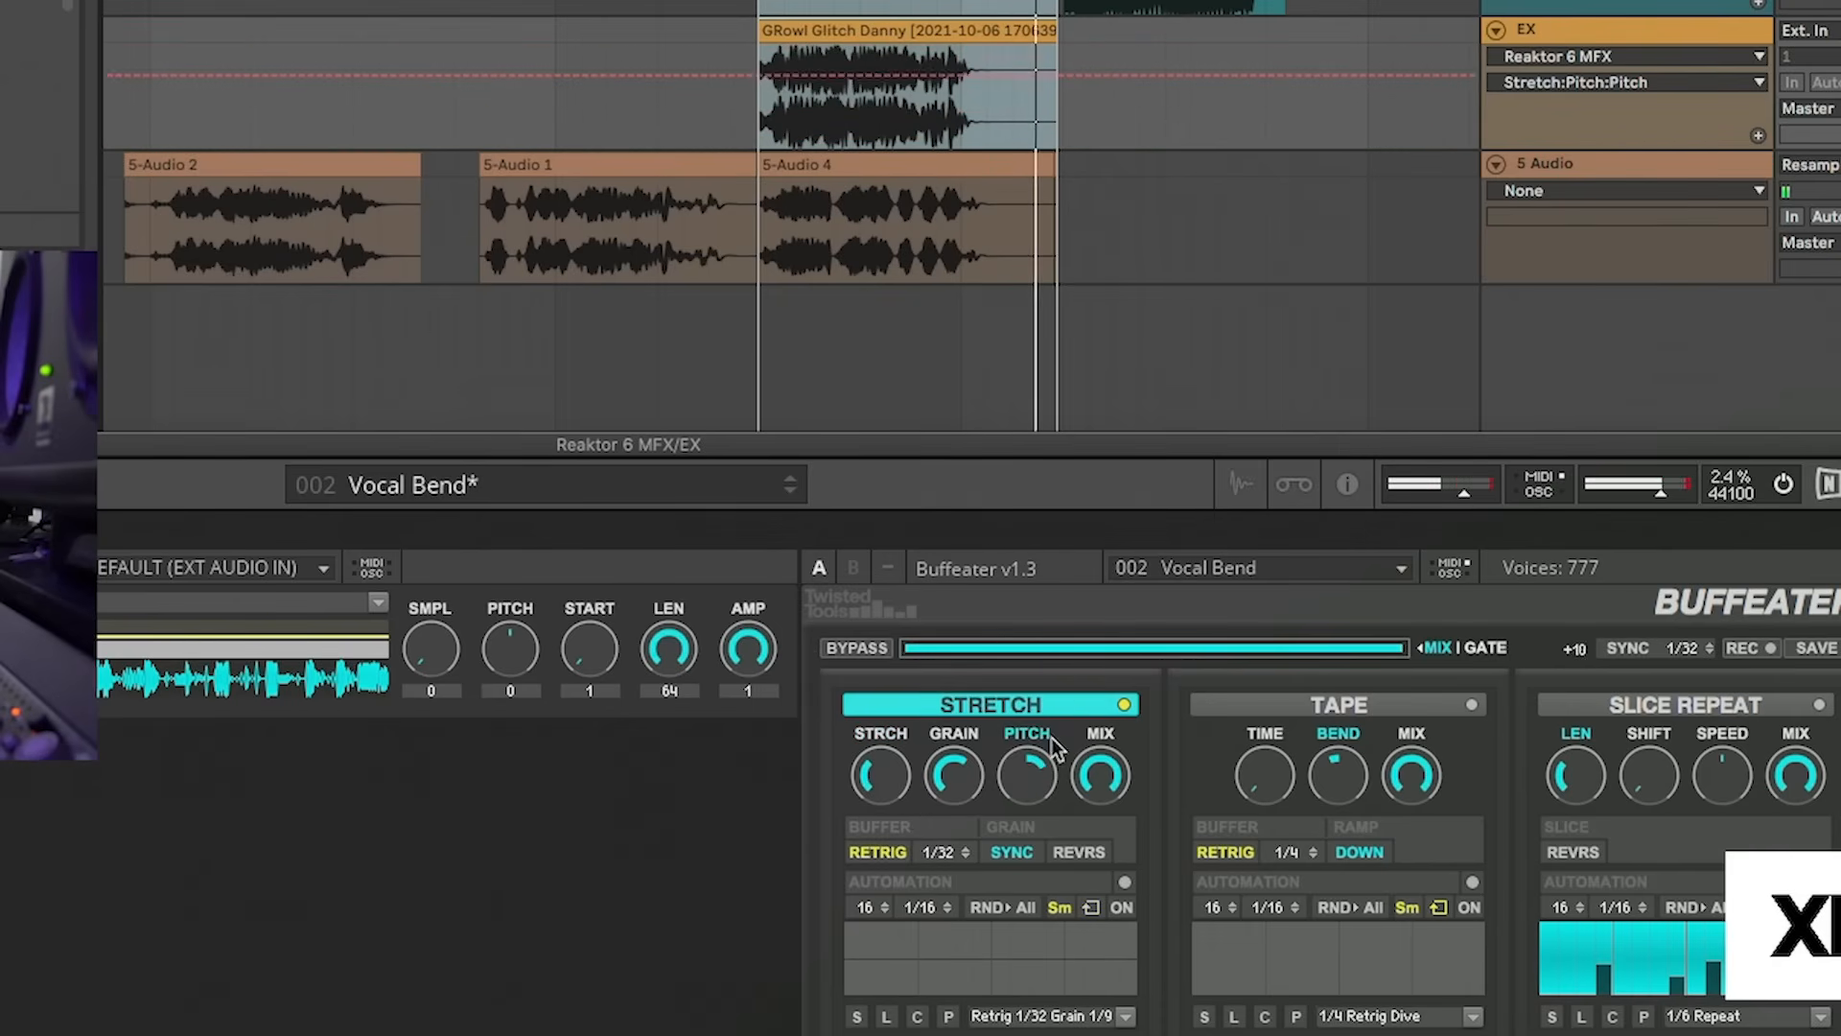
drag(1054, 748, 1050, 809)
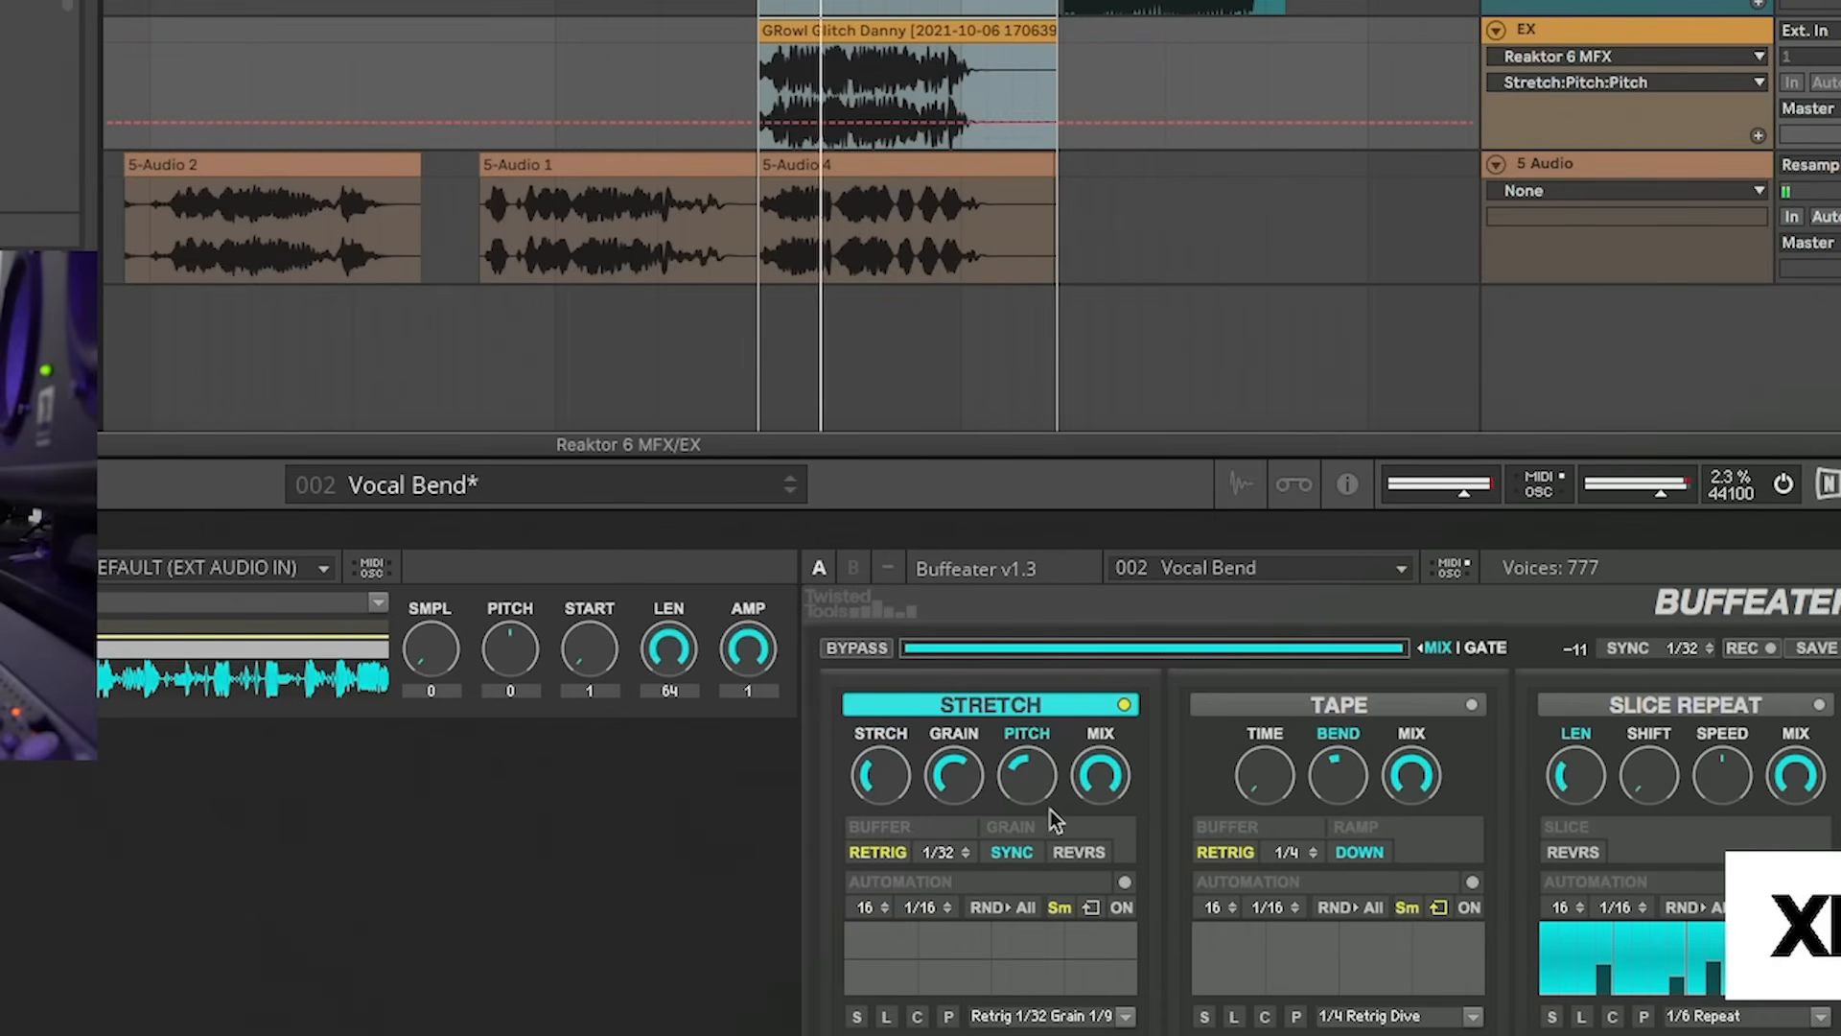
drag(880, 775, 948, 936)
mouse_move(1019, 769)
mouse_down()
mouse_move(1056, 628)
mouse_move(1032, 880)
mouse_move(1028, 755)
mouse_up()
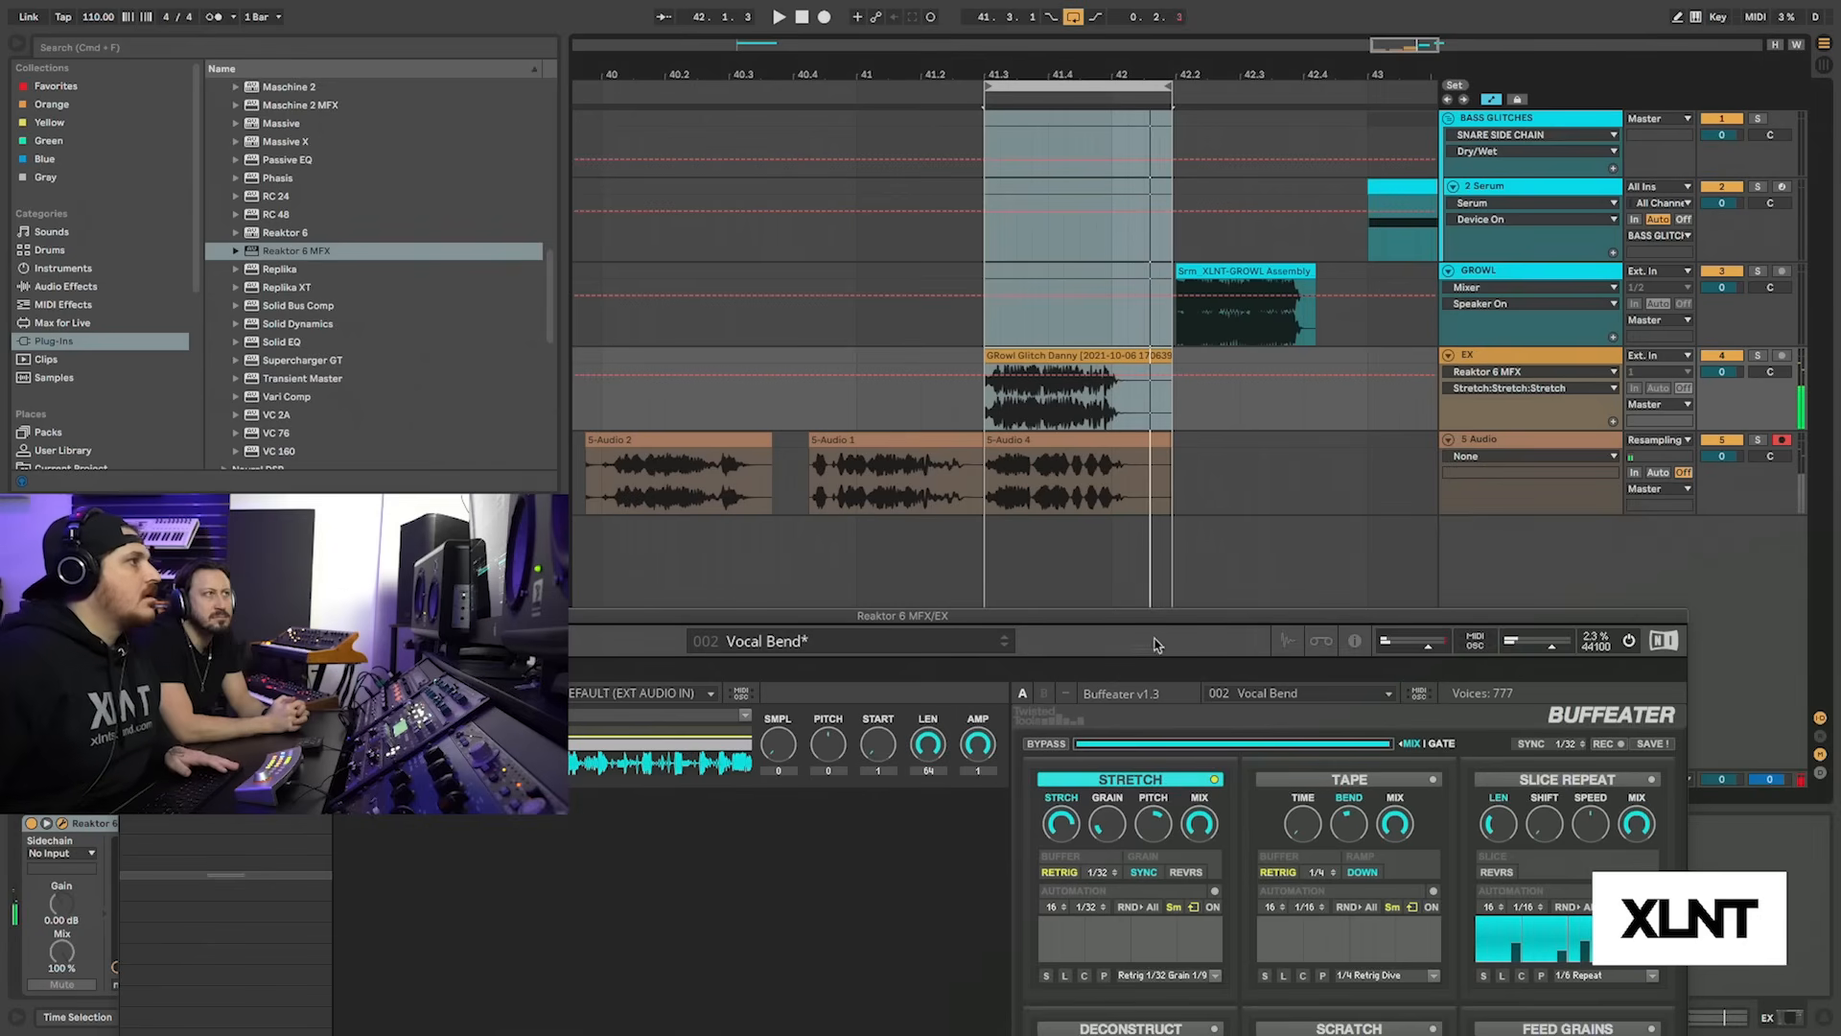
Move the newest resampled take to 44.1.1 on its track and hide the automation lanes
drag(1144, 616, 1143, 571)
drag(1086, 440, 1363, 458)
key(a)
scroll(1362, 458, down, 3)
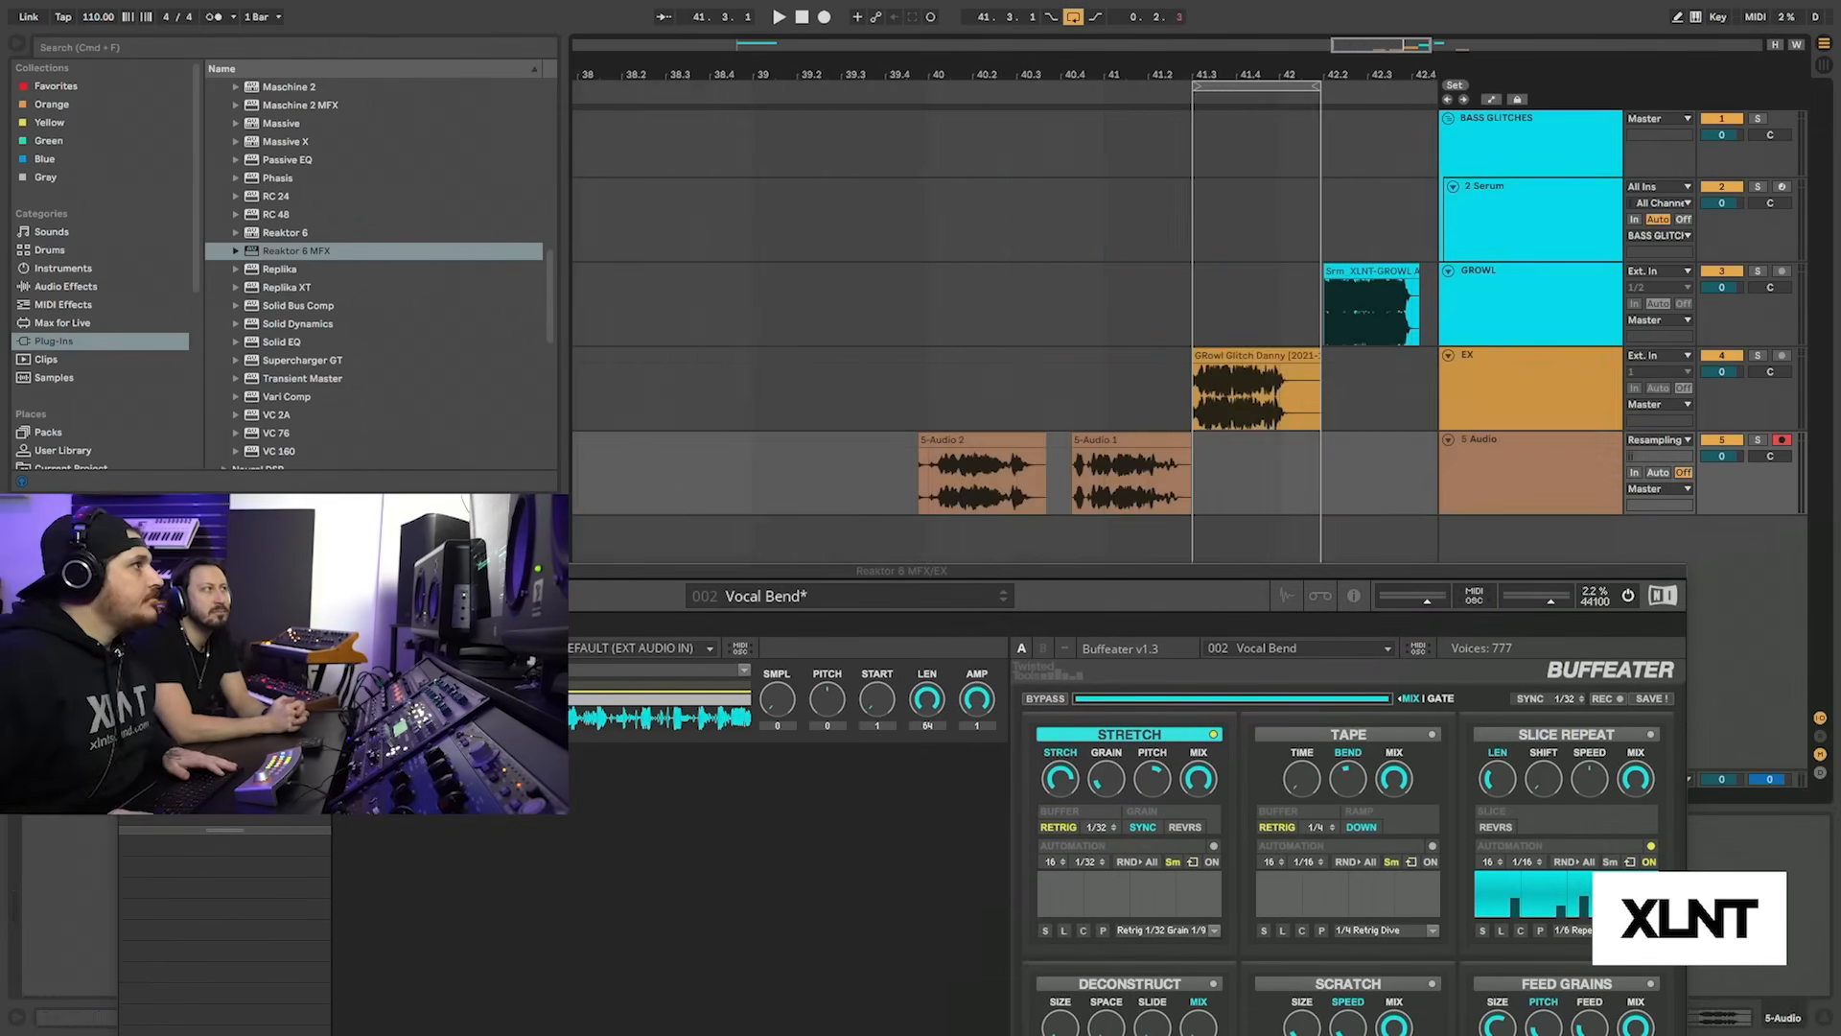
scroll(1067, 421, right, 4)
scroll(1067, 422, right, 2)
drag(1185, 74, 1185, 33)
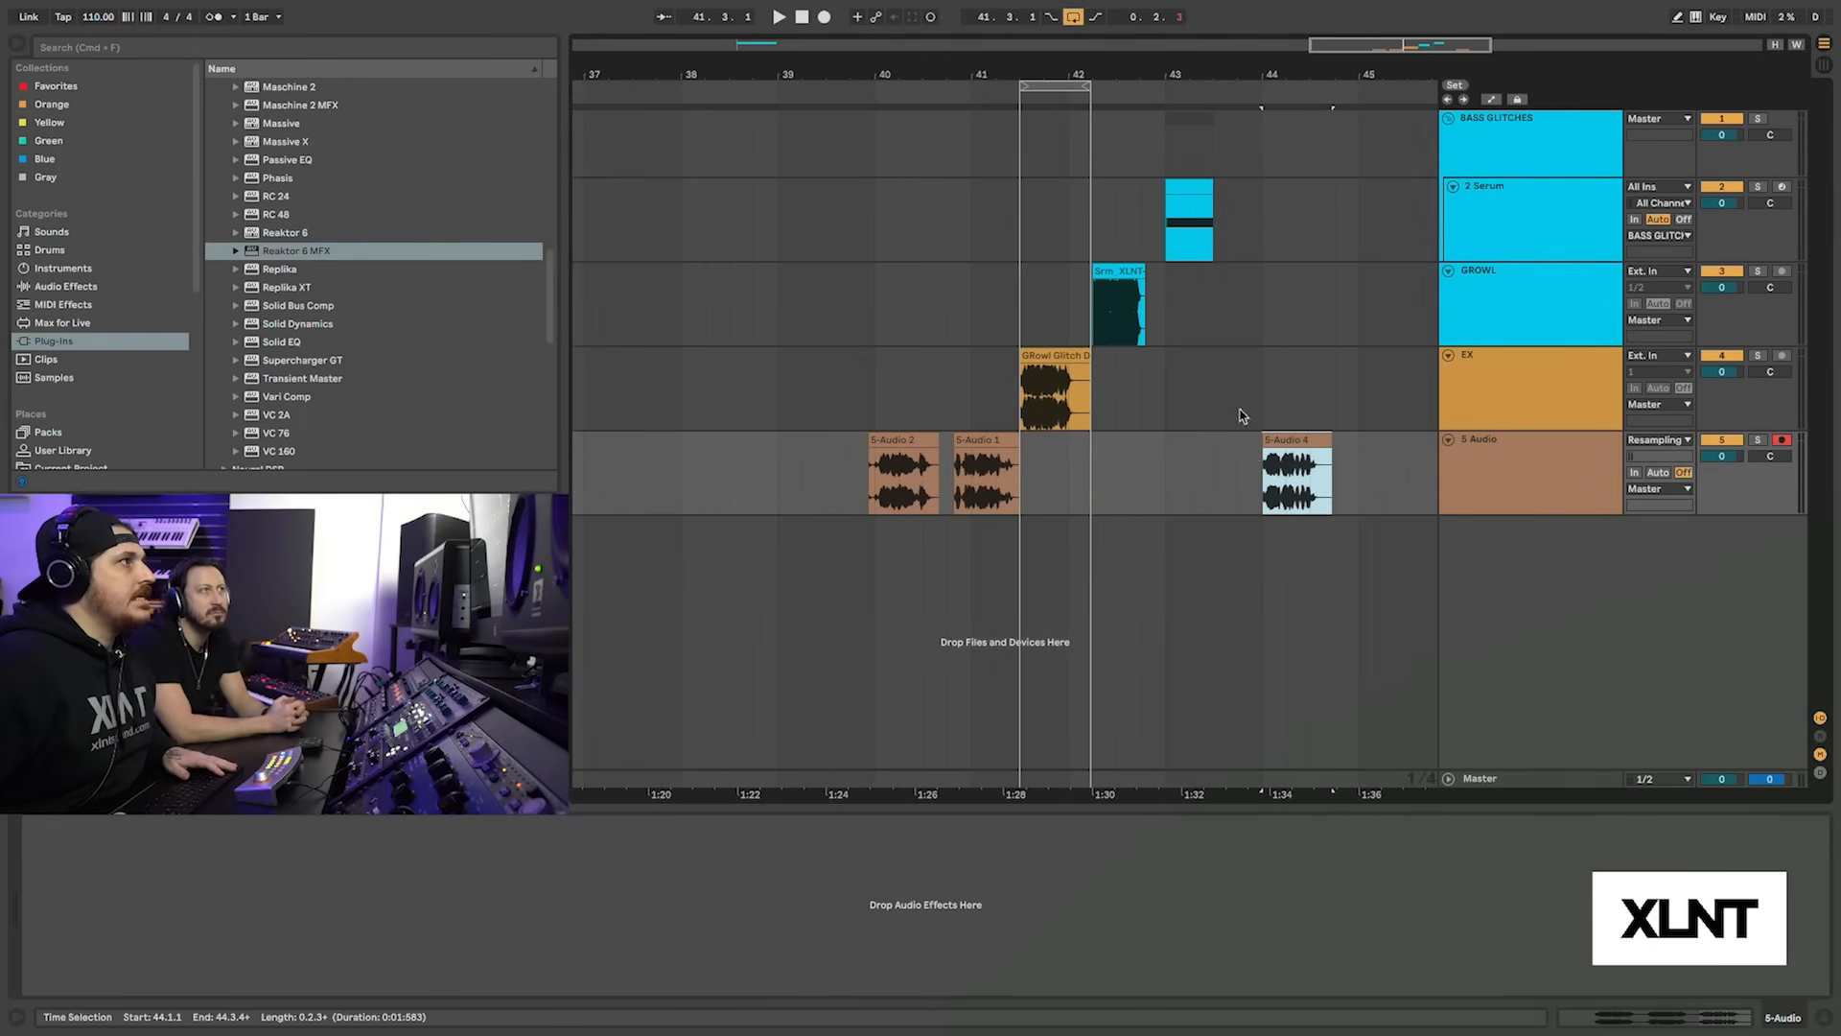
Extend the newest resampled take to reveal more recording, split it at 45.3.1, and delete the portion before the split
drag(1264, 445, 1365, 465)
key(space)
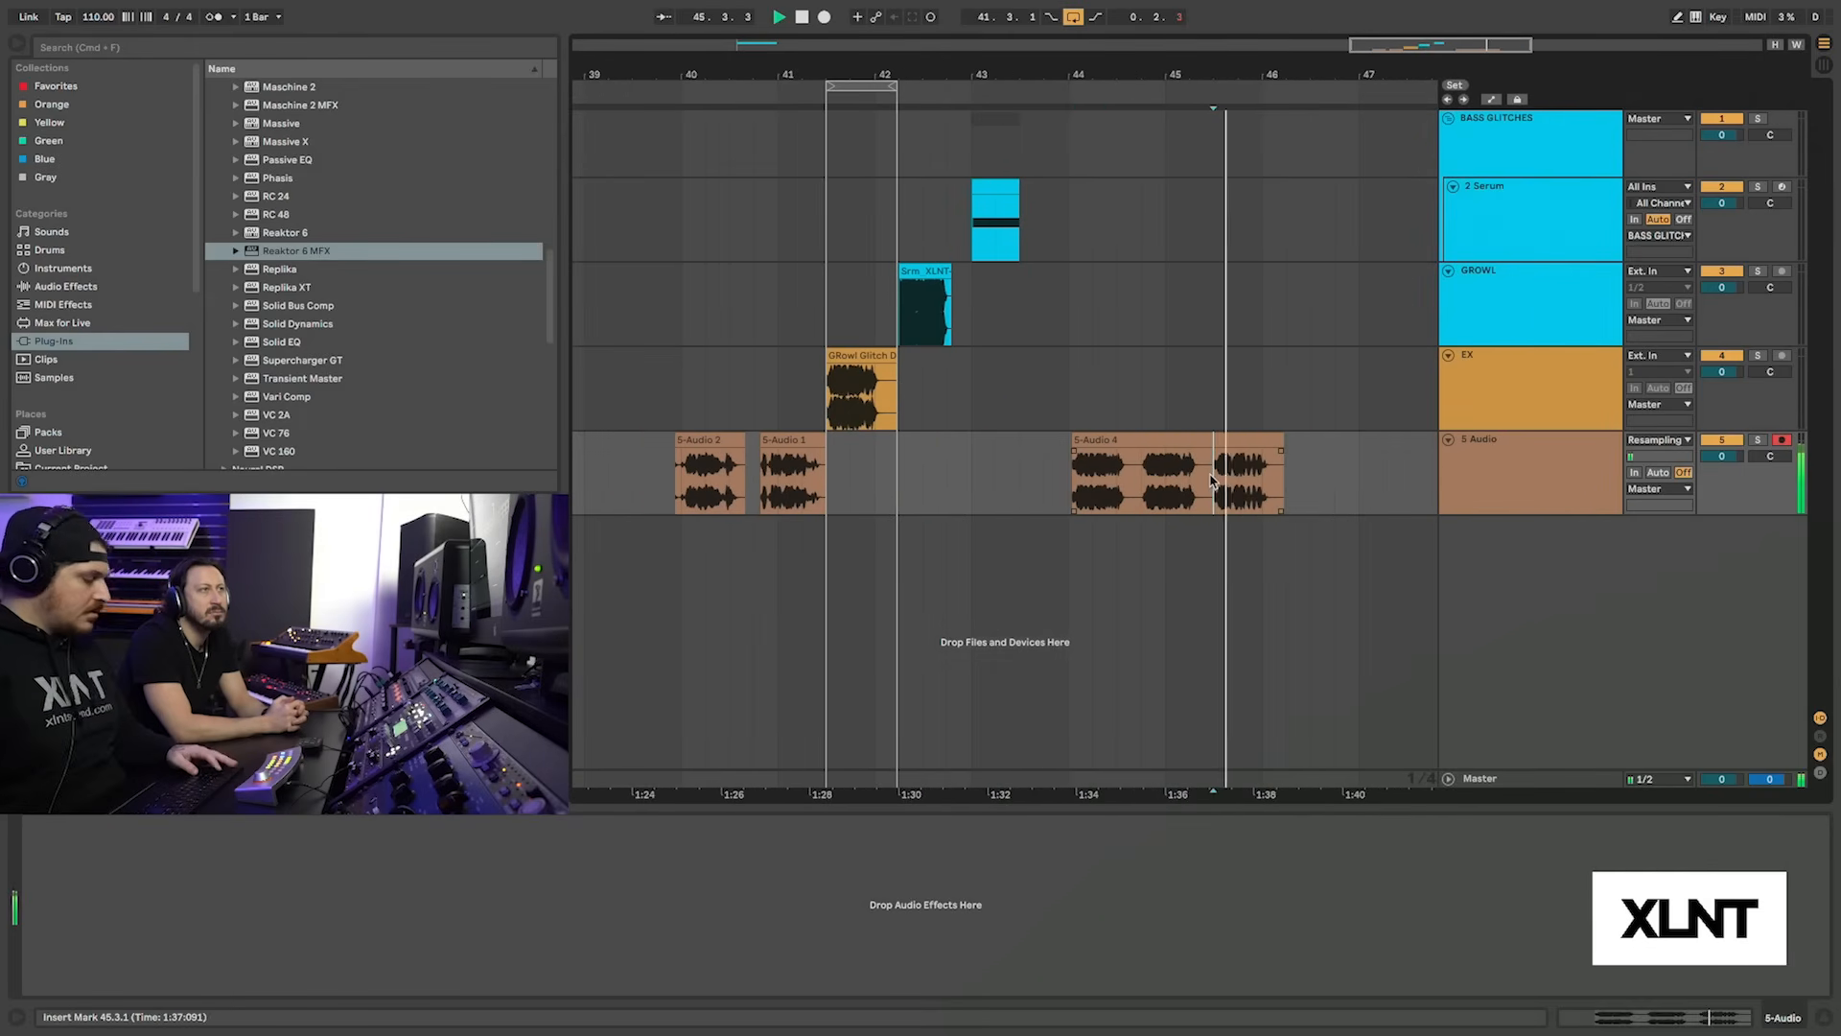
key(super+e)
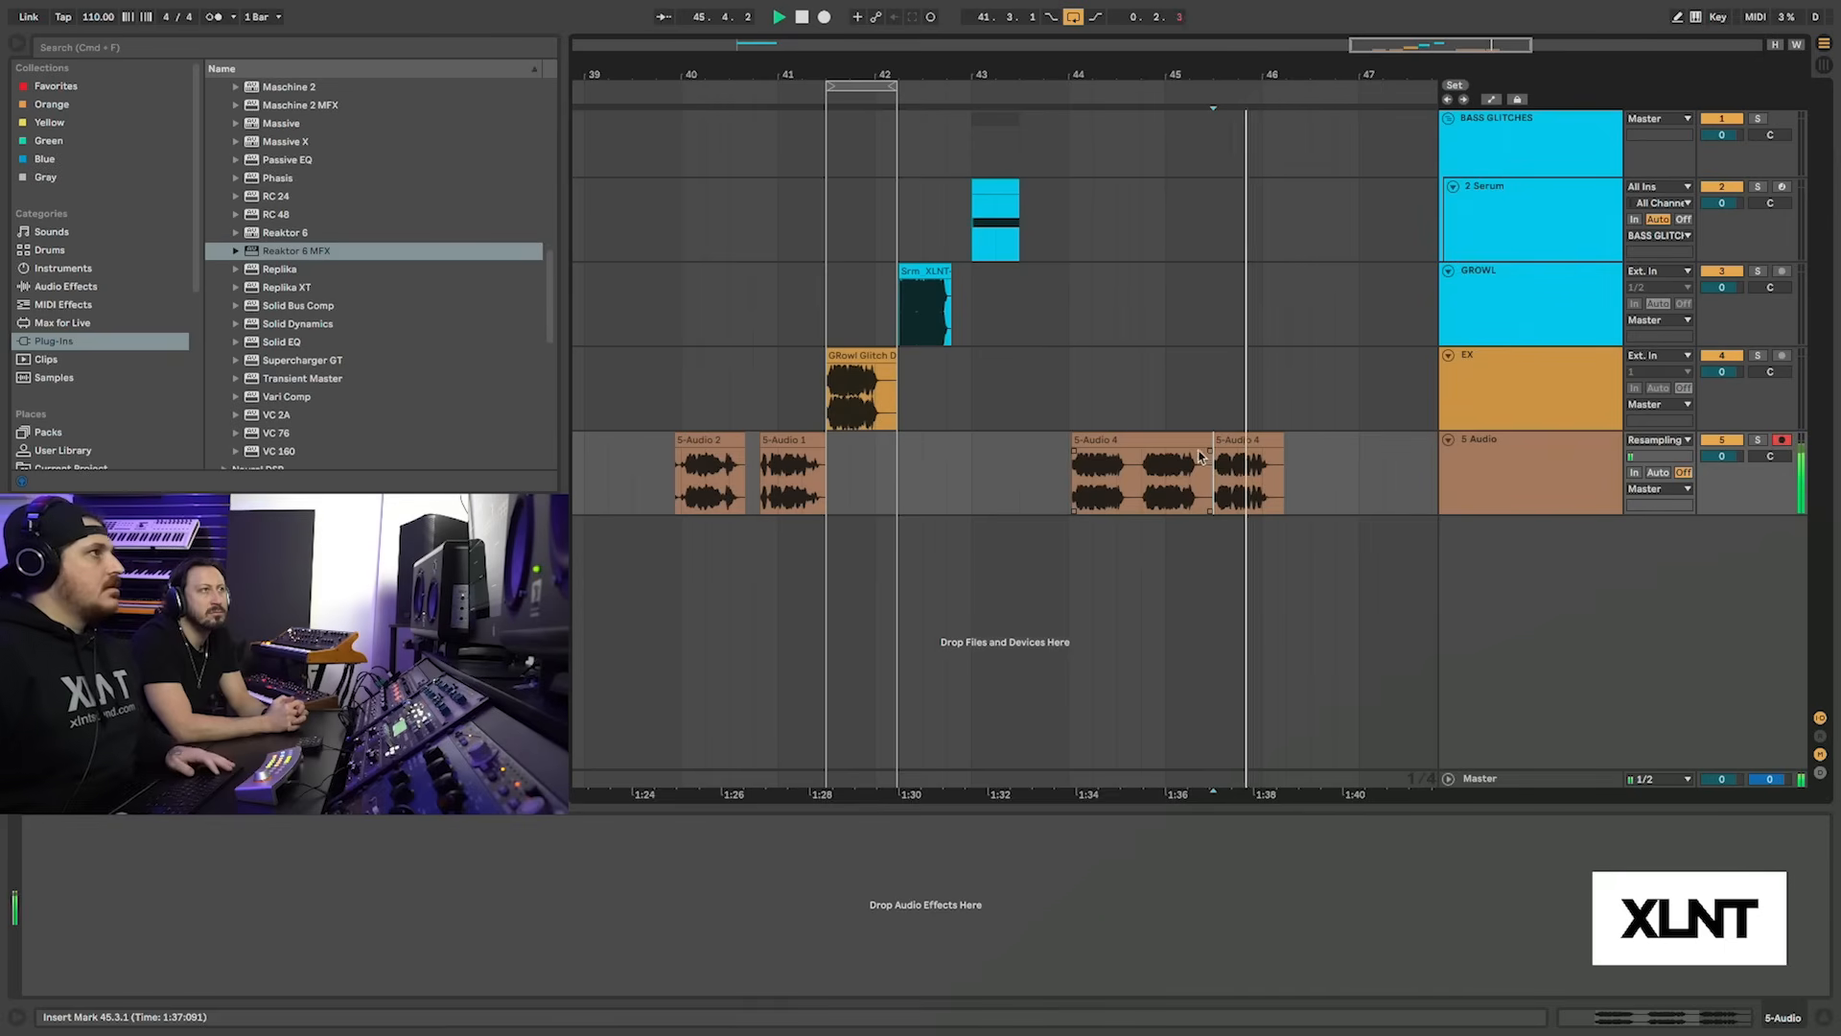
click(1167, 437)
key(Delete)
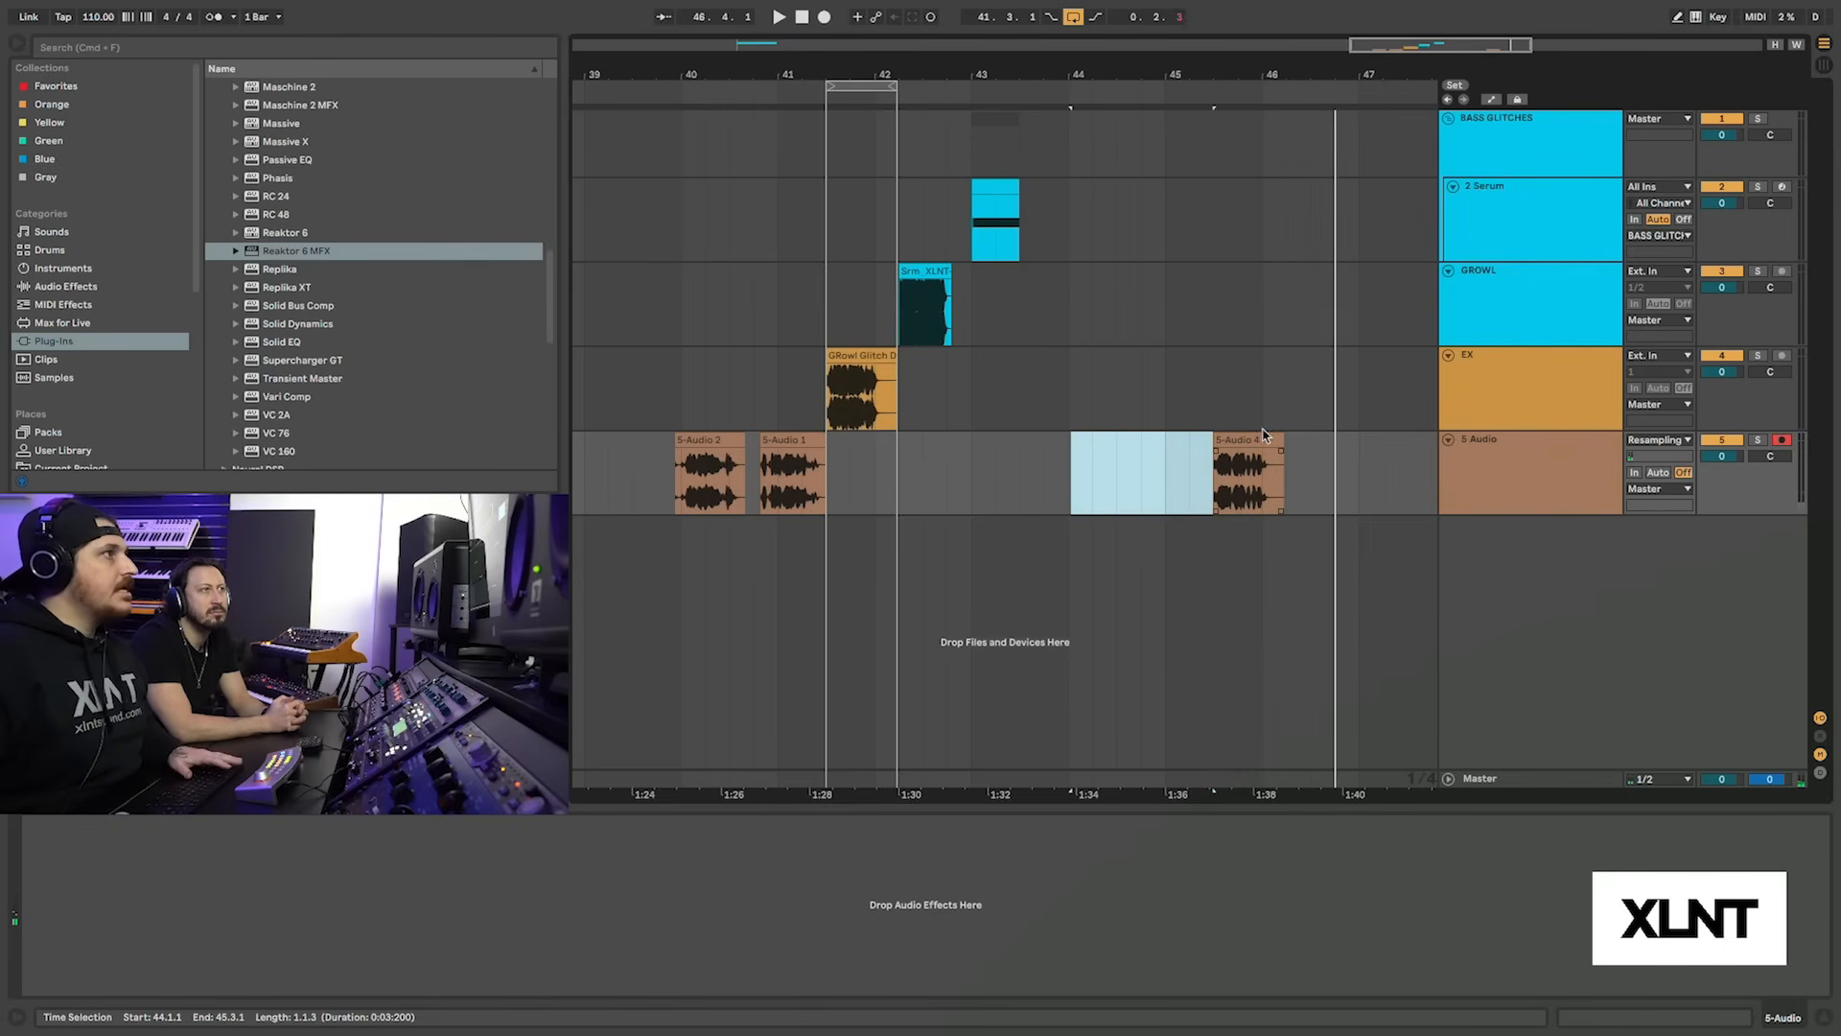
Move the remaining piece of the newest take to 41.3.1, directly after the first take on its track
key(space)
drag(1264, 435, 876, 439)
scroll(767, 429, left, 2)
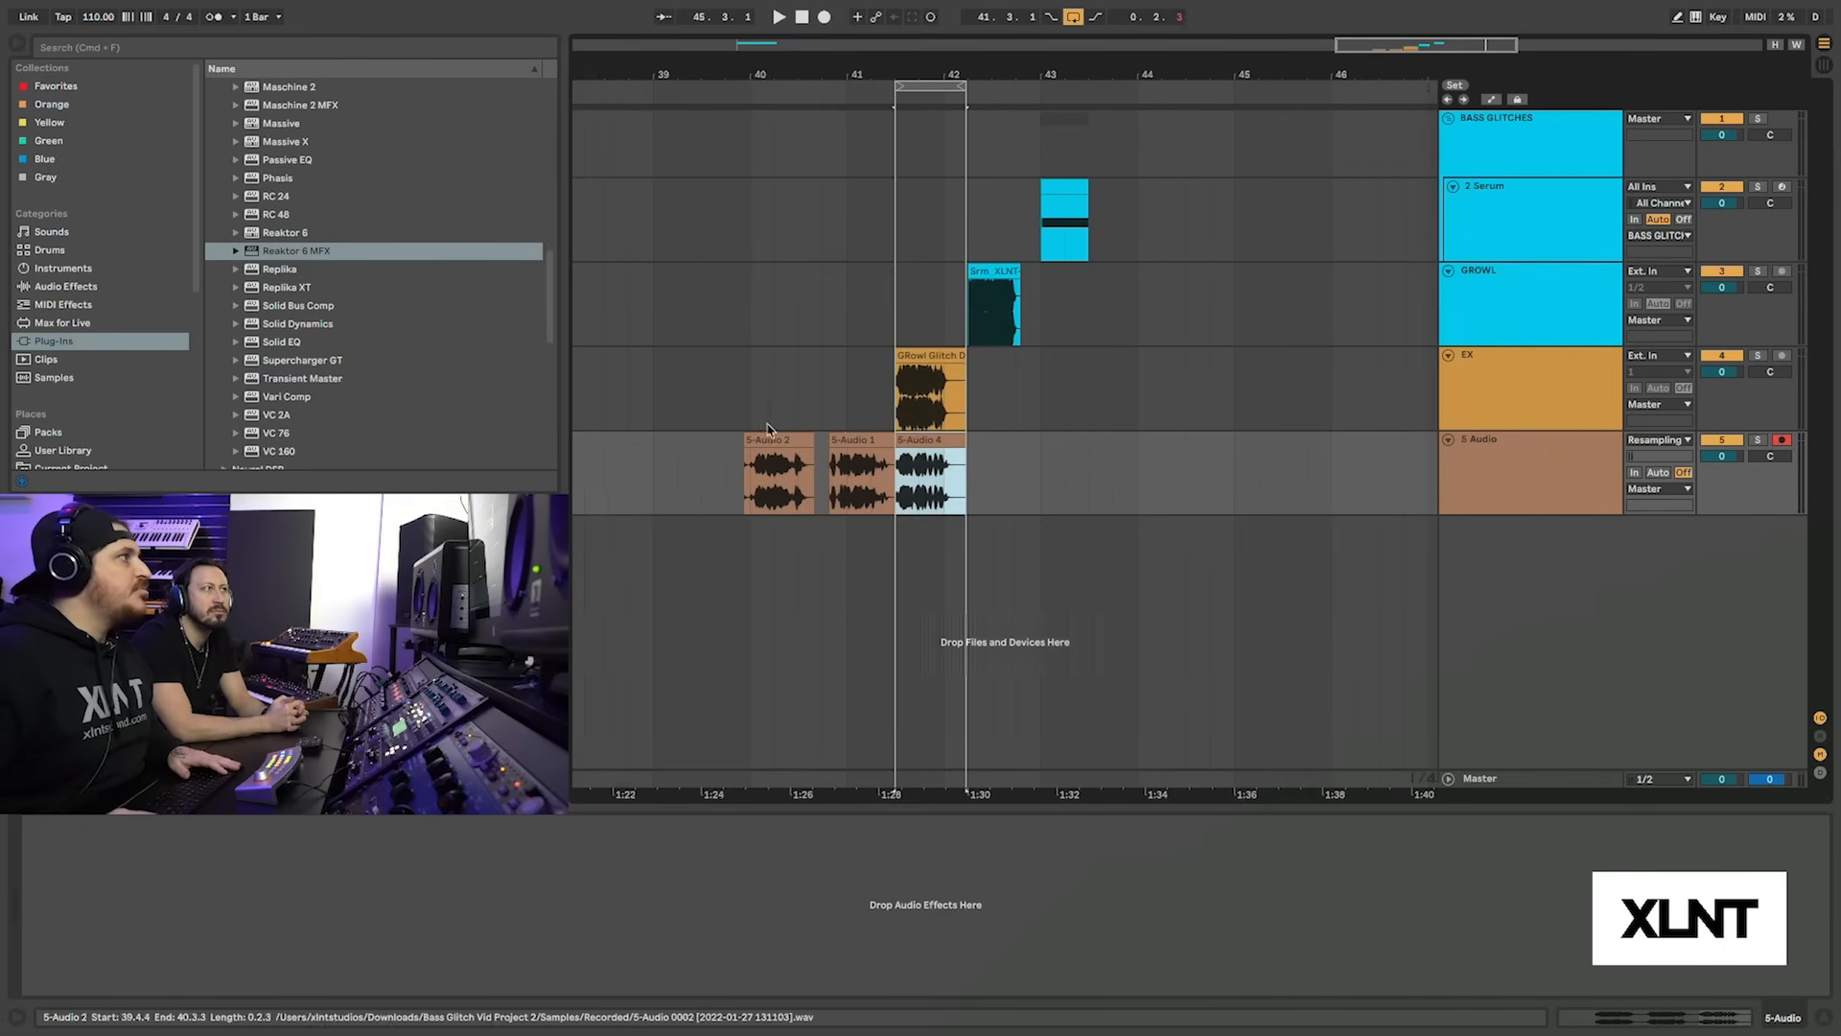
scroll(767, 429, left, 5)
drag(1009, 69, 1009, 144)
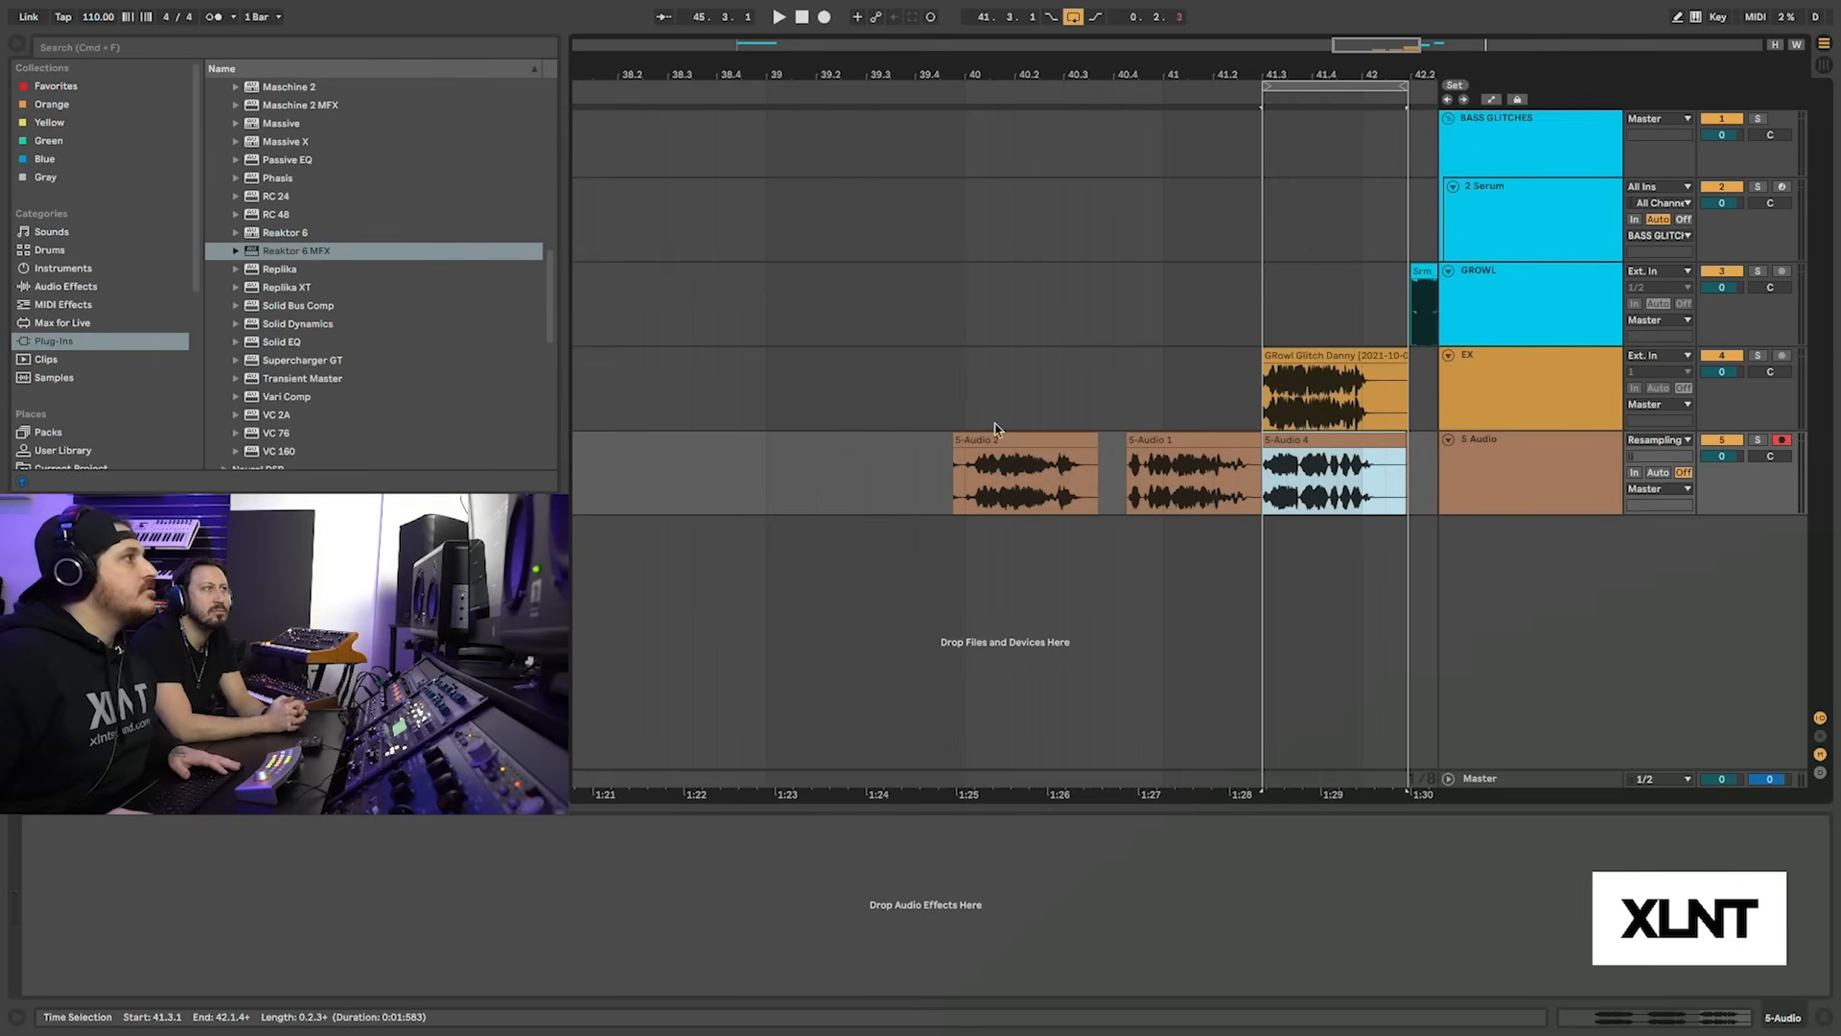
Solo the resampling track and audition the second take to find a usable section
click(997, 438)
click(1758, 441)
key(space)
key(space)
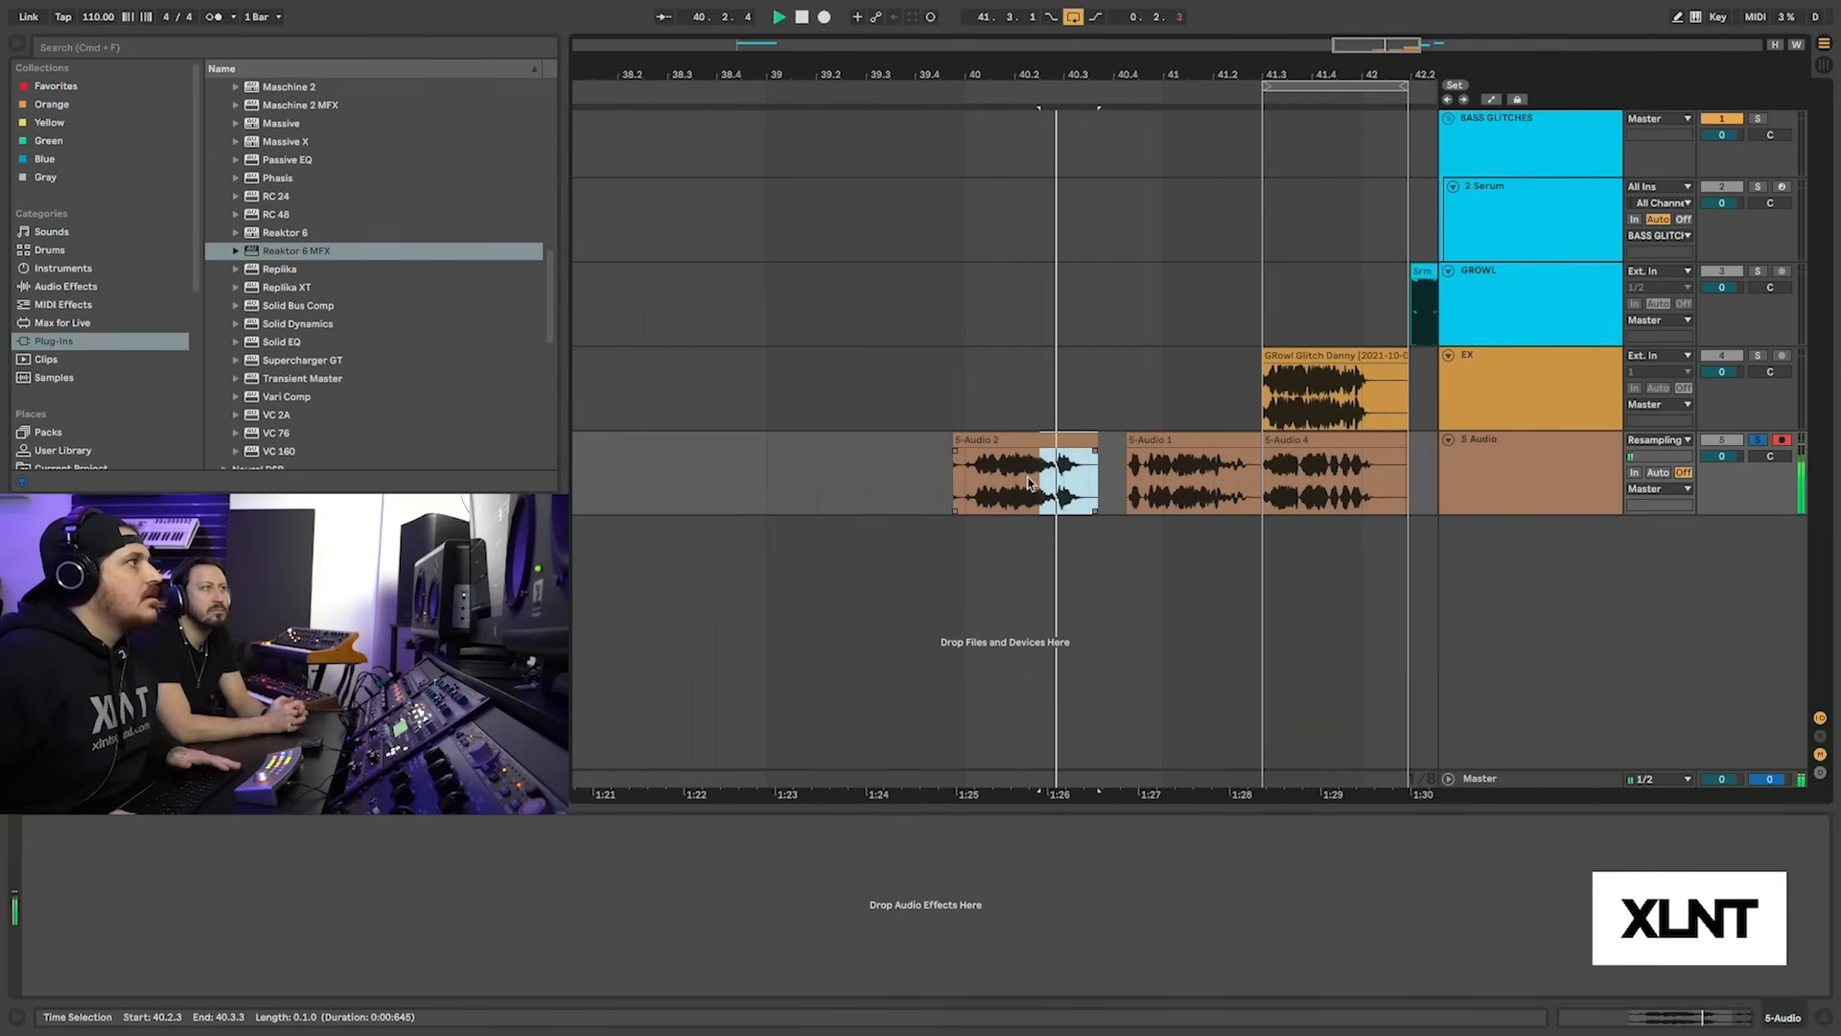
key(space)
key(space)
drag(1026, 65, 1024, 134)
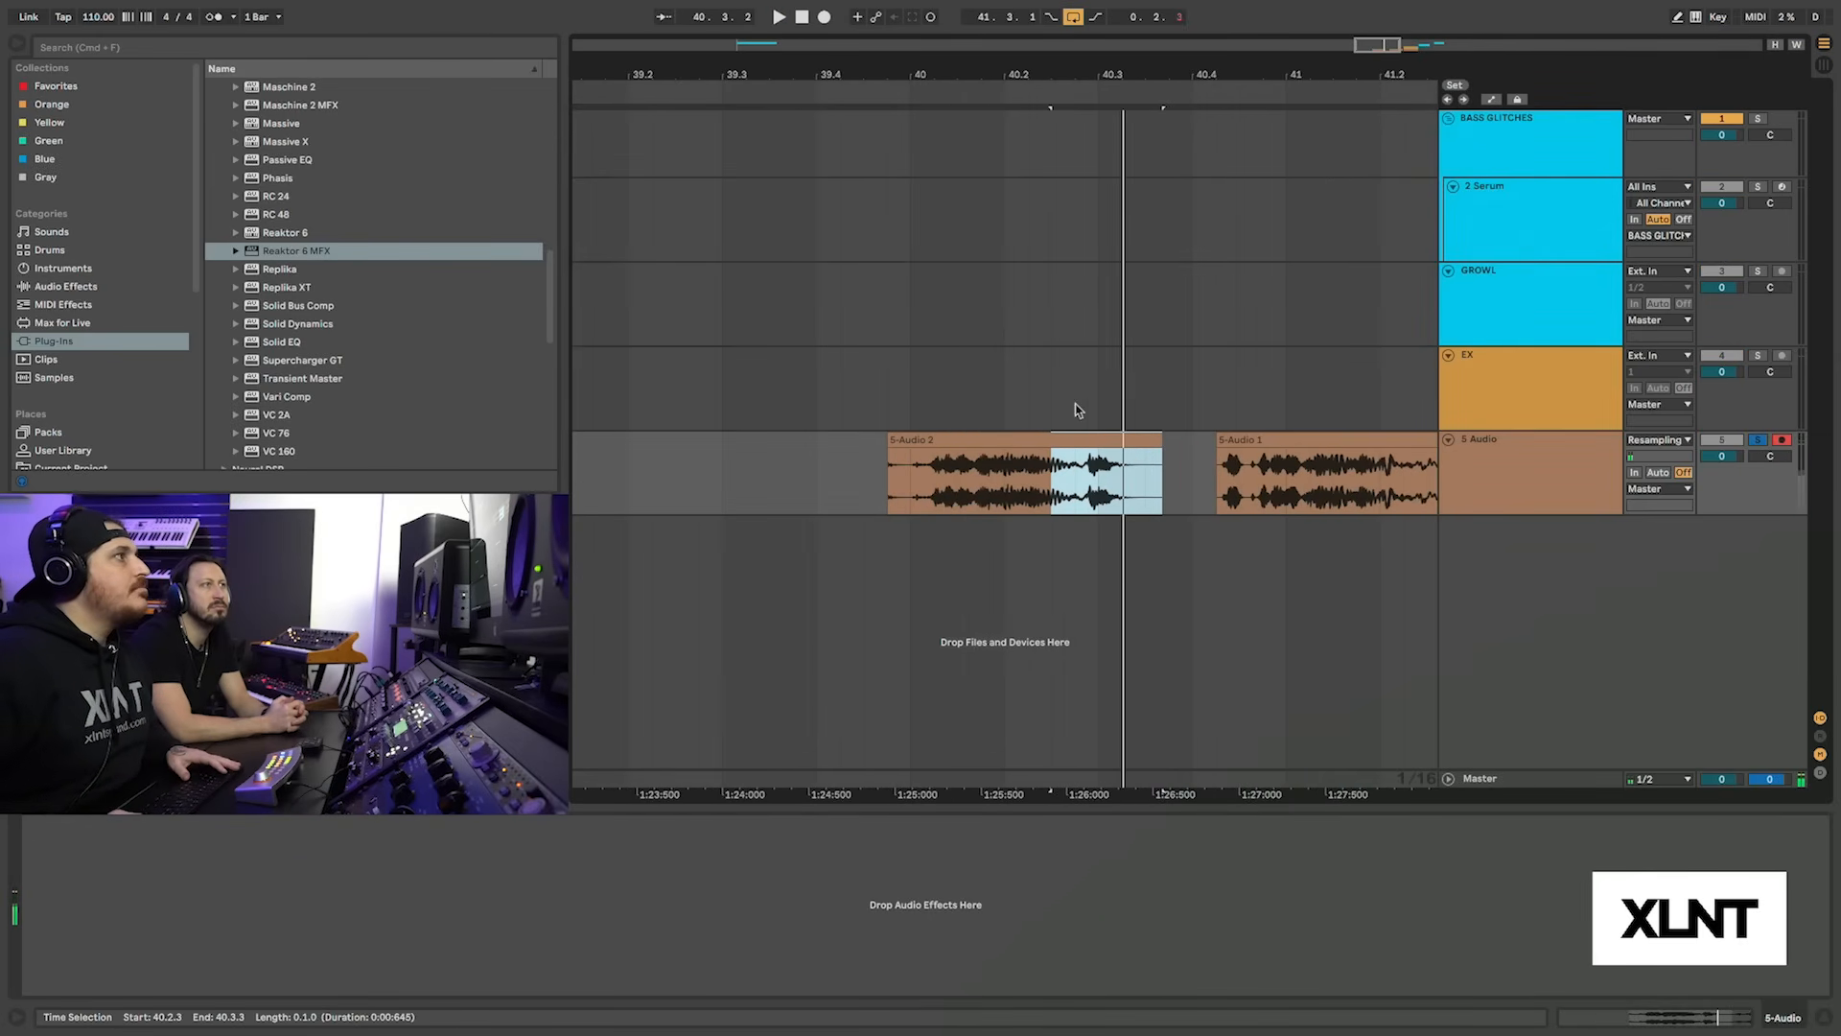
click(1026, 479)
click(988, 488)
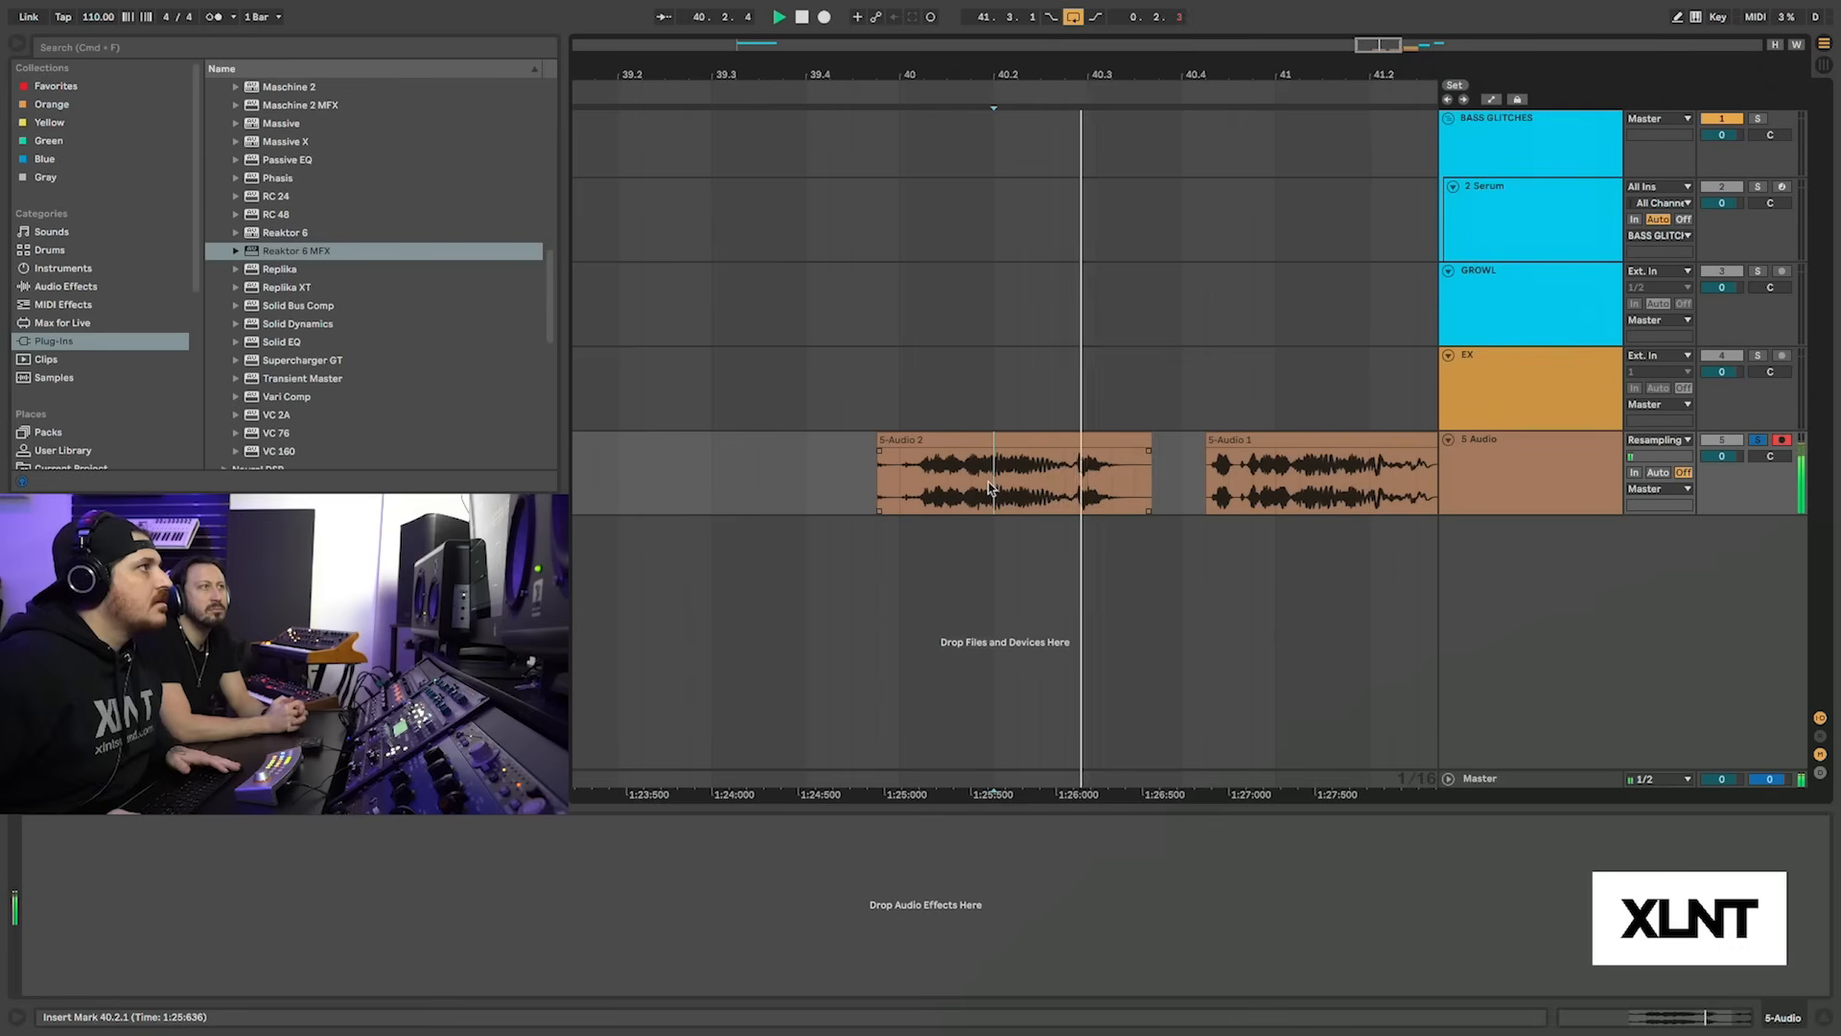
Split the second take's 40.2.1 to 40.3.3 section into its own clip and move it onto a new audio track
drag(993, 488, 1154, 497)
key(space)
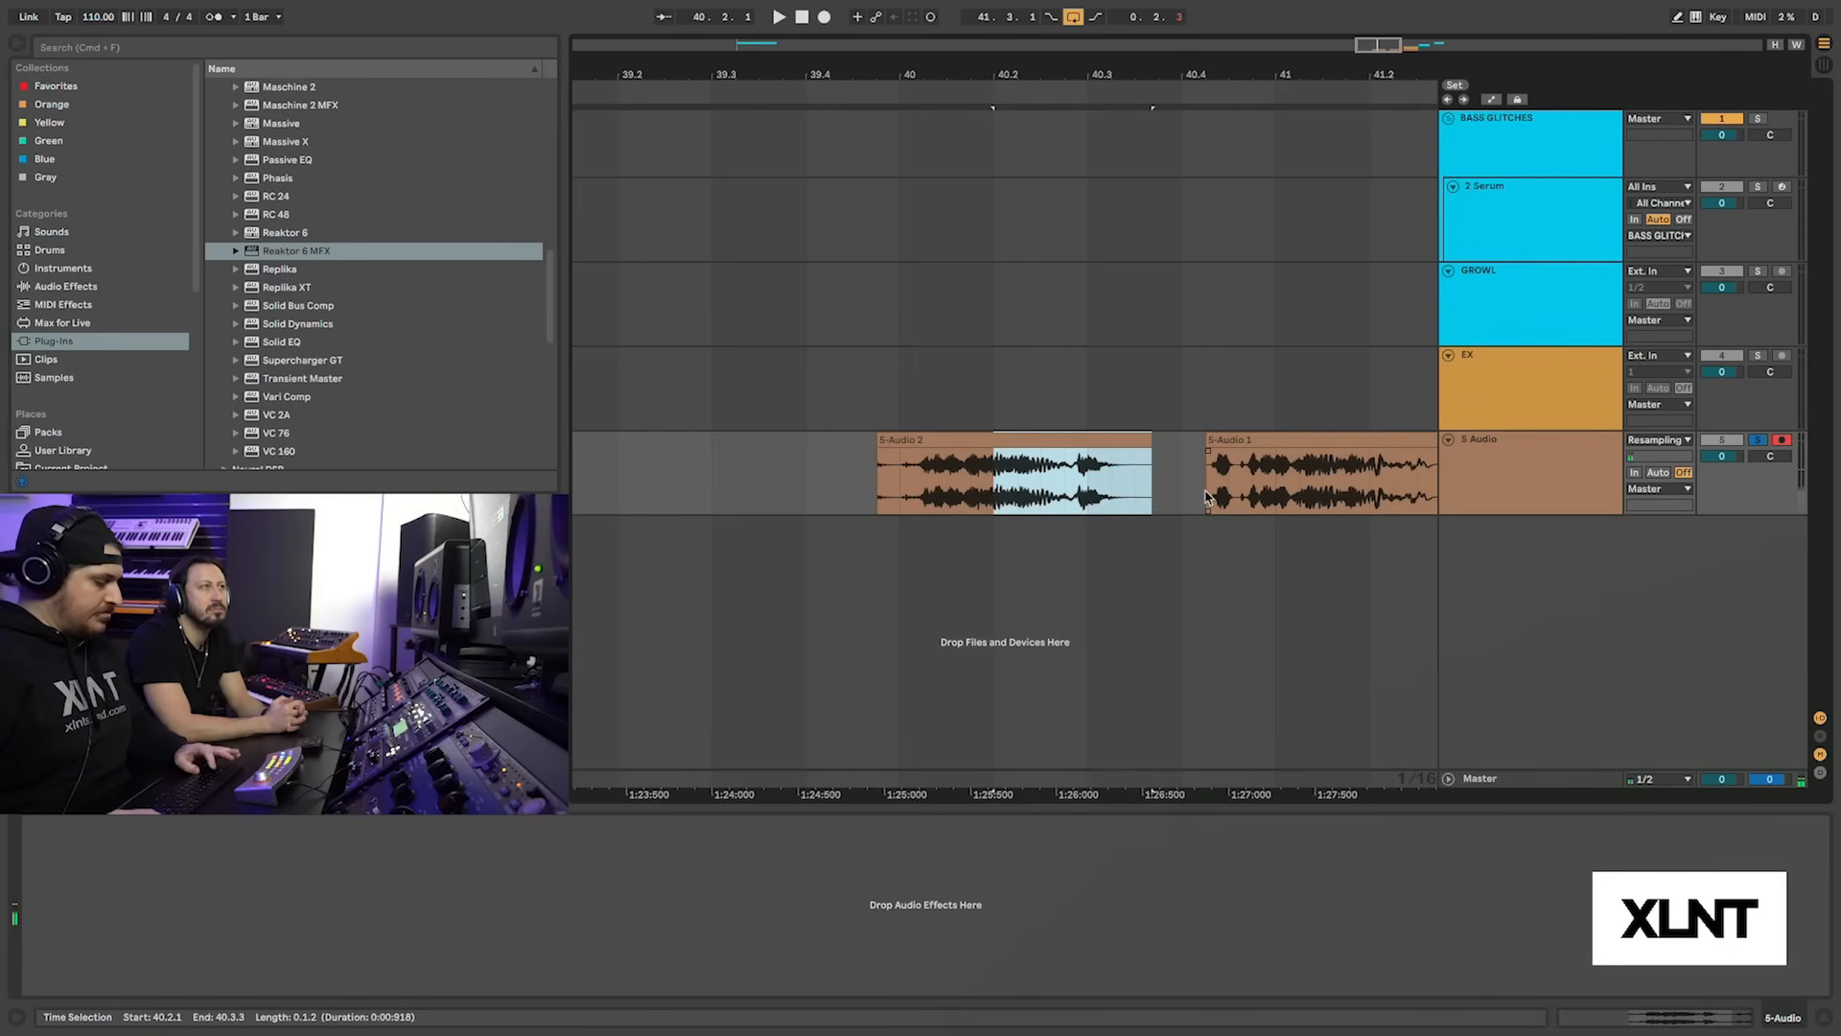
key(super+e)
key(super+t)
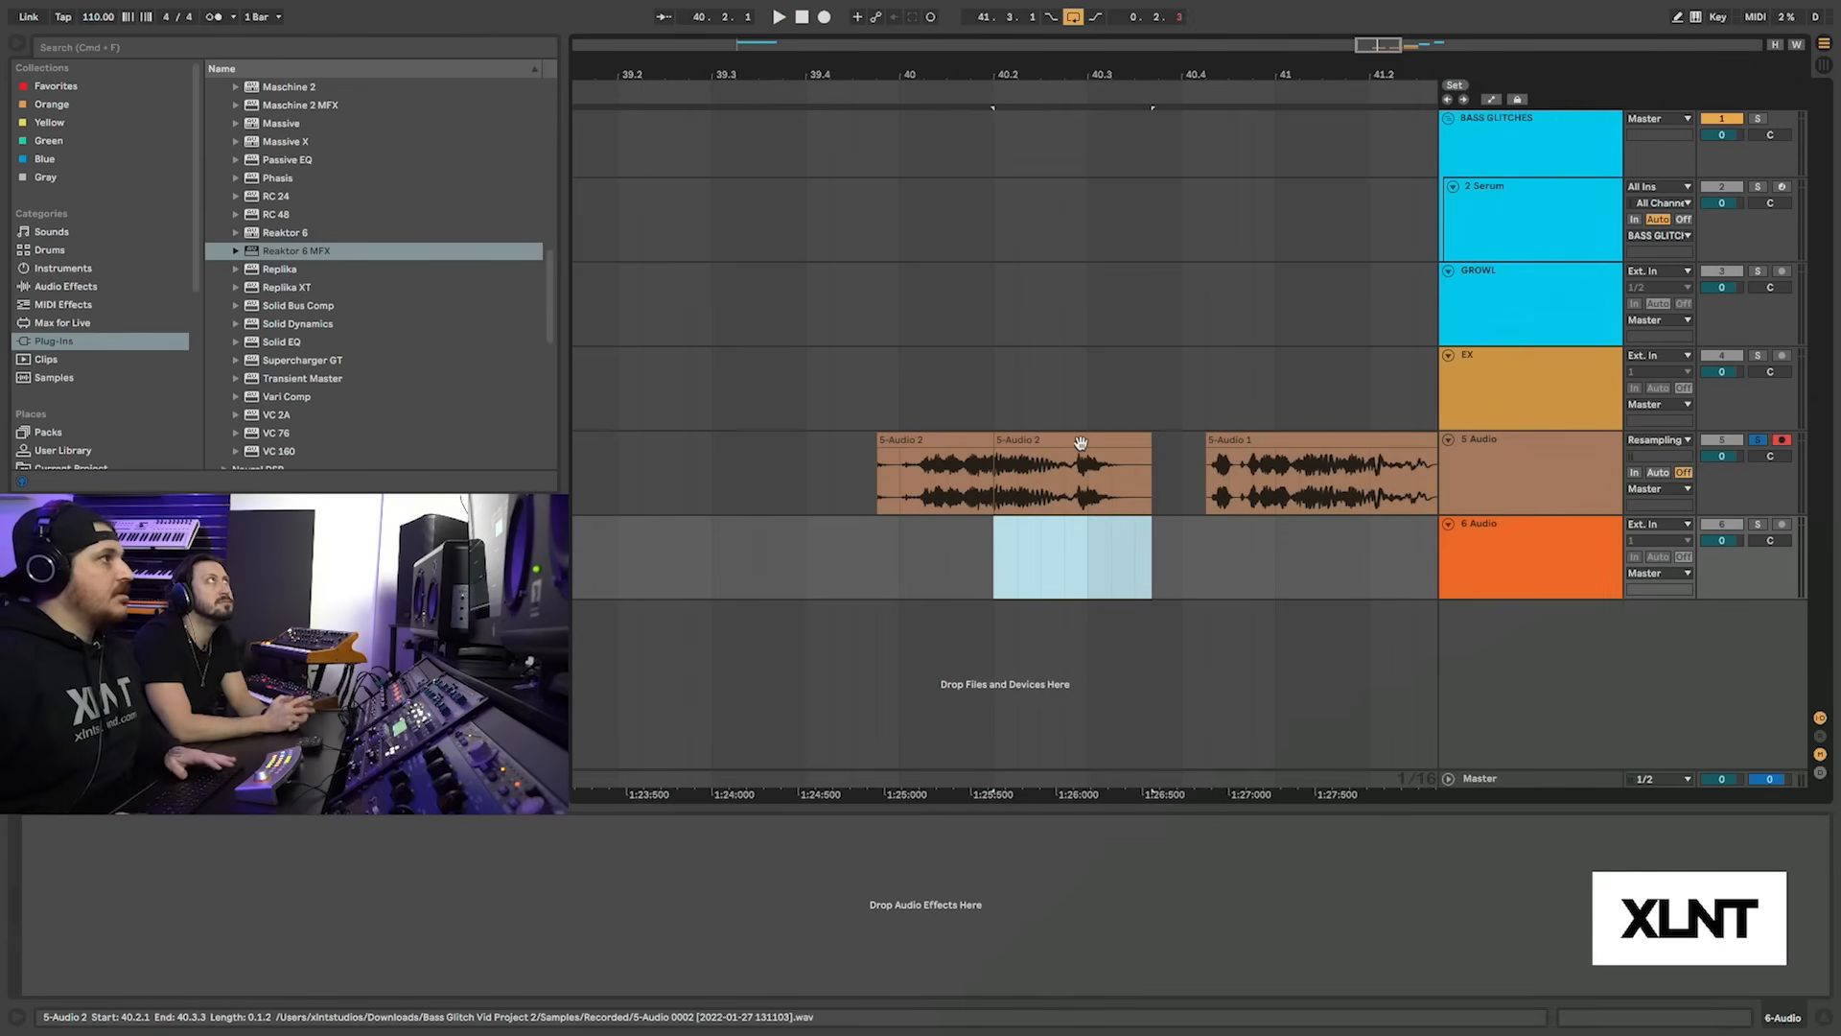
drag(1066, 440, 1067, 561)
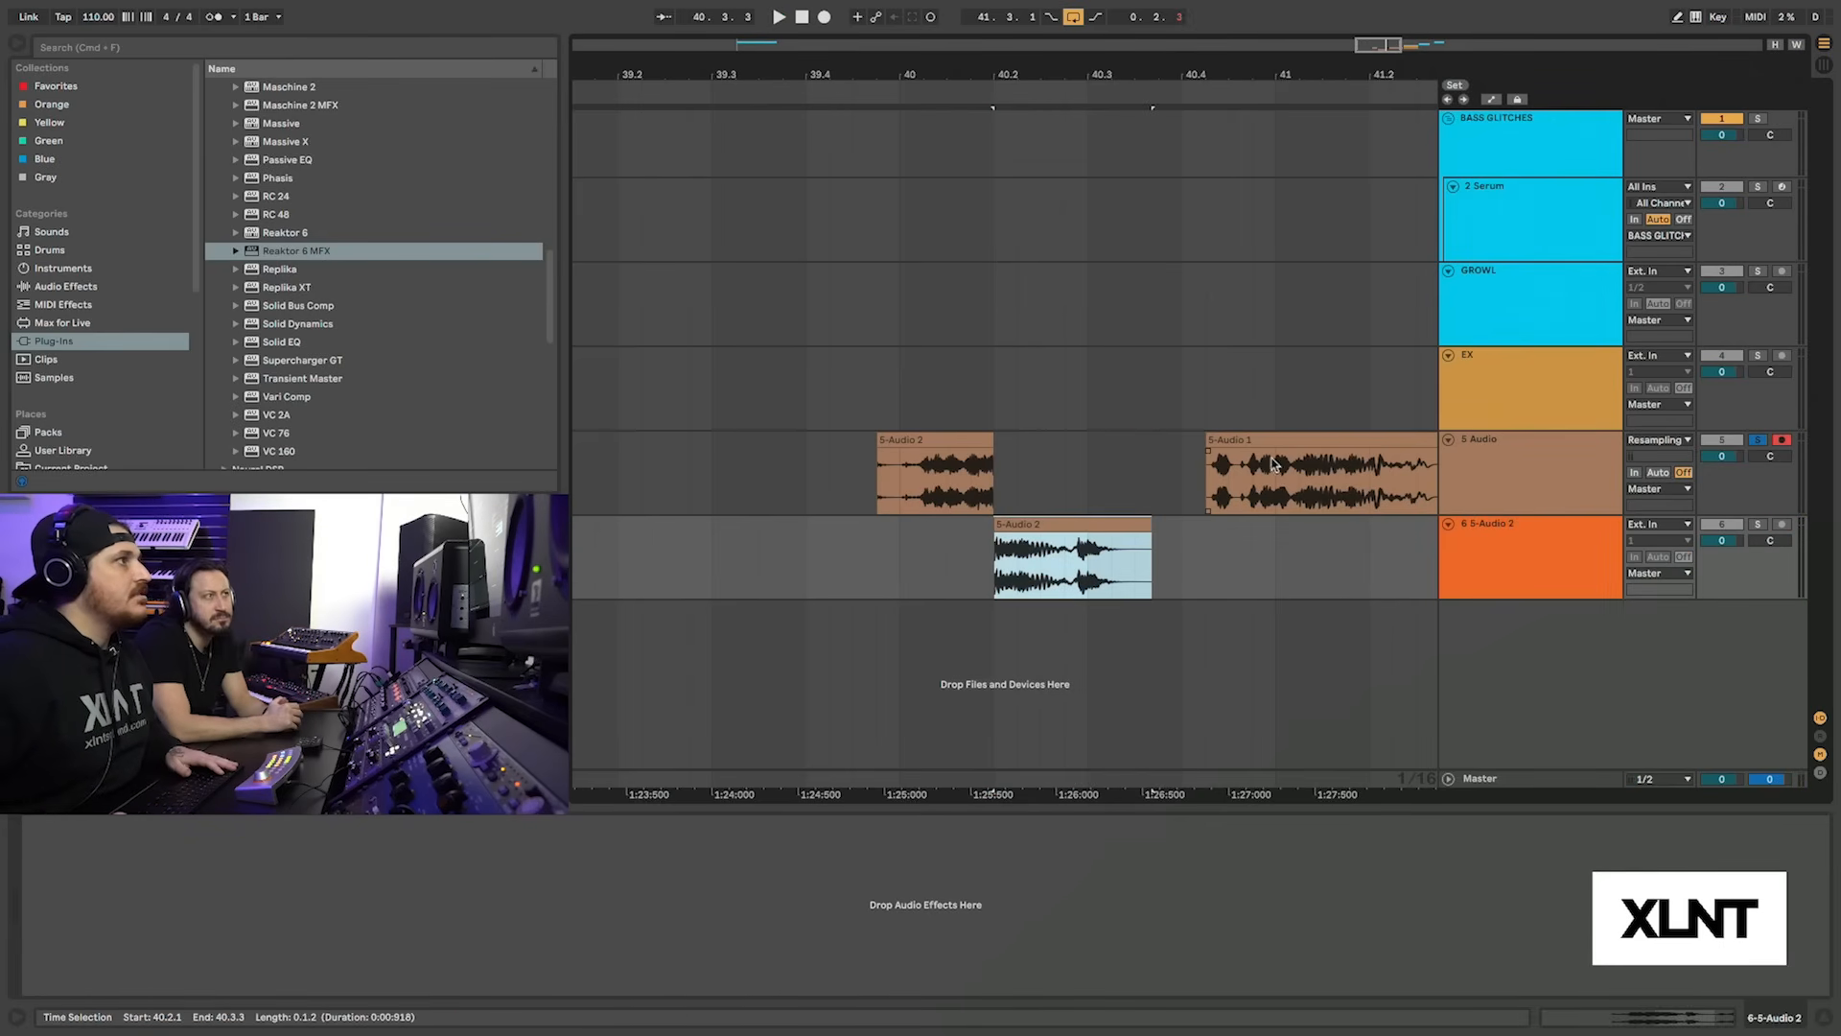
Audition the first take from several start points to find sections worth keeping
click(1212, 491)
key(space)
drag(1212, 491, 1372, 492)
key(space)
key(space)
click(1244, 492)
key(space)
key(space)
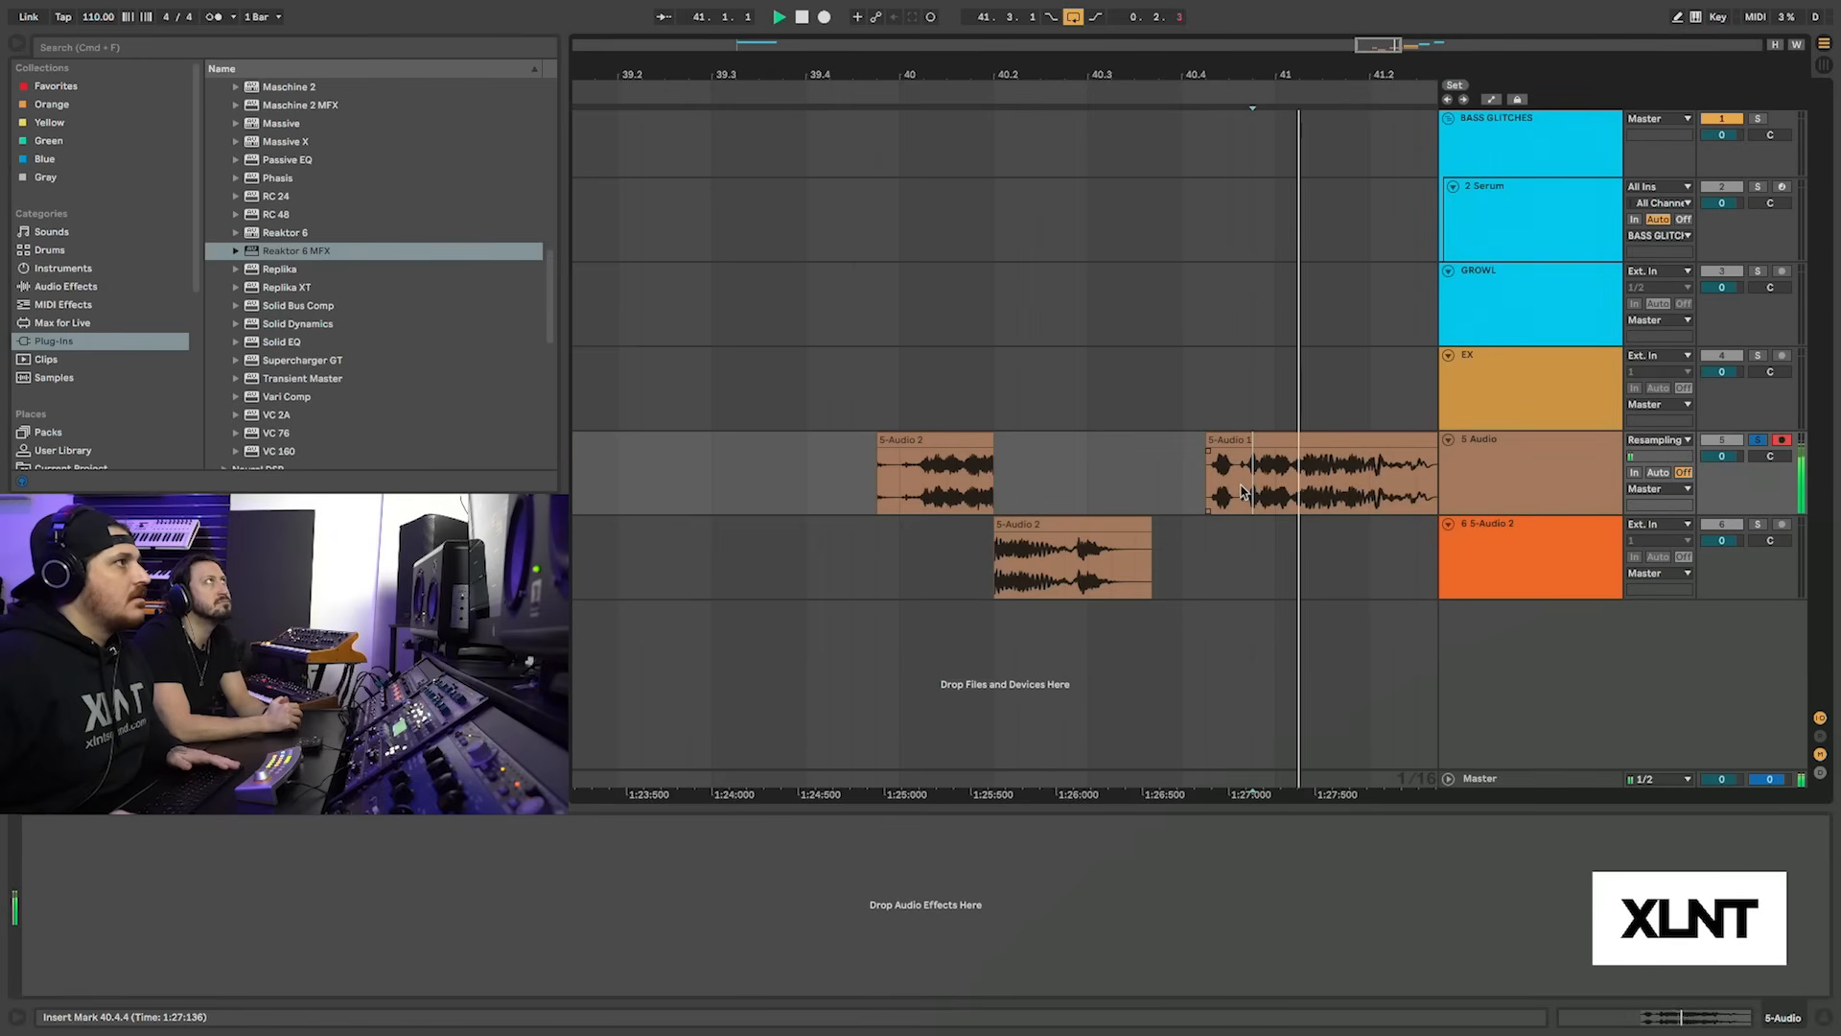
key(space)
key(space)
Copy two sections of the first take and a short section of take 4 to the new track, placing the short one at 41.3.1
drag(1247, 492, 1216, 533)
key(space)
key(space)
key(space)
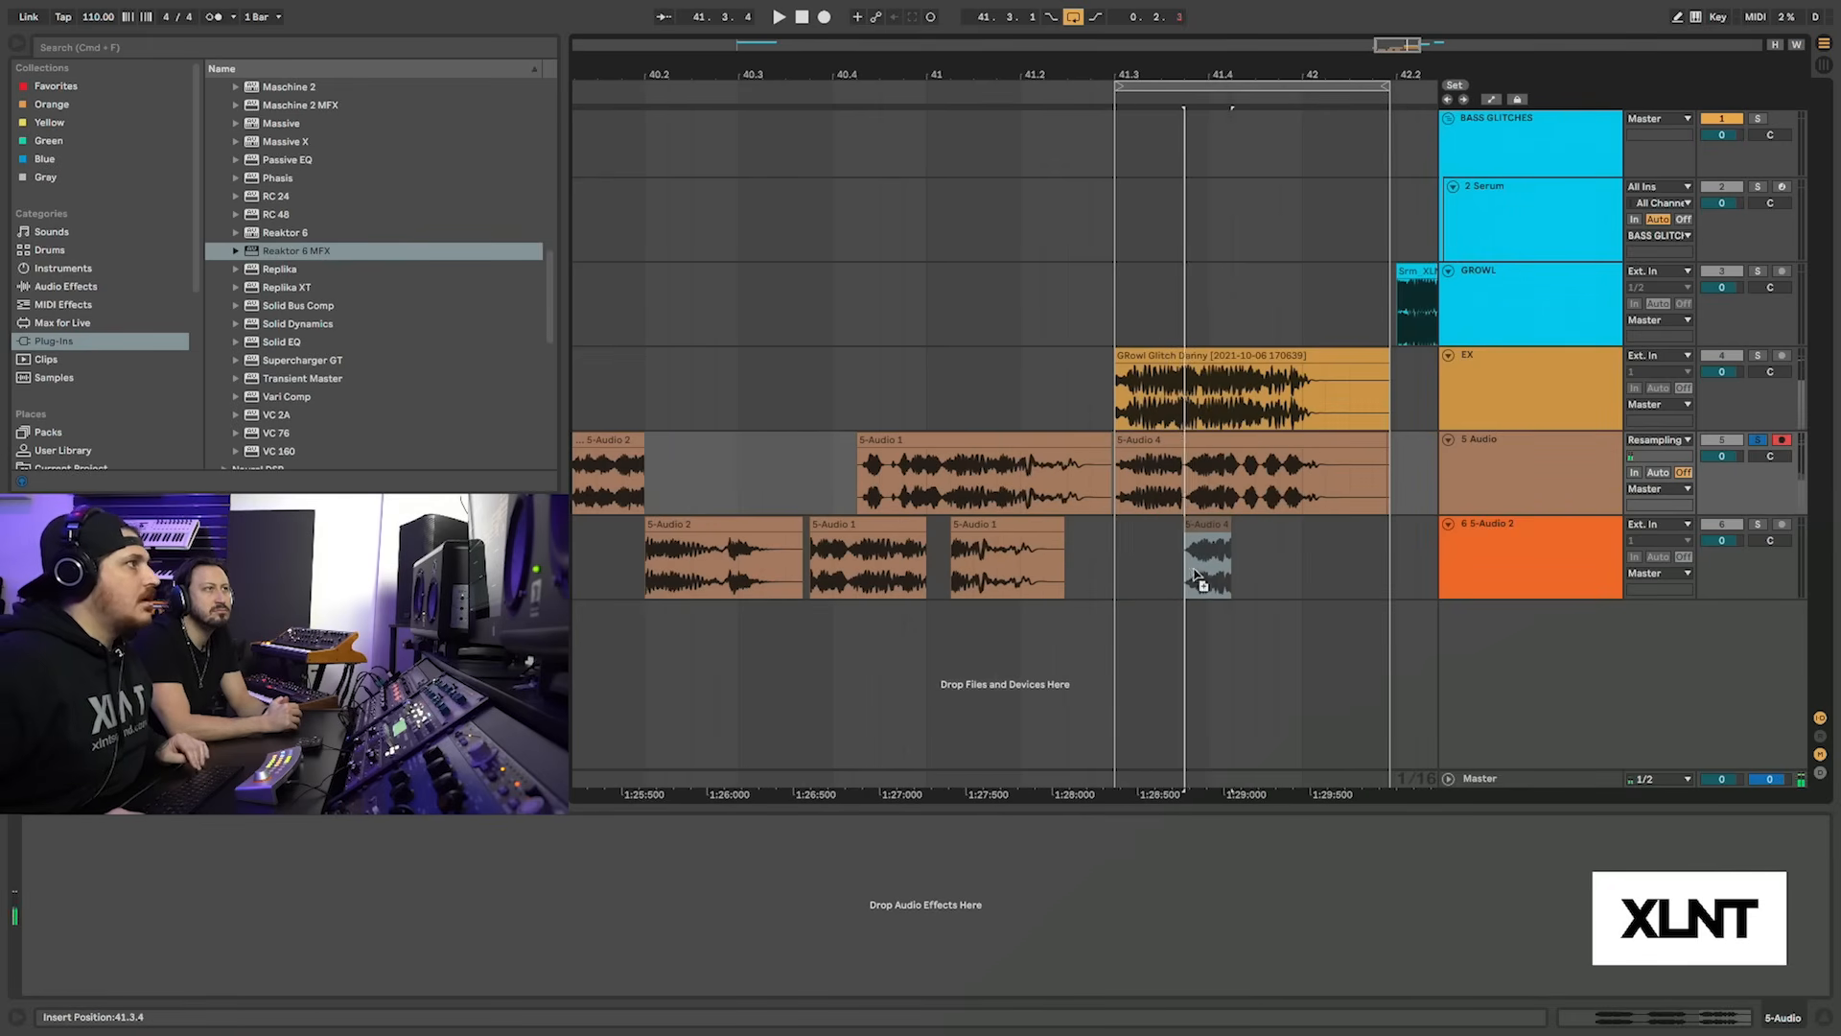
drag(1201, 574, 1133, 575)
Move the second take's section to 42.3.2 and reposition the take 1 and take 4 sections beside it on the new track
drag(1020, 58, 1066, 72)
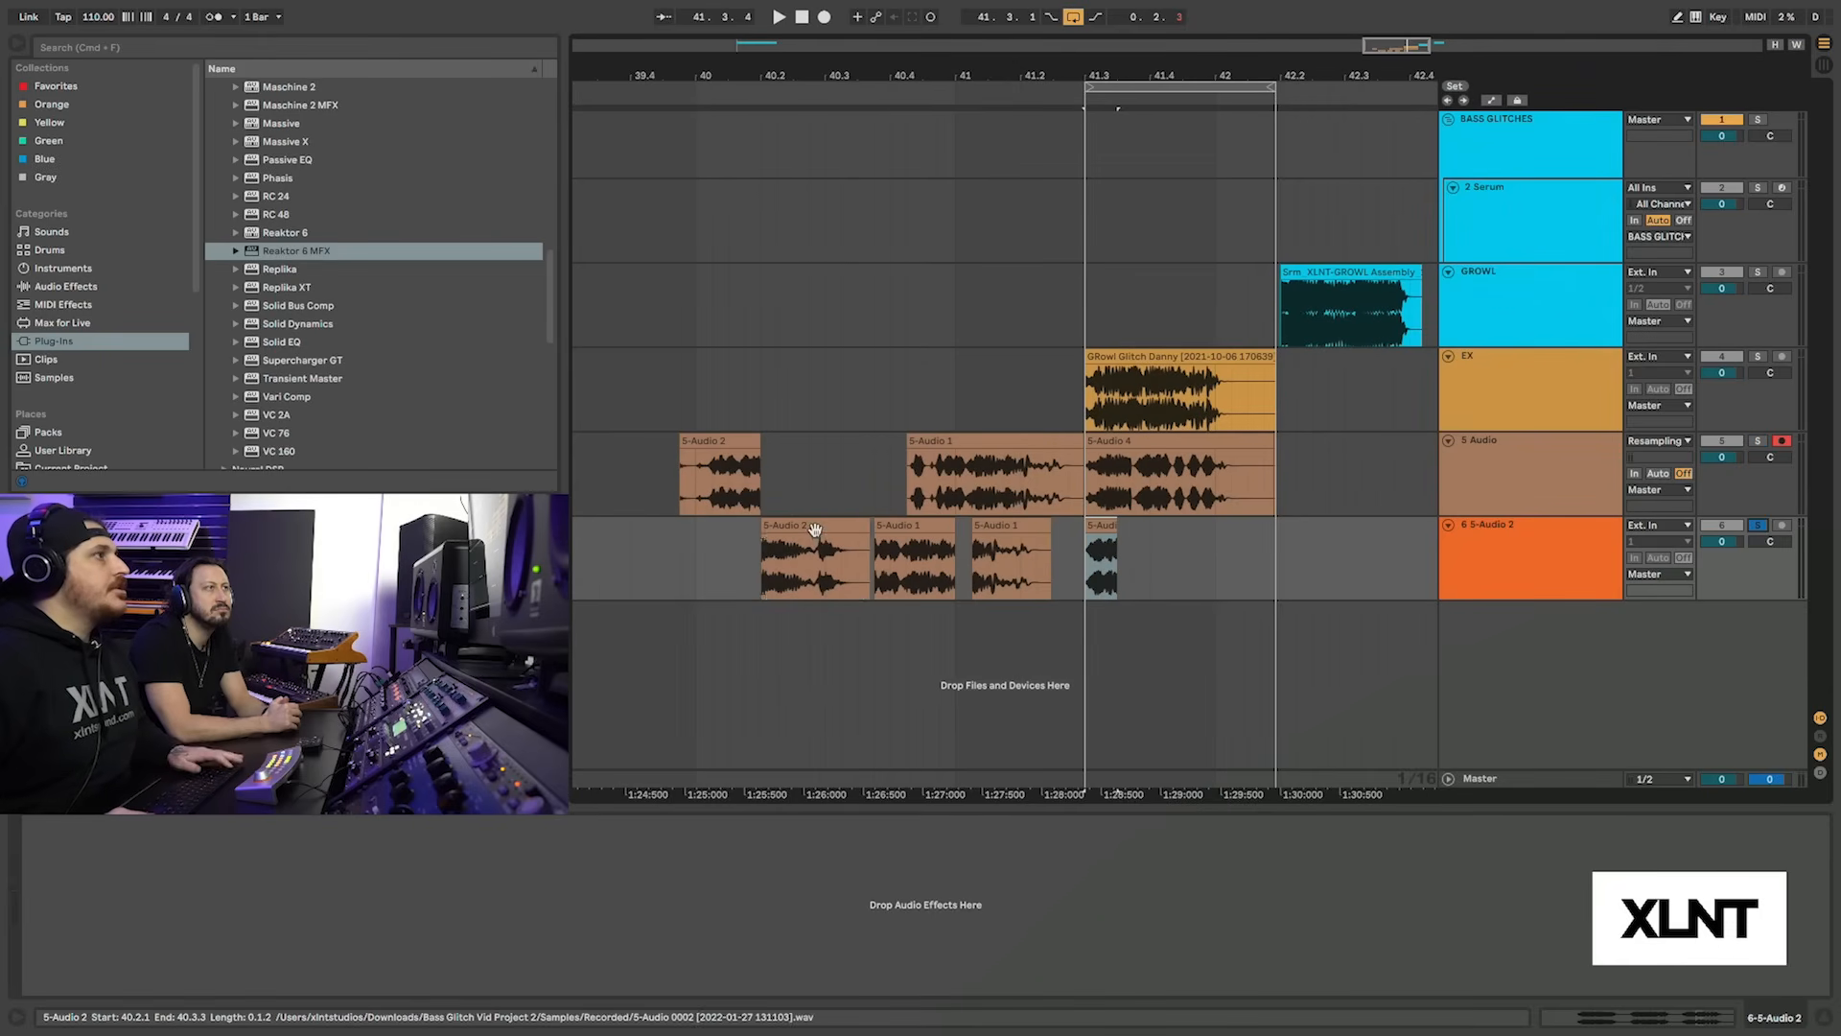
drag(848, 556, 1389, 566)
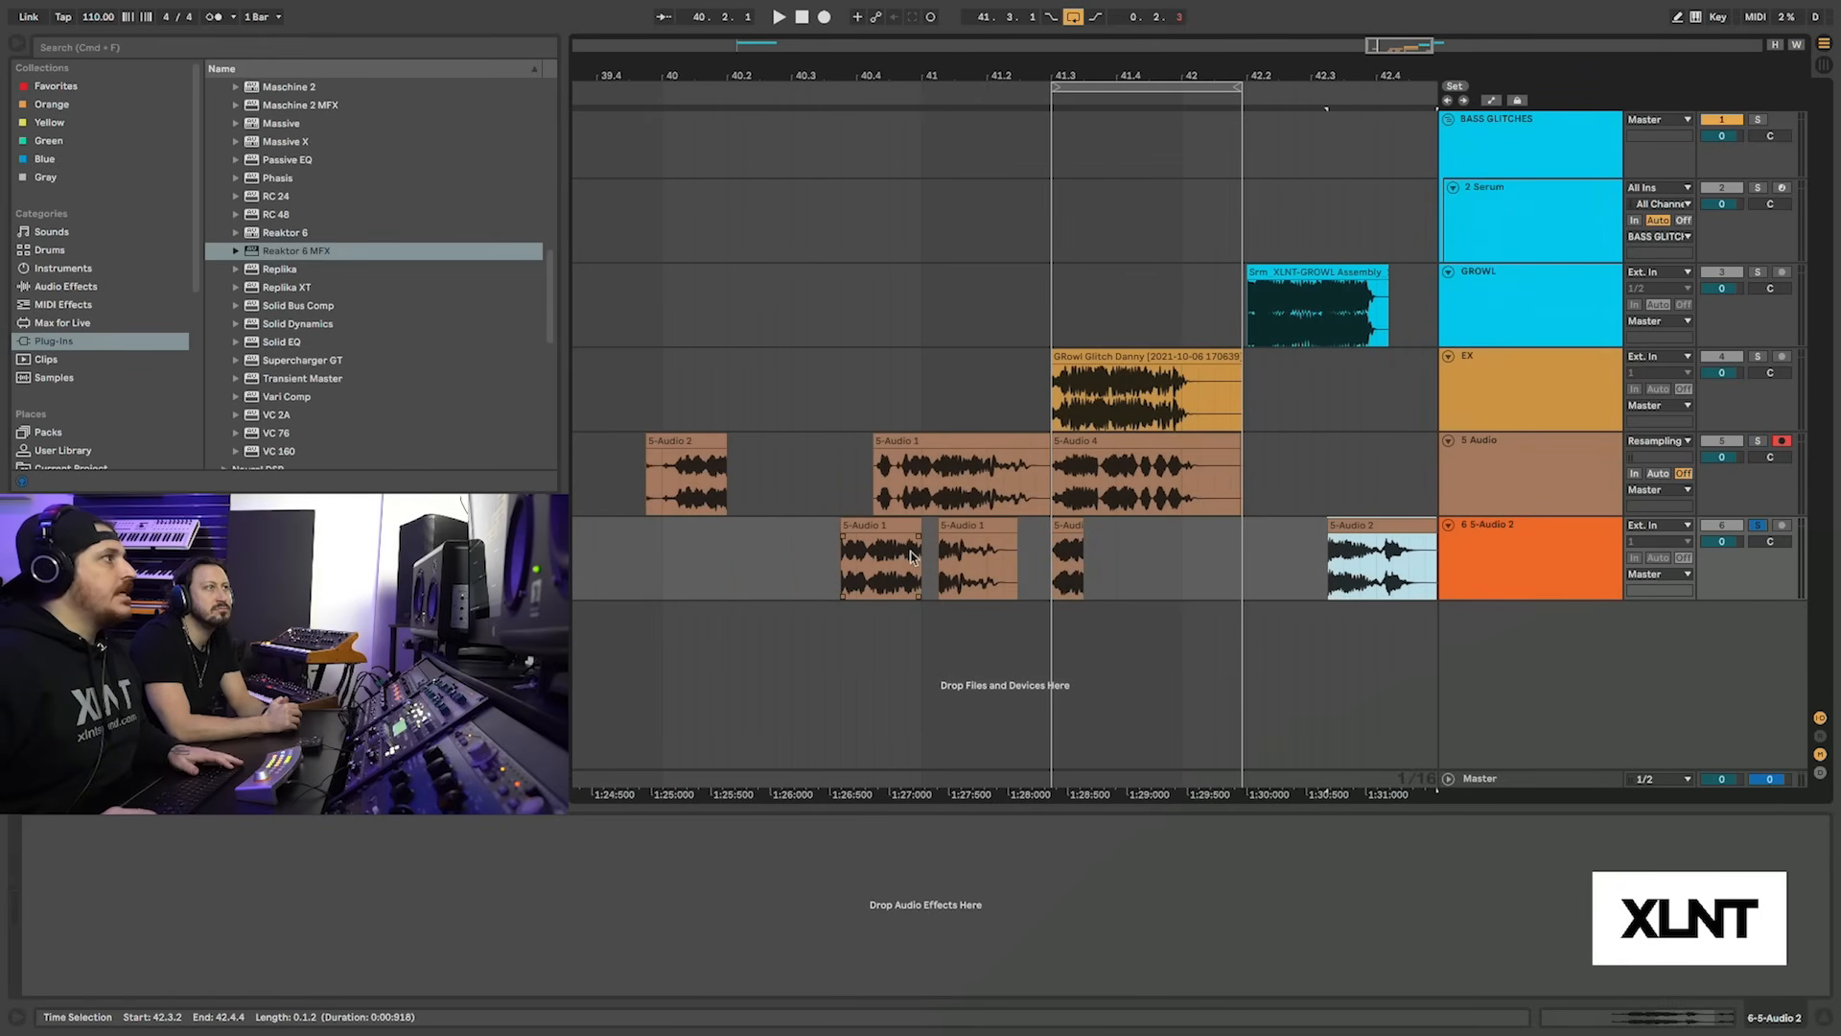
drag(911, 520, 1203, 528)
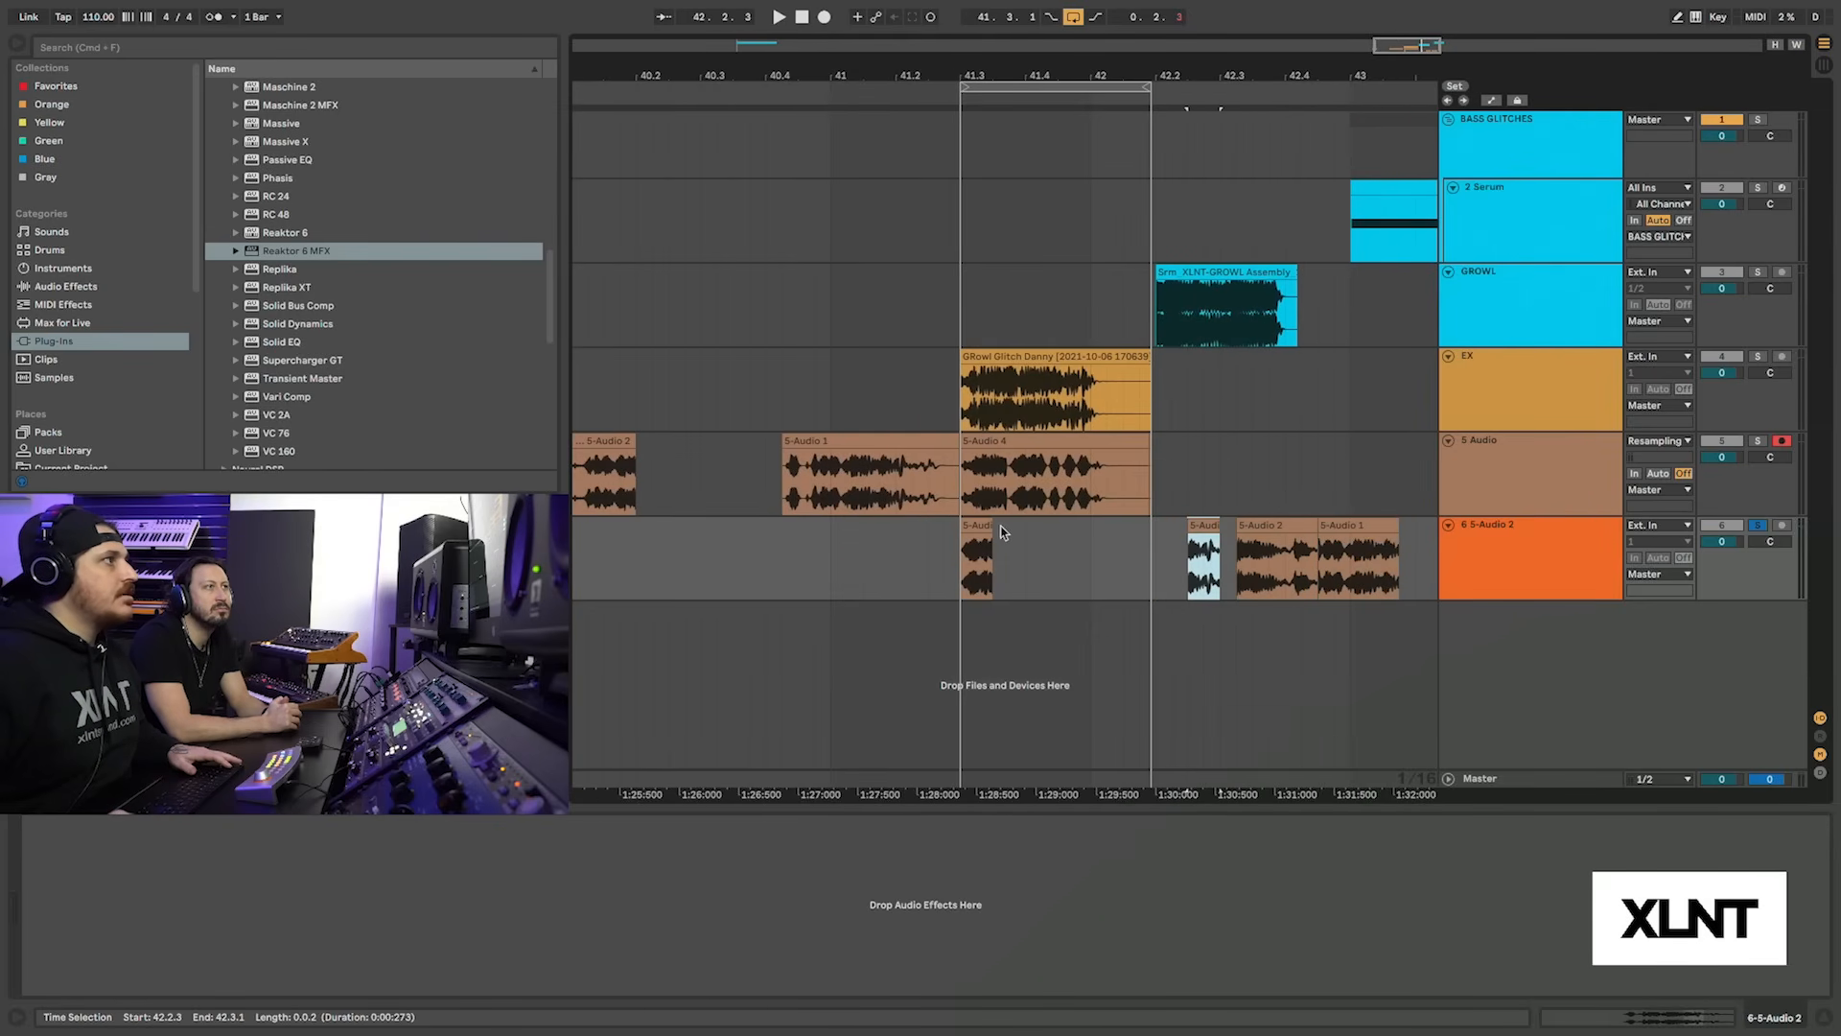
click(971, 526)
drag(972, 527, 1339, 528)
Put the longer take 1 section in front of the other pieces, move the sequence to 43.1.1, and audition it
key(space)
click(1240, 526)
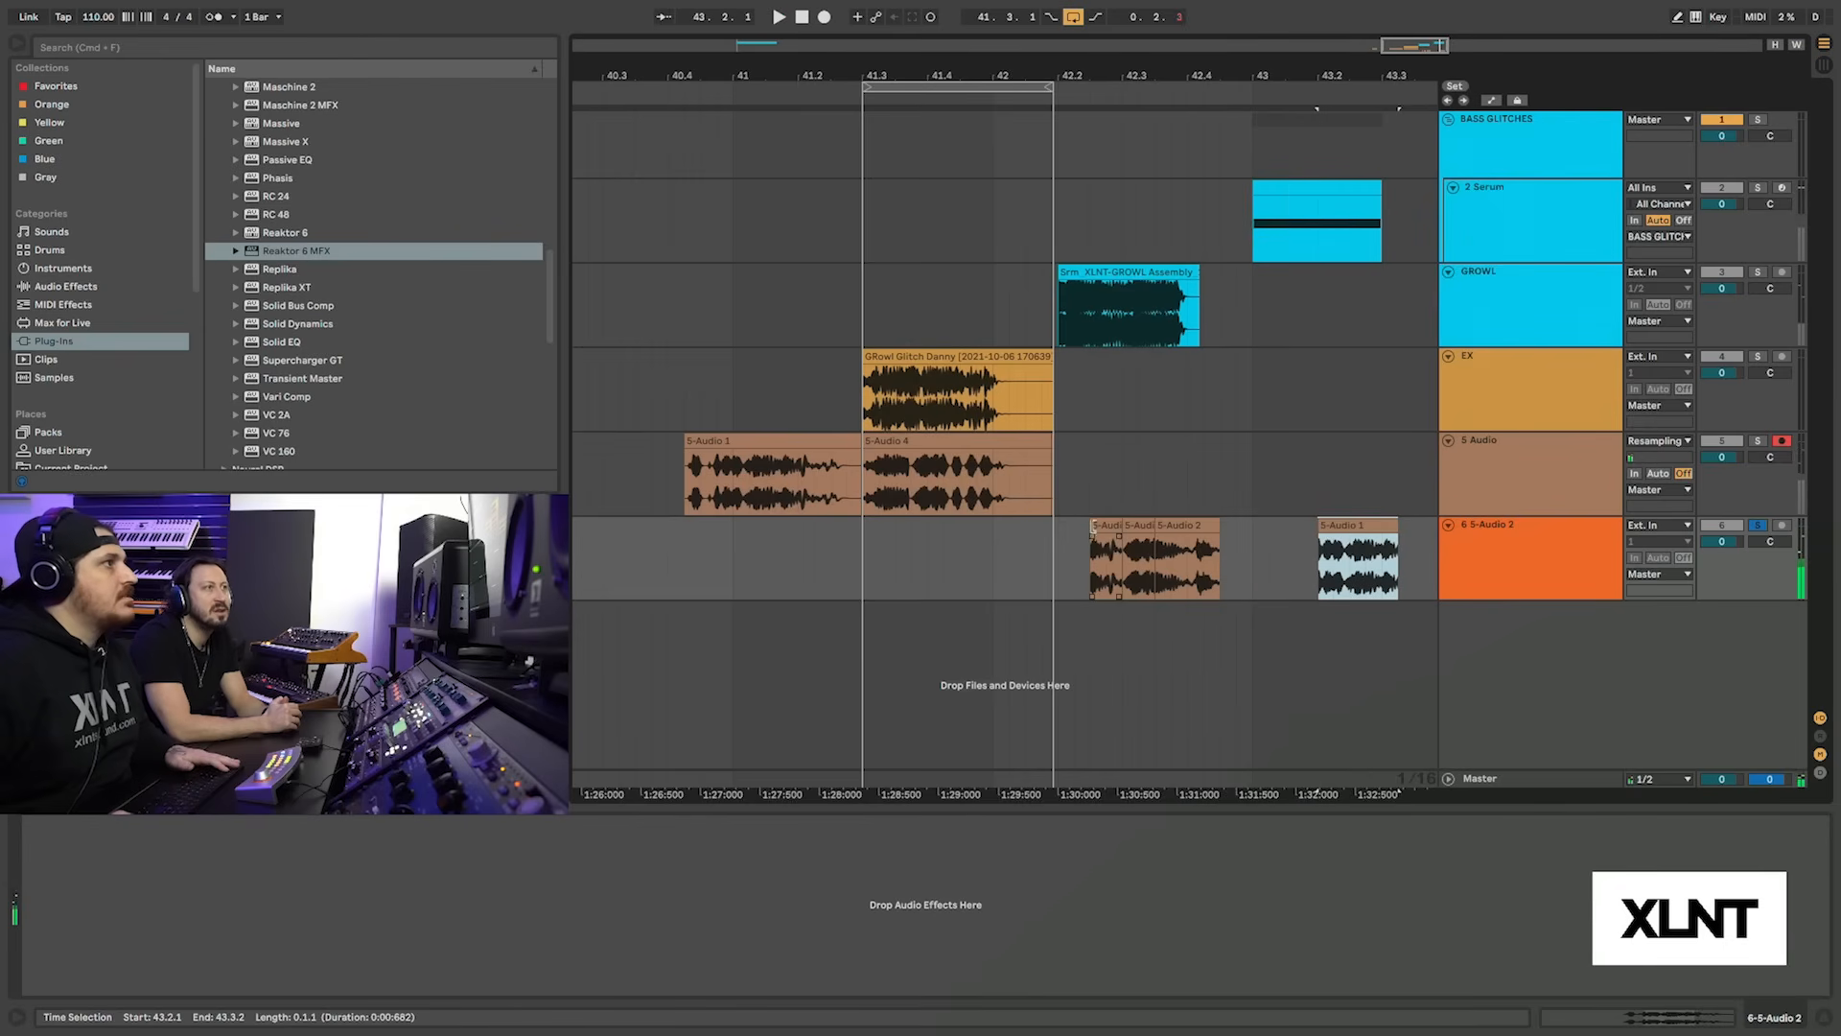
click(1100, 527)
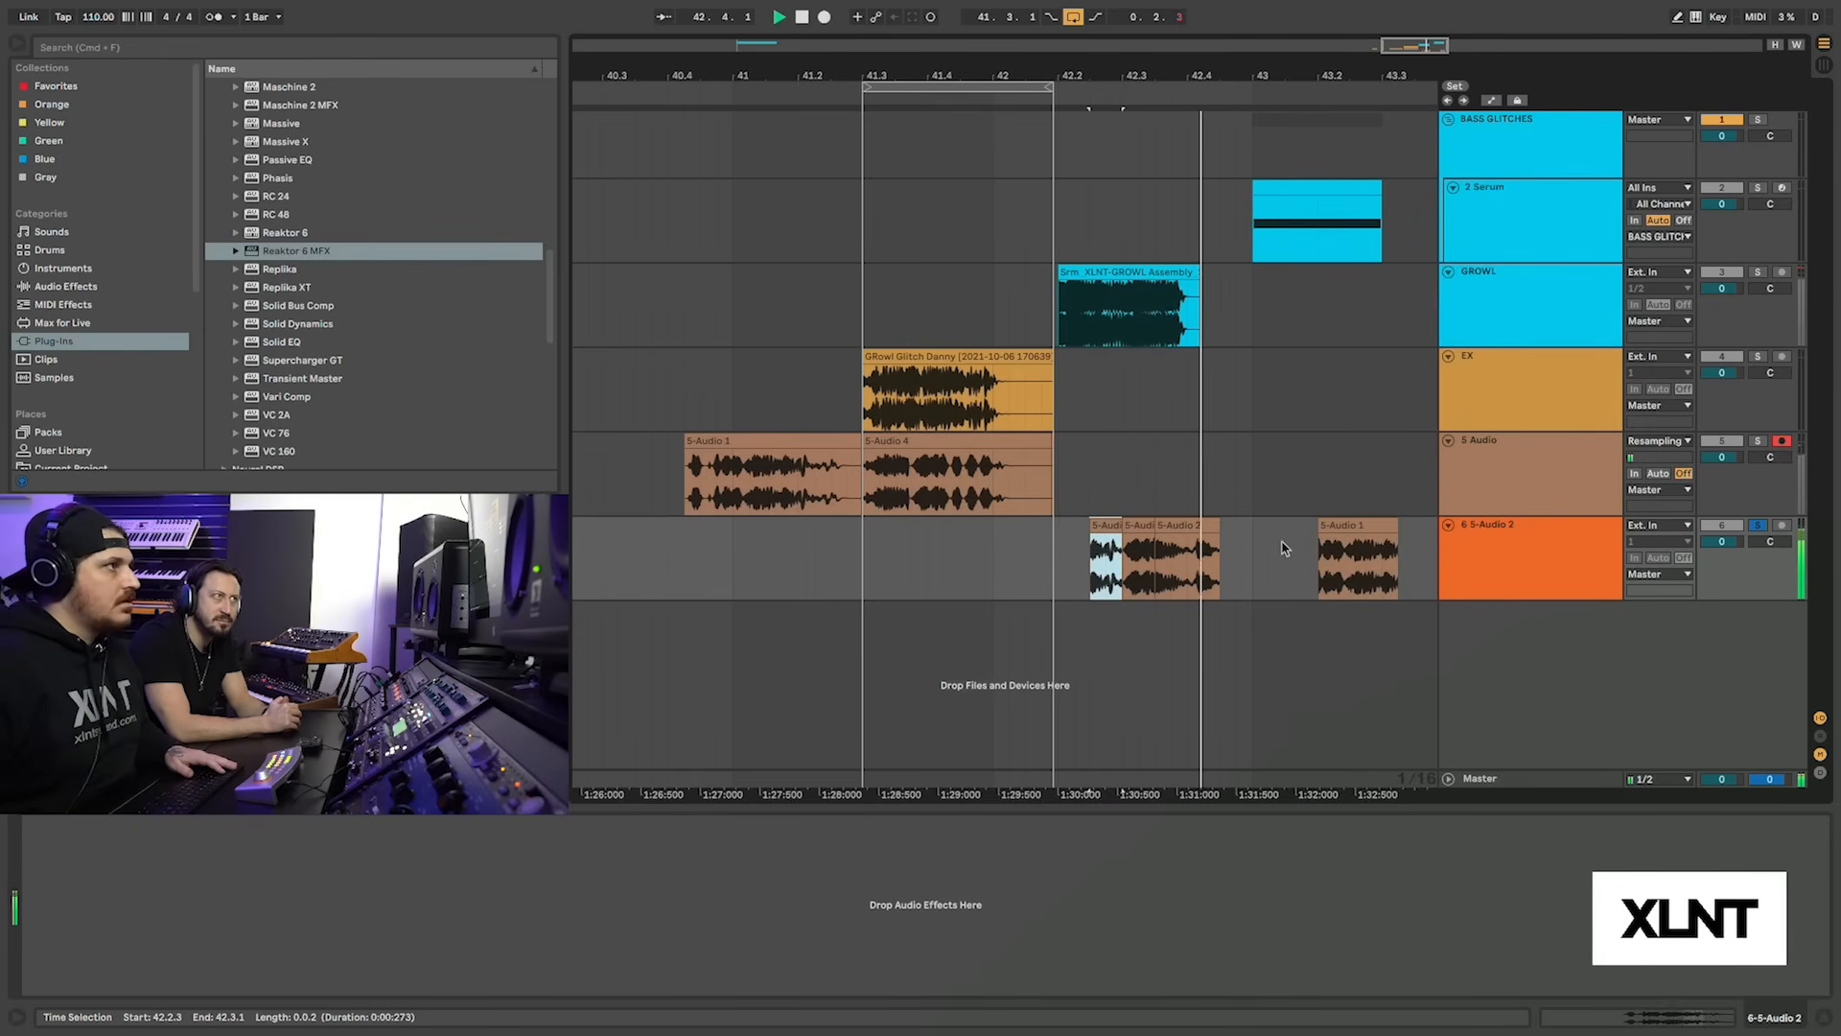
drag(1333, 552, 1045, 558)
key(space)
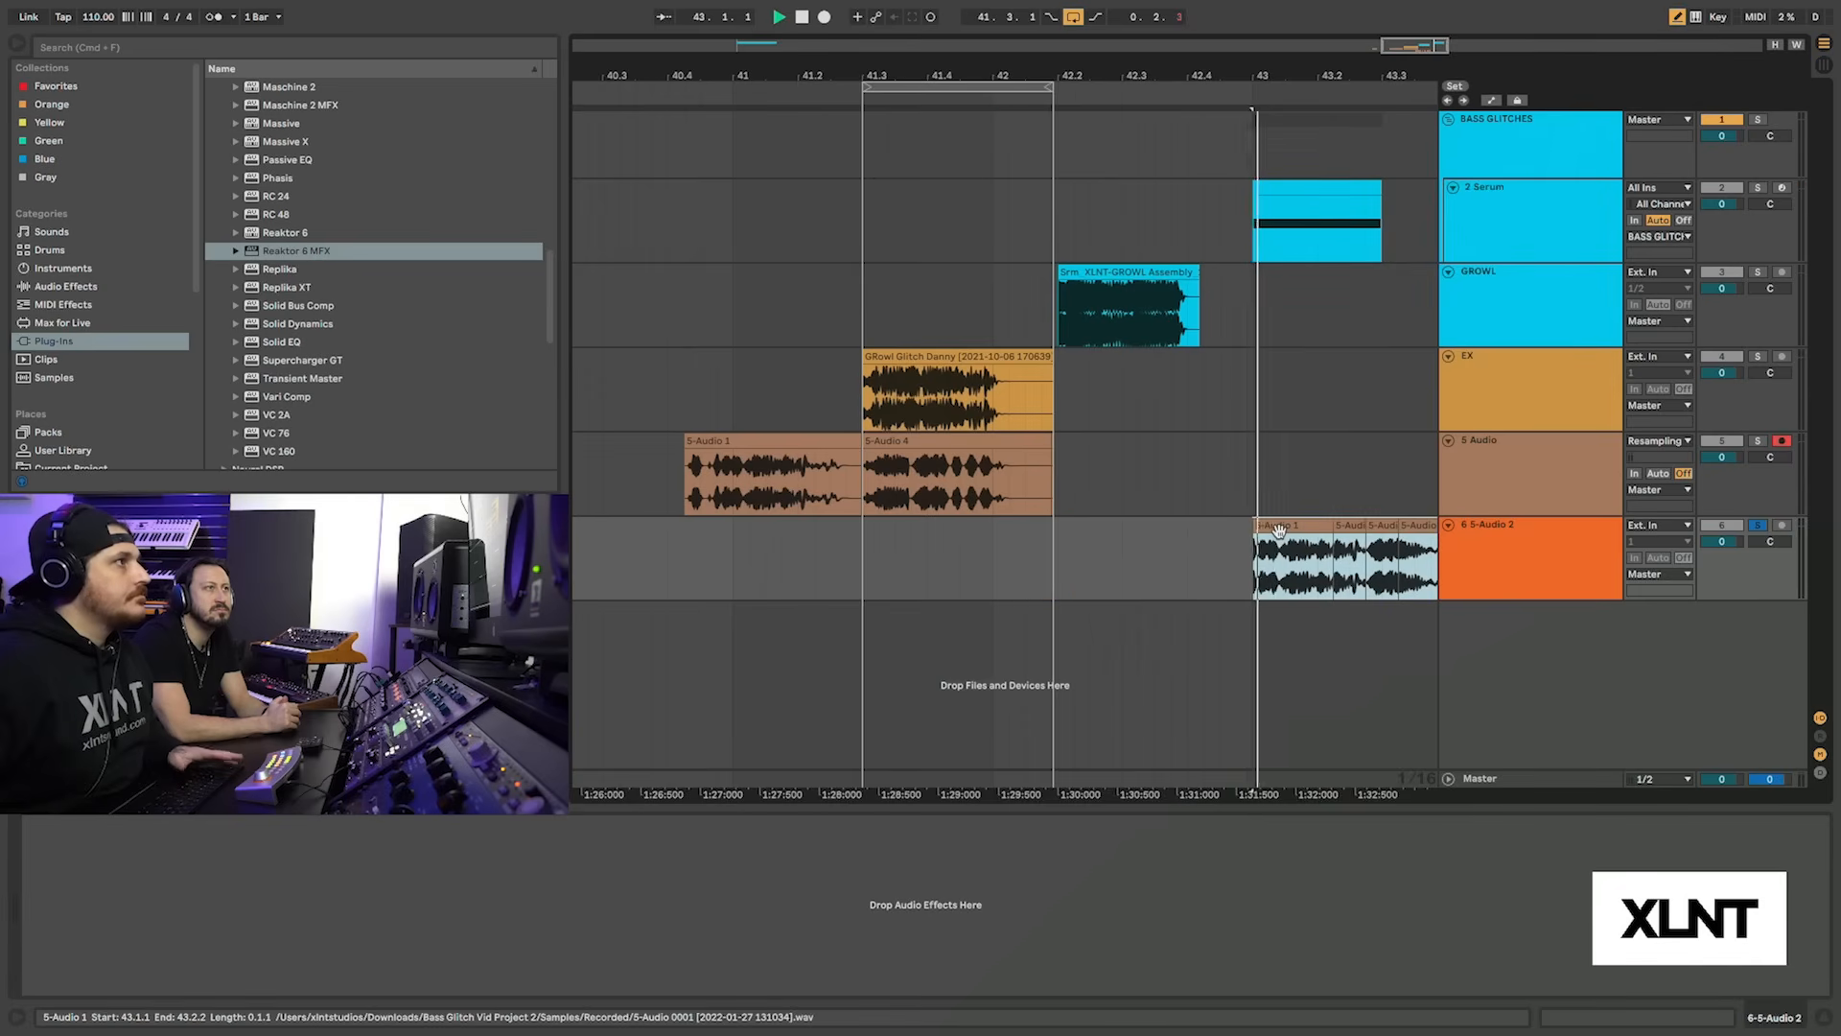
scroll(1278, 532, right, 5)
key(space)
key(space)
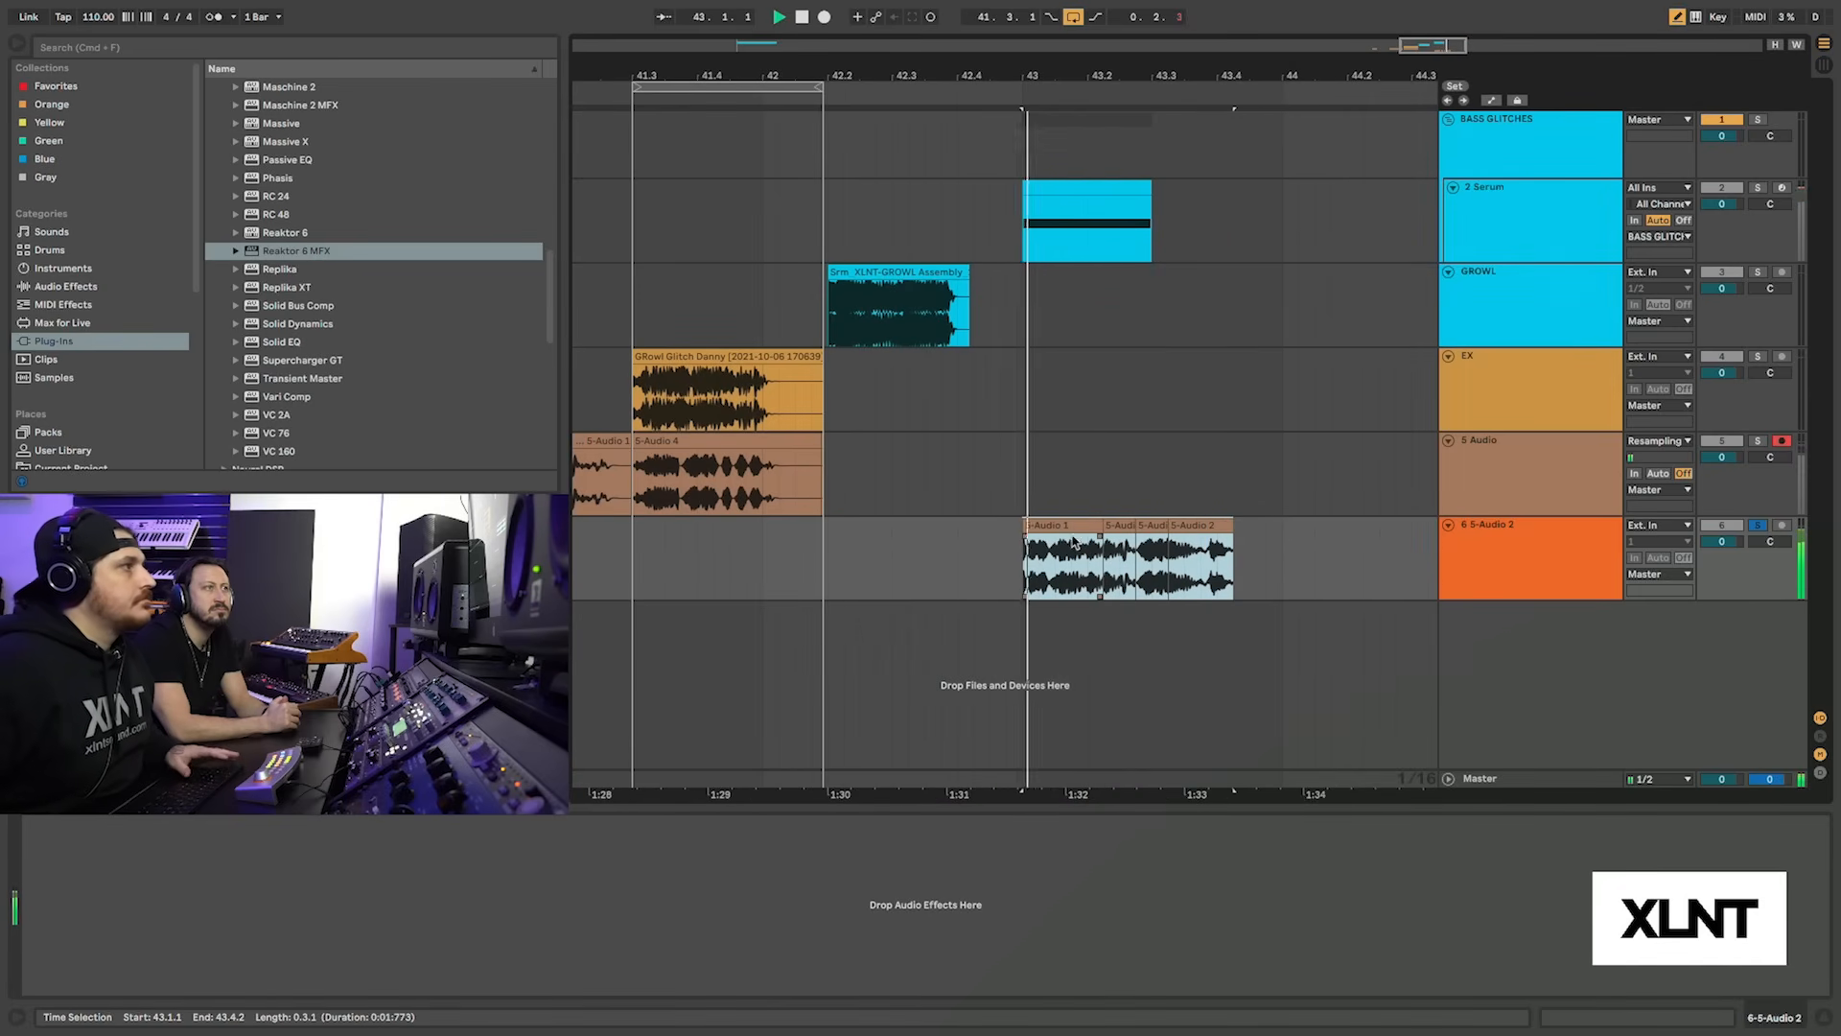
Trim the sequence's first piece to start at 43.1.4 and consolidate all the pieces into one clip
drag(1022, 532, 1094, 520)
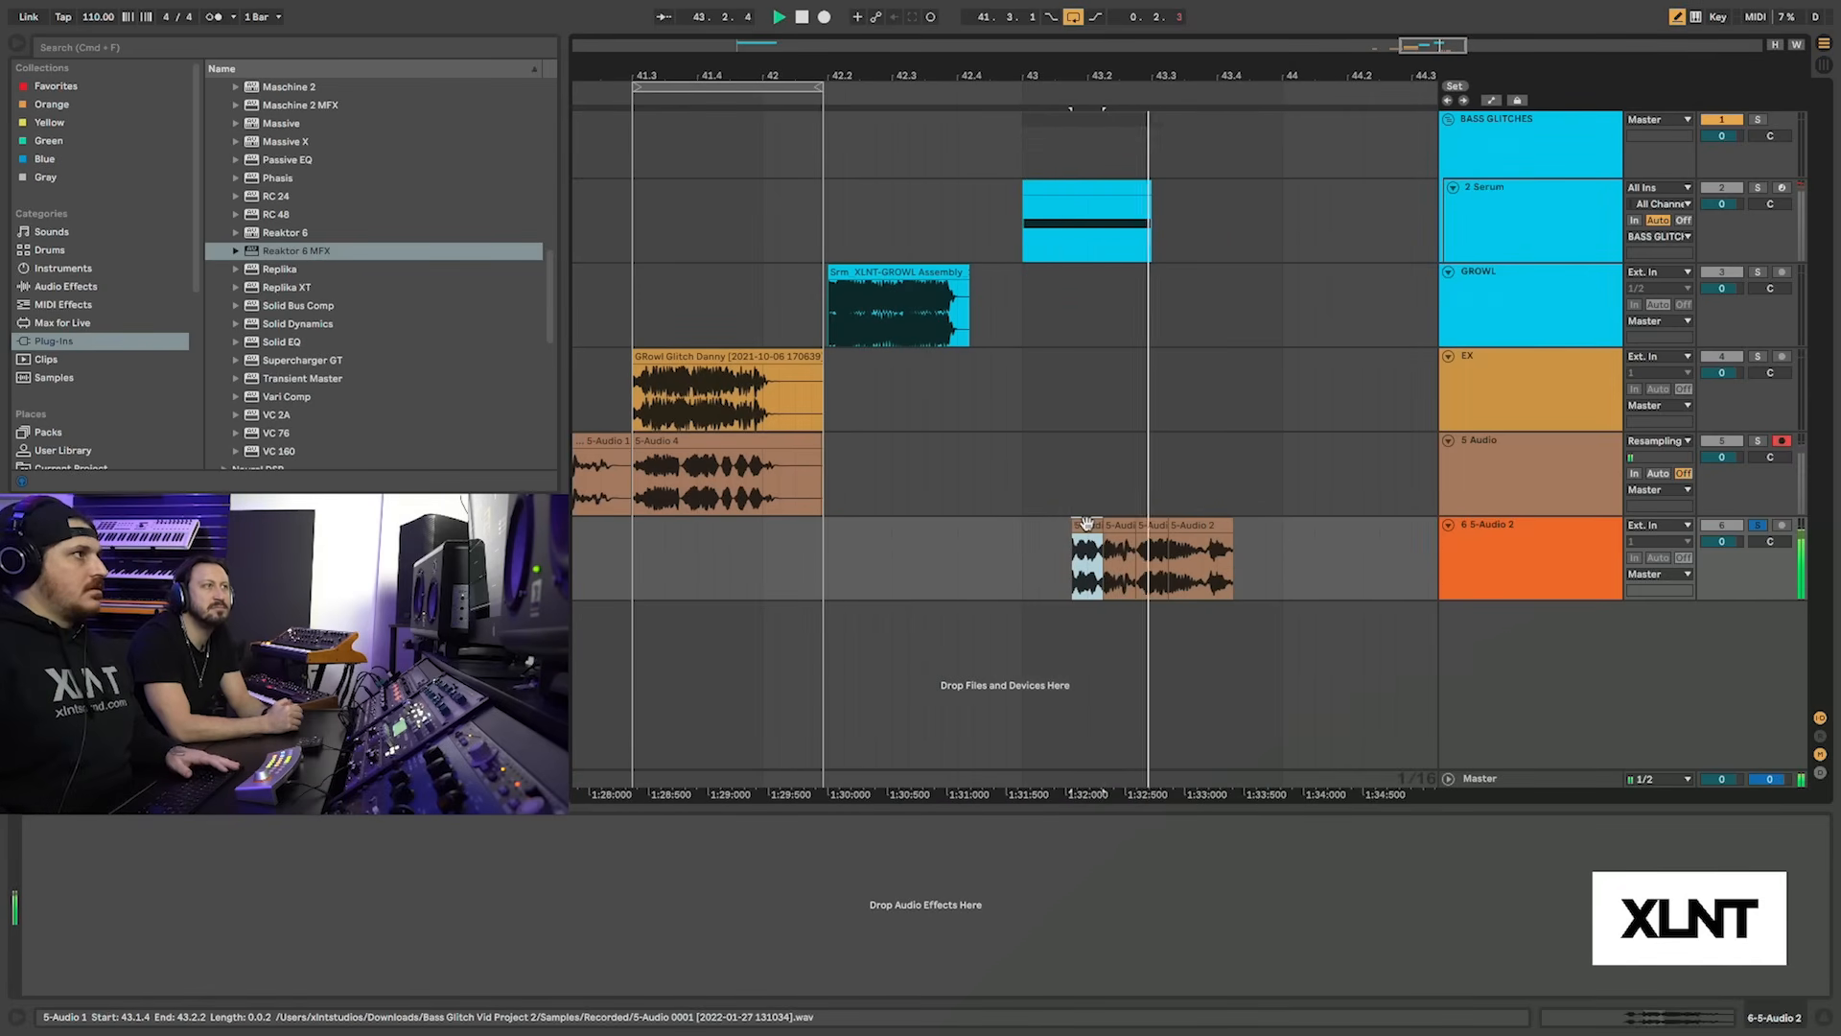
shift+click(1175, 525)
key(space)
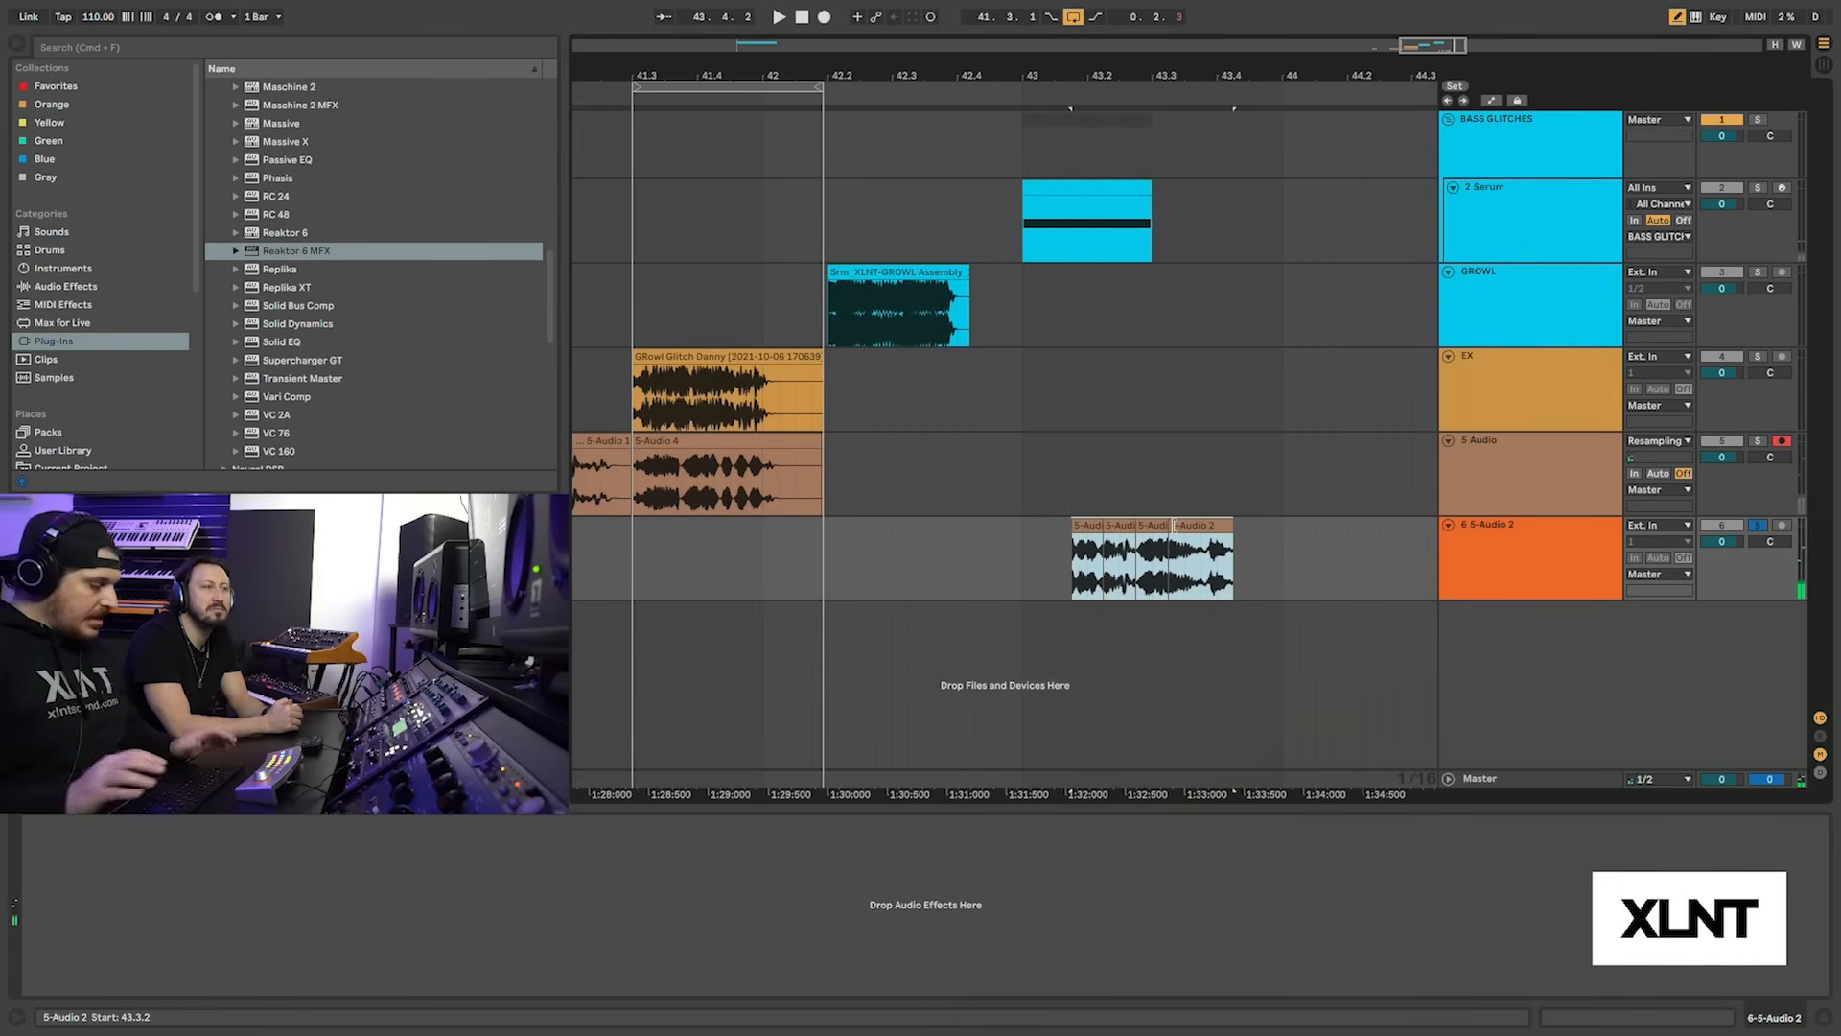
key(super+j)
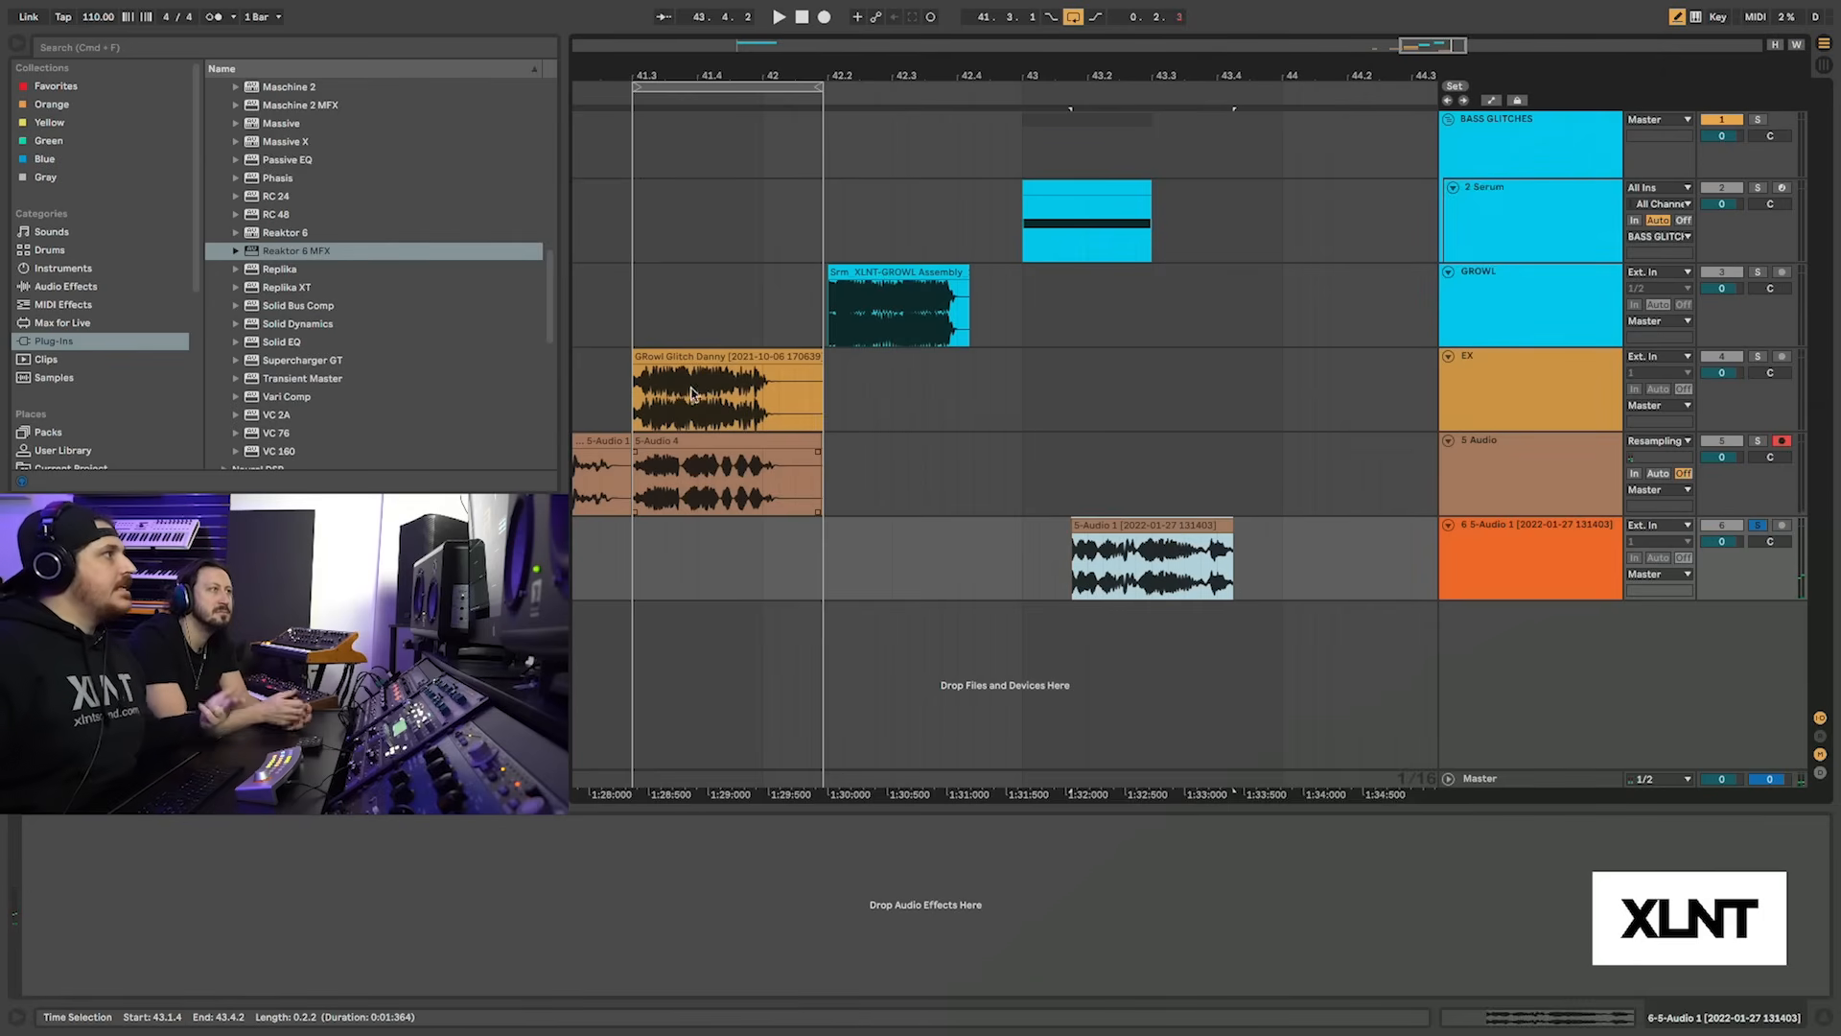
click(692, 393)
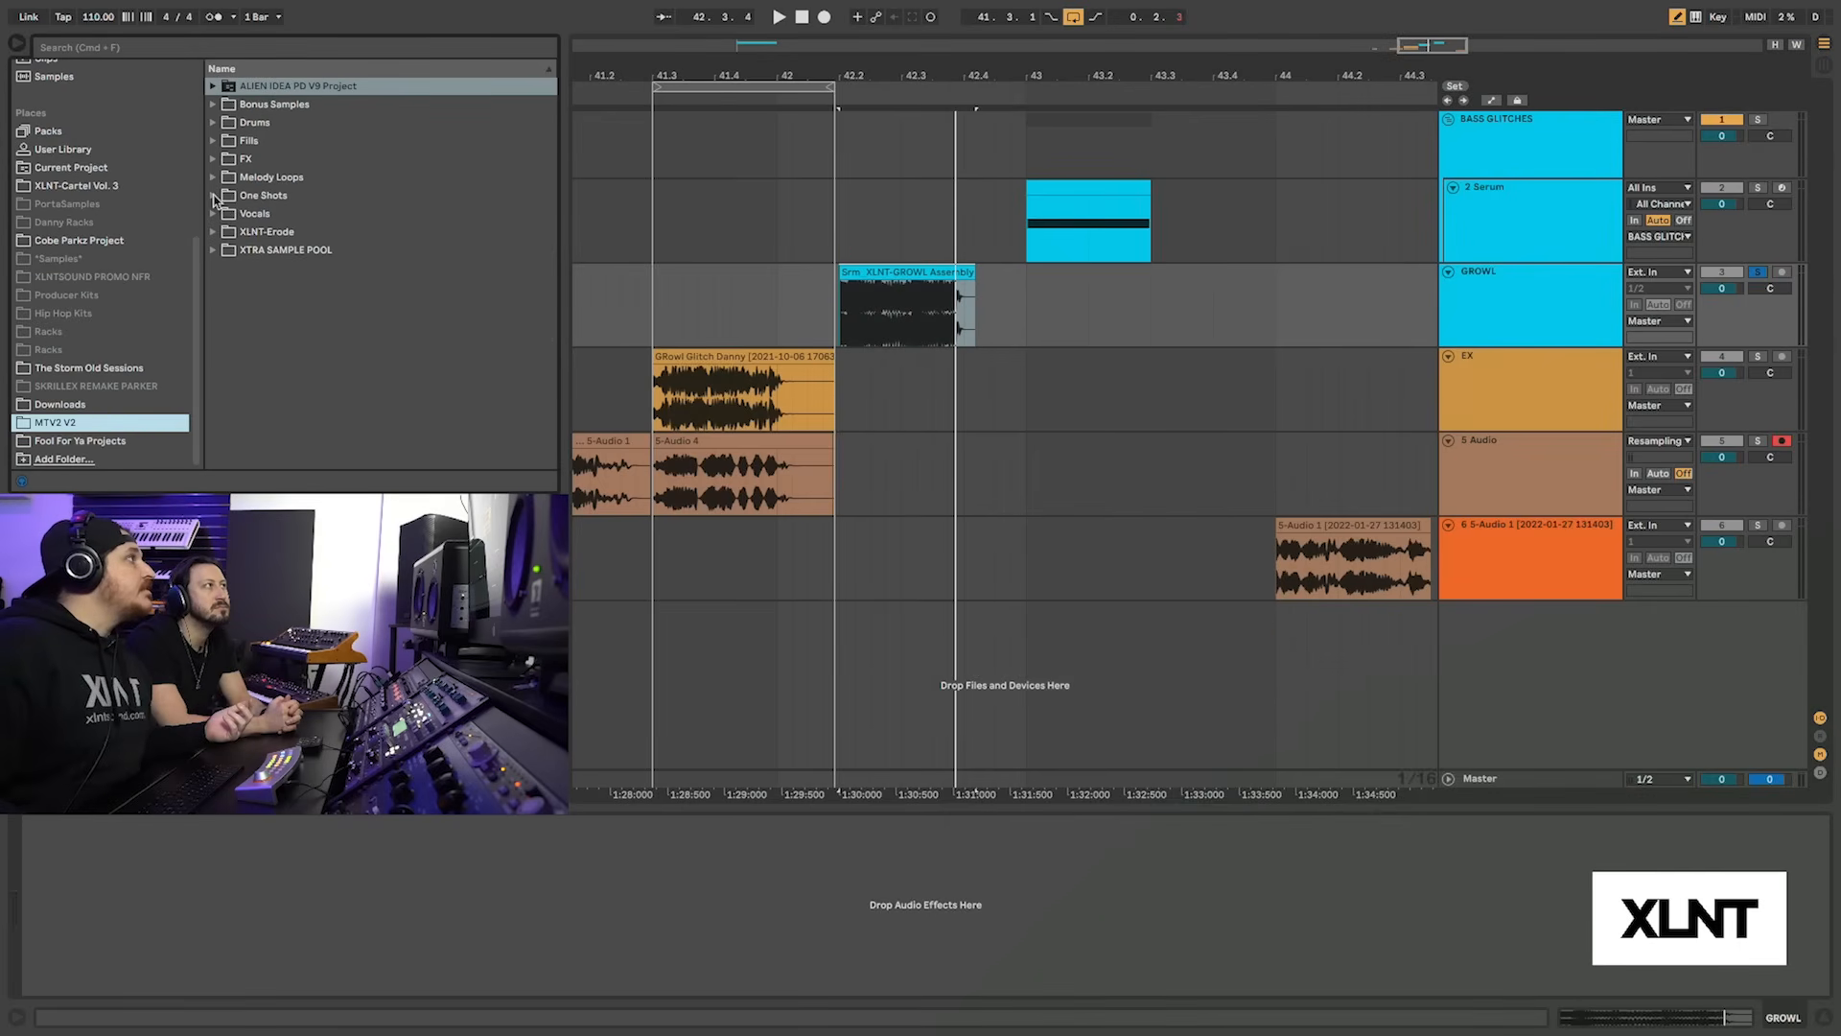
Browse to the Neuros folder inside One Shots and preview its growl one-shots
click(214, 195)
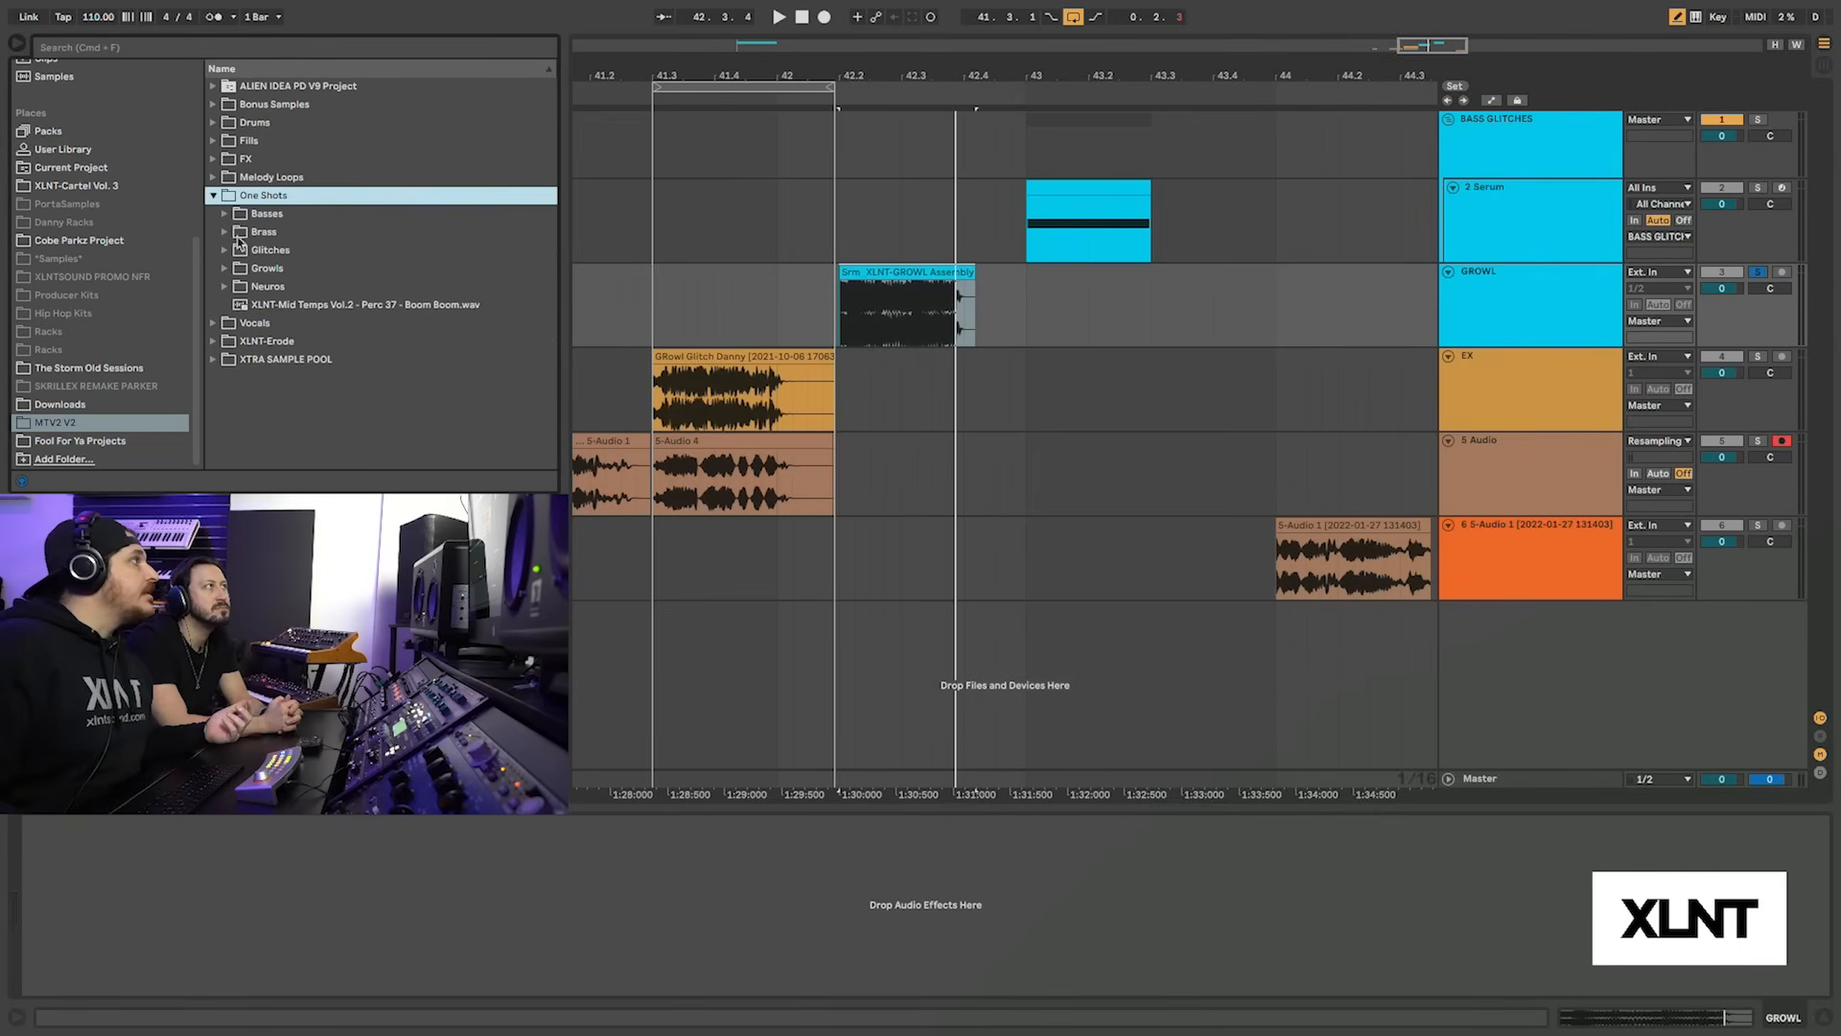
click(225, 286)
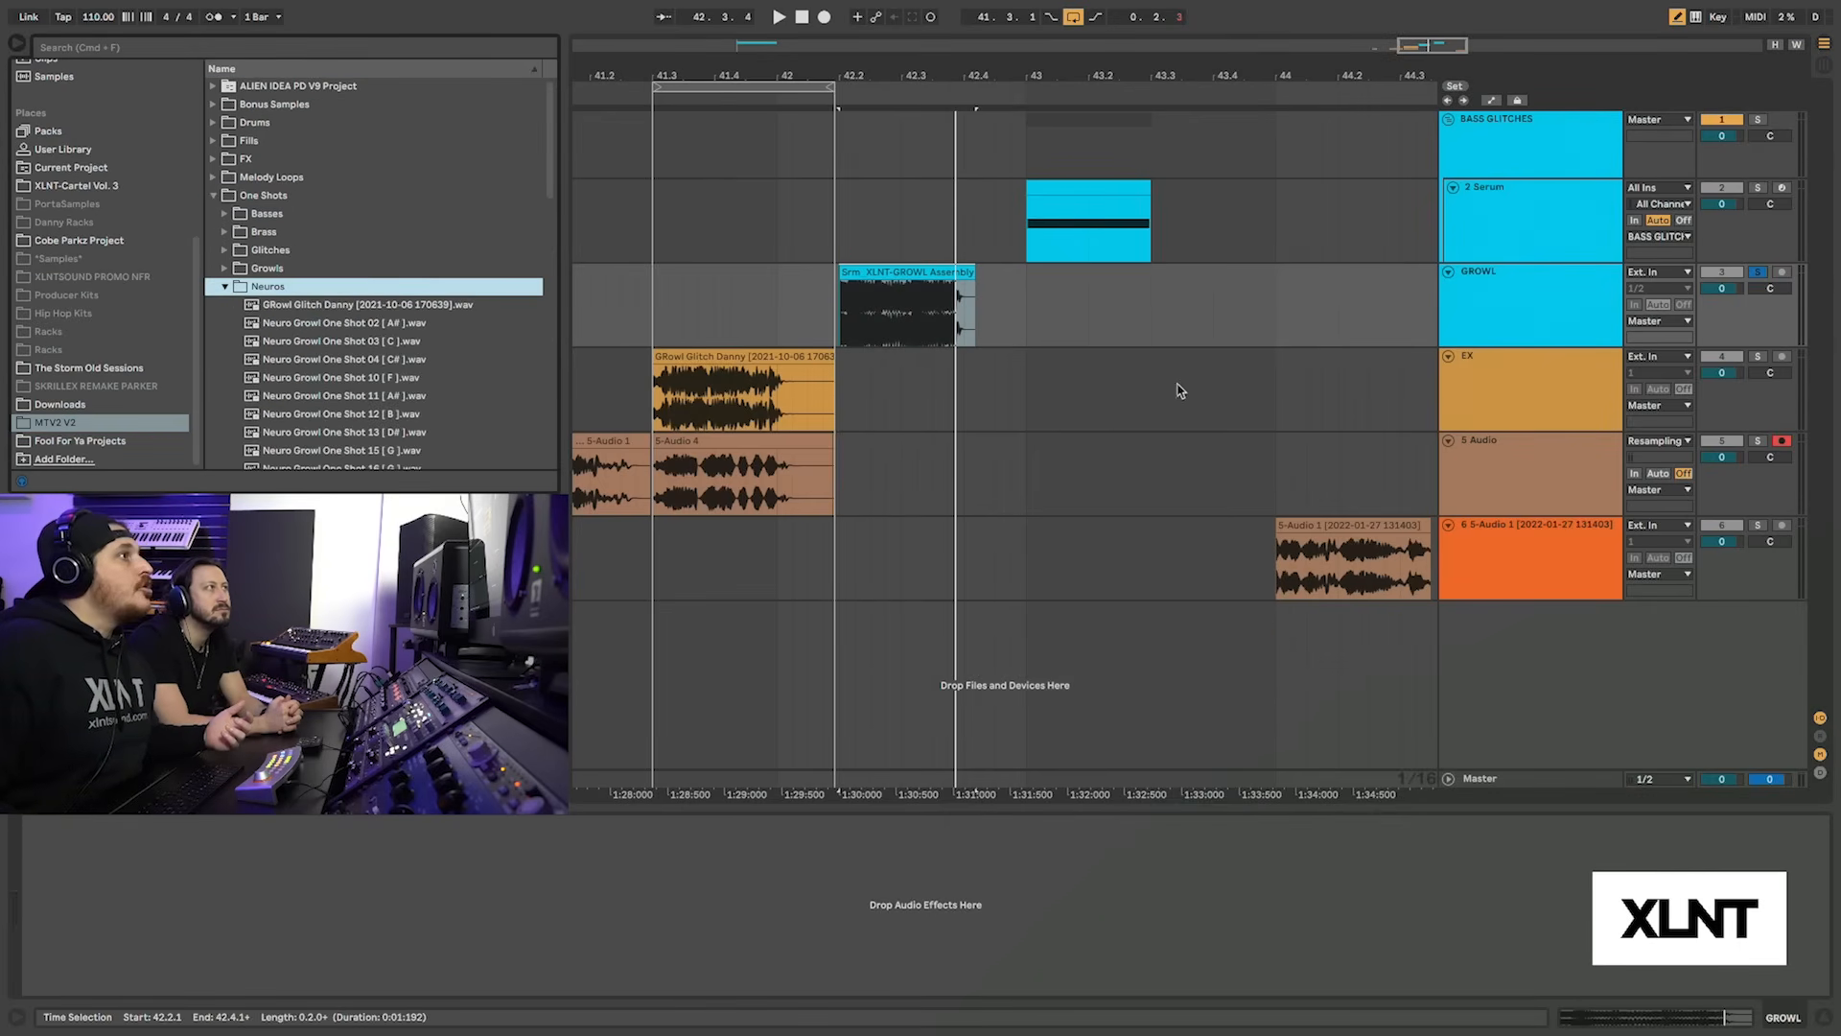
scroll(1179, 391, right, 10)
click(326, 414)
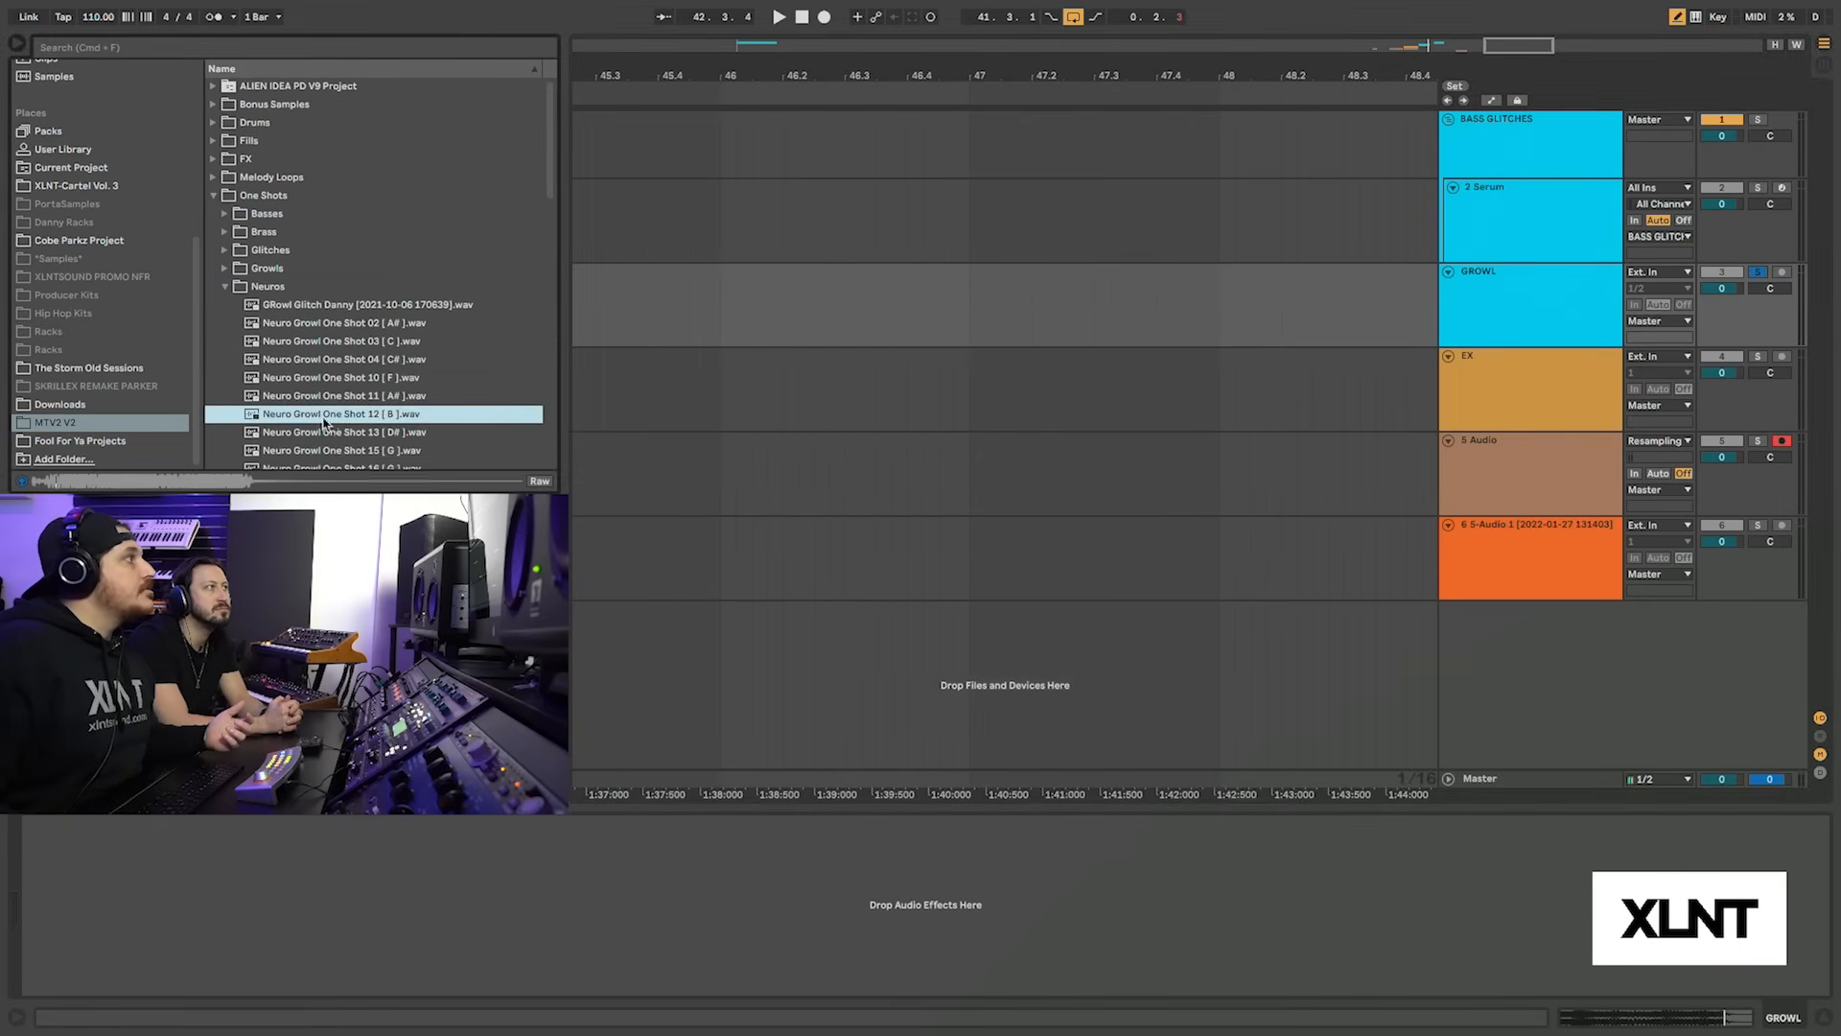
click(324, 437)
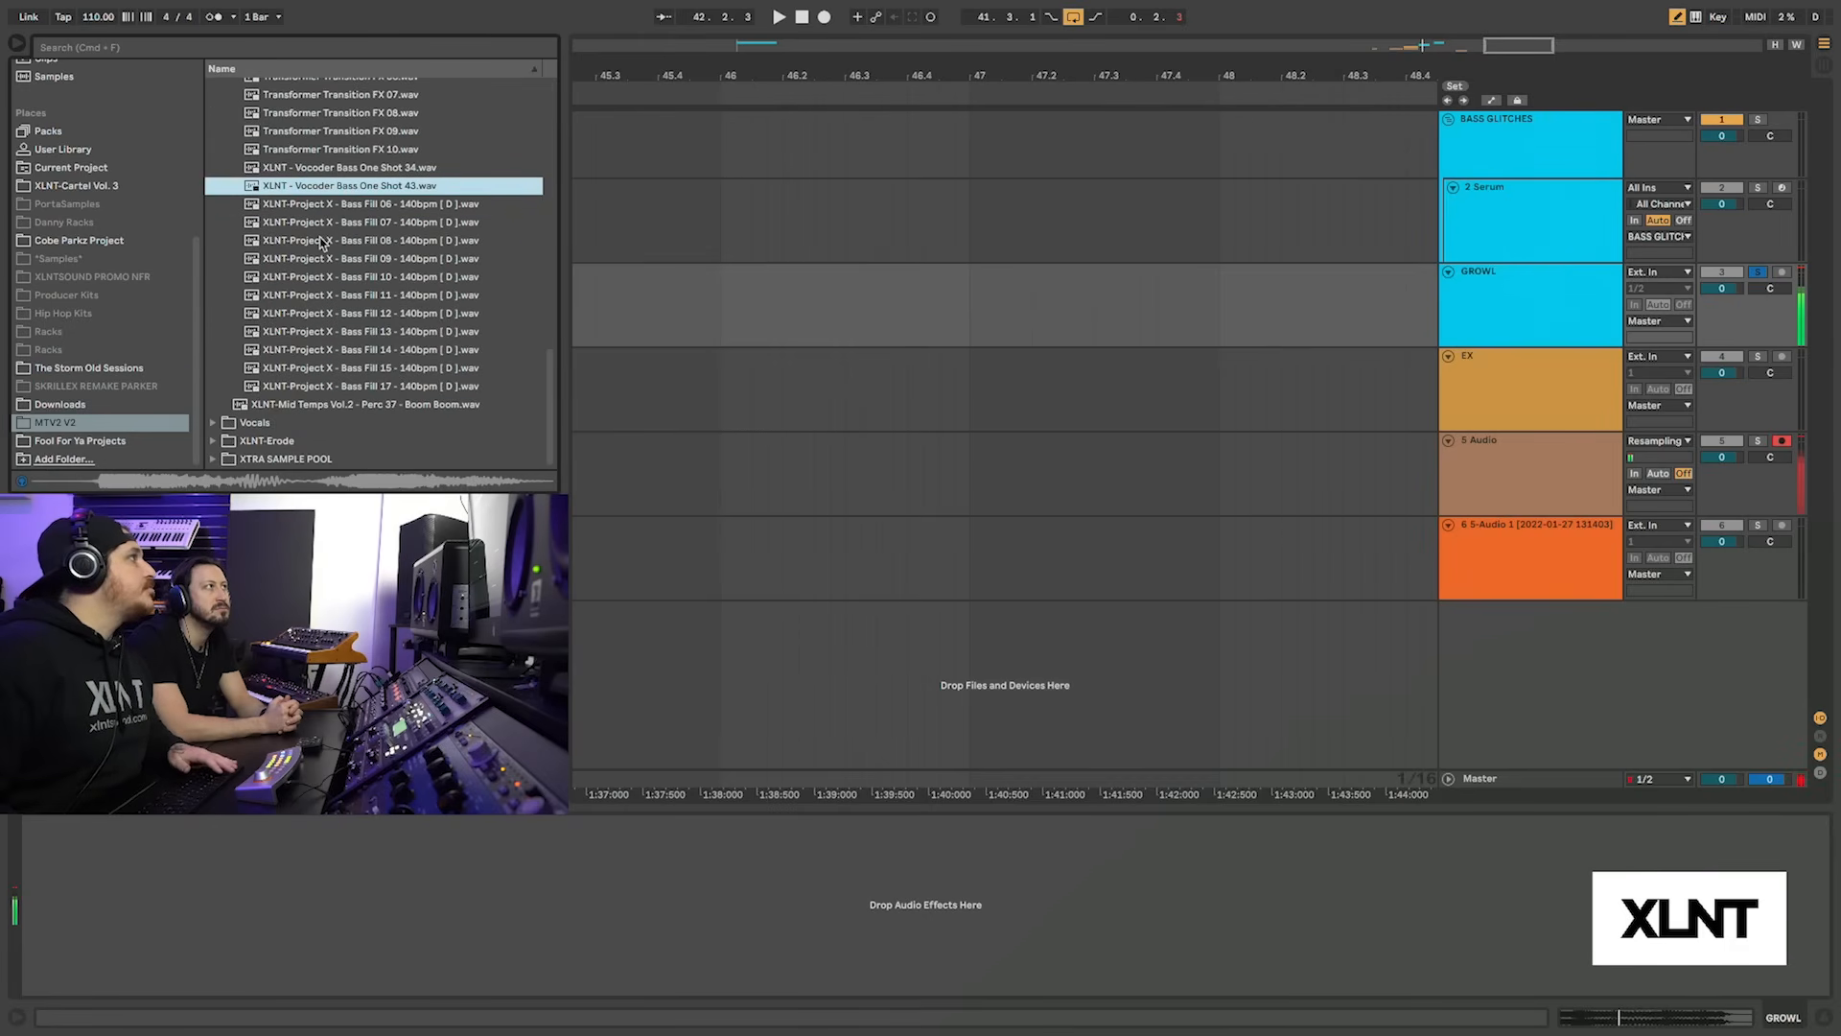
Add the sample XLNT-Project X - Bass Fill 08 to the 5 Audio track at 47.1.1
click(321, 240)
drag(322, 244, 971, 494)
click(377, 351)
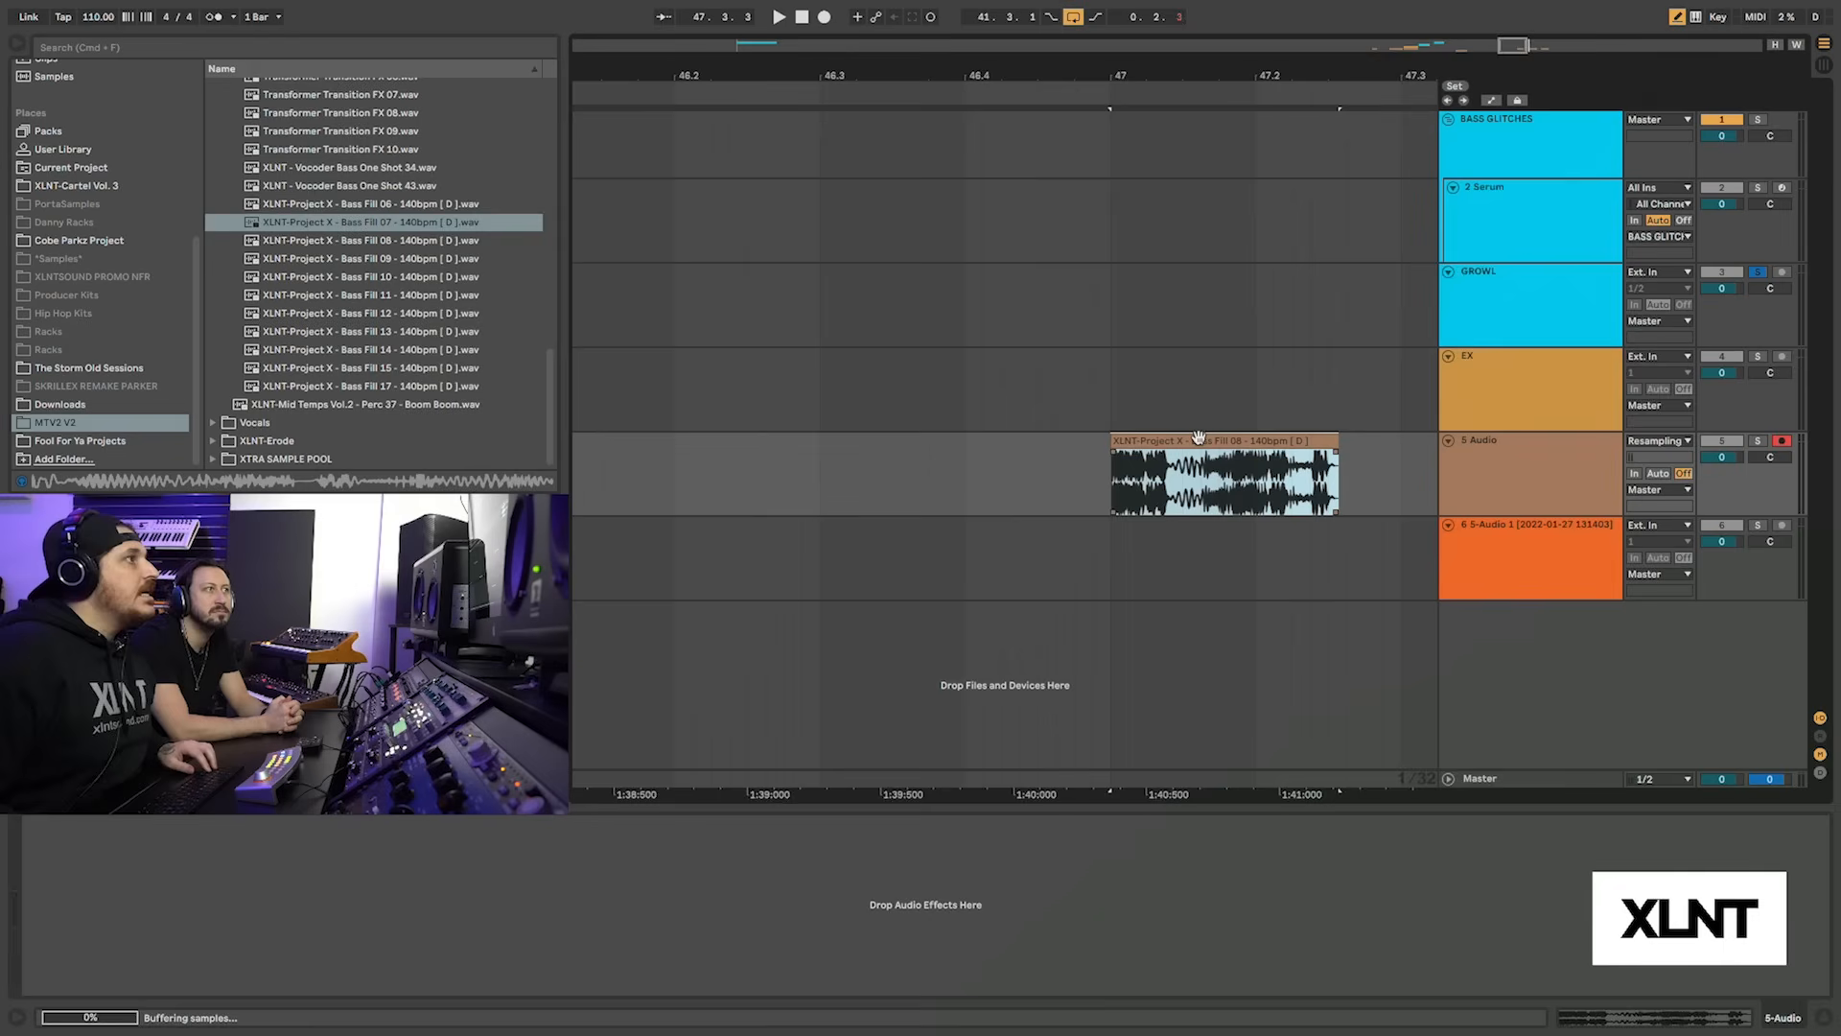
scroll(1199, 440, right, 1)
Show the Bass Fill 08 clip's sample settings and transpose it to -9 st
key(Tab)
key(Tab)
key(Tab)
key(Tab)
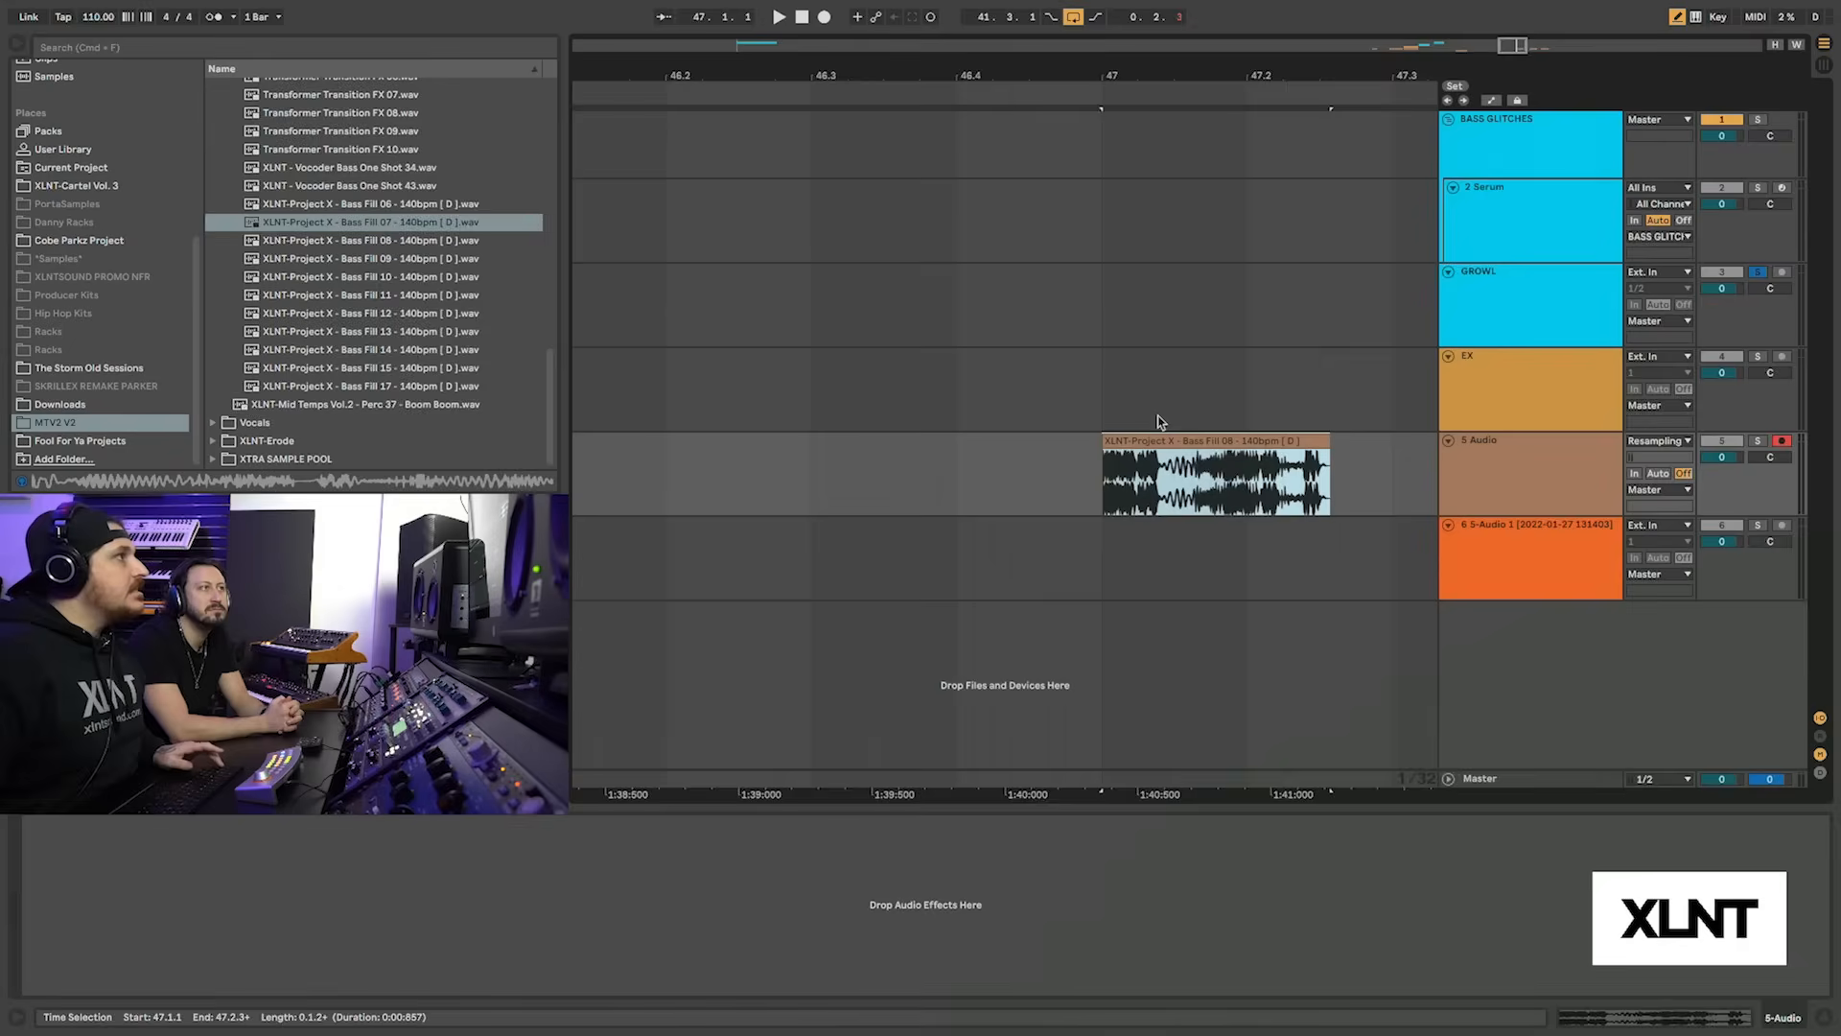
key(shift+Tab)
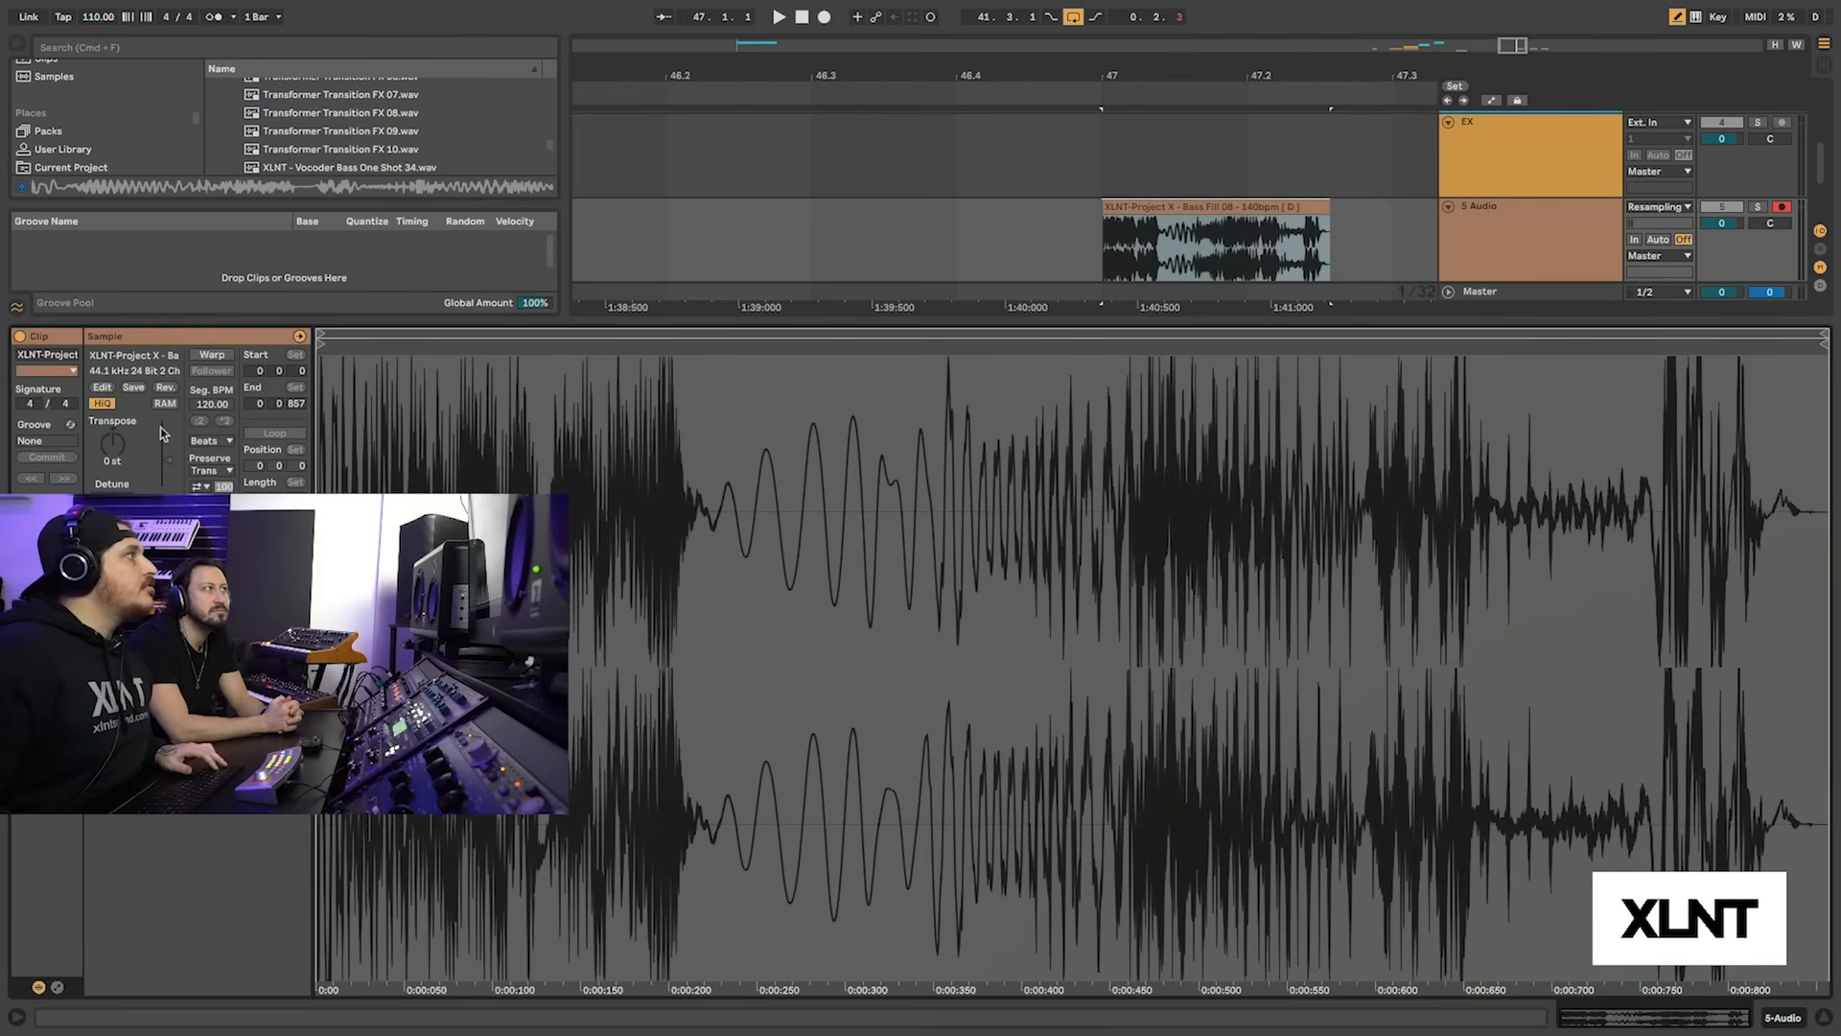
drag(109, 446, 107, 445)
Solo the 5 Audio track and play the transposed Bass Fill 08 clip
click(1175, 207)
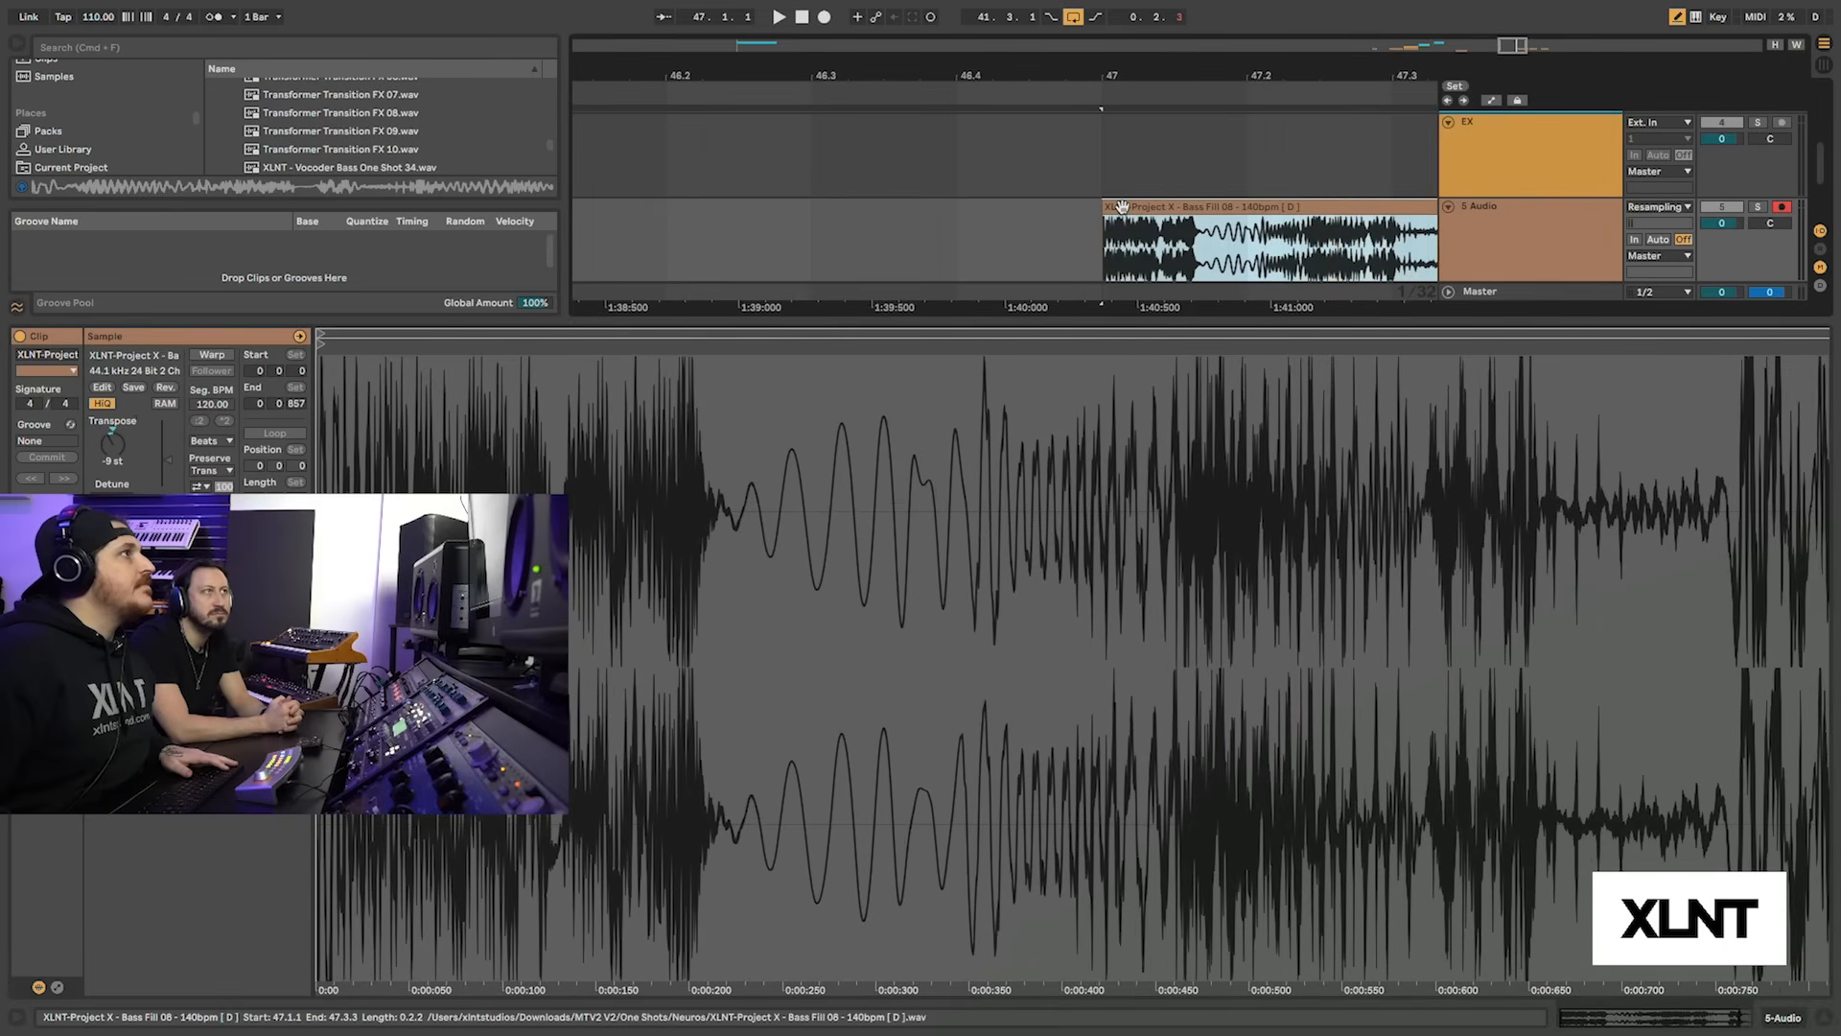
drag(1184, 69, 1184, 43)
key(space)
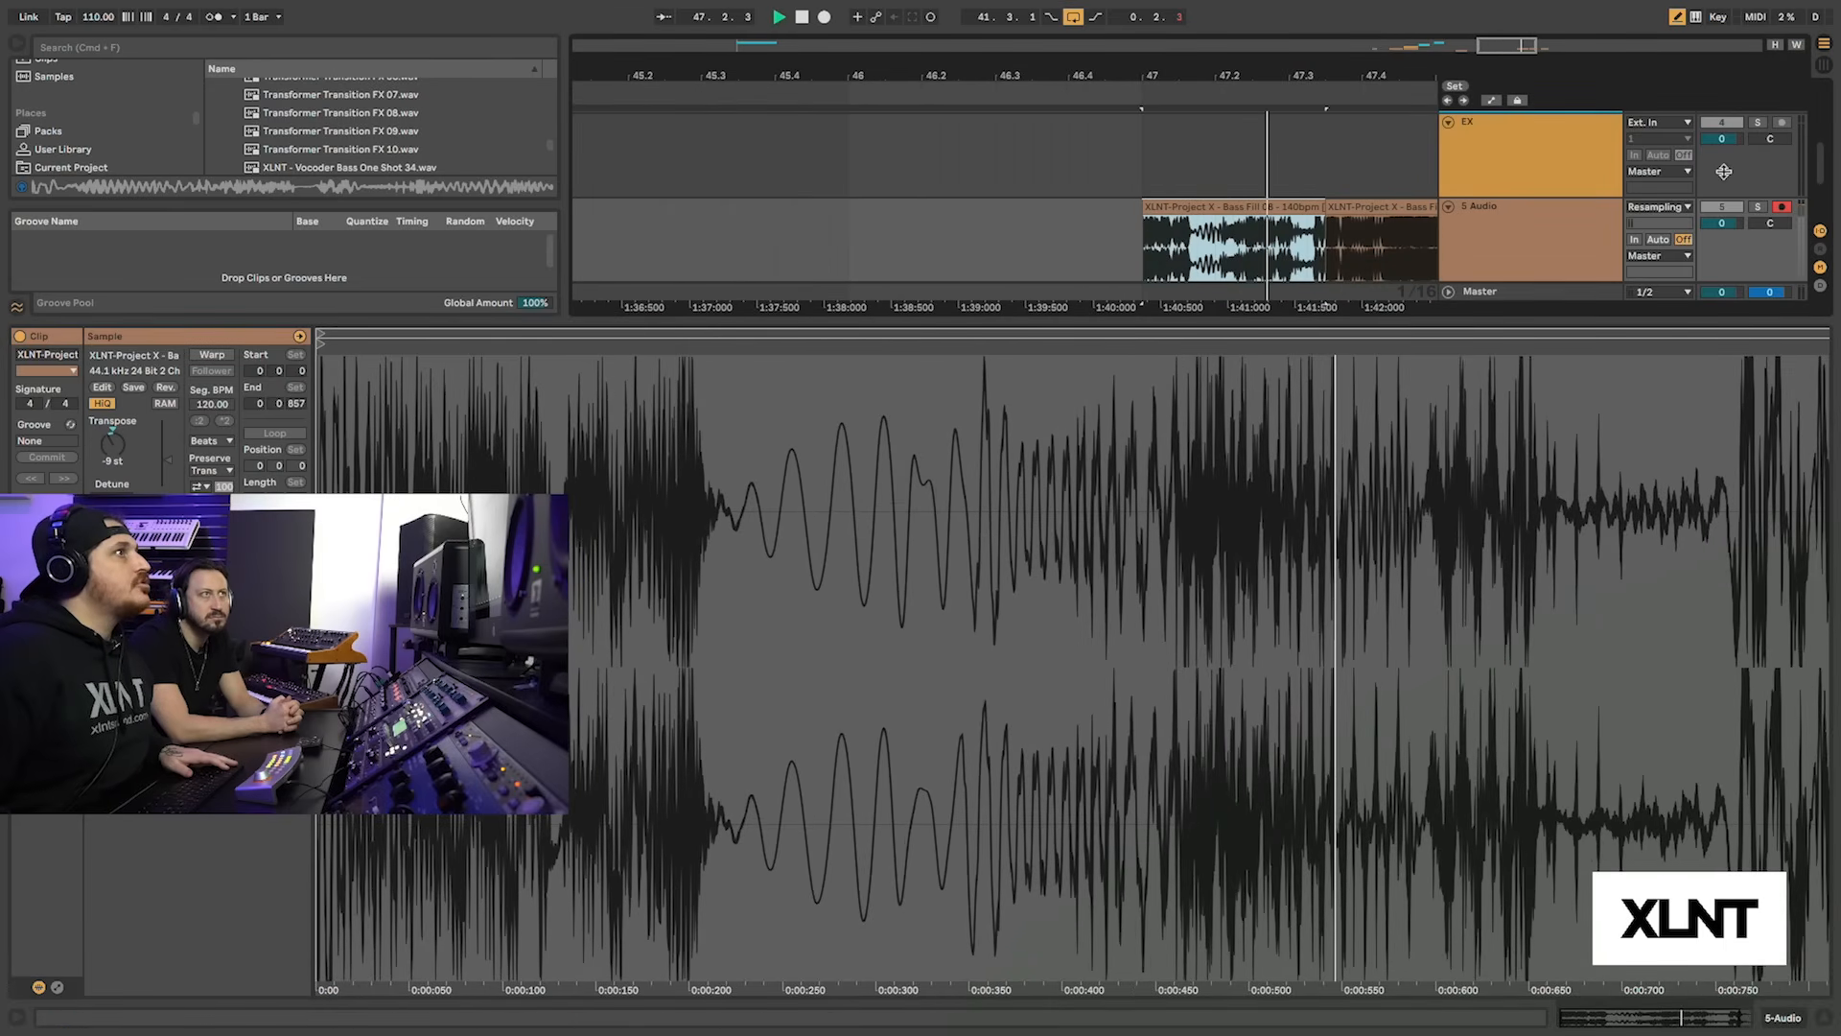
key(space)
click(1758, 207)
key(space)
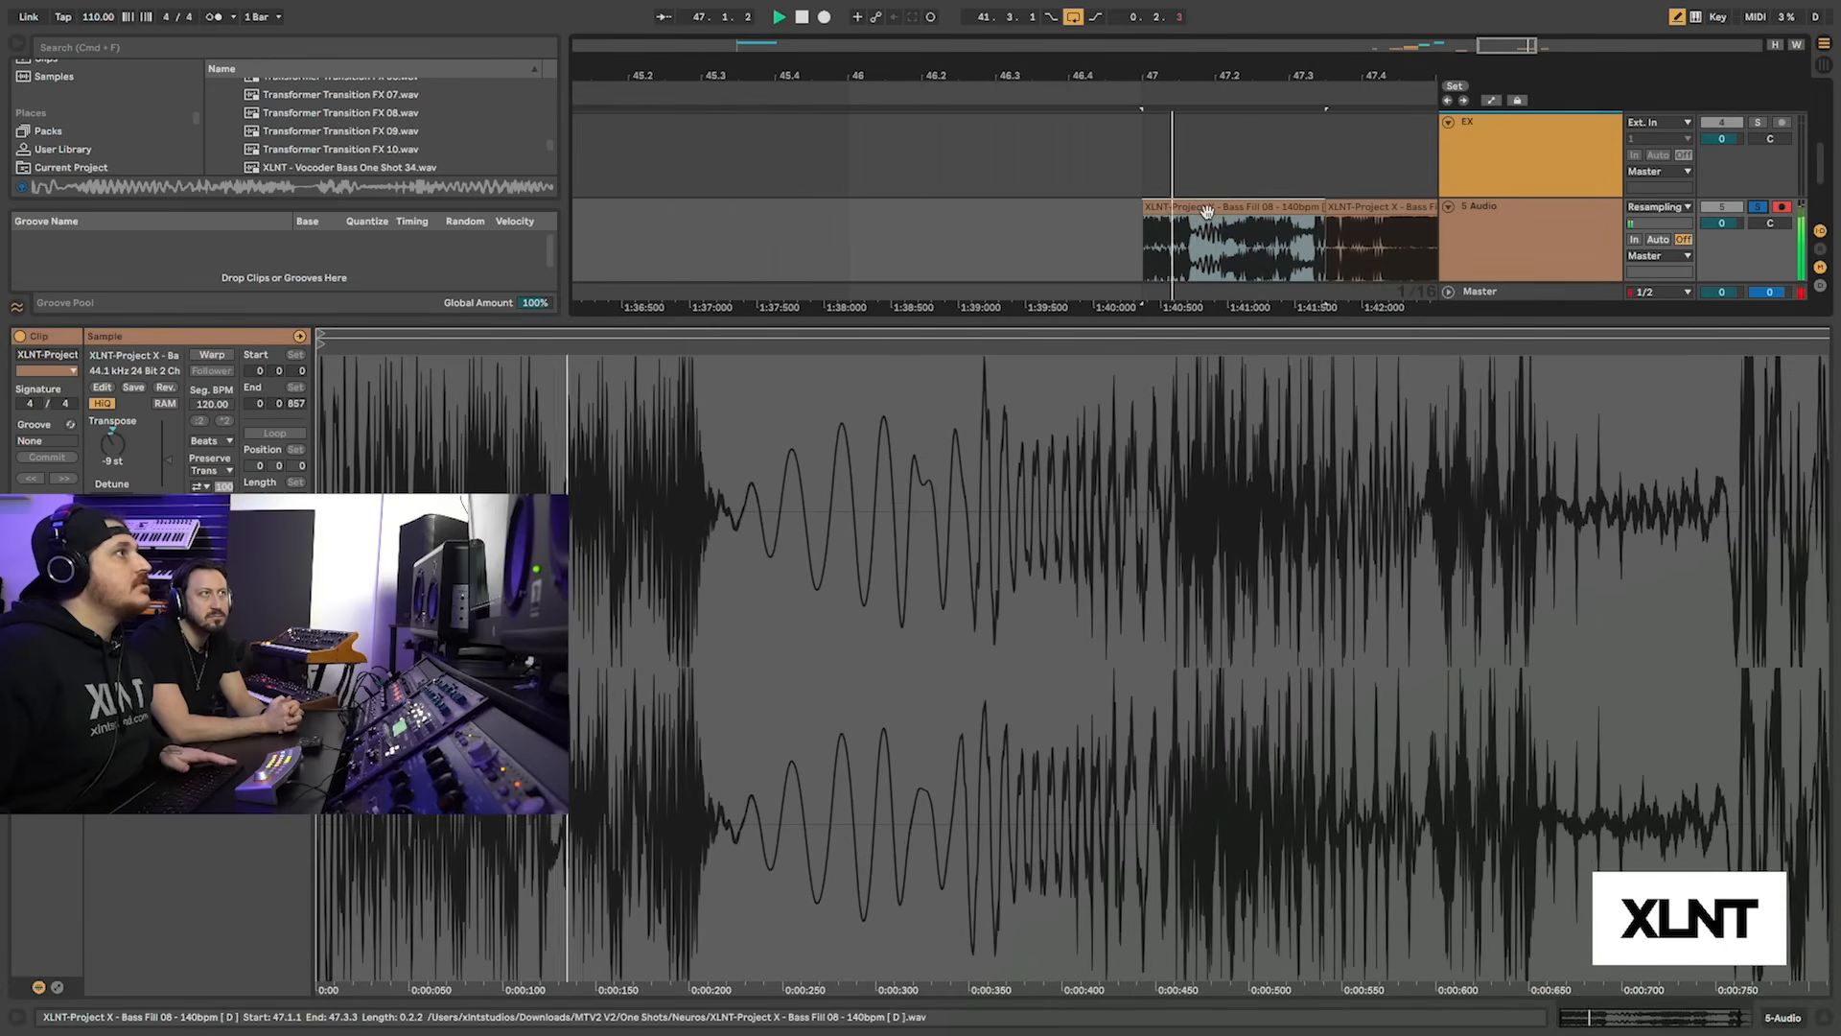
Hide the clip's sample settings and audition Bass Fill 08 again from its start in the arrangement
scroll(1206, 217, right, 3)
key(shift+Tab)
key(space)
key(space)
click(922, 442)
key(space)
key(space)
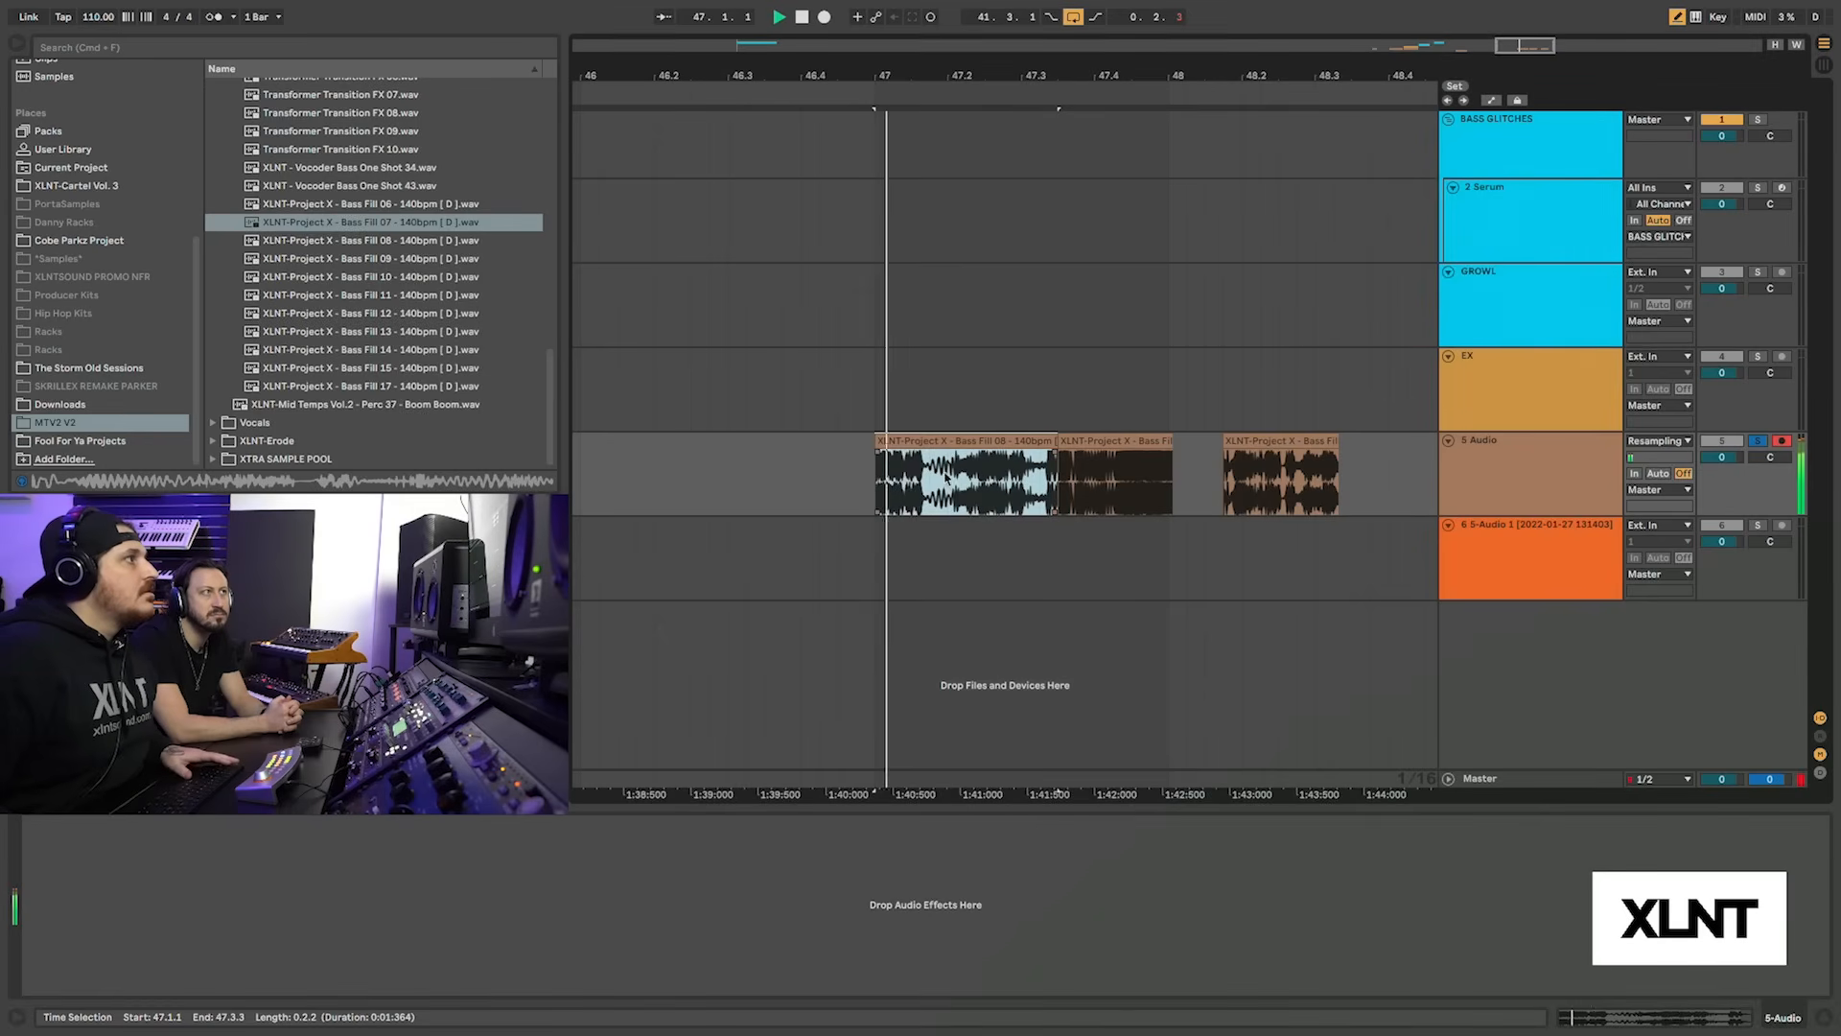
Audition Bass Fill 08 and place a slice of it at 46.2.4 on the 5 Audio track
click(948, 470)
key(space)
key(space)
key(space)
key(space)
mouse_move(947, 470)
mouse_down()
mouse_move(1051, 473)
mouse_move(726, 442)
mouse_up()
Audition the remaining bass fill pieces and delete the leftover Bass Fill 08 piece at 47.1.1
shift+click(1043, 471)
key(space)
key(space)
key(space)
click(899, 437)
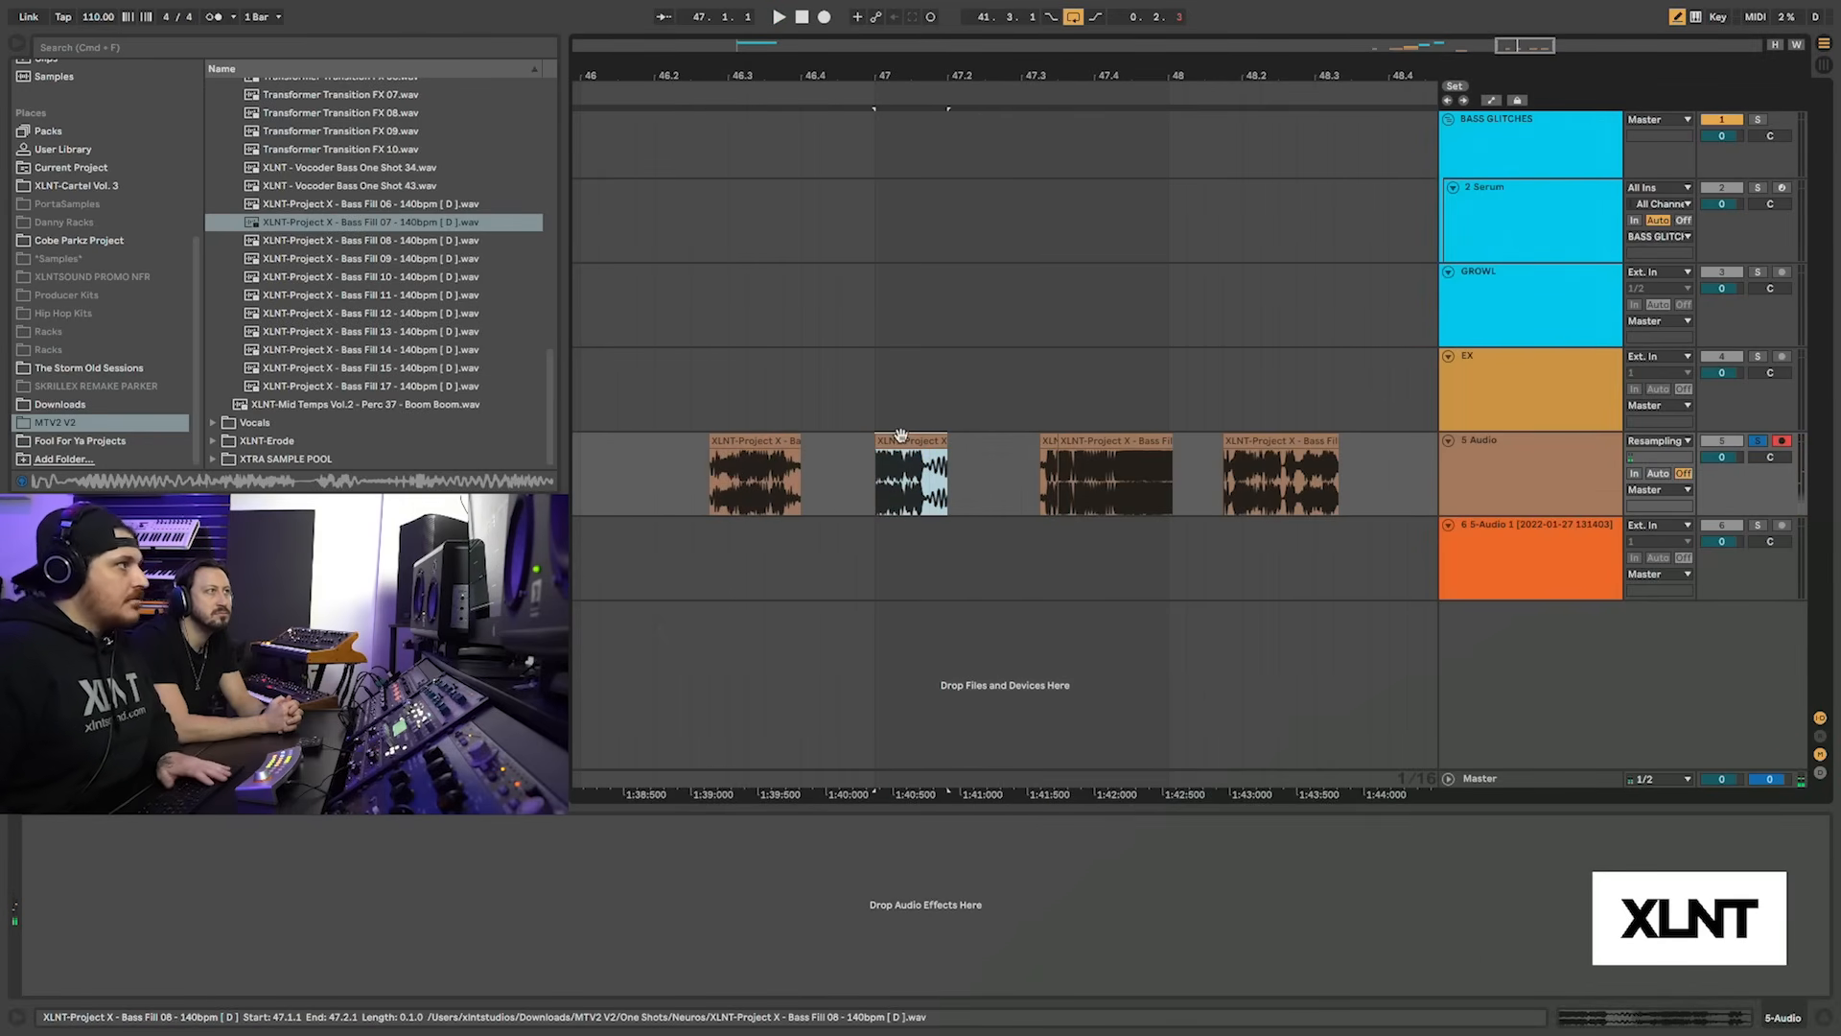
key(Delete)
key(space)
key(space)
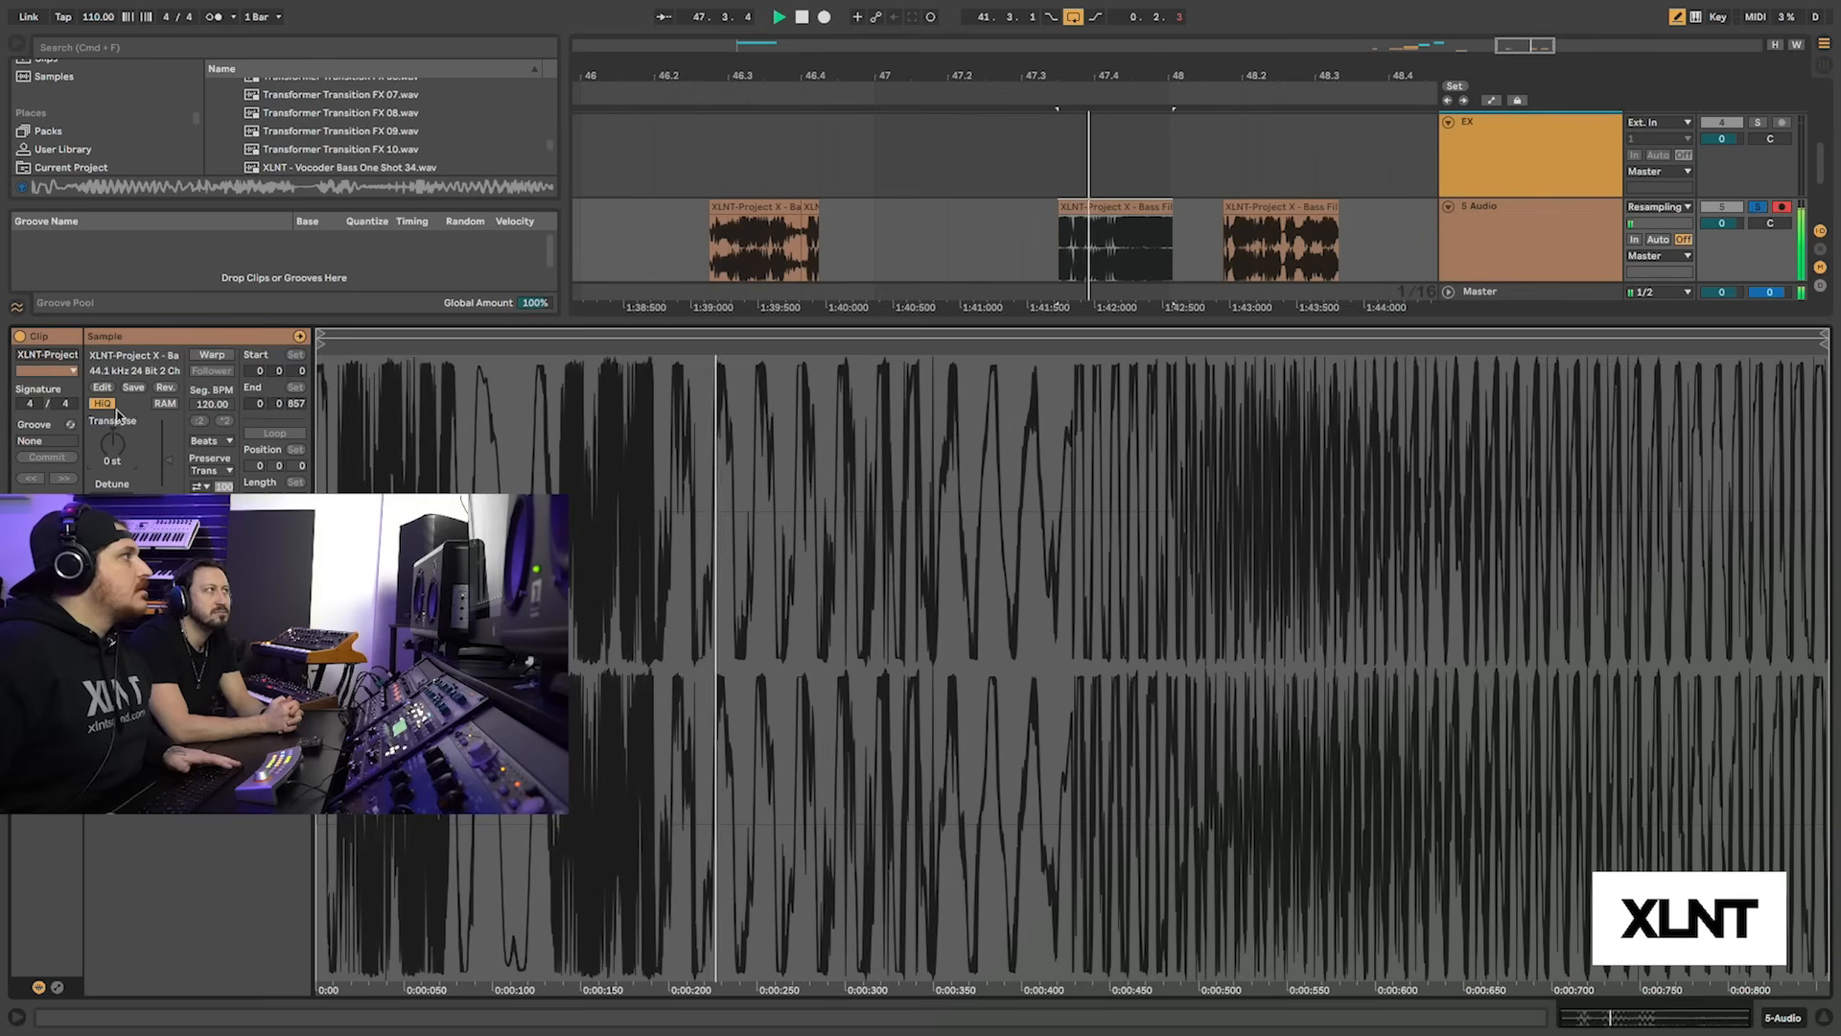
Transpose the Bass Fill 14 clip at 47.3.3 to 1 st, replaying it repeatedly to judge the pitch
key(space)
mouse_move(116, 438)
mouse_down()
mouse_move(115, 408)
mouse_move(113, 474)
mouse_move(113, 432)
mouse_up()
key(space)
key(space)
key(space)
key(space)
key(space)
key(space)
key(space)
key(space)
key(space)
key(space)
key(space)
key(space)
key(space)
key(space)
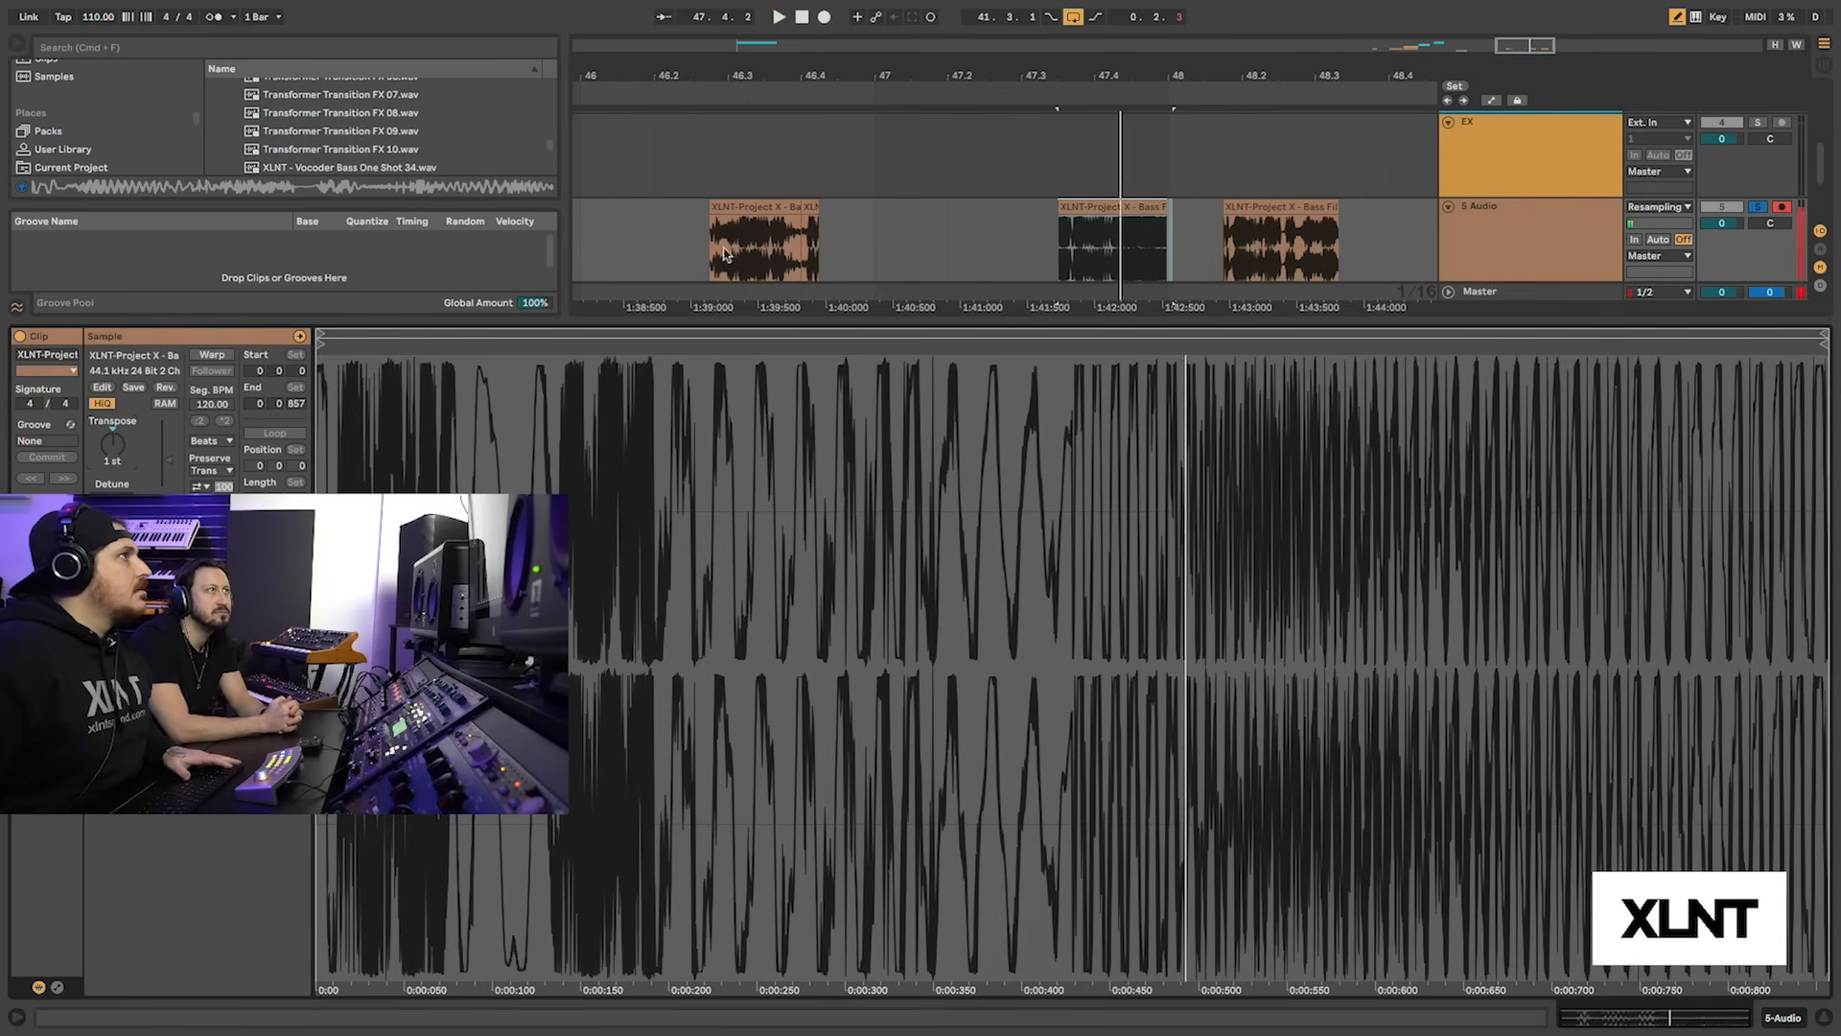
Audition the transposed Bass Fill 14 clip and copy a short slice of it to 46.4.4
key(space)
key(space)
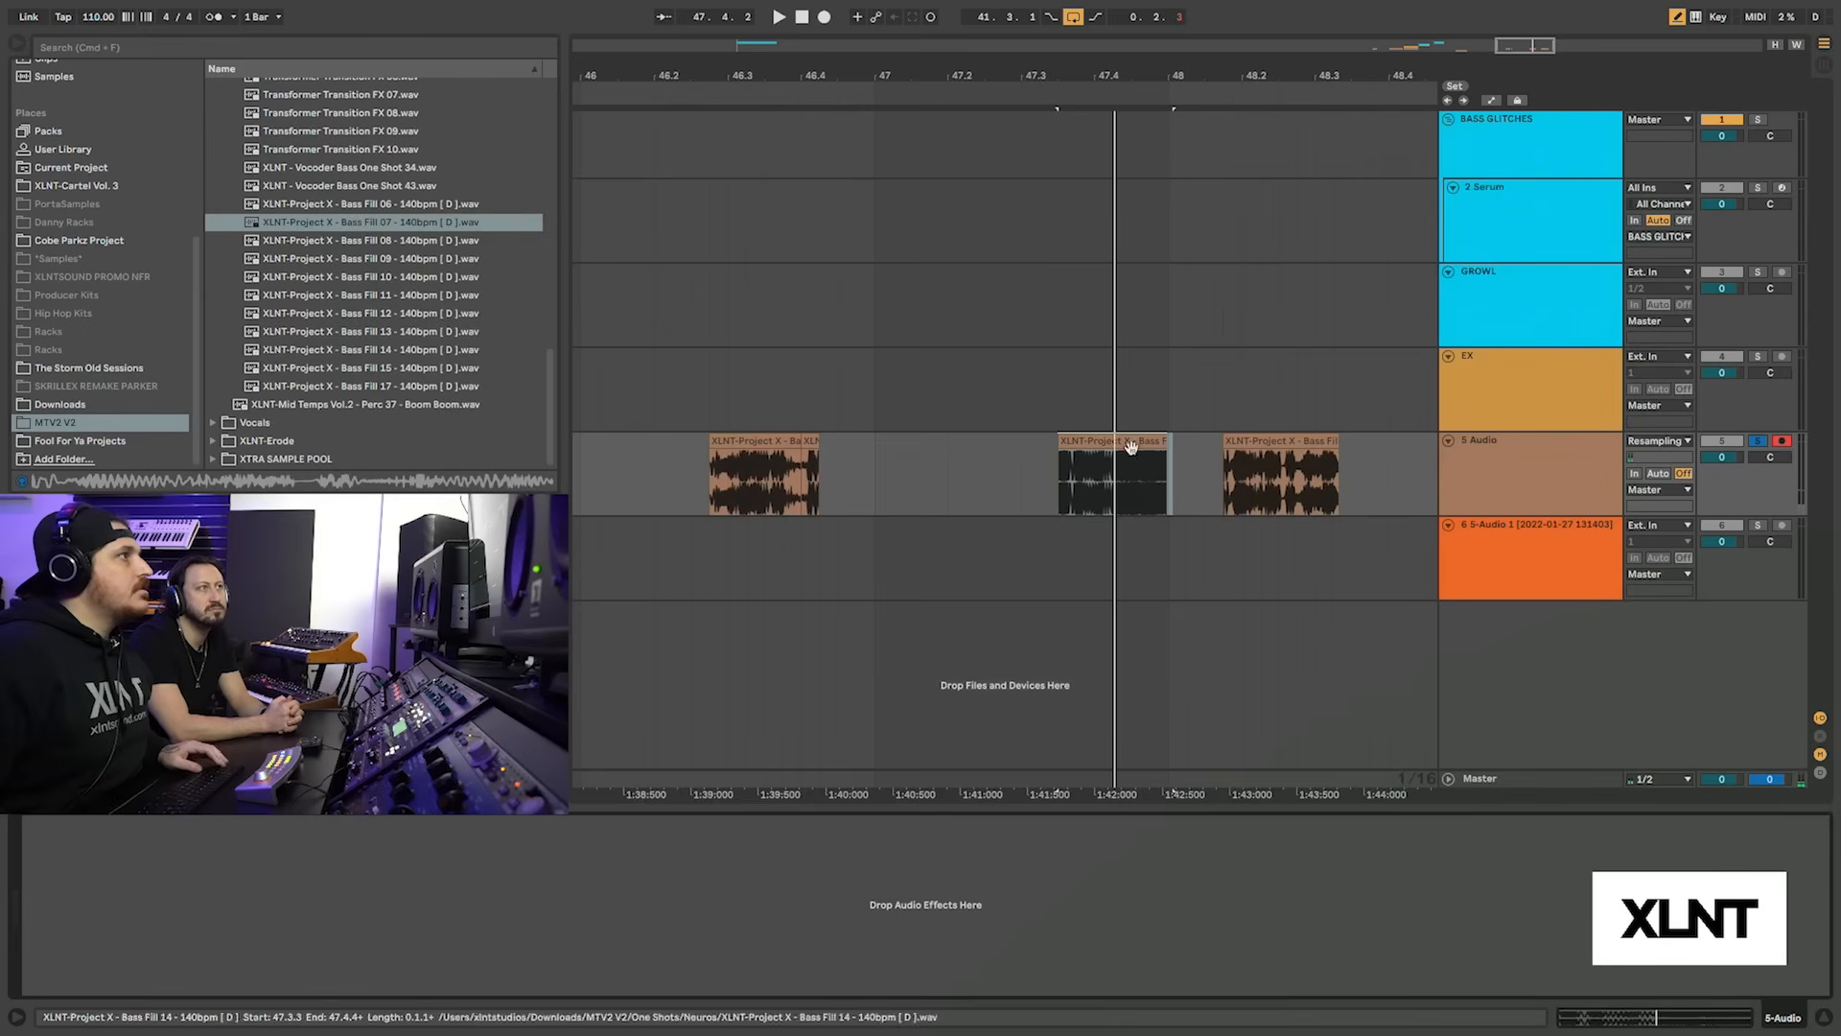
click(1146, 468)
drag(1142, 439, 871, 454)
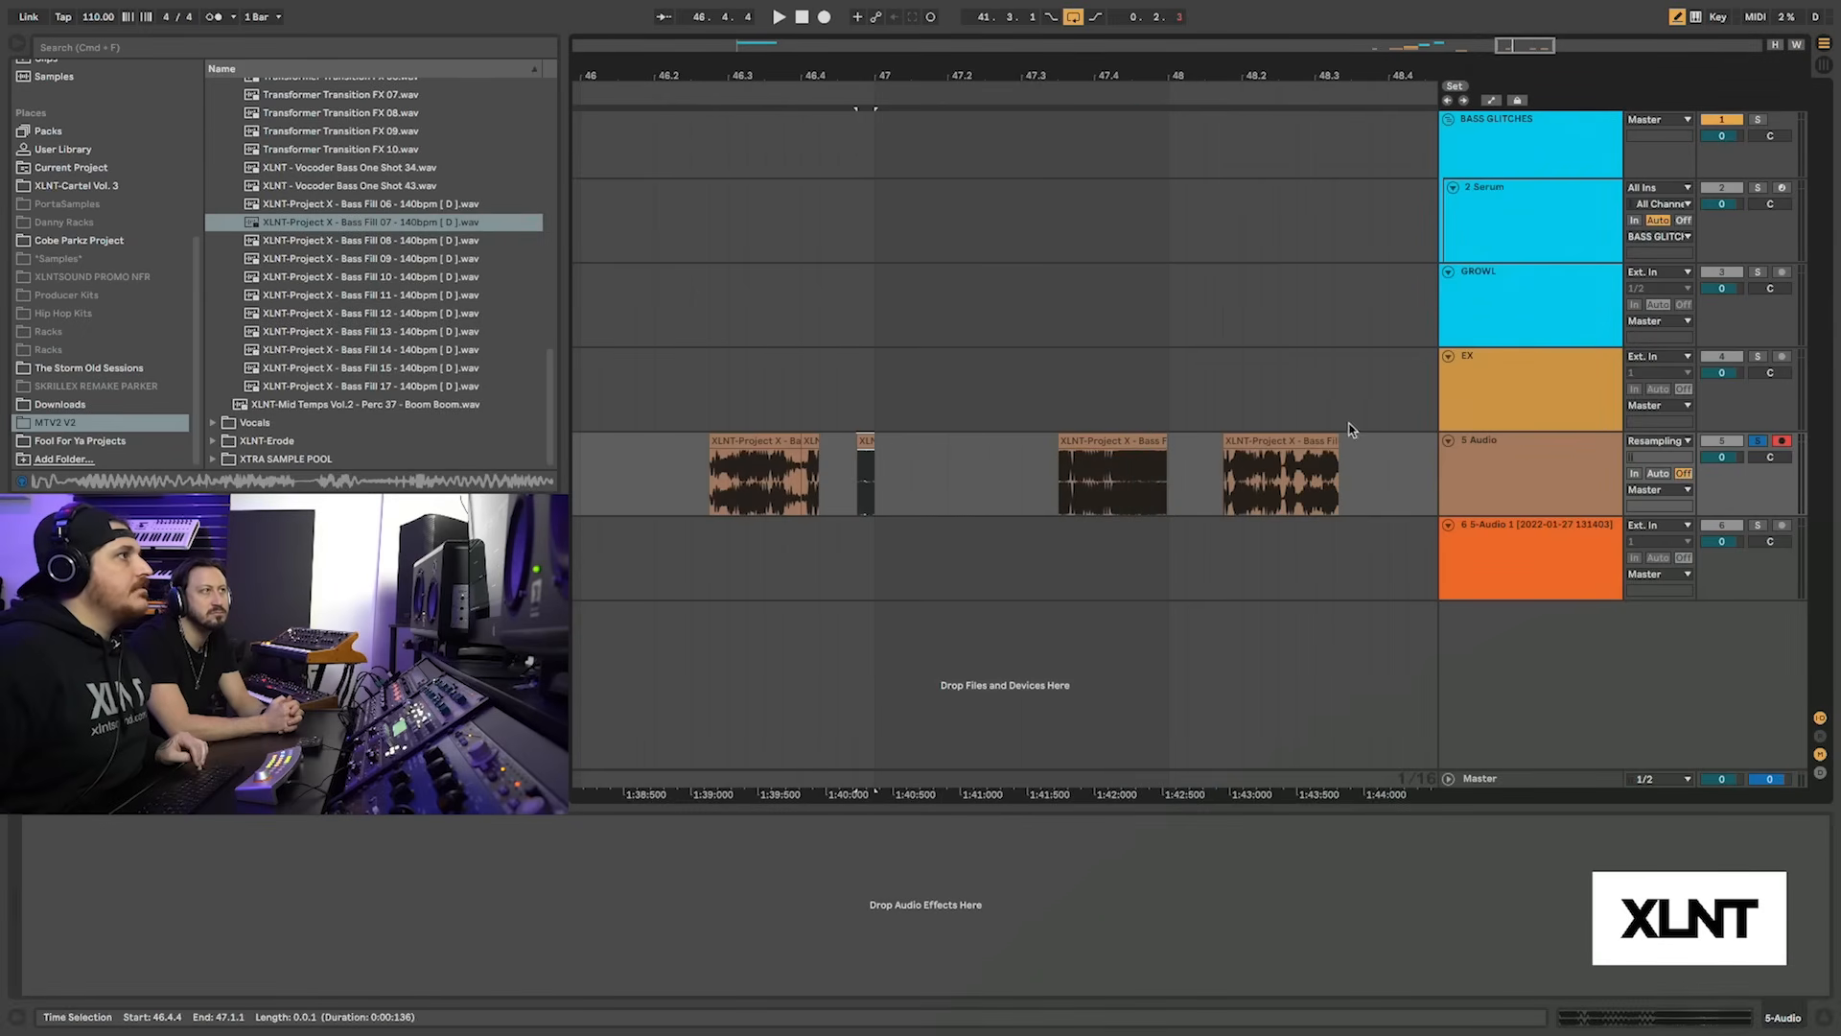
Audition the bass fill clip at 48.1.4 on the 5 Audio track and transpose it to 4 st
click(1280, 446)
key(space)
double_click(1283, 441)
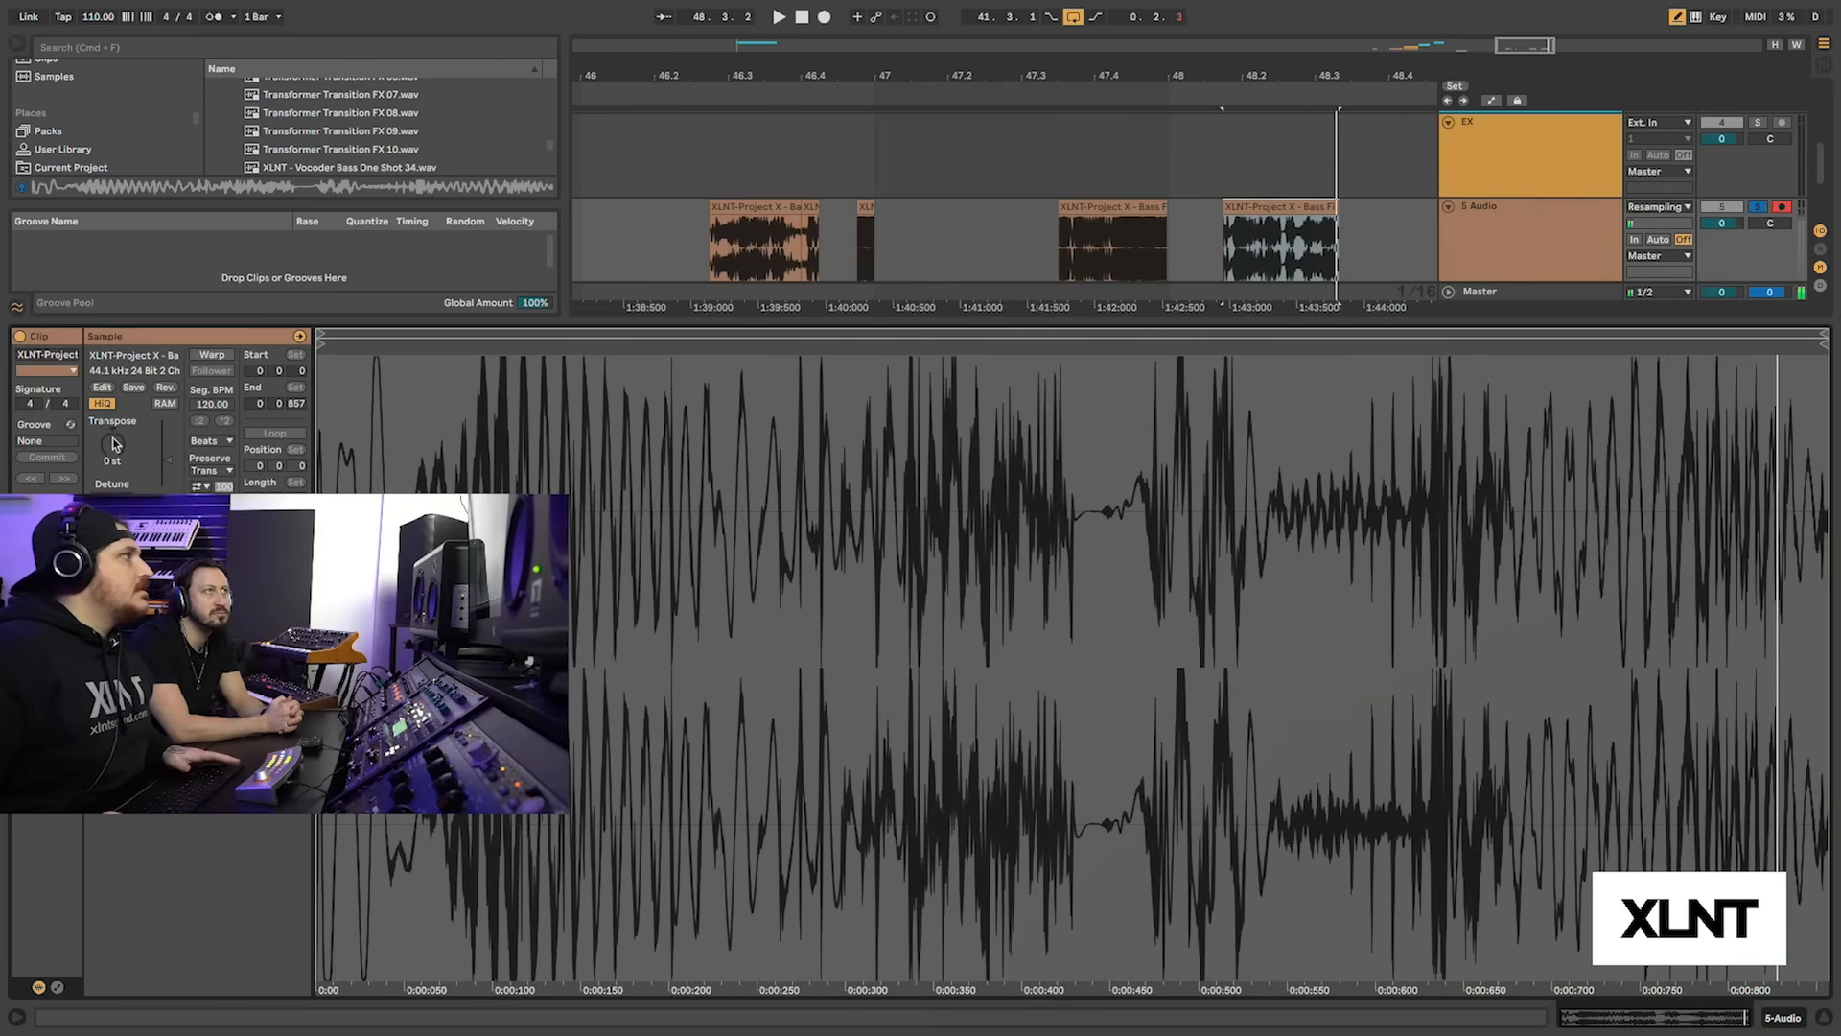
mouse_move(114, 443)
mouse_down()
mouse_move(114, 486)
mouse_move(114, 402)
mouse_move(114, 430)
mouse_up()
key(space)
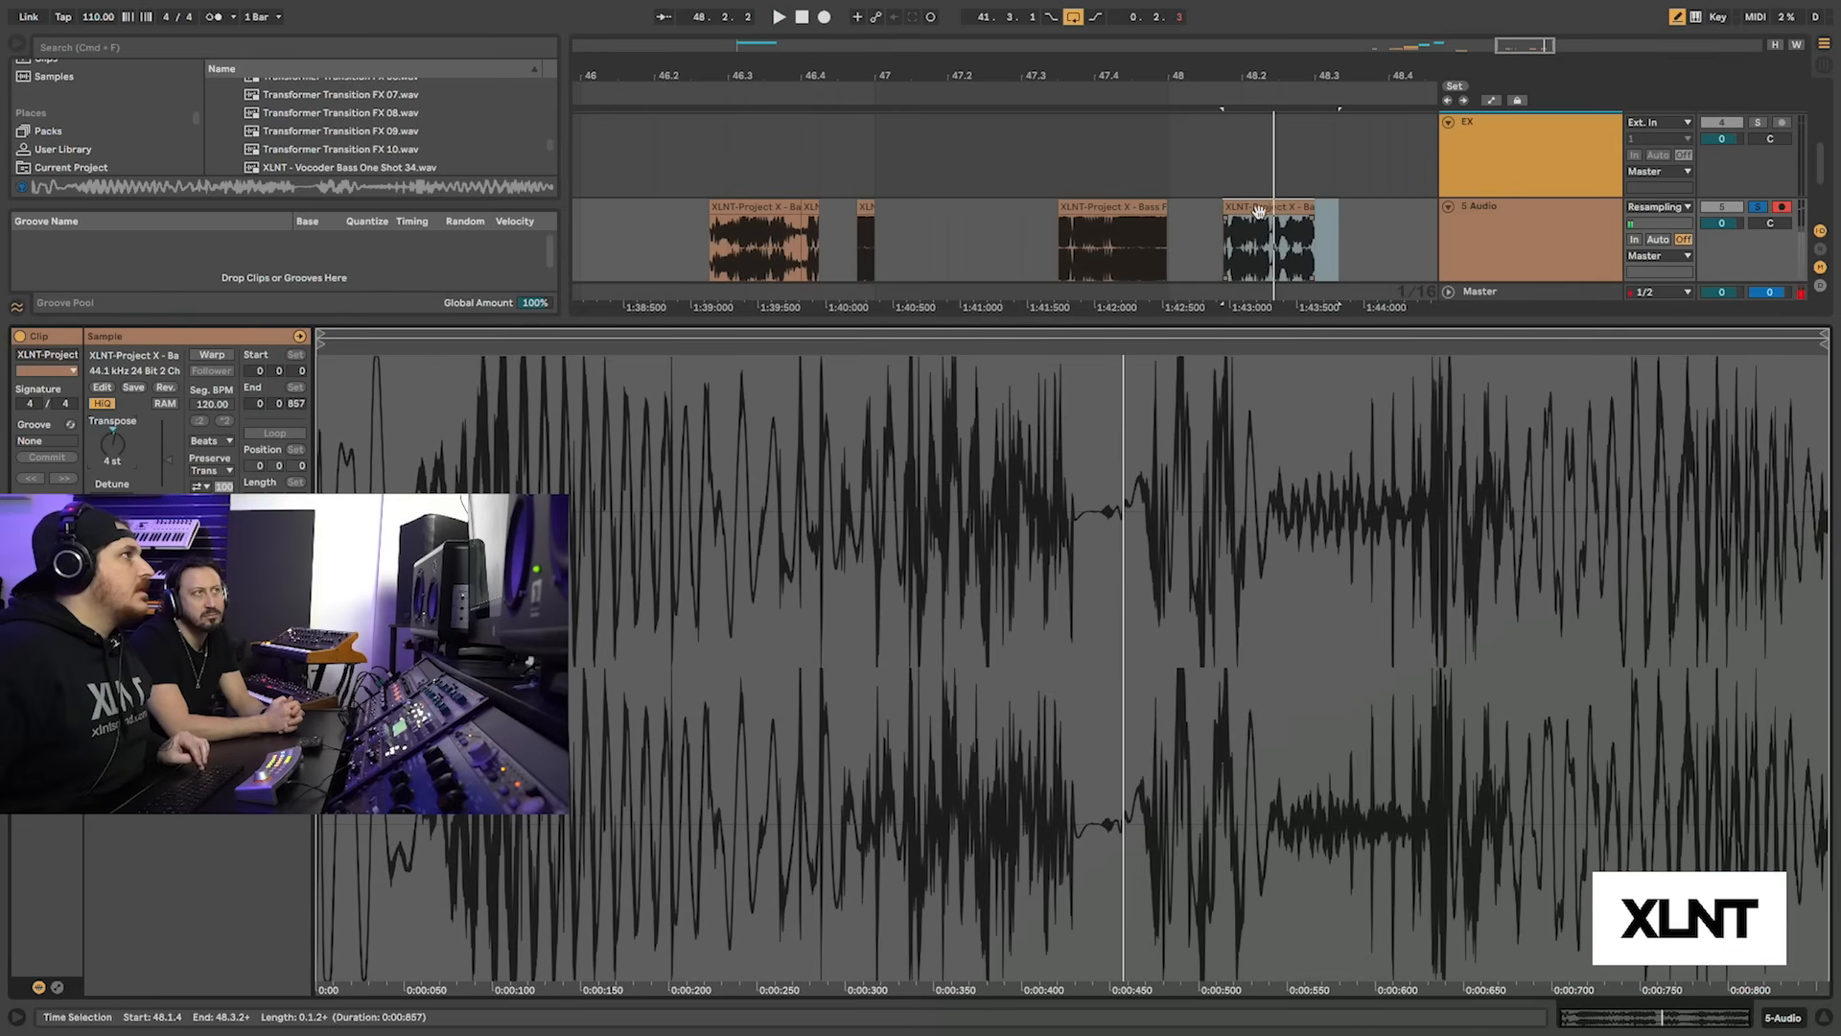
Copy the 4 st bass fill behind the short slices and close the gaps so the pieces run continuously from 46.2.4
drag(1254, 207, 926, 219)
double_click(770, 209)
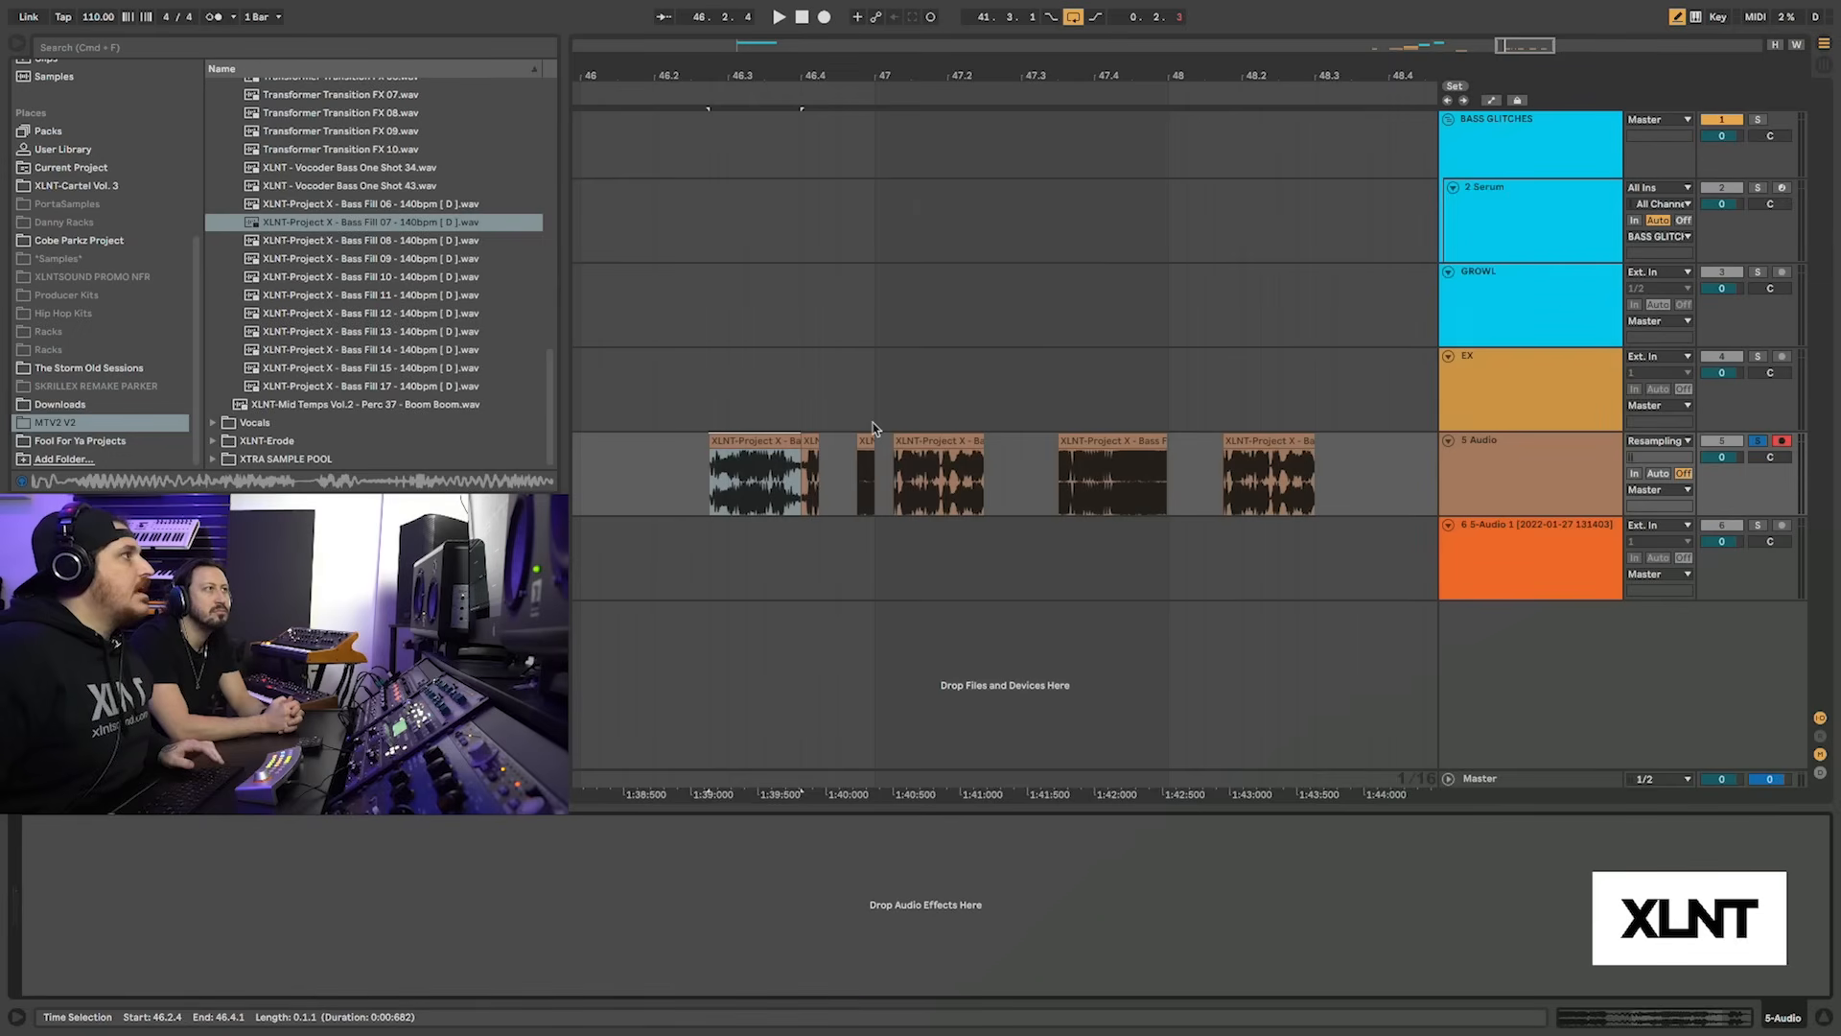
drag(864, 440, 830, 462)
drag(941, 441, 868, 453)
Play the assembled bass sequence from 46.2.4 and delete the leftover source clips from 47.3.3 to 48.3.2
click(779, 438)
key(space)
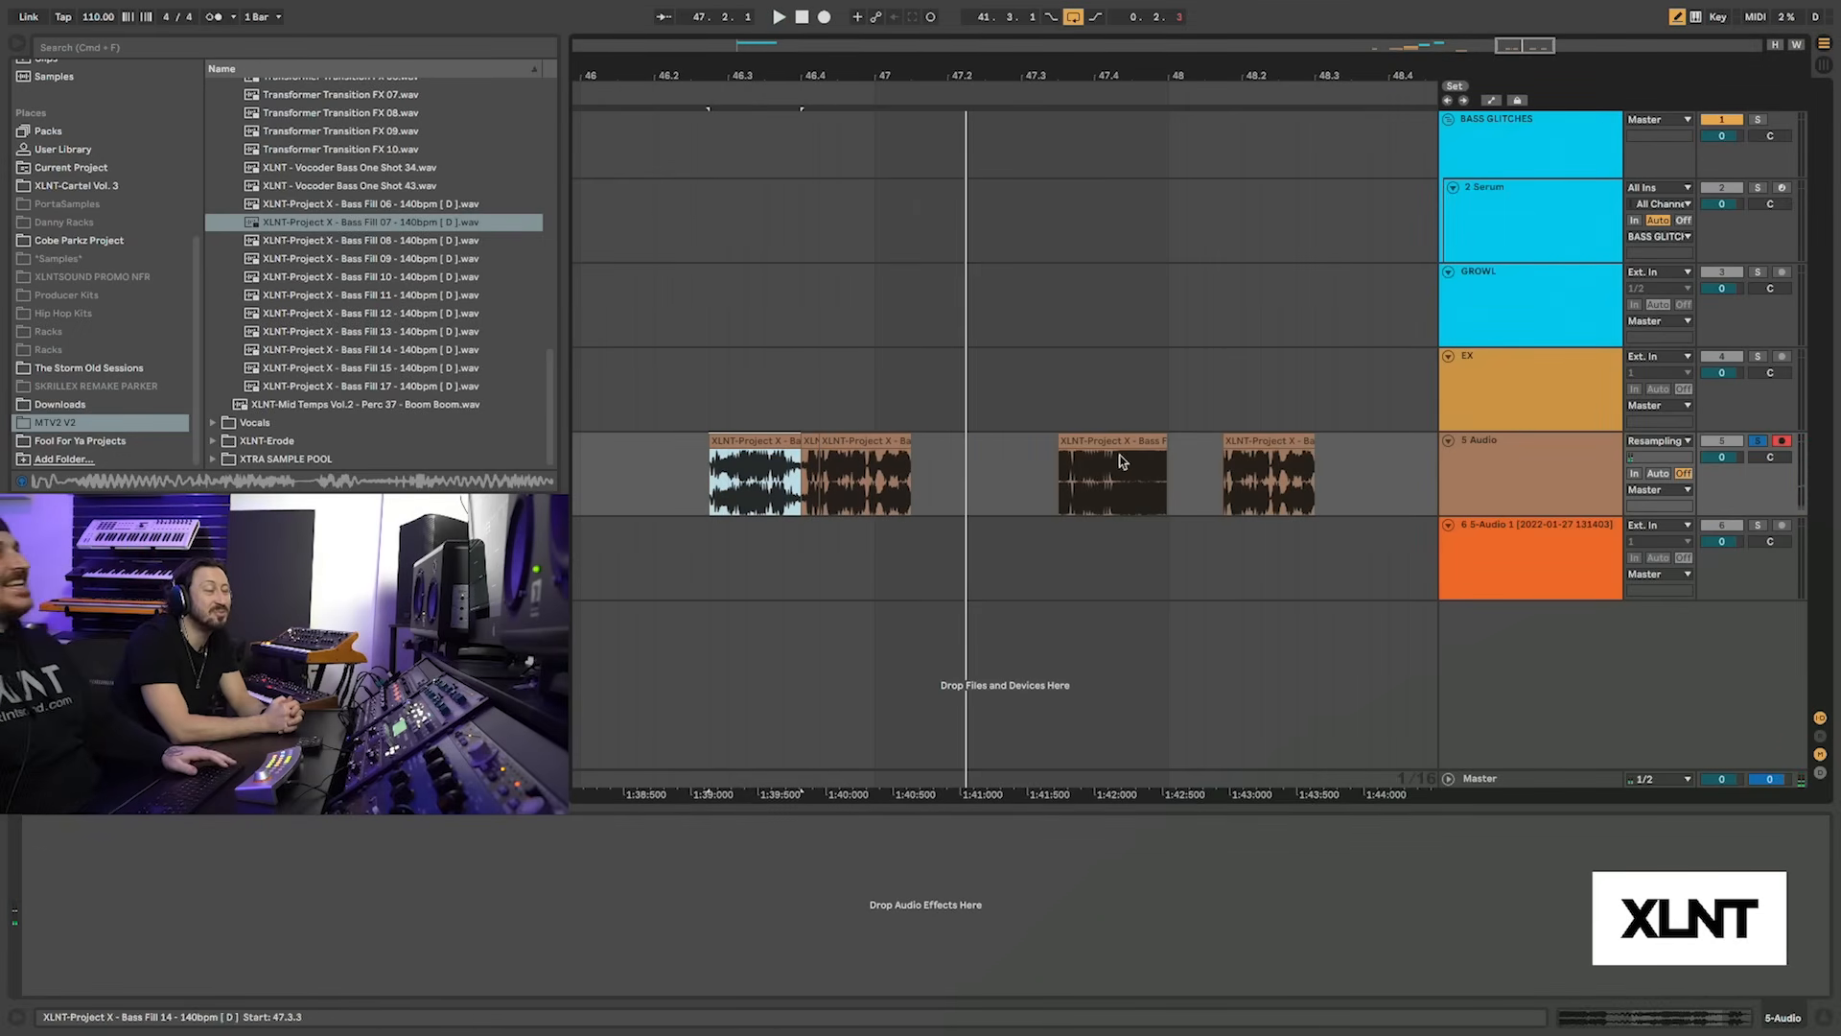
drag(1340, 474, 1066, 484)
key(Delete)
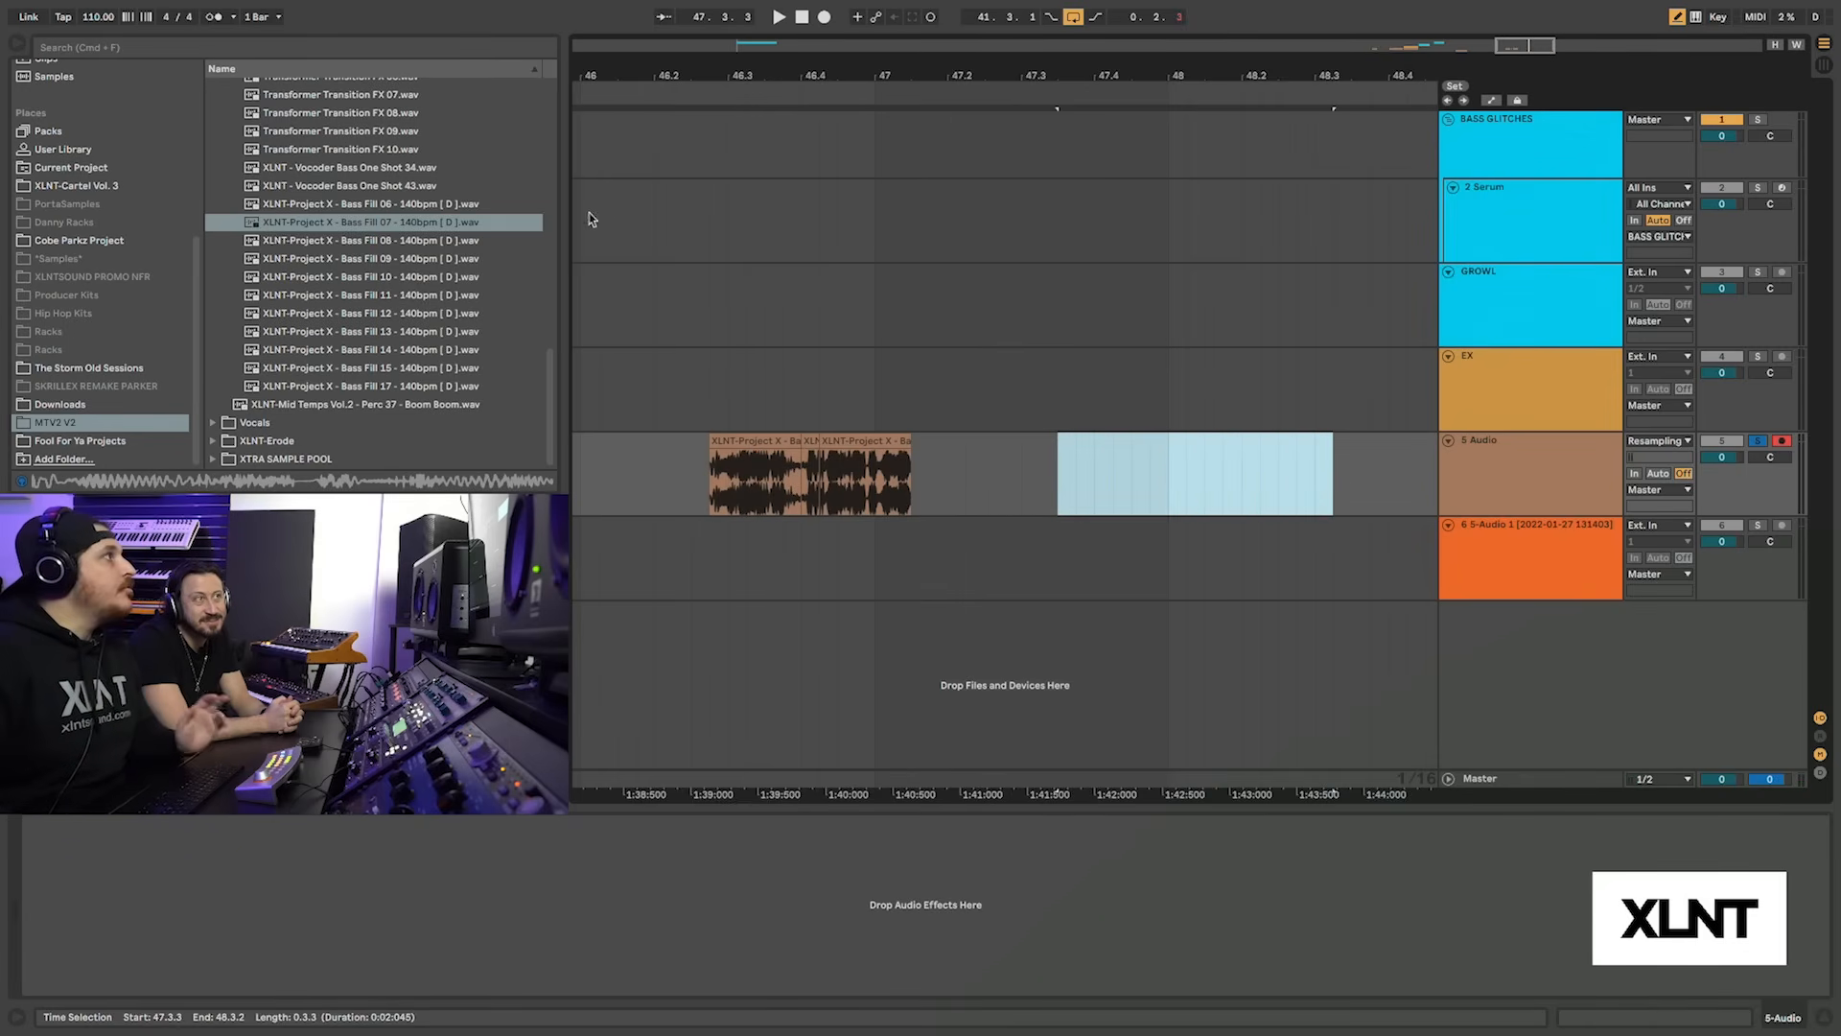
Search the browser for OTT and load XLNT-SUPER SECRET Glitch Rack 27 OTTs onto the 5 Audio track
click(174, 48)
text(1)
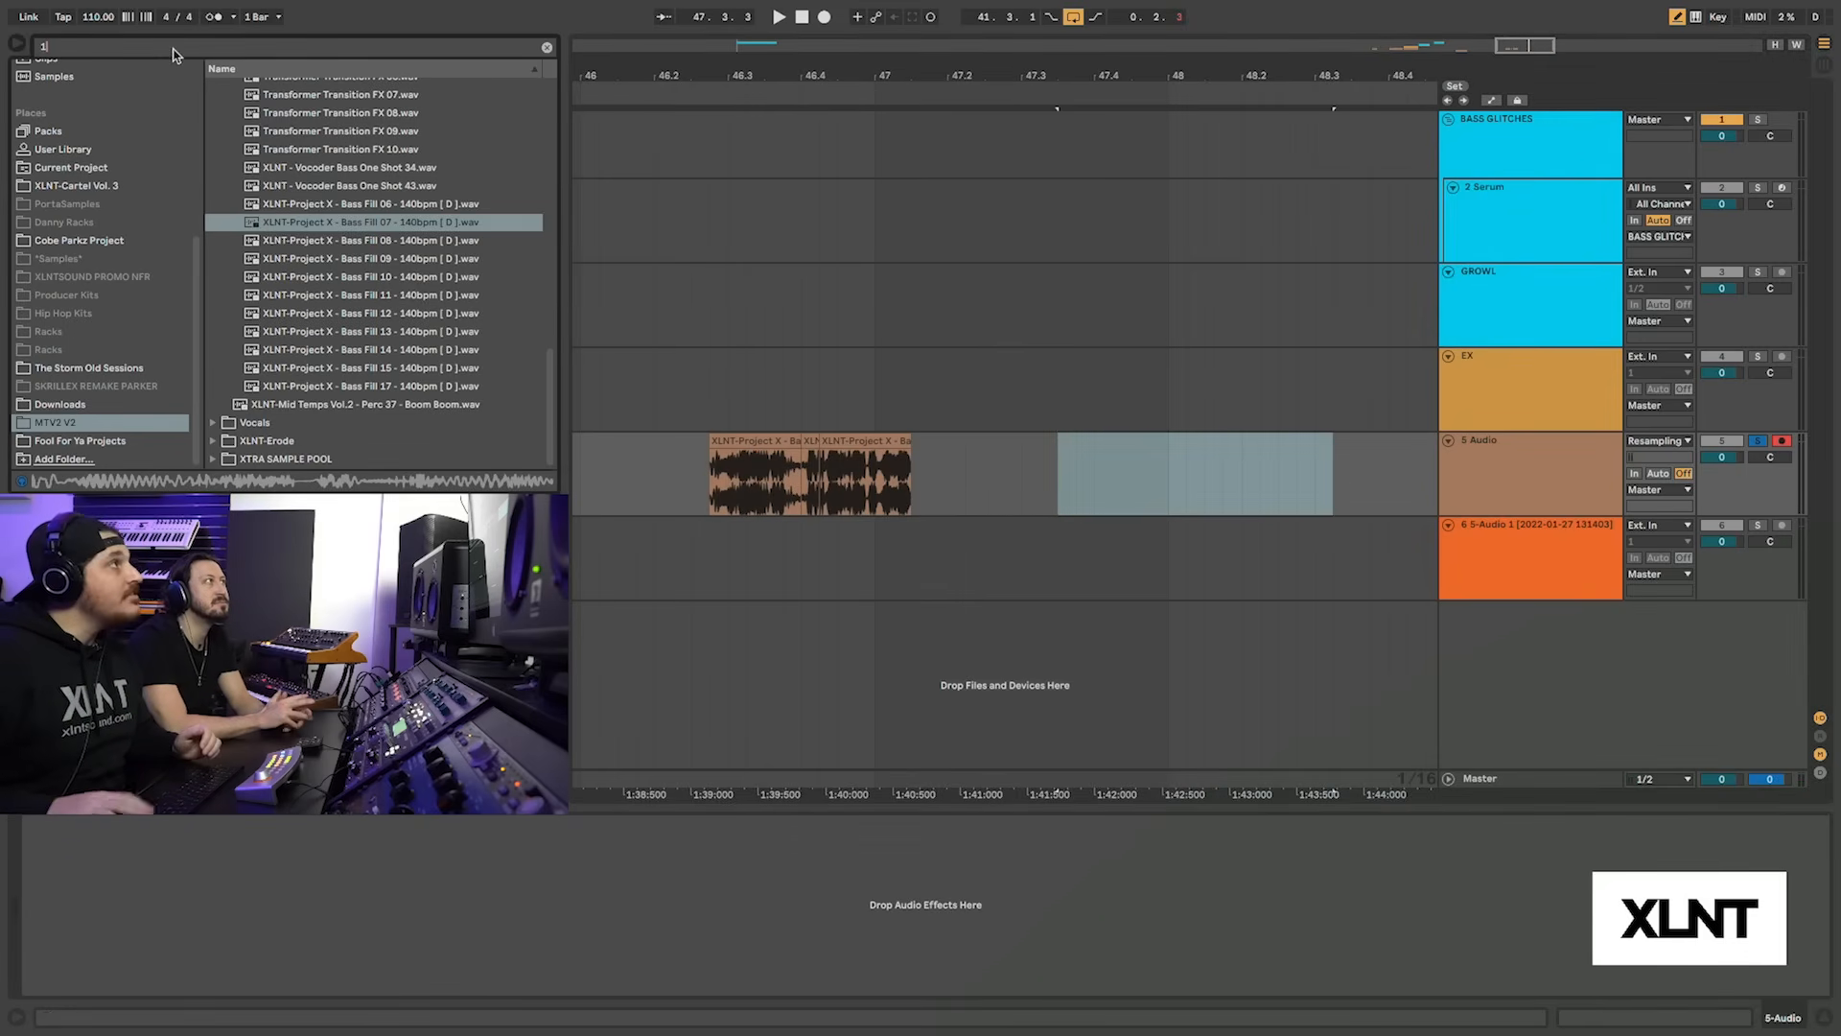
text(7)
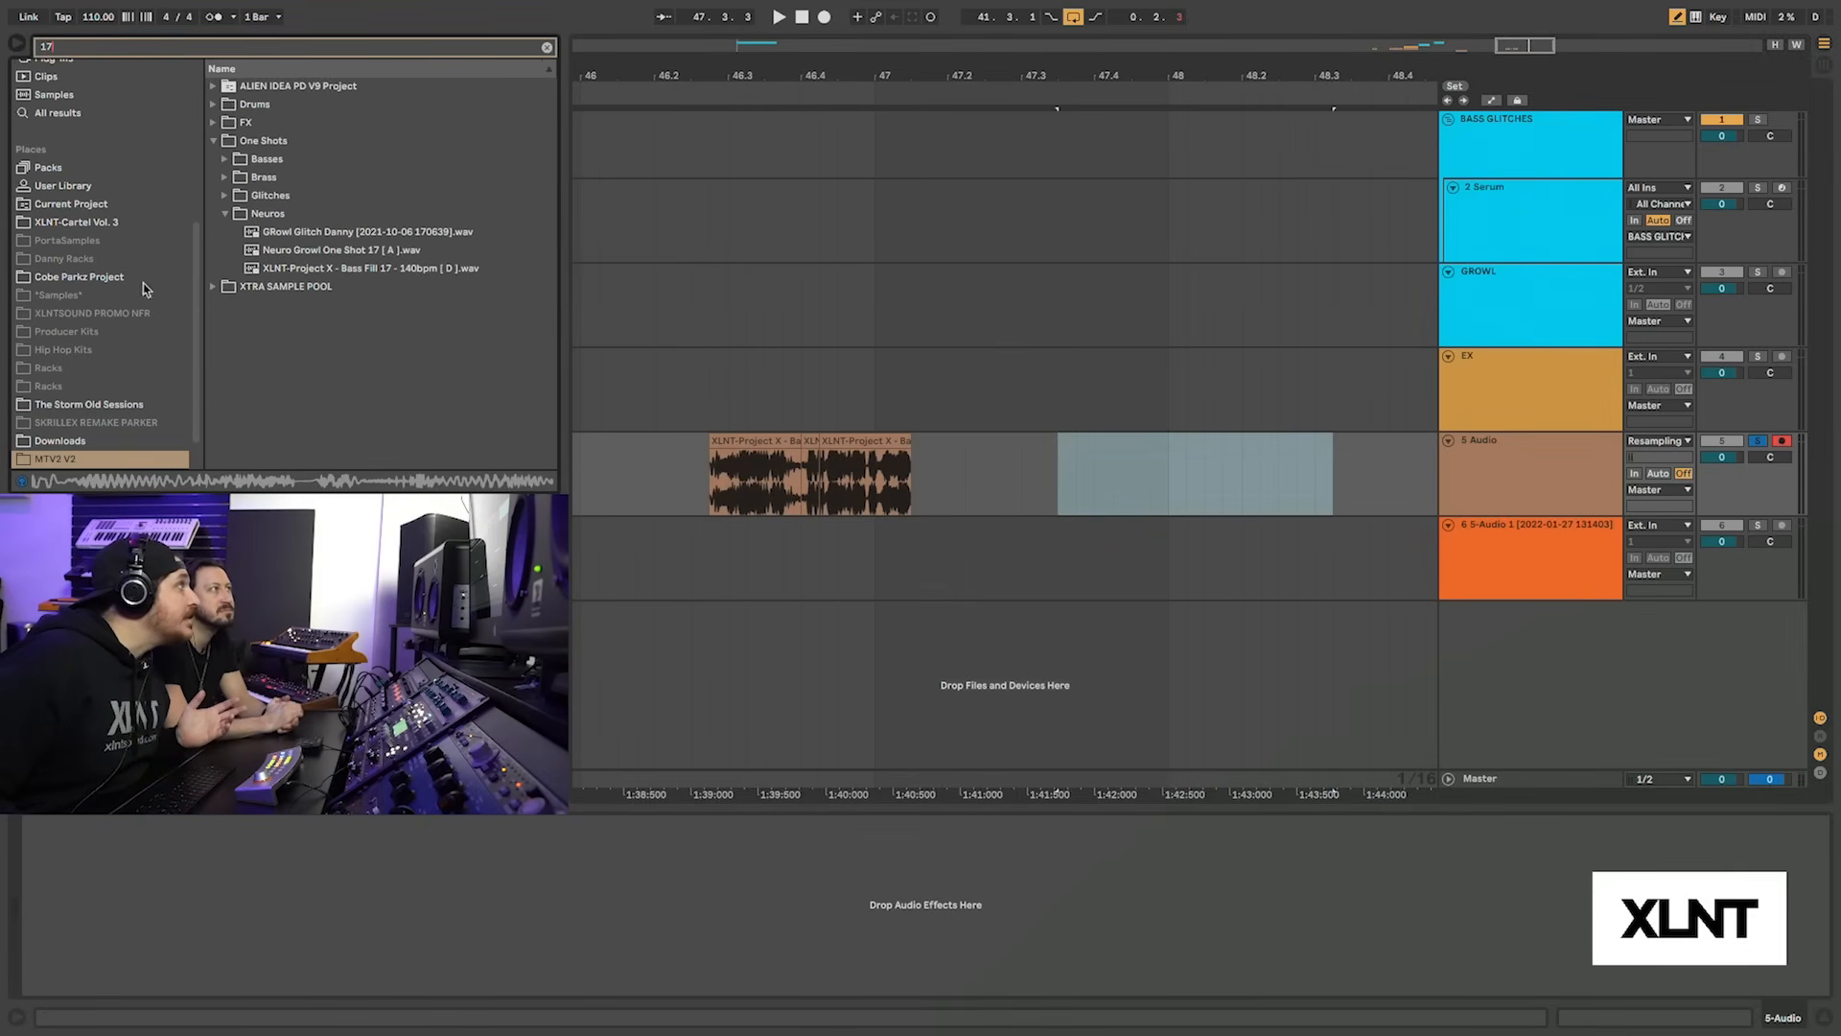
text( OT)
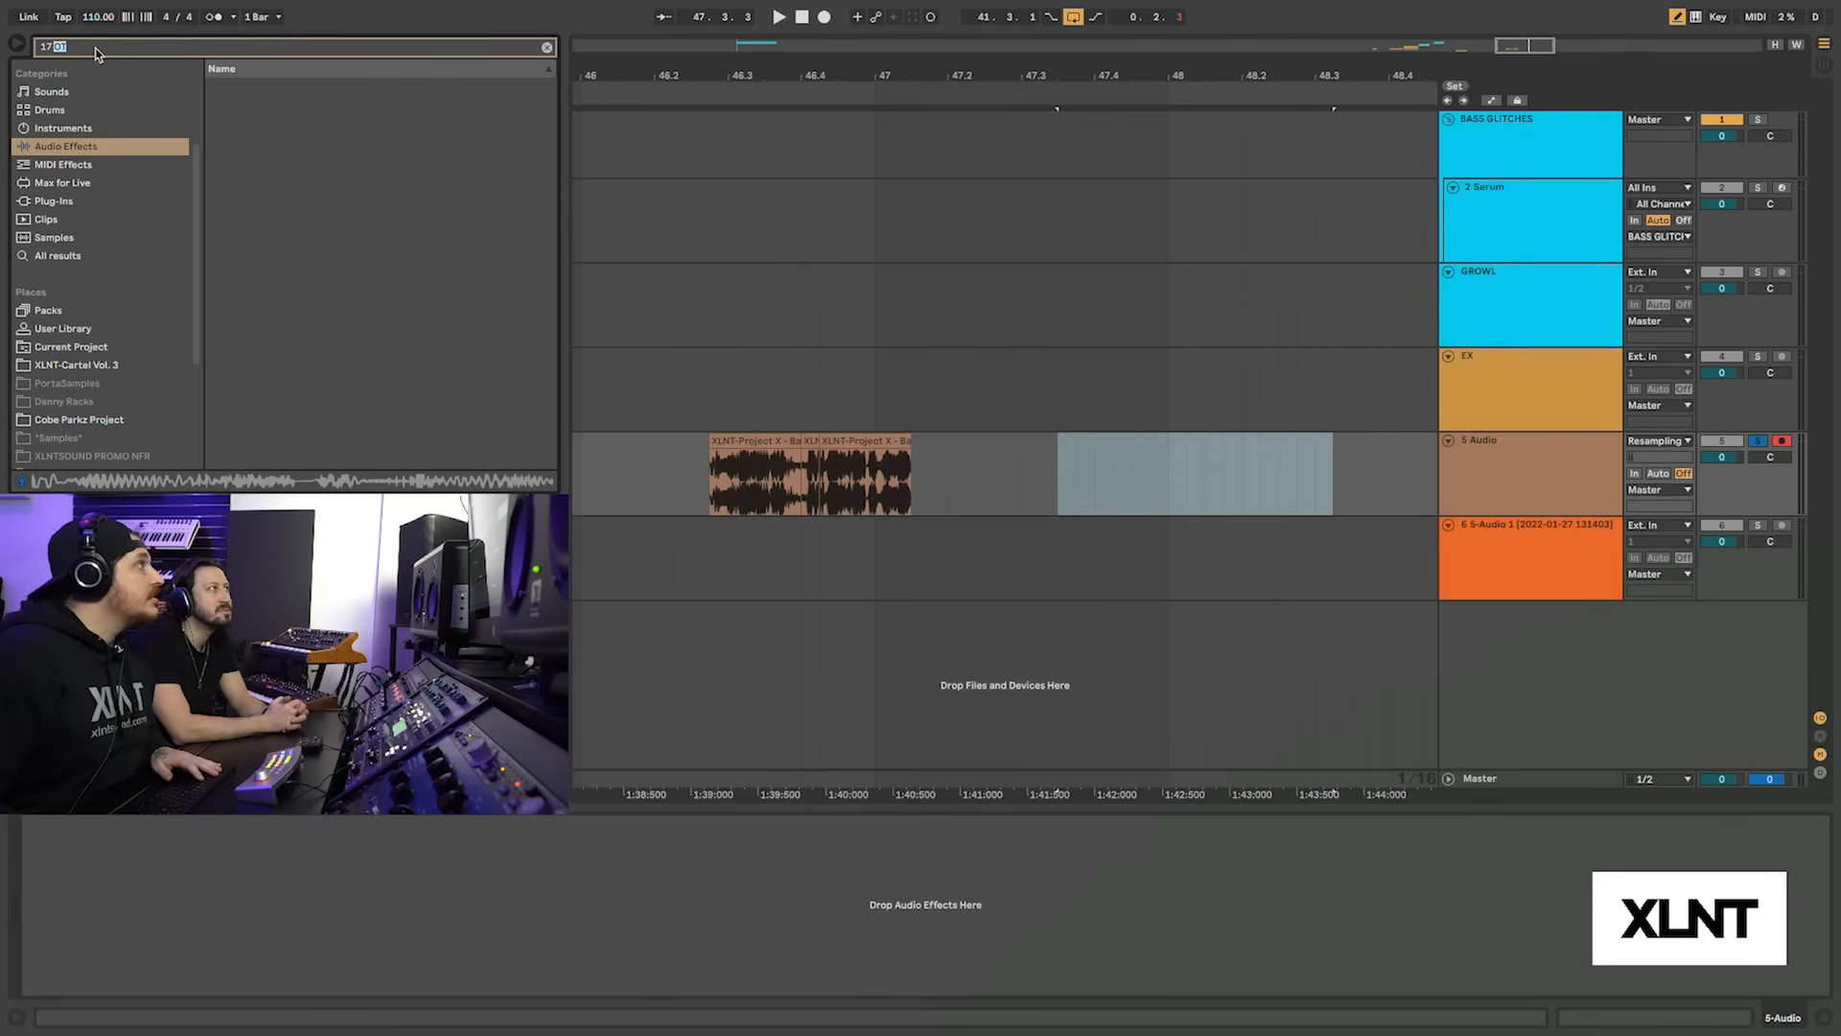
text(OTT)
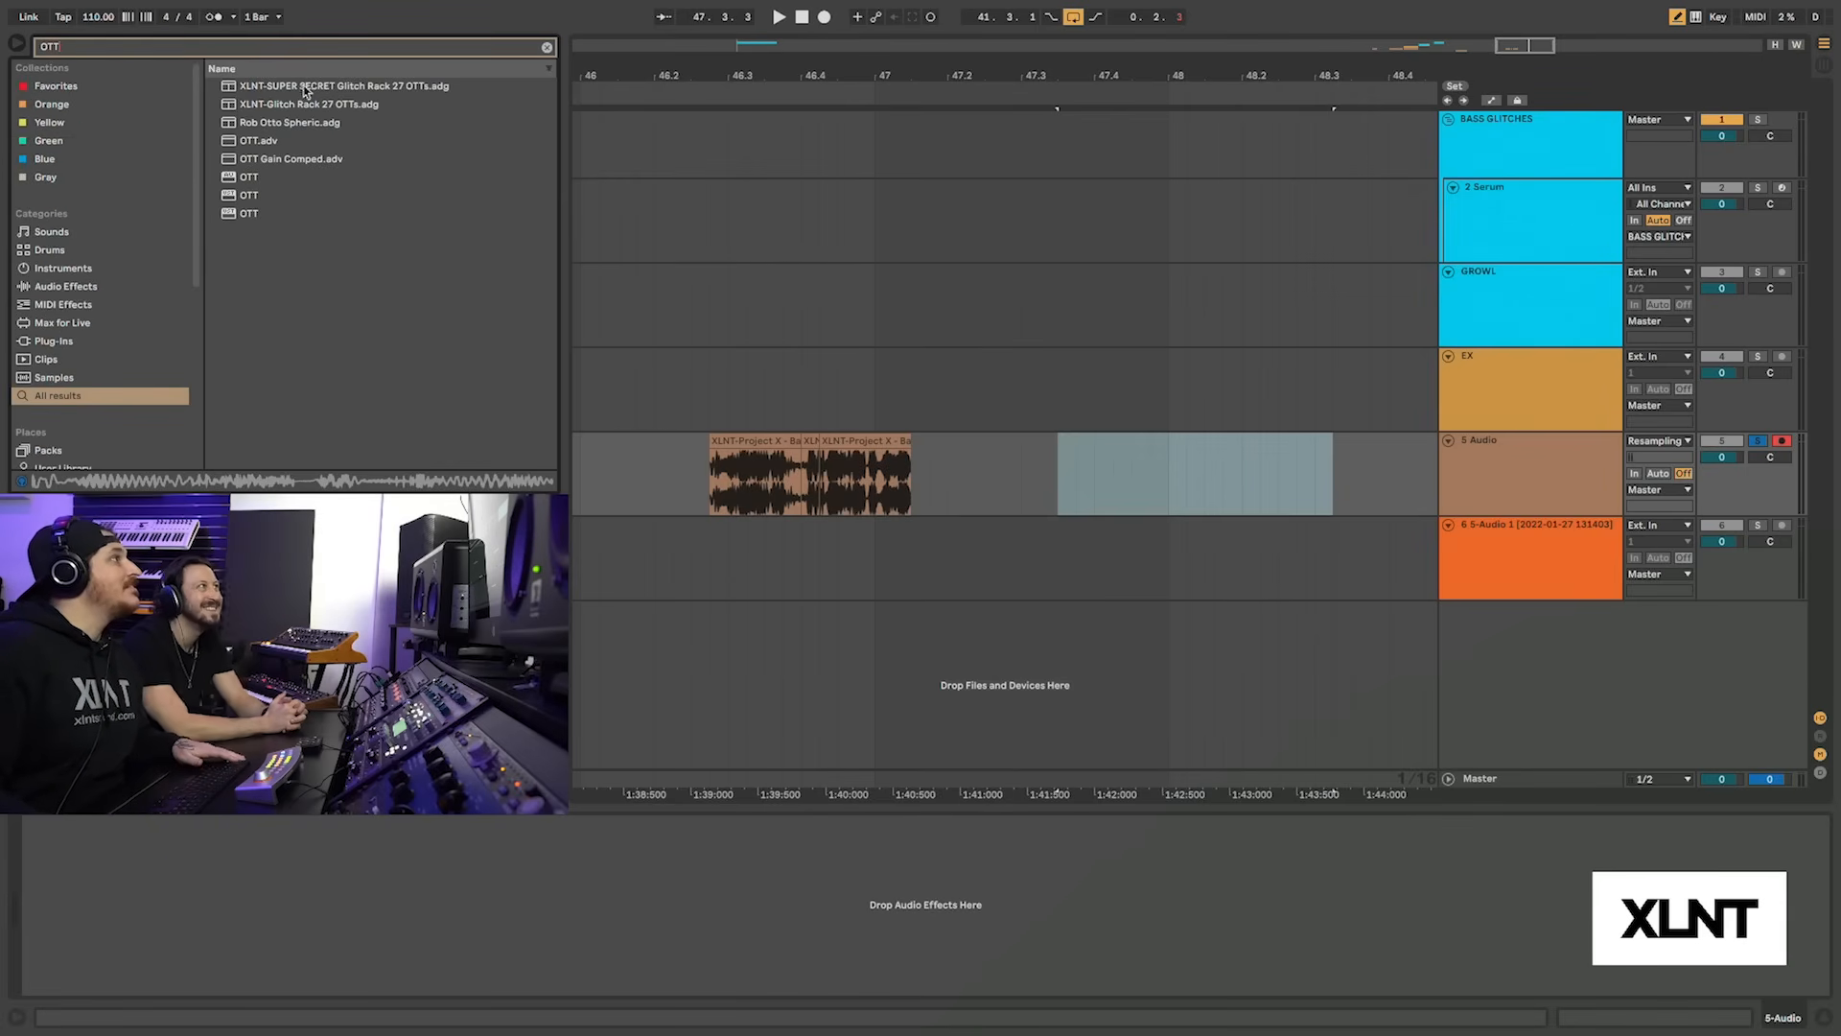
drag(276, 88, 793, 464)
Play the bass sequence from 46.2.4 and compare it with the 27 OTTs rack bypassed and active
click(757, 441)
key(space)
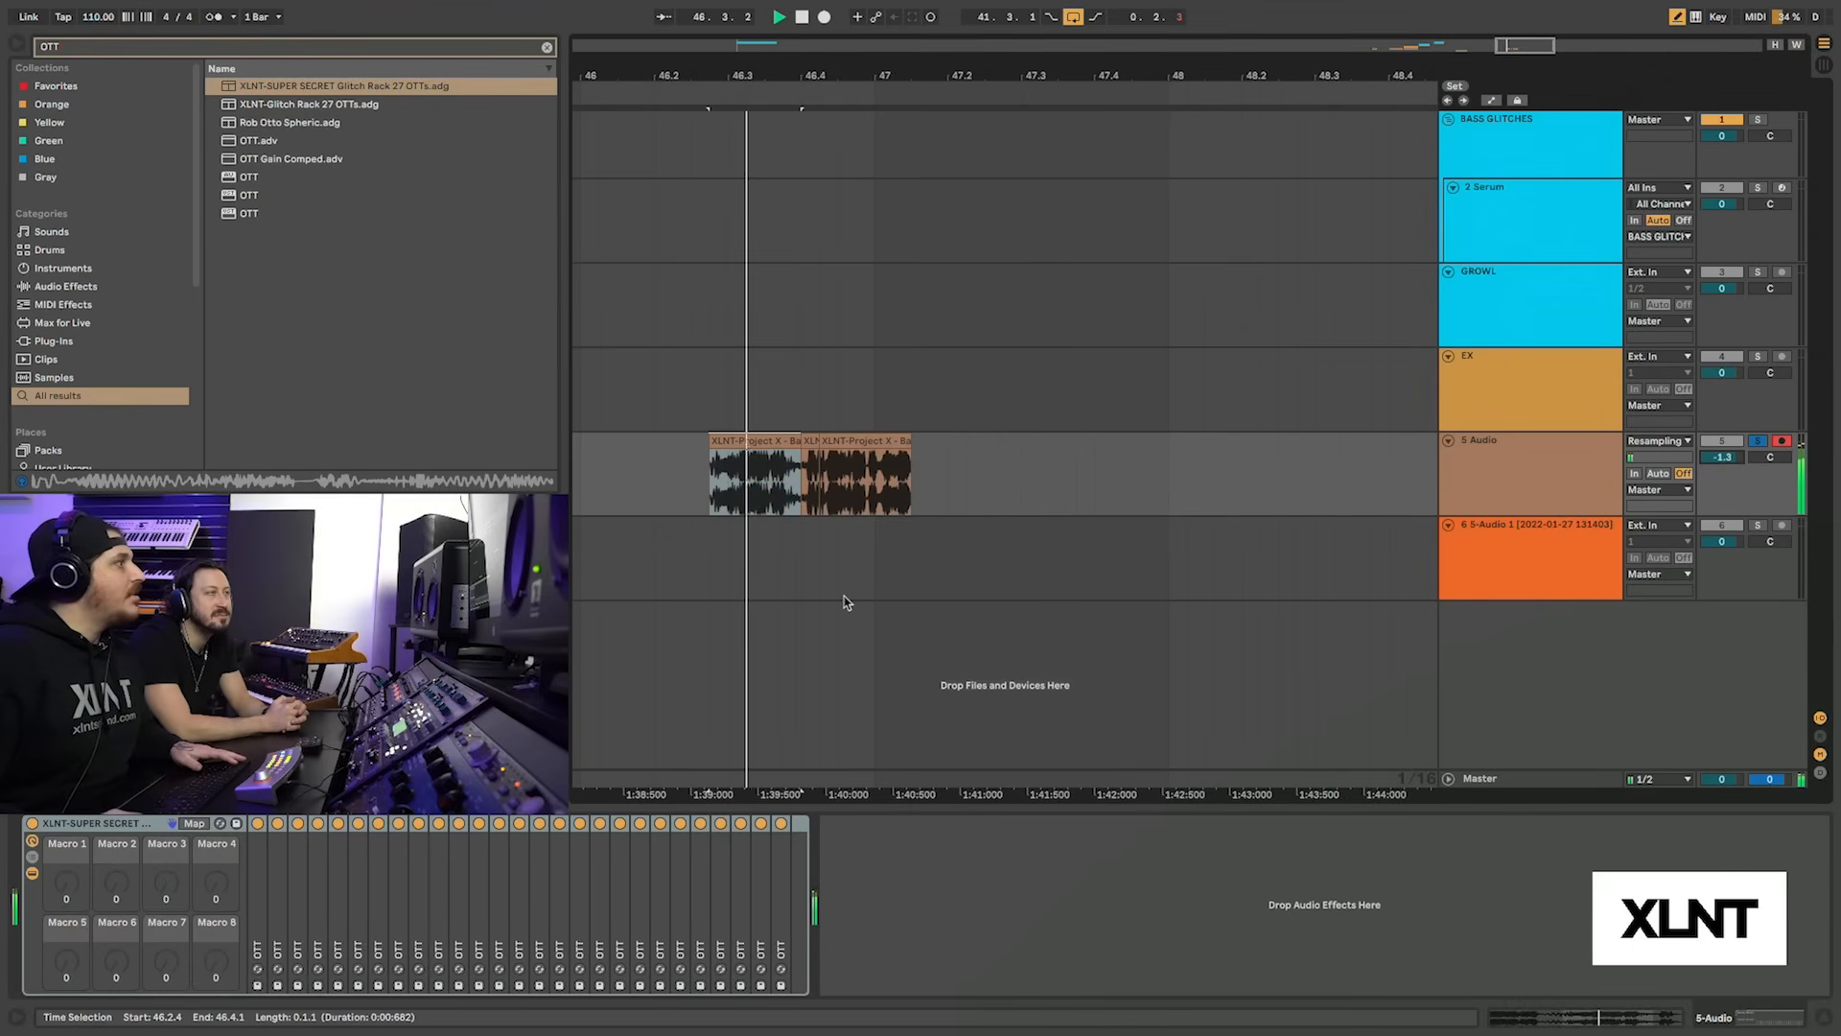
click(31, 823)
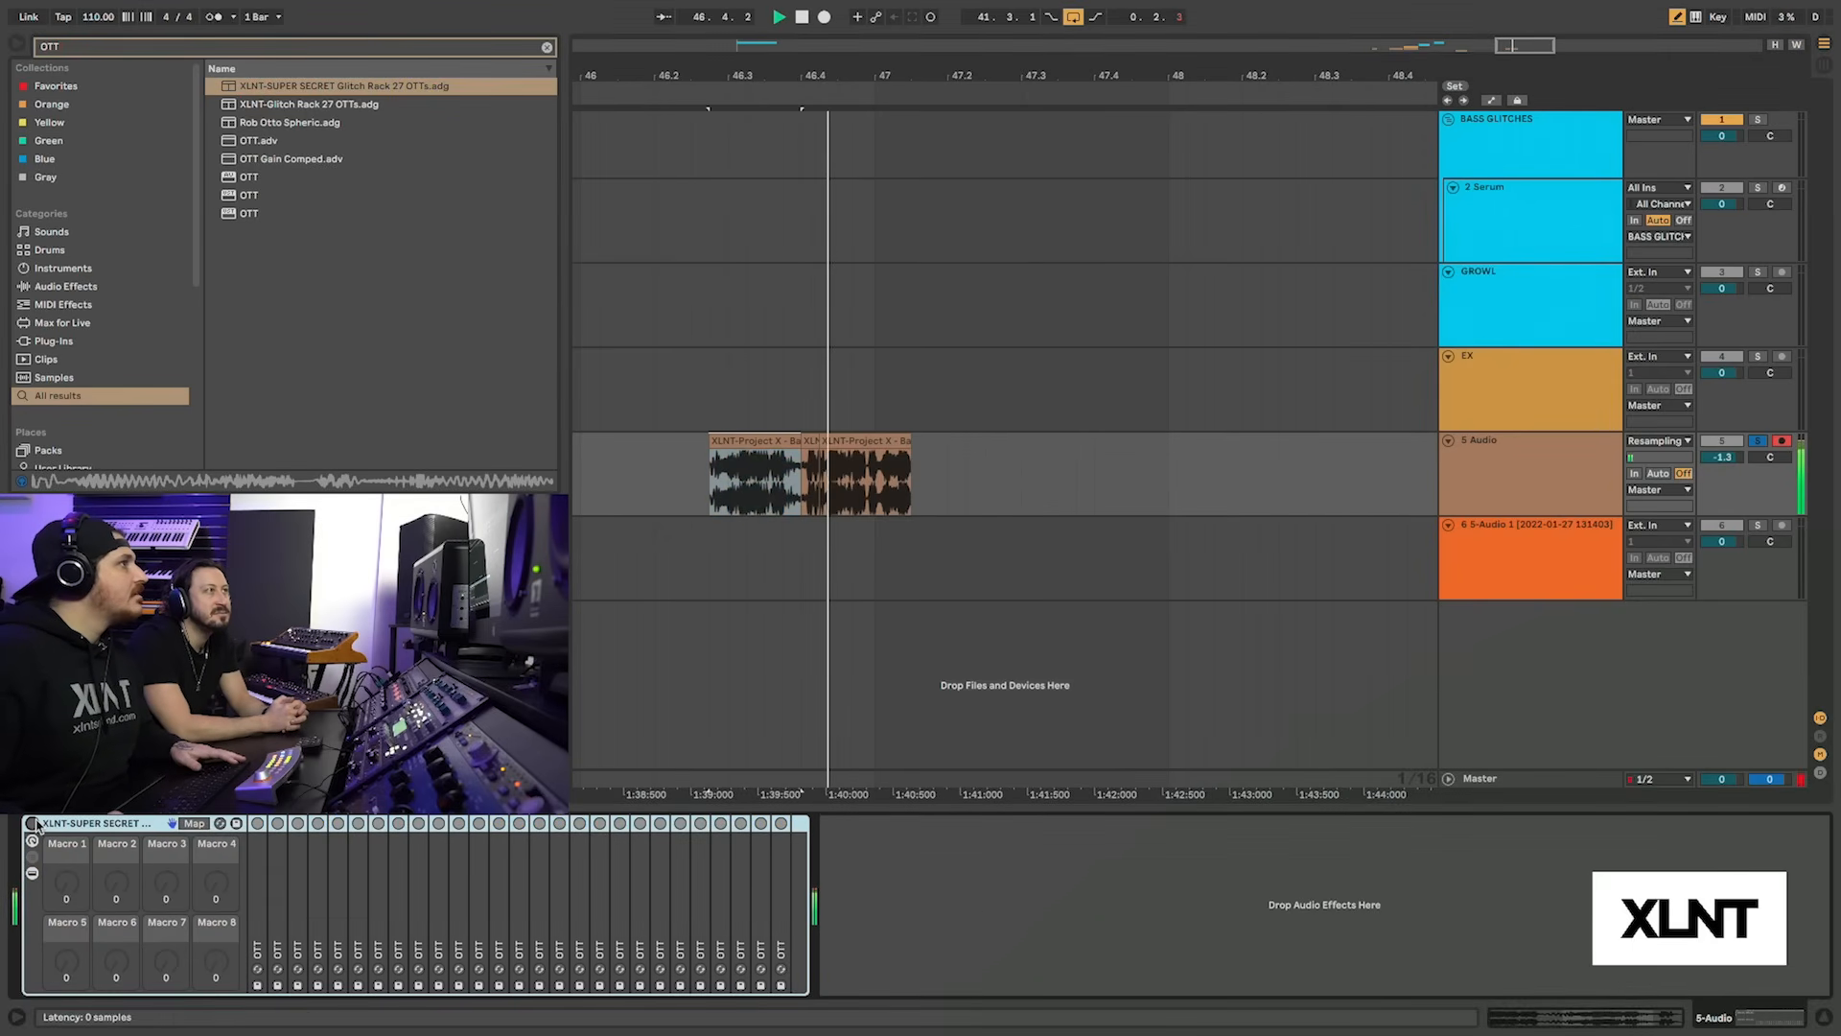
click(32, 822)
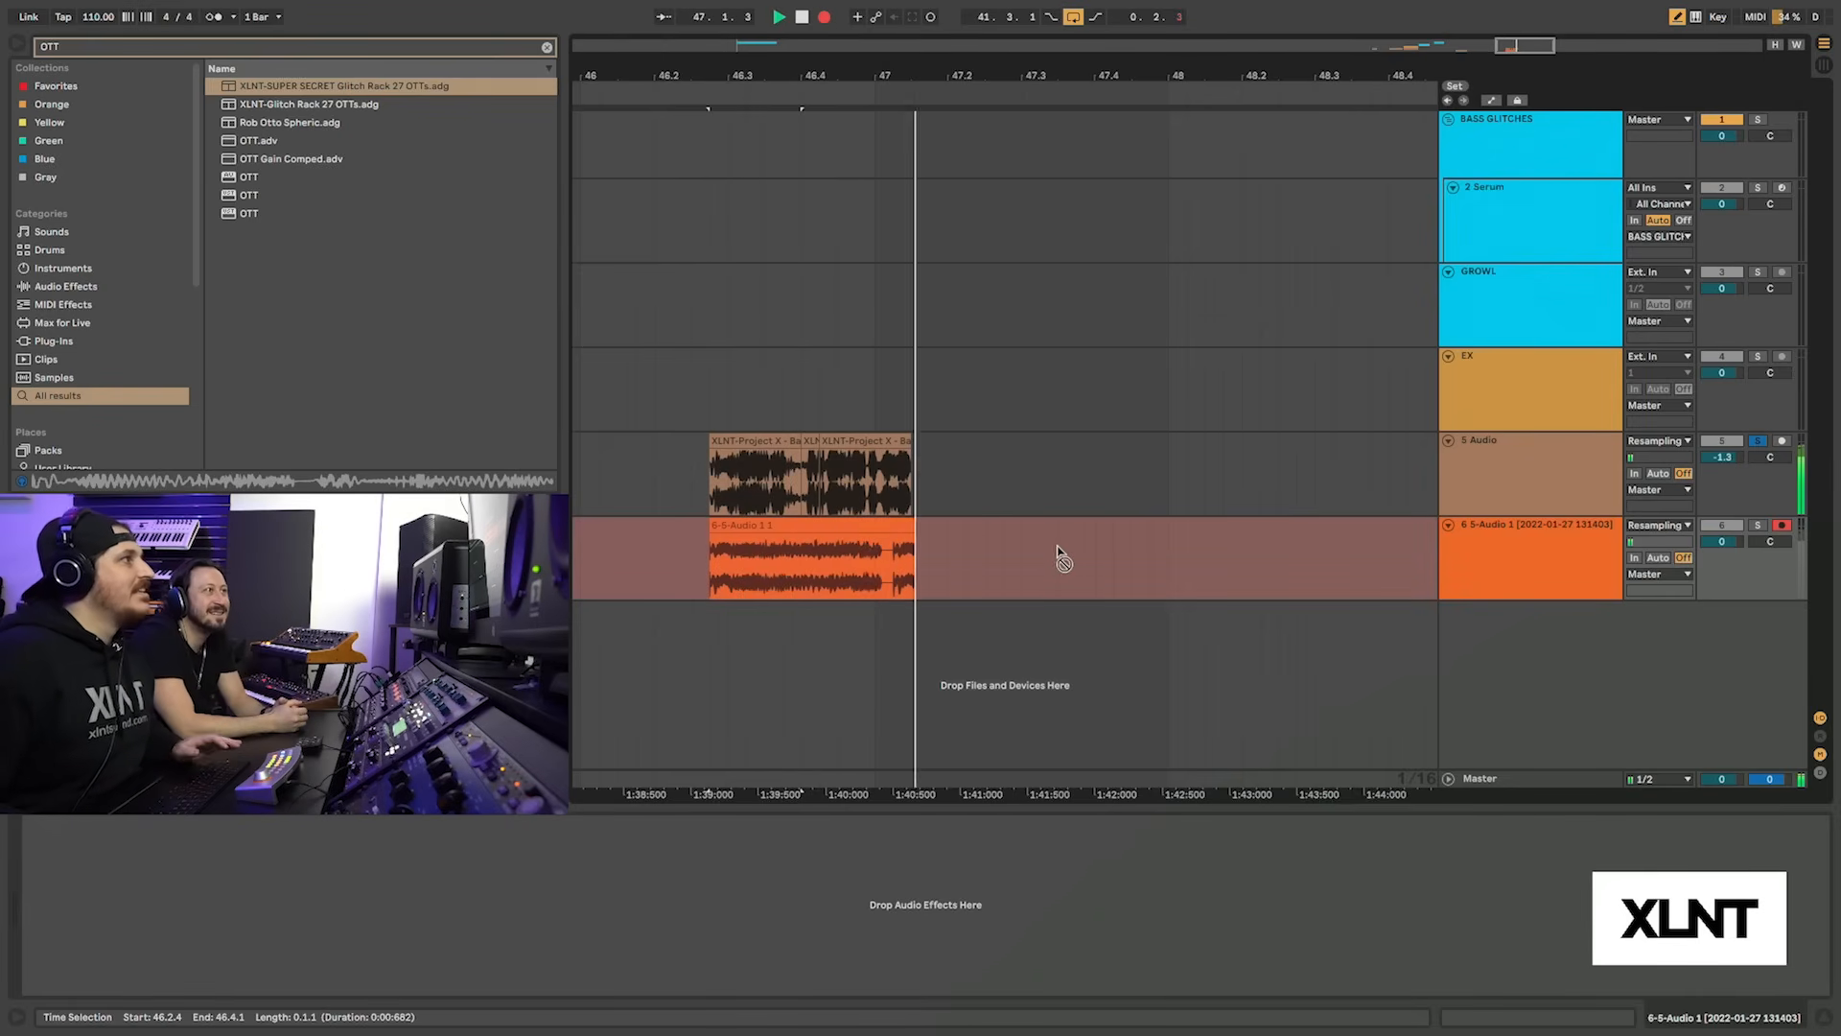
Stop recording the OTT-processed bass and place the take just after the clip at 44.1.1 on the 6 5-Audio 1 track
key(space)
drag(875, 527, 1242, 527)
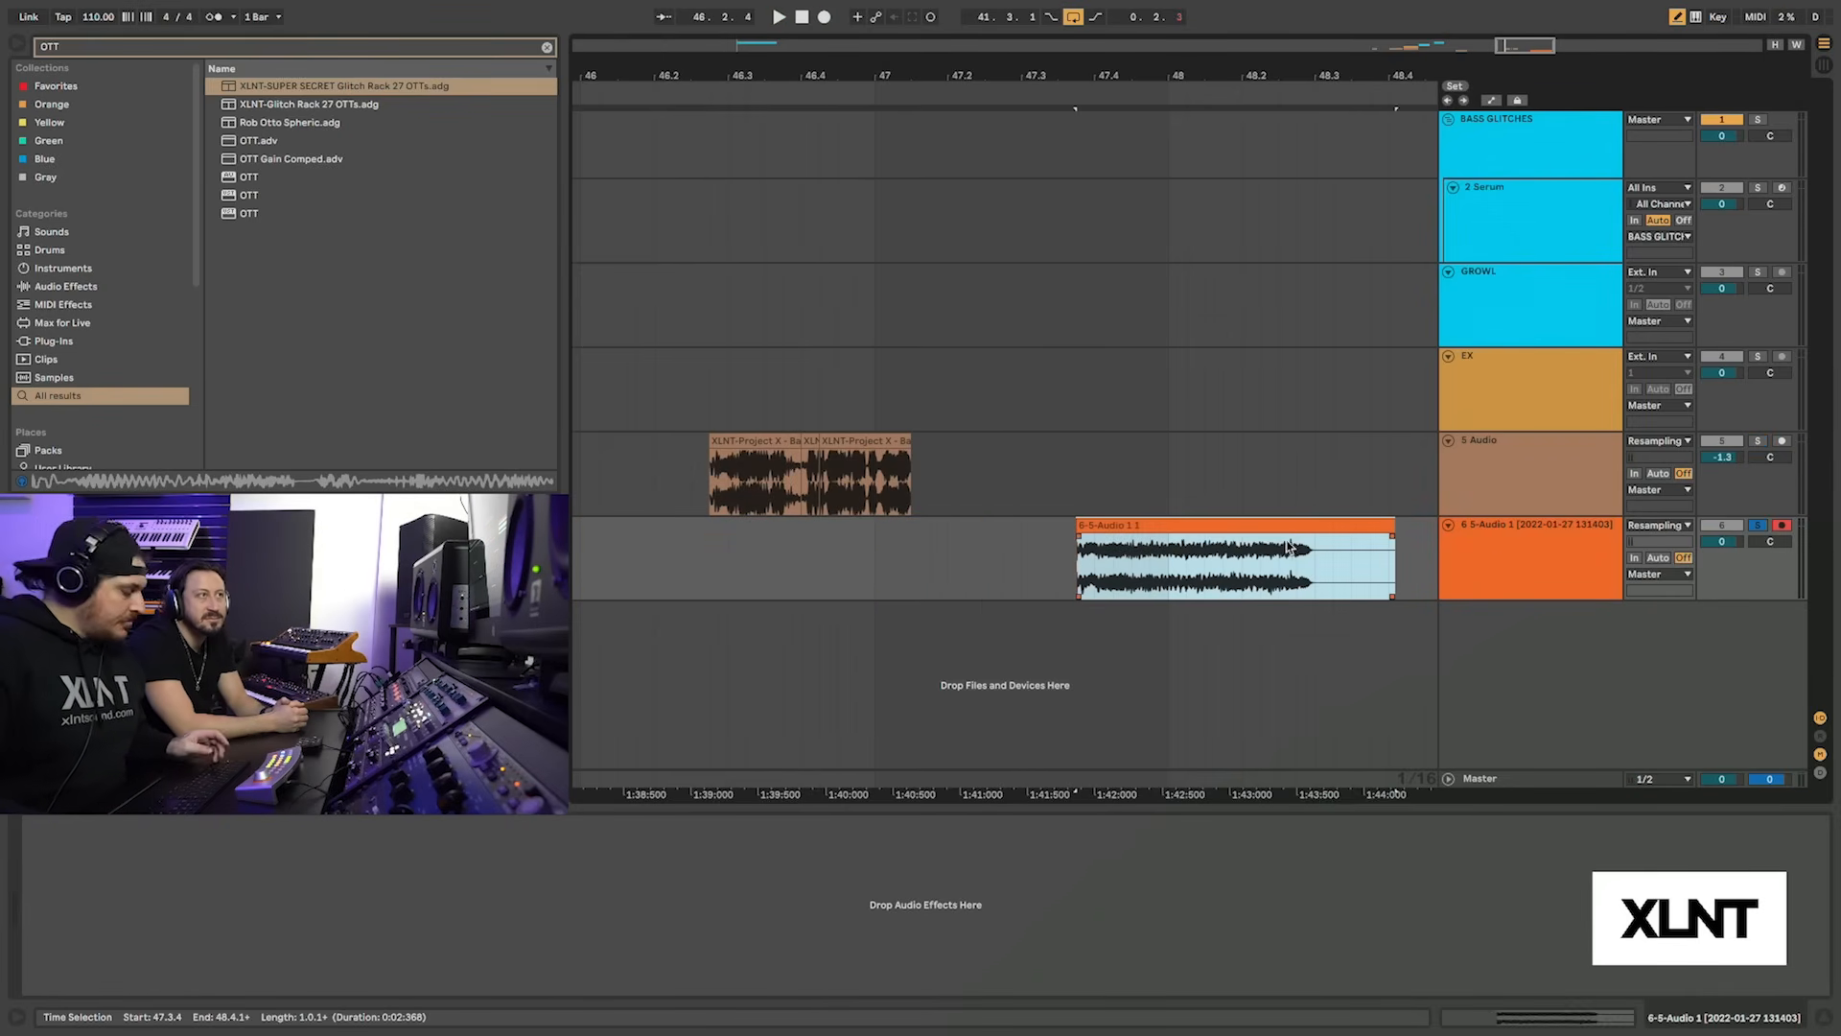
double_click(1289, 547)
key(space)
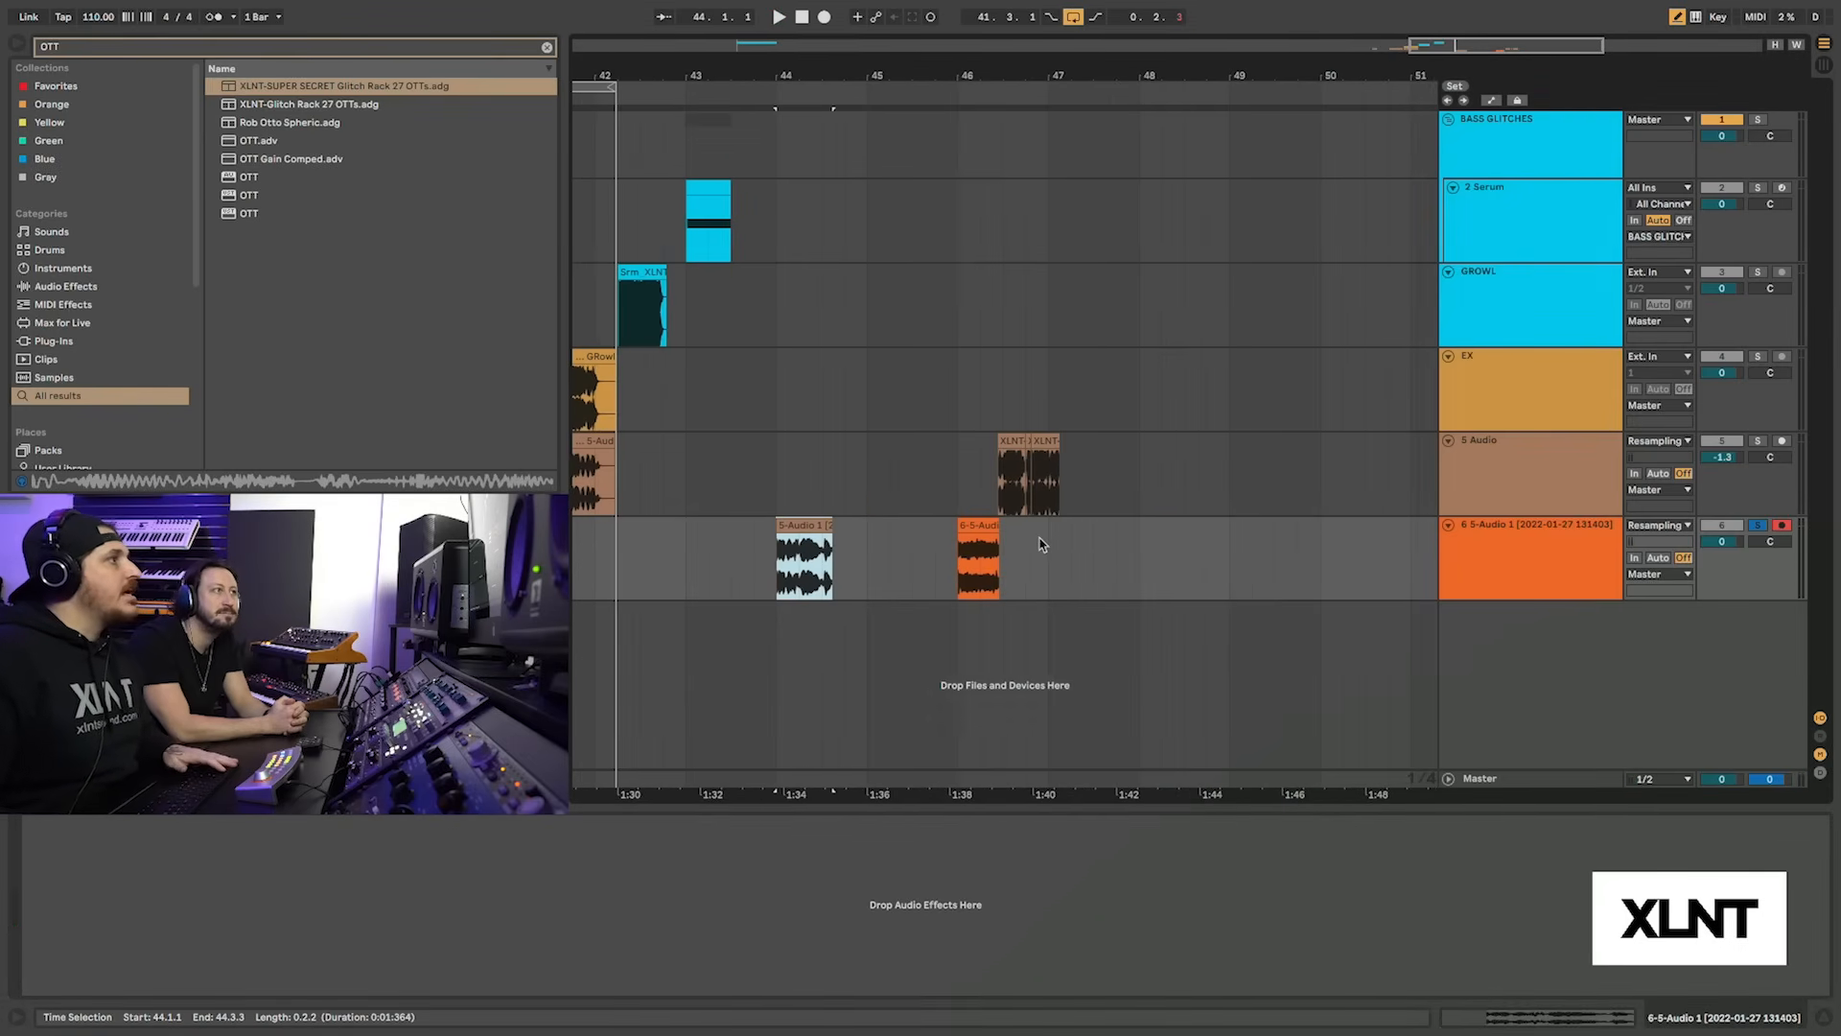
key(space)
drag(980, 523, 865, 525)
Move the Srm_XLNT-GROWL Assembly clip to 48.1.1 on the GROWL track
scroll(942, 563, left, 6)
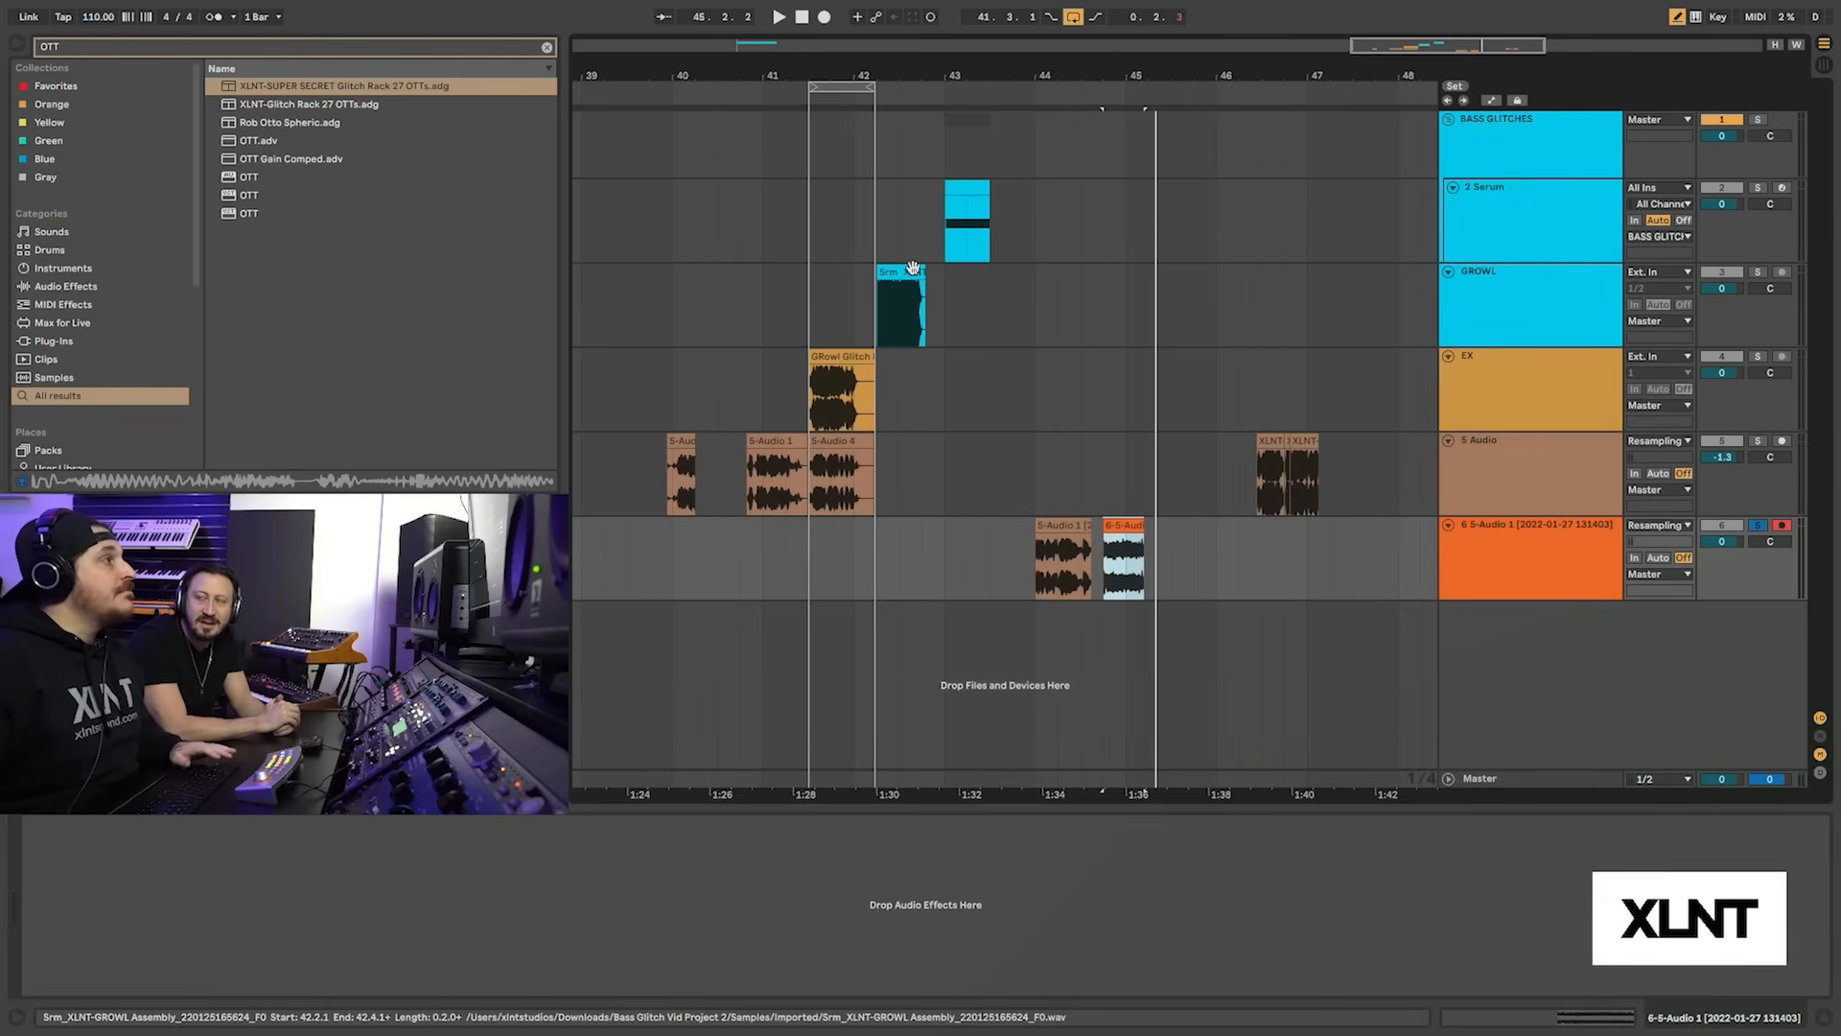
drag(909, 268, 1374, 331)
scroll(1372, 329, right, 3)
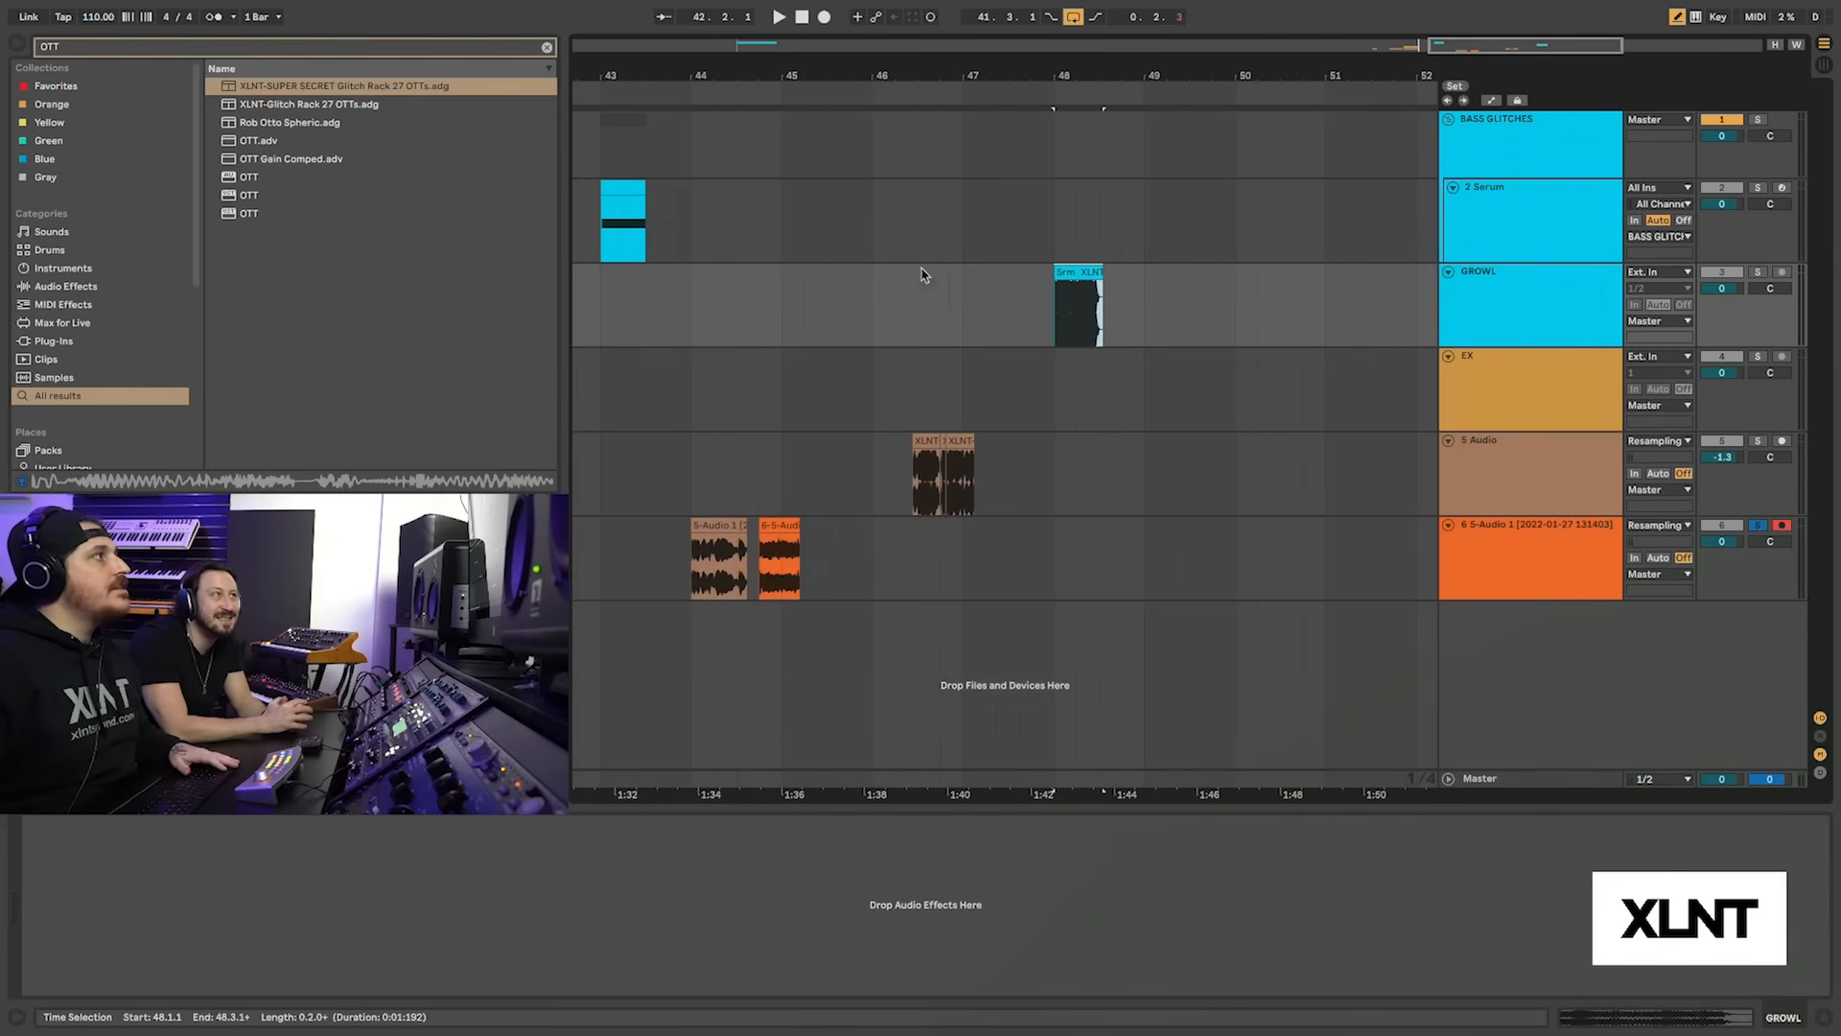
scroll(911, 268, left, 2)
Solo the 2 Serum track and audition its clip at 43.1.1
click(754, 186)
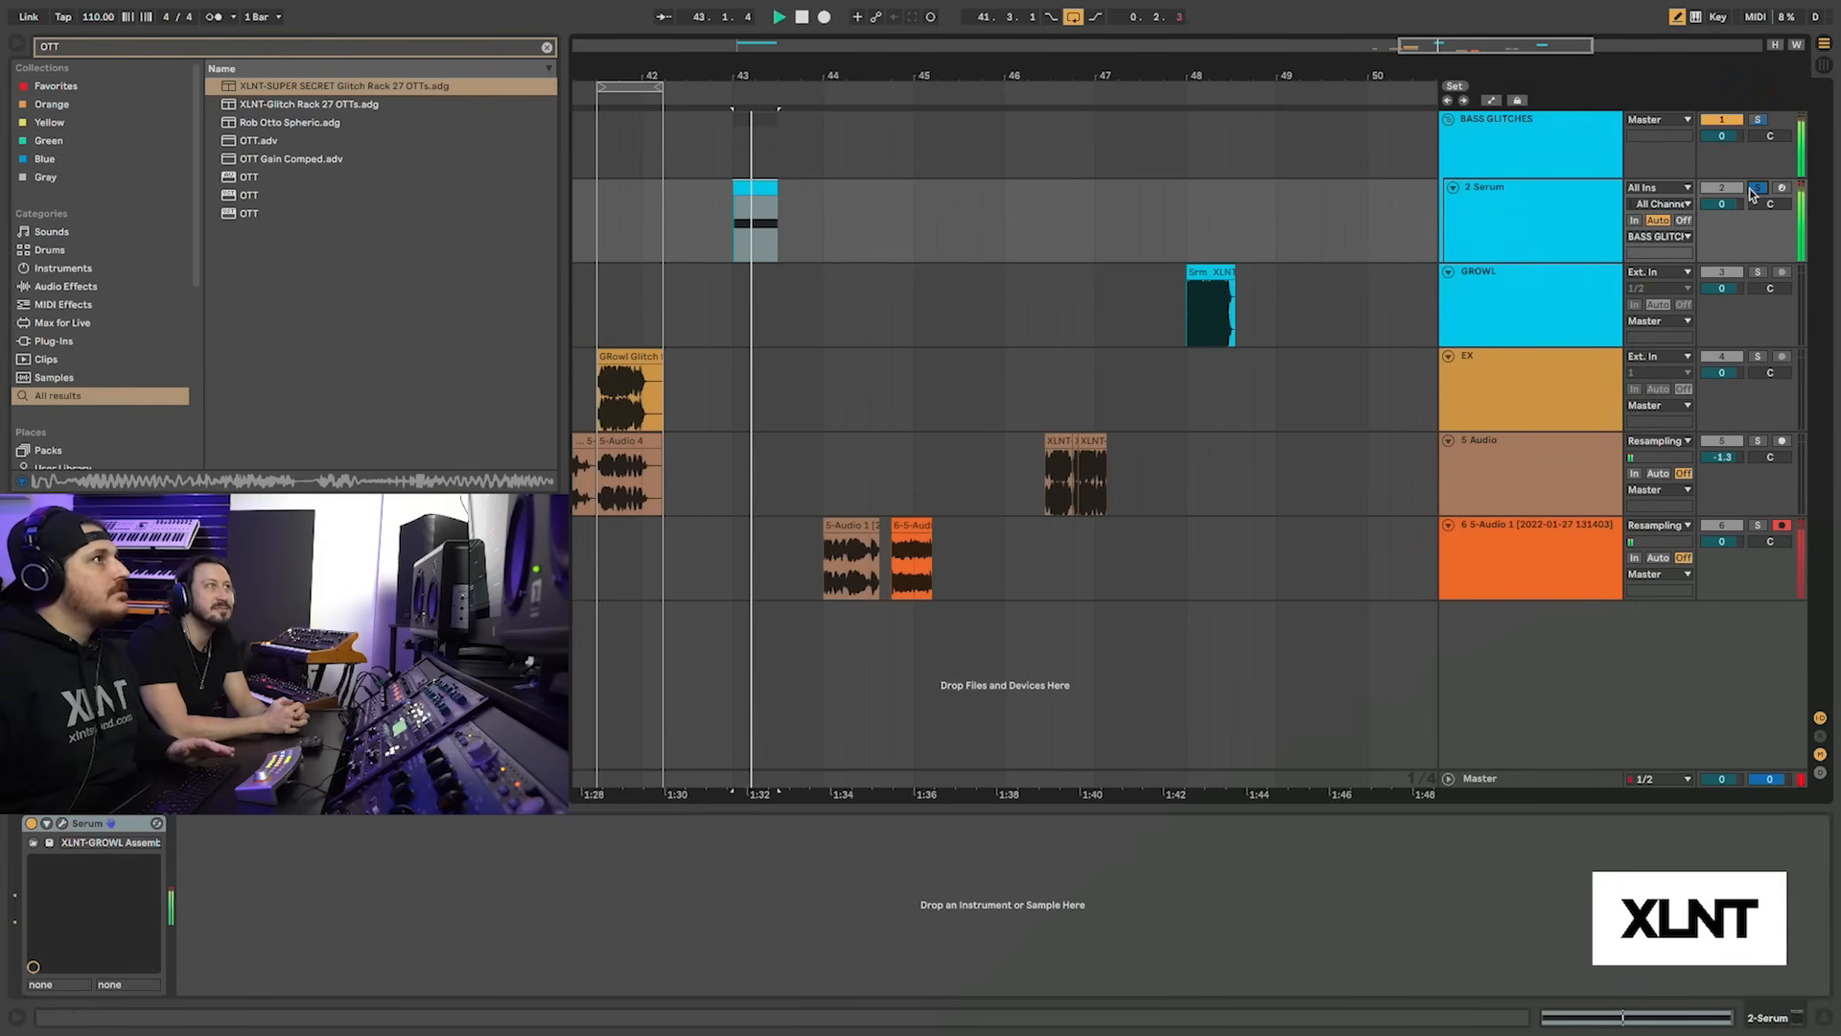
click(1212, 275)
scroll(1212, 278, left, 1)
key(space)
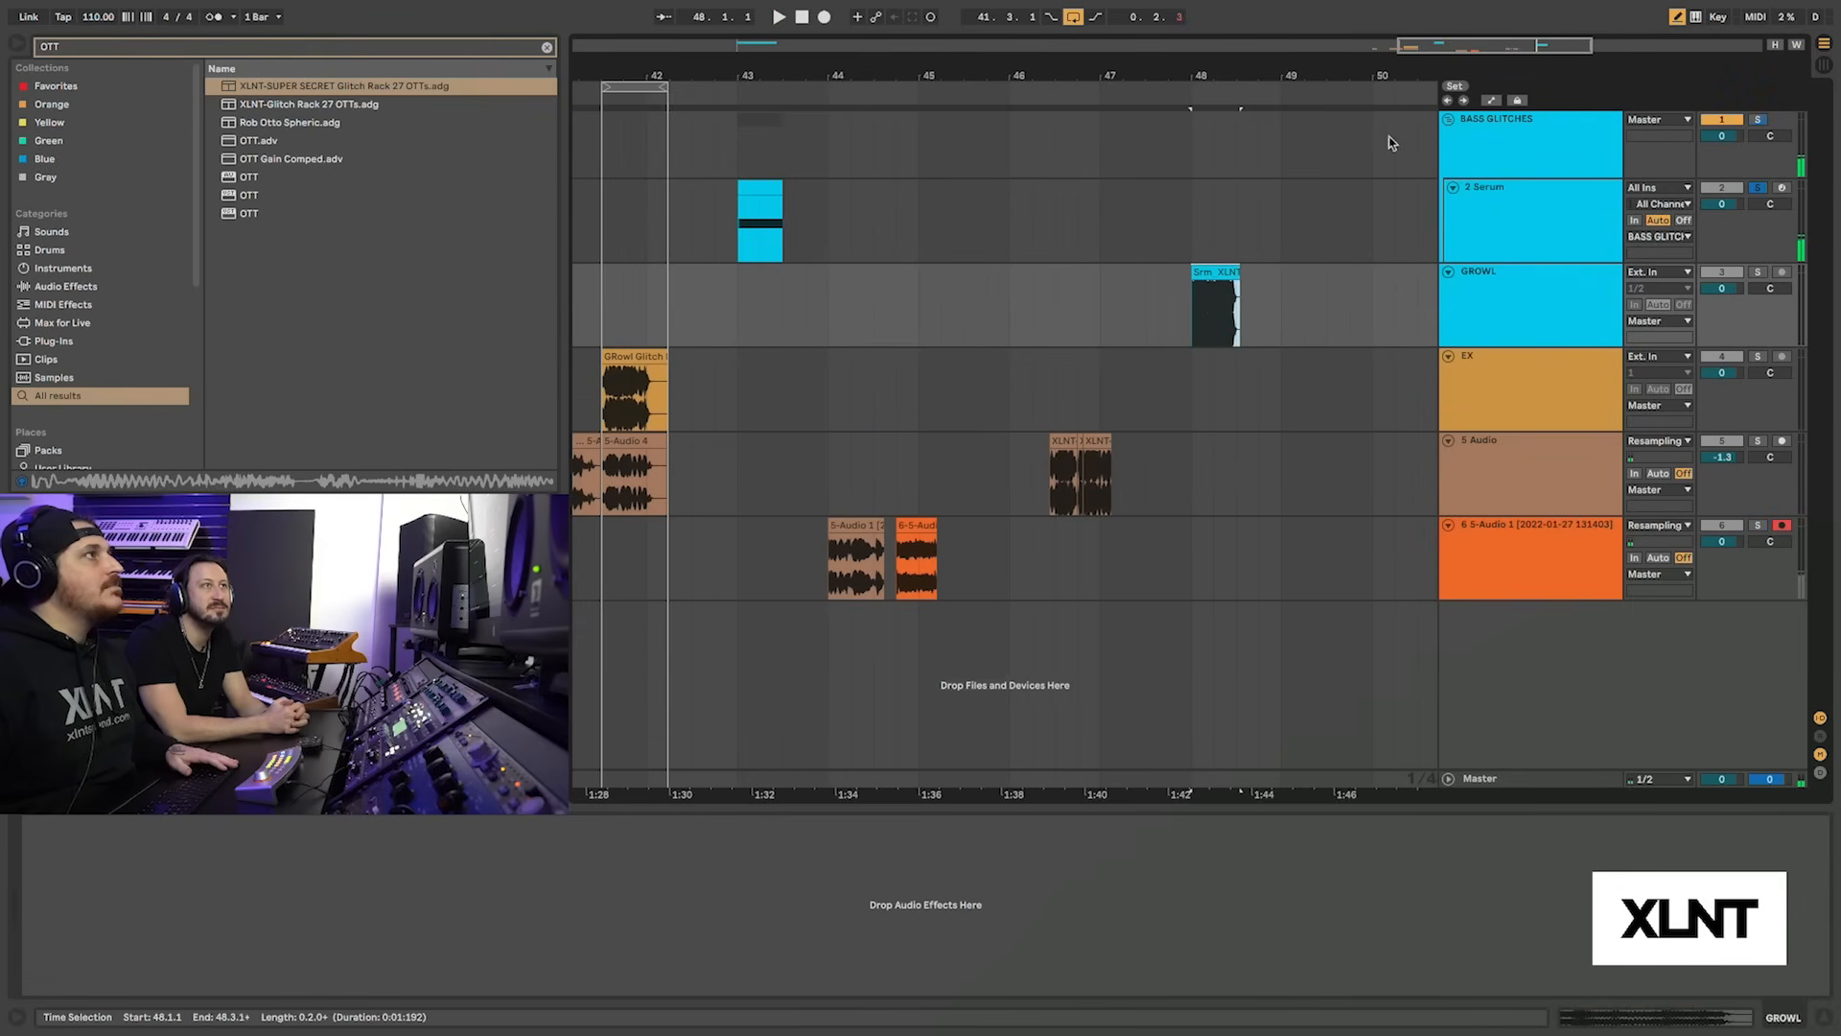
Loop 48.1.1 to 48.3.1 around the soloed growl clip, play it and show the clip's sample settings
drag(1271, 82, 1264, 107)
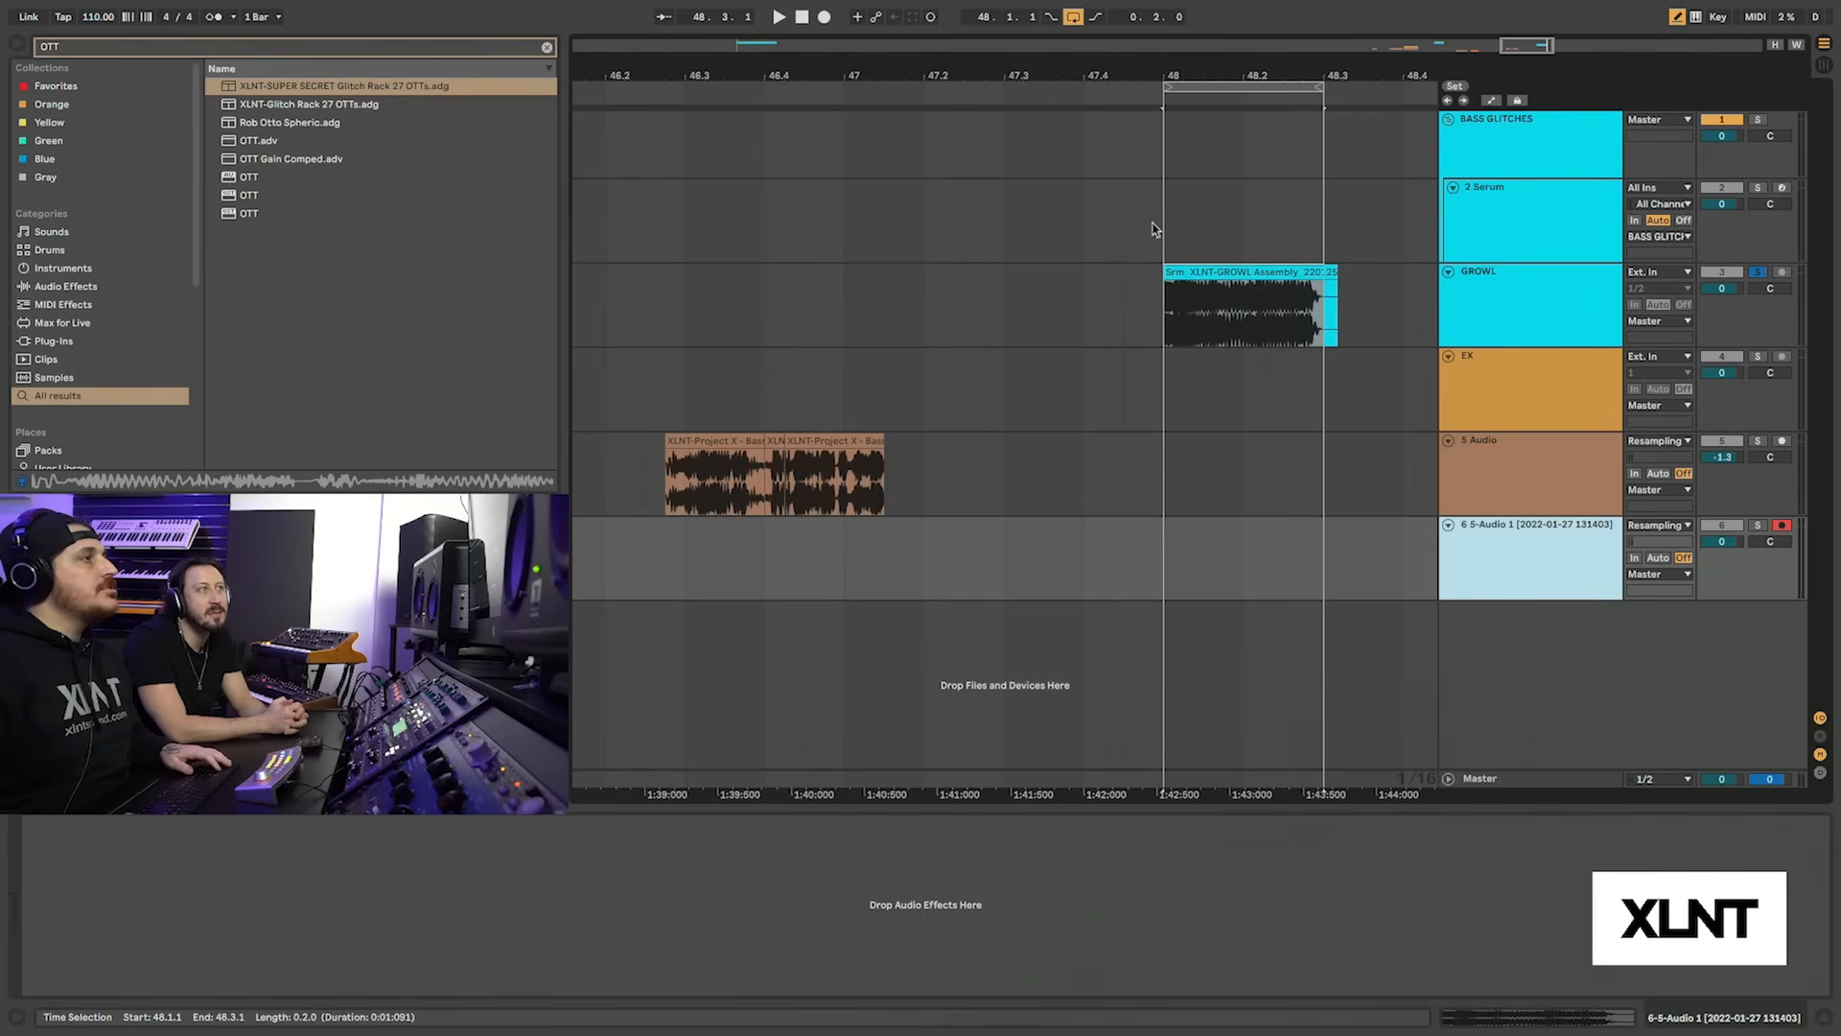
click(1257, 84)
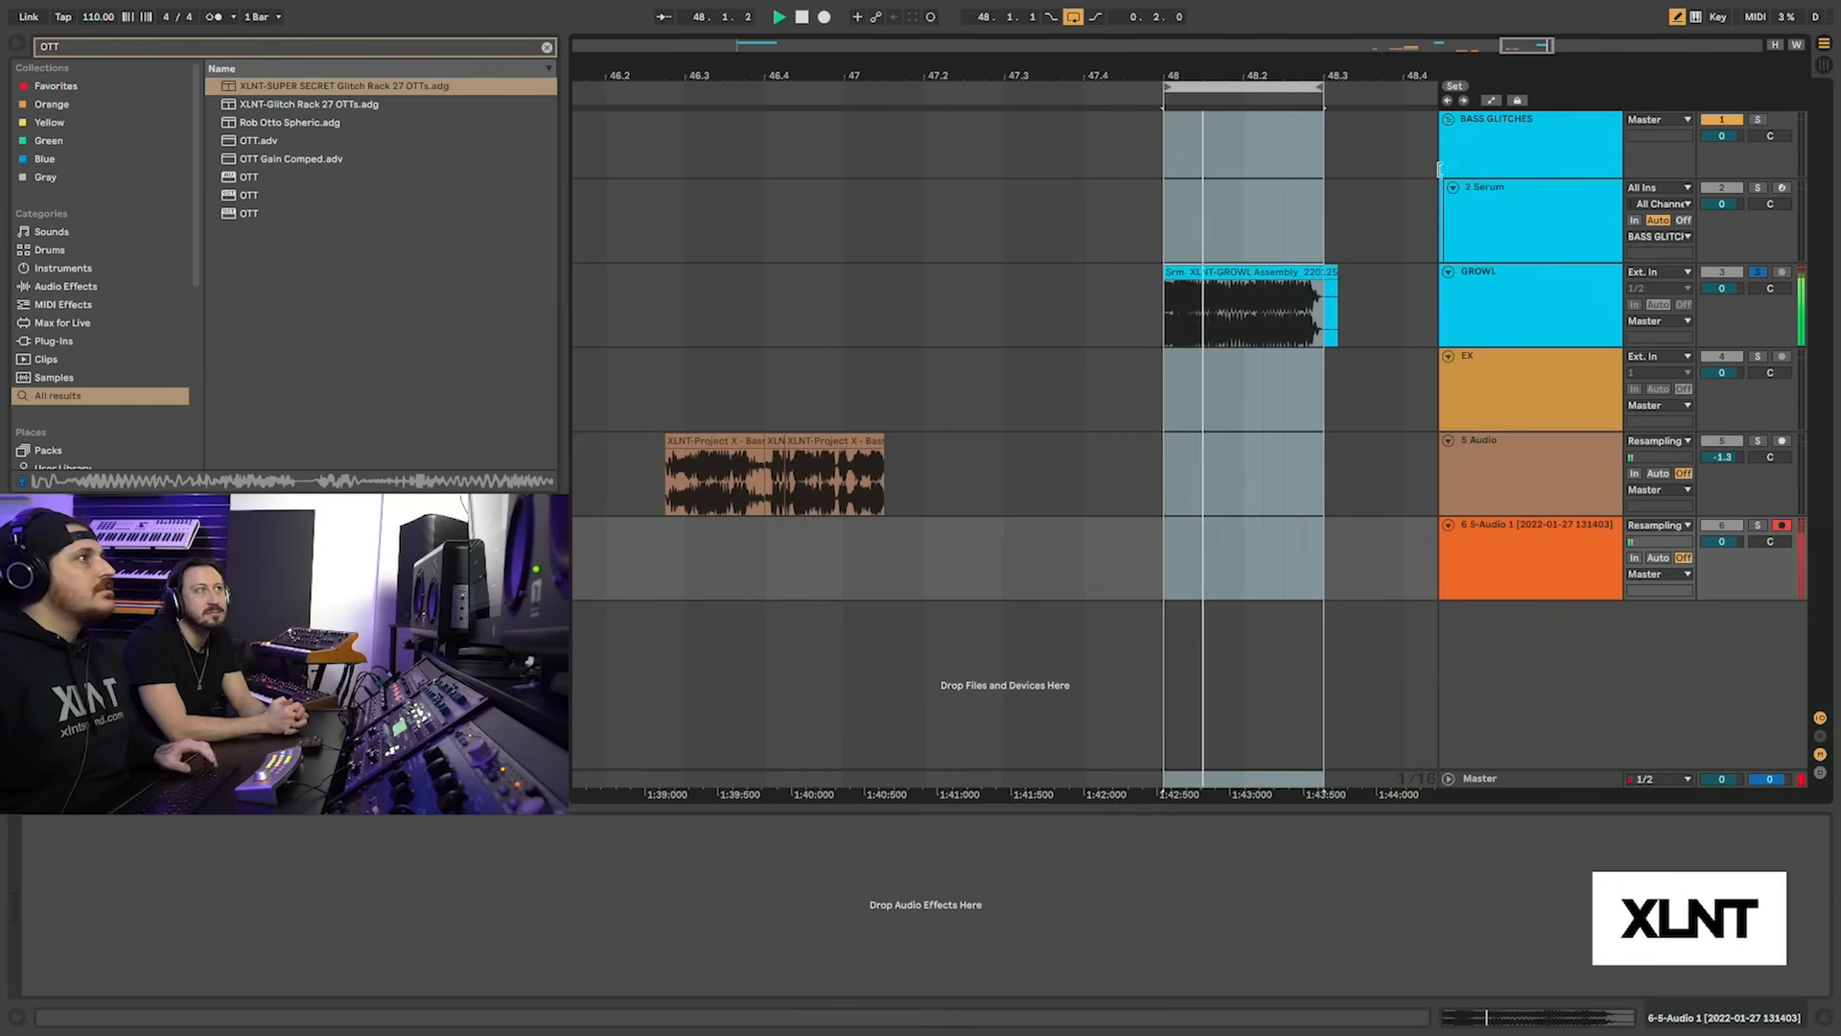
key(shift+Tab)
key(space)
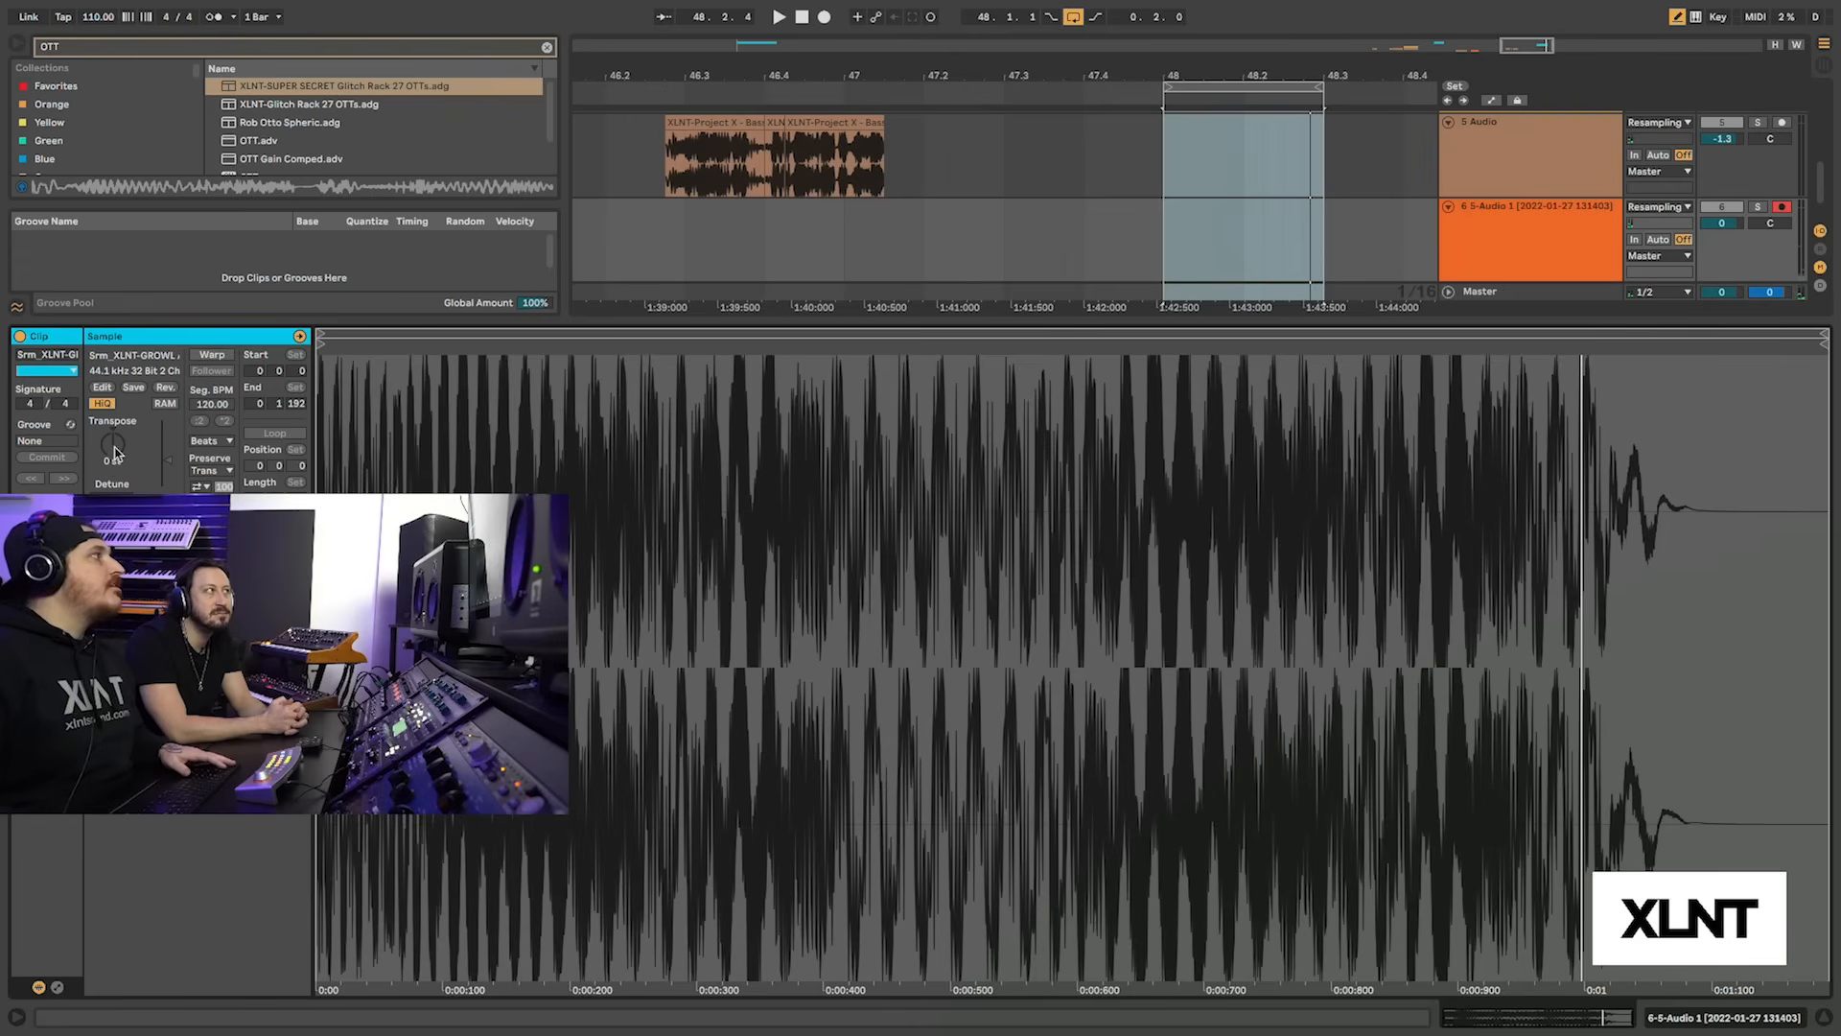
Sweep the growl clip's transposition during looped playback, taking it down to -7 st
key(space)
mouse_move(114, 451)
mouse_down()
mouse_move(112, 409)
mouse_move(112, 434)
mouse_up()
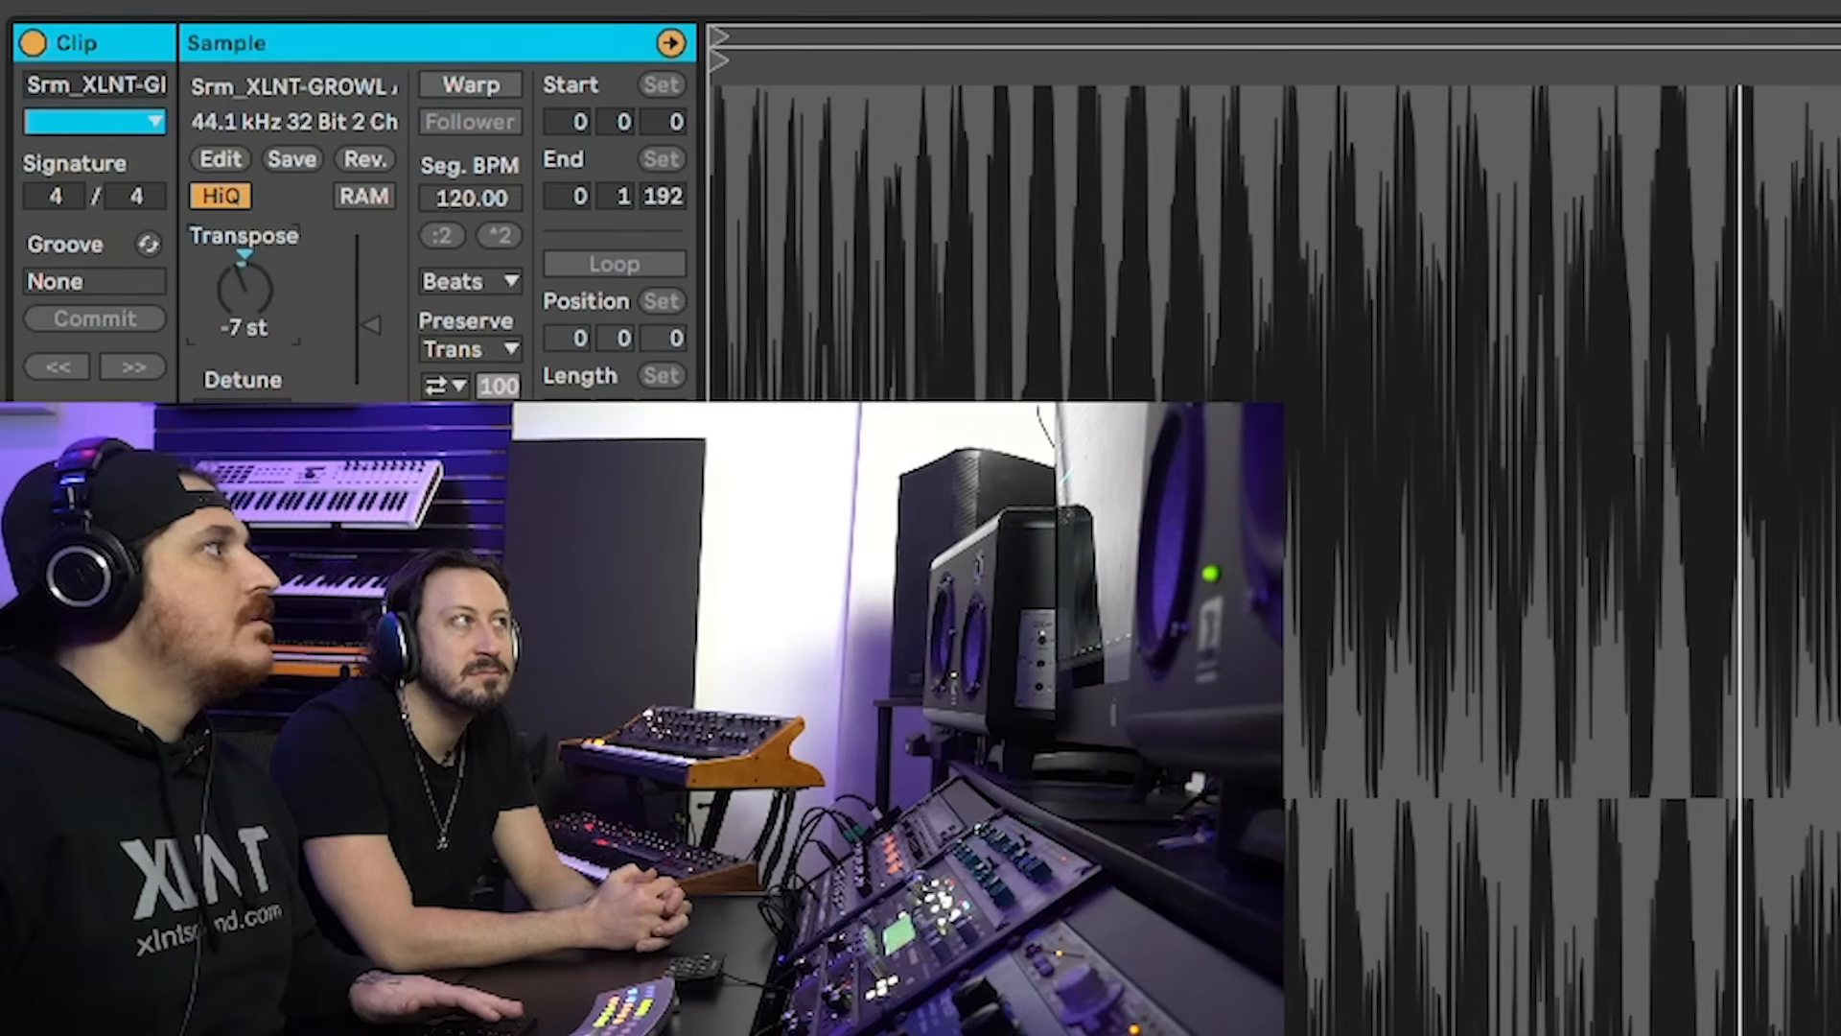
mouse_move(244, 287)
mouse_down()
mouse_move(245, 316)
mouse_move(245, 278)
mouse_move(250, 293)
mouse_up()
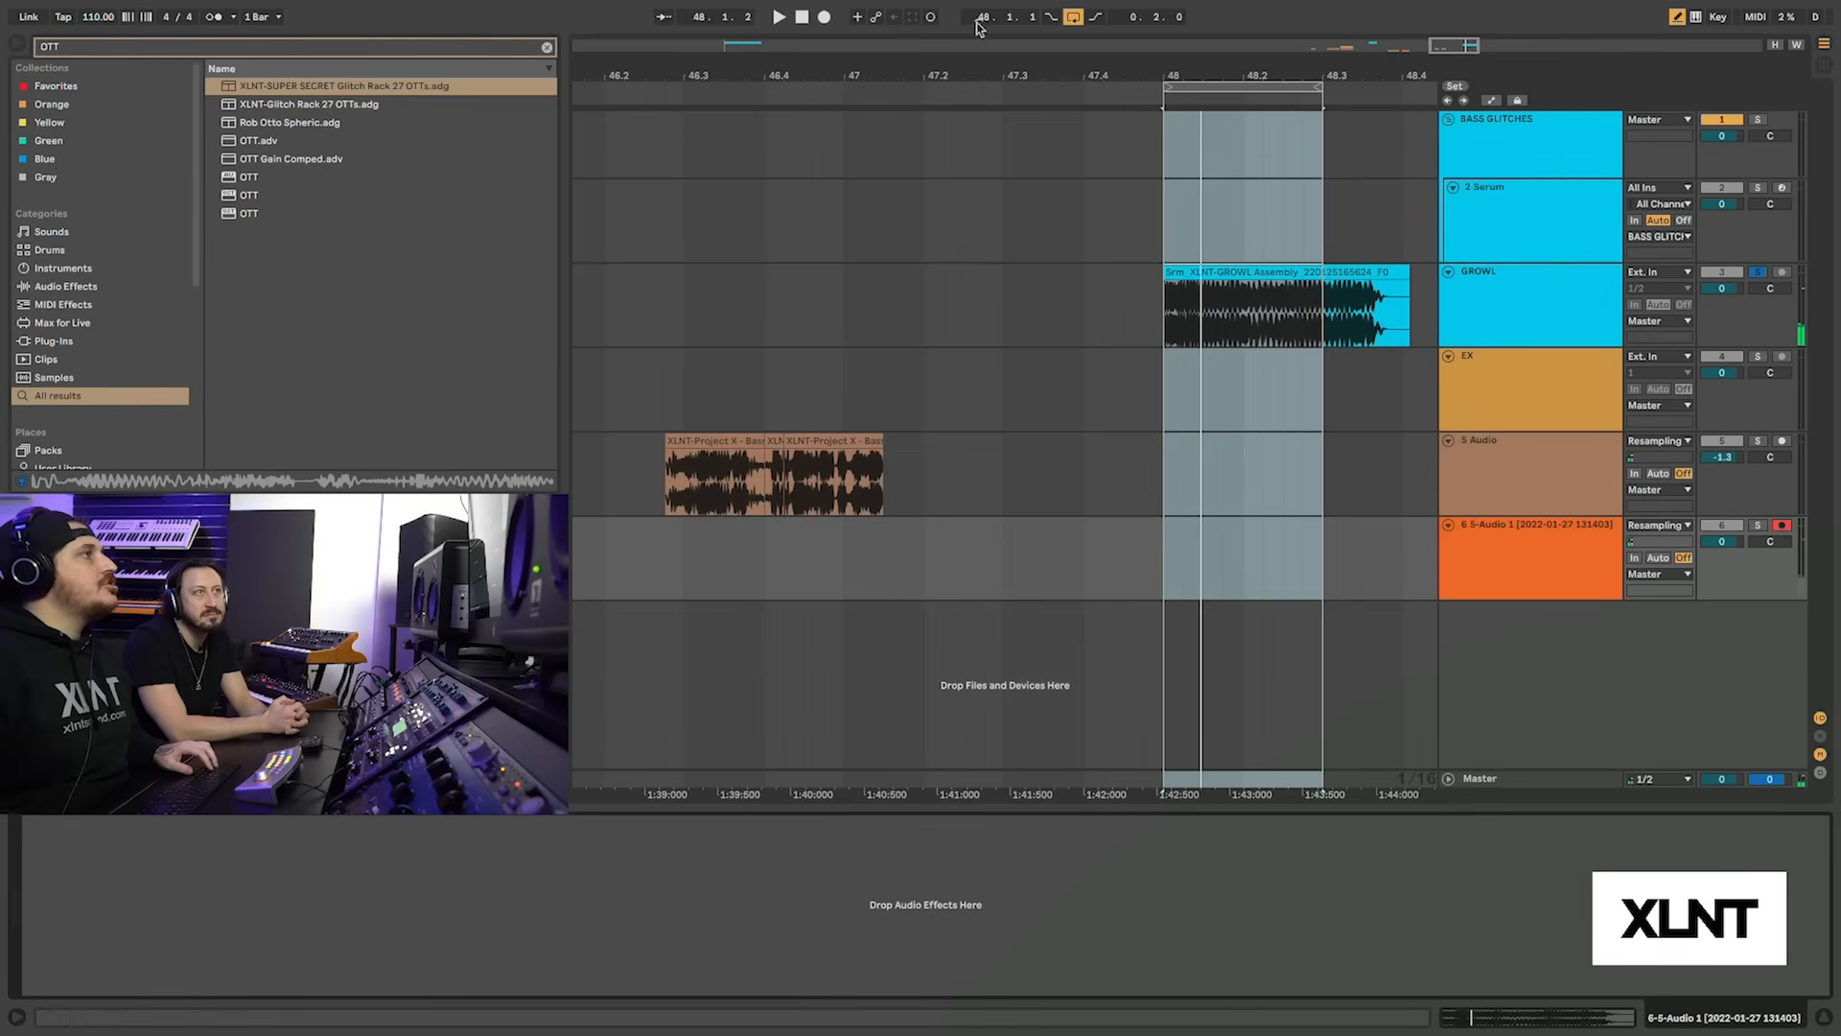
Record the looped growl onto the 6 5-Audio 1 track by resampling while sweeping the growl clip's transposition
click(825, 19)
key(shift+Tab)
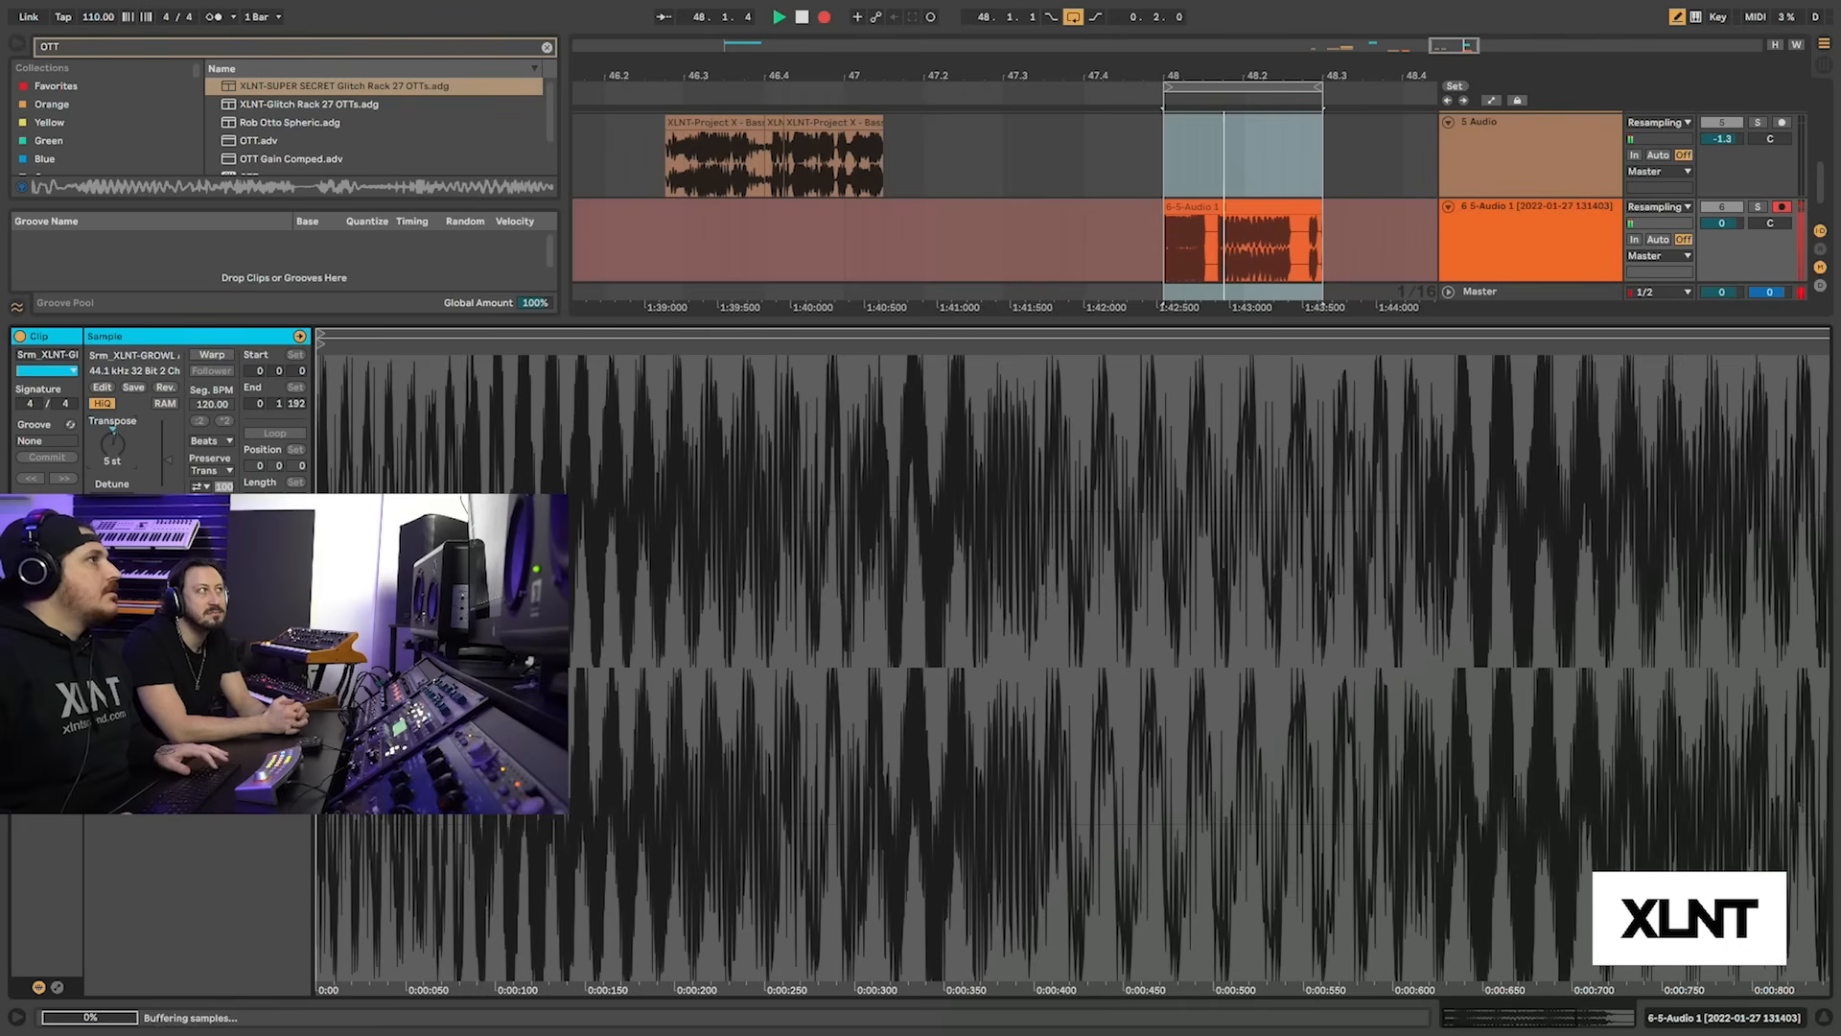
drag(112, 444, 113, 502)
key(space)
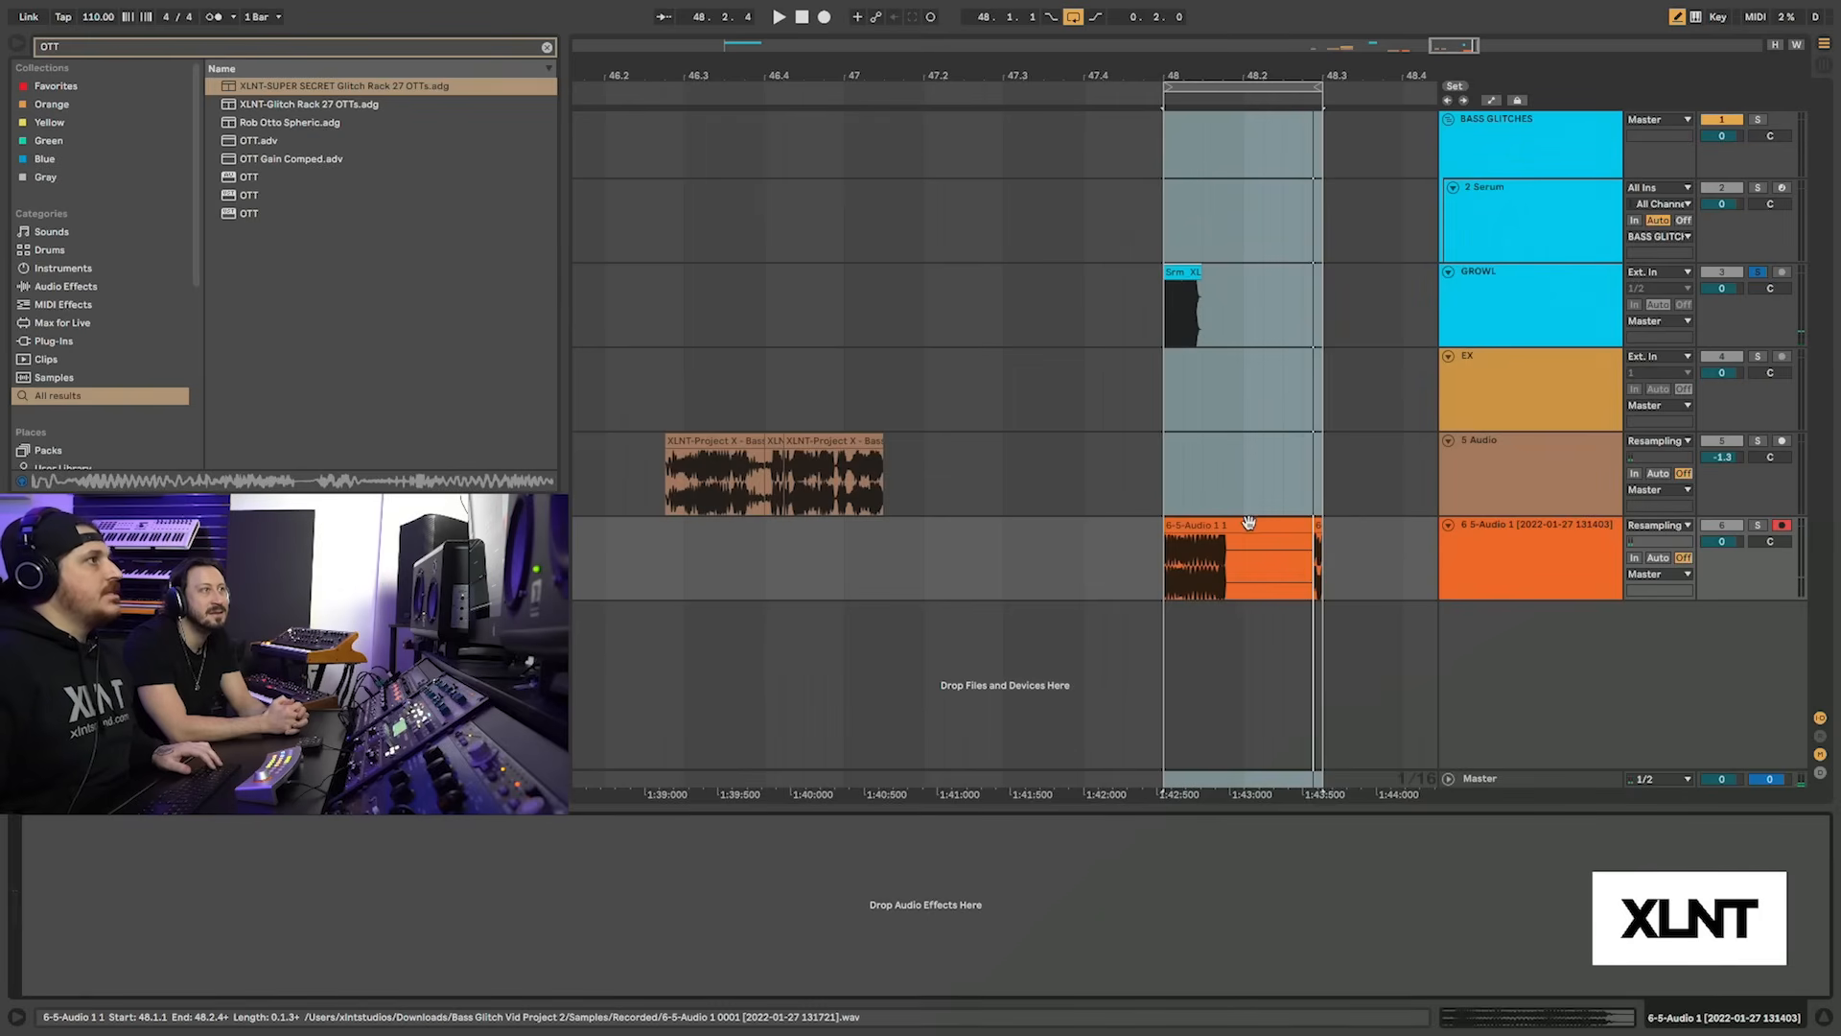
Extend the resampled growl take's start to reveal the full recording and move it to 56.4.4 on its track
click(1257, 524)
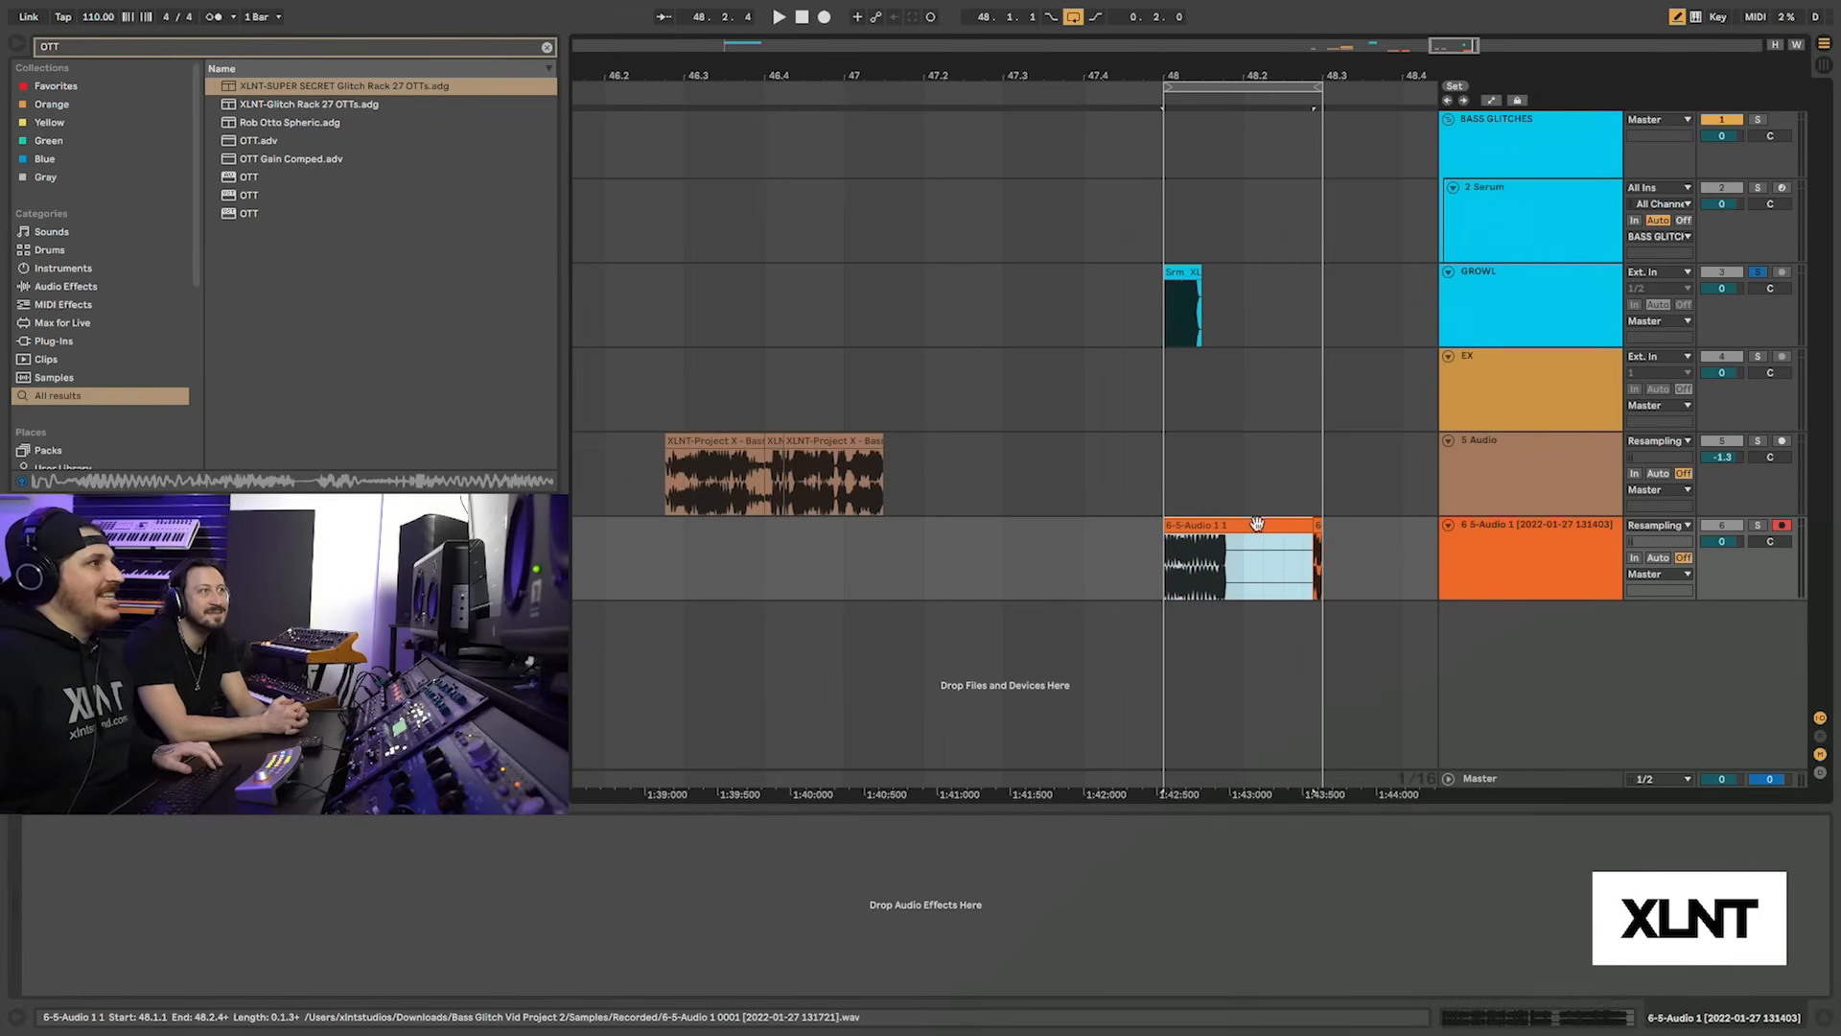
scroll(1257, 524, left, 3)
drag(1041, 526, 740, 524)
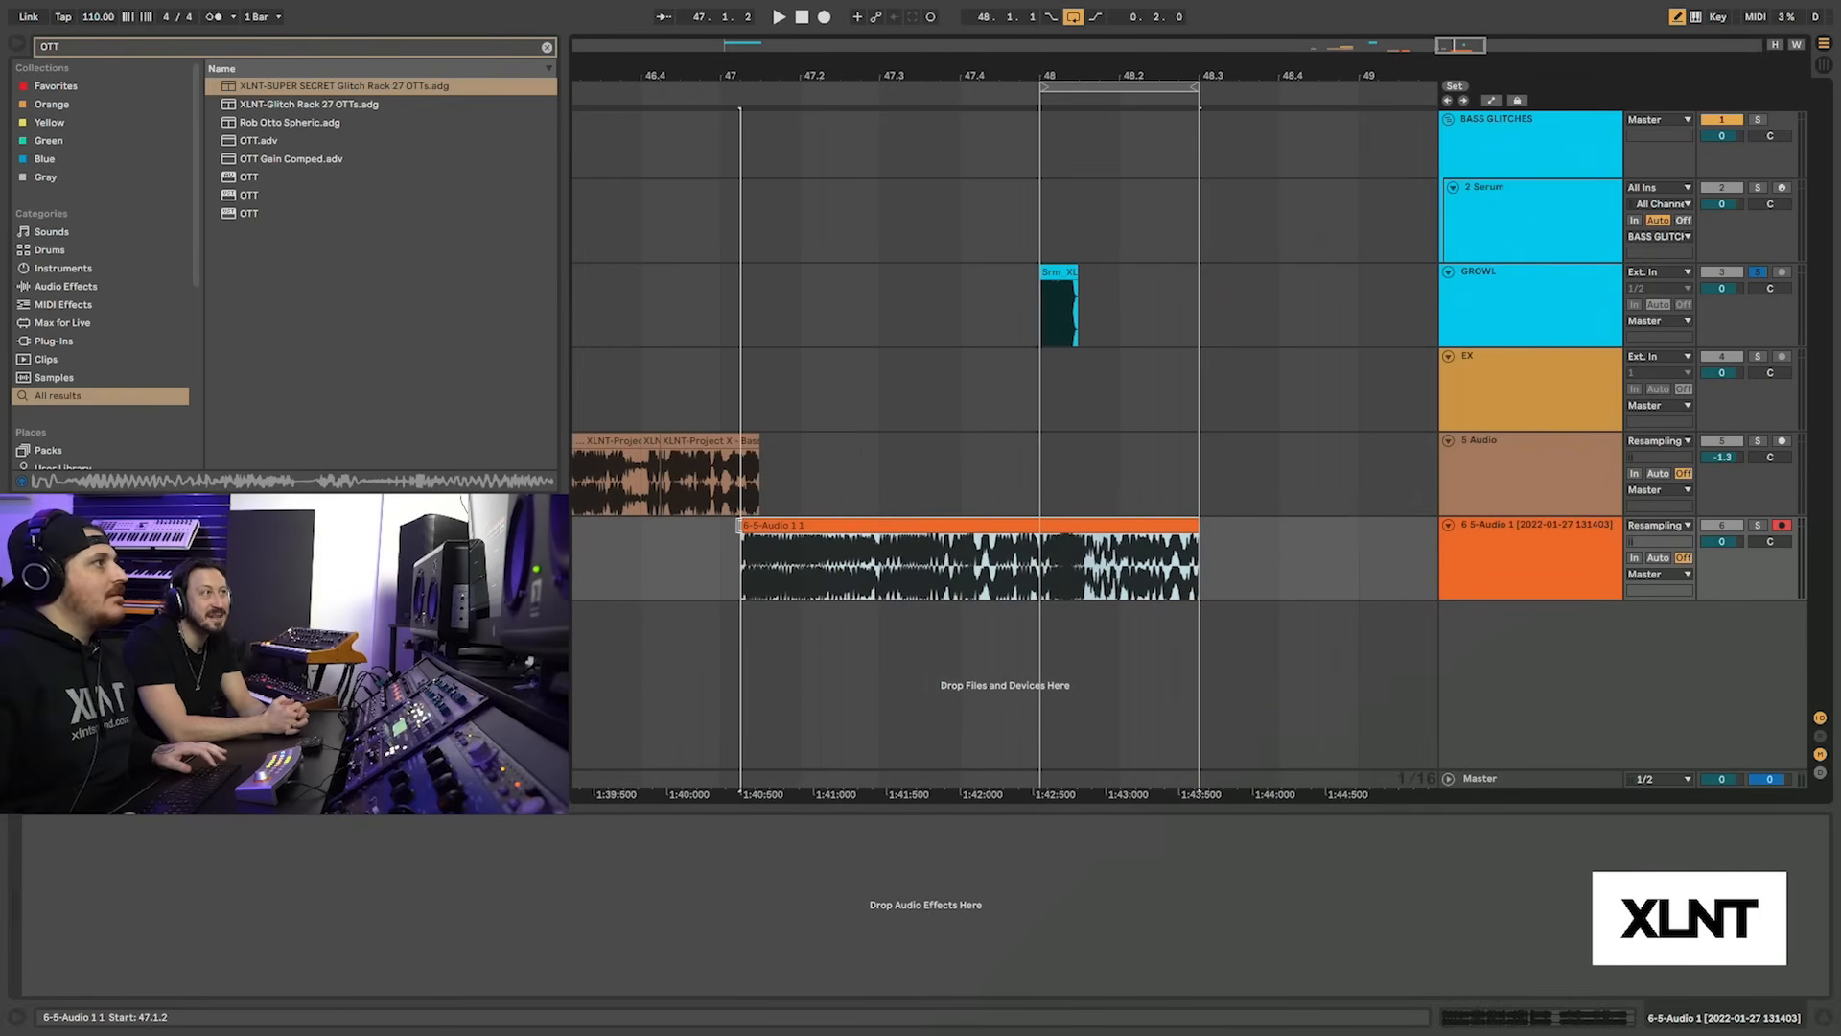
drag(856, 525, 1404, 558)
scroll(1003, 534, right, 2)
scroll(1065, 527, down, 5)
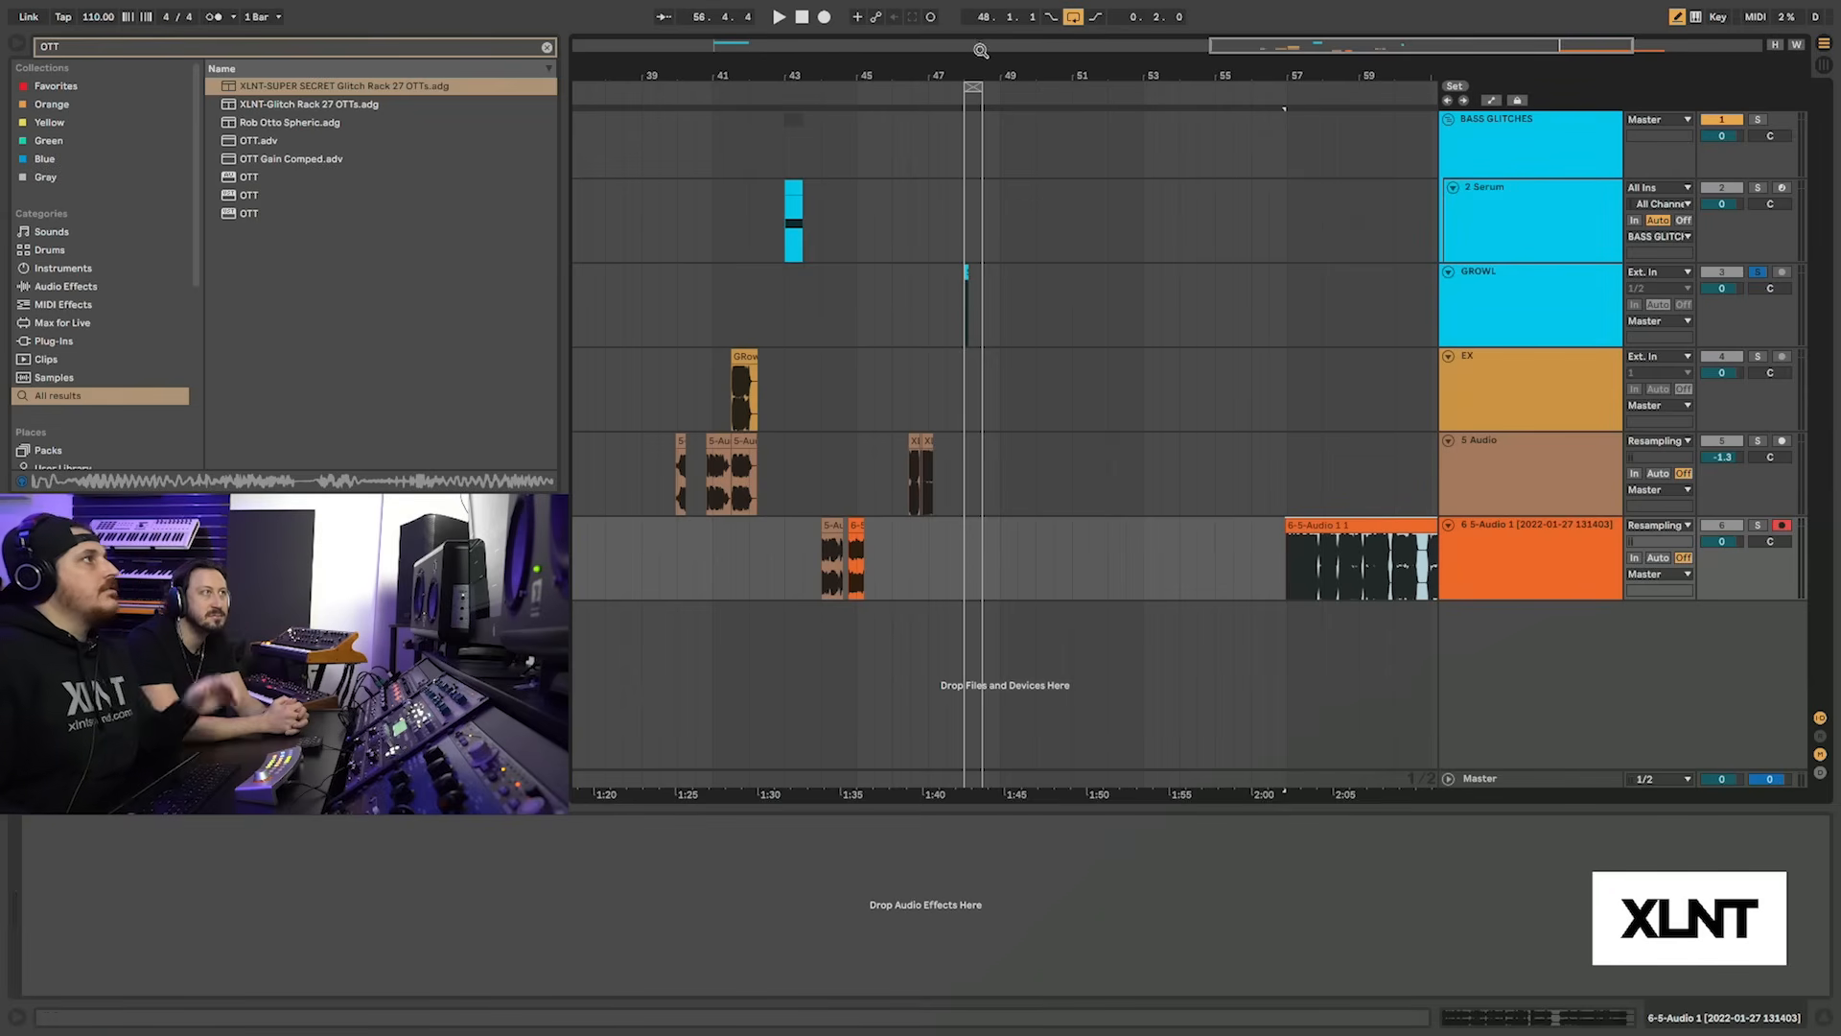
Show the growl clip's sample settings, reset its transposition to 0 st and play it in the loop
scroll(954, 271, up, 8)
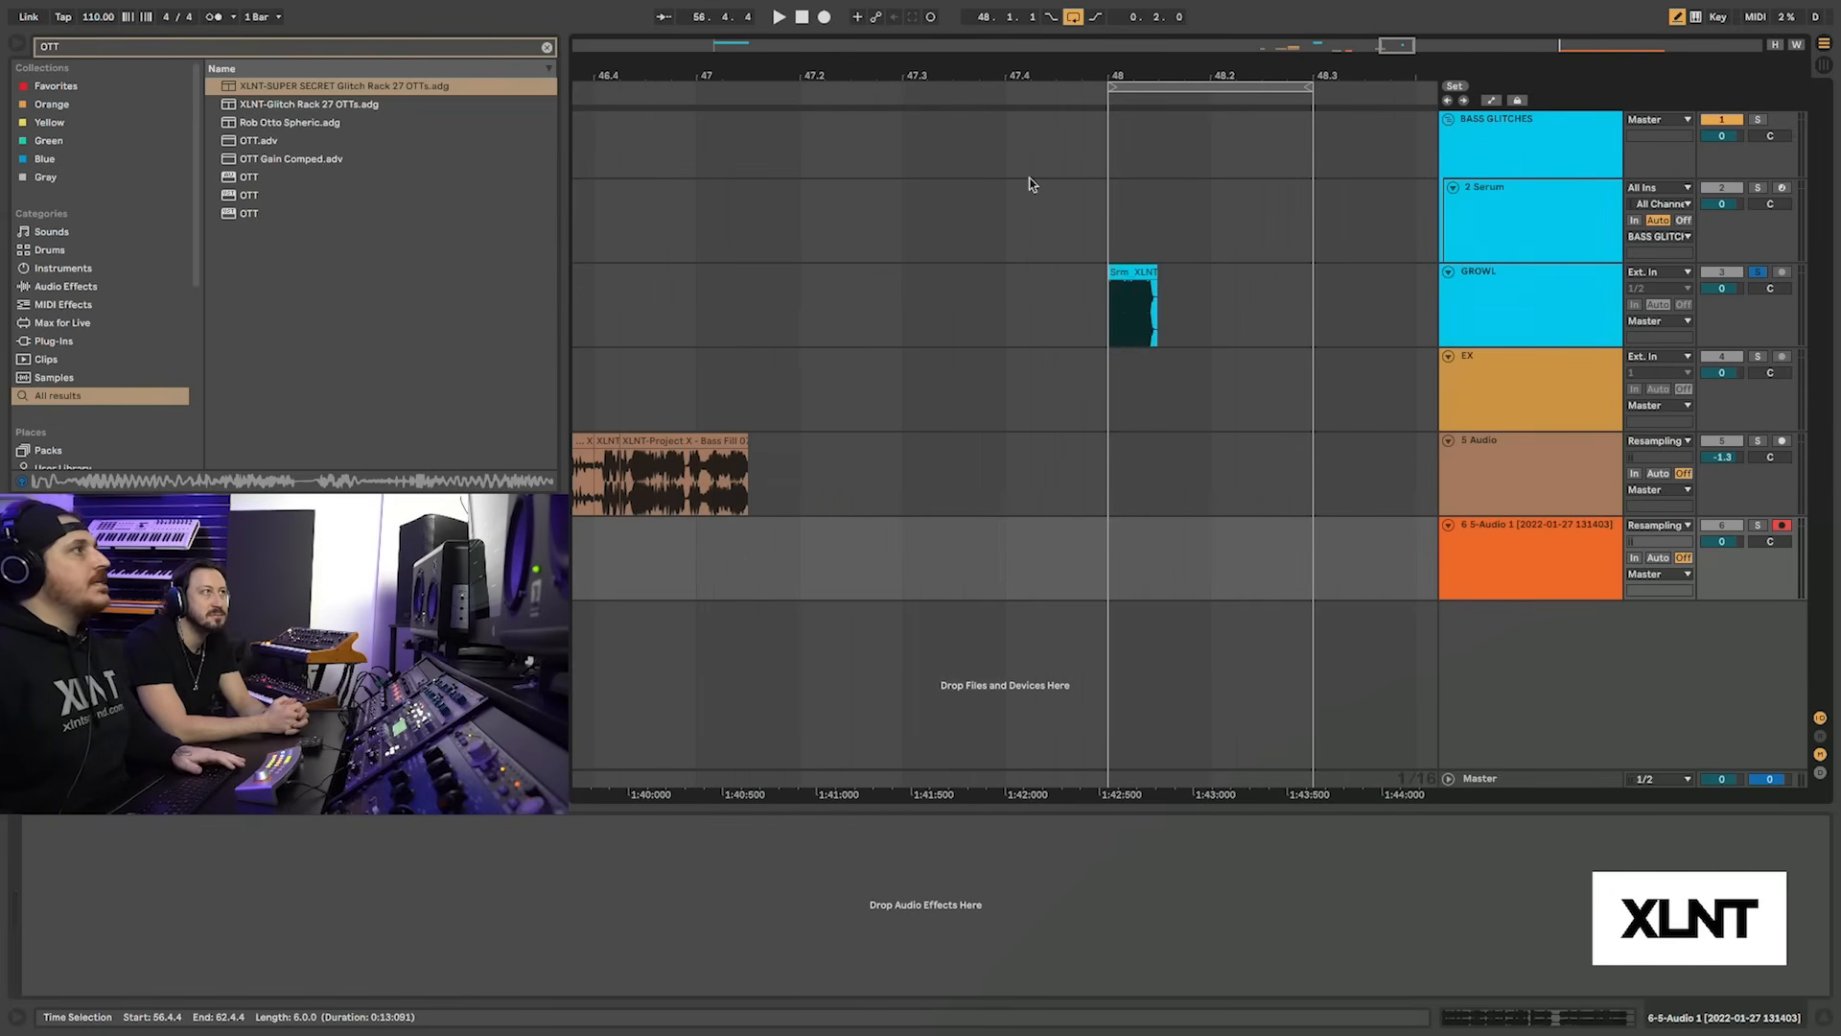
click(1117, 275)
double_click(1118, 276)
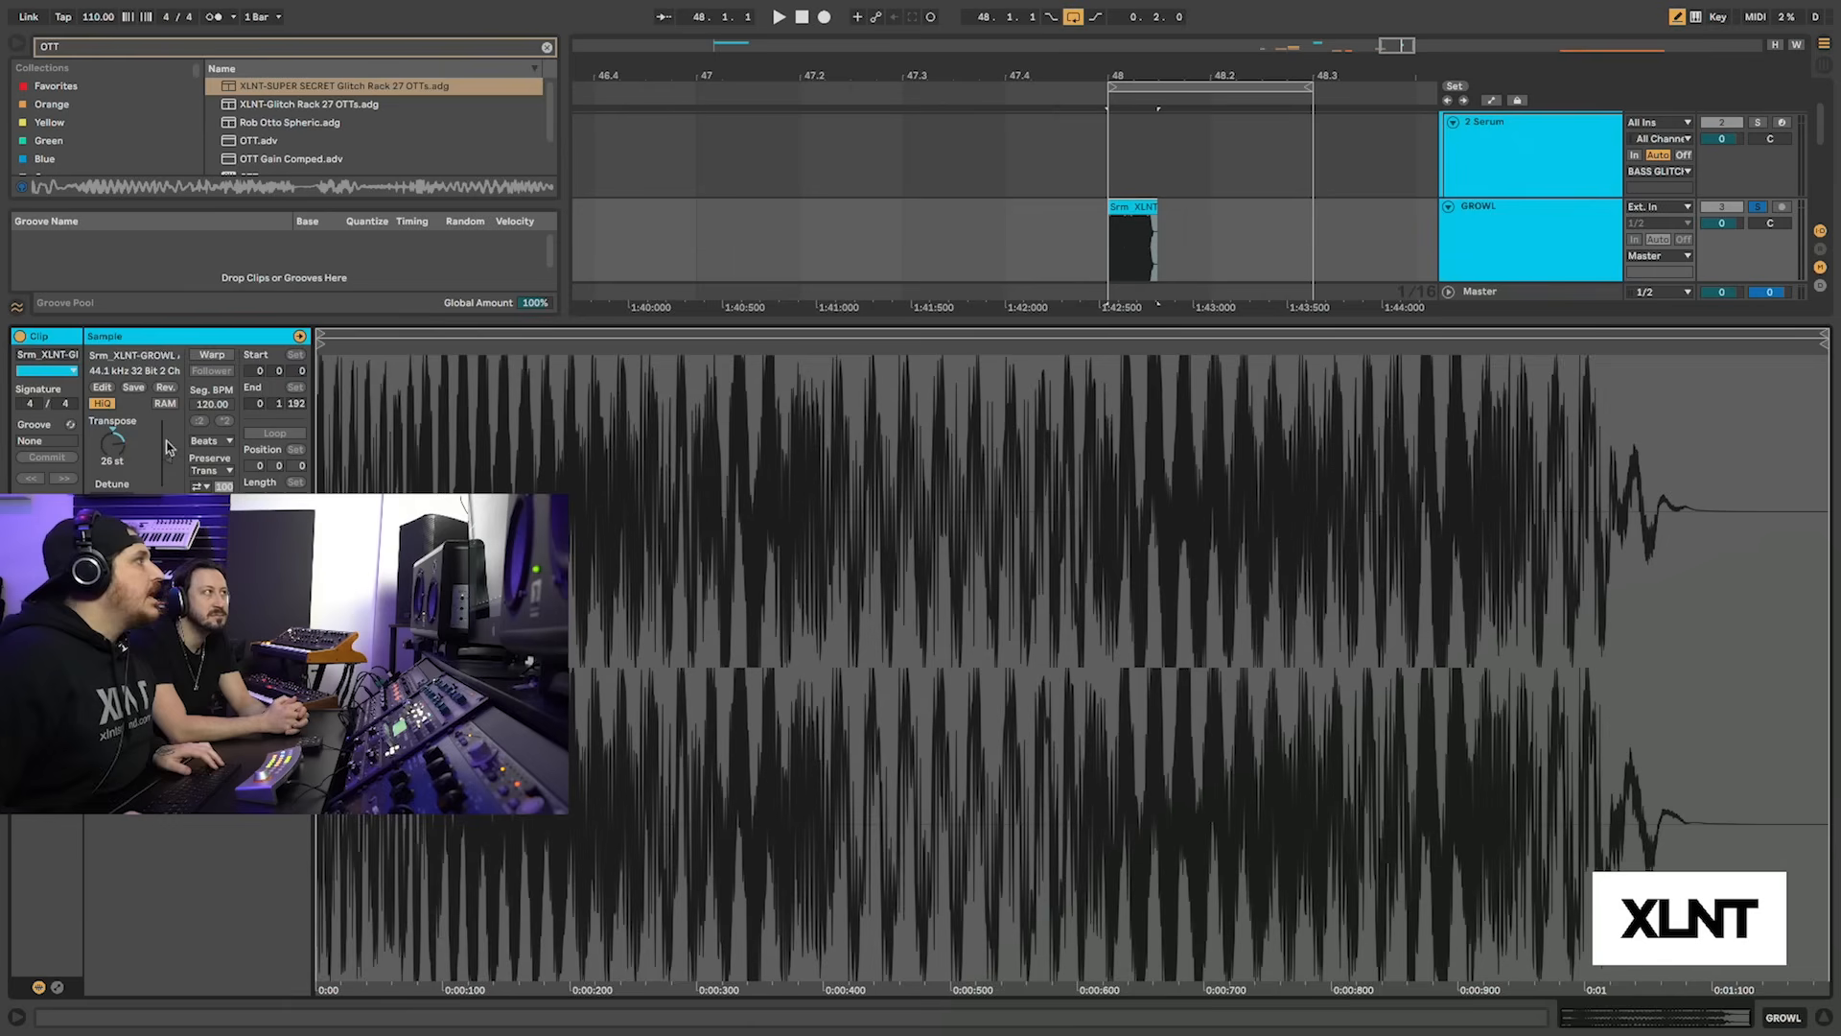
key(space)
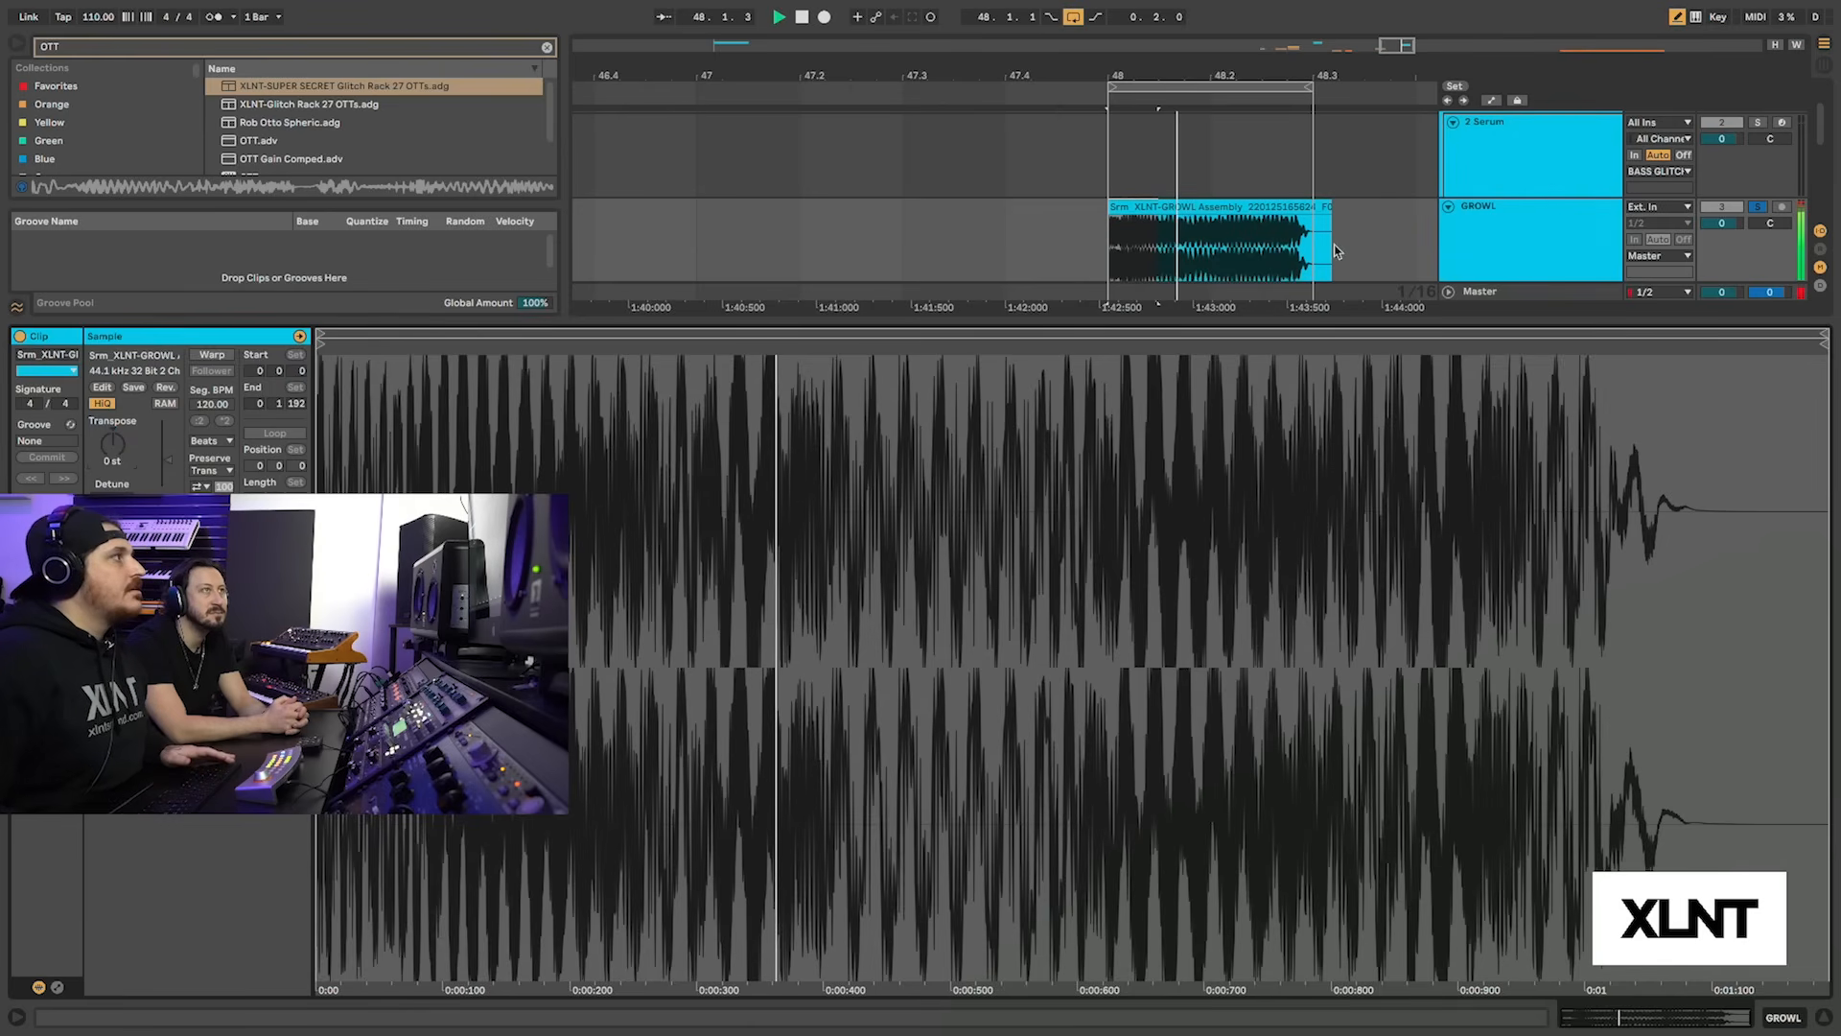
Enable warping on the growl clip and set its warp mode to Texture
click(213, 355)
click(223, 441)
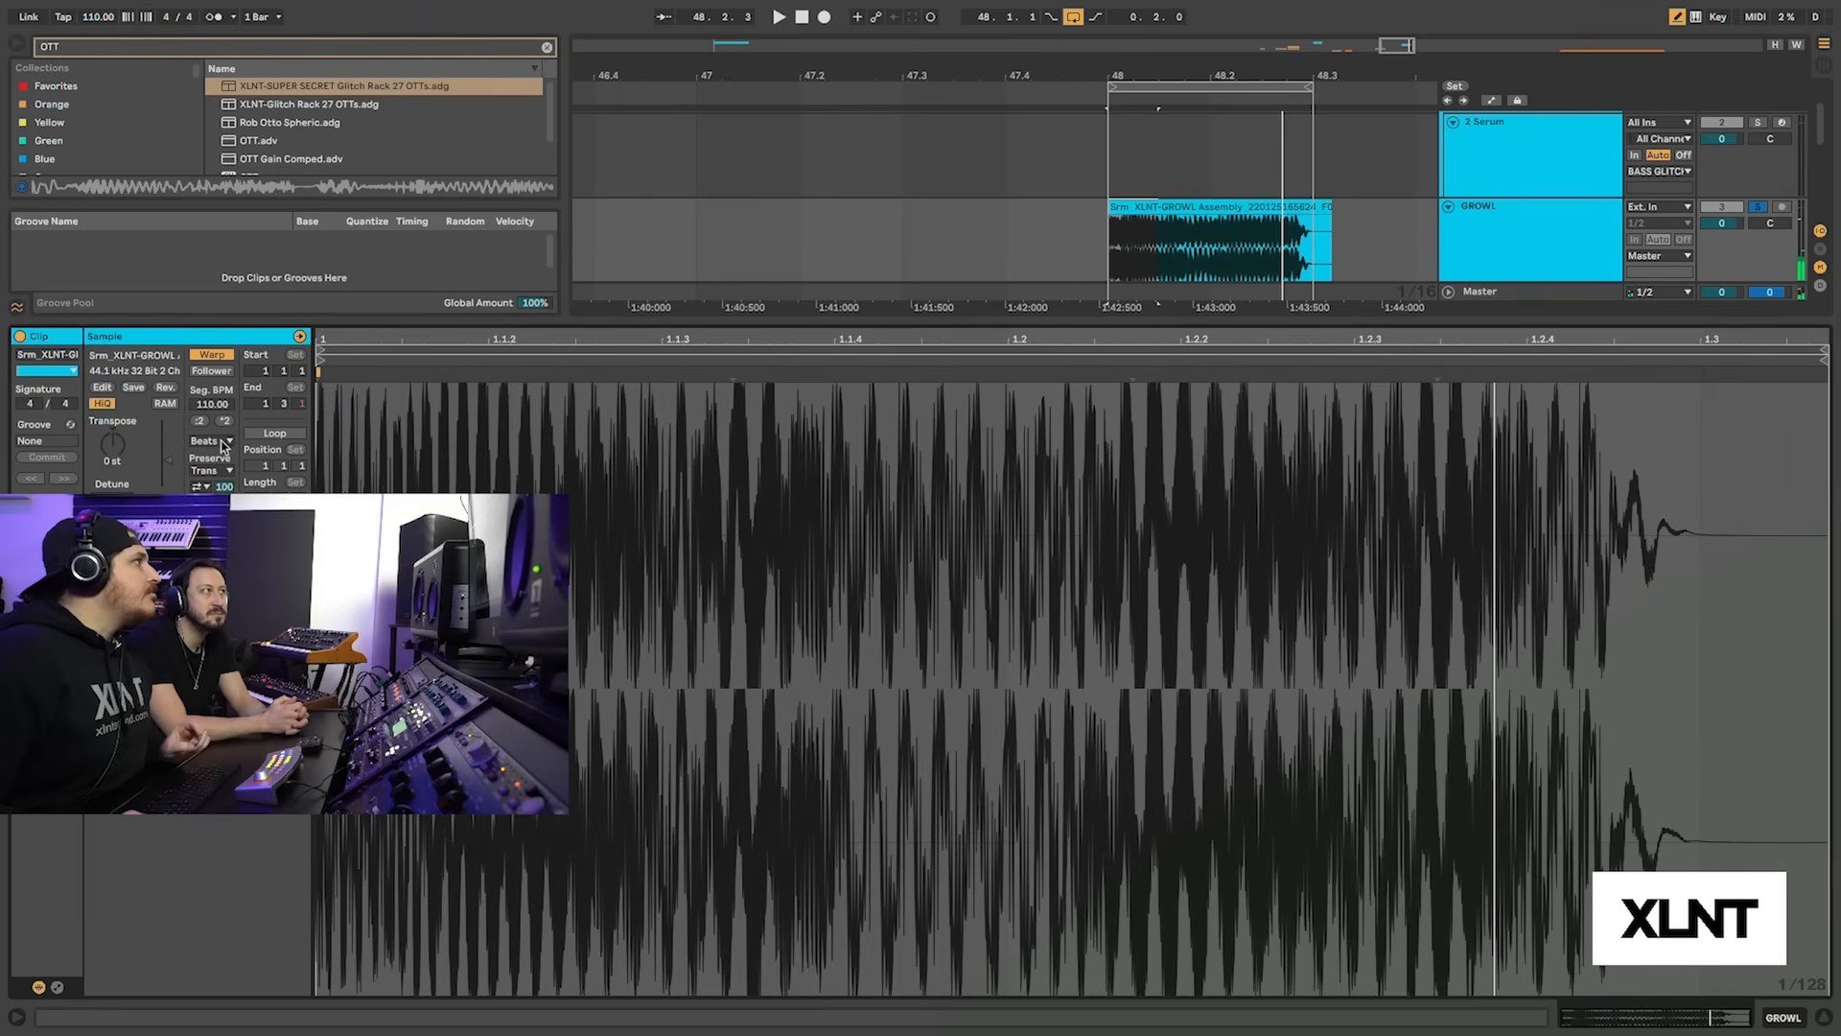
click(215, 483)
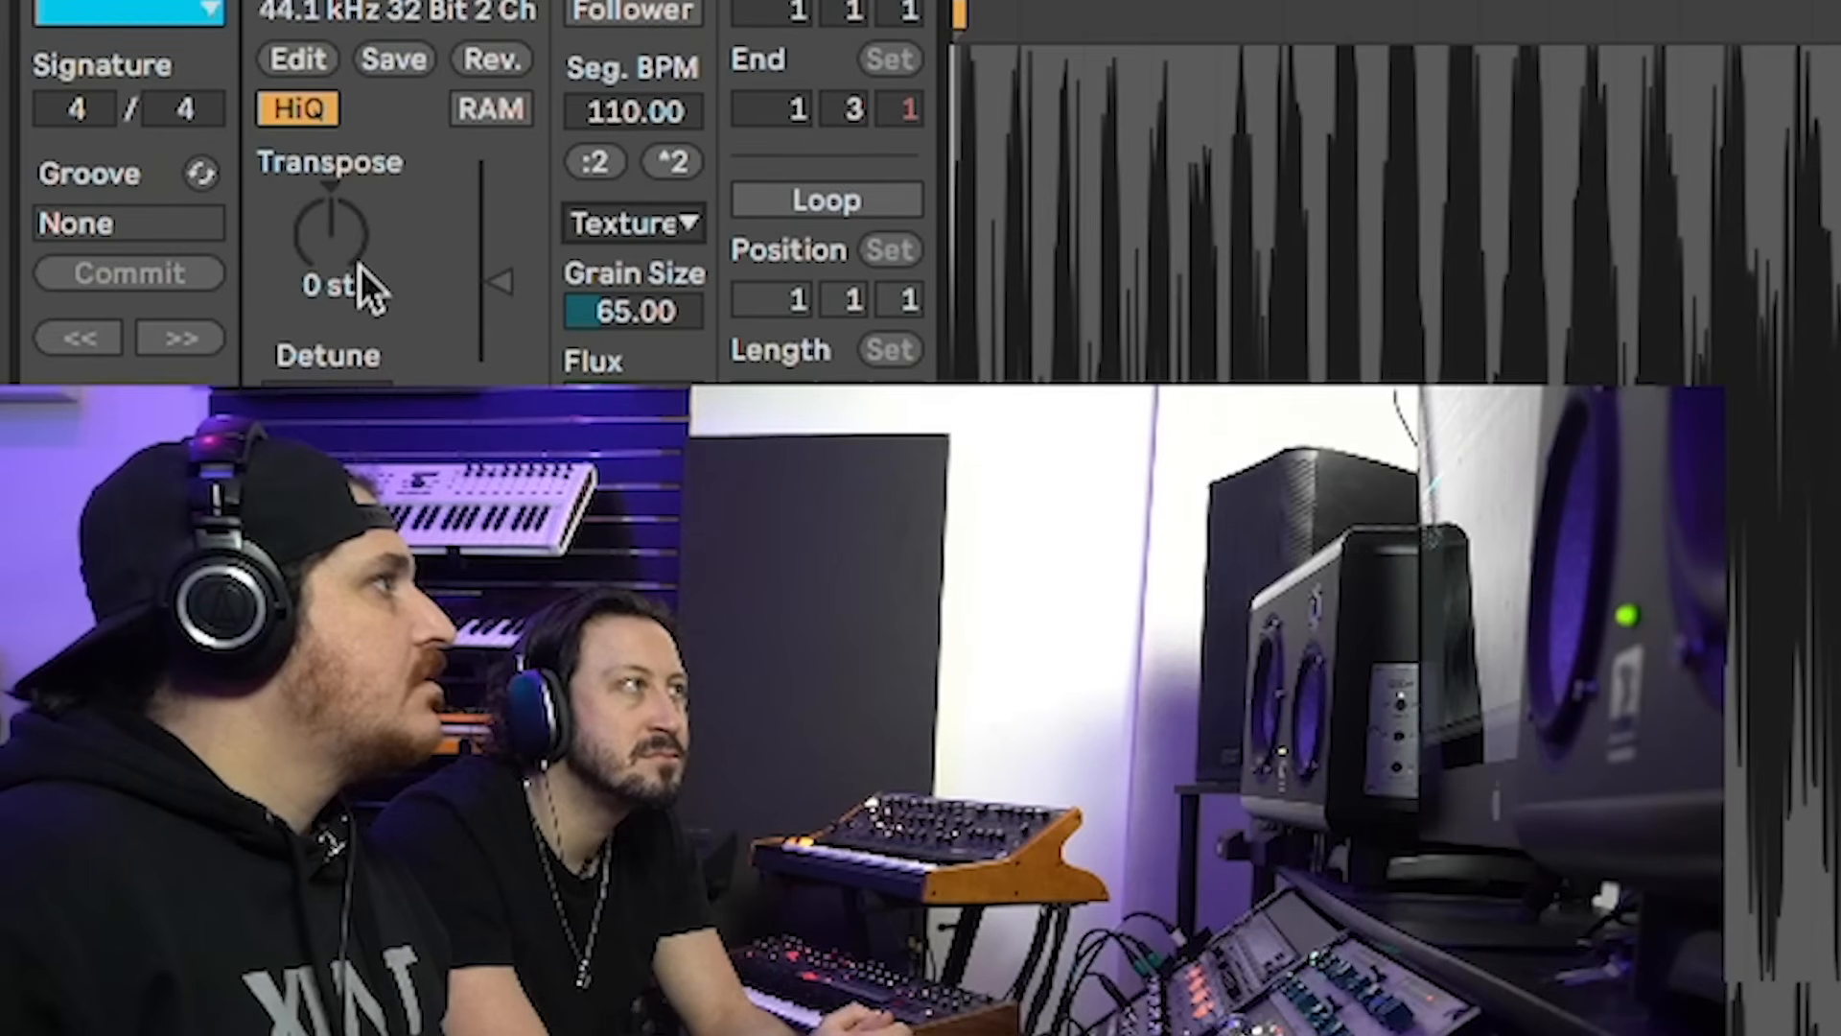
Sweep the growl clip's transposition during looped playback down to -29 st and set its grain size to 150.85
mouse_move(123, 462)
mouse_down()
mouse_move(124, 422)
mouse_move(124, 468)
mouse_up()
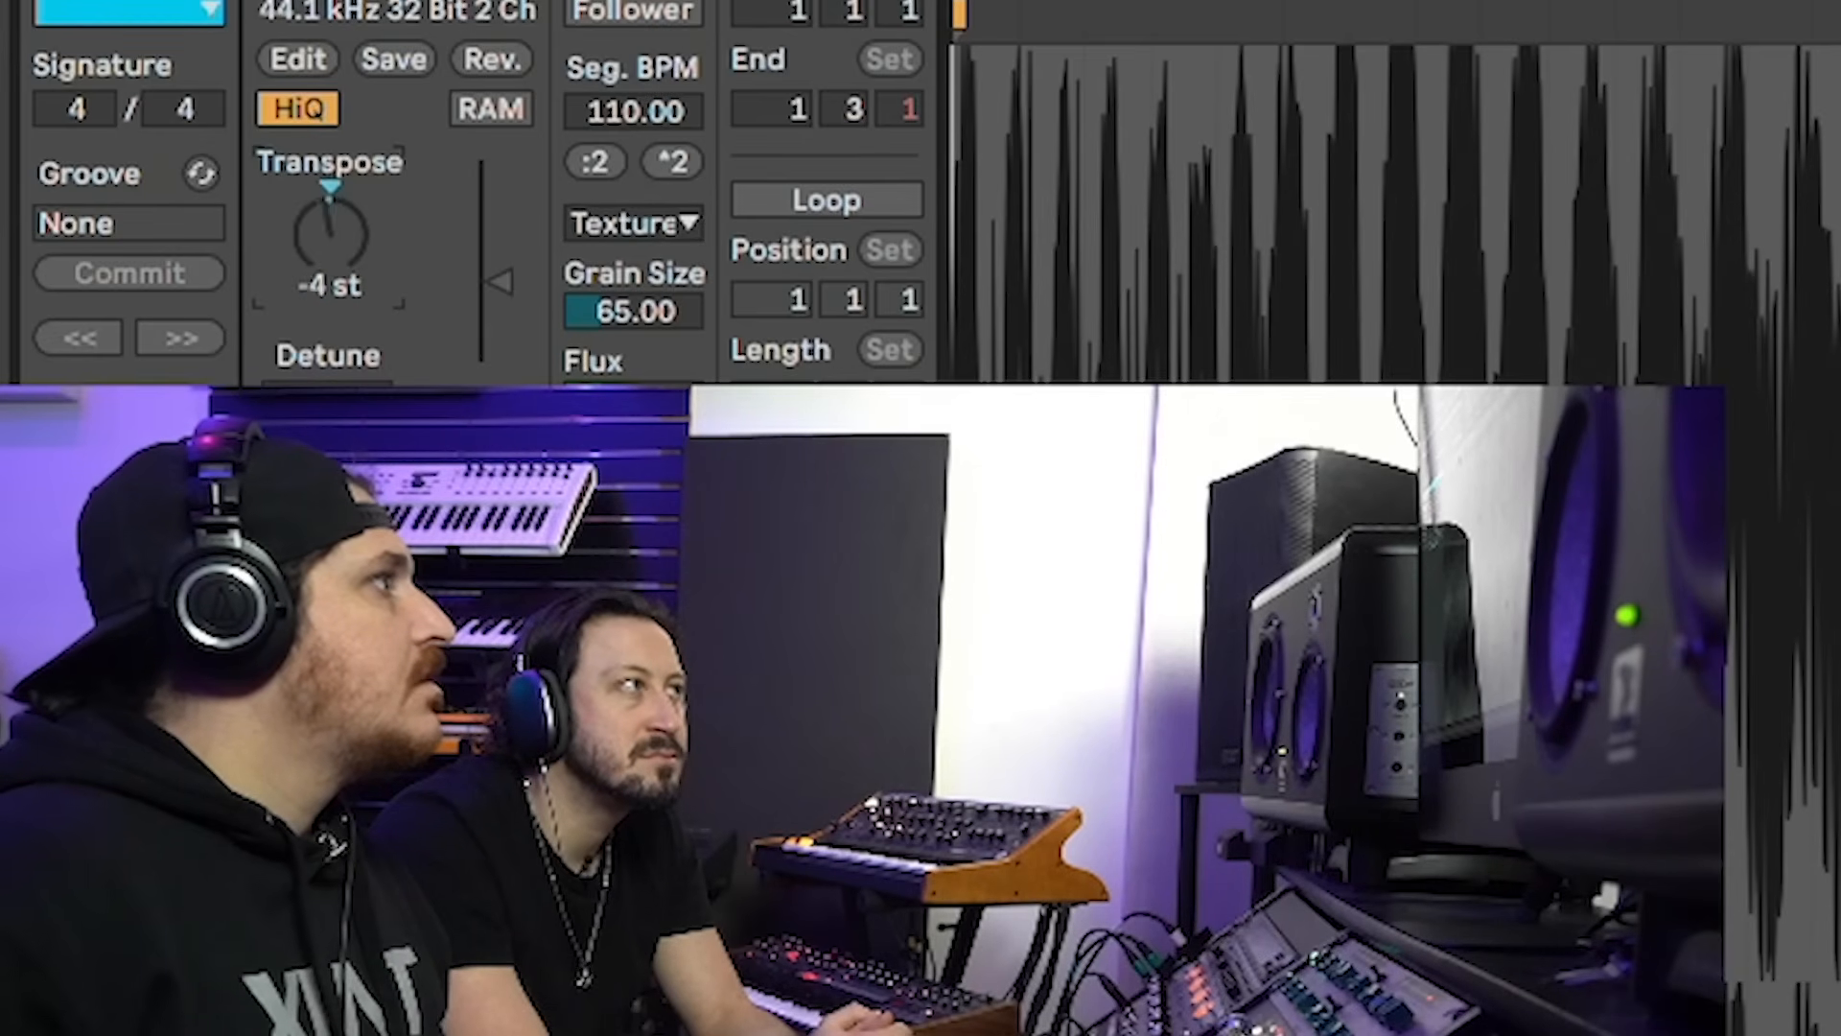
mouse_move(330, 230)
mouse_down()
mouse_move(329, 274)
mouse_move(330, 197)
mouse_move(330, 236)
mouse_up()
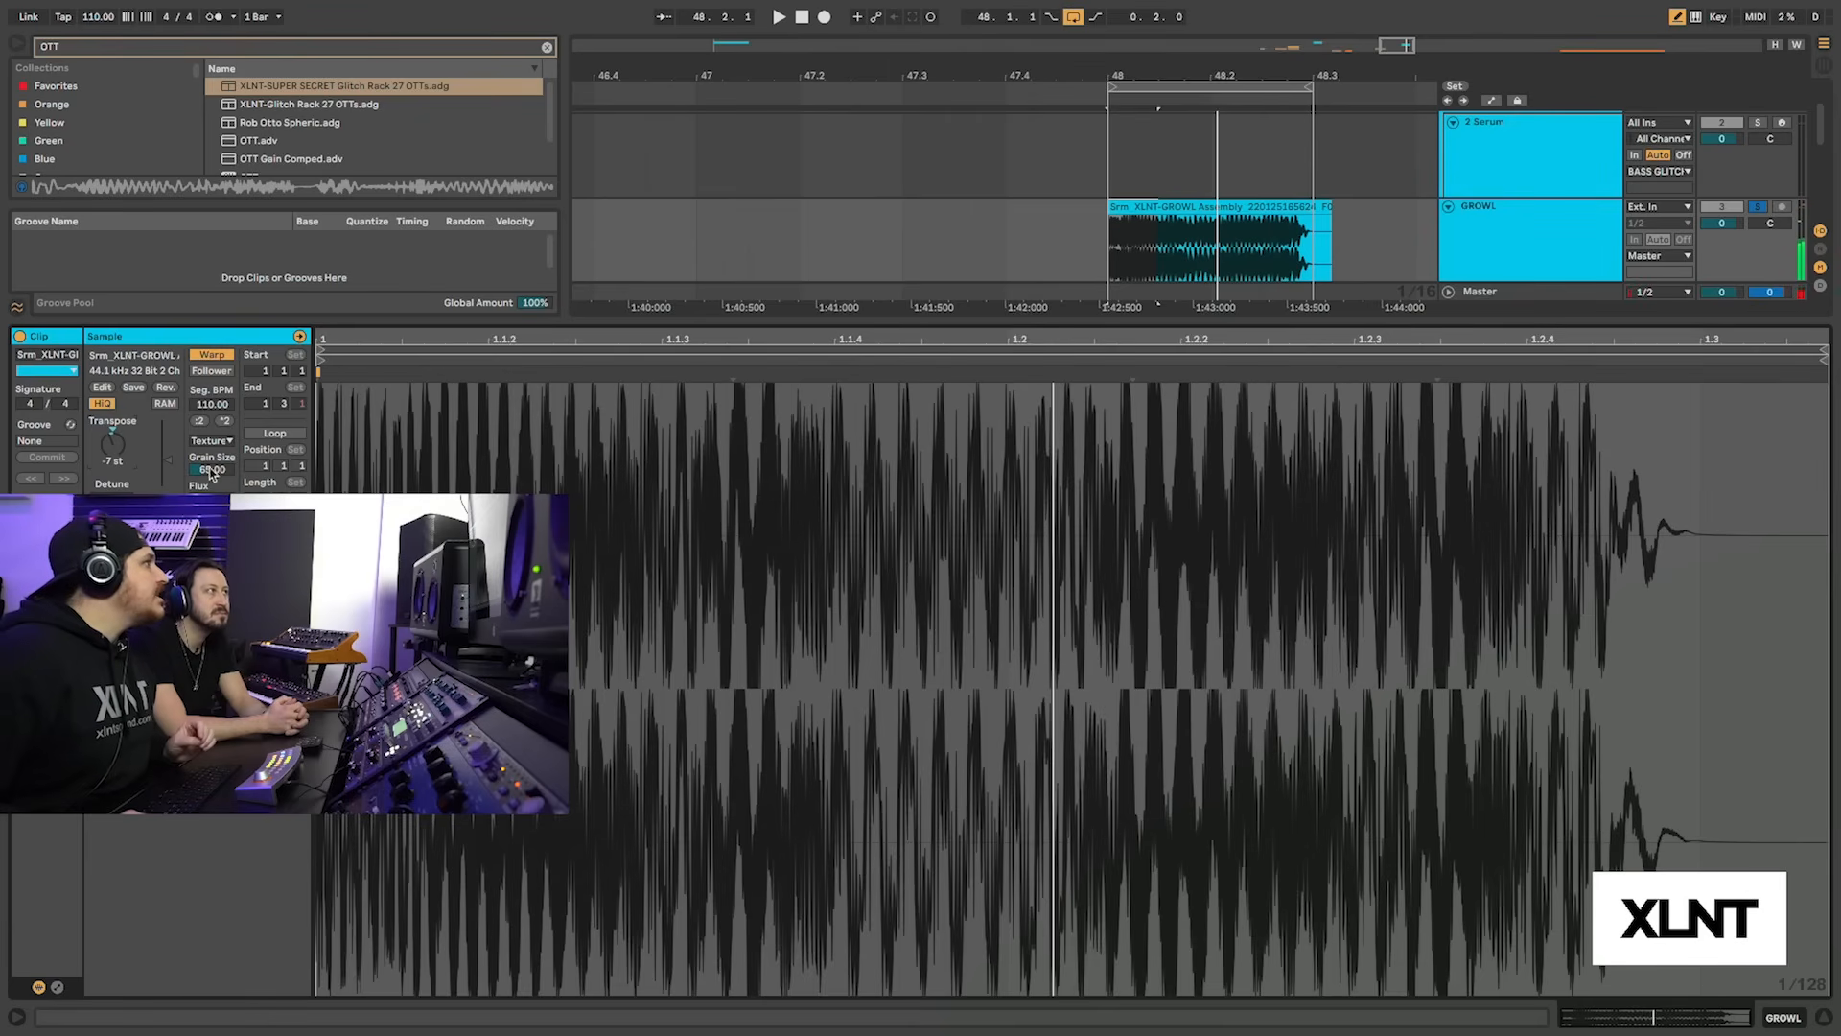
key(space)
mouse_move(112, 444)
mouse_down()
mouse_move(112, 407)
mouse_move(112, 451)
mouse_move(112, 425)
mouse_up()
key(space)
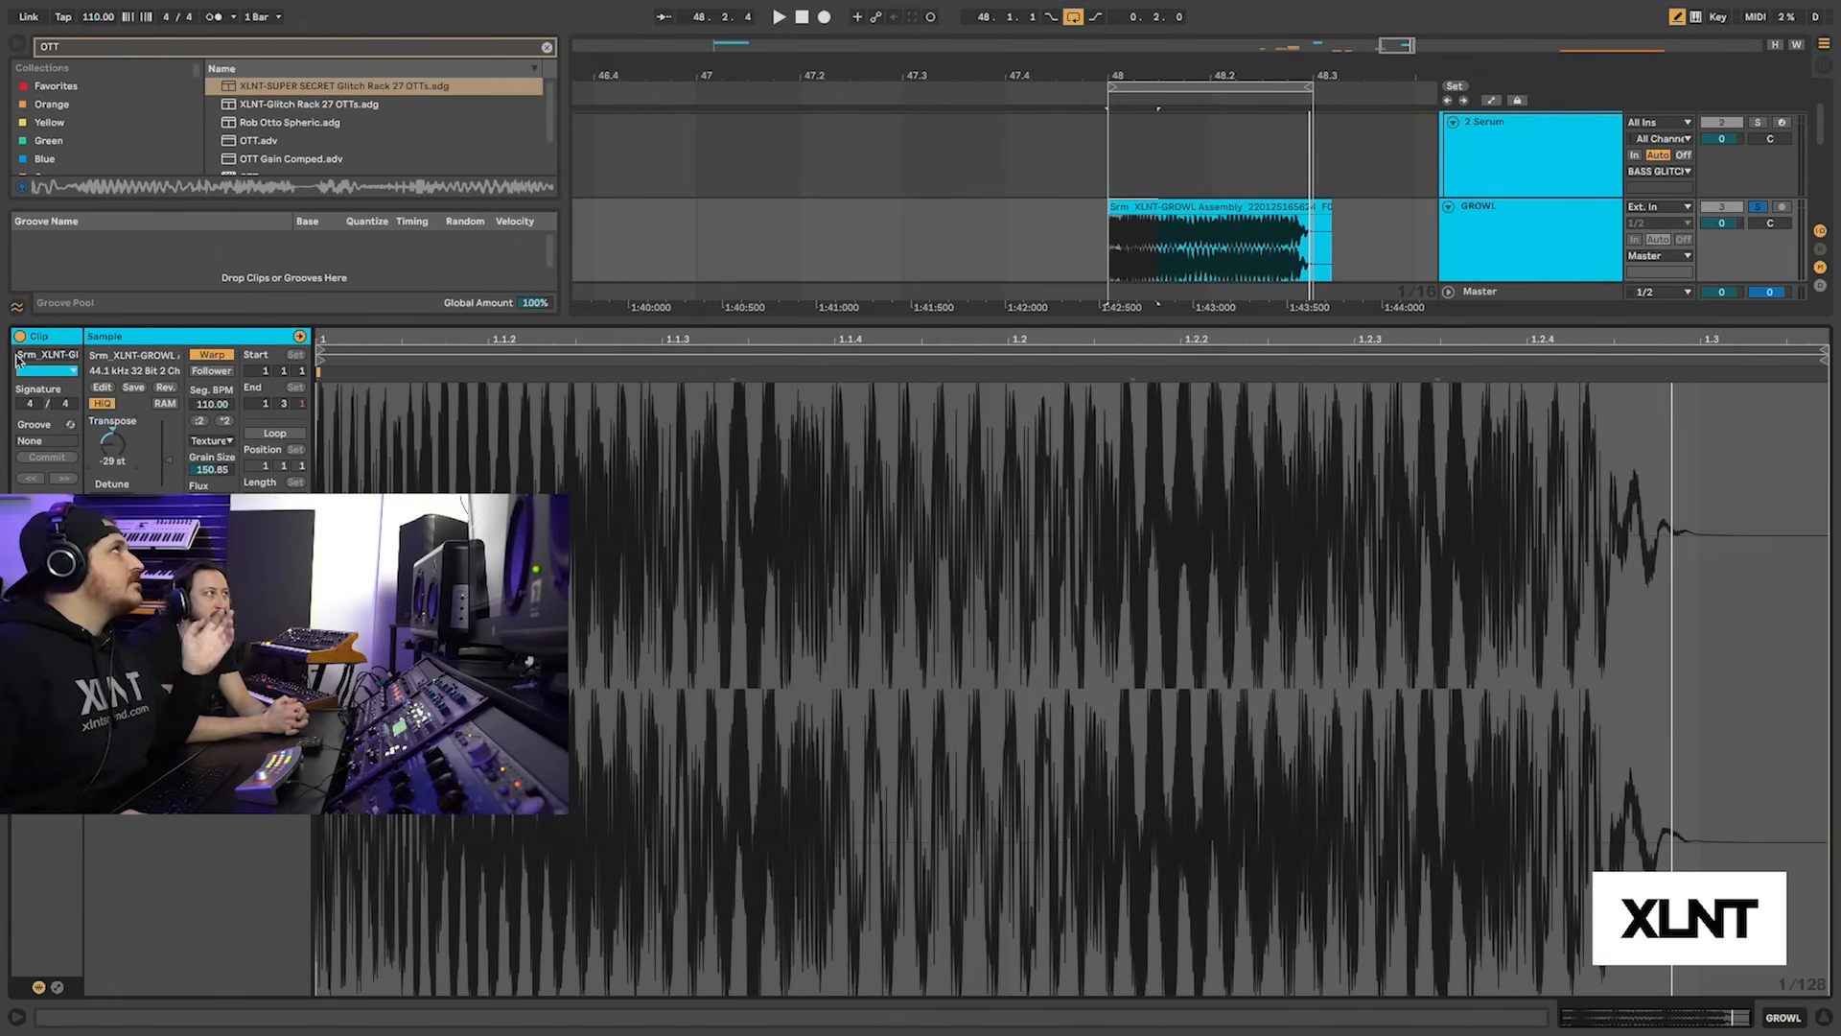
Record the Texture-warped growl loop onto the resampling track while sweeping the clip's transposition
click(824, 18)
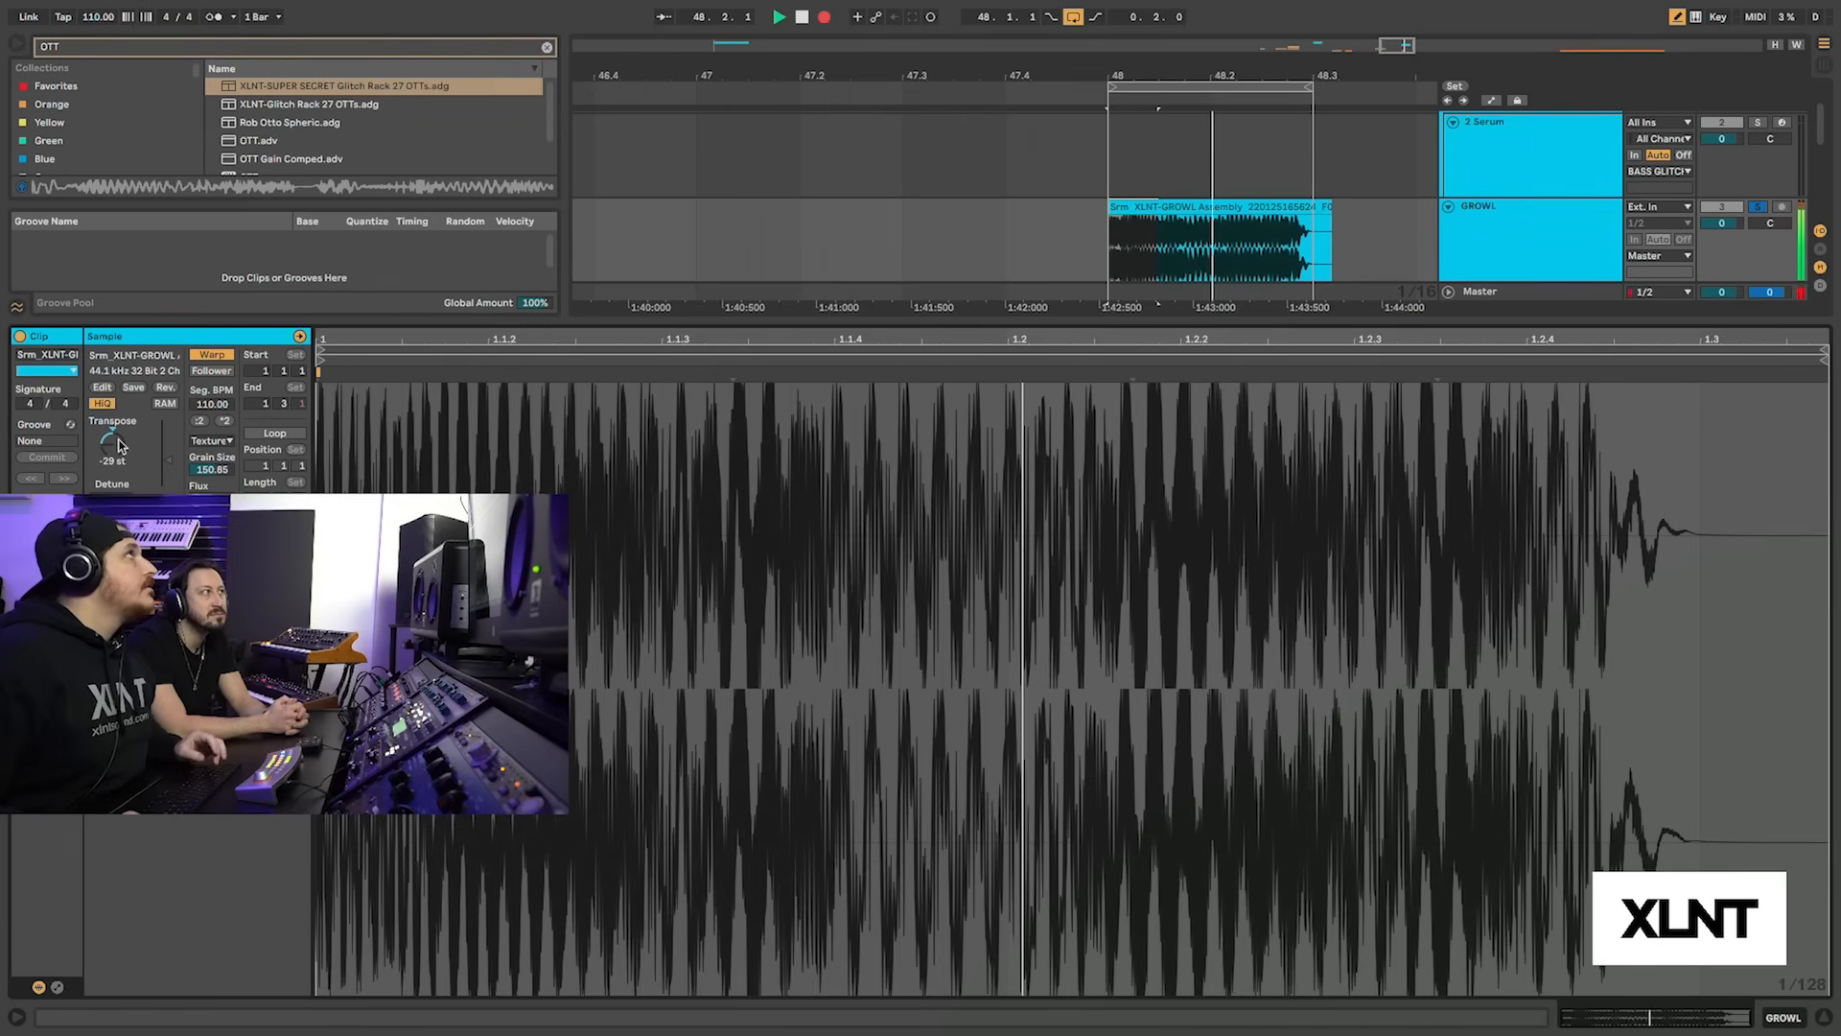
drag(107, 447, 106, 420)
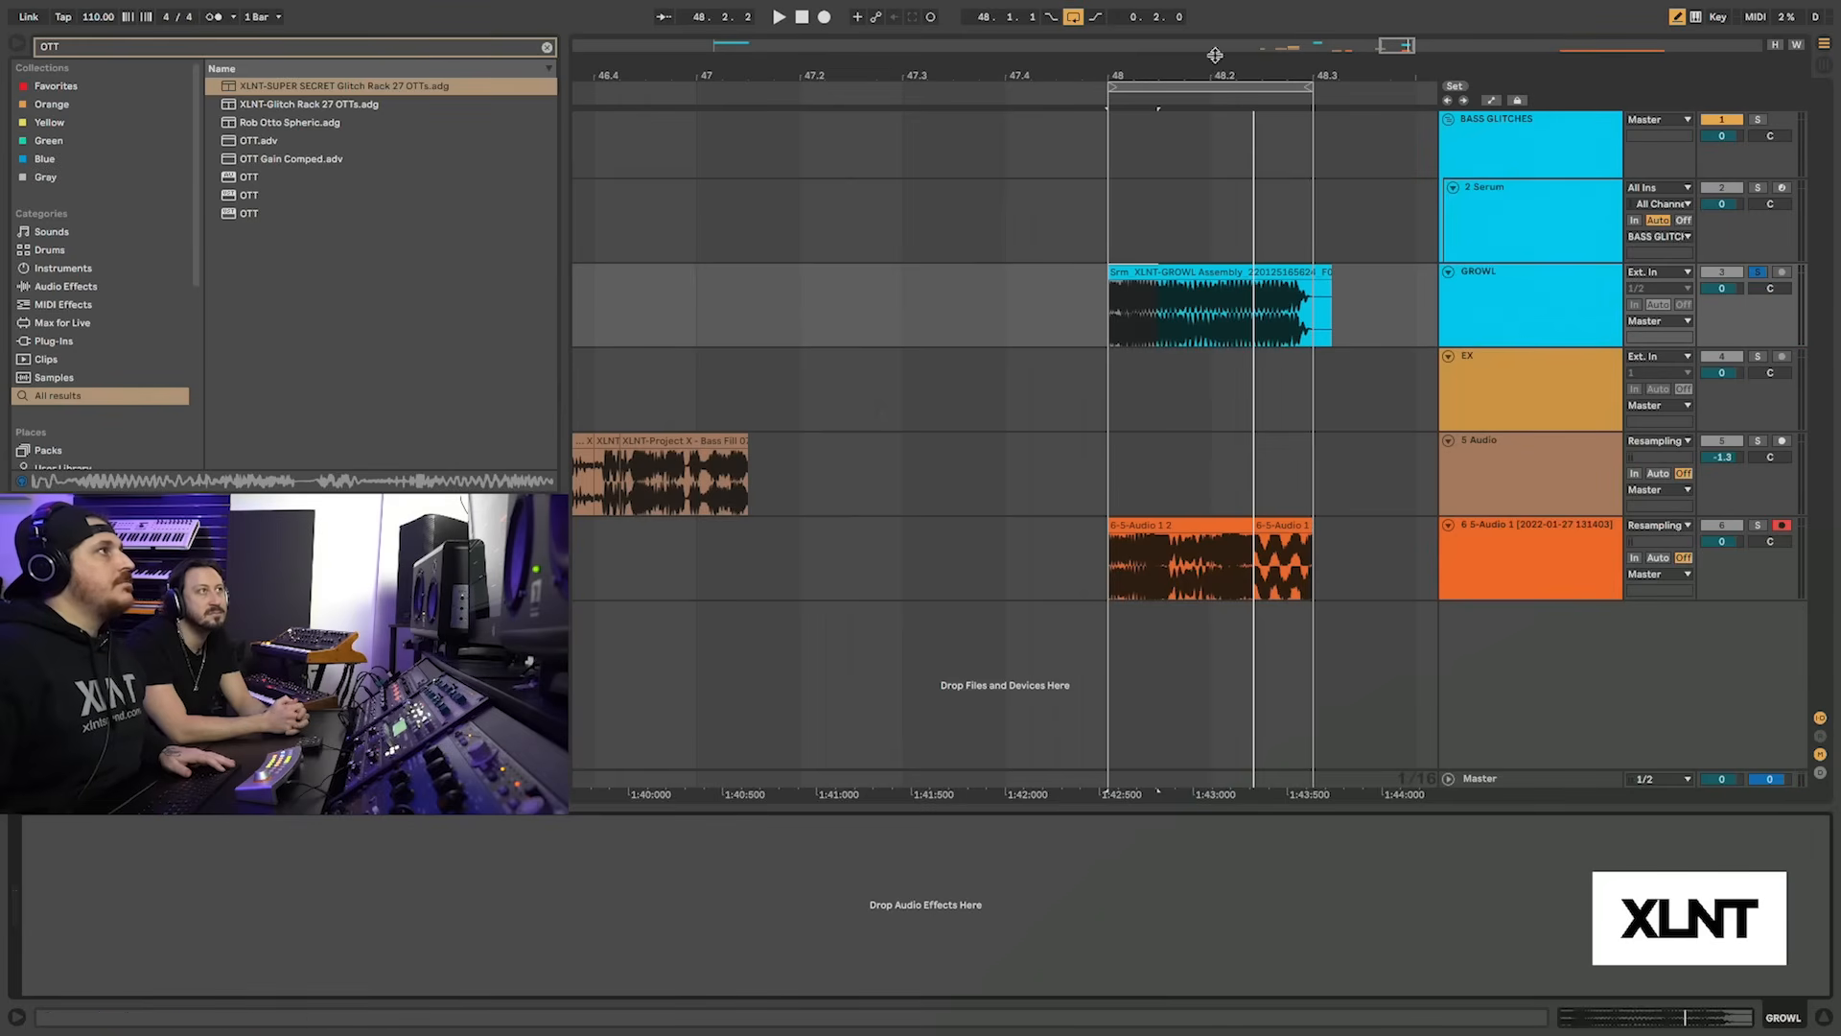
Extend the new resampled take's start to reveal the full recording and move it out of the loop to 54.2.1
drag(1214, 75, 1175, 17)
scroll(1319, 444, right, 4)
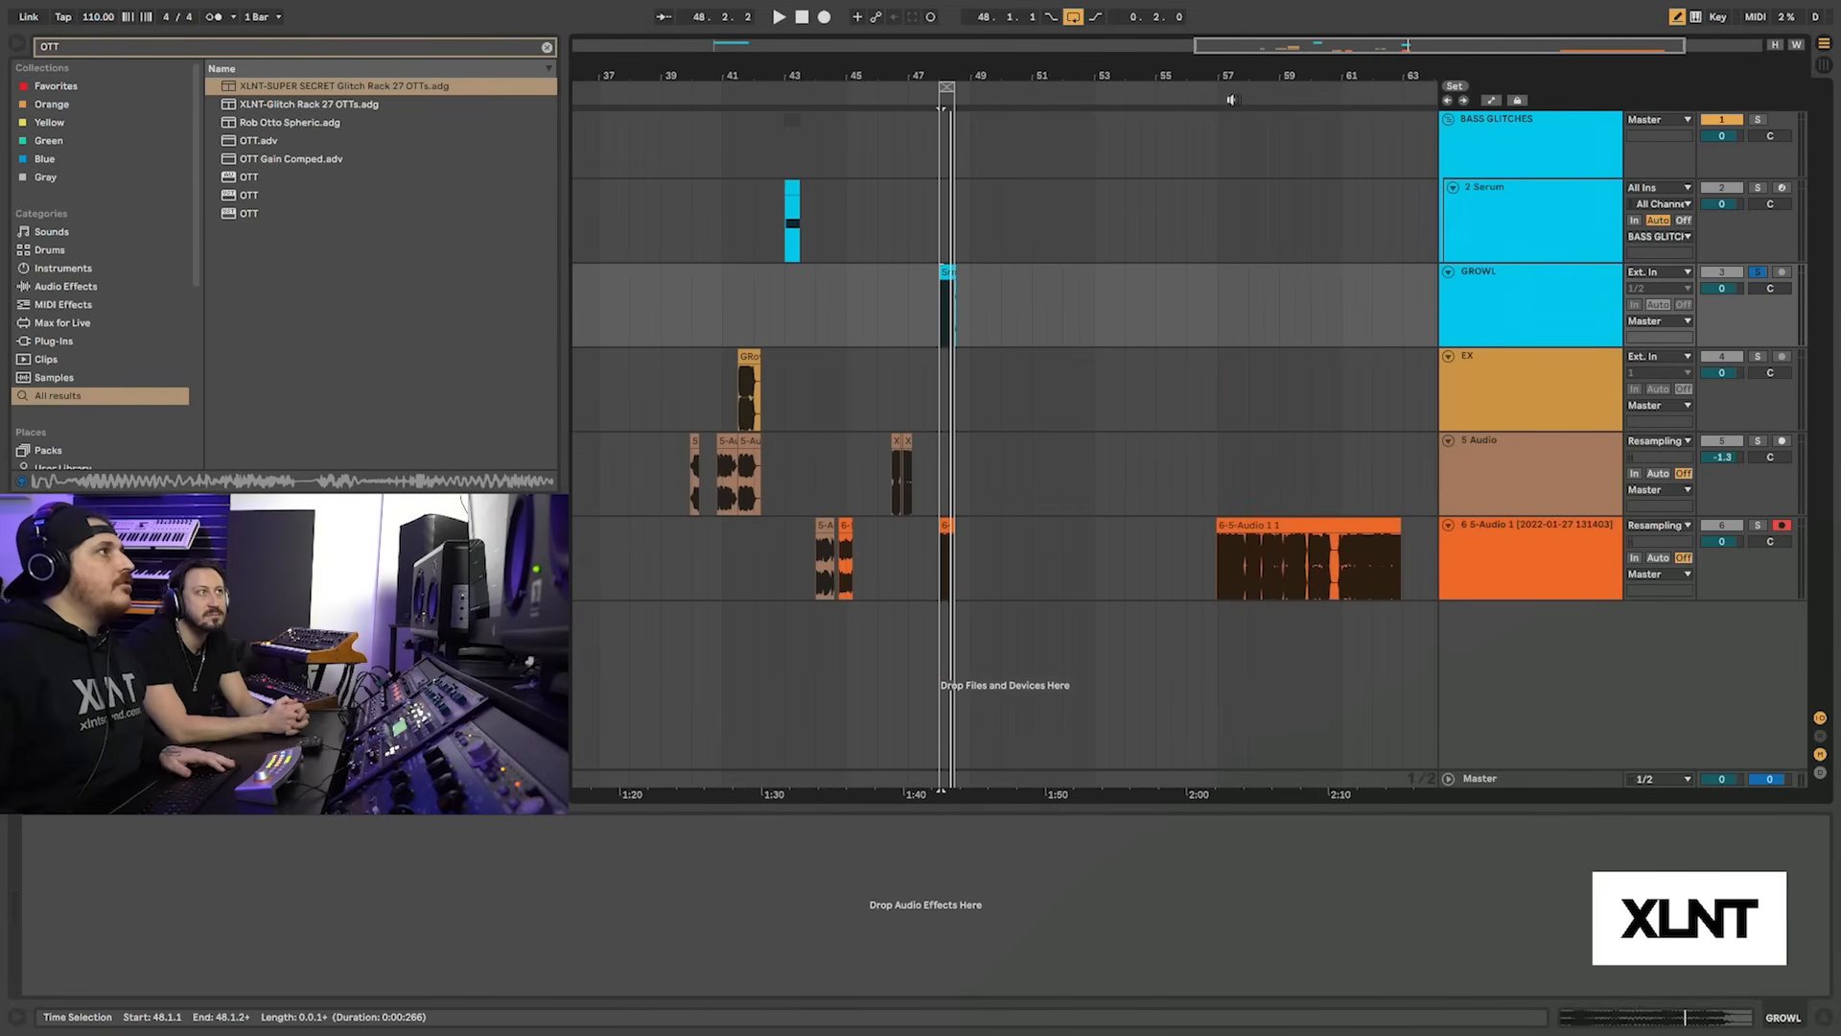
drag(1227, 76, 1226, 94)
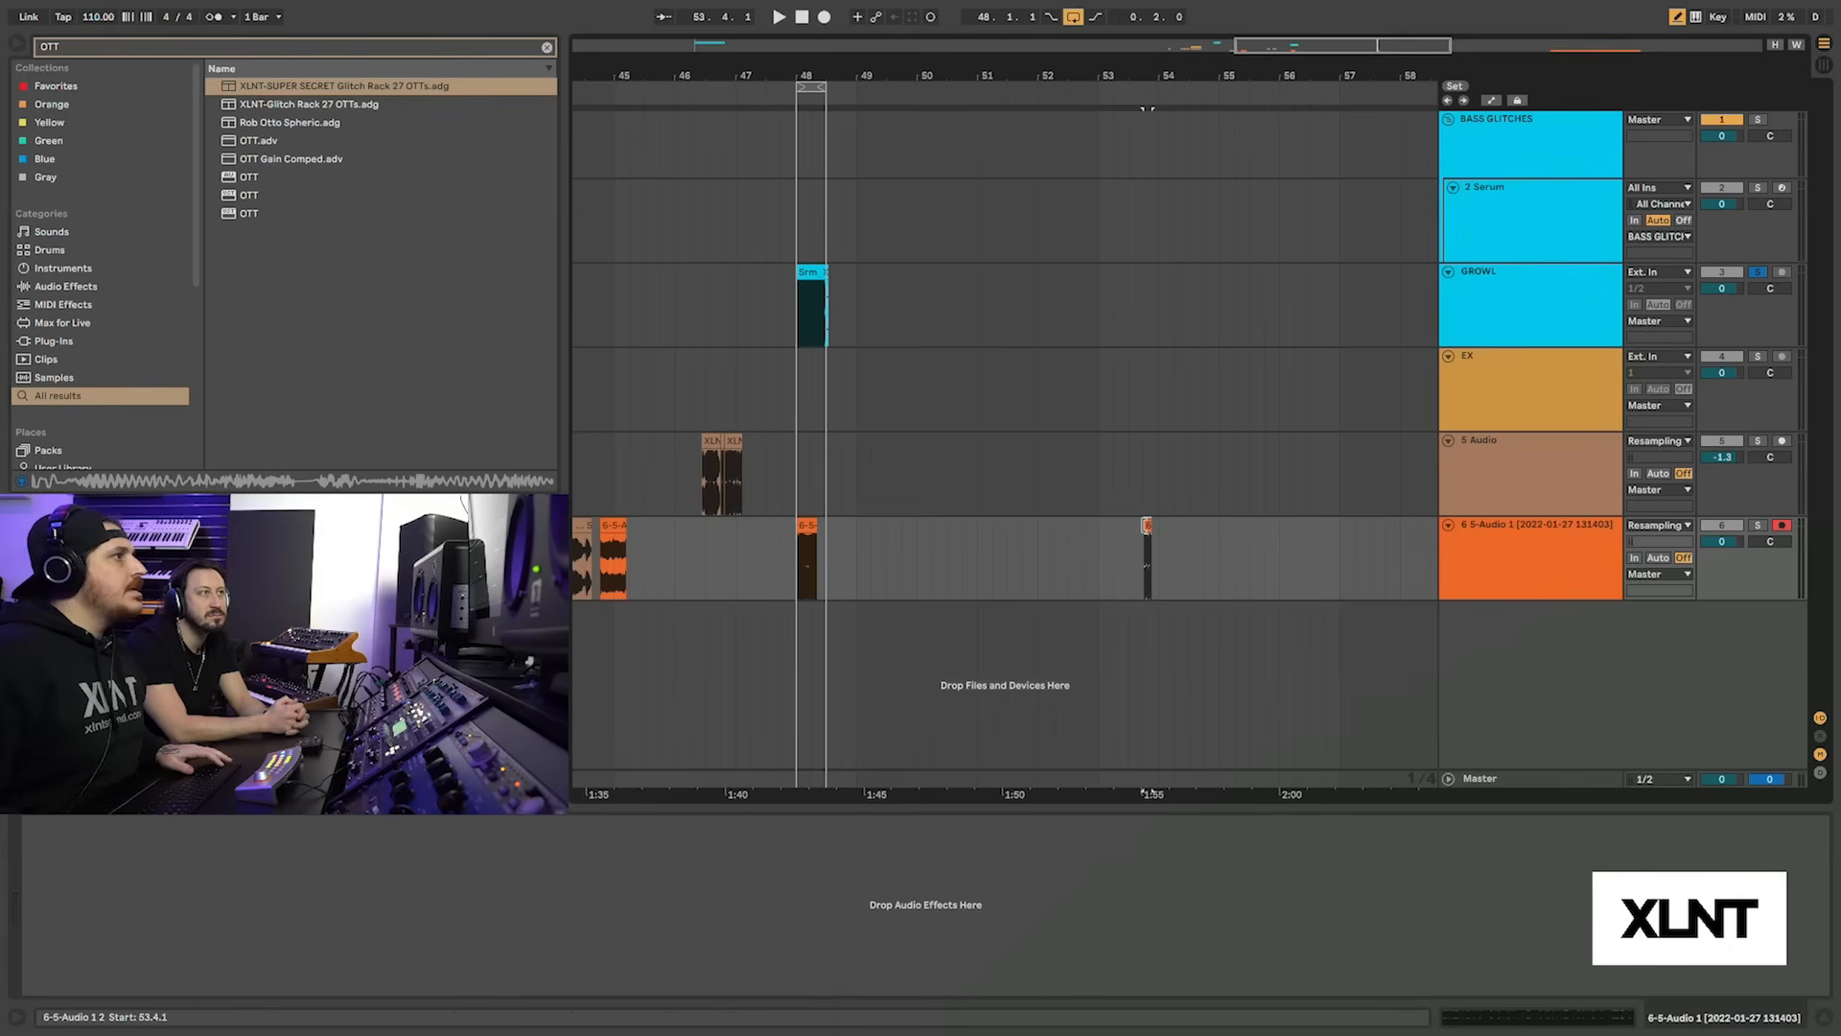
drag(1147, 108, 842, 108)
drag(1049, 76, 1049, 60)
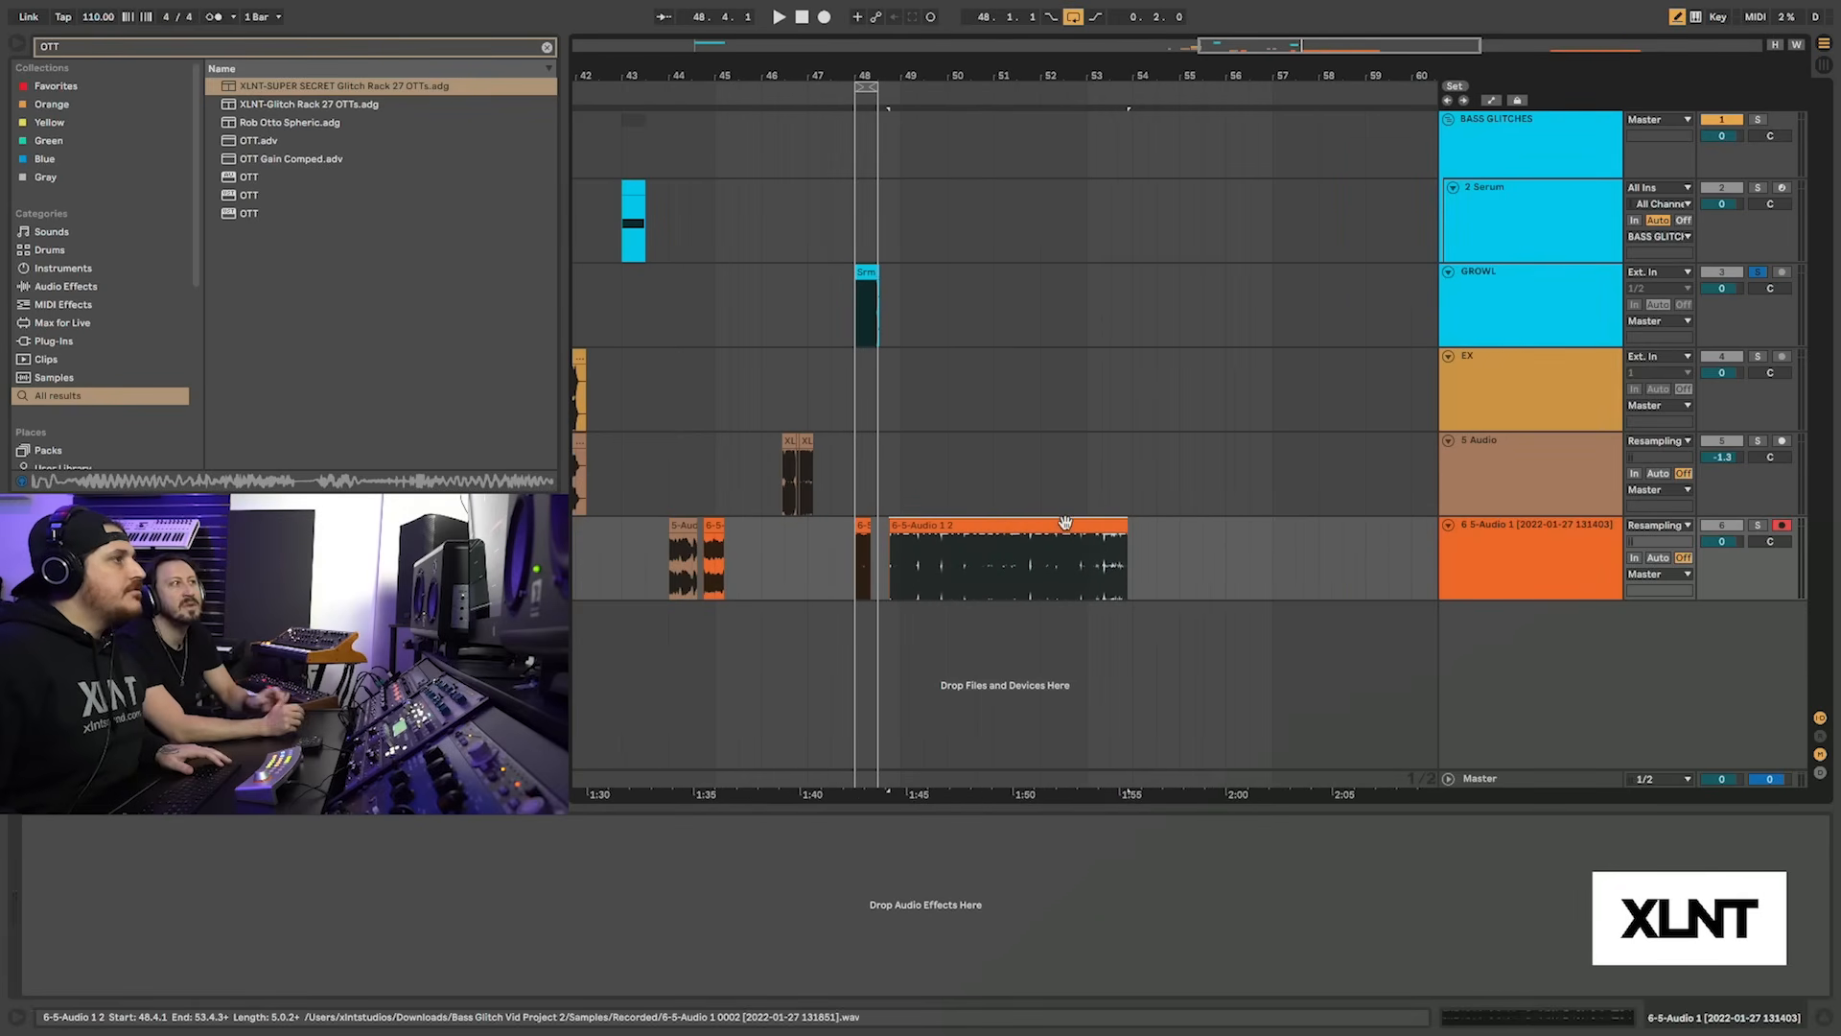
drag(1065, 523, 1352, 540)
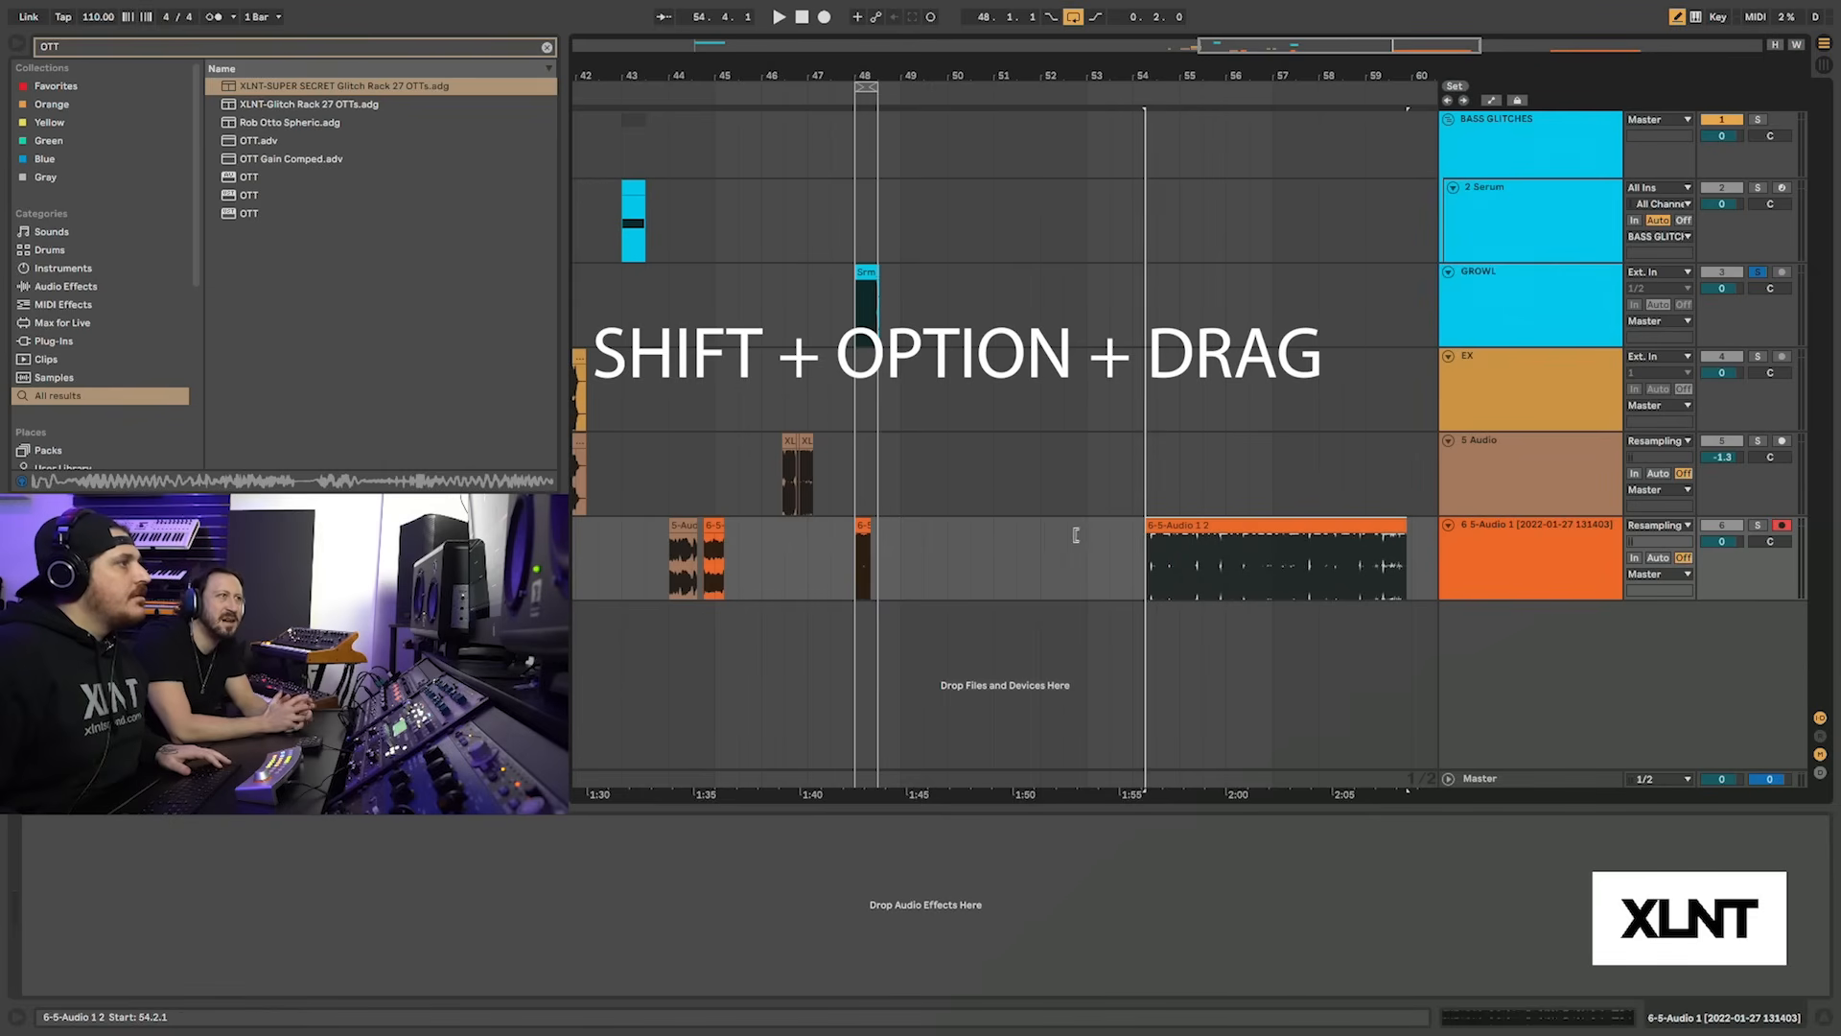
drag(1076, 534, 857, 543)
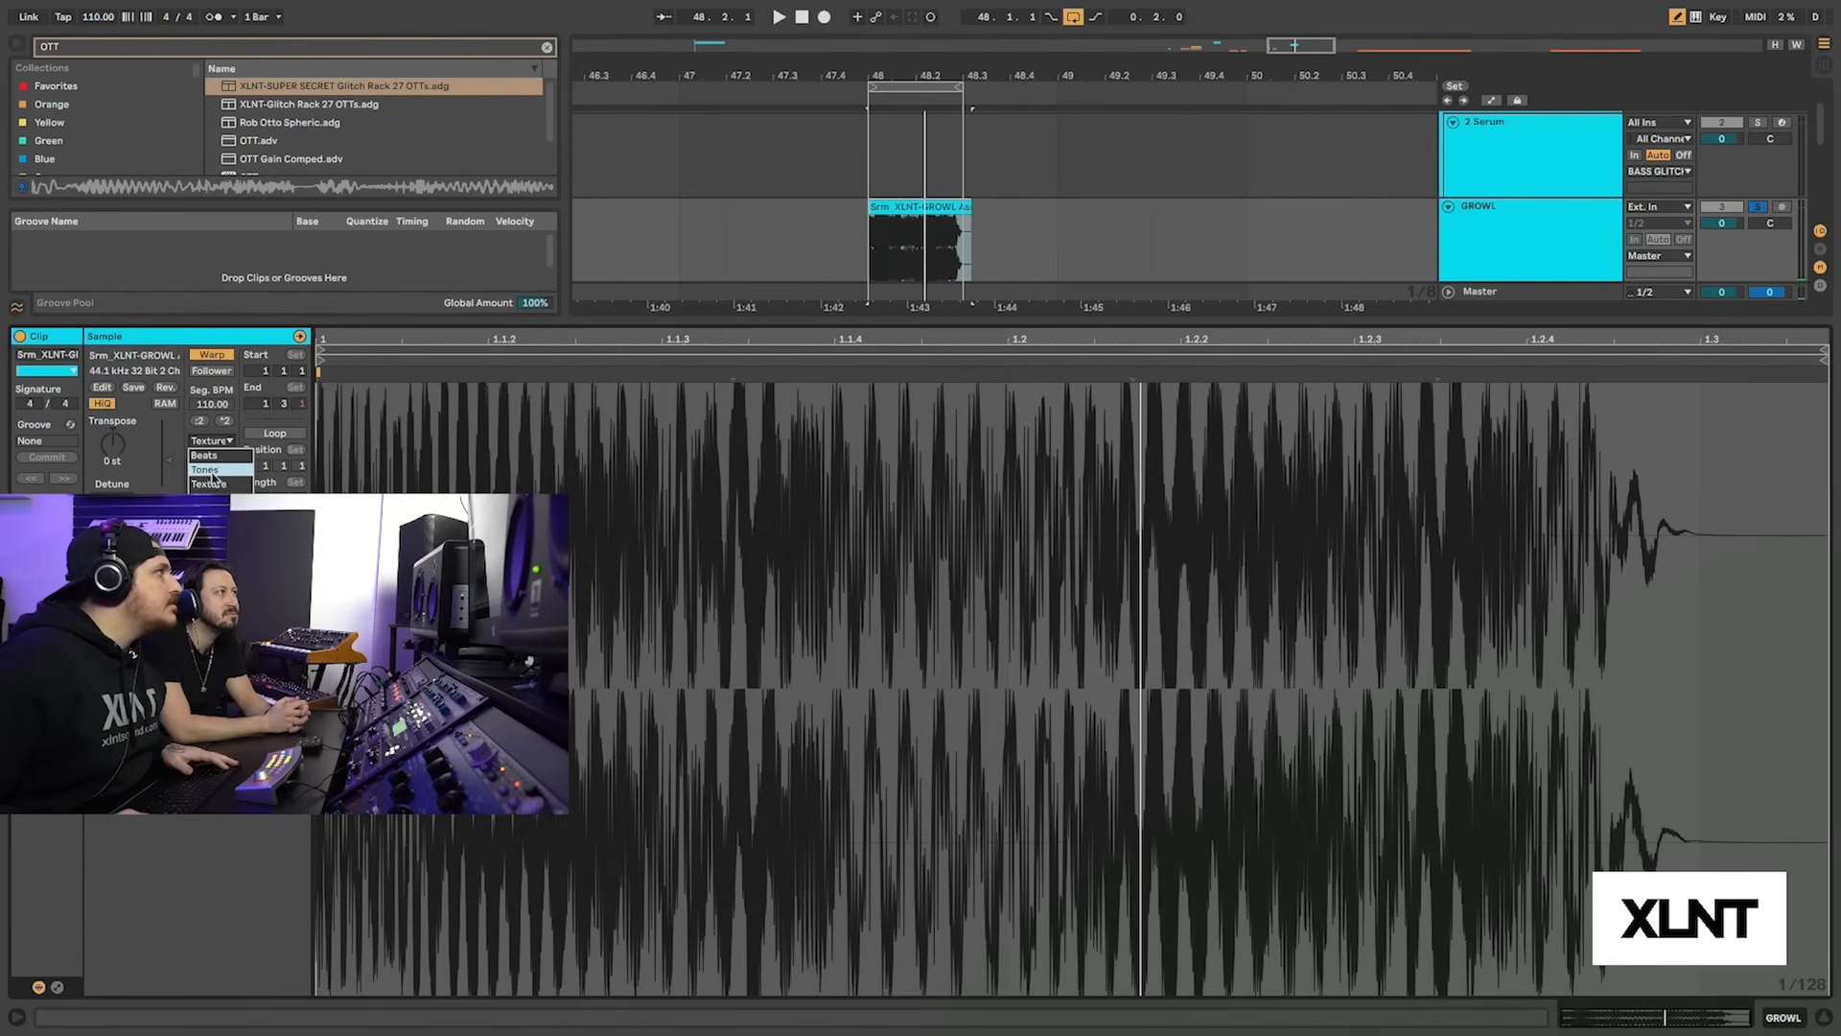
Set the growl clip's warp mode to Tones and resample the loop while sweeping the clip's transposition
click(211, 471)
key(space)
mouse_move(120, 450)
mouse_down()
mouse_move(121, 427)
mouse_move(126, 466)
mouse_up()
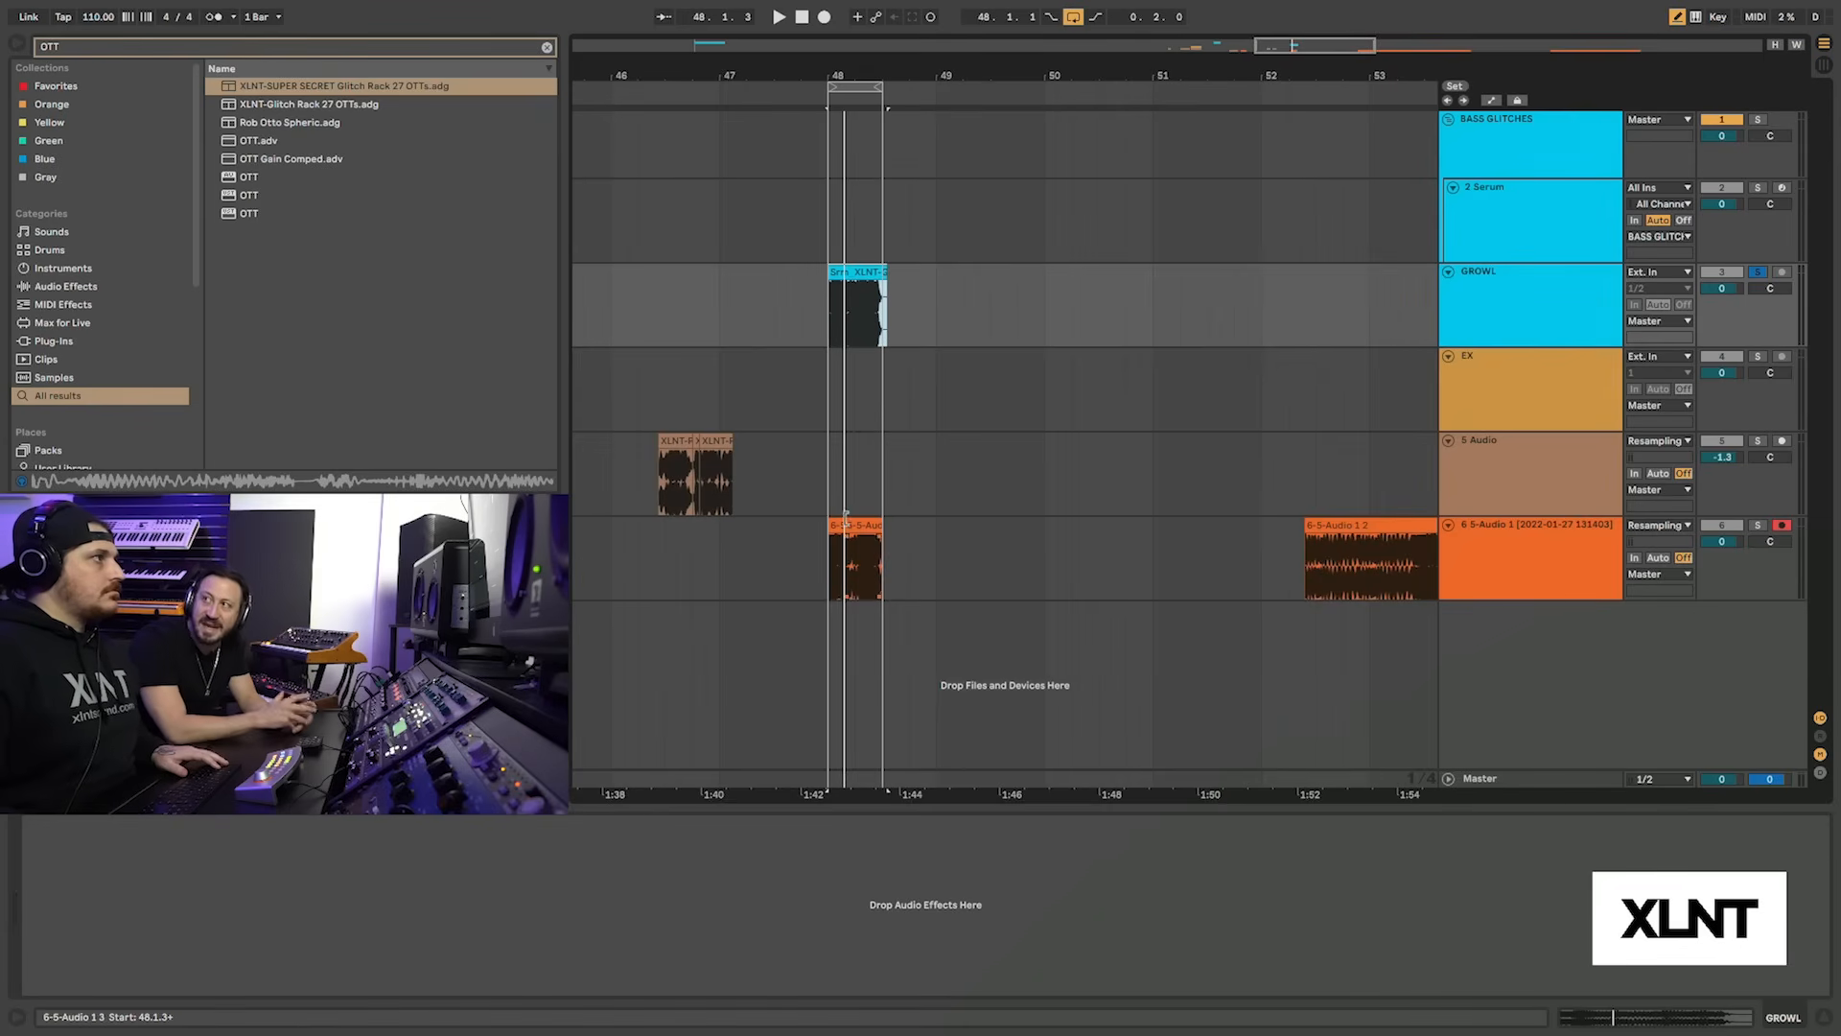
Move the two earlier resampled takes further along their track and place the full third take at 56.2.2
drag(1055, 65, 1088, 38)
scroll(1247, 374, right, 5)
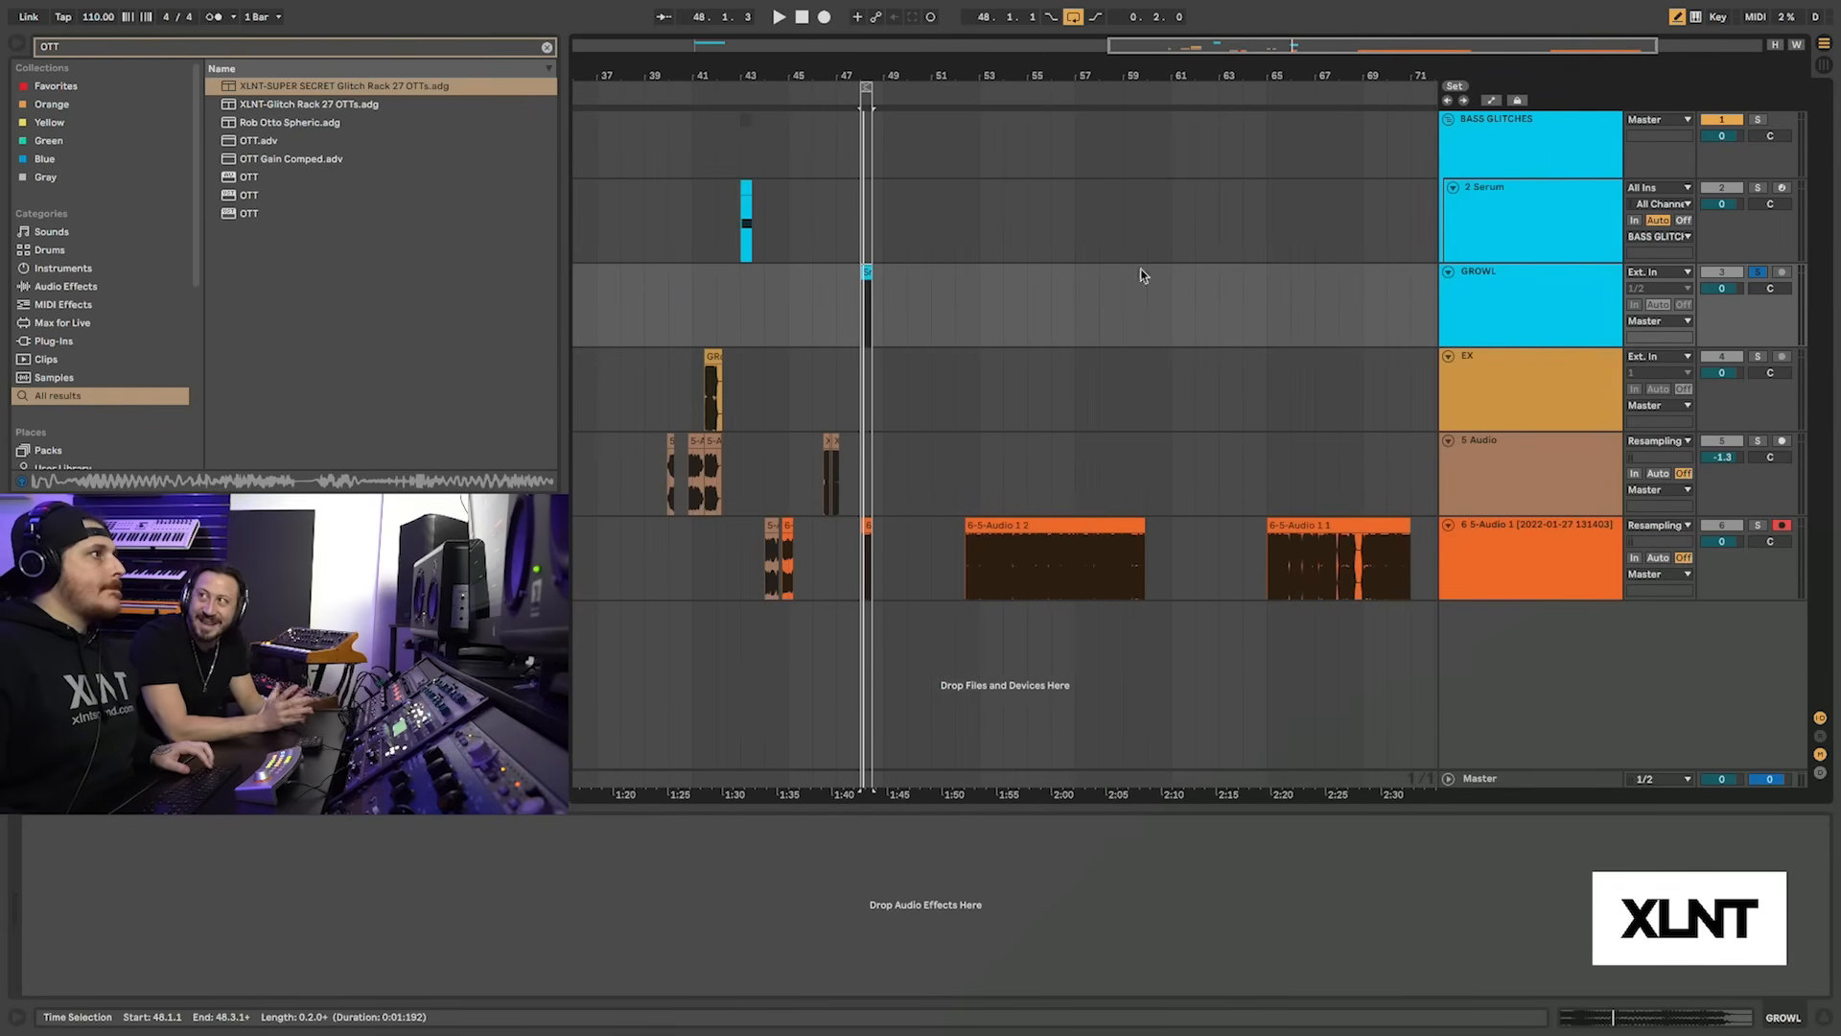
click(1415, 561)
shift+click(1053, 525)
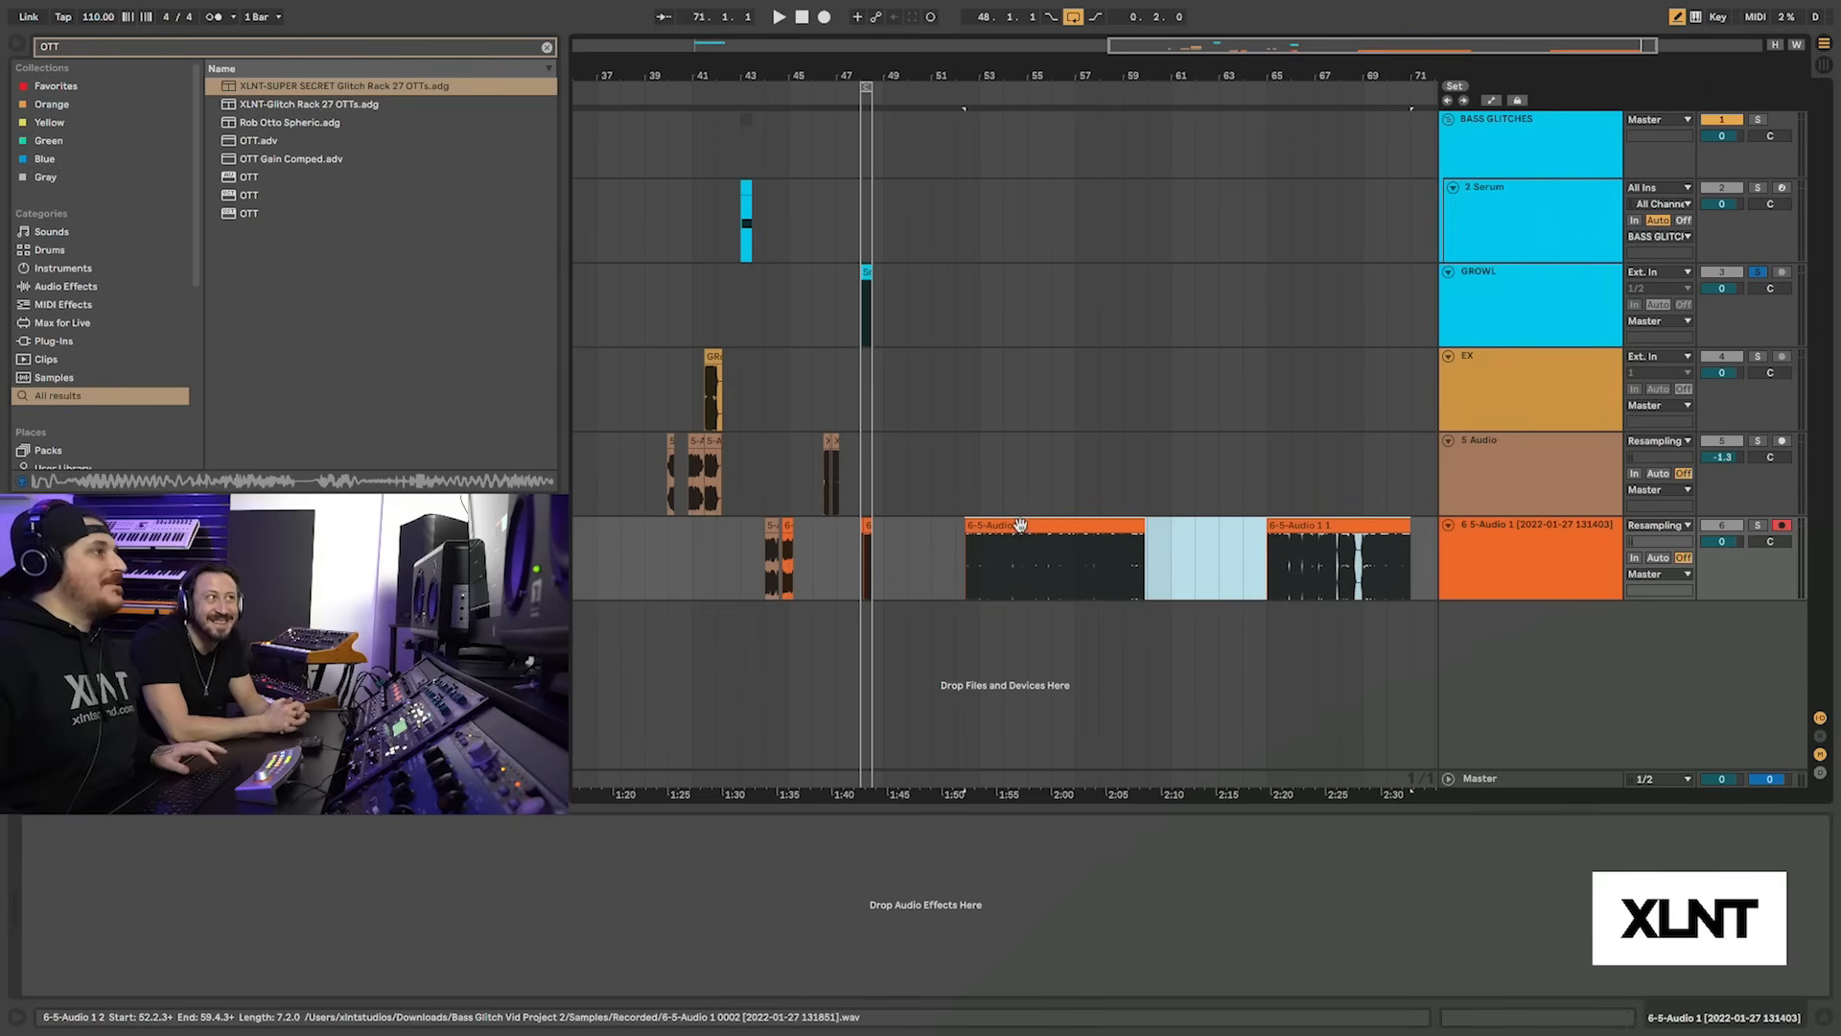
drag(1053, 525, 1366, 527)
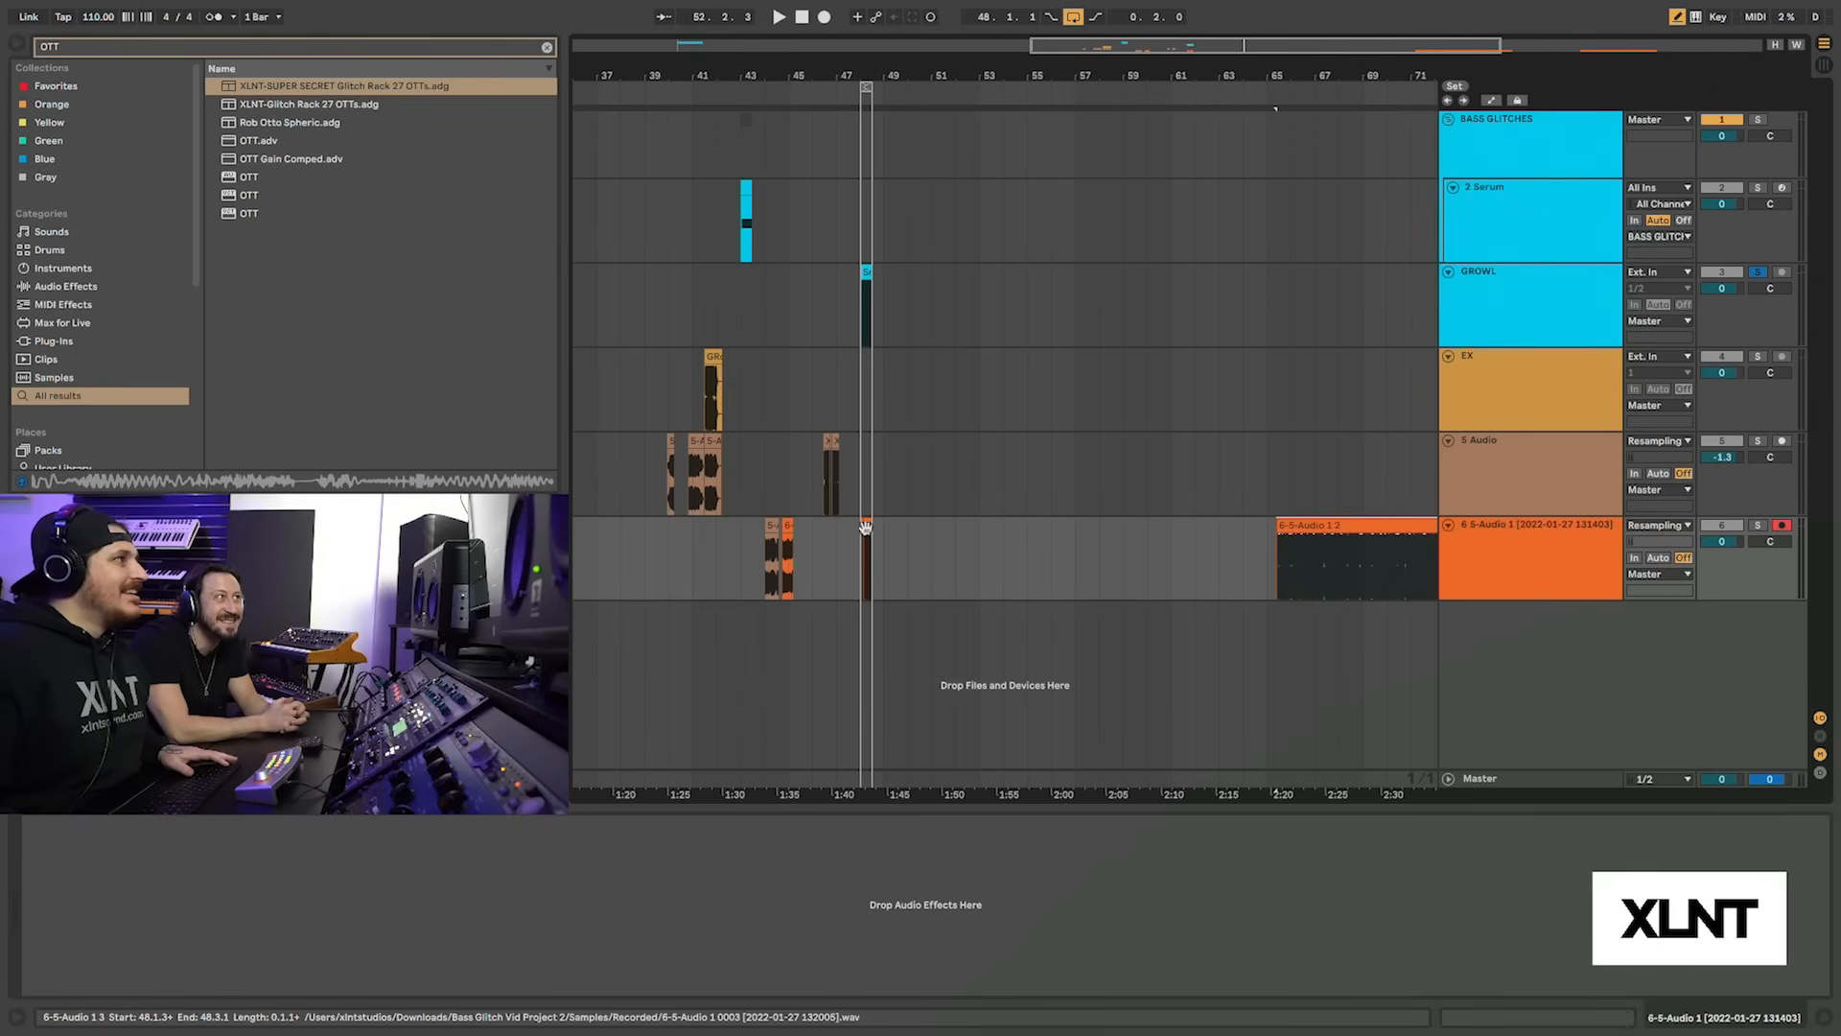
drag(868, 530, 1224, 557)
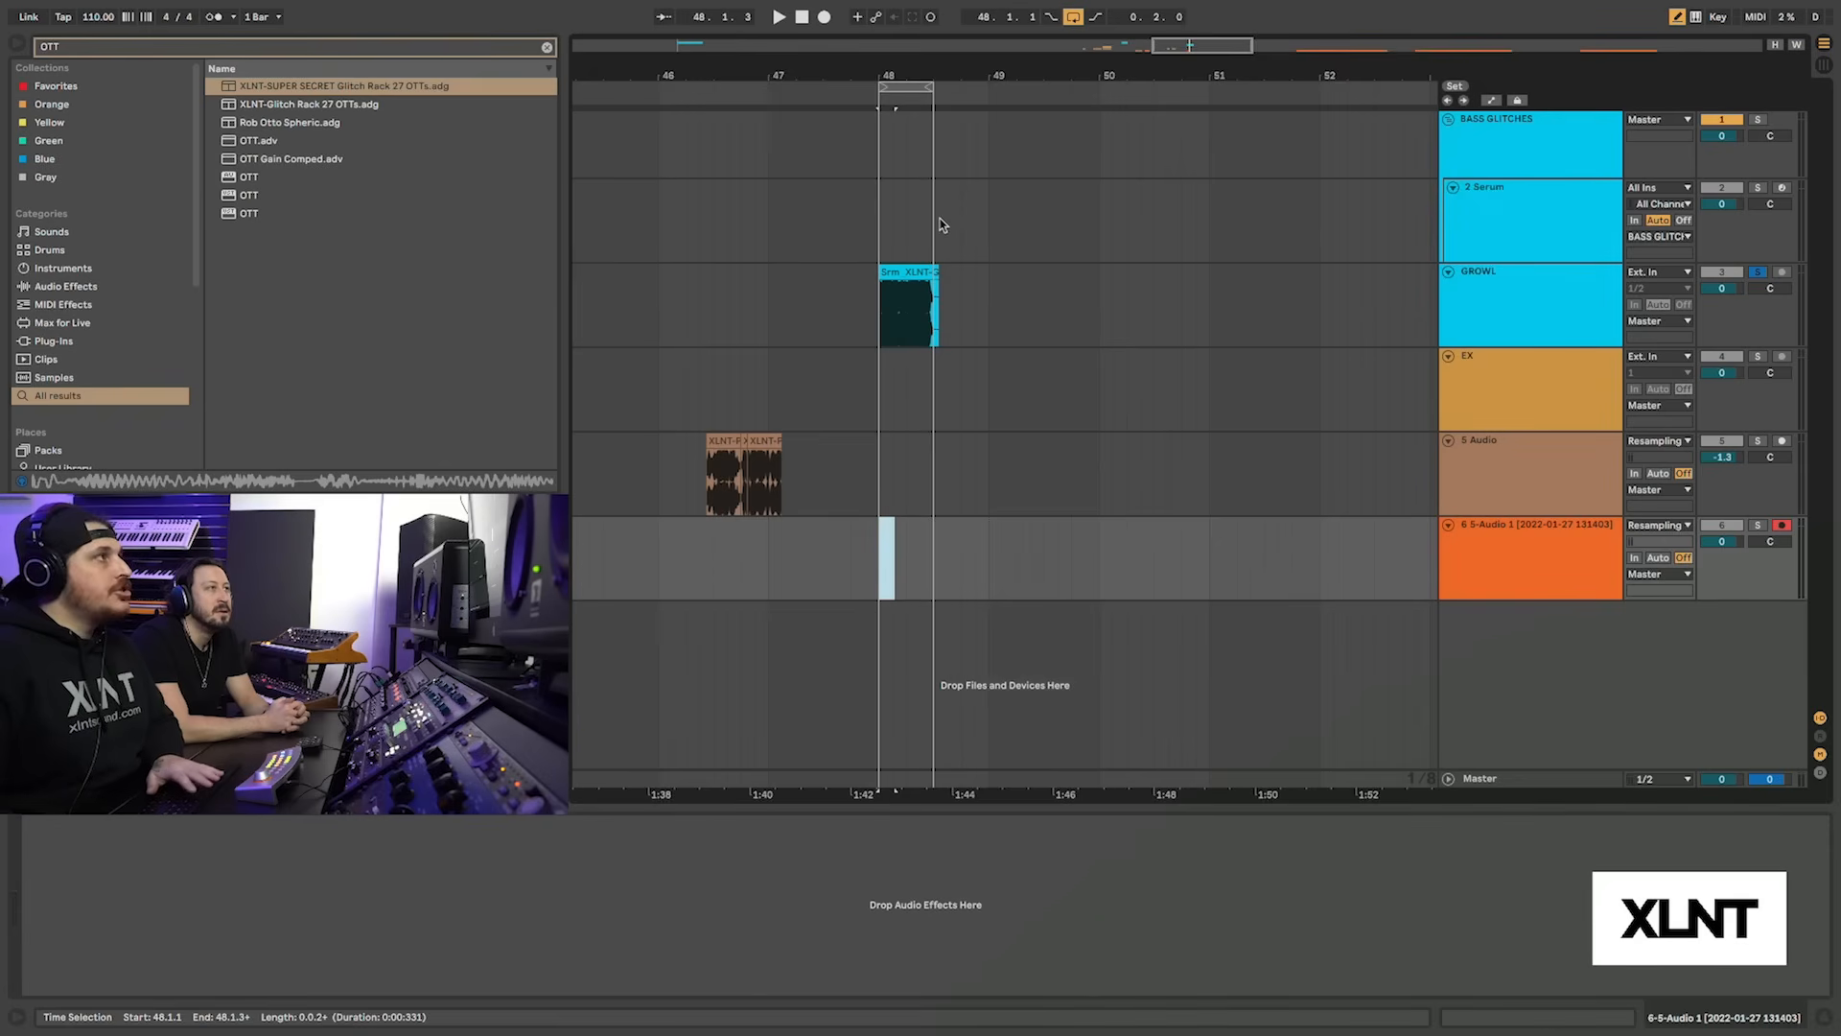
Set the growl clip to Beats warping, preserving 1/16 with envelope 42, and sweep its transposition, reaching -31 st, during playback
double_click(908, 306)
click(209, 441)
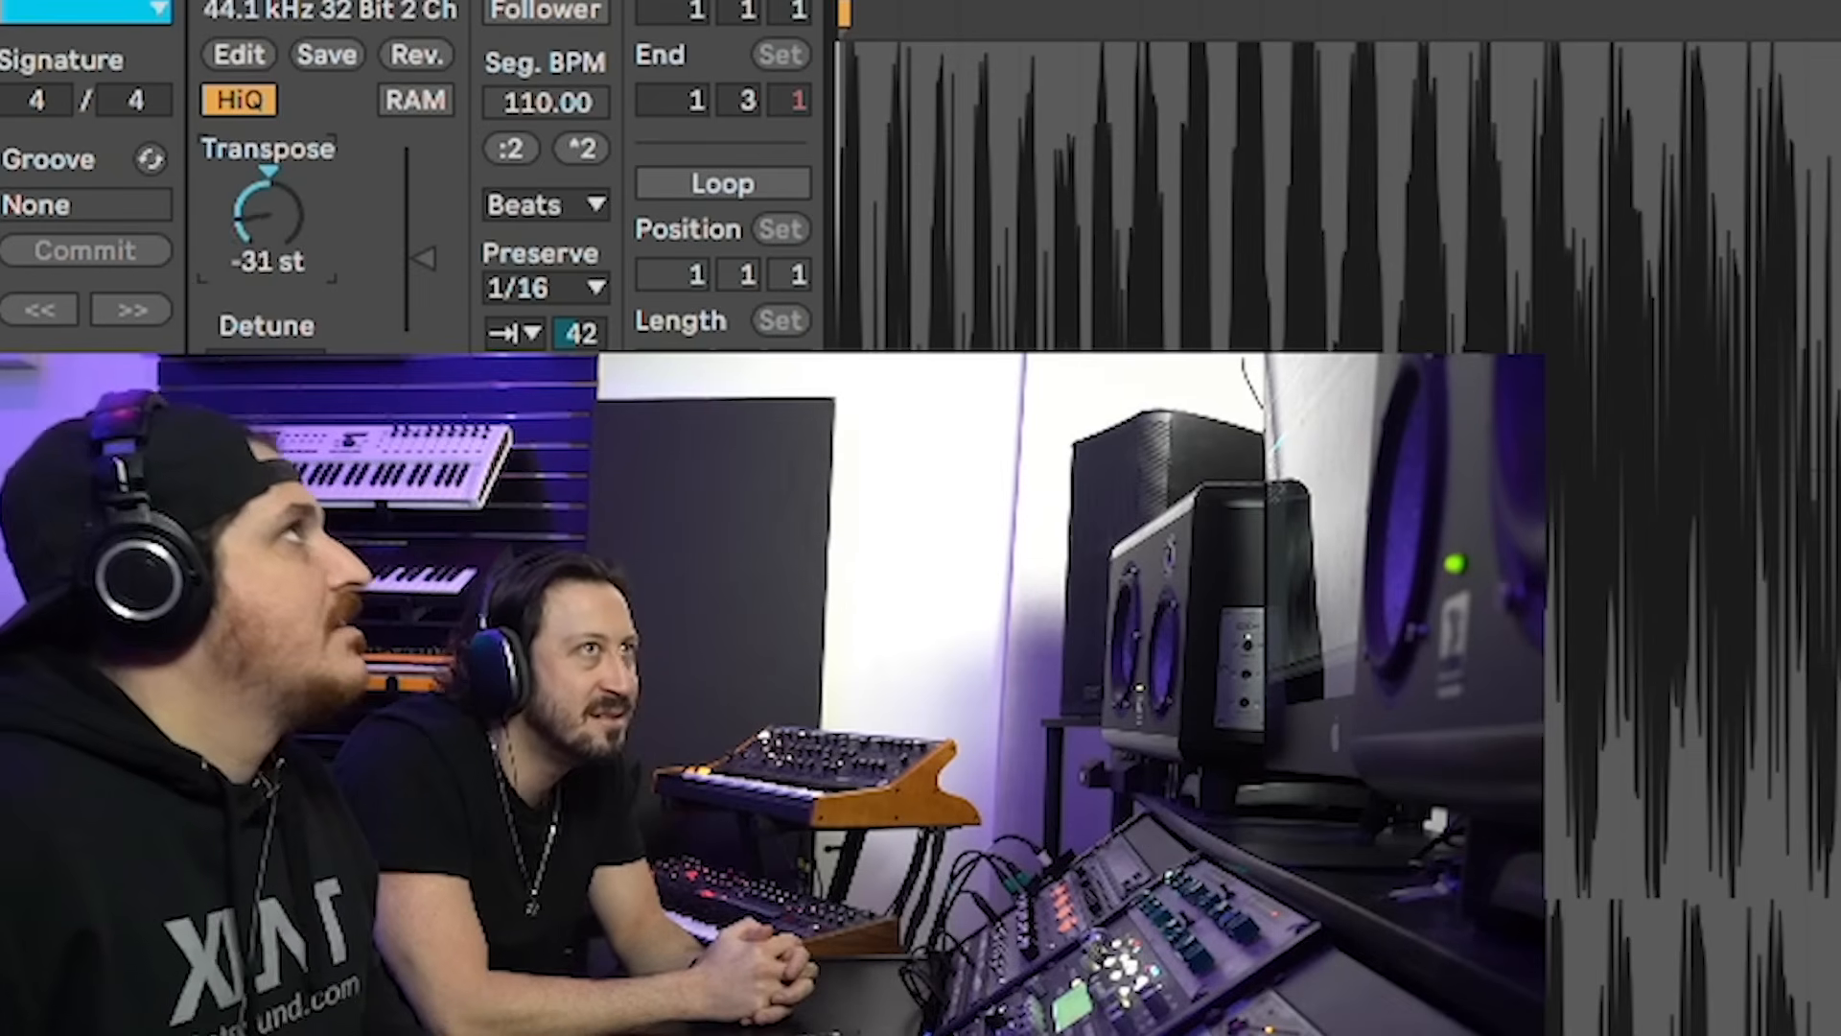
drag(269, 216, 269, 68)
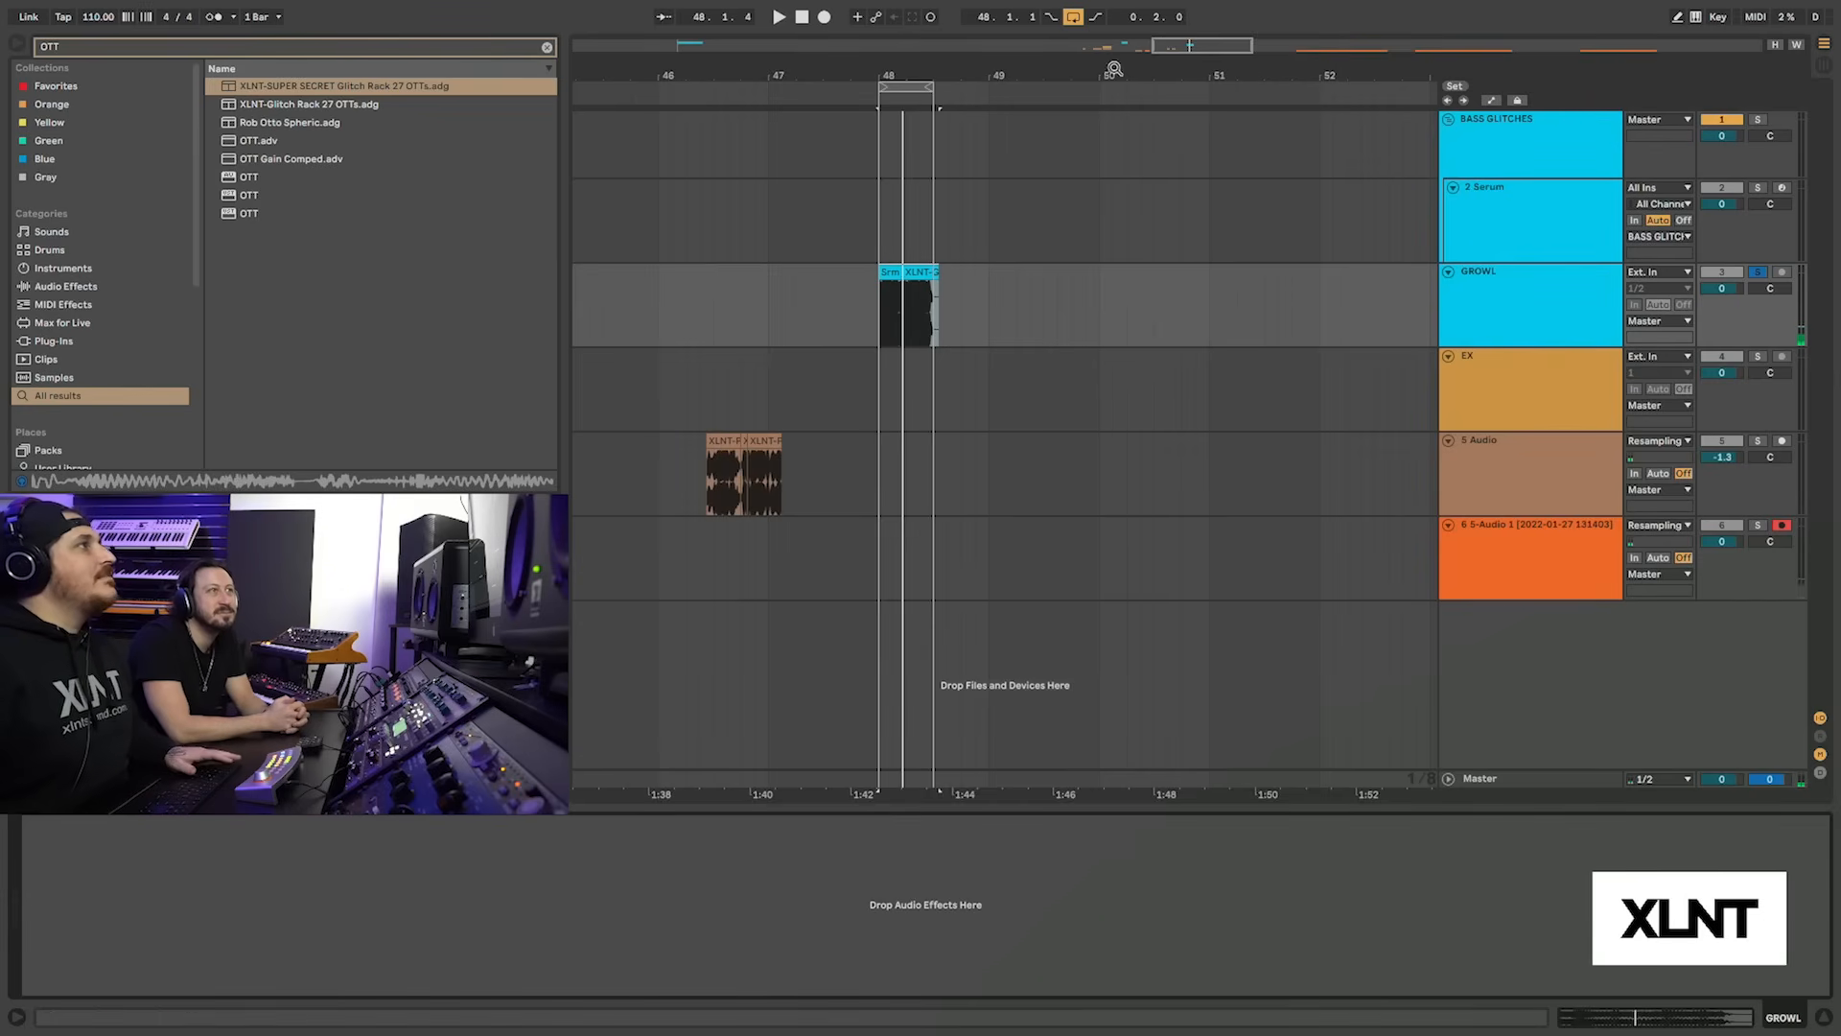
Turn off warping on the third resampled take, try its transposition during playback and reset it to 0 st
scroll(1121, 292, down, 8)
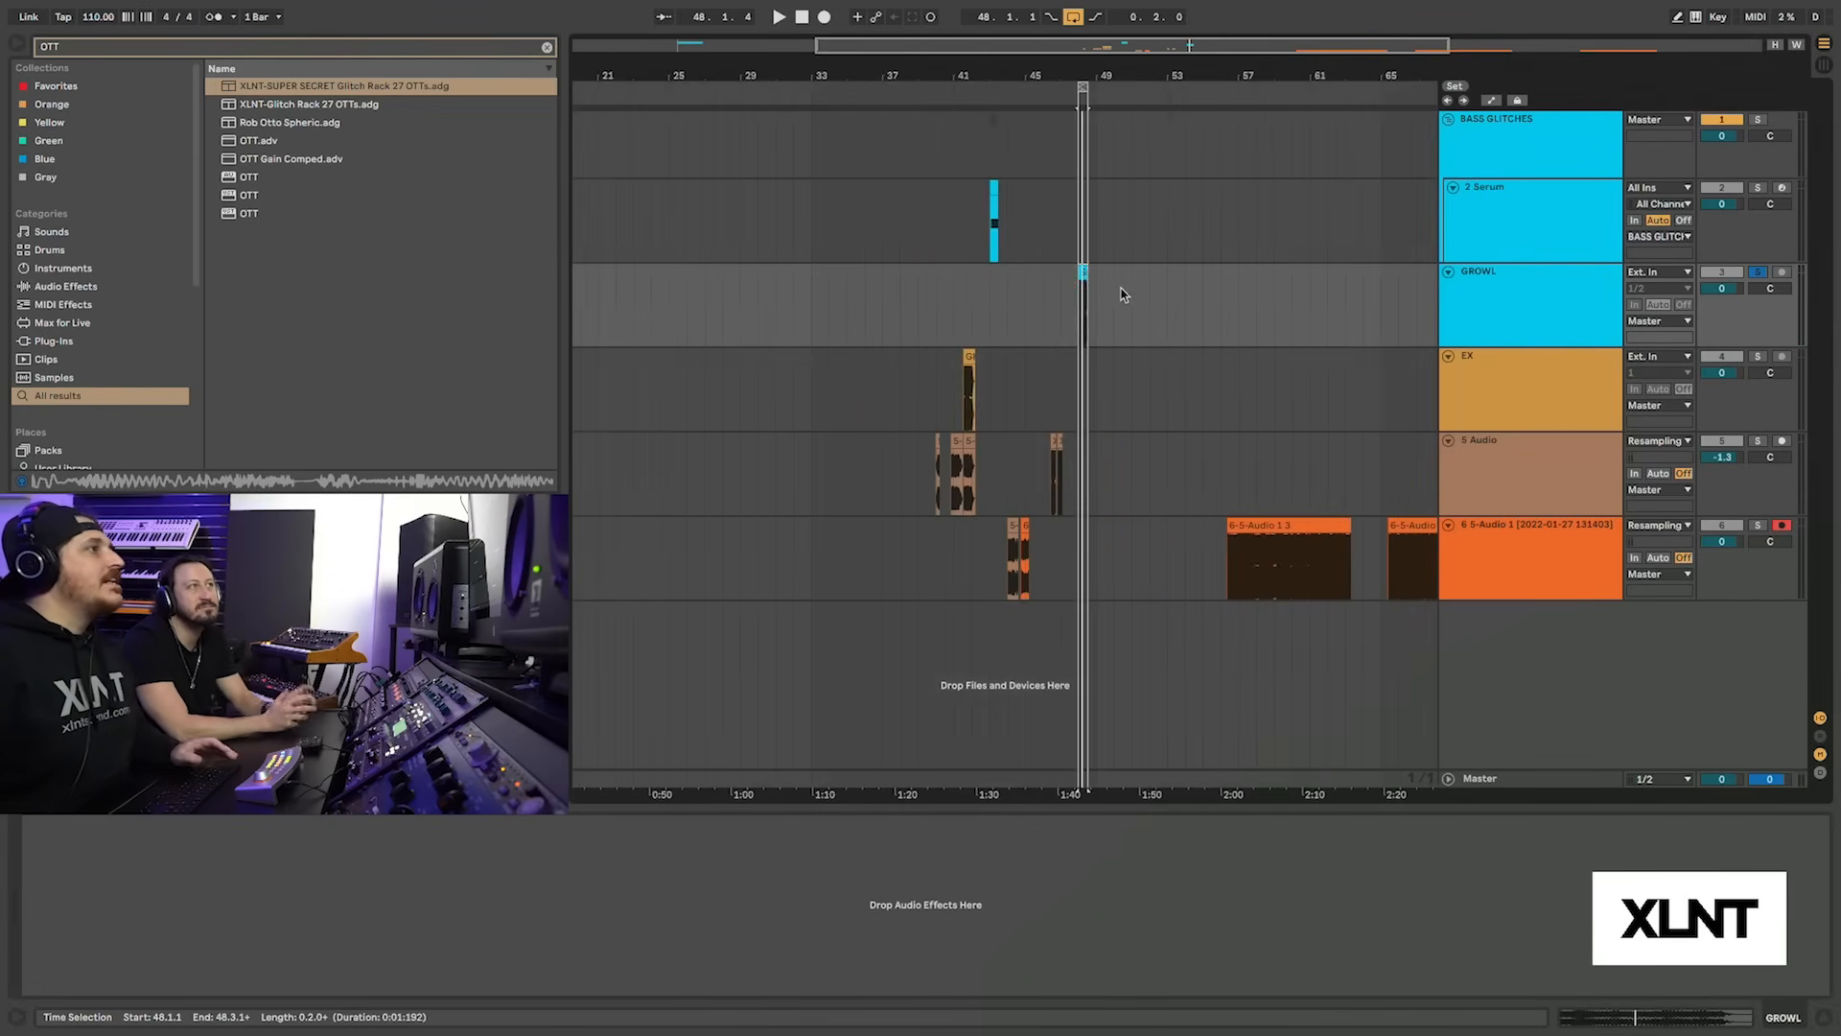
scroll(1122, 307, right, 4)
click(988, 526)
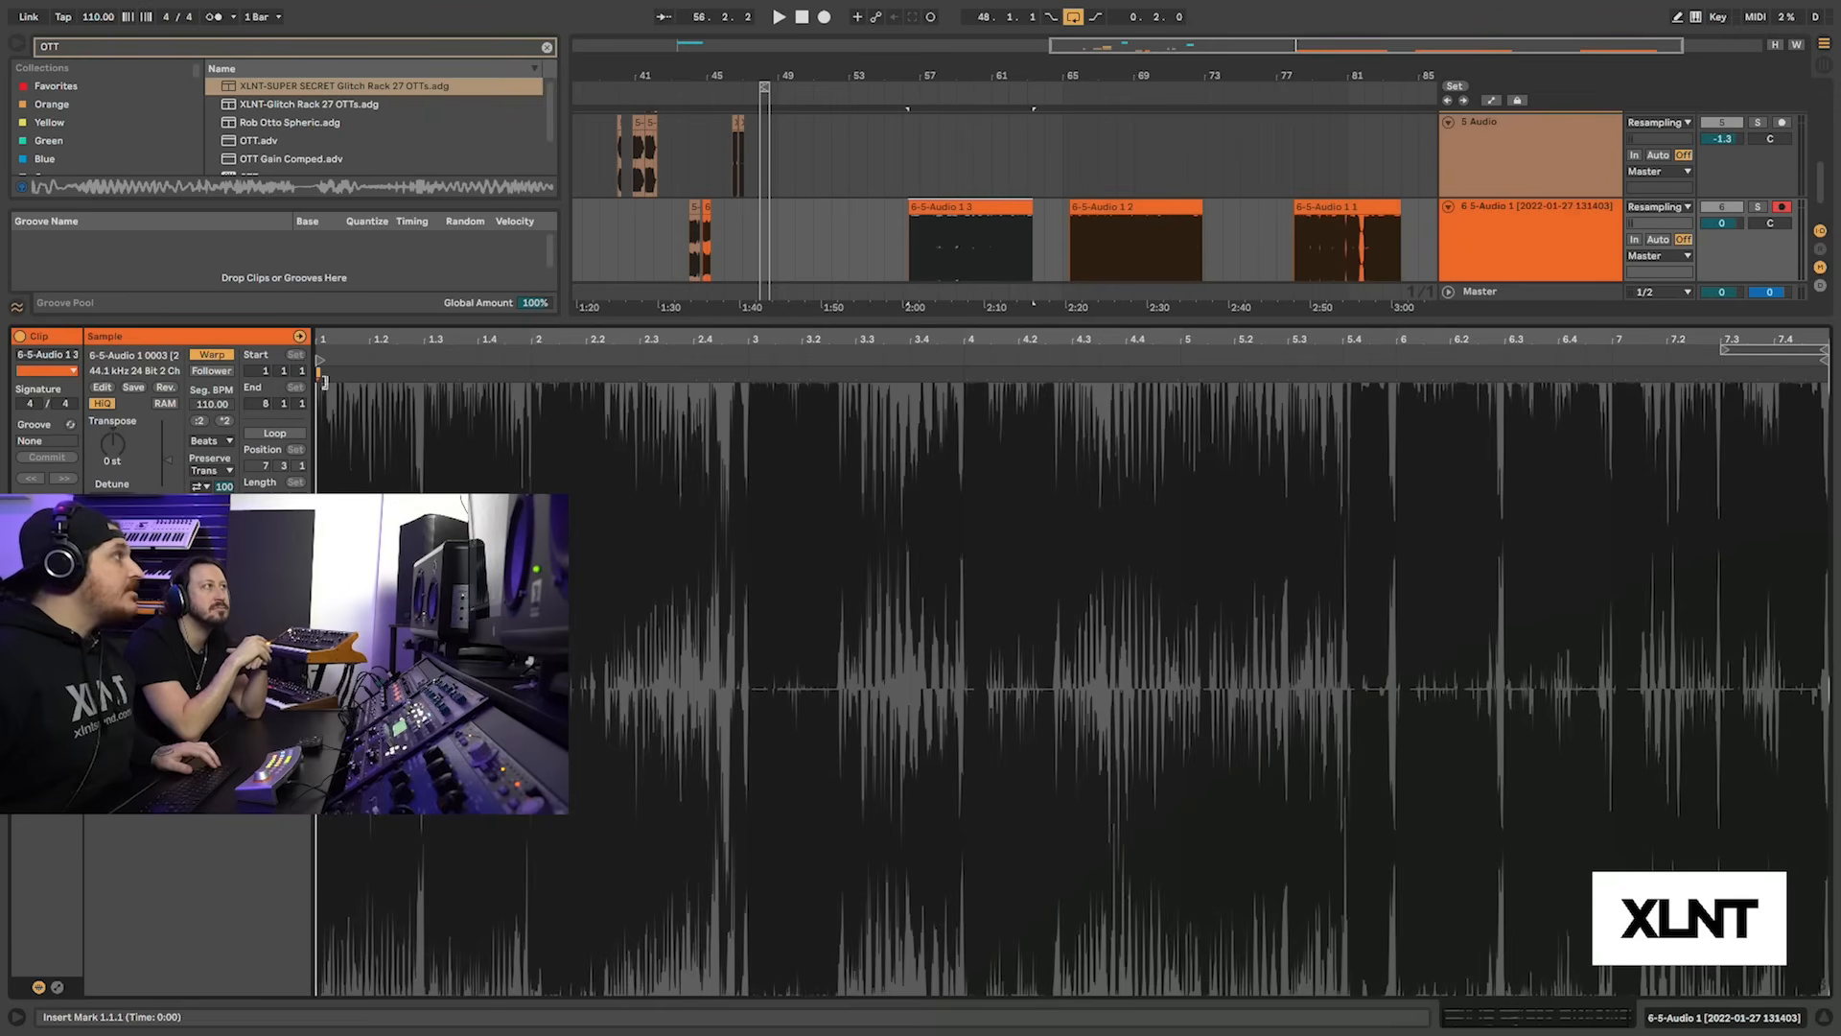
click(205, 356)
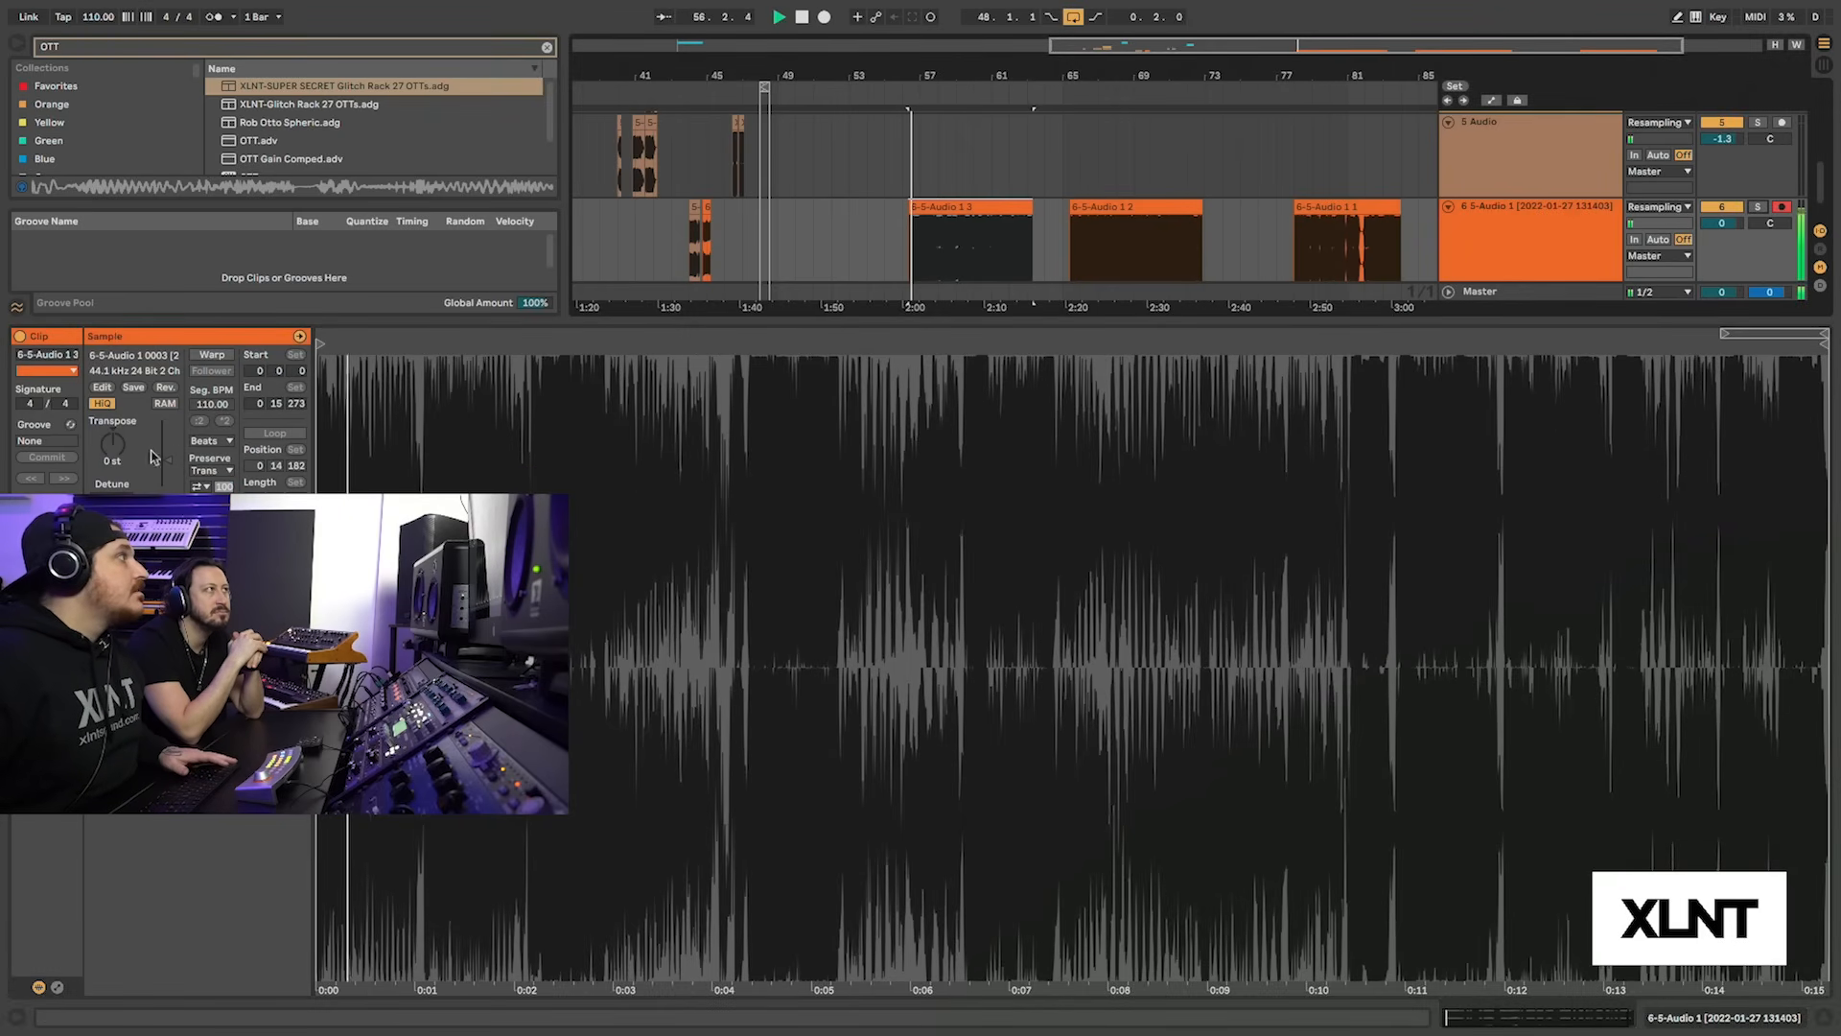
mouse_move(109, 451)
mouse_down()
mouse_move(108, 384)
mouse_move(110, 449)
mouse_up()
double_click(110, 444)
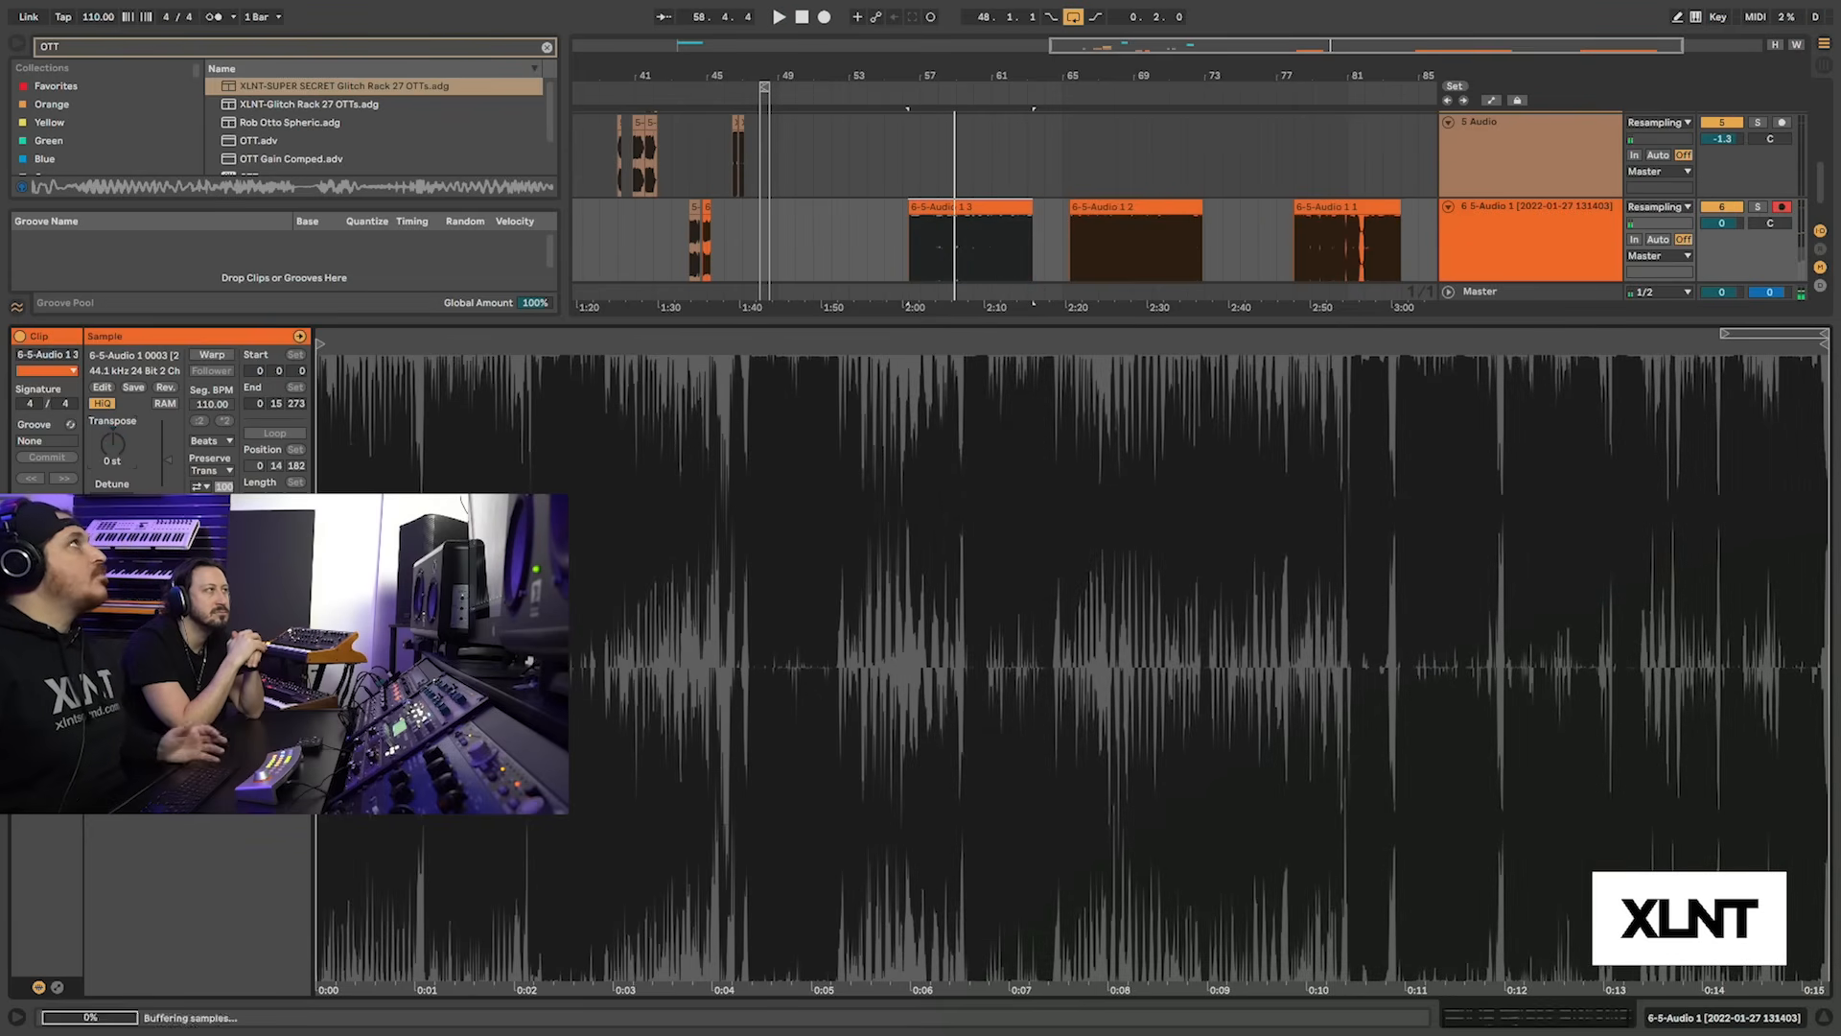
Play the unwarped third take from its start and from bar 57 to find a usable glitch section
drag(937, 68, 944, 144)
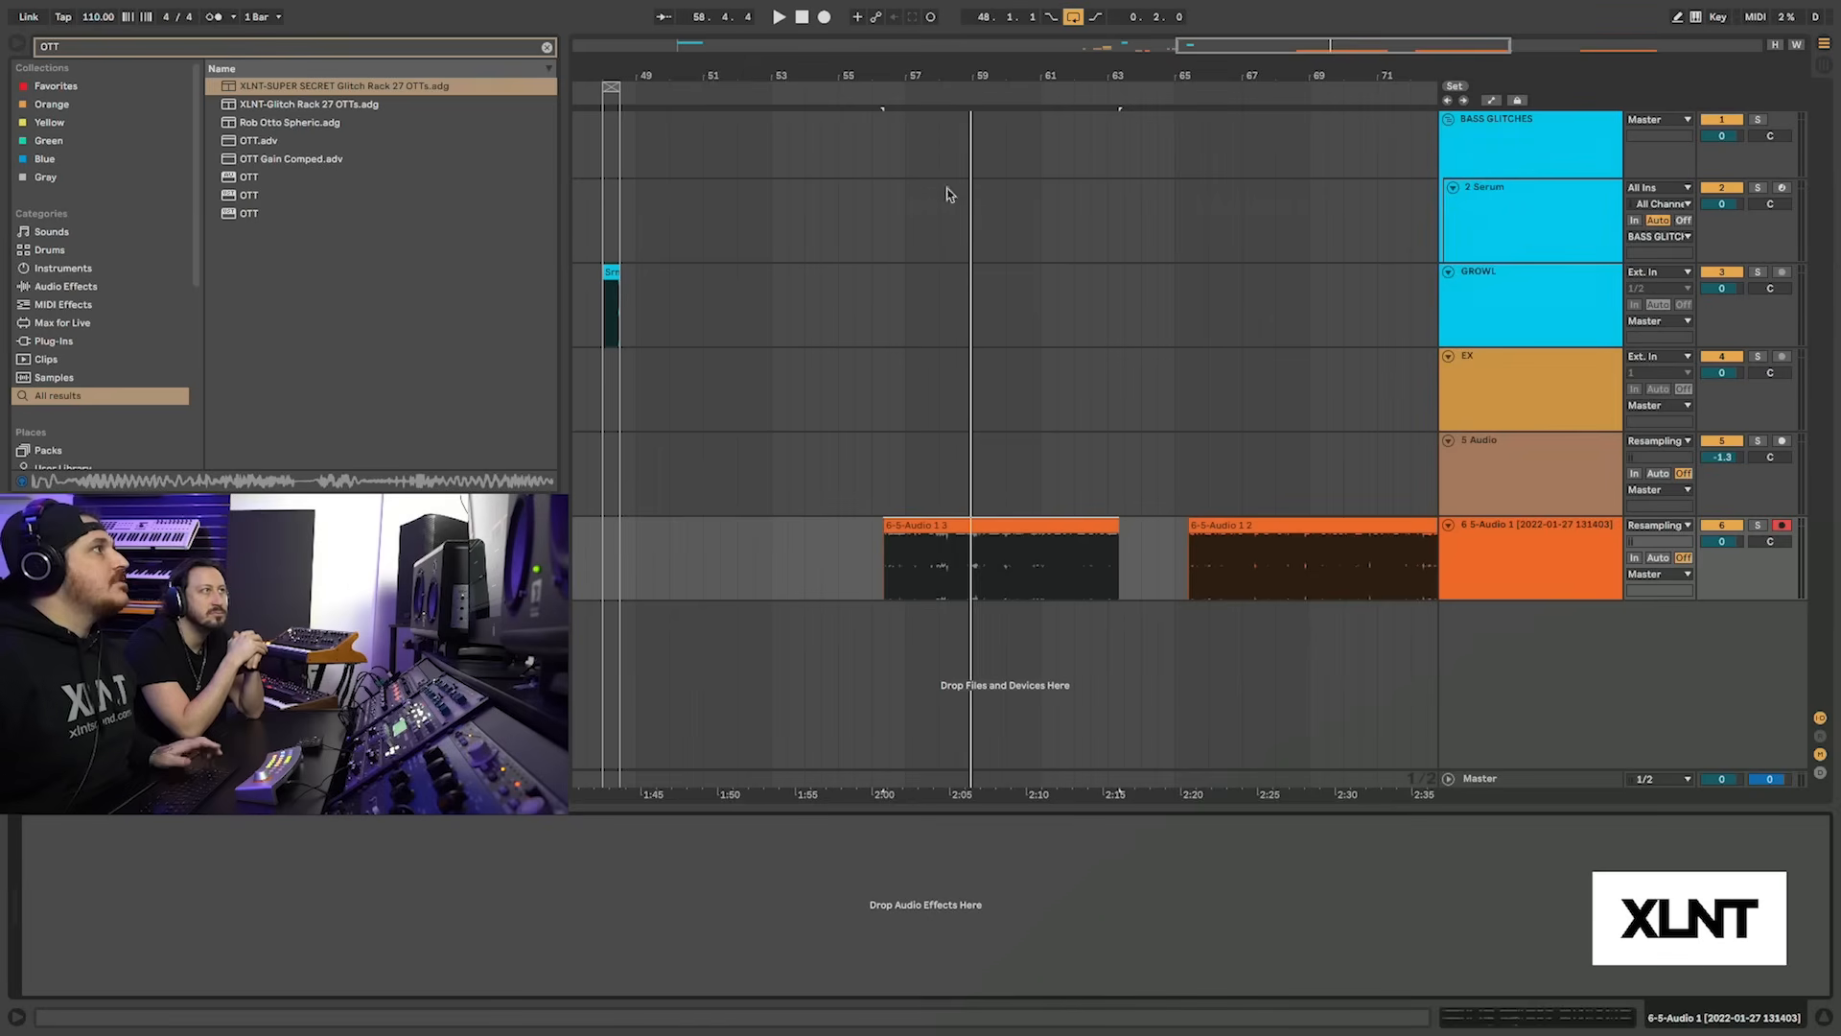
key(space)
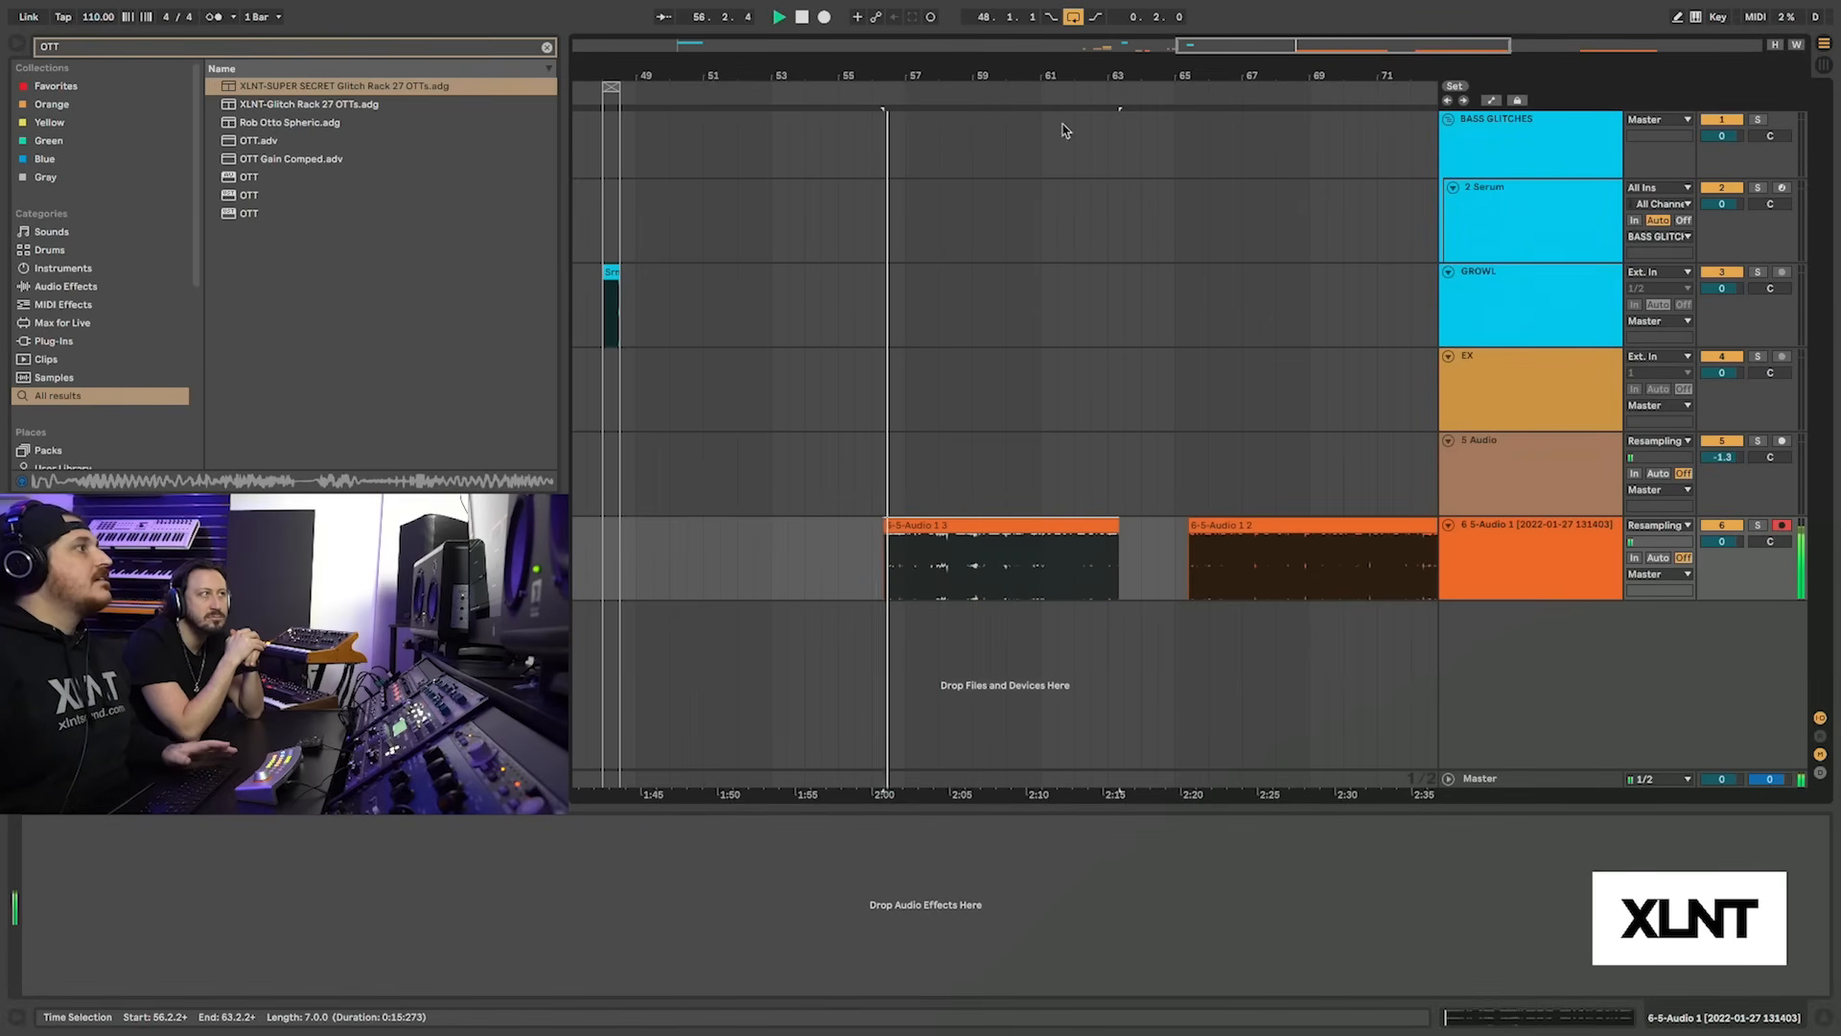
drag(945, 64, 956, 154)
click(818, 573)
key(space)
key(space)
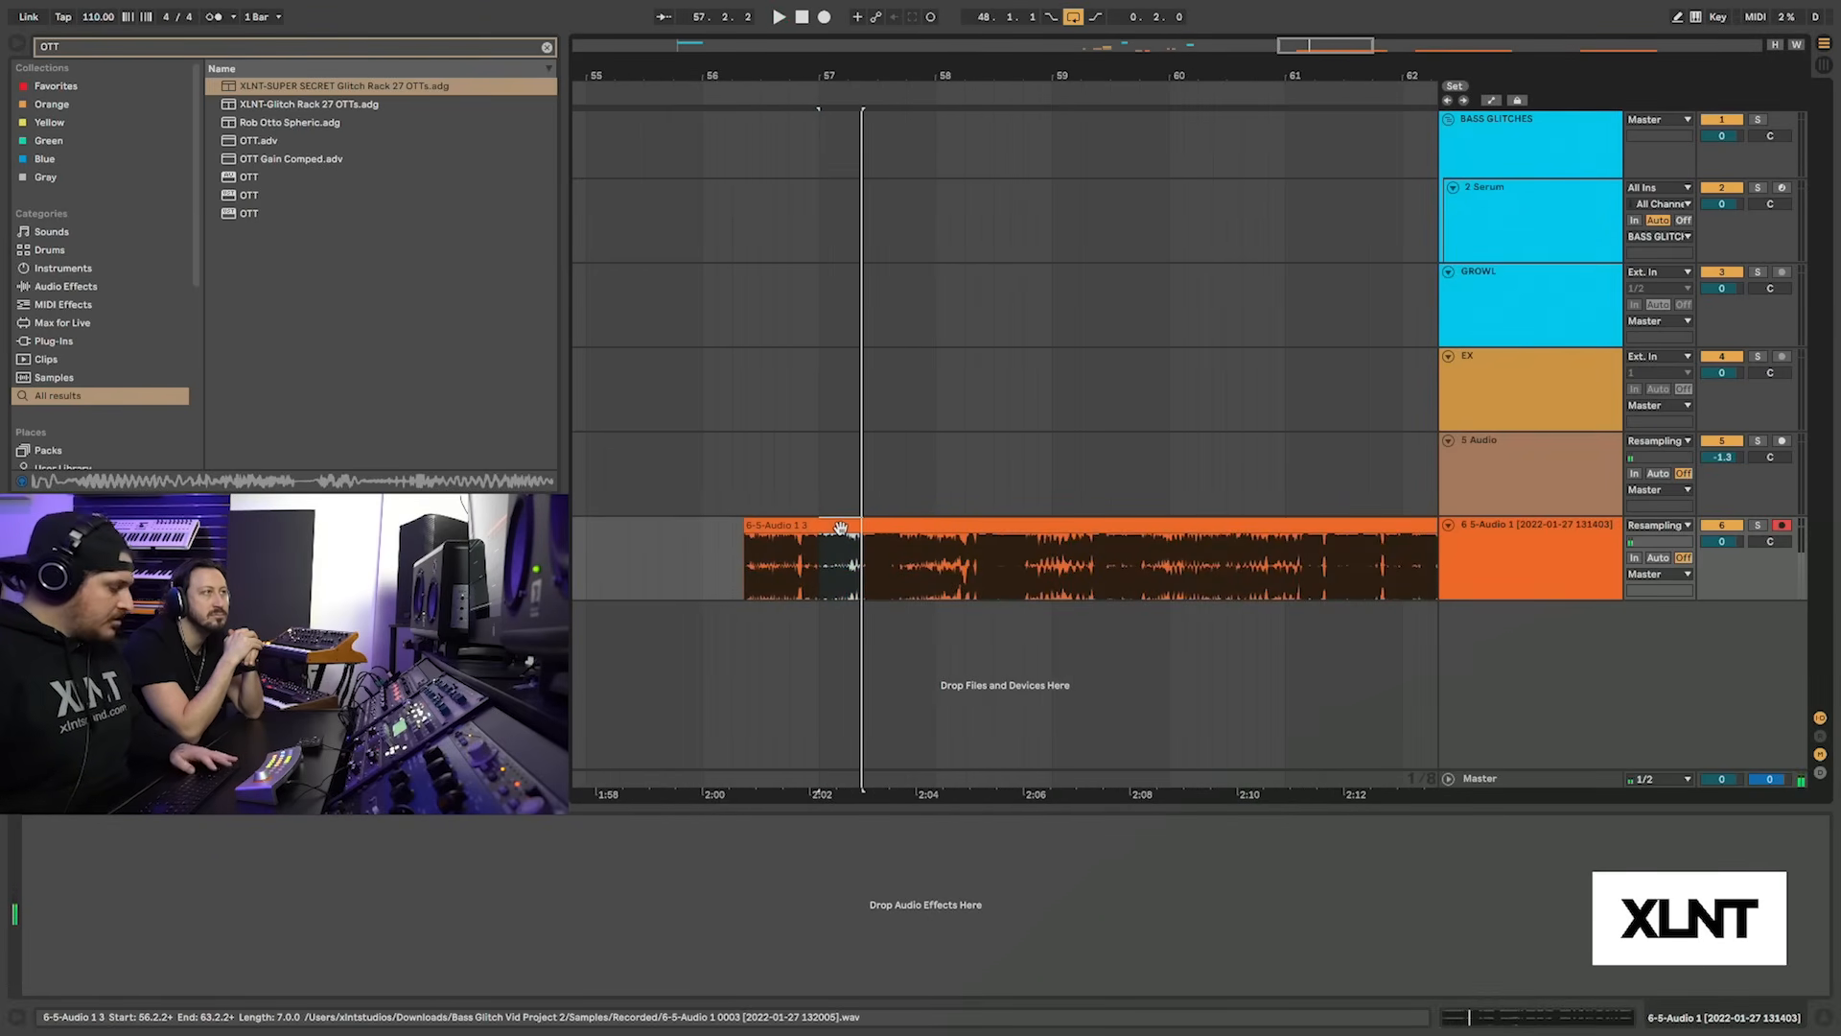
Add a new audio track and move the take's section from 57.1.1 to 57.2.3 onto it
key(ctrl+t)
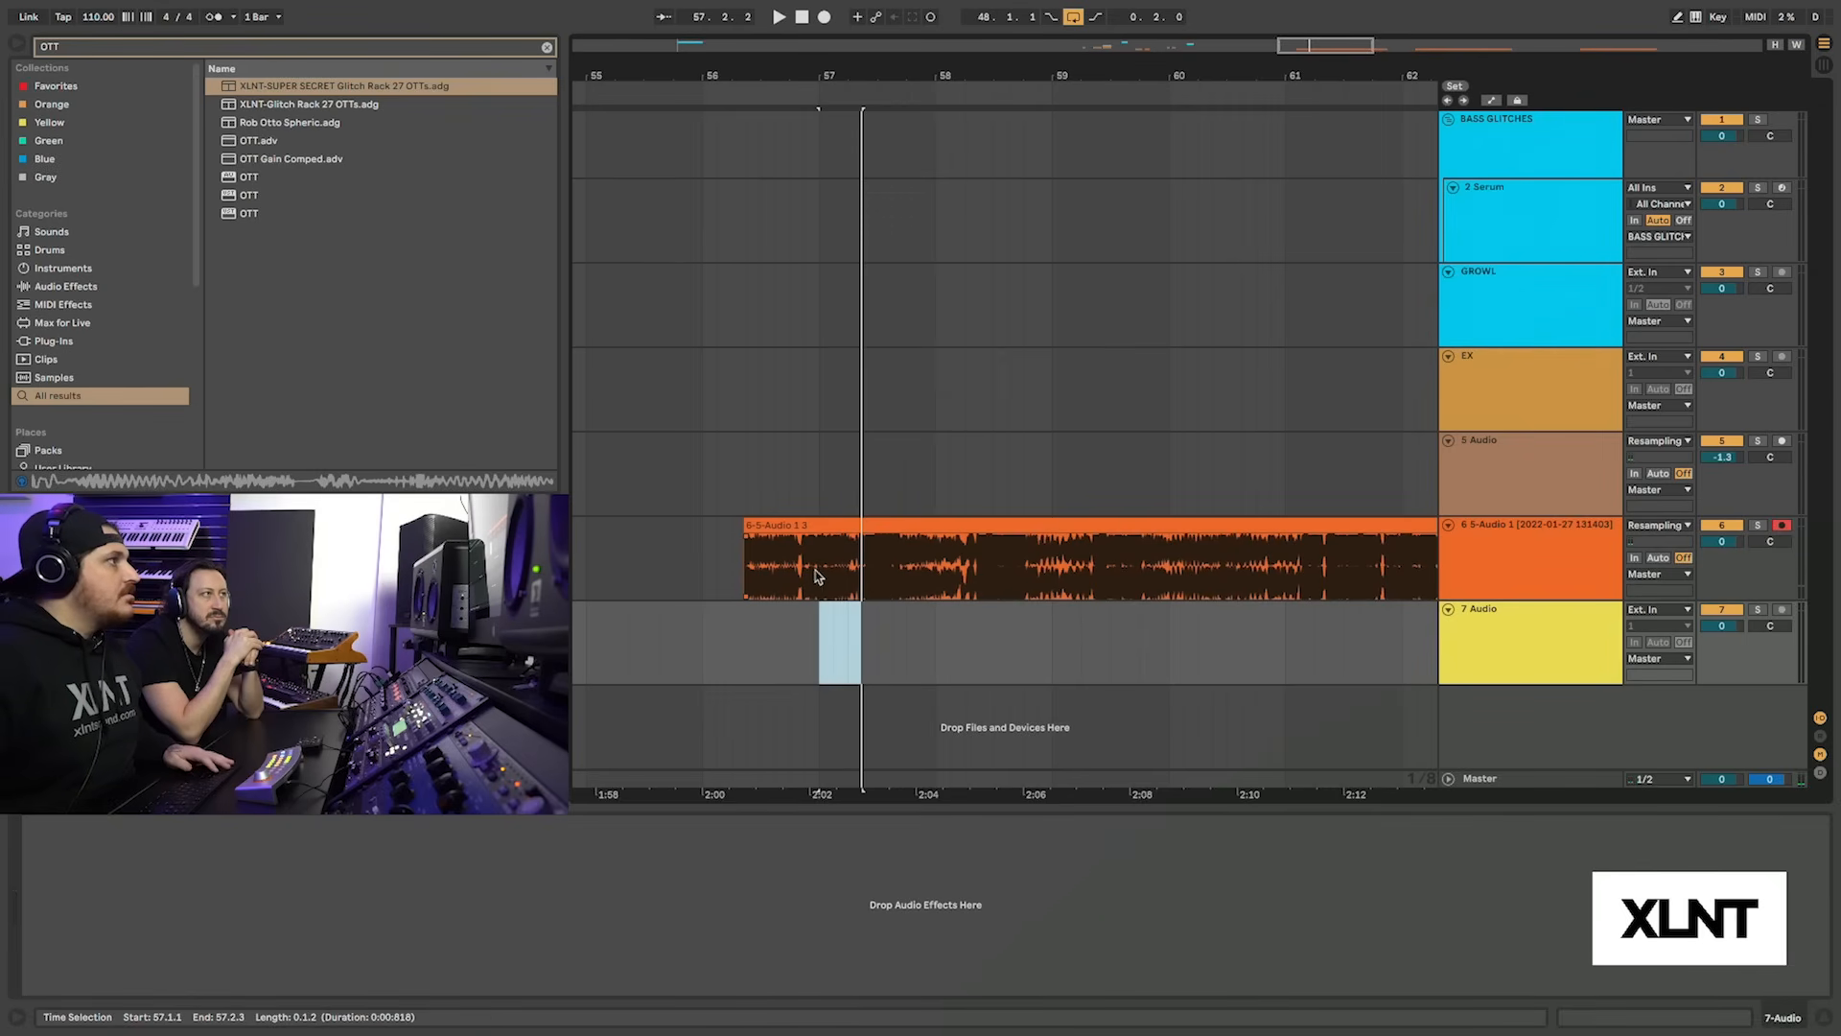
key(space)
drag(818, 575, 827, 665)
Audition further into the take and move two more glitch sections from bars 57 and 58 onto the new audio track
click(778, 565)
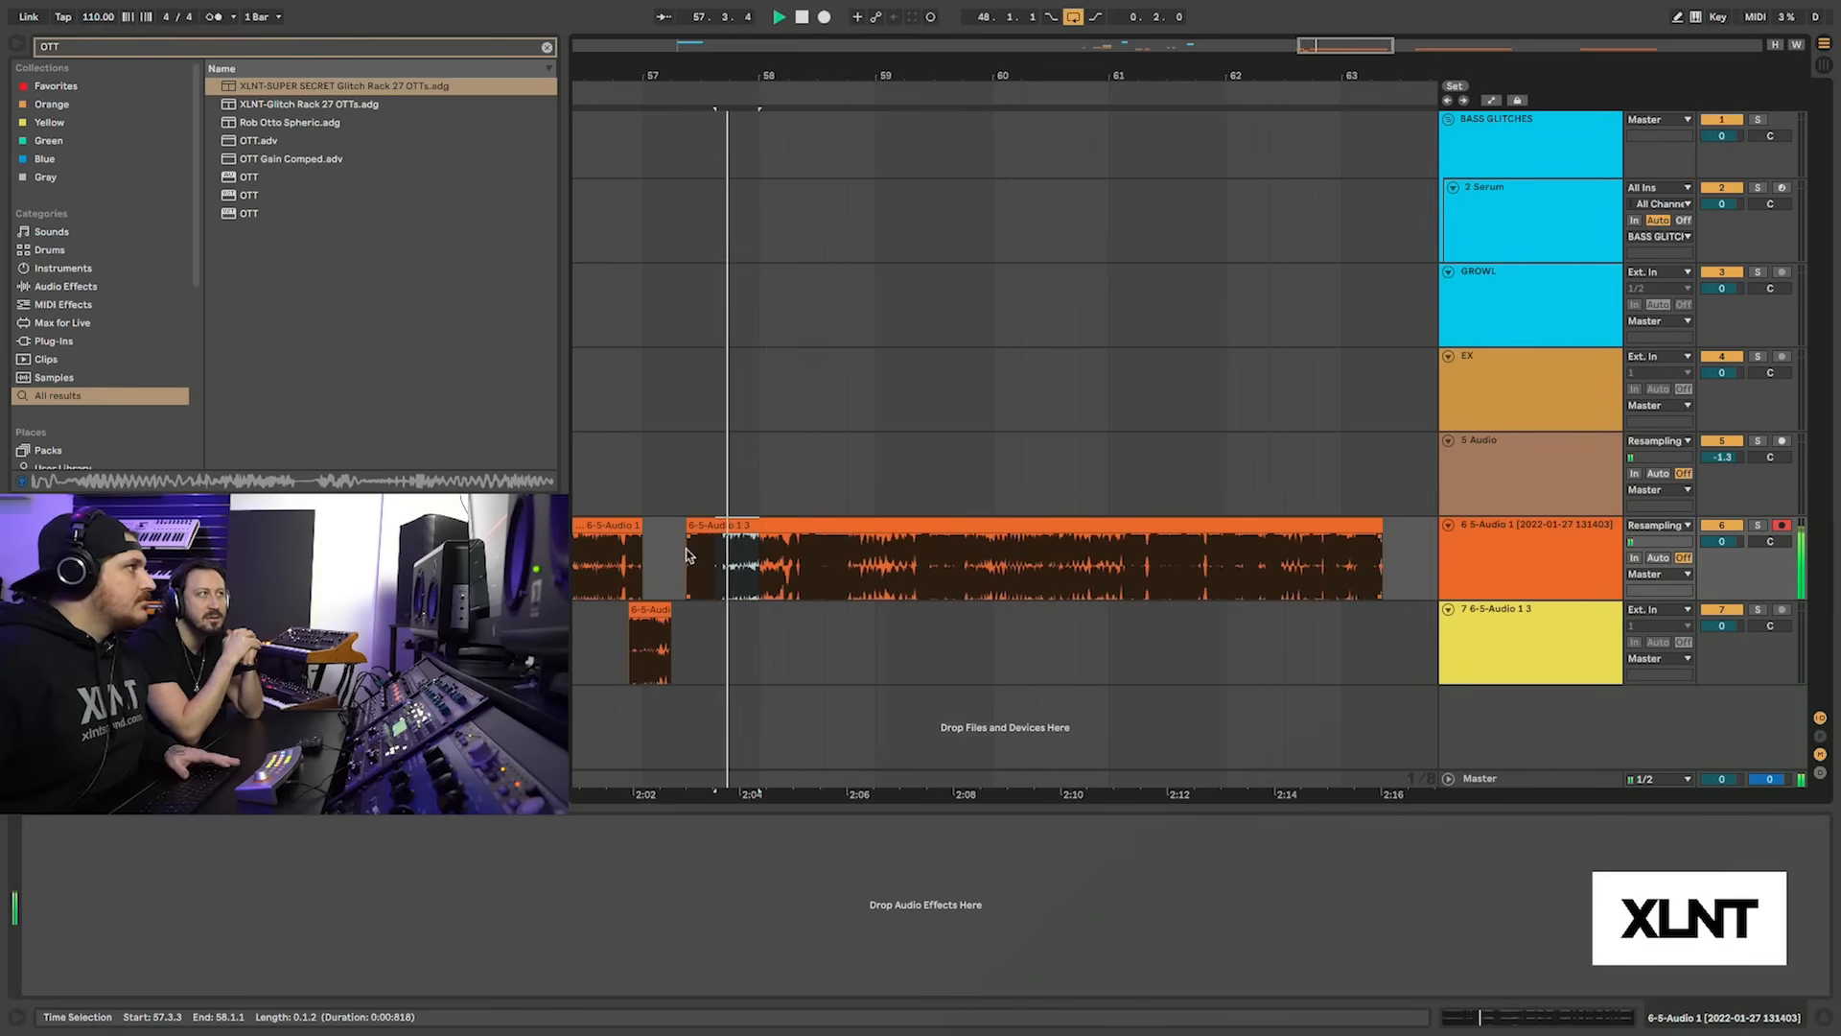
click(688, 558)
key(space)
drag(703, 527, 699, 649)
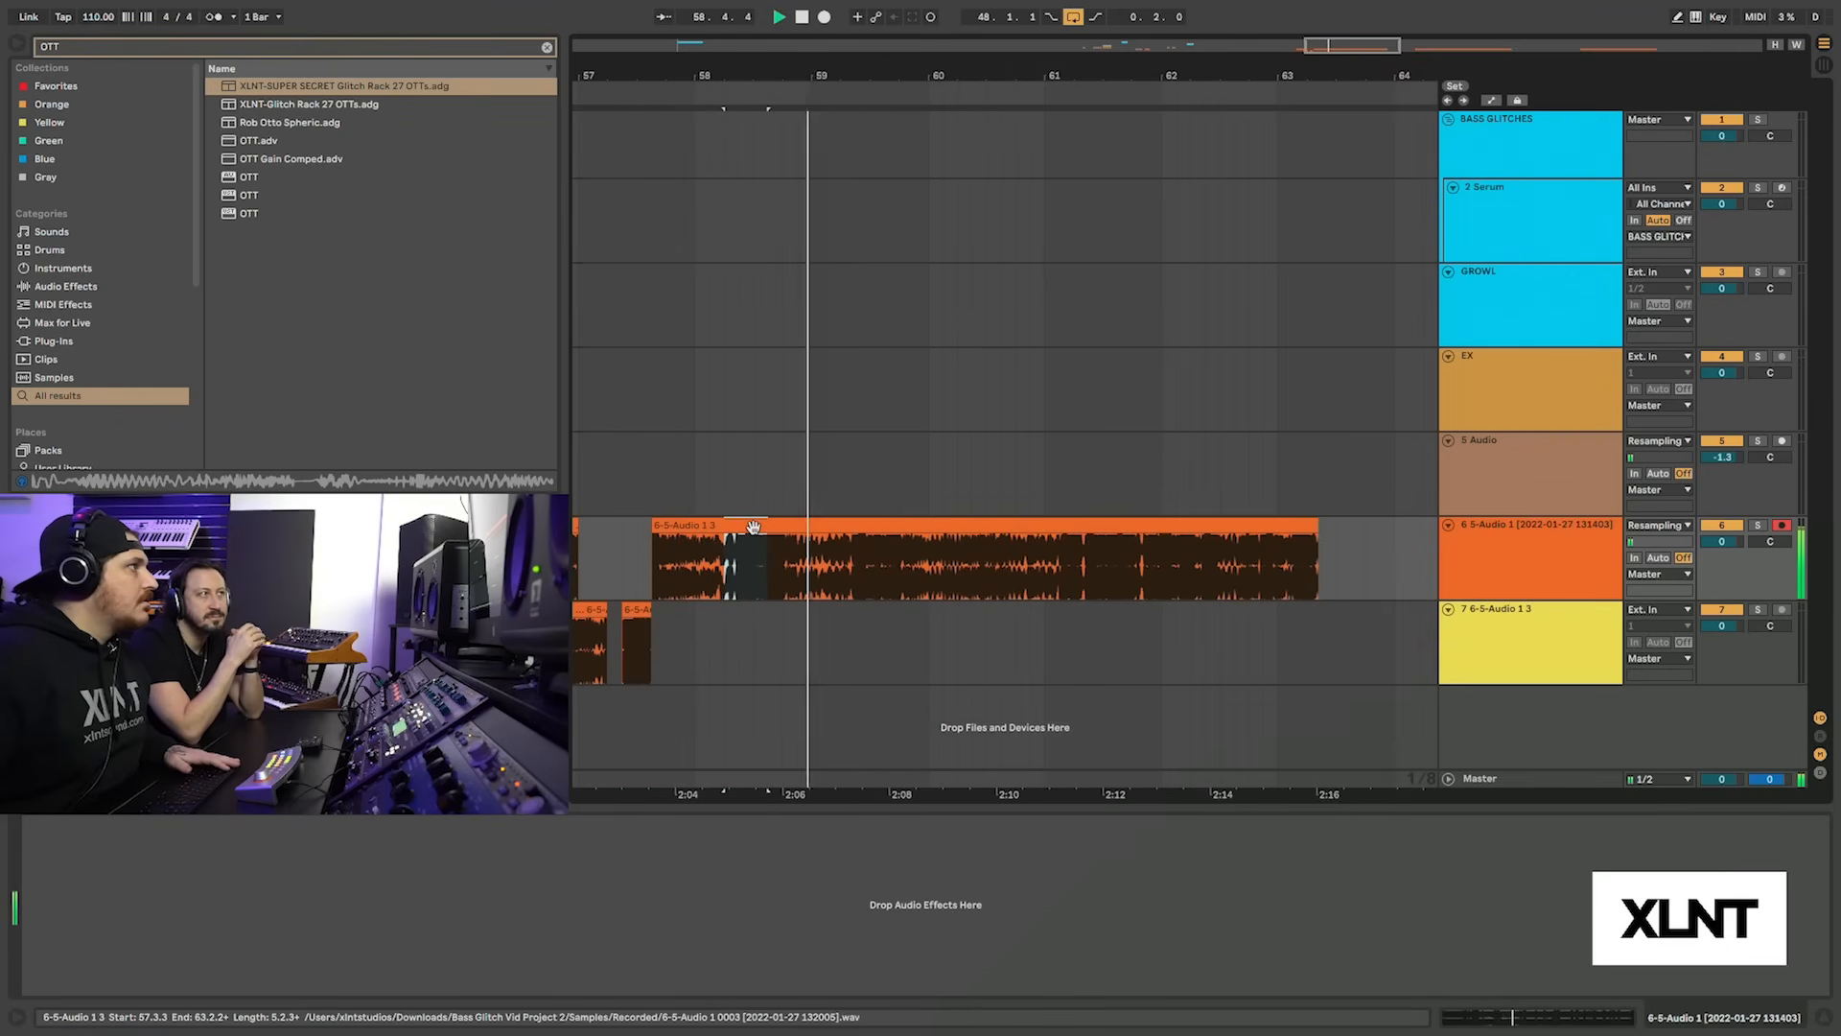
drag(753, 527, 705, 635)
drag(703, 631, 703, 633)
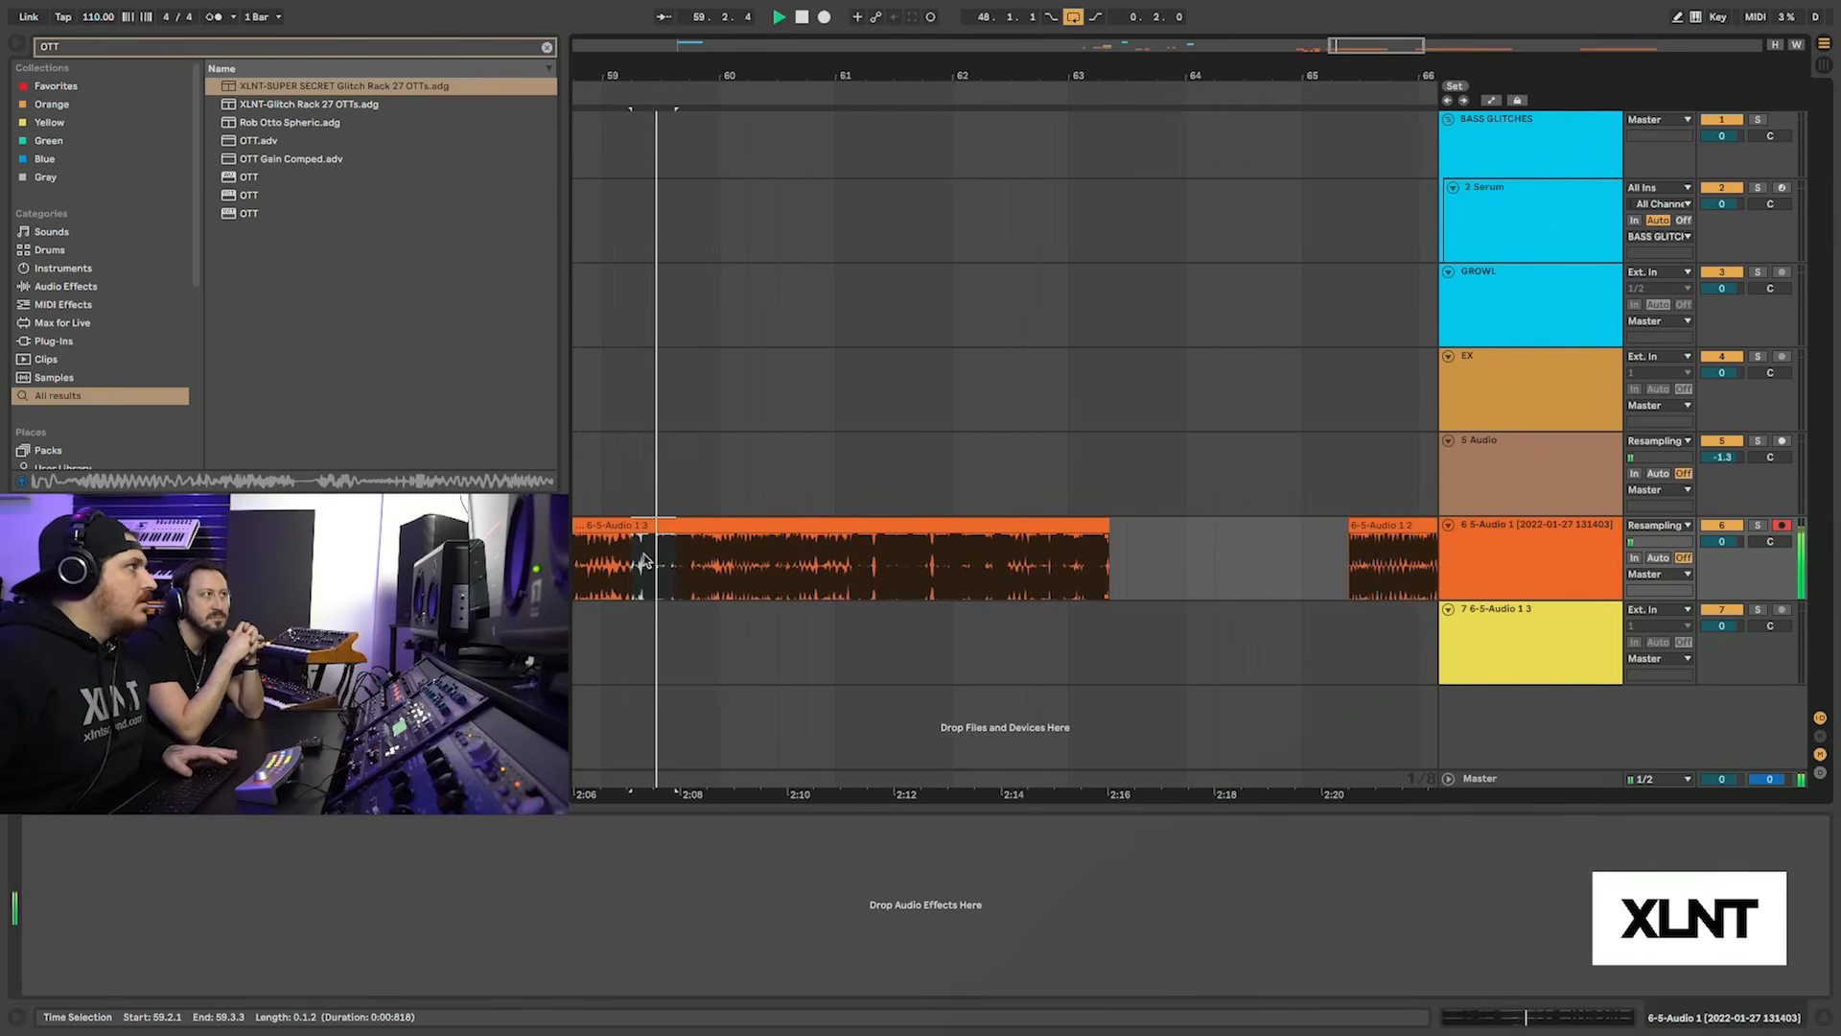
Move the glitch section starting at 59.2.1 onto the new audio track and set the insert mark at 60.1.3
key(space)
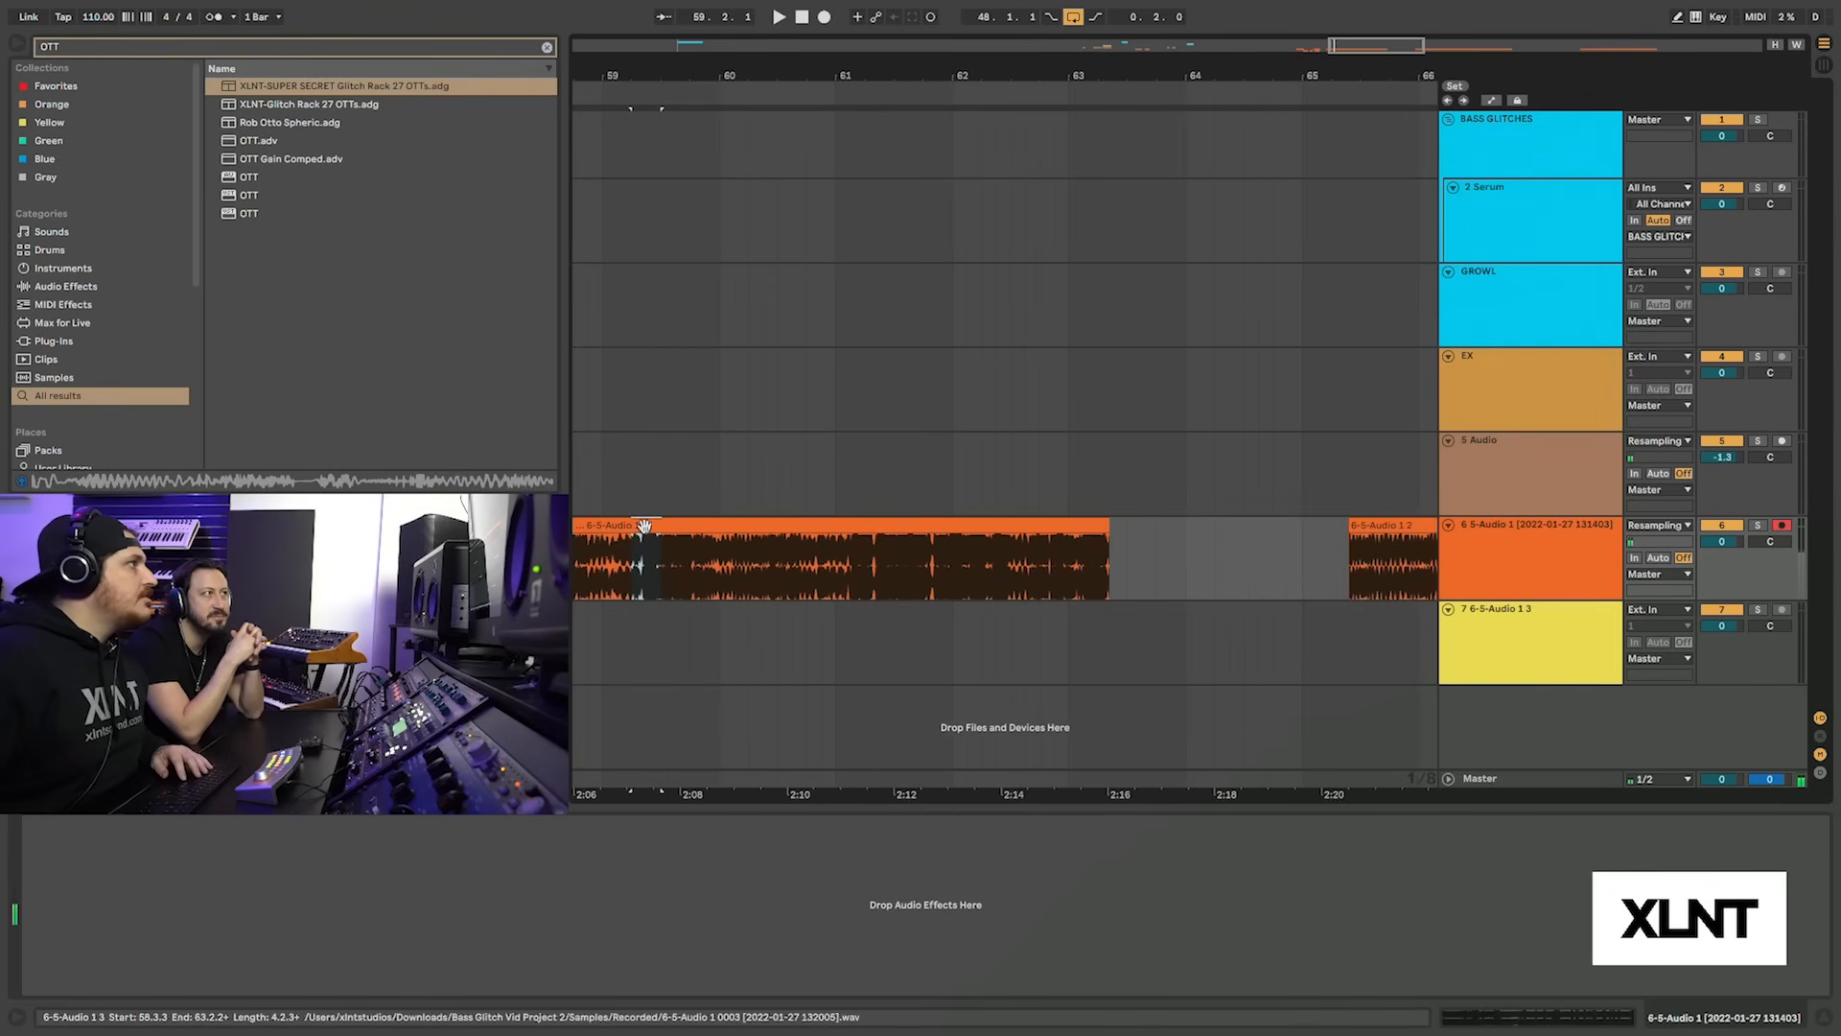
drag(644, 526, 634, 611)
click(735, 568)
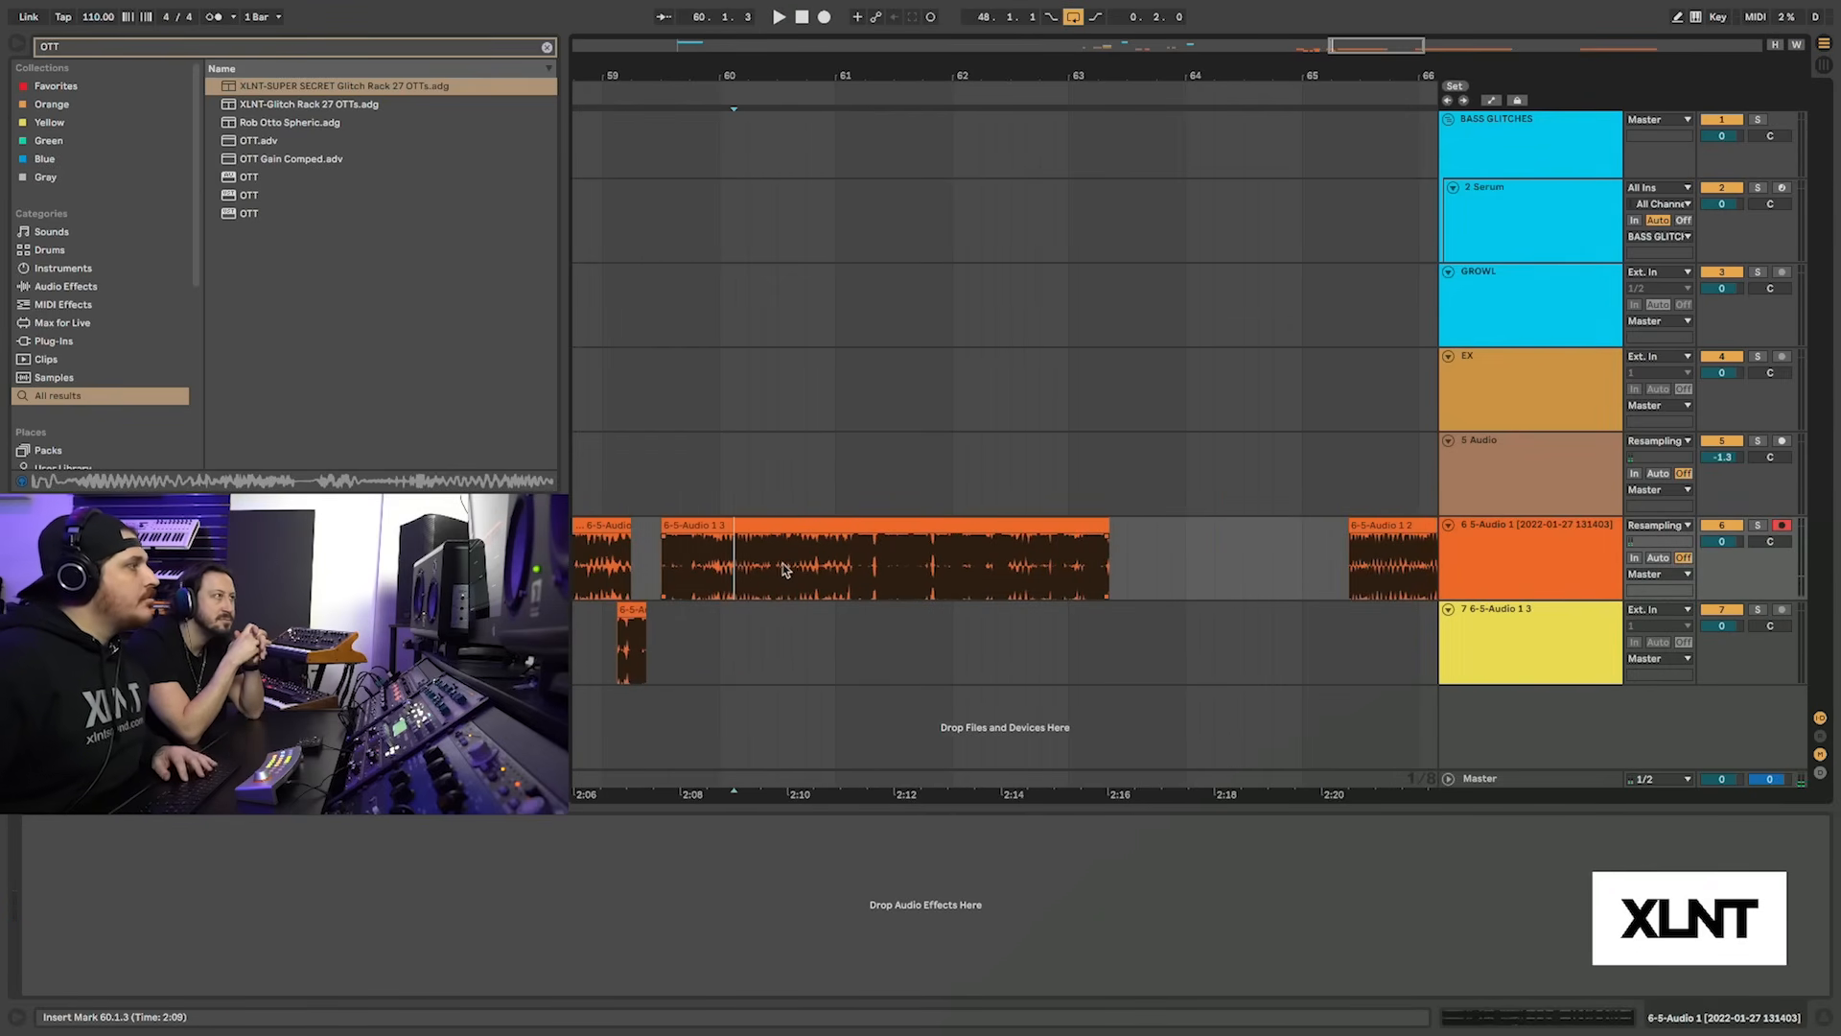
Audition further into the take and move two glitch sections from bars 62 and 63 onto the new audio track
click(706, 569)
scroll(903, 610, right, 1)
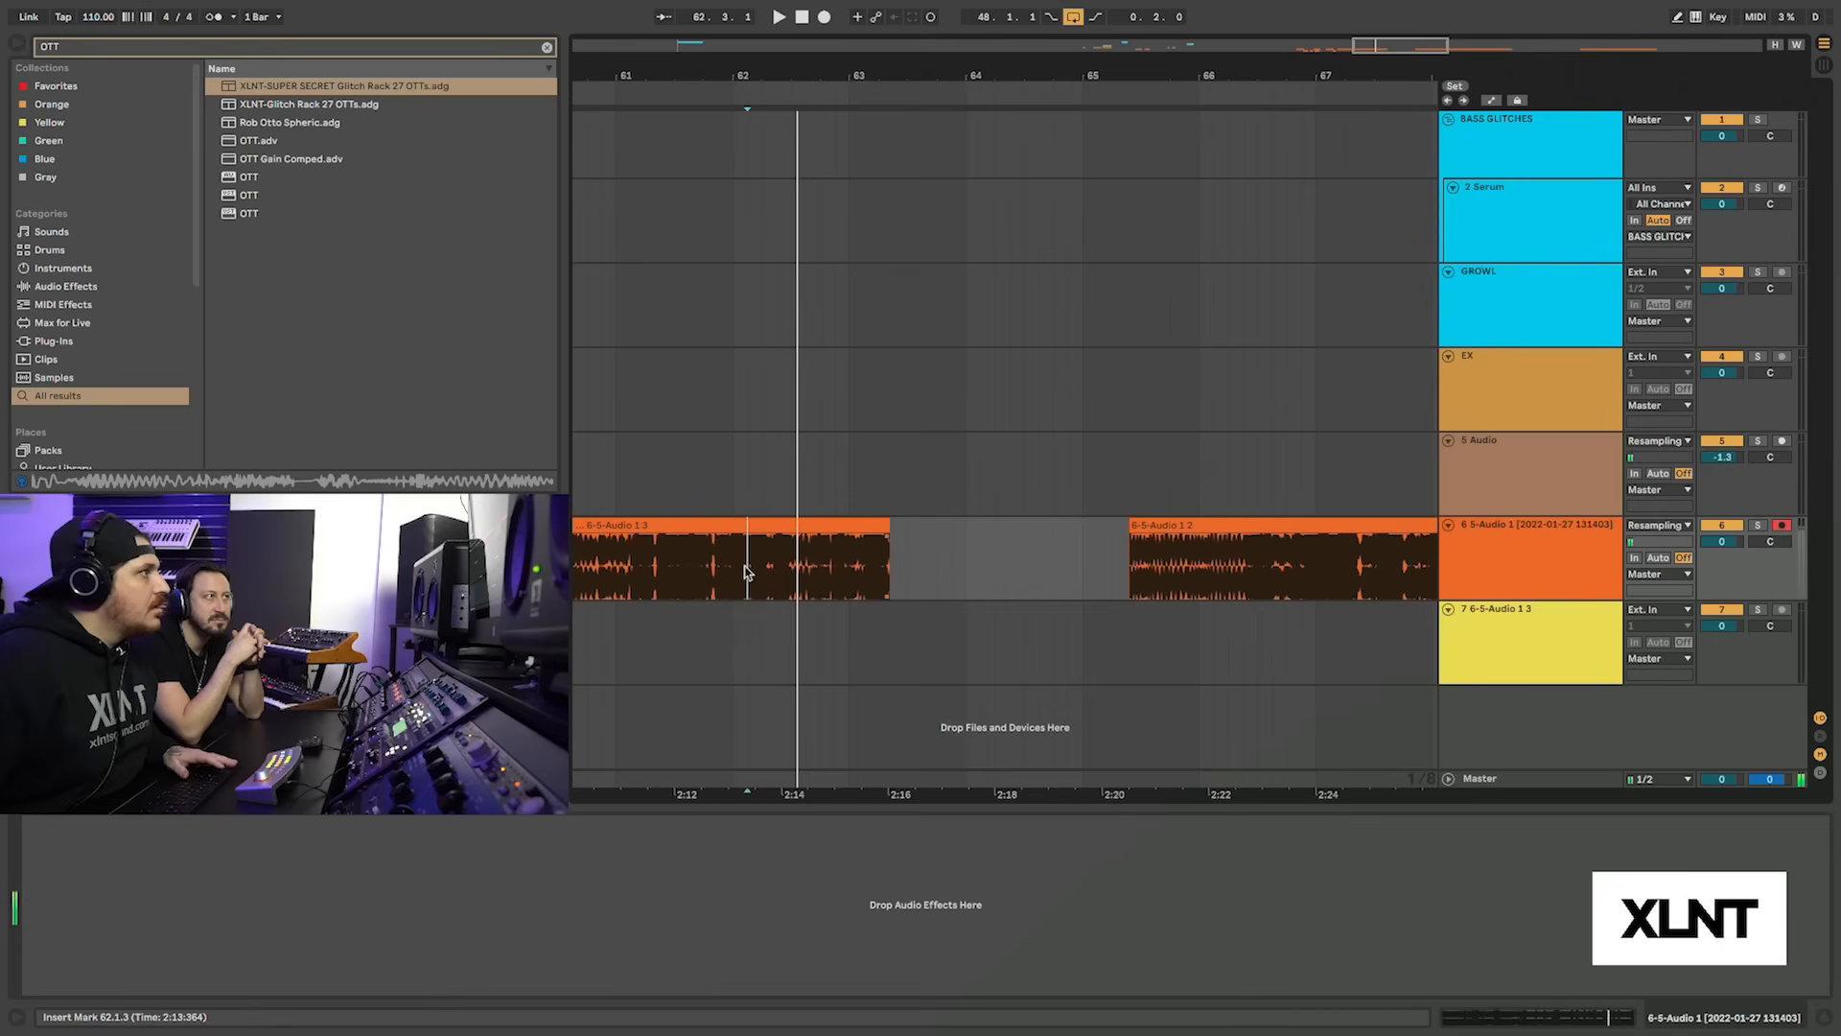
key(space)
drag(749, 567, 802, 614)
key(space)
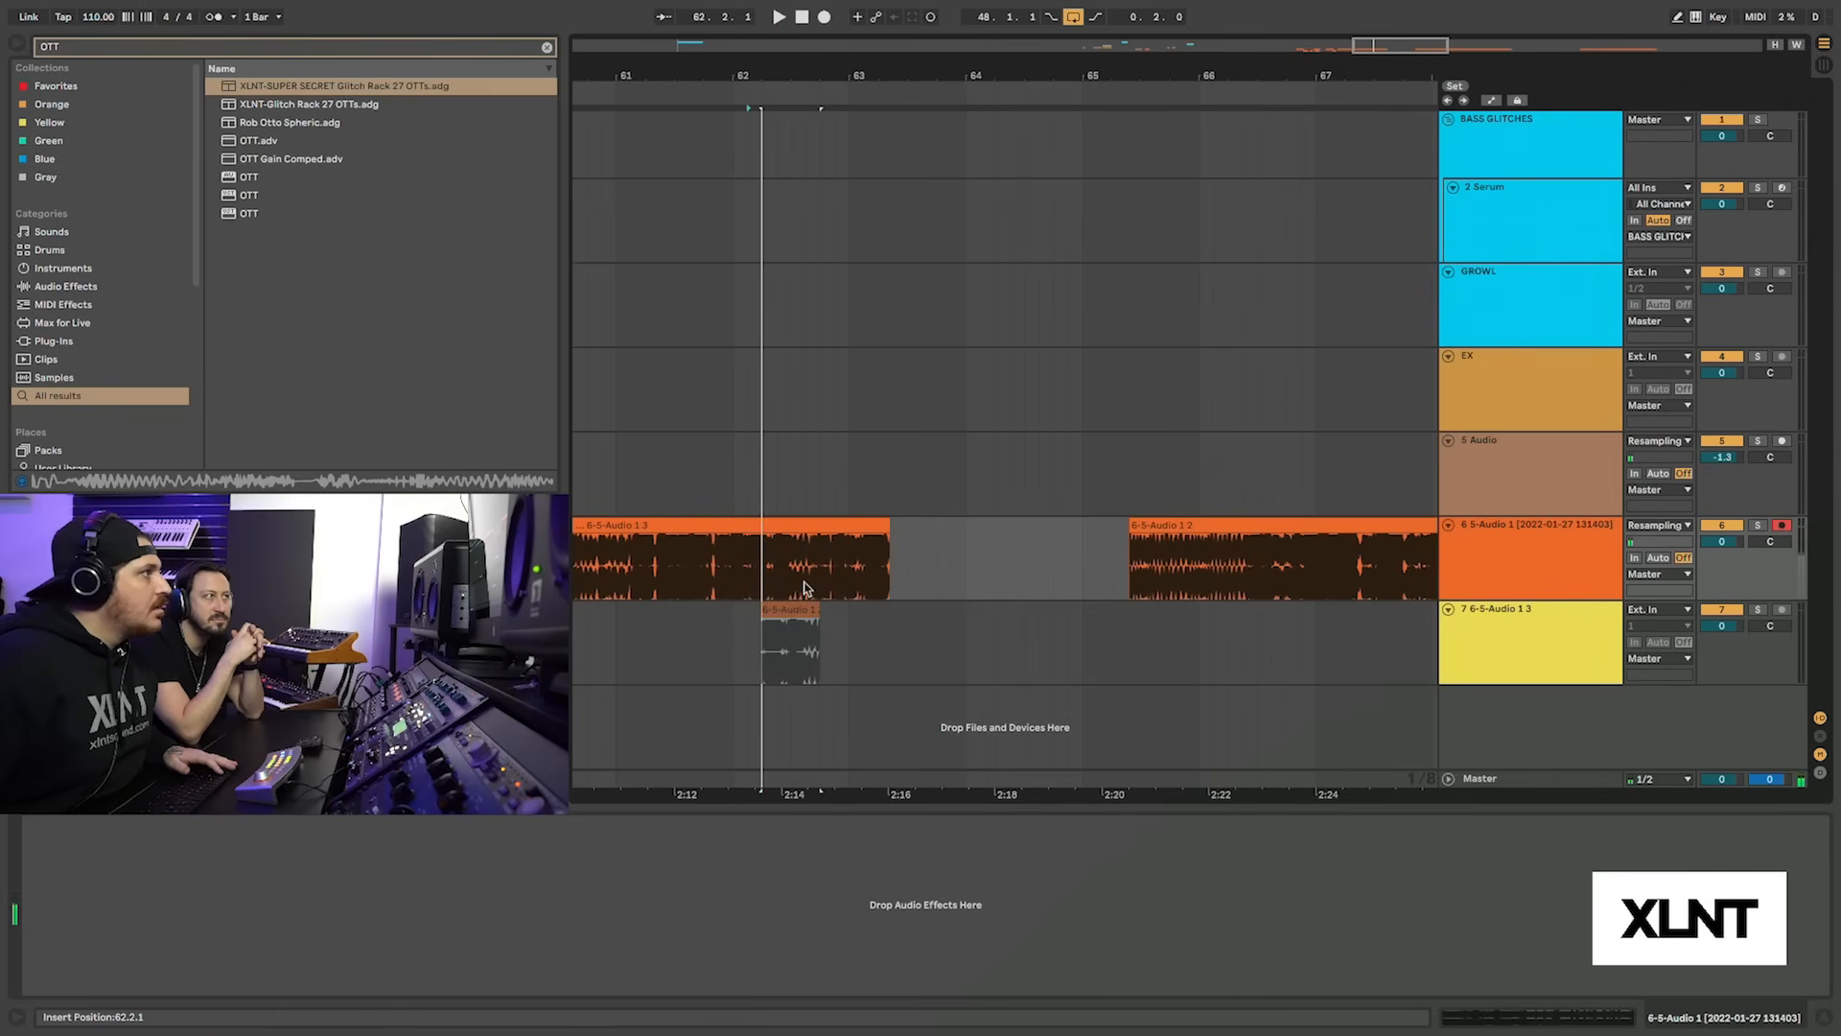
key(space)
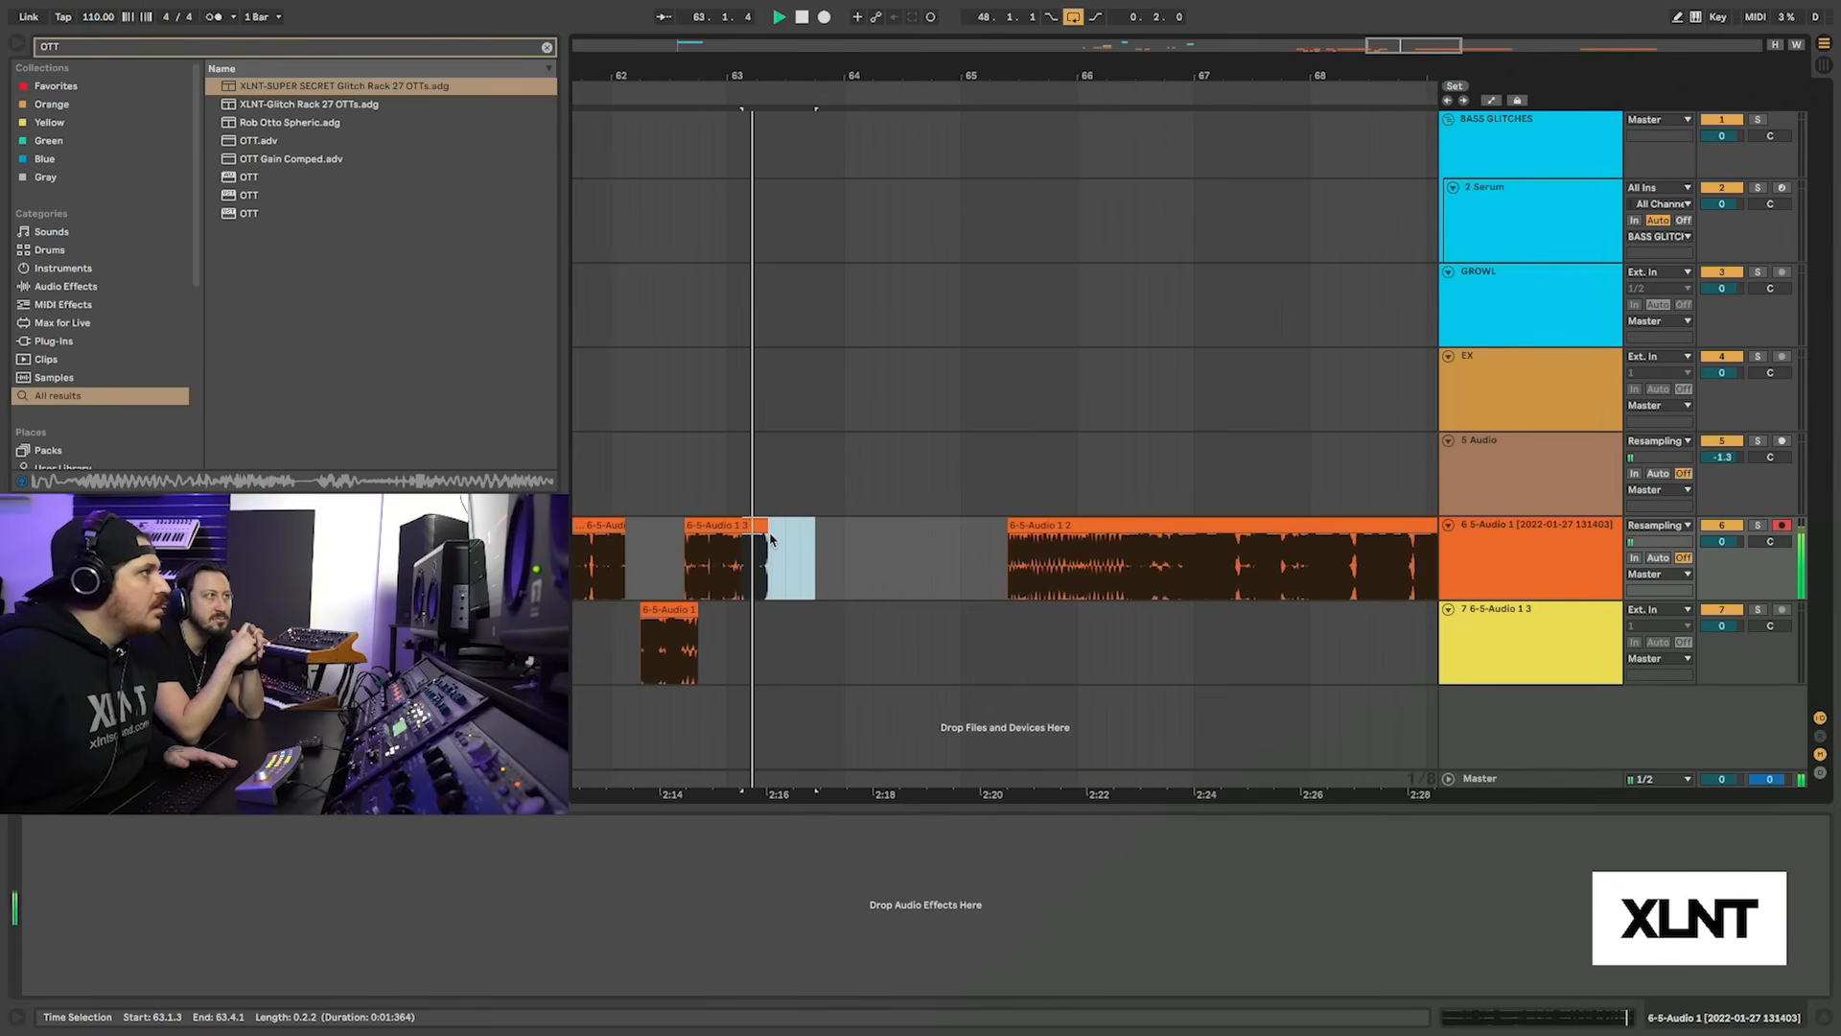
key(space)
drag(755, 530, 757, 615)
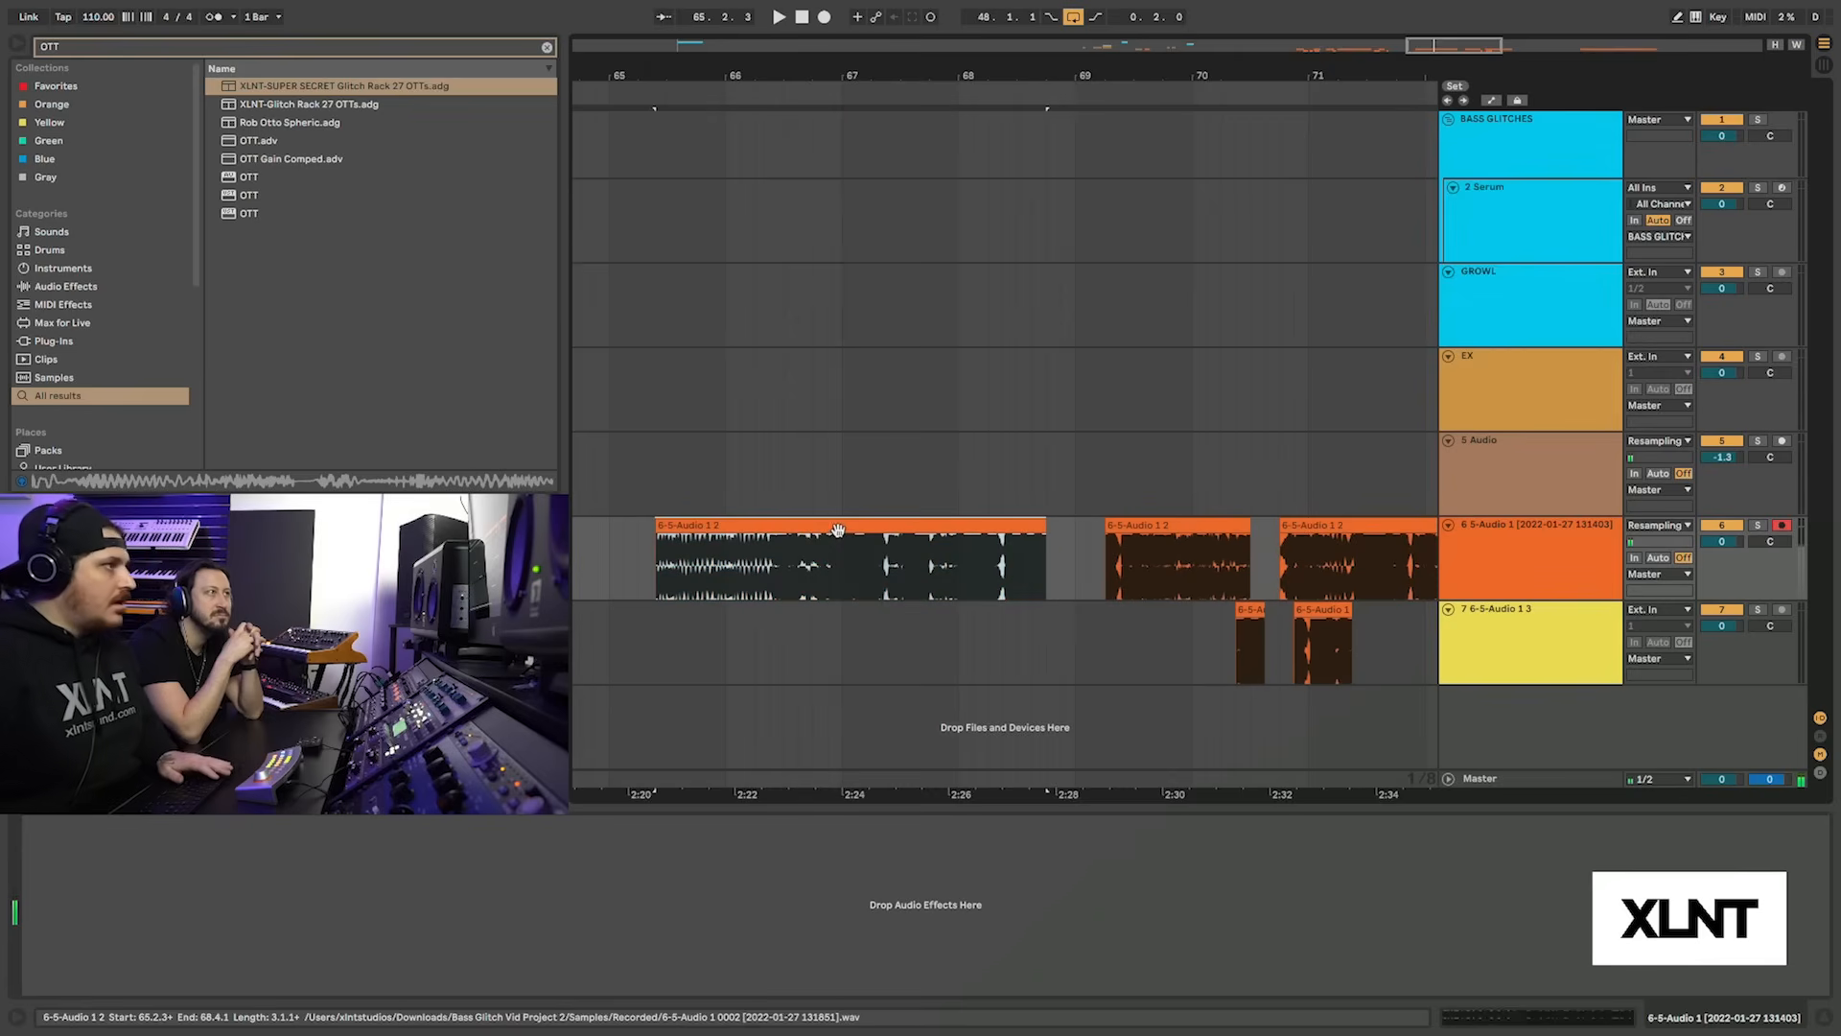
Clear the leftover takes from 48.1.1 to 90.1.1 on the resampling track and play the first collected glitch clip
scroll(977, 558, right, 4)
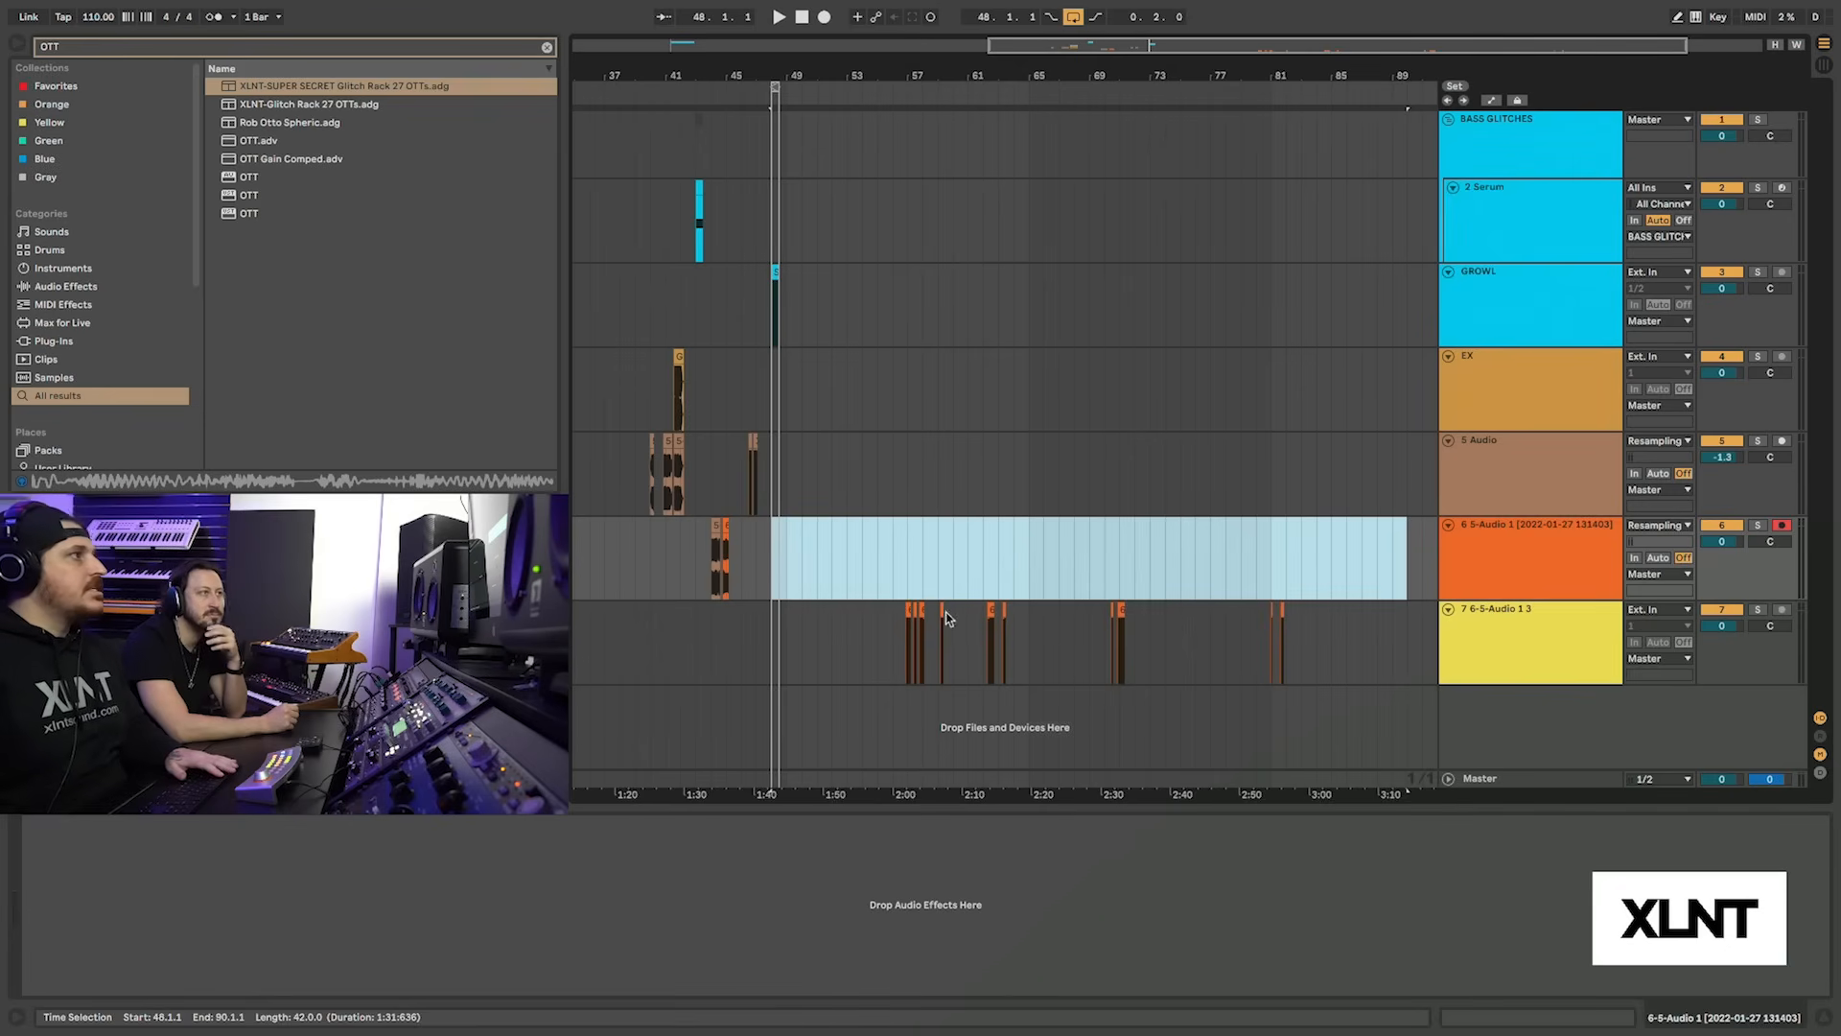
click(914, 635)
key(space)
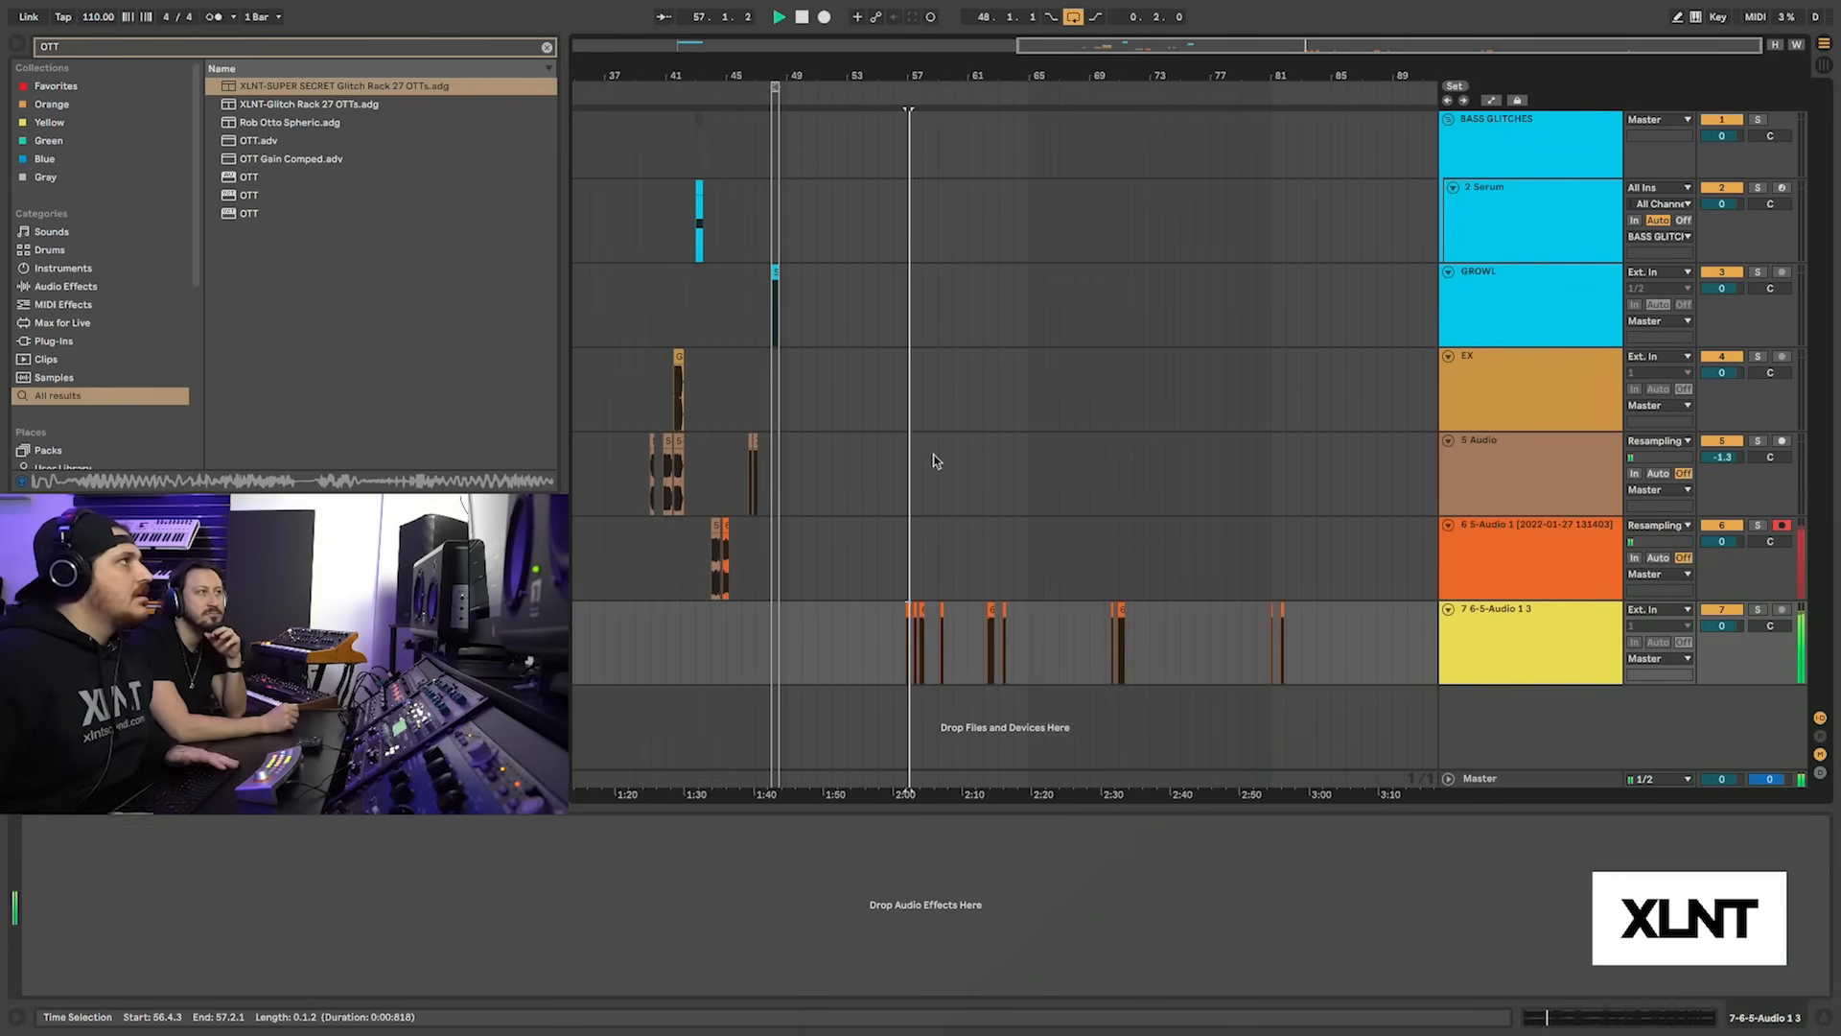
click(930, 461)
key(space)
Copy the XLNT-SUPER SECRET Glitch Rack from the 5 Audio track onto the new glitch track
drag(904, 69, 913, 182)
key(Down)
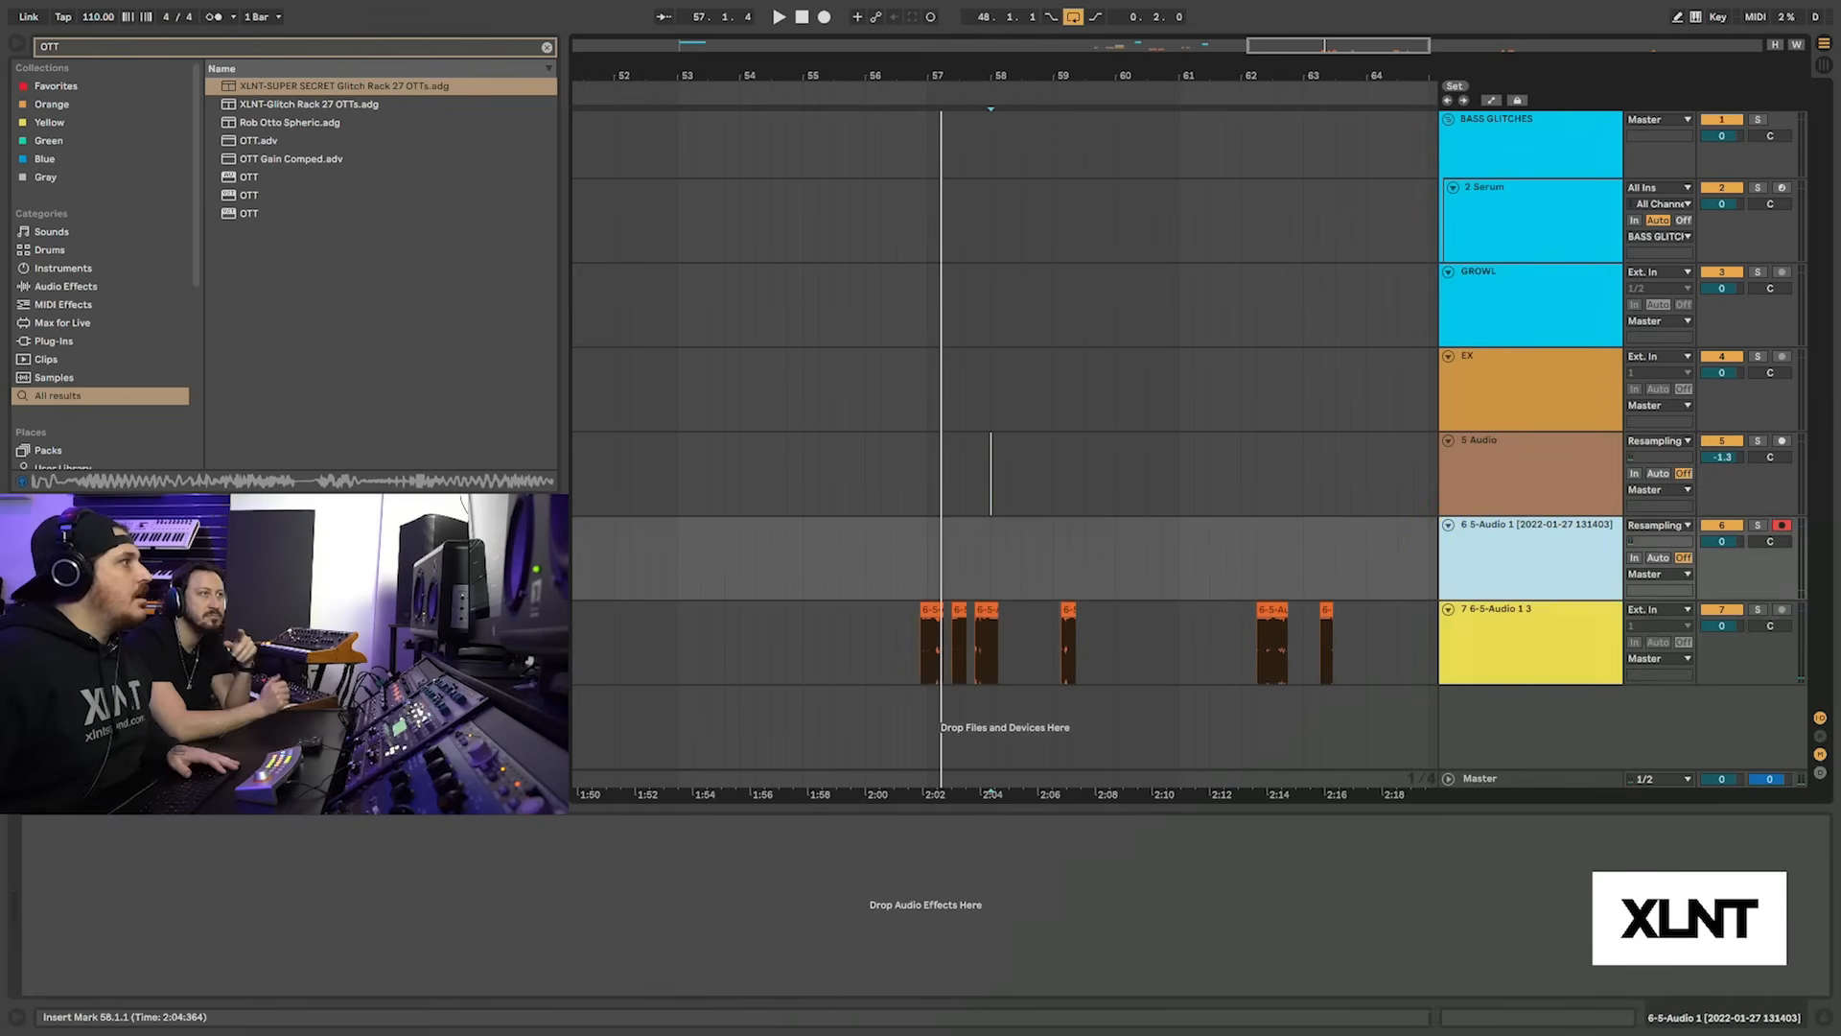
key(Up)
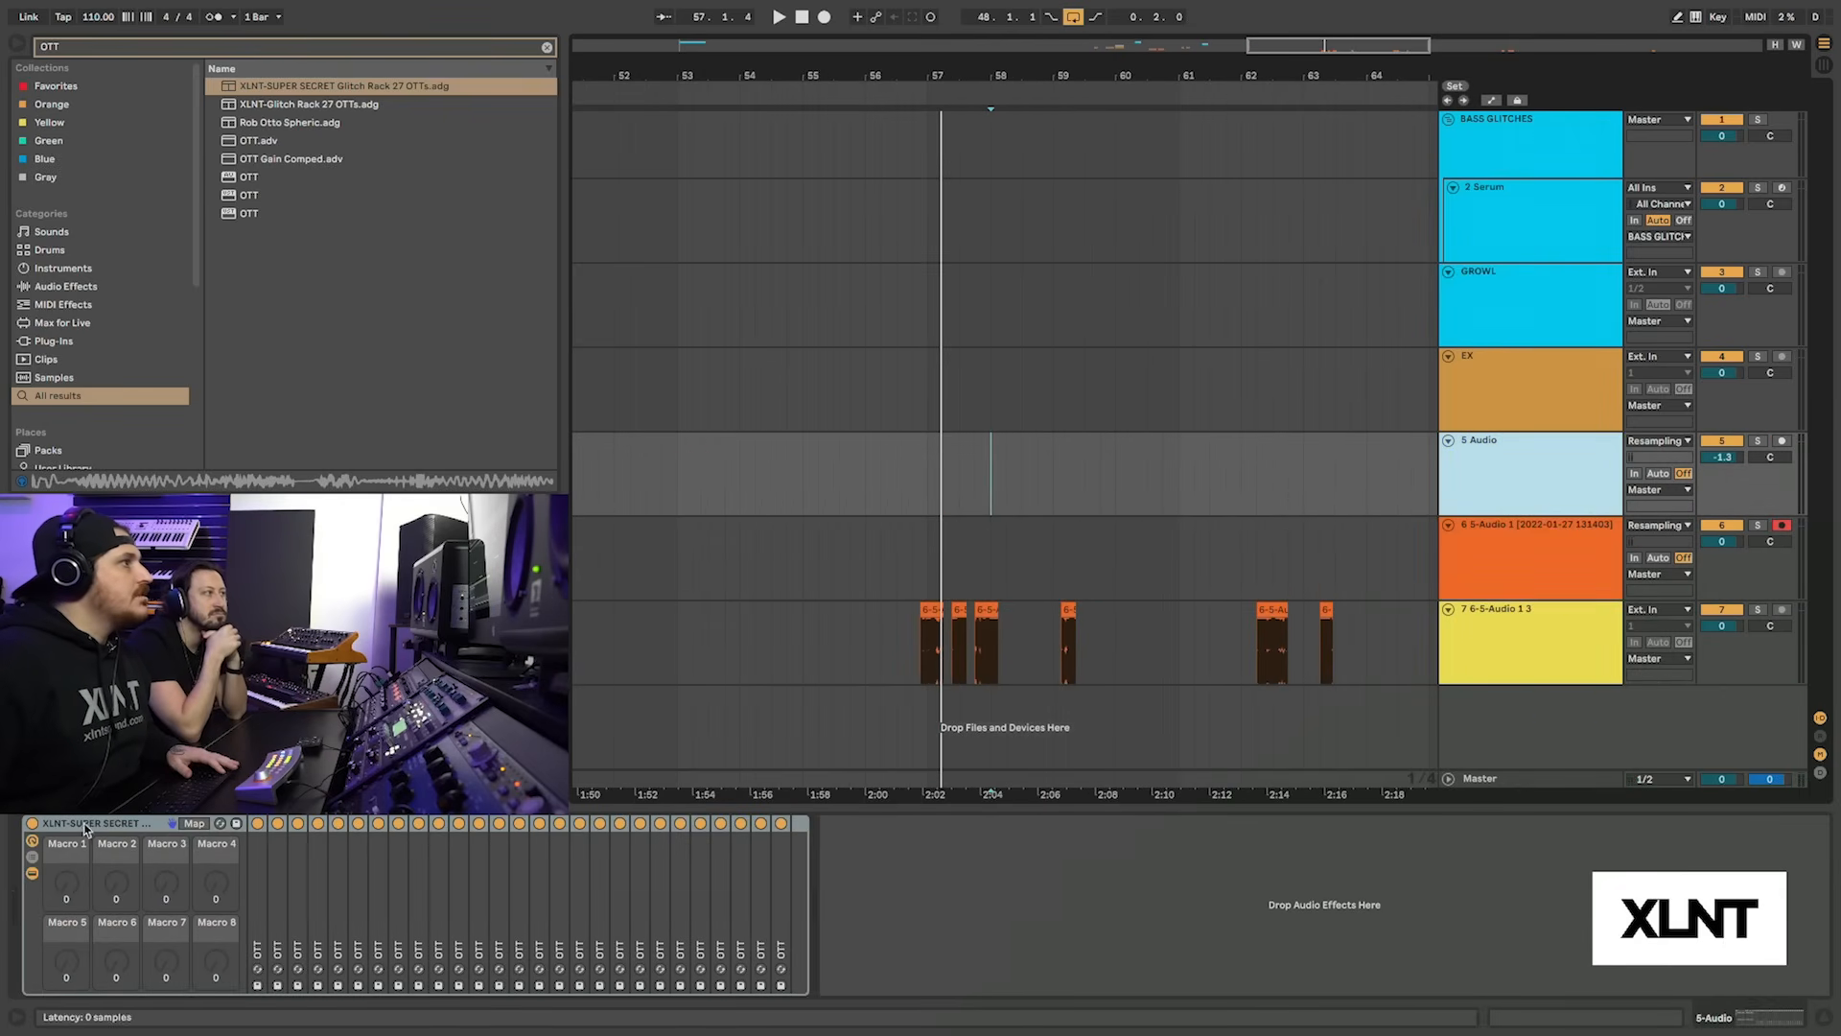
key(Down)
key(Down)
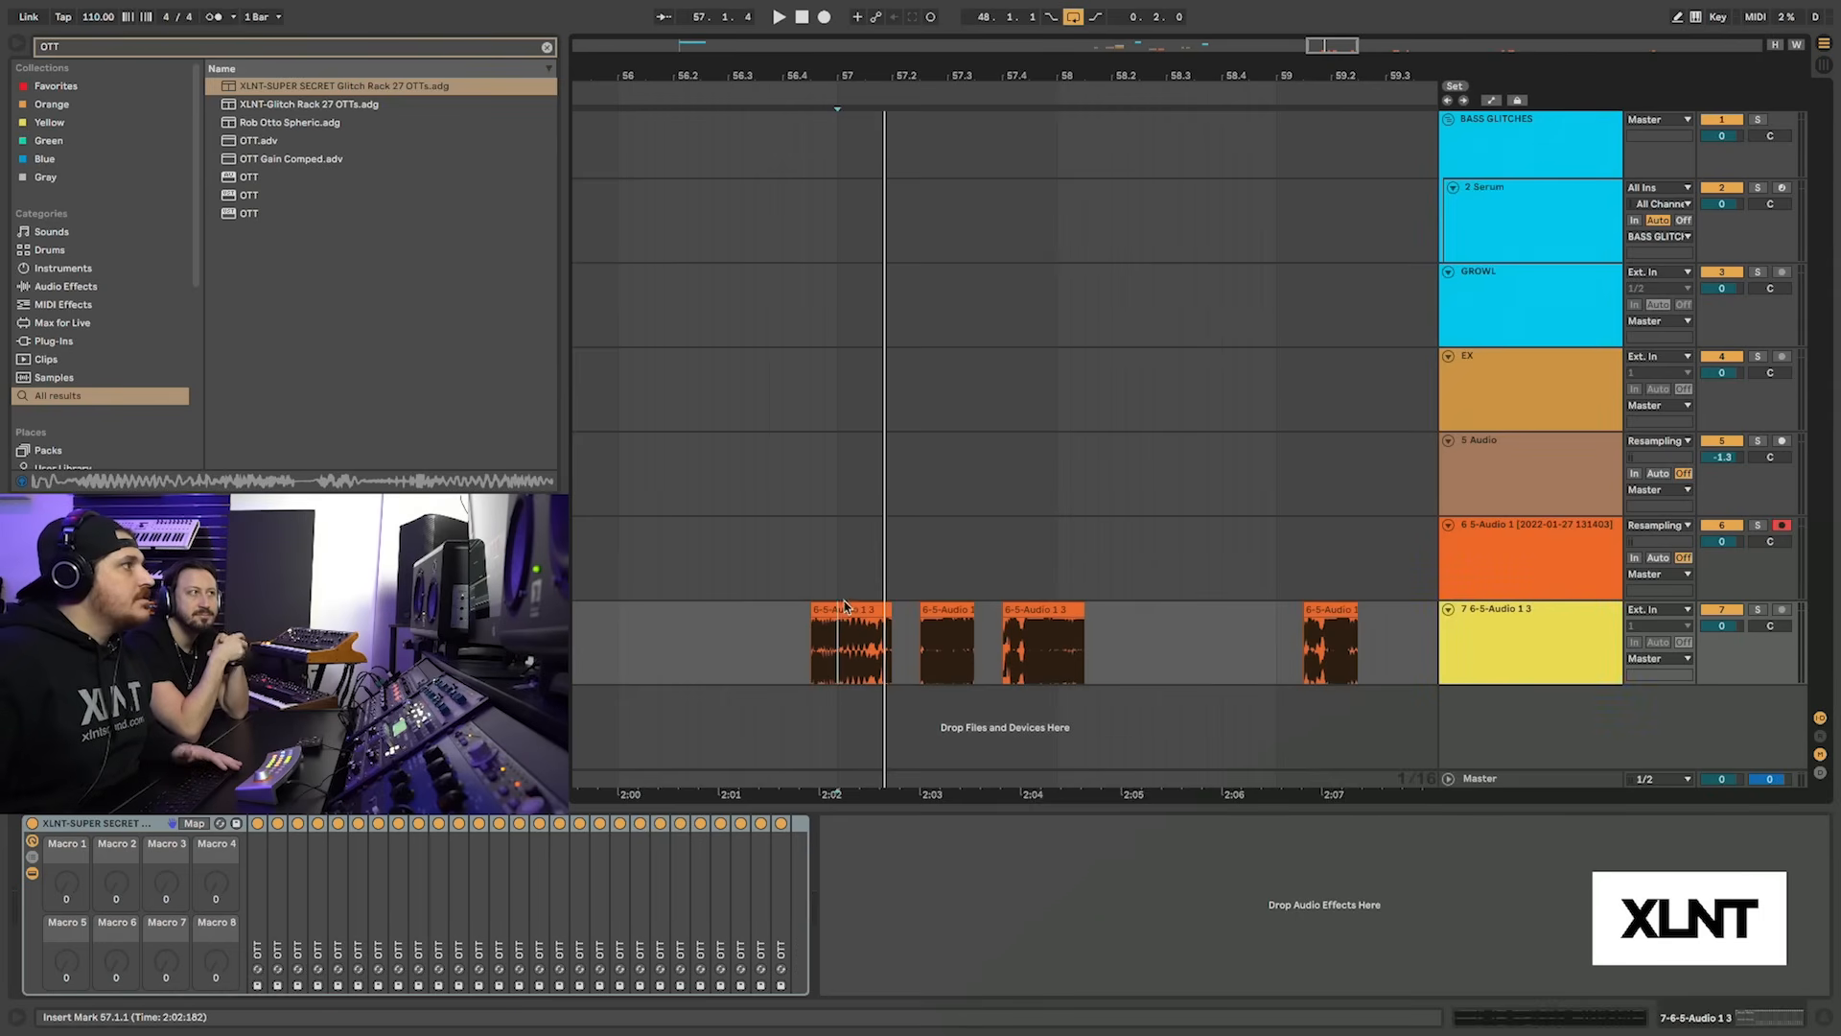
Play the first glitch clip through the rack, move the clip to 55.1.1 and turn the rack off
key(space)
click(845, 607)
scroll(851, 606, left, 5)
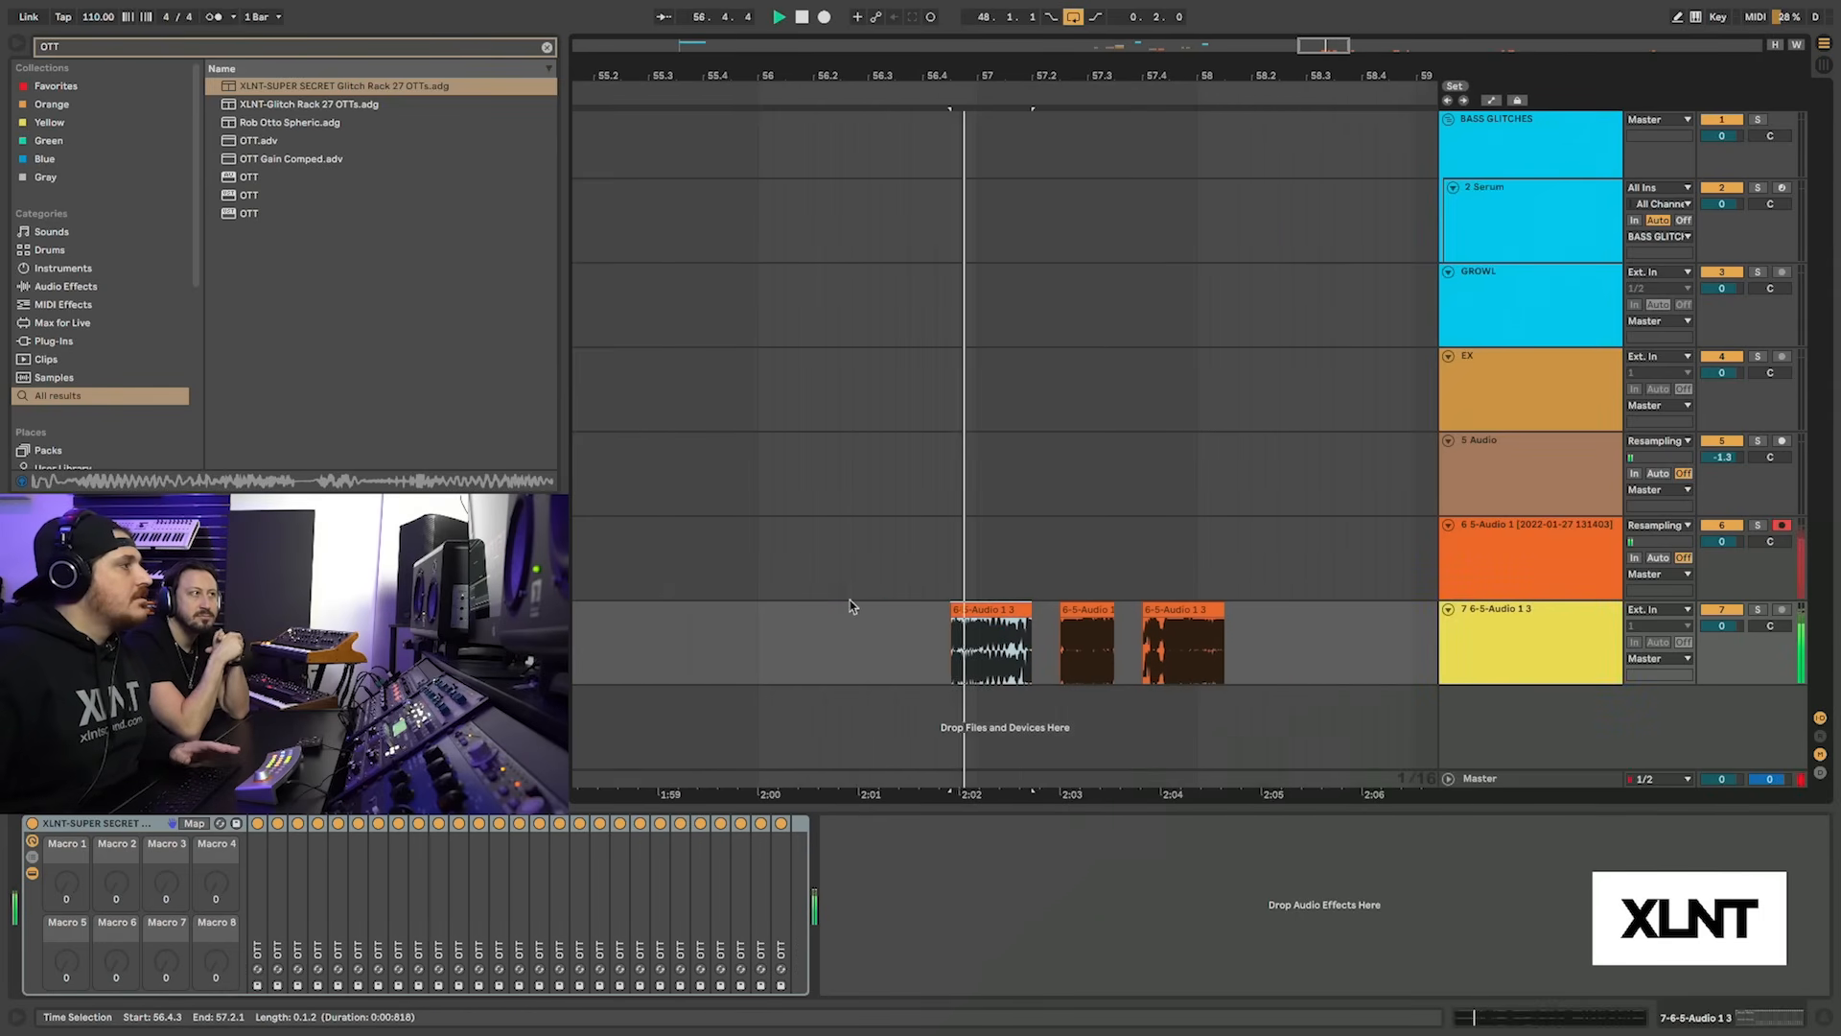
drag(1093, 606, 678, 606)
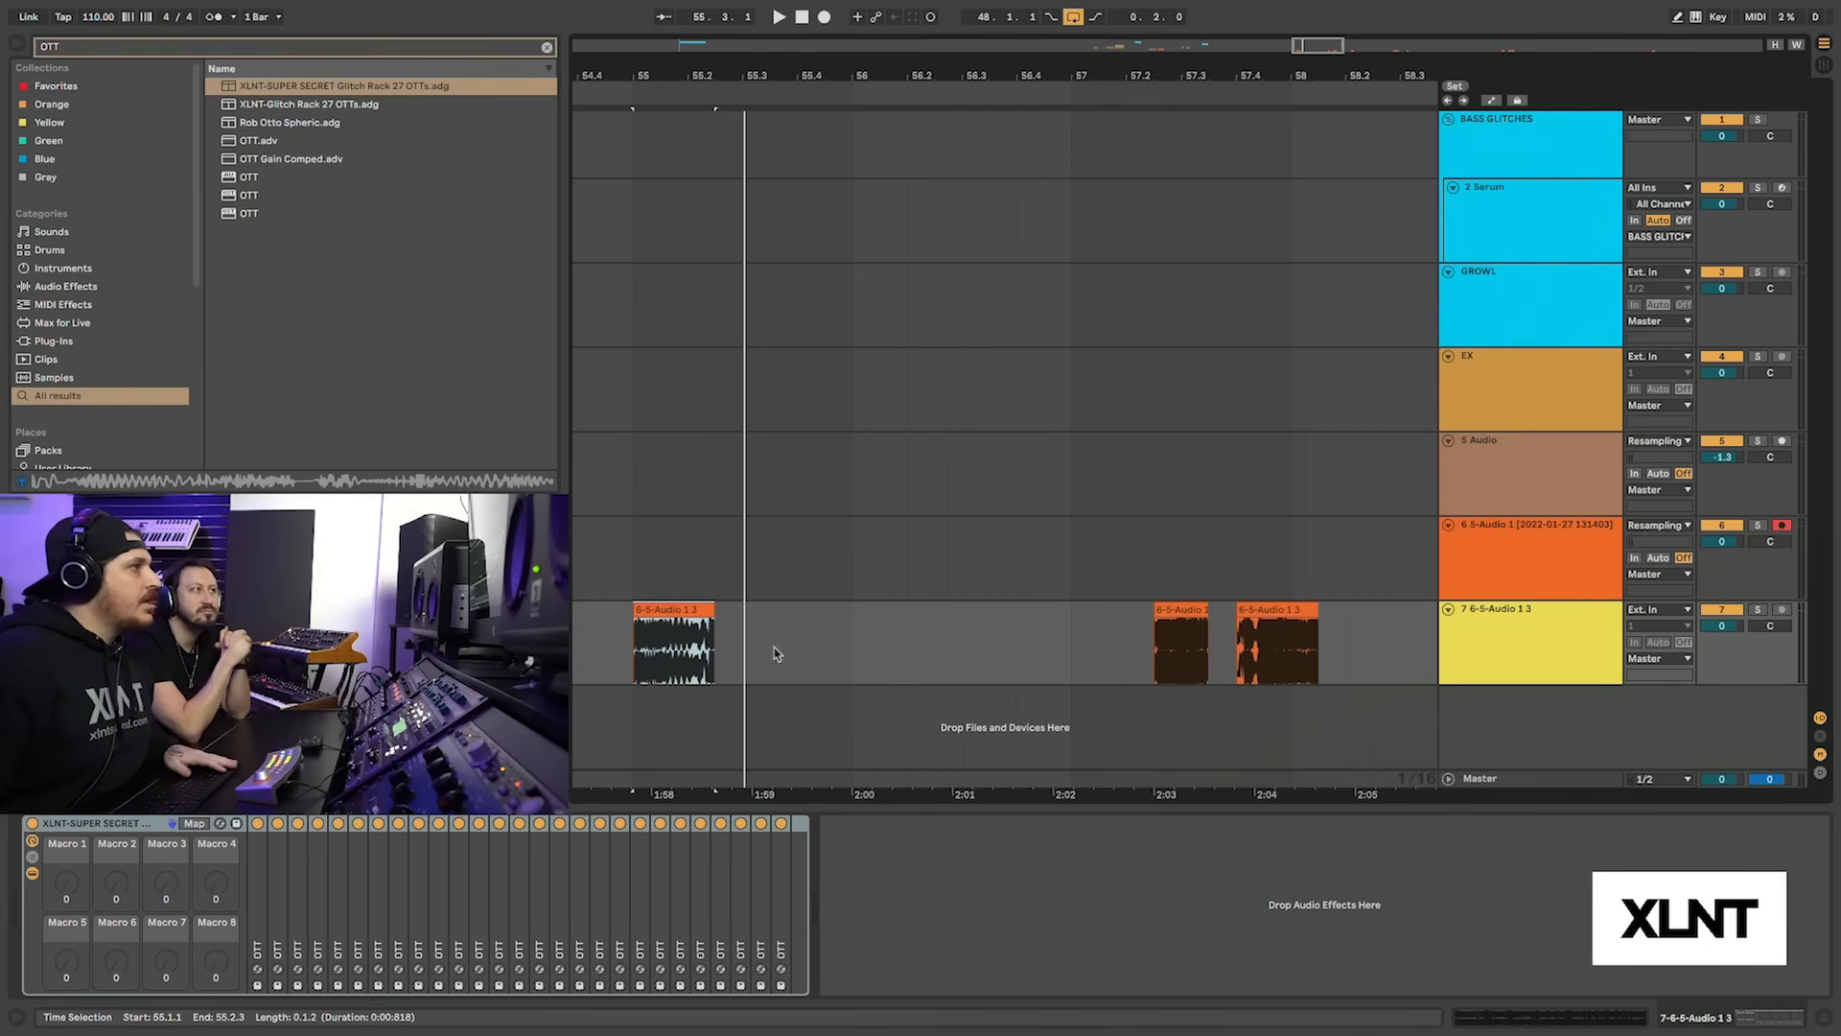
click(48, 824)
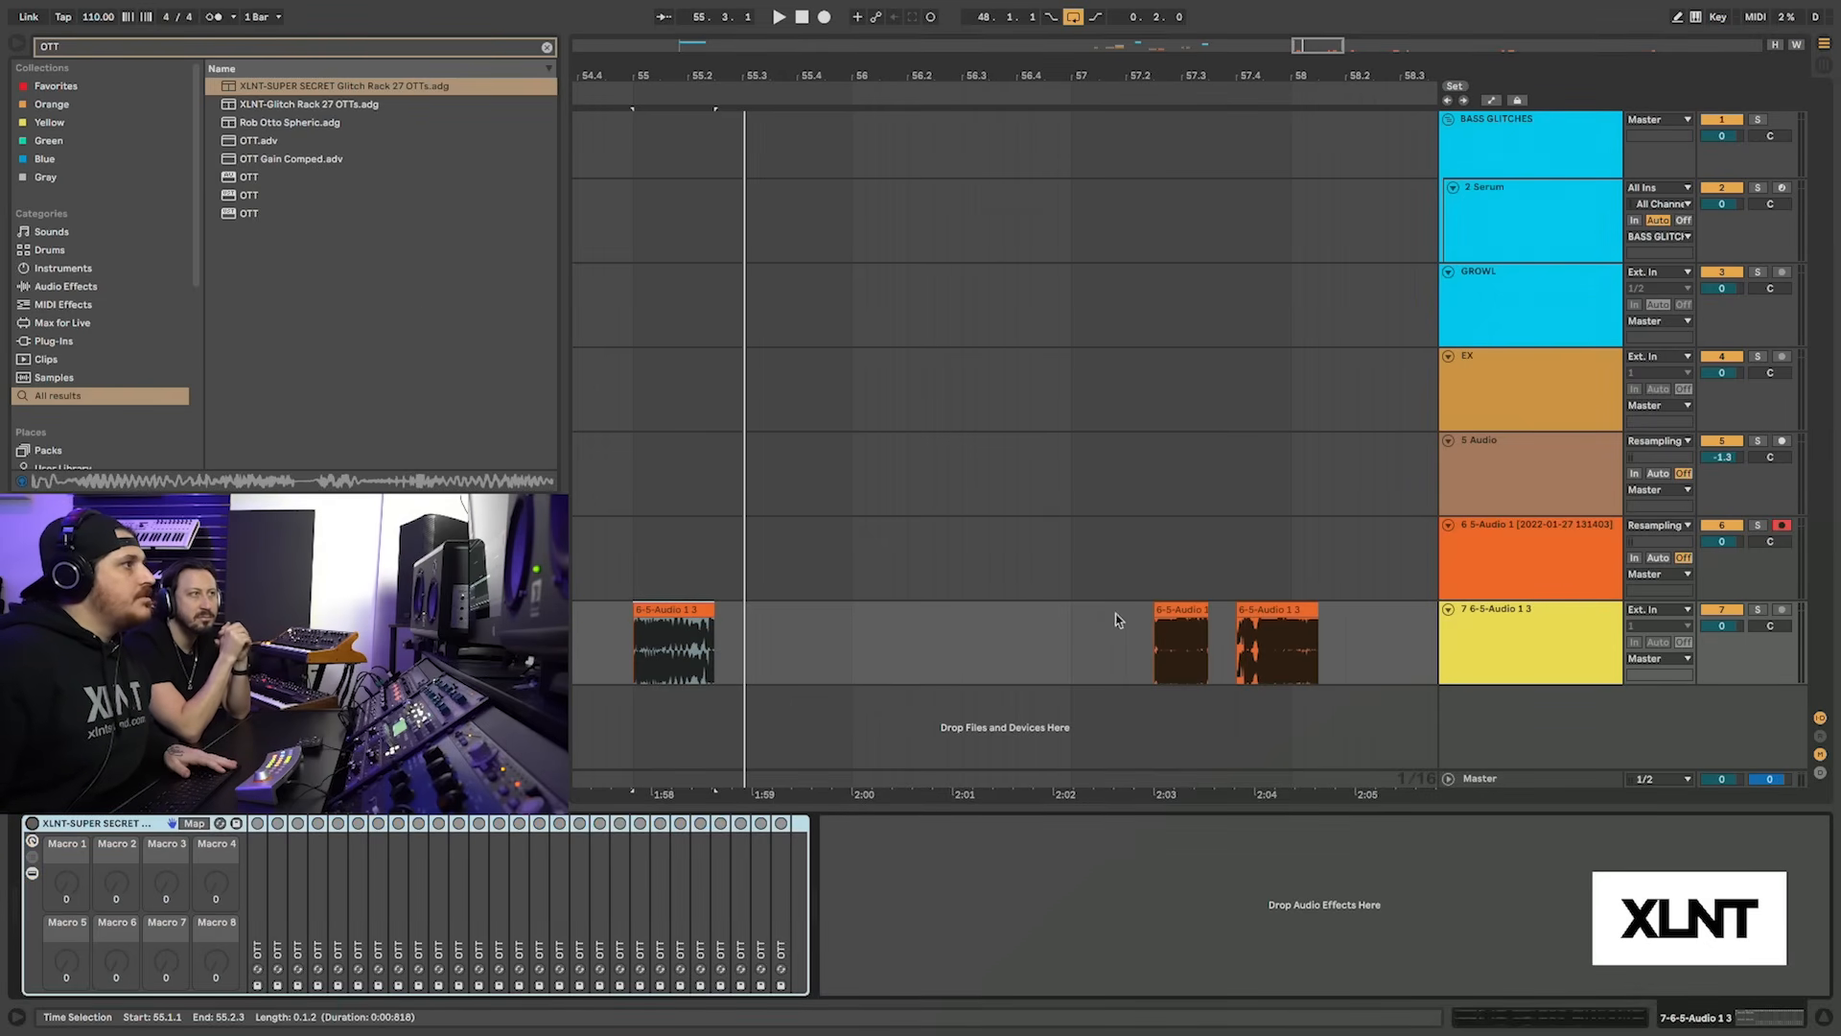
Split the first glitch clip and move the two clips from bar 57 up close behind it
drag(933, 67, 703, 628)
click(816, 657)
key(super+e)
drag(1293, 622, 760, 639)
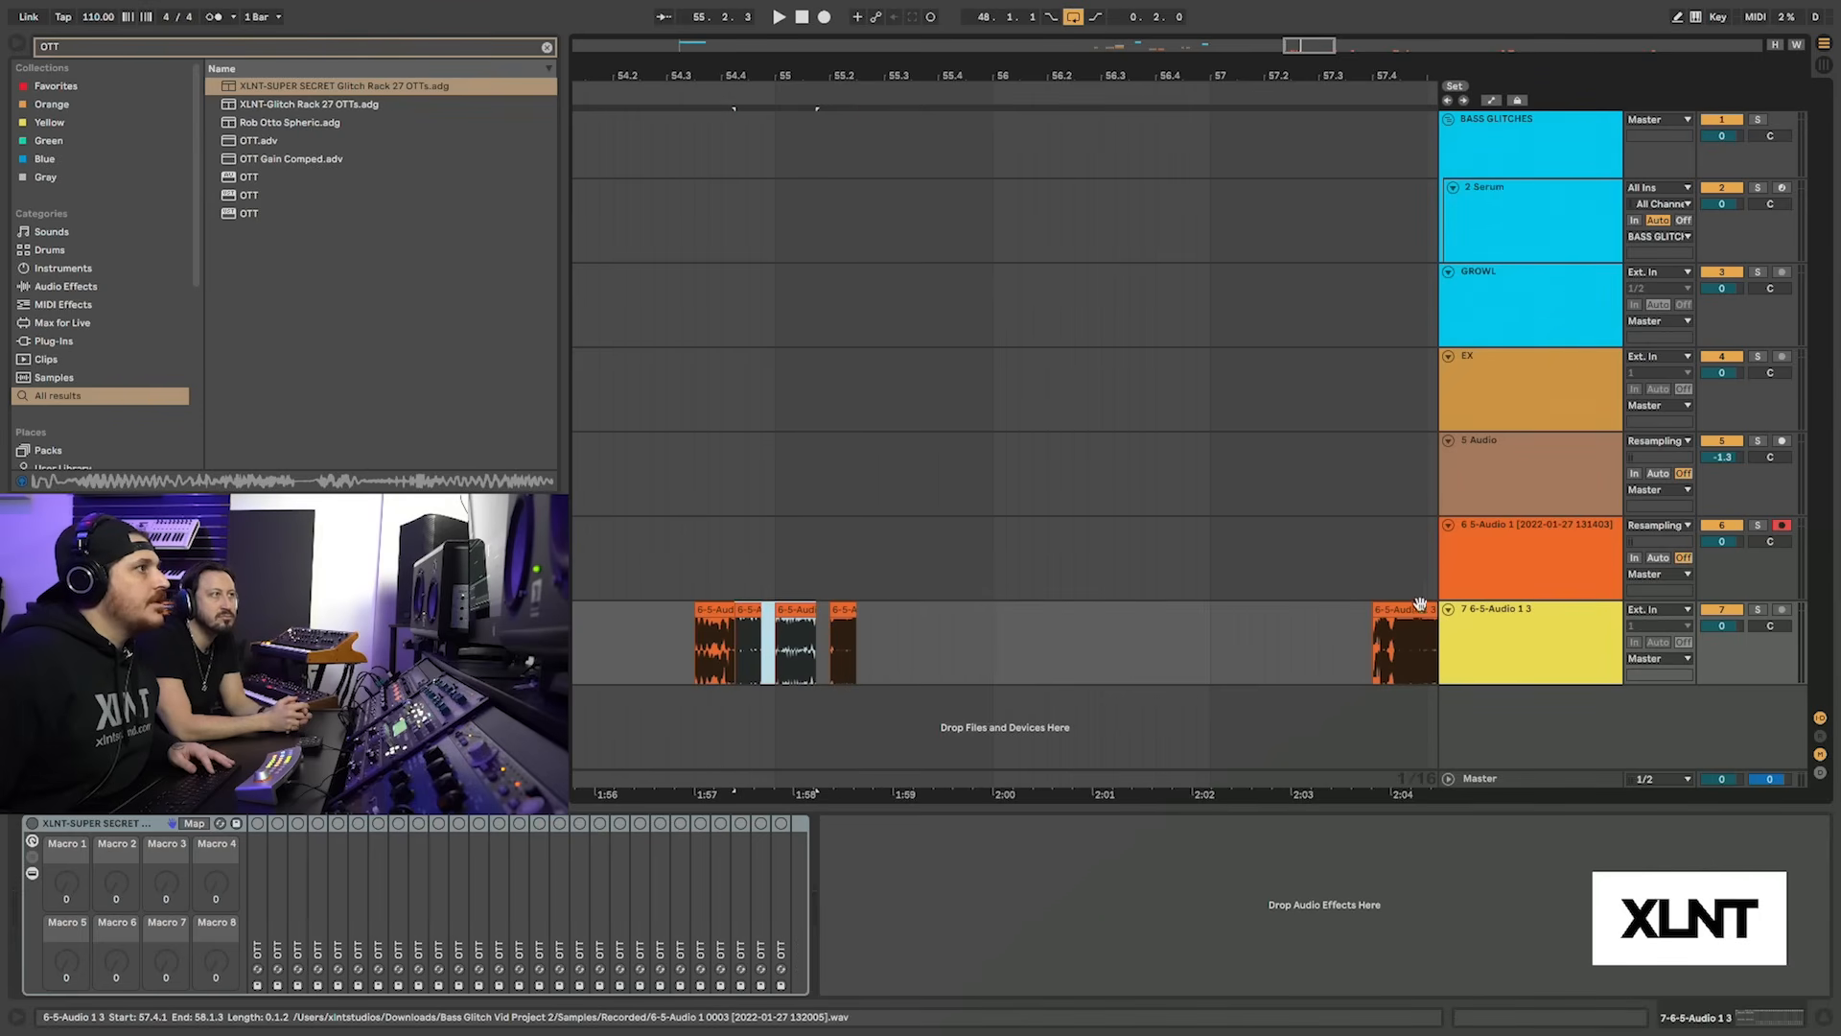
drag(1420, 604, 892, 623)
Move the glitch clip at 59.1.3 up to the end of the packed row of clips
scroll(900, 617, right, 5)
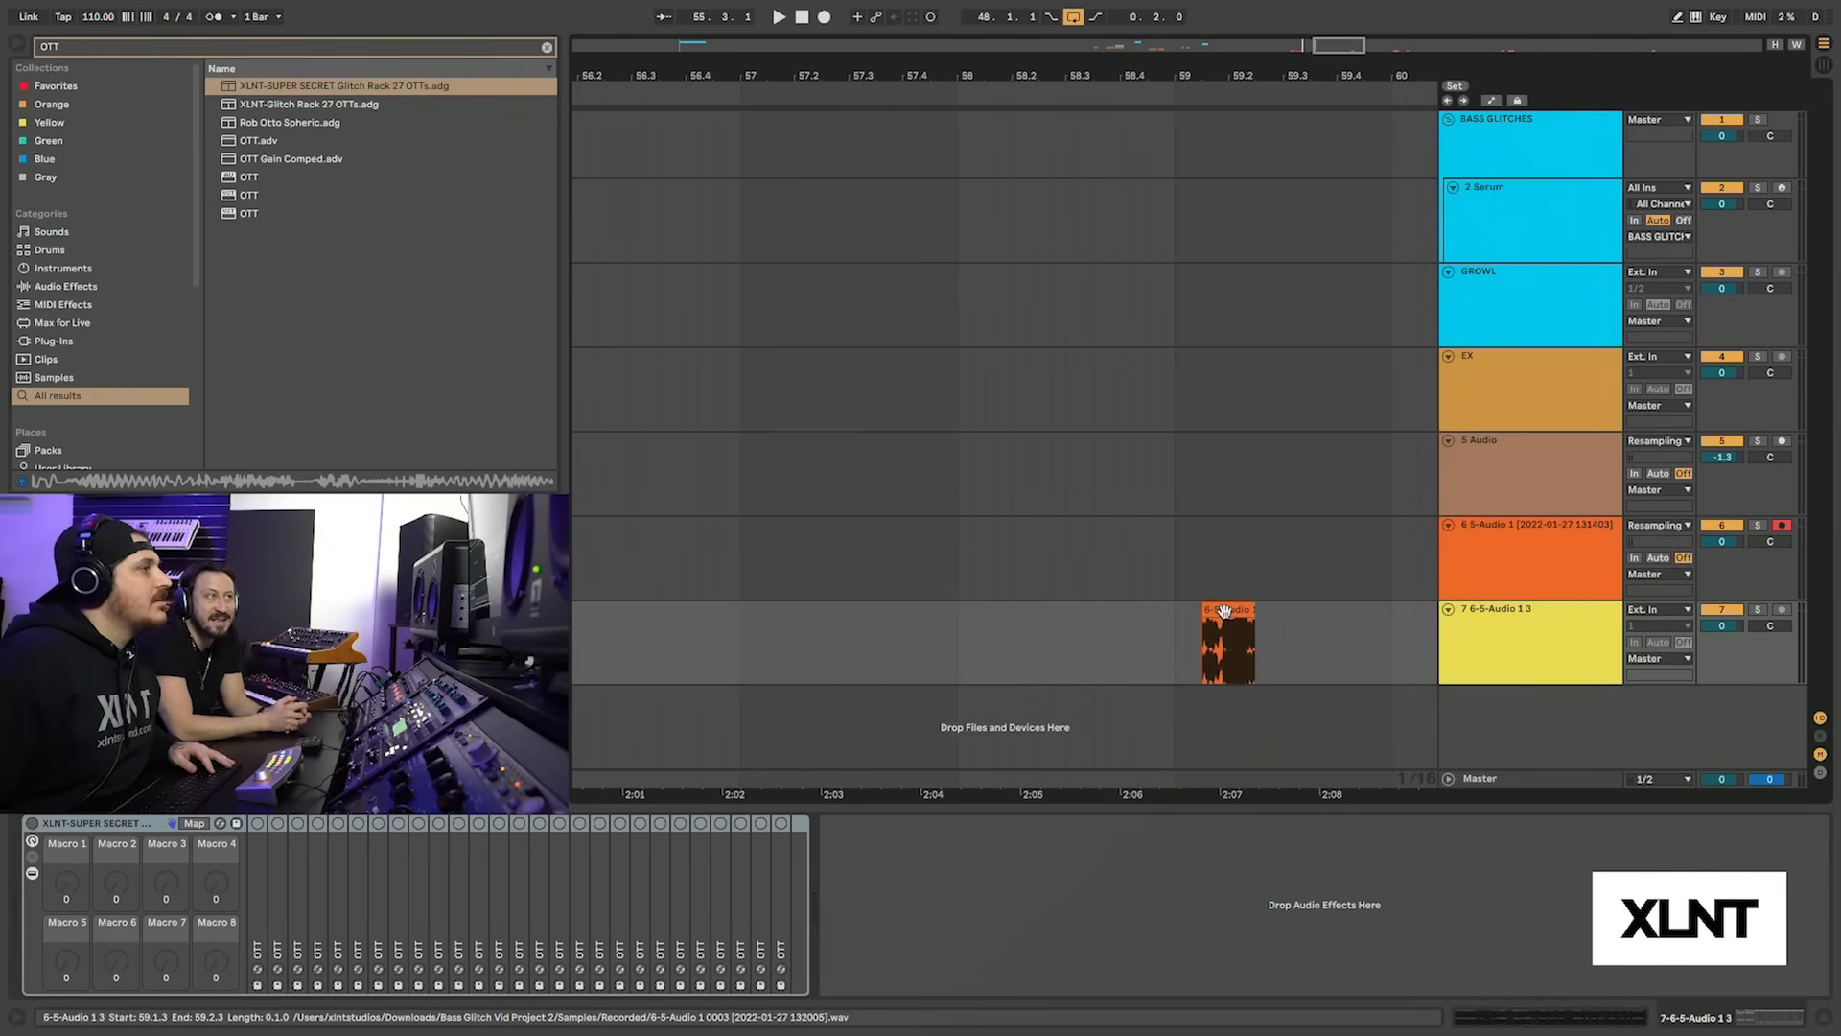
drag(1224, 612, 717, 644)
scroll(719, 641, left, 5)
drag(1170, 610, 792, 649)
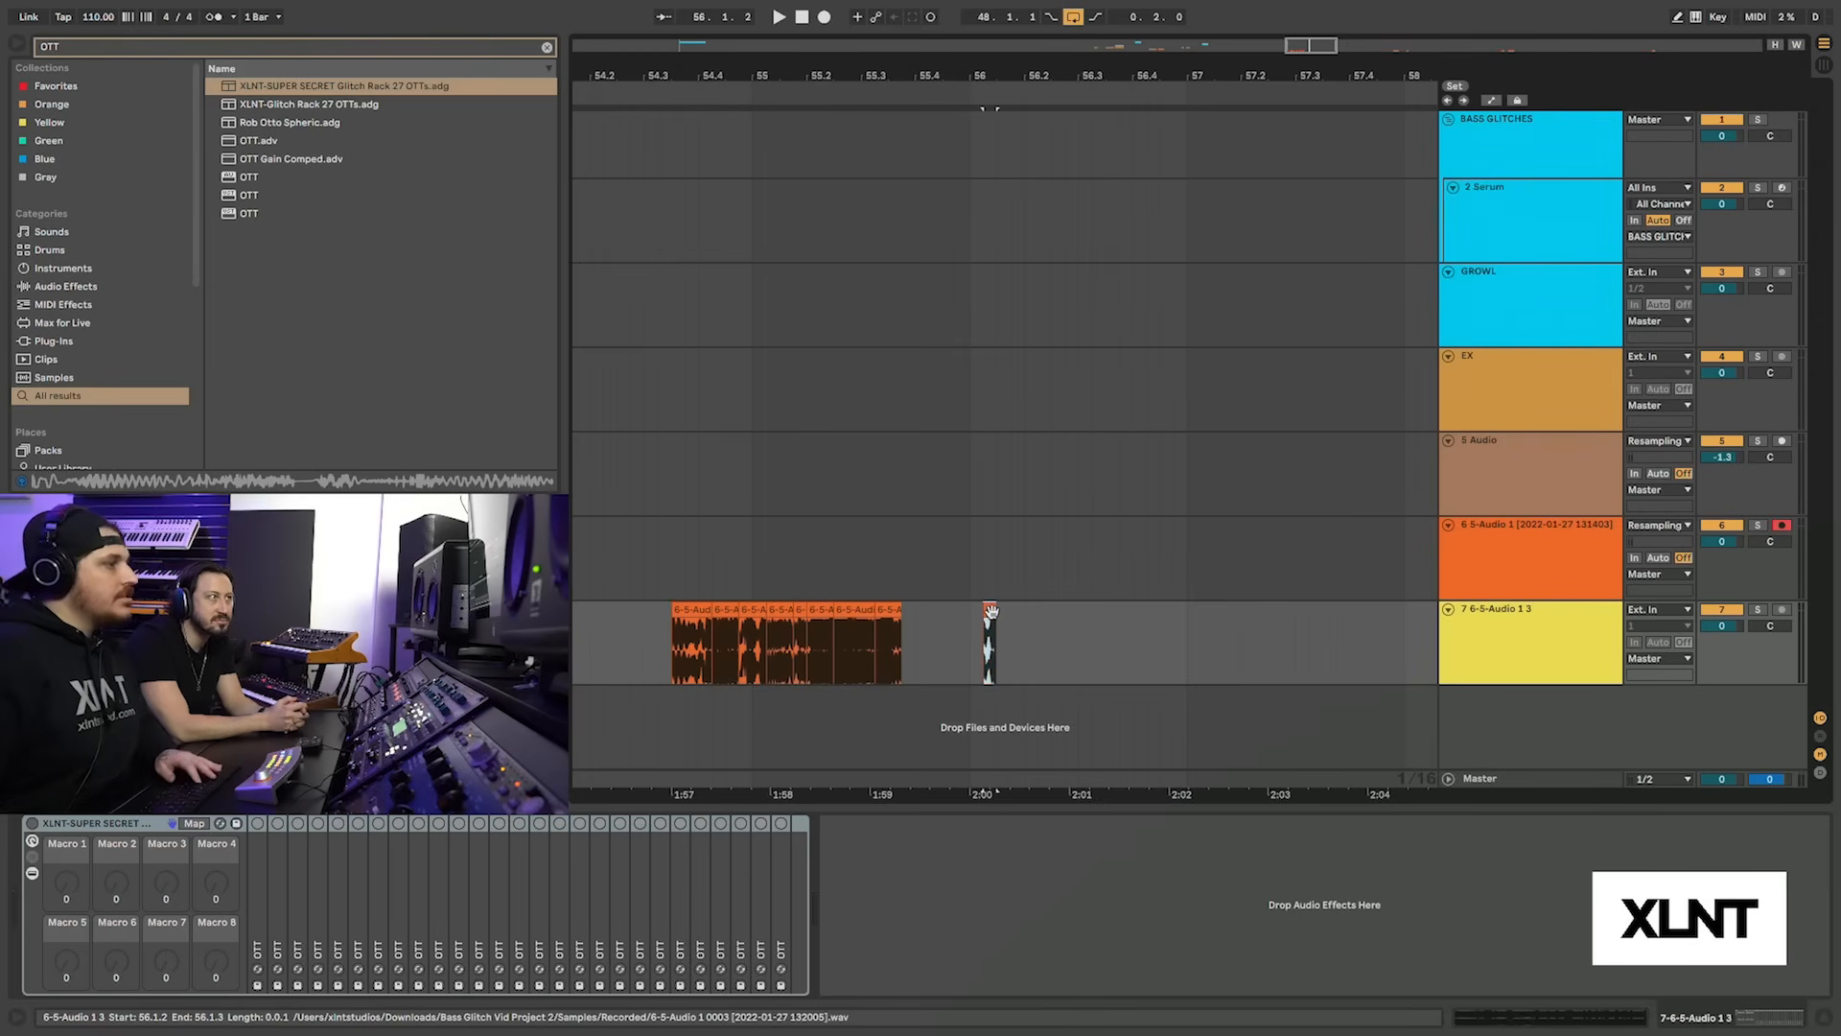
Bring the clips from bars 62 and 63 up to the packed row and delete the leftover audio past bar 56
scroll(1000, 522, right, 5)
drag(1066, 57, 1074, 19)
click(1323, 641)
key(super+z)
key(super+z)
drag(796, 75, 795, 135)
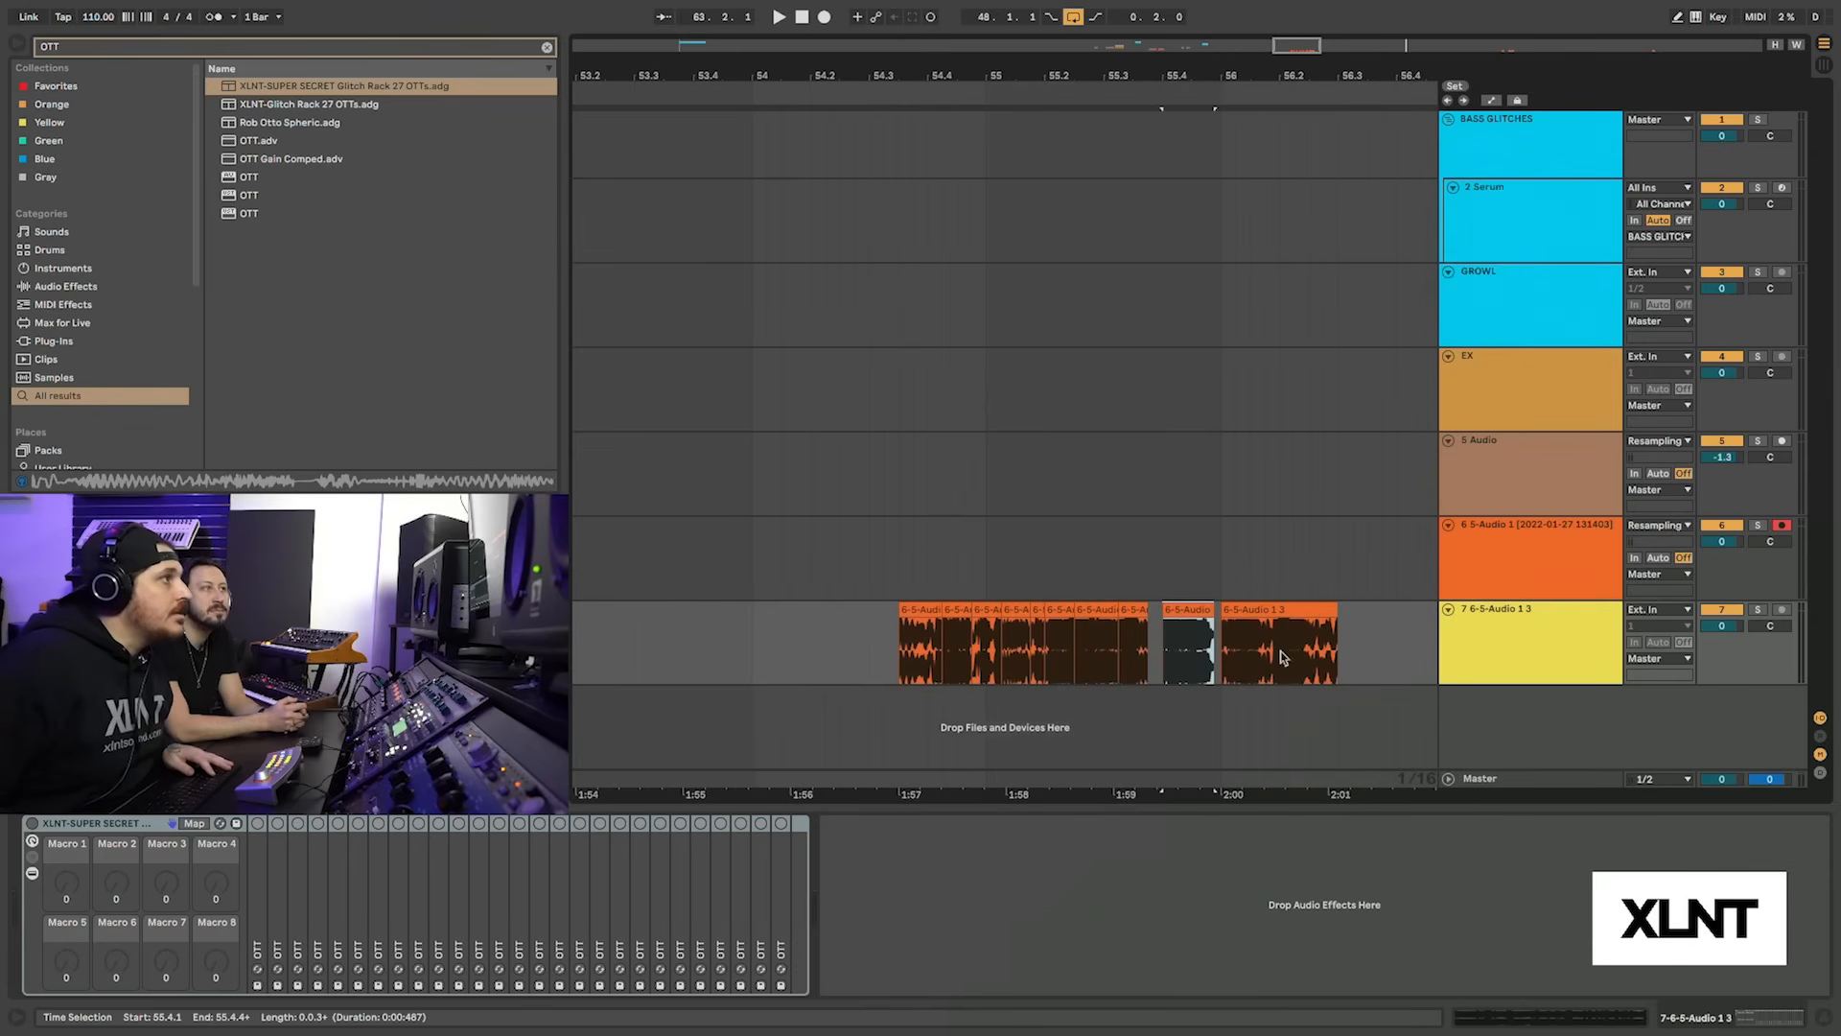
mouse_move(1311, 640)
mouse_down()
mouse_move(1335, 639)
mouse_move(1149, 630)
mouse_move(1318, 628)
mouse_up()
key(Delete)
Play the packed row of clips and move its first clip one sixteenth later to 54.3.4
click(911, 610)
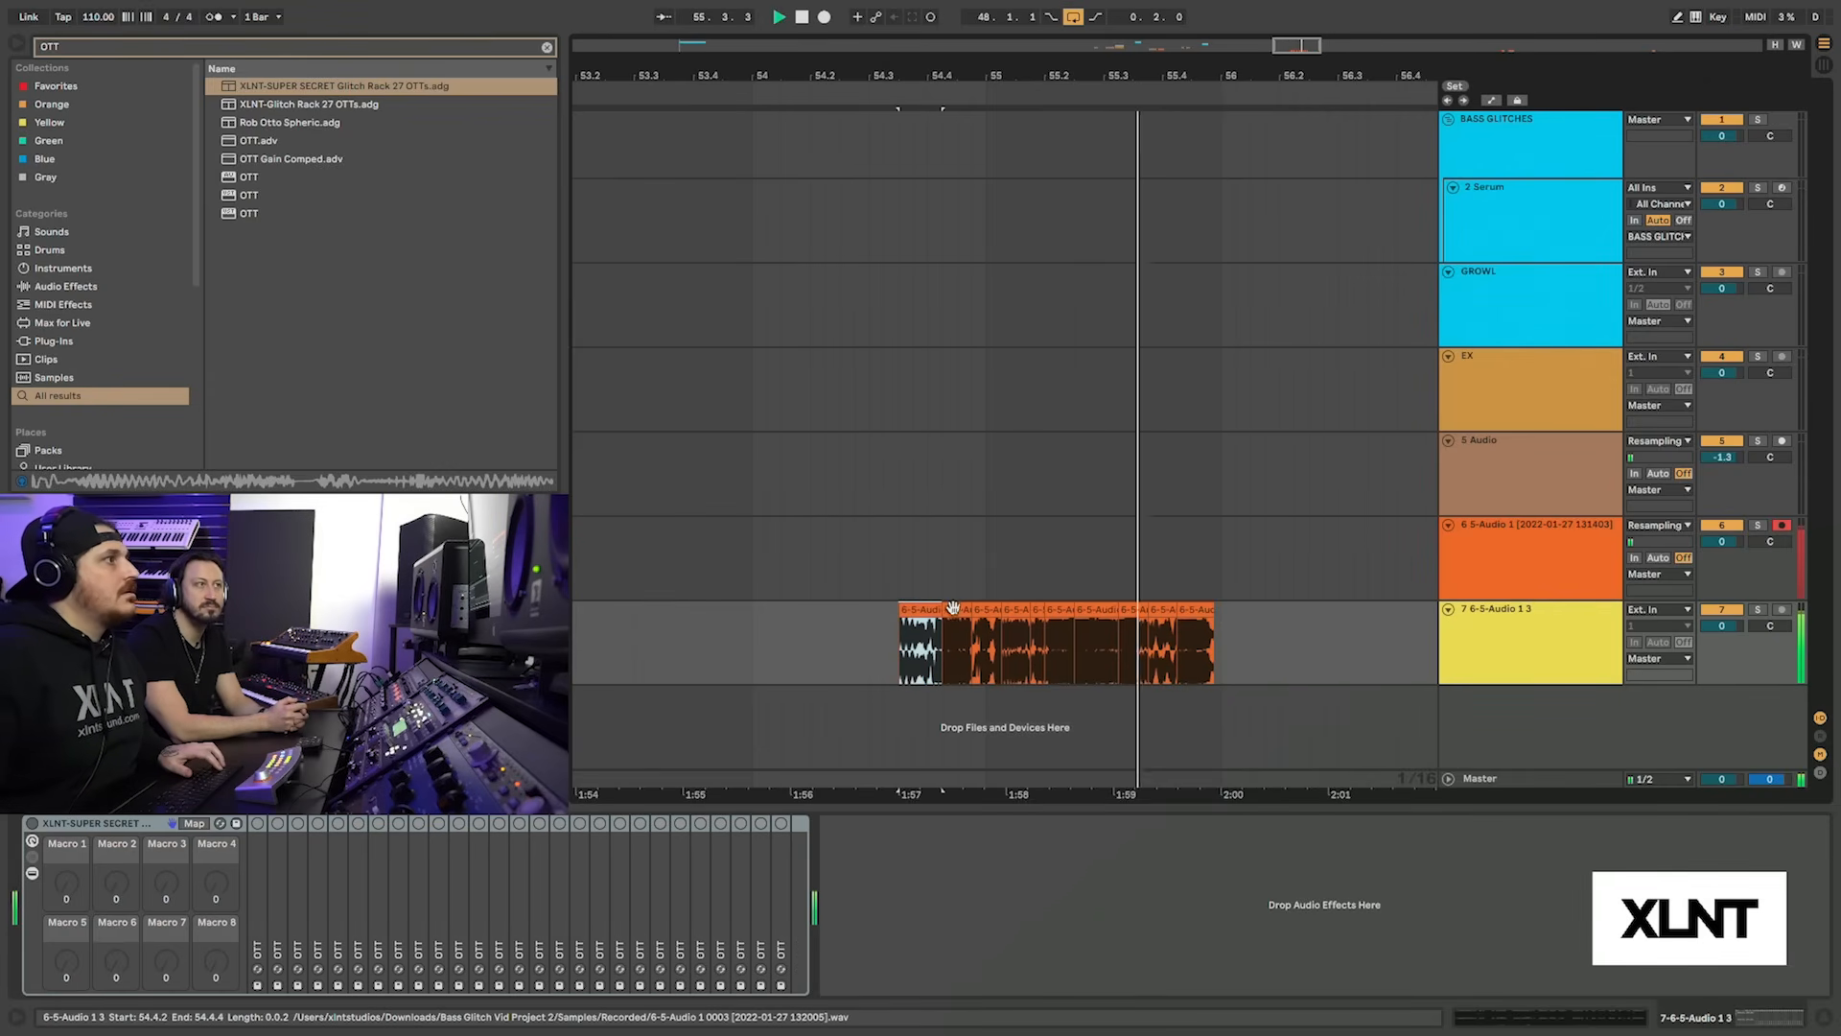
mouse_move(953, 607)
mouse_down()
mouse_move(983, 610)
mouse_move(932, 610)
mouse_up()
click(925, 611)
key(space)
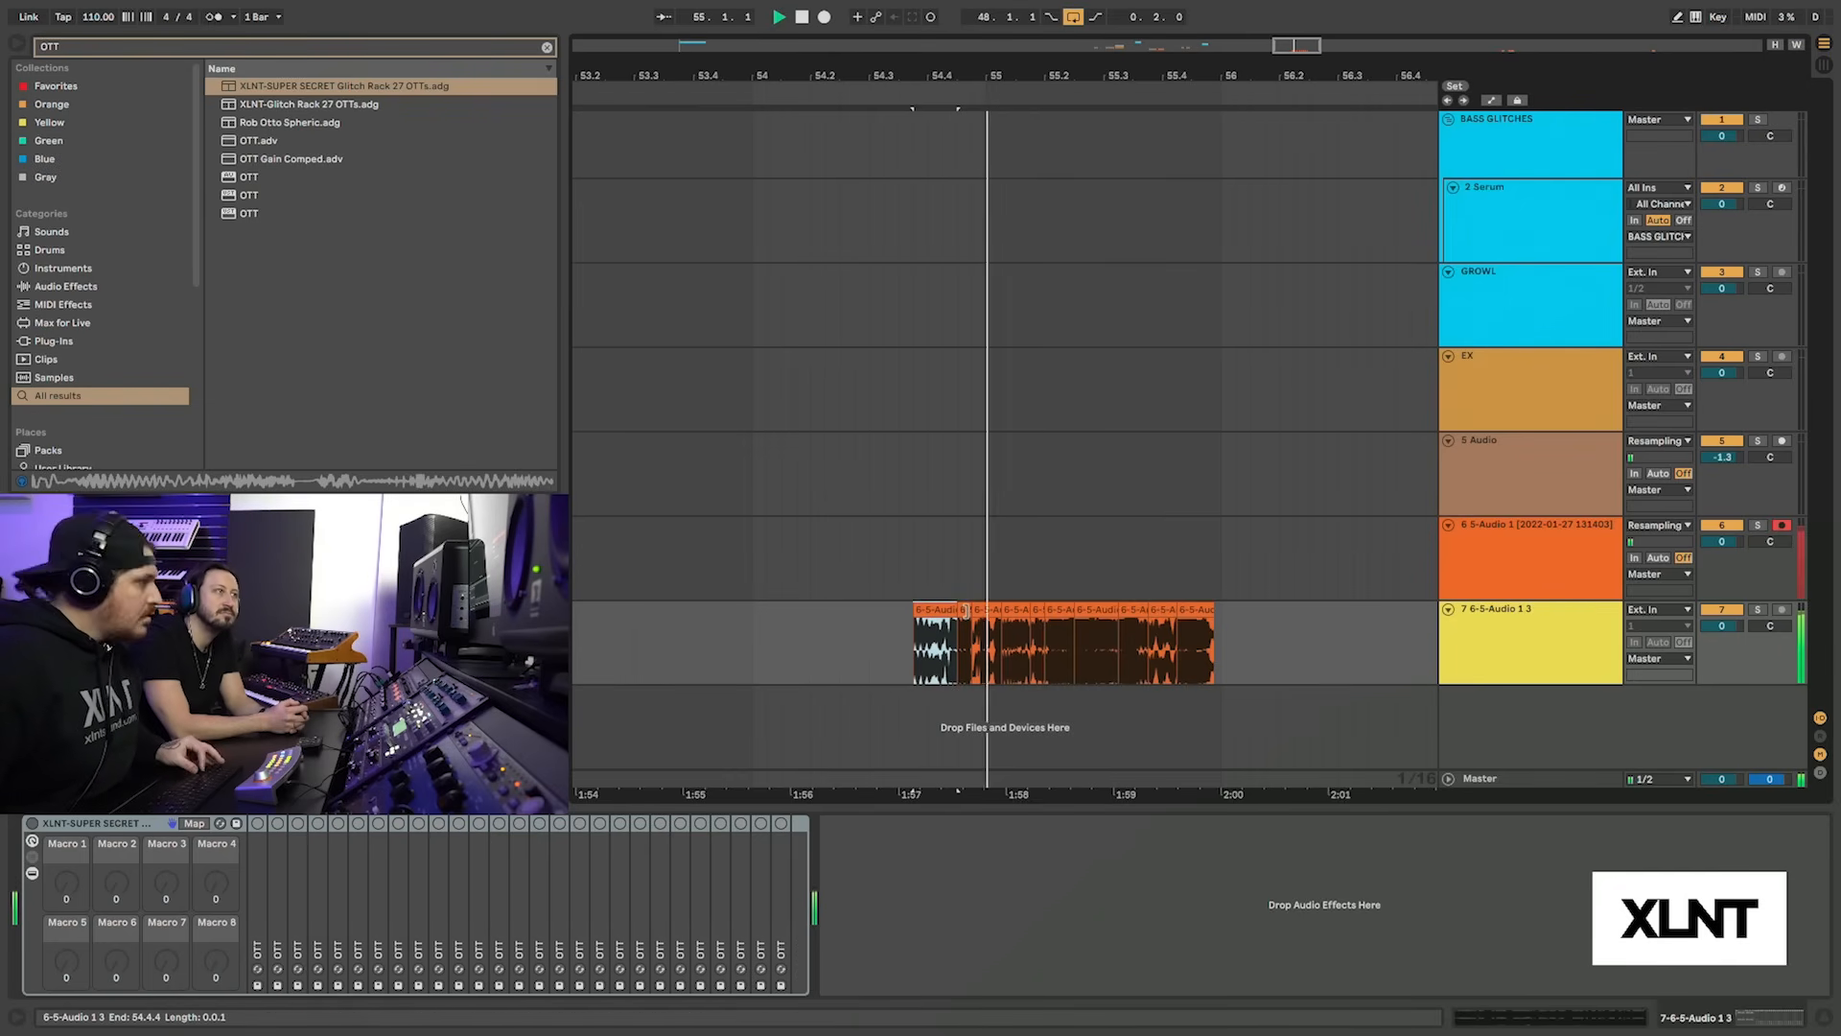
key(super+z)
key(super+z)
key(space)
key(super+z)
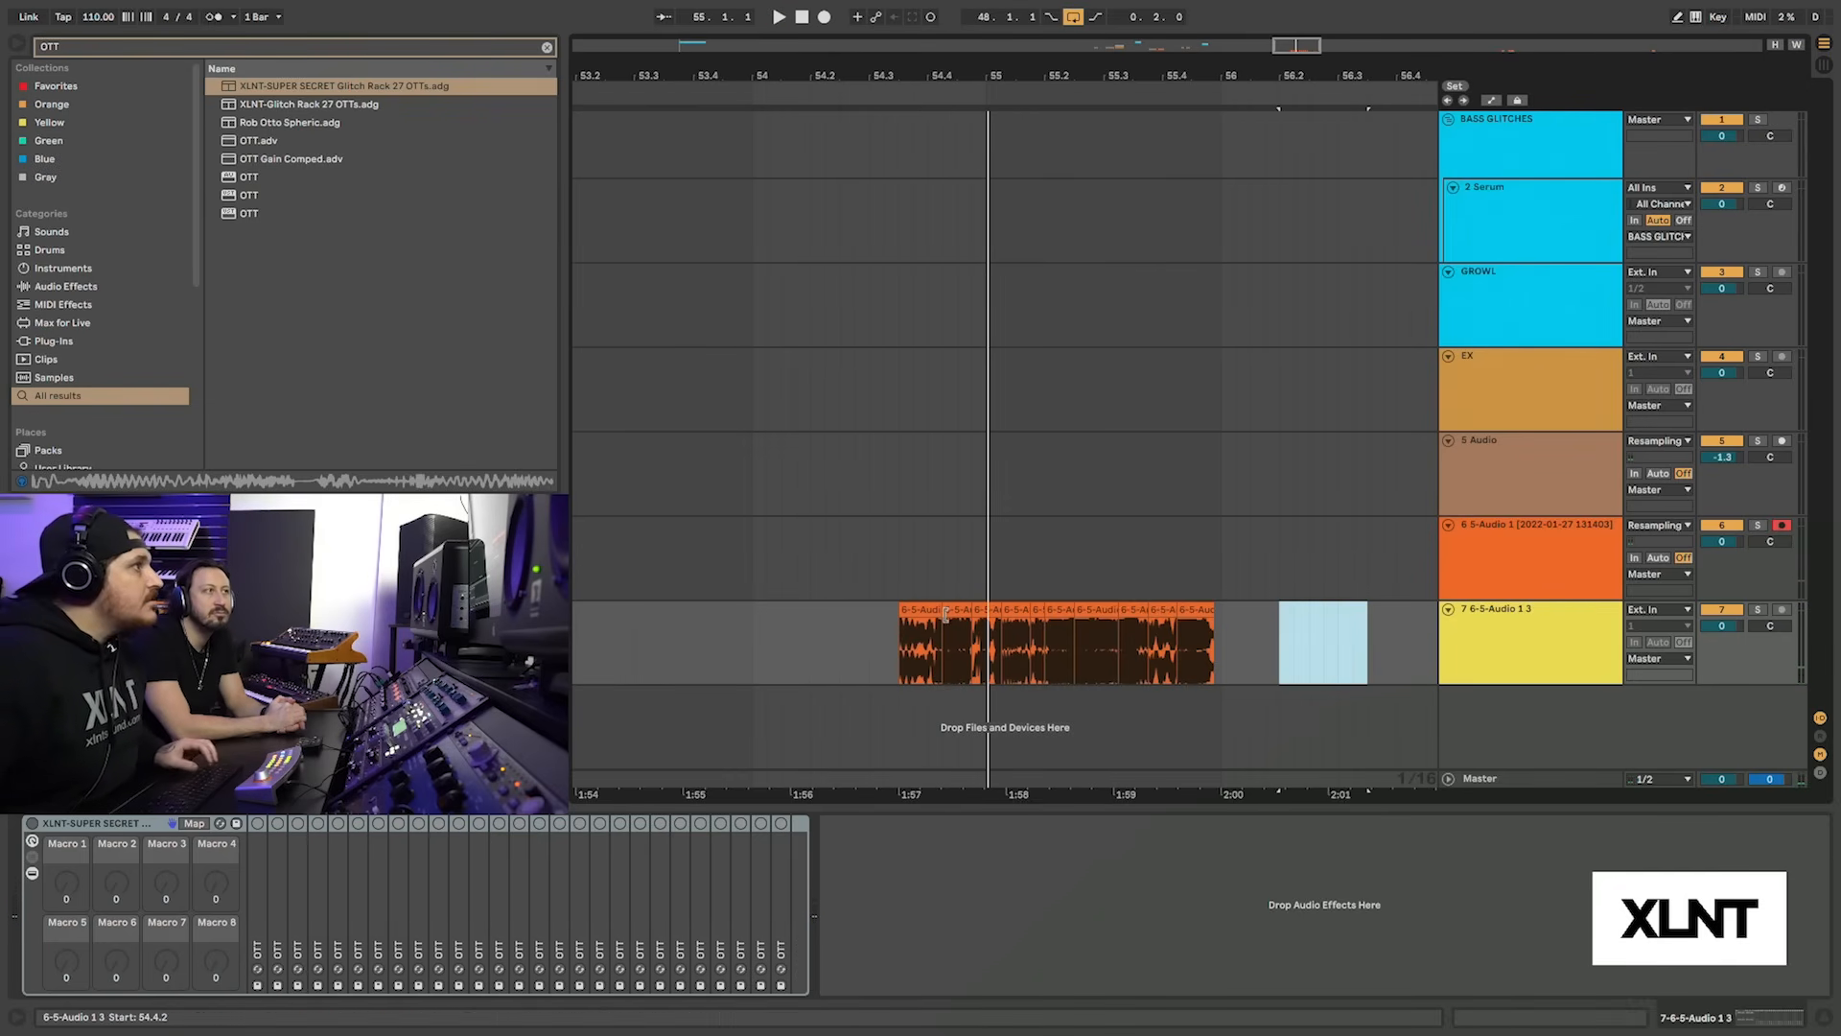
key(super+z)
key(space)
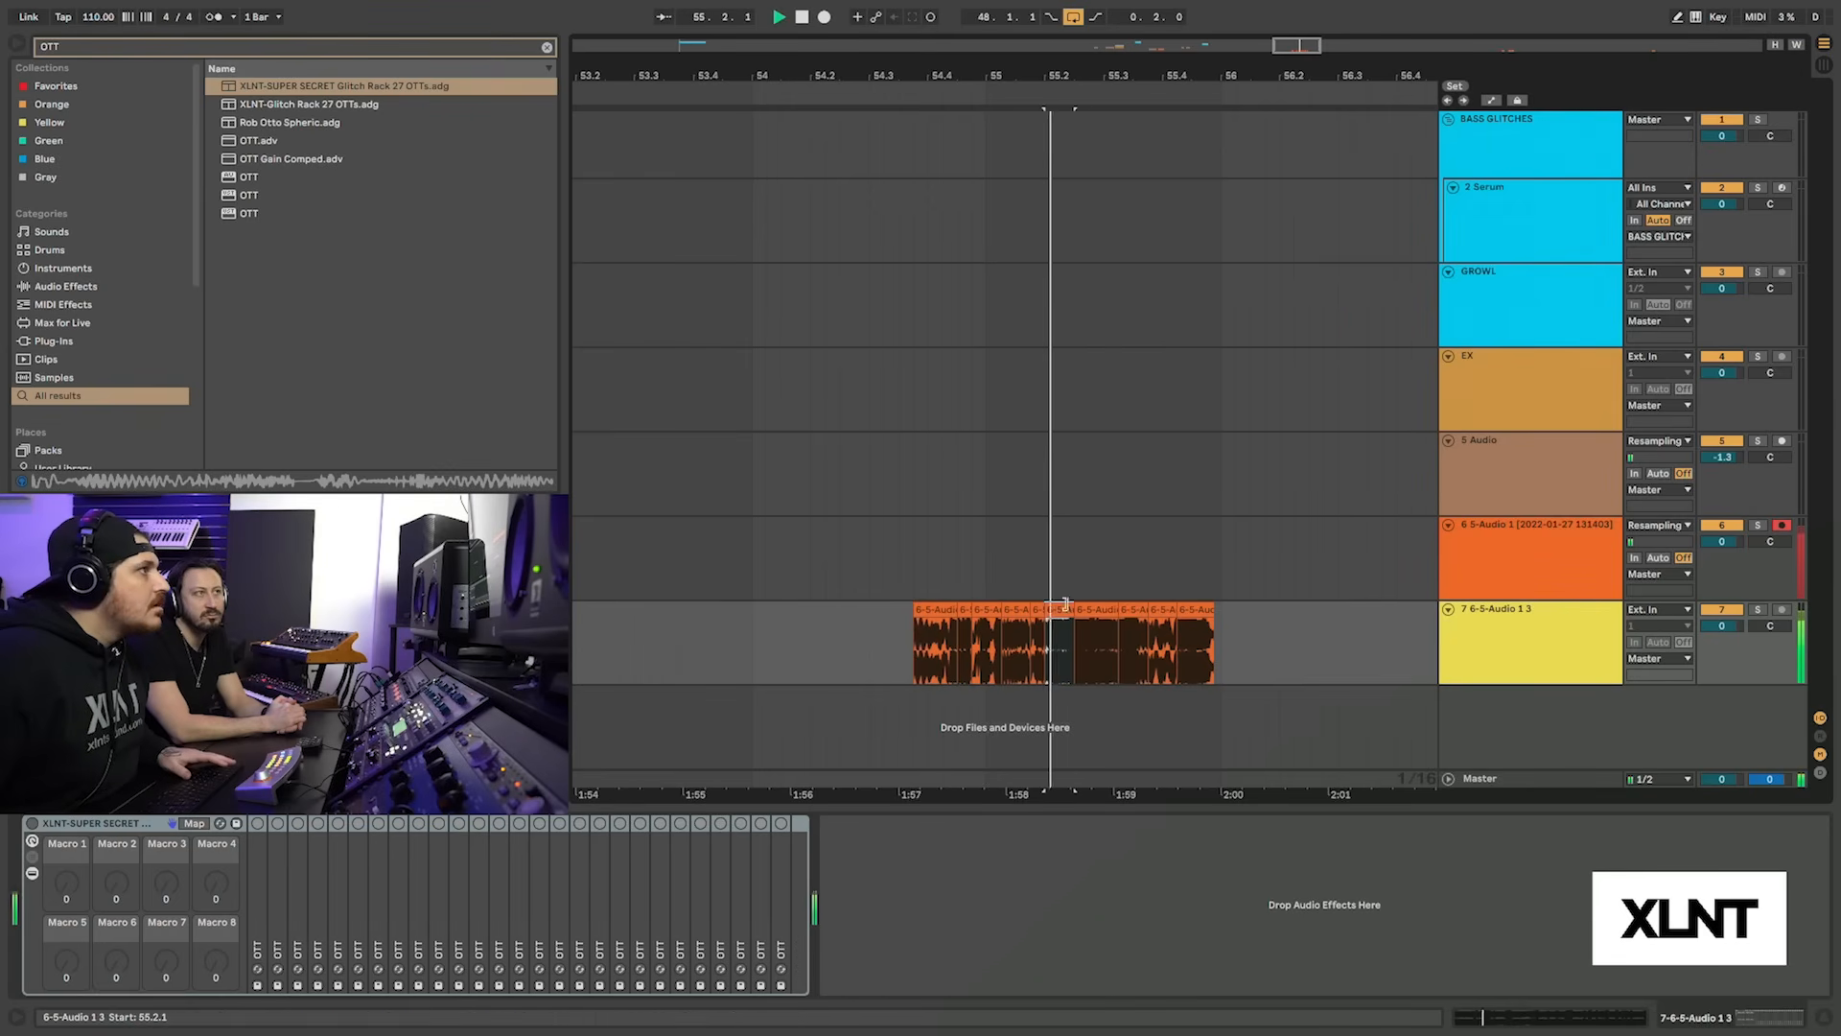
Delete the one-sixteenth slice at 55.2.1 and move the row's opening clips to 54.1.1 as the first phrase
click(1055, 644)
key(space)
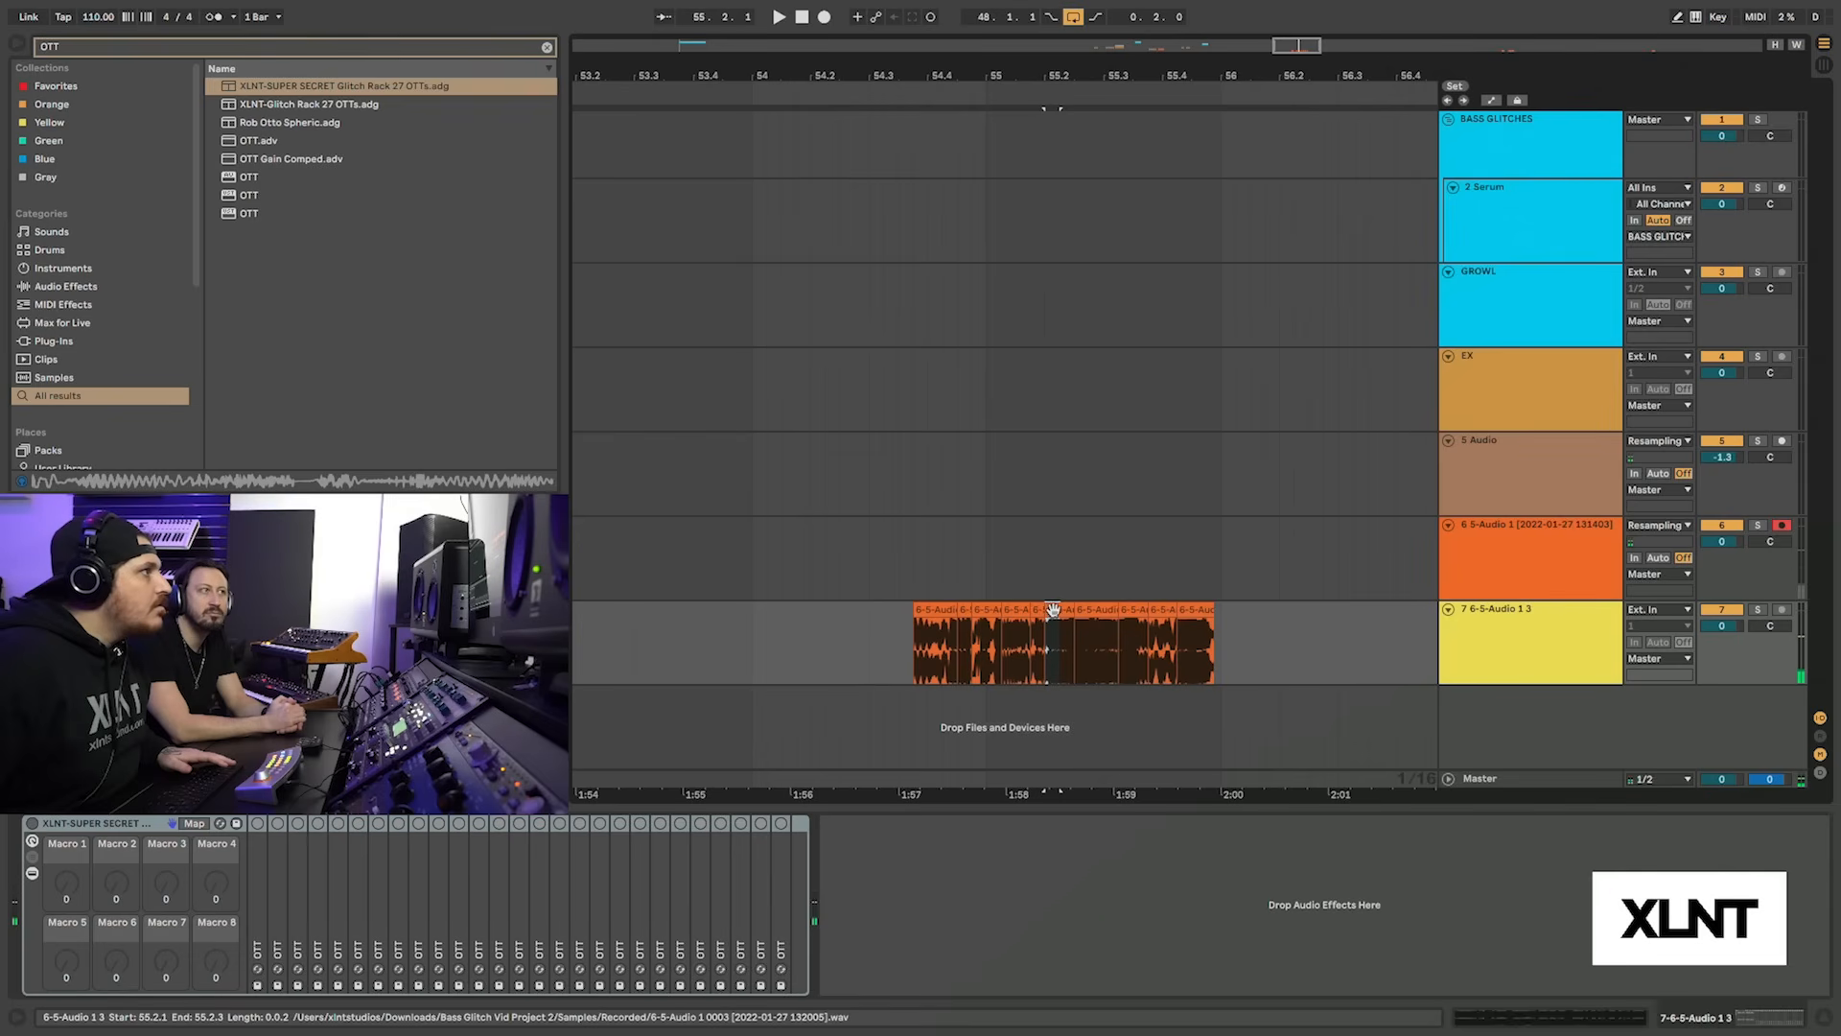
click(986, 628)
click(986, 610)
shift+click(946, 611)
key(space)
drag(959, 618, 777, 614)
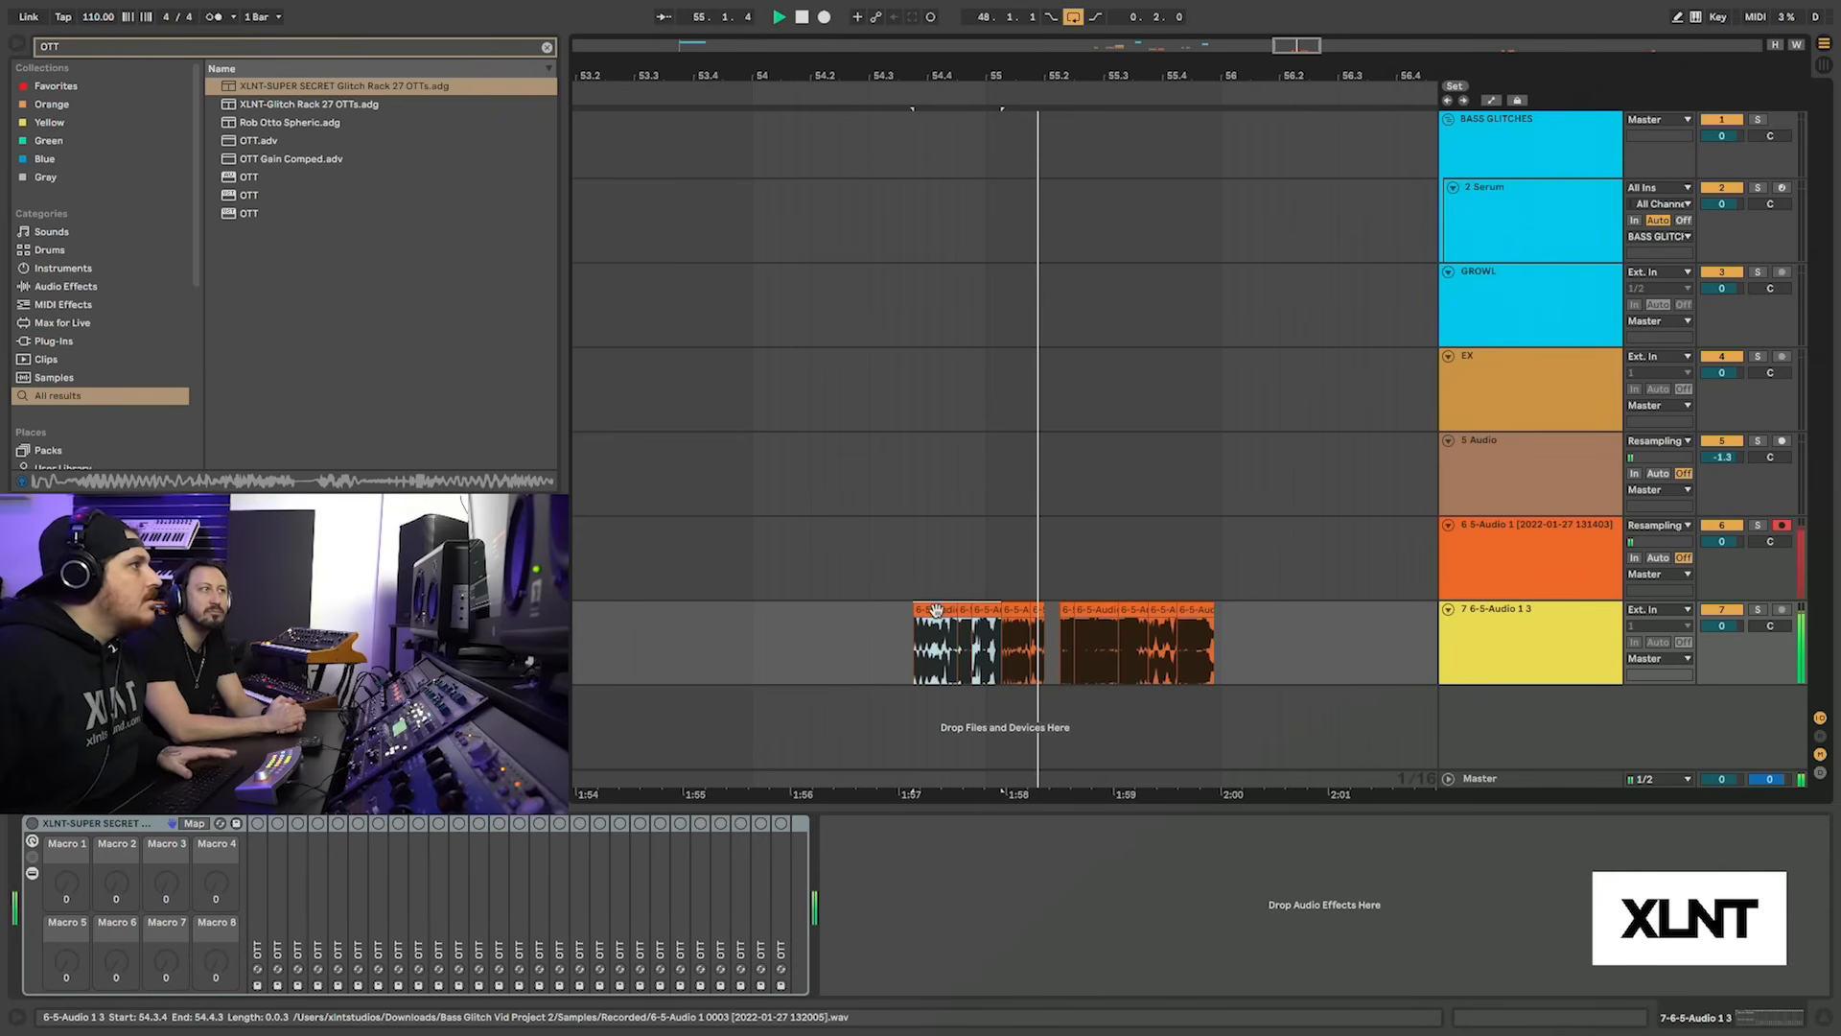
key(space)
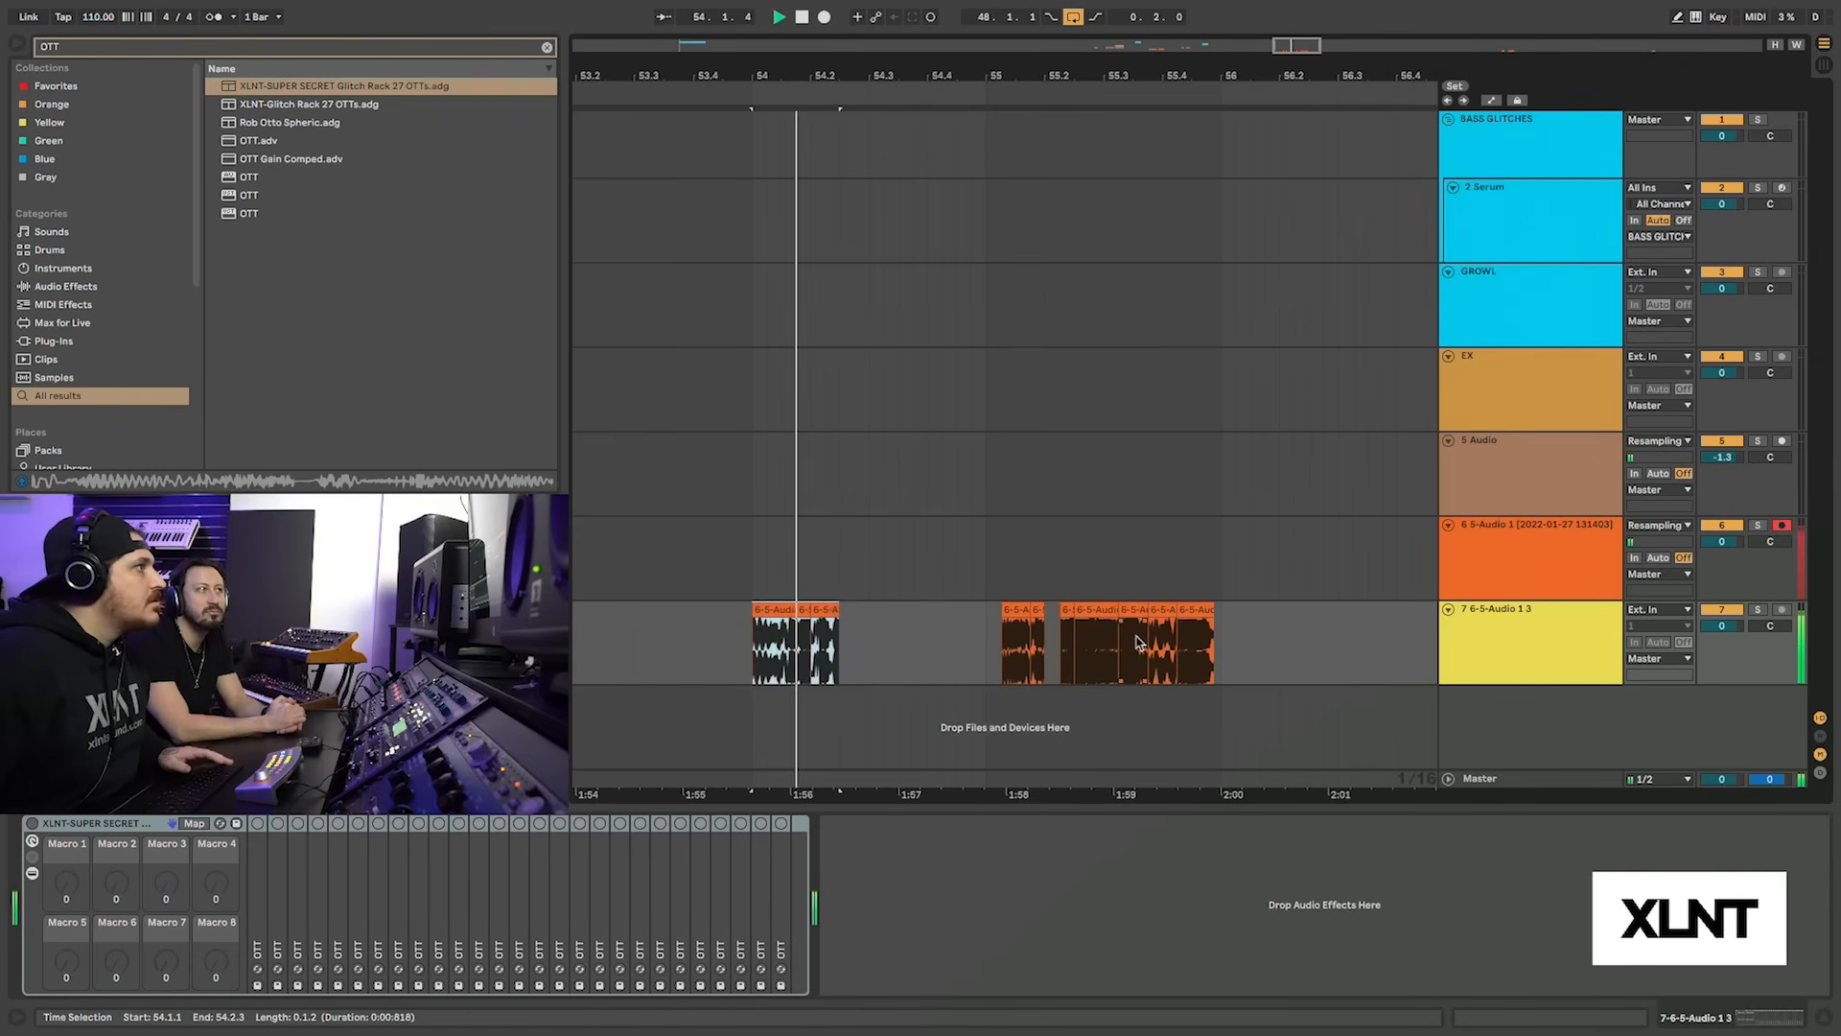
Build a second phrase by moving the clips at 55.2.2 to 54.3.2 and appending a one-sixteenth slice at its end
click(1078, 610)
drag(1067, 612, 891, 628)
key(space)
click(1011, 611)
click(952, 637)
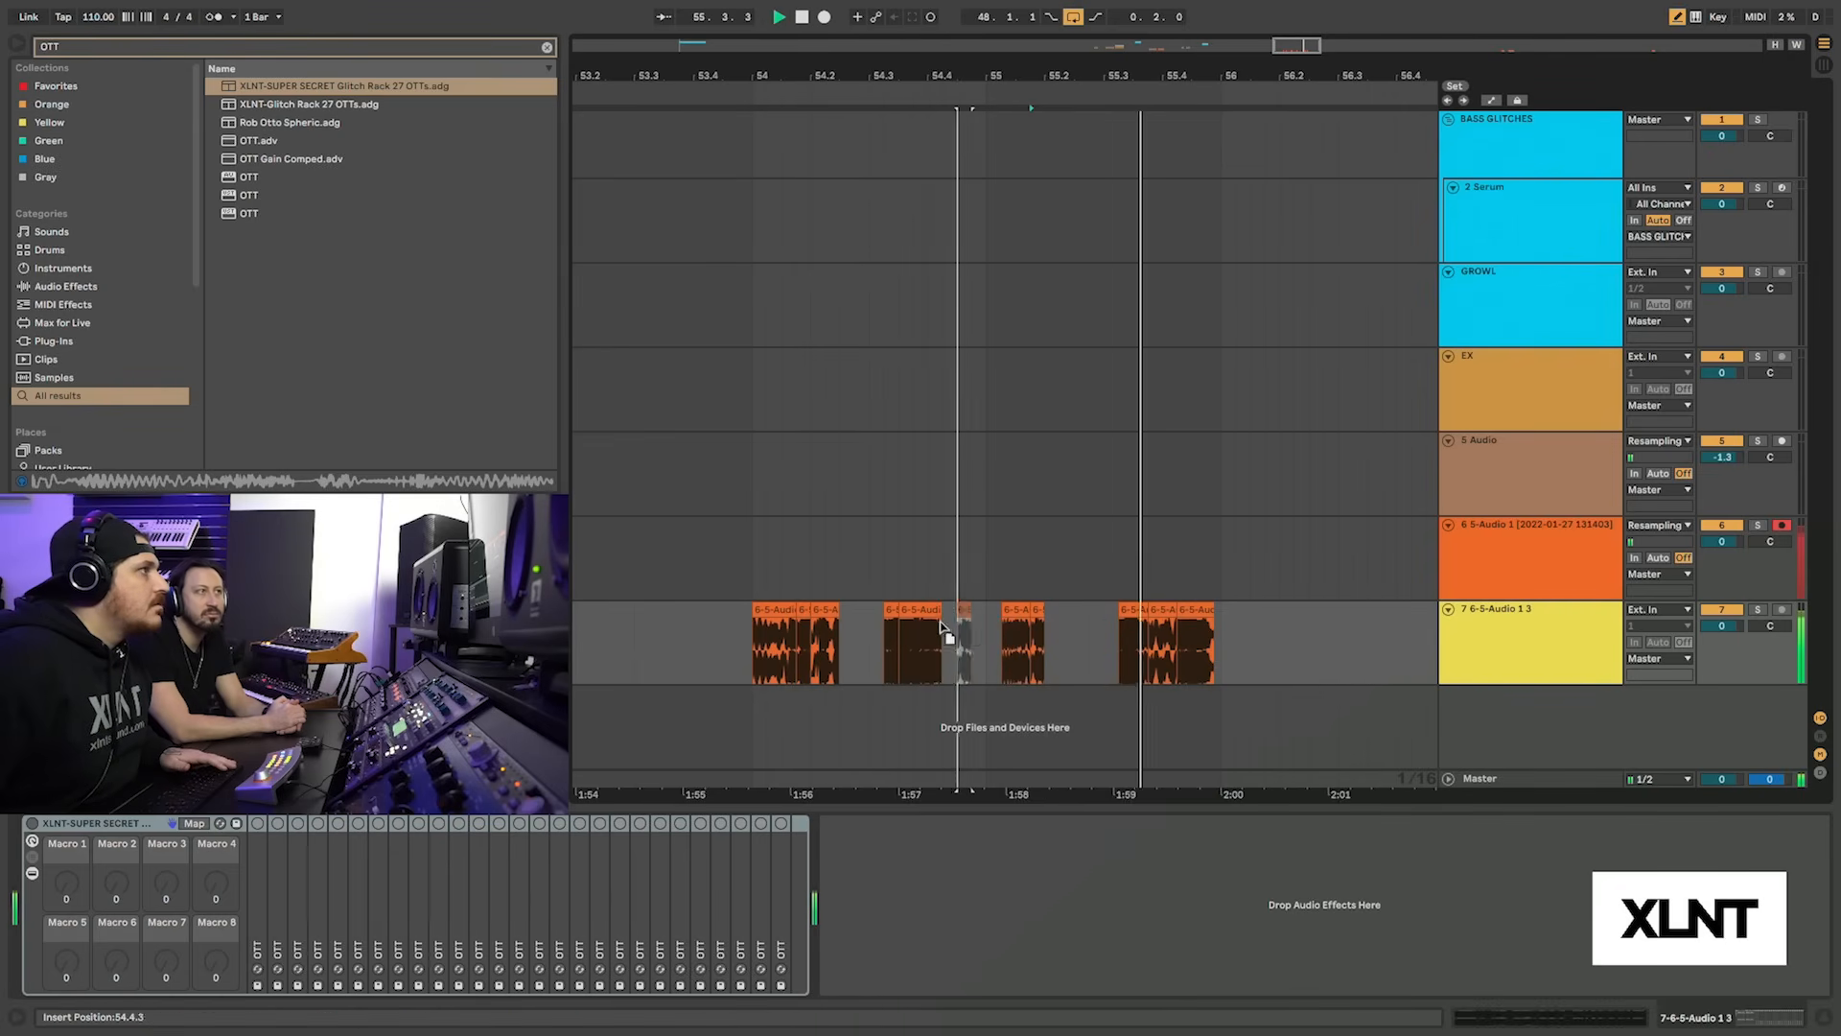
drag(1038, 611, 950, 610)
click(891, 611)
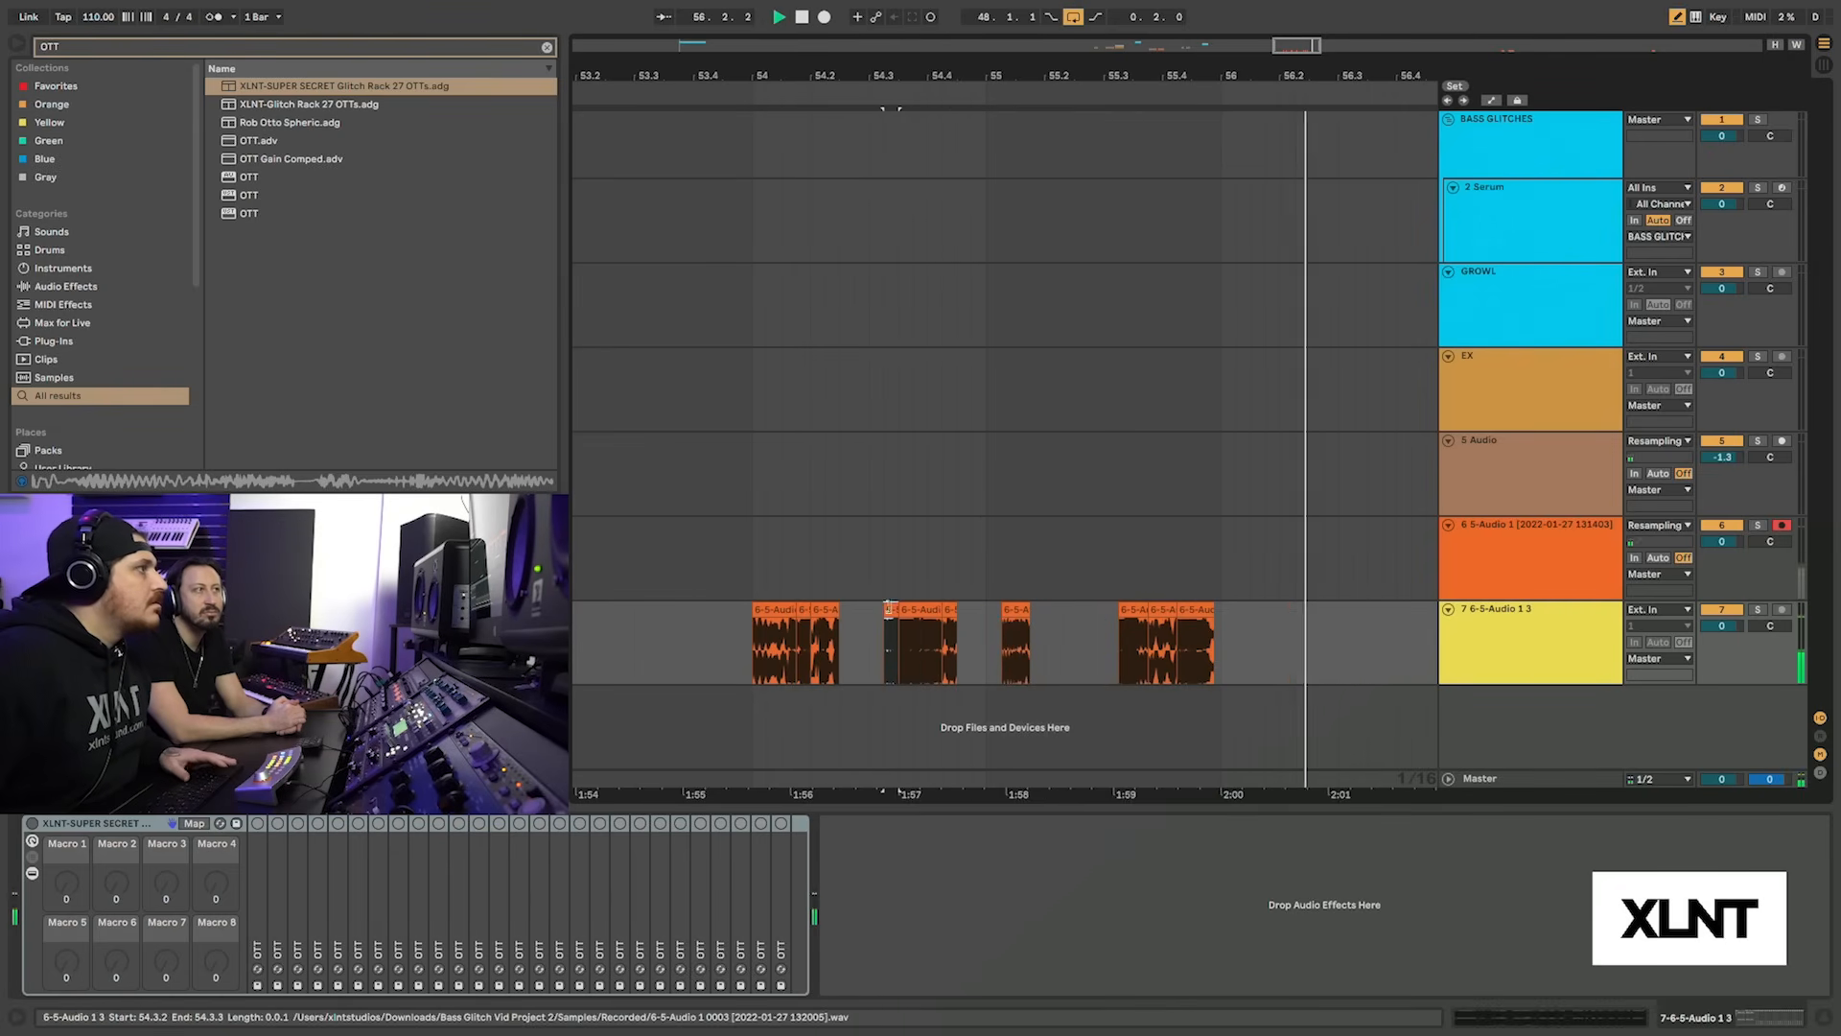
key(space)
key(space)
key(space)
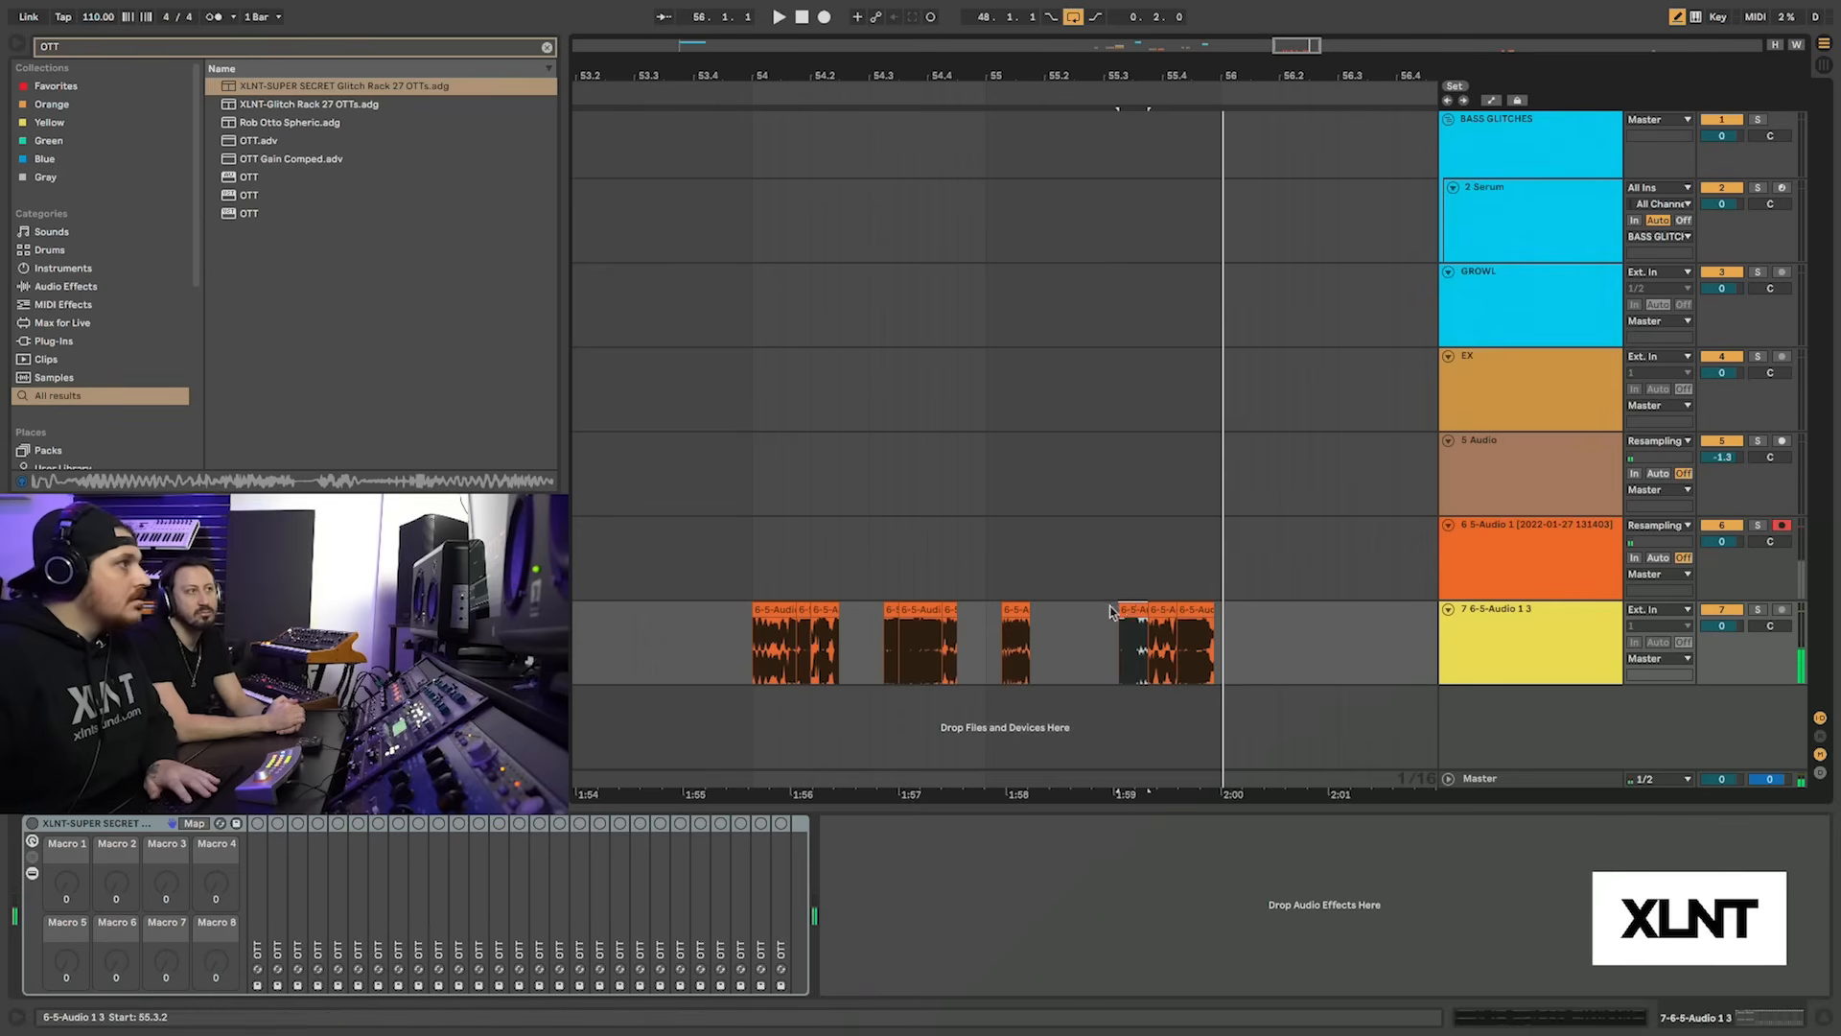
Delete the two leftover glitch clips starting at 55.3.2 and 55.1.2
click(1133, 611)
key(Delete)
click(1018, 611)
key(Delete)
Audition the last two glitch clips, move them together to 55.1.1 and play them there
click(1167, 611)
key(space)
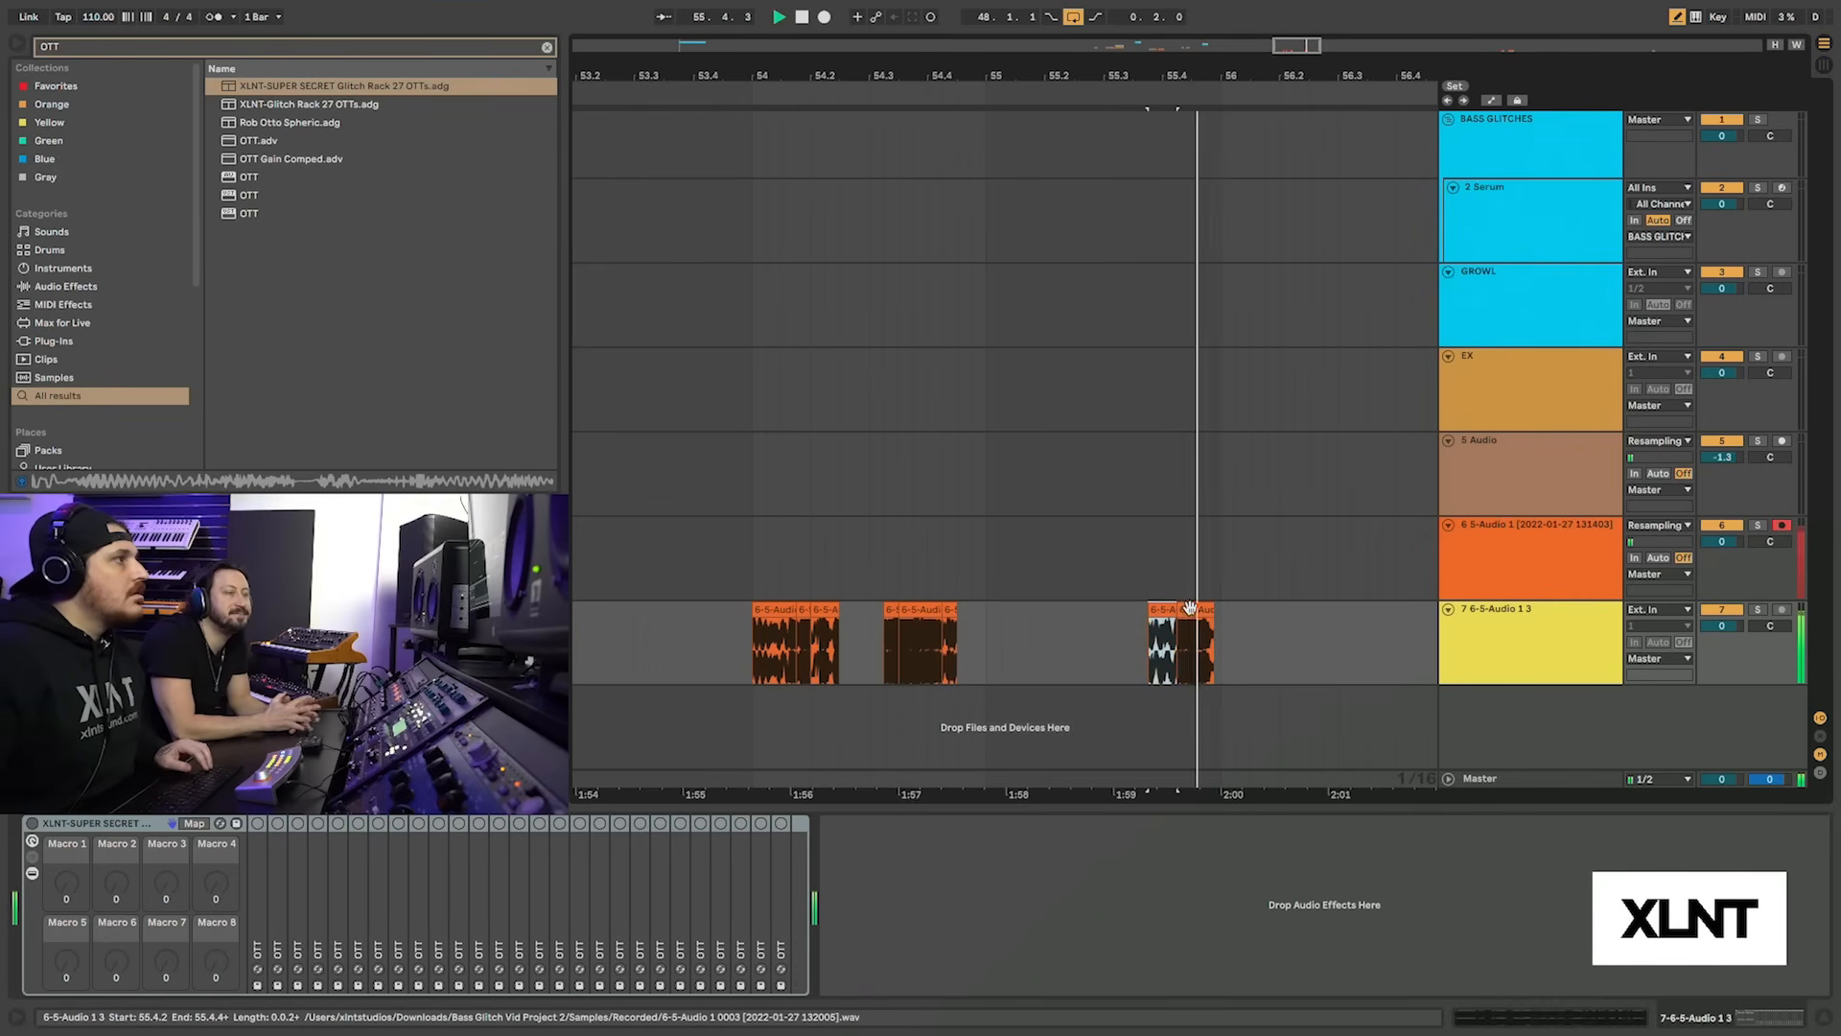
shift+click(1192, 612)
key(space)
drag(1188, 612, 1010, 628)
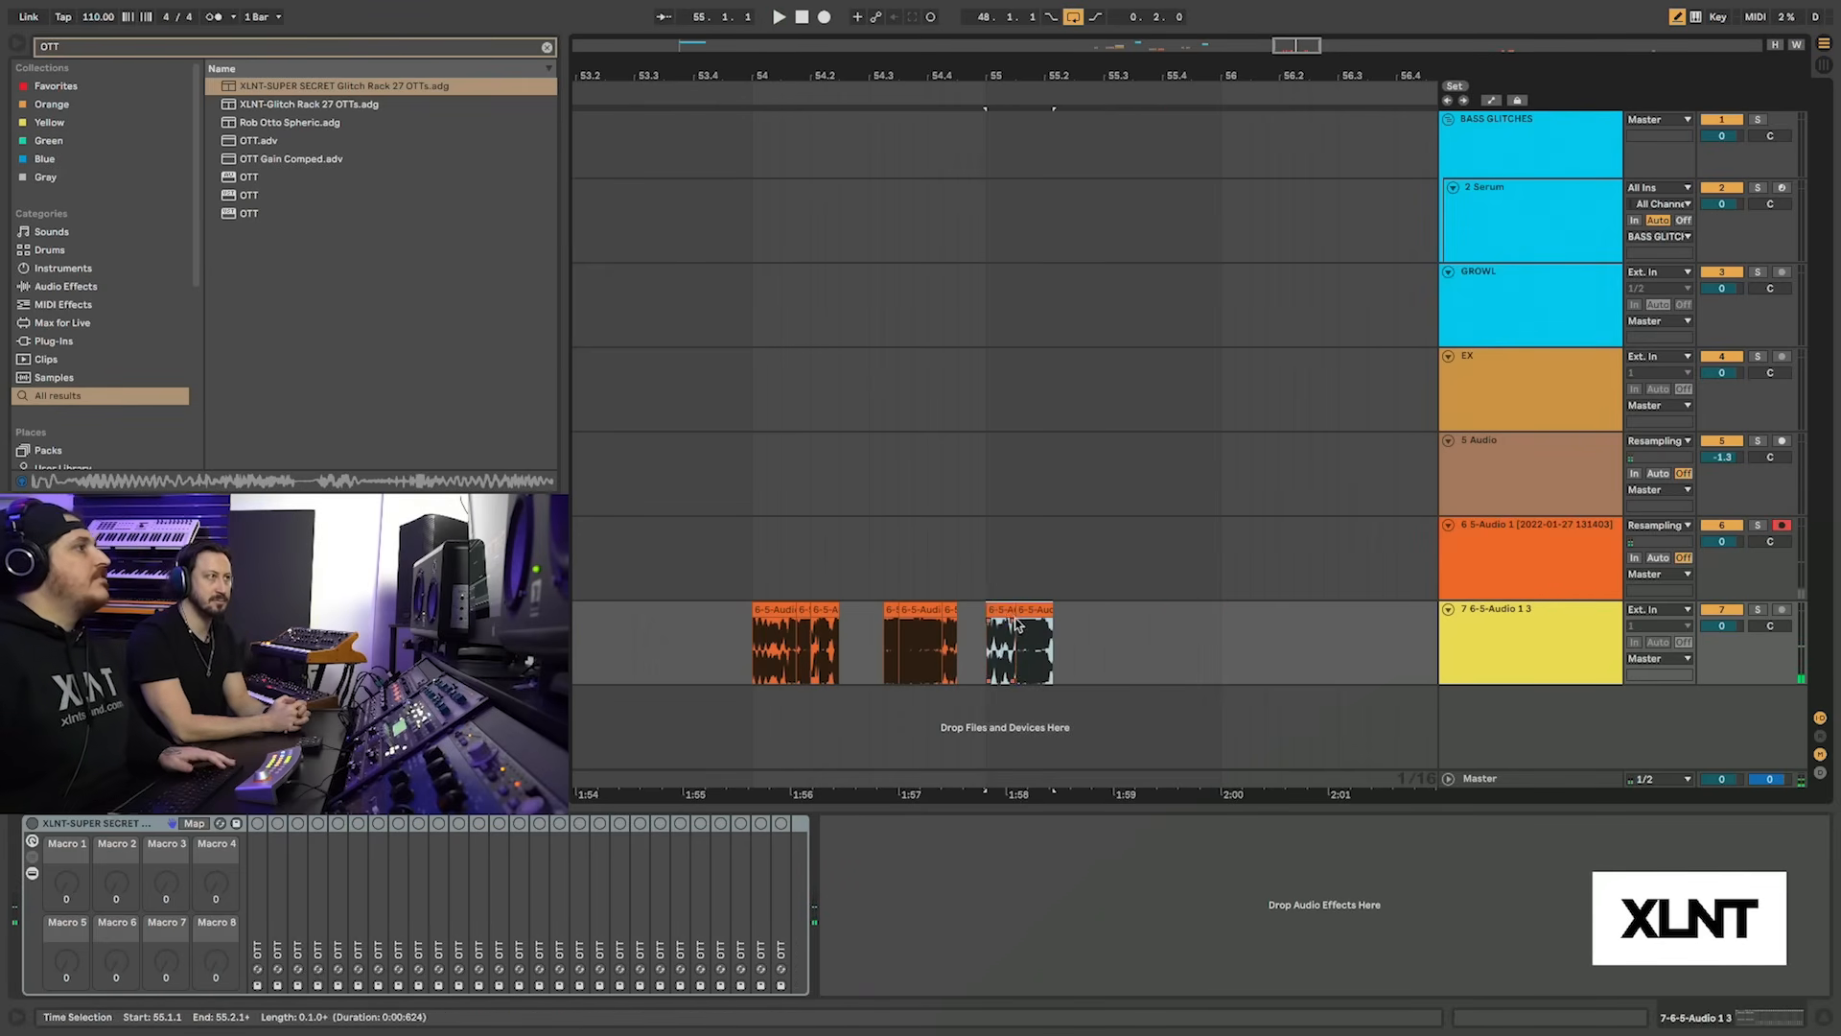
key(space)
Search the browser for "re" and add the Reverb effect to the glitch track
click(76, 47)
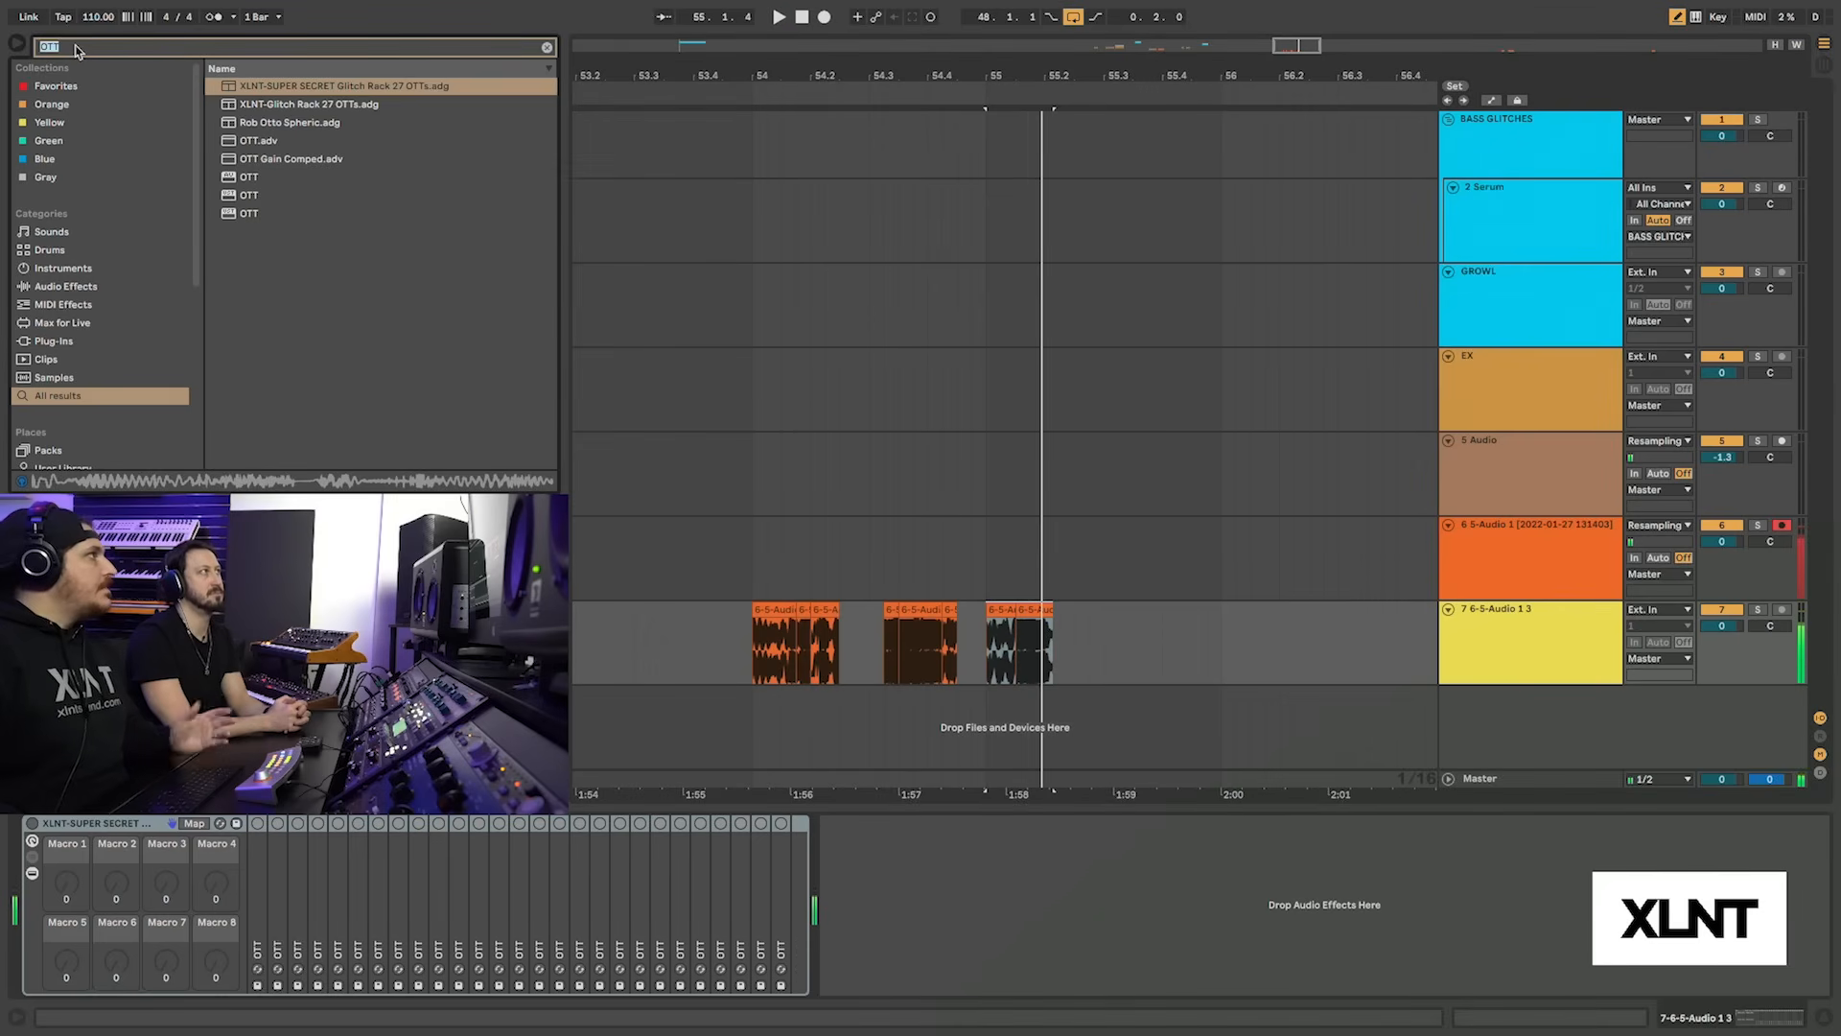
text(rebv)
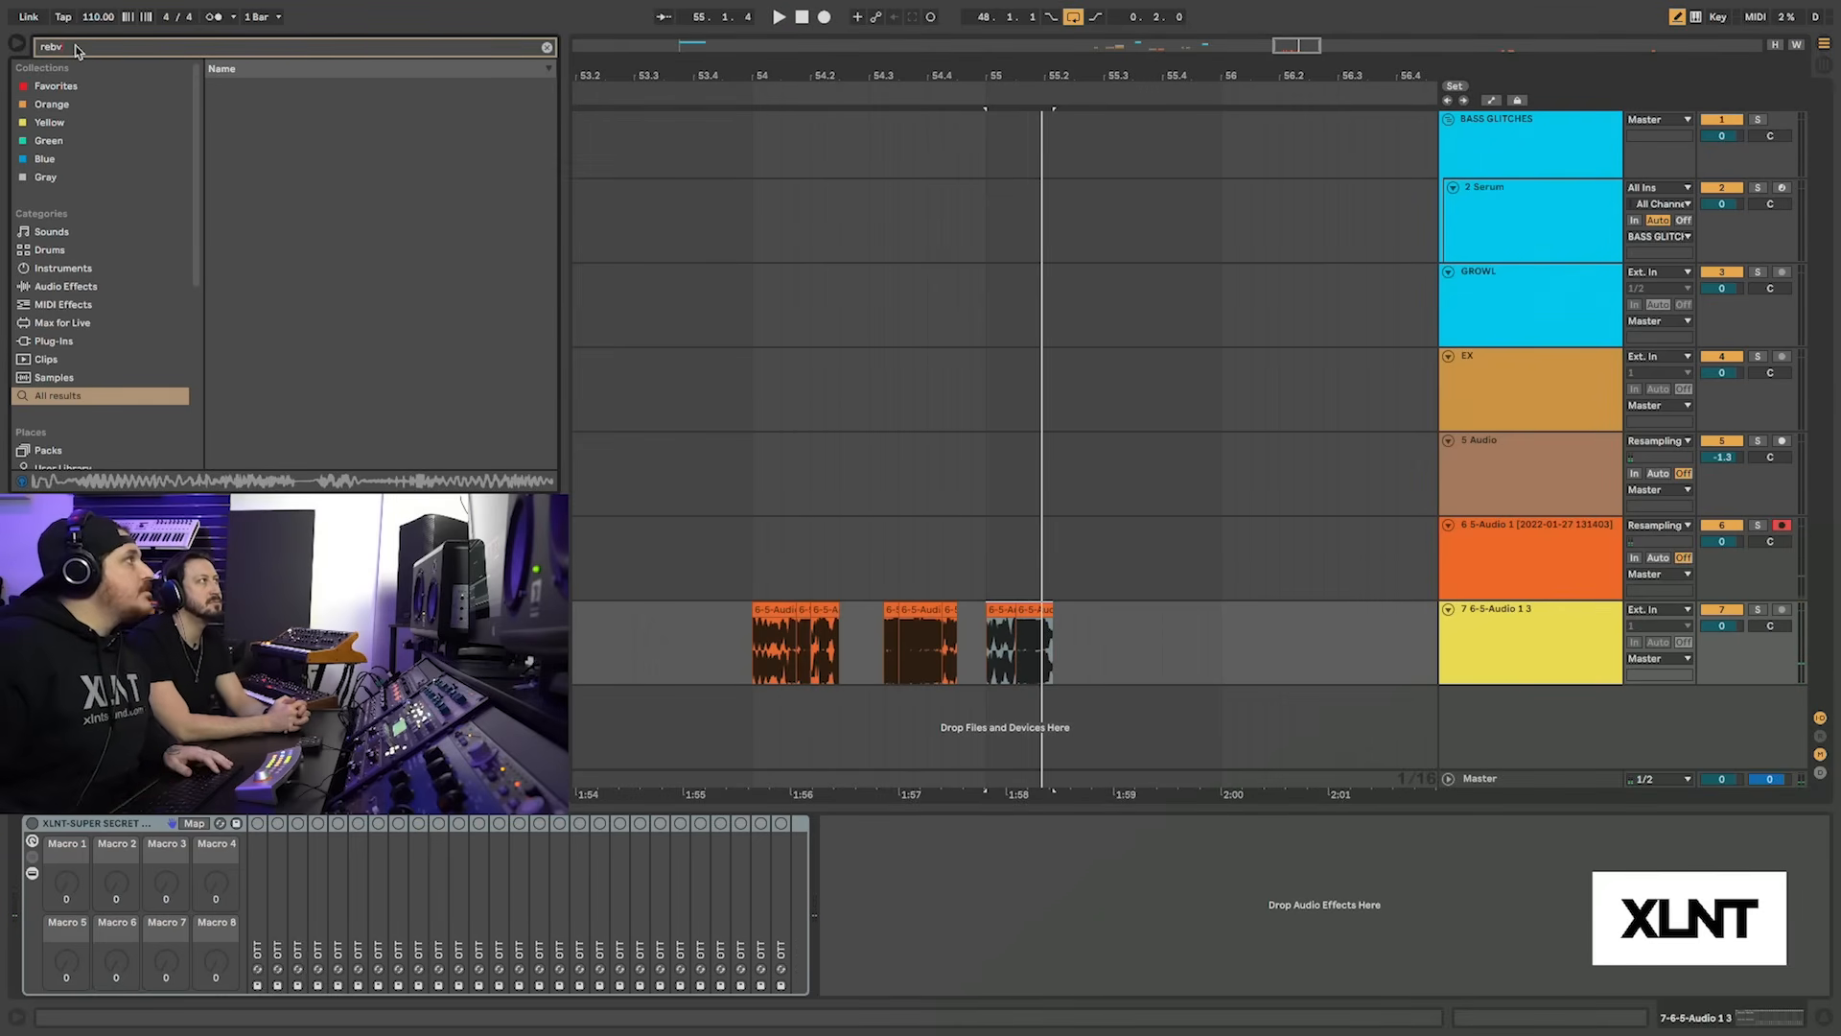
key(BackSpace)
key(BackSpace)
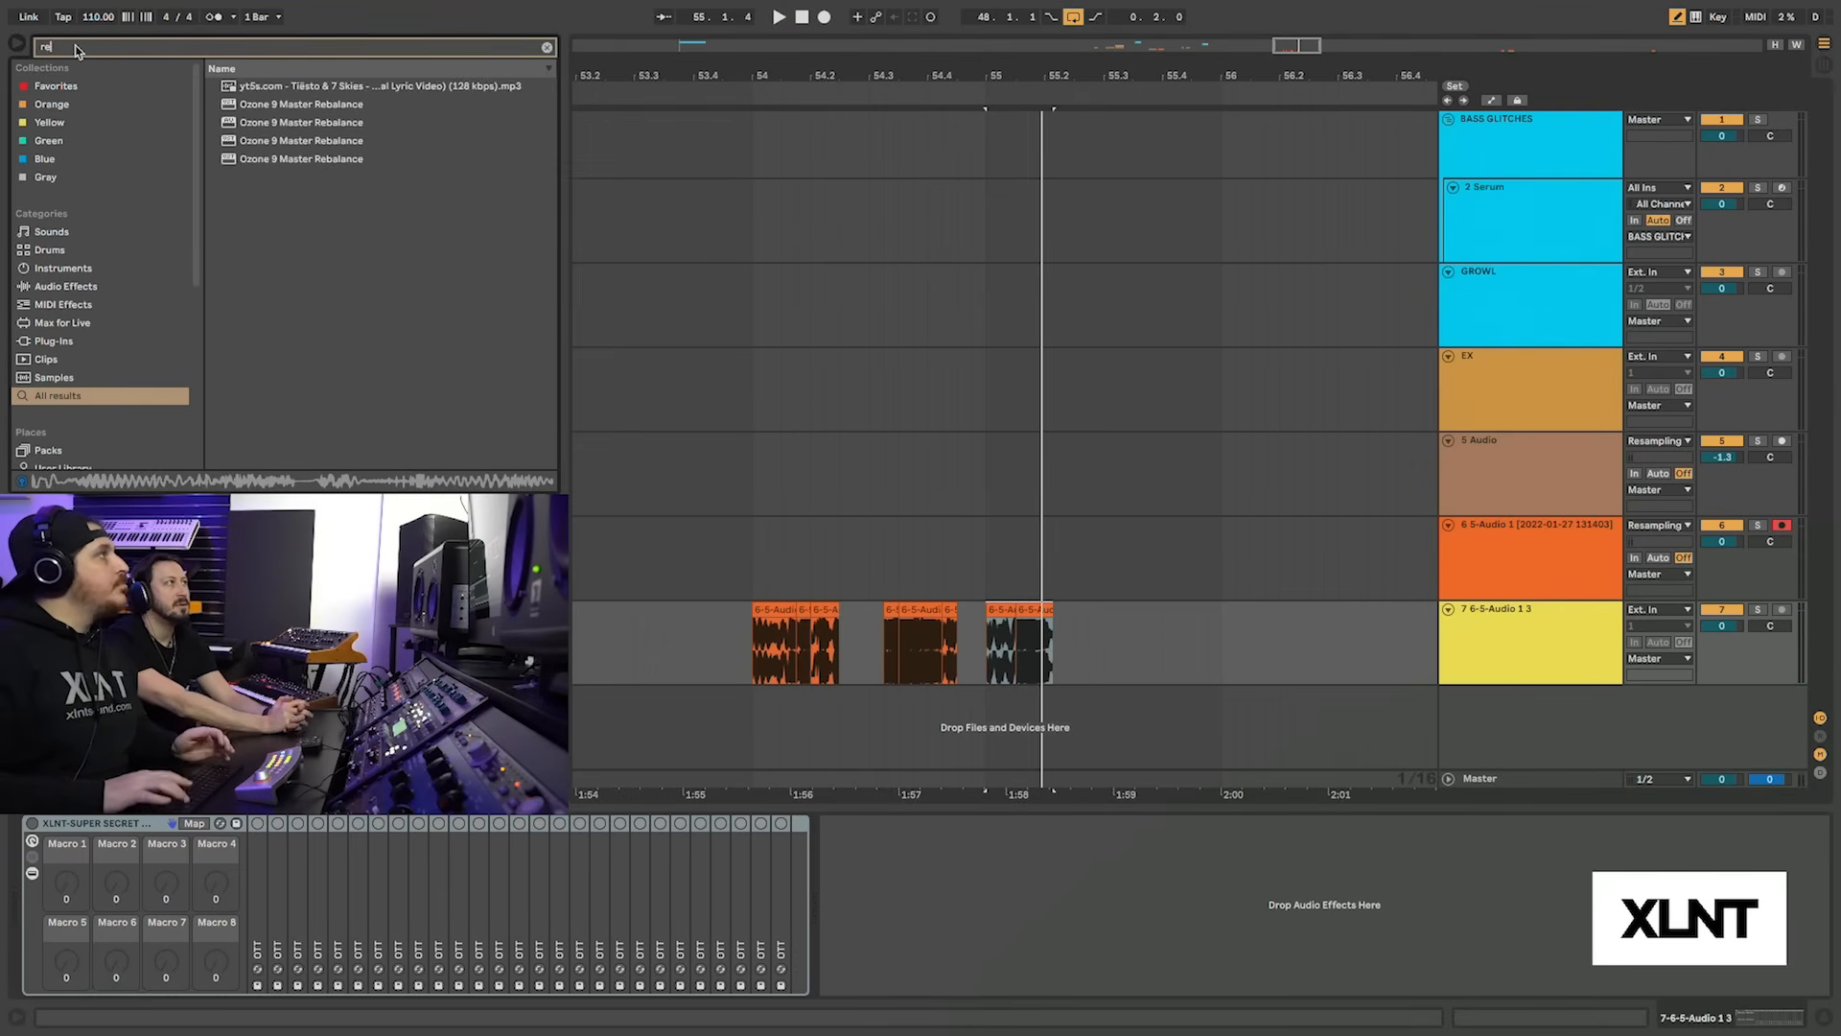
drag(236, 88, 351, 153)
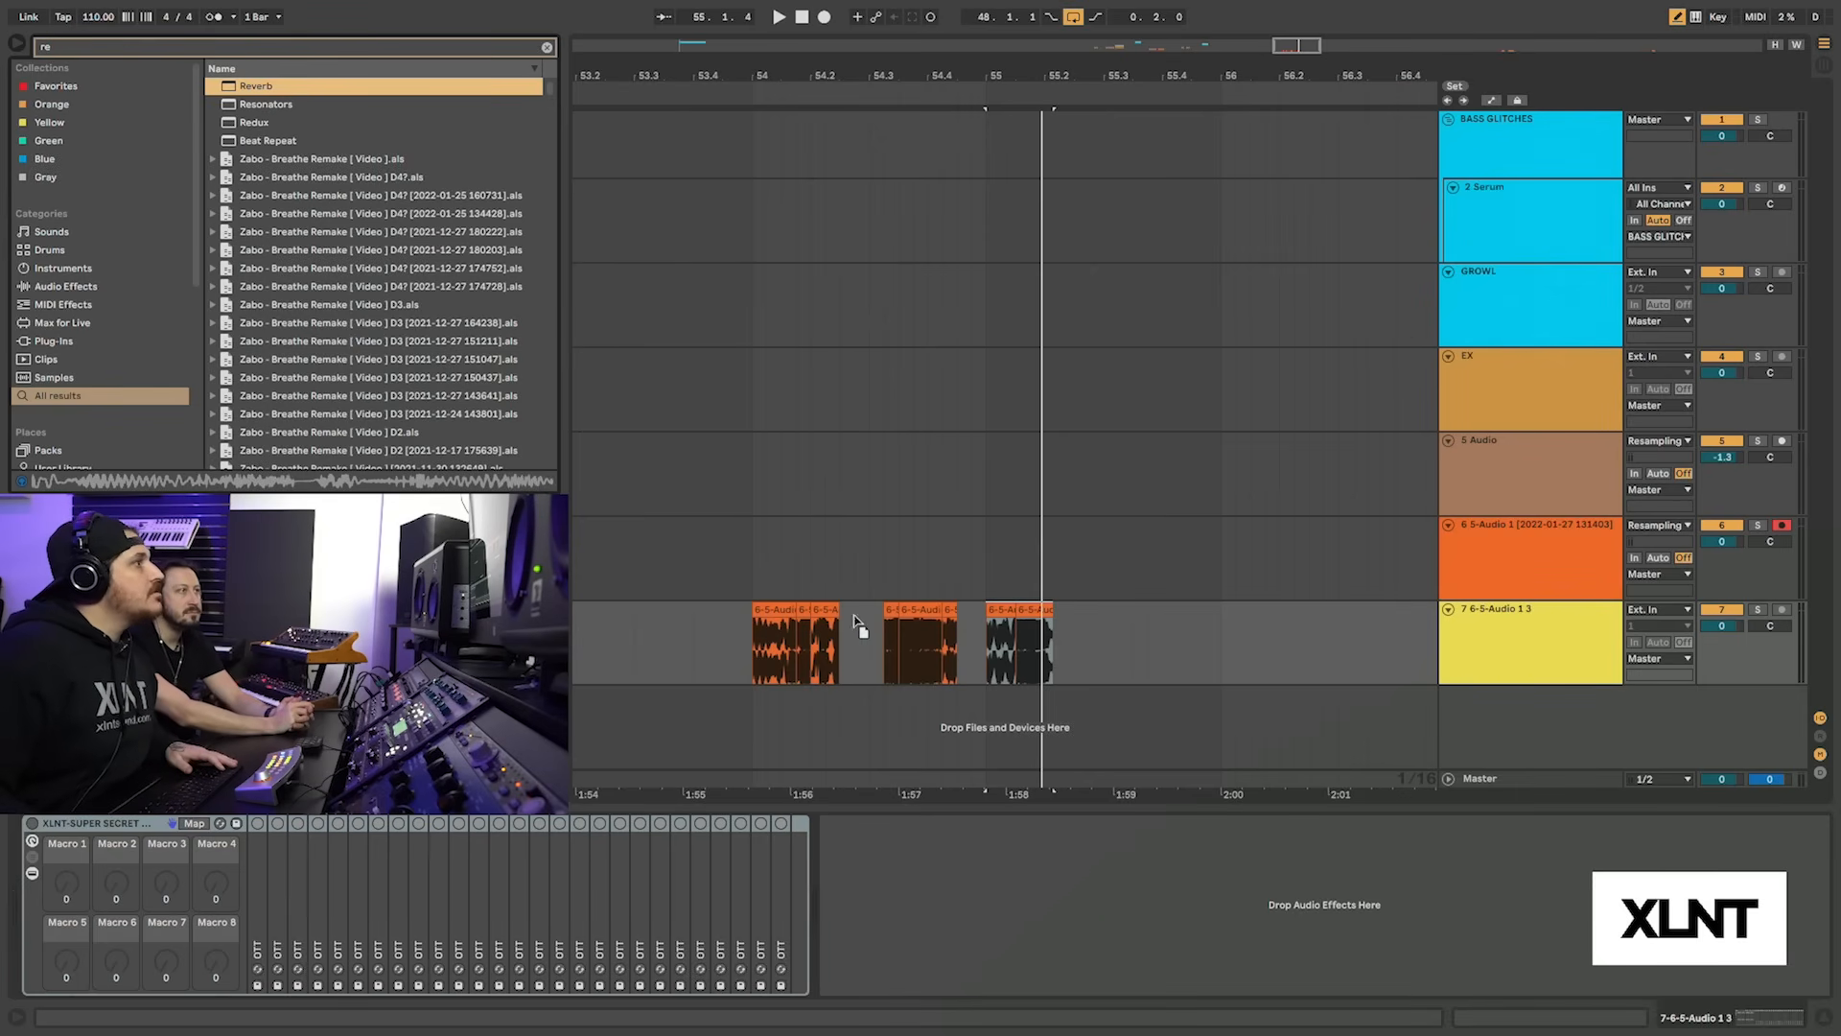
drag(860, 625, 826, 637)
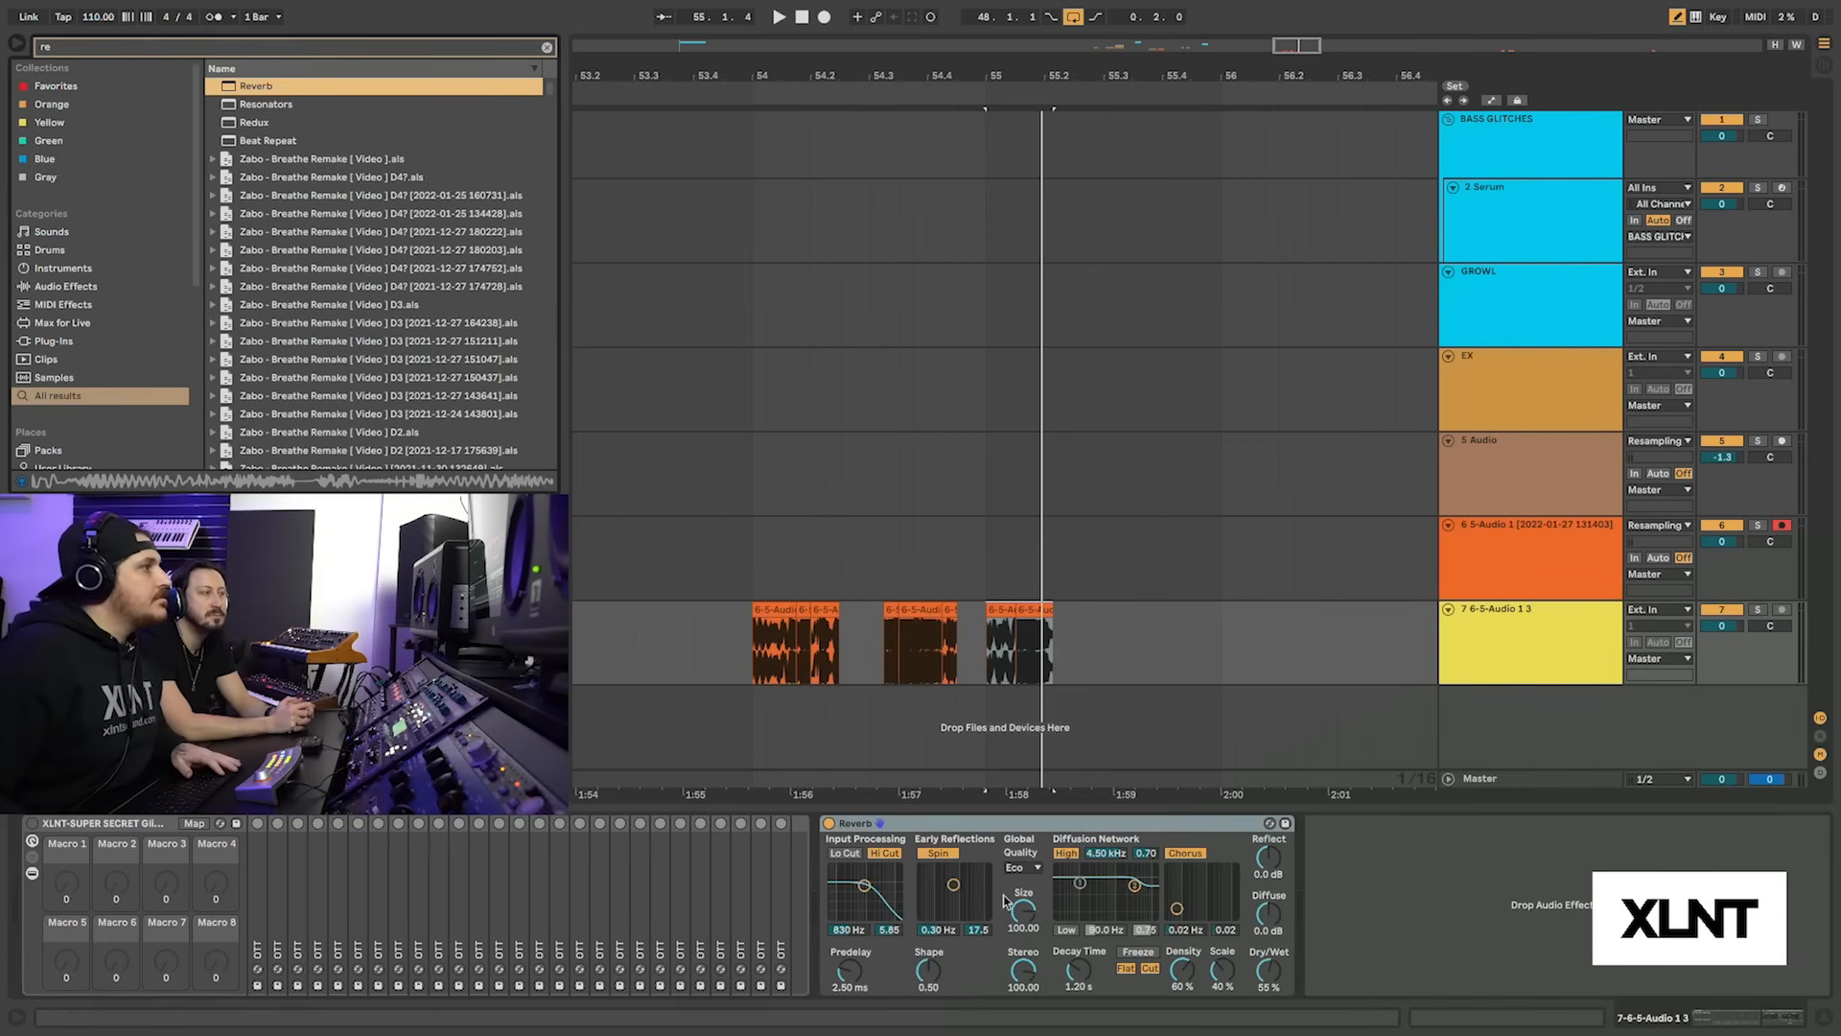
Enable the reverb's Lo Cut, set Decay Time to 1.53 s and Dry/Wet to 72% while playing the phrases from 54.1.1
click(860, 852)
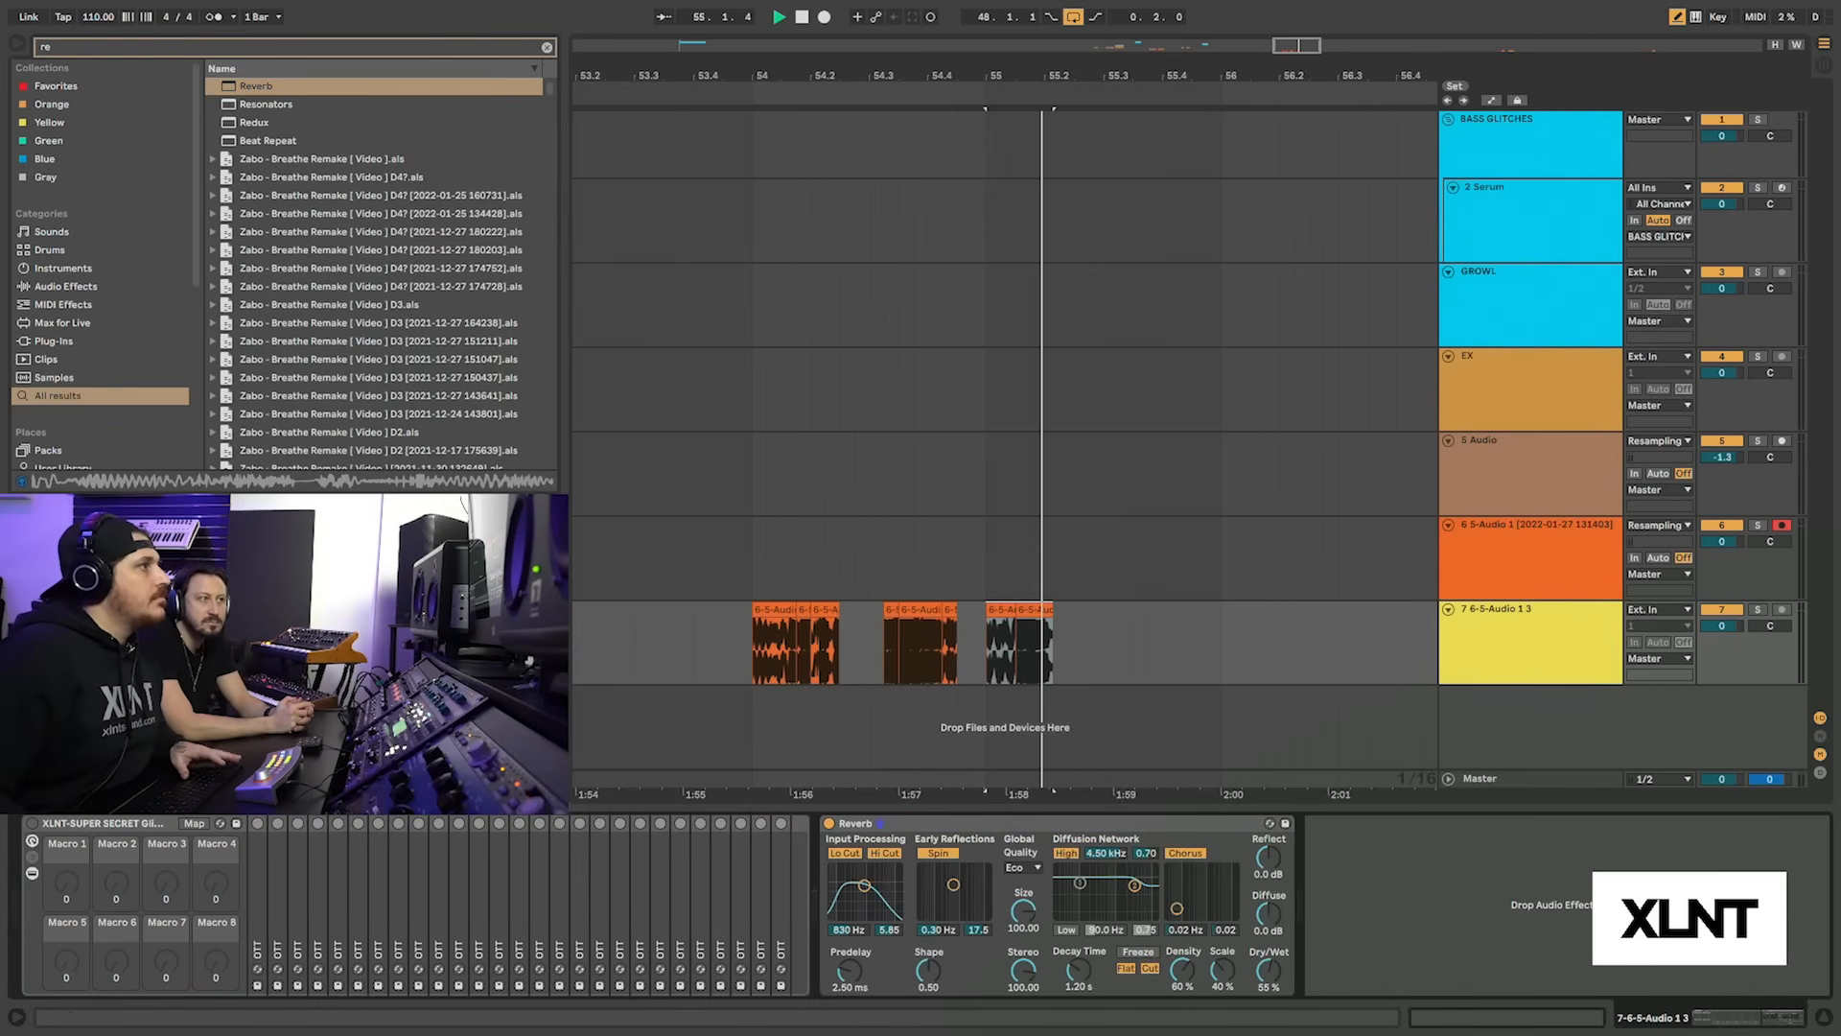
mouse_move(1078, 970)
mouse_down()
mouse_move(1078, 913)
mouse_move(1089, 984)
mouse_up()
click(765, 602)
key(space)
key(space)
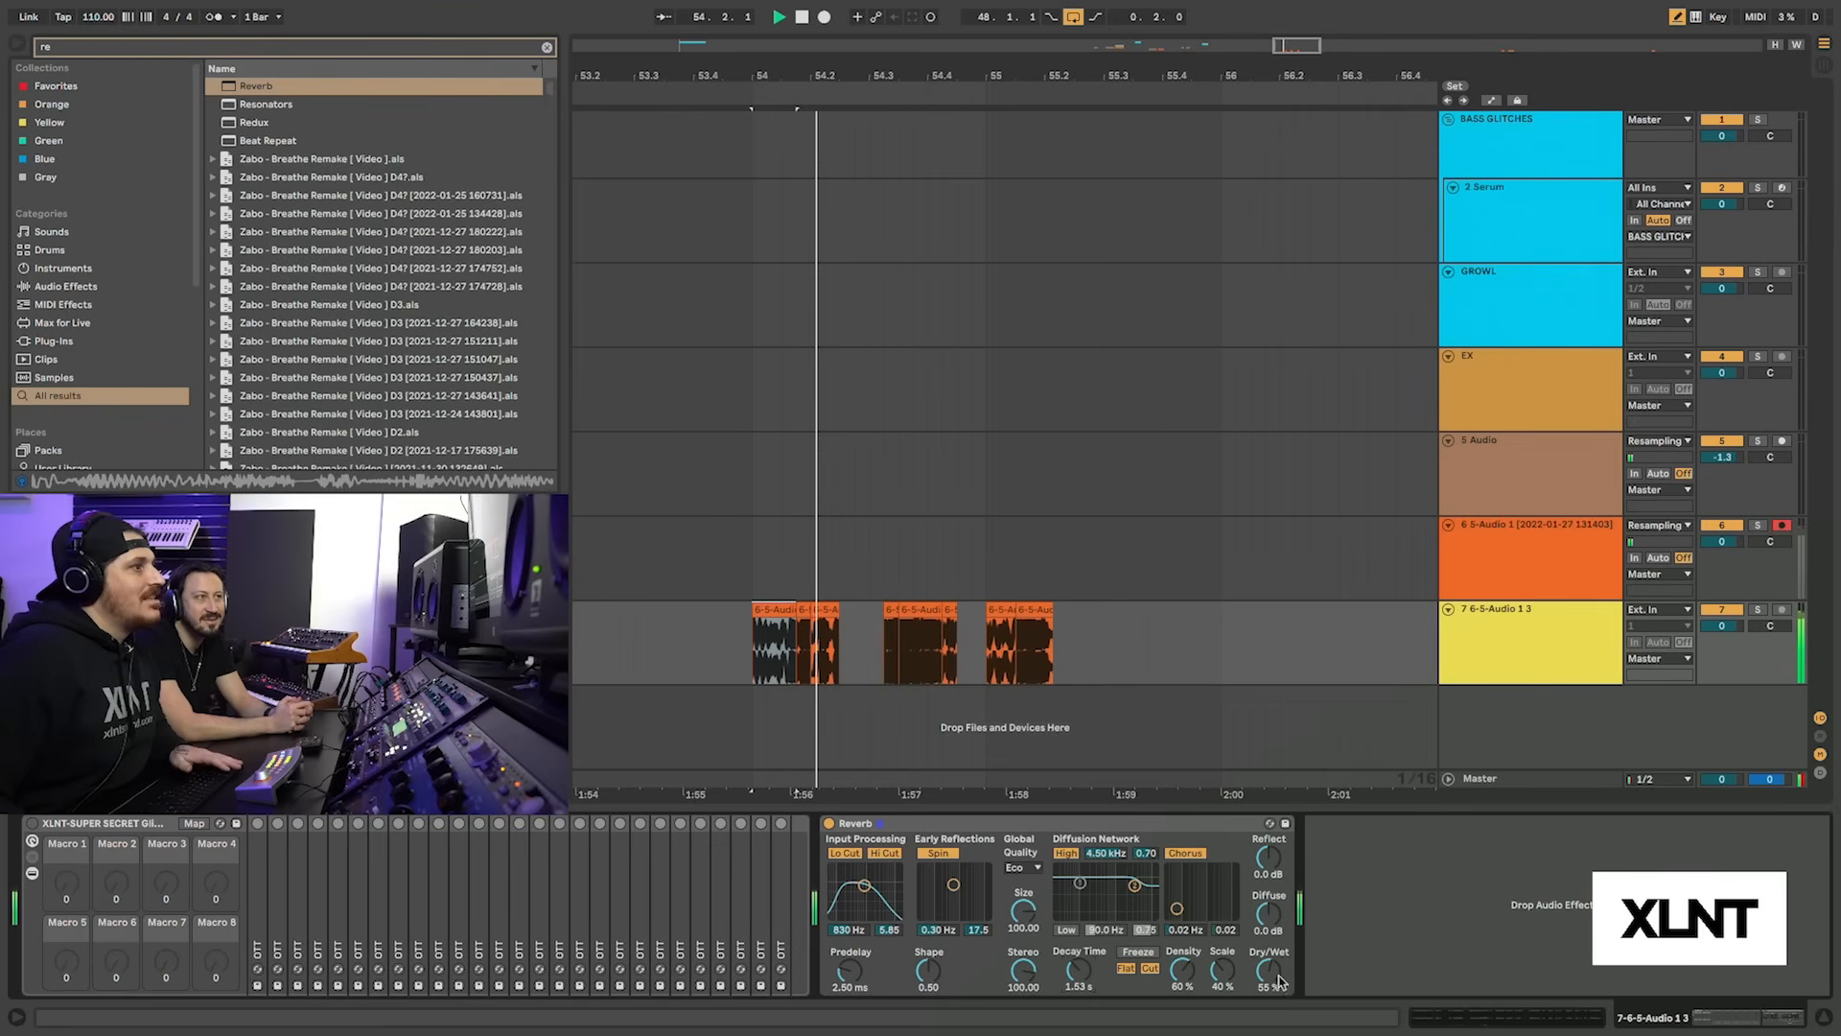
drag(1268, 970, 1268, 921)
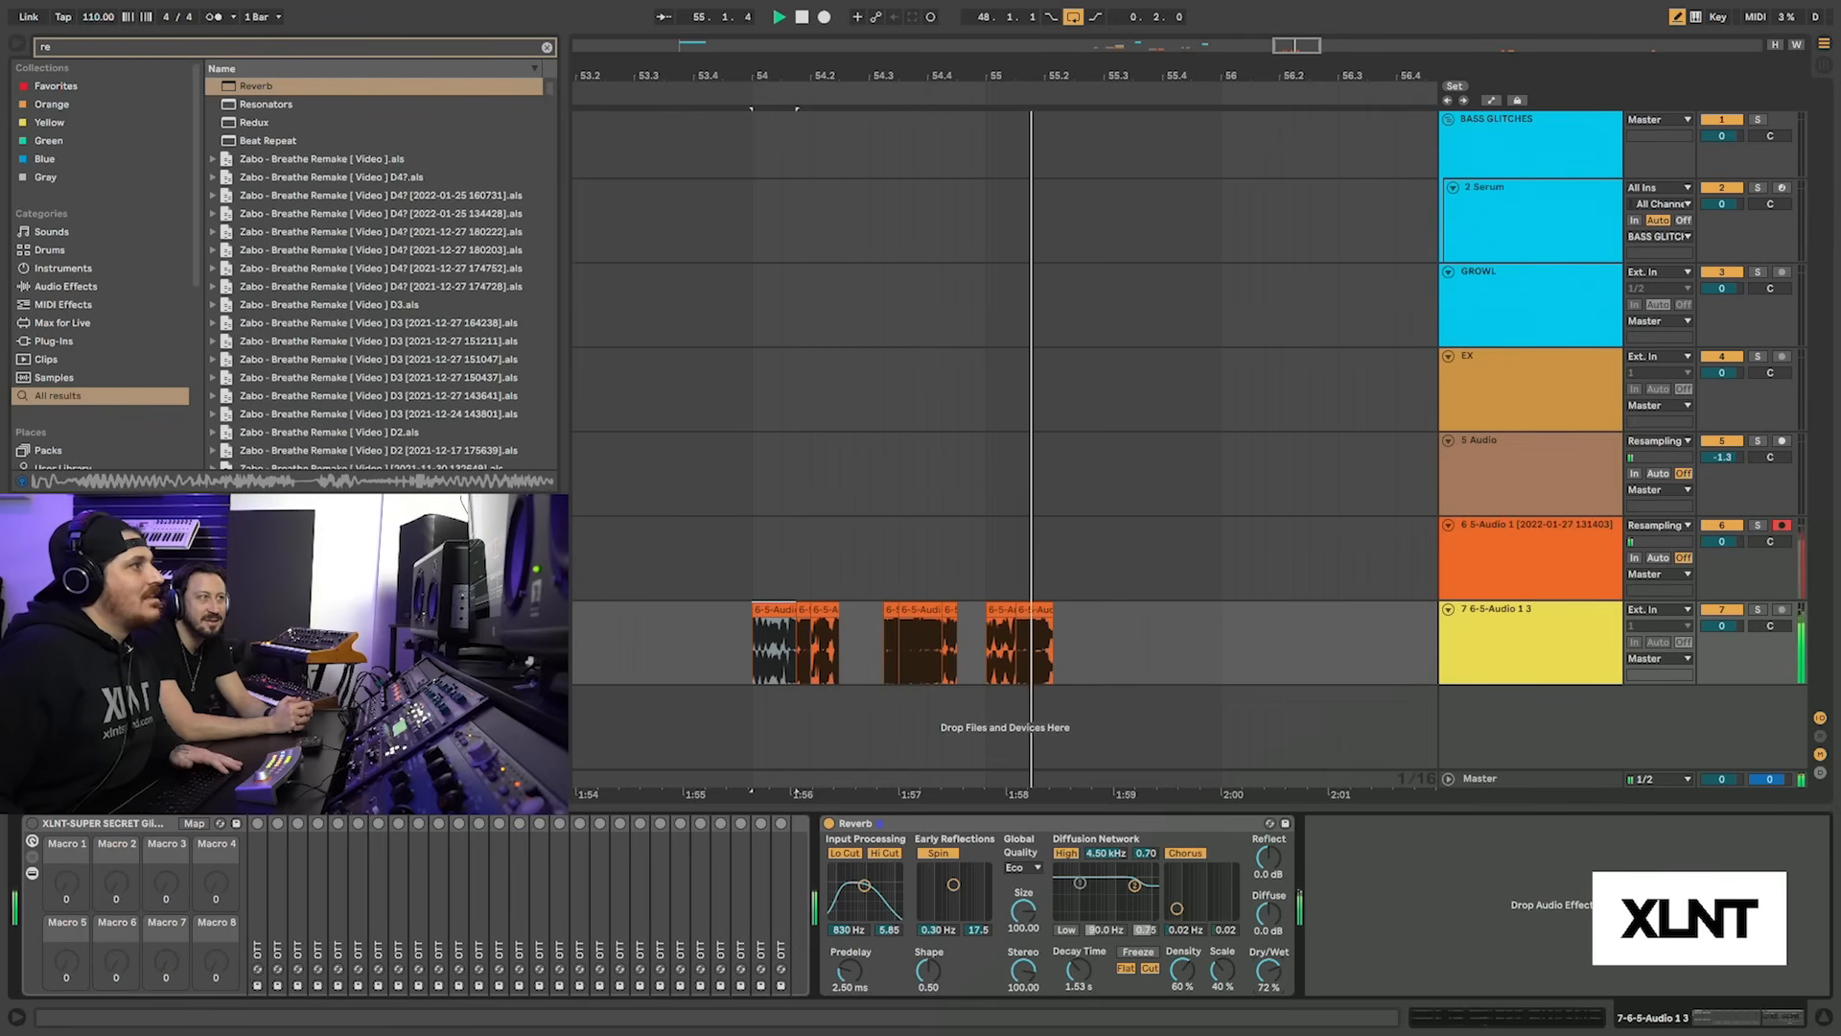
key(space)
drag(968, 71, 969, 33)
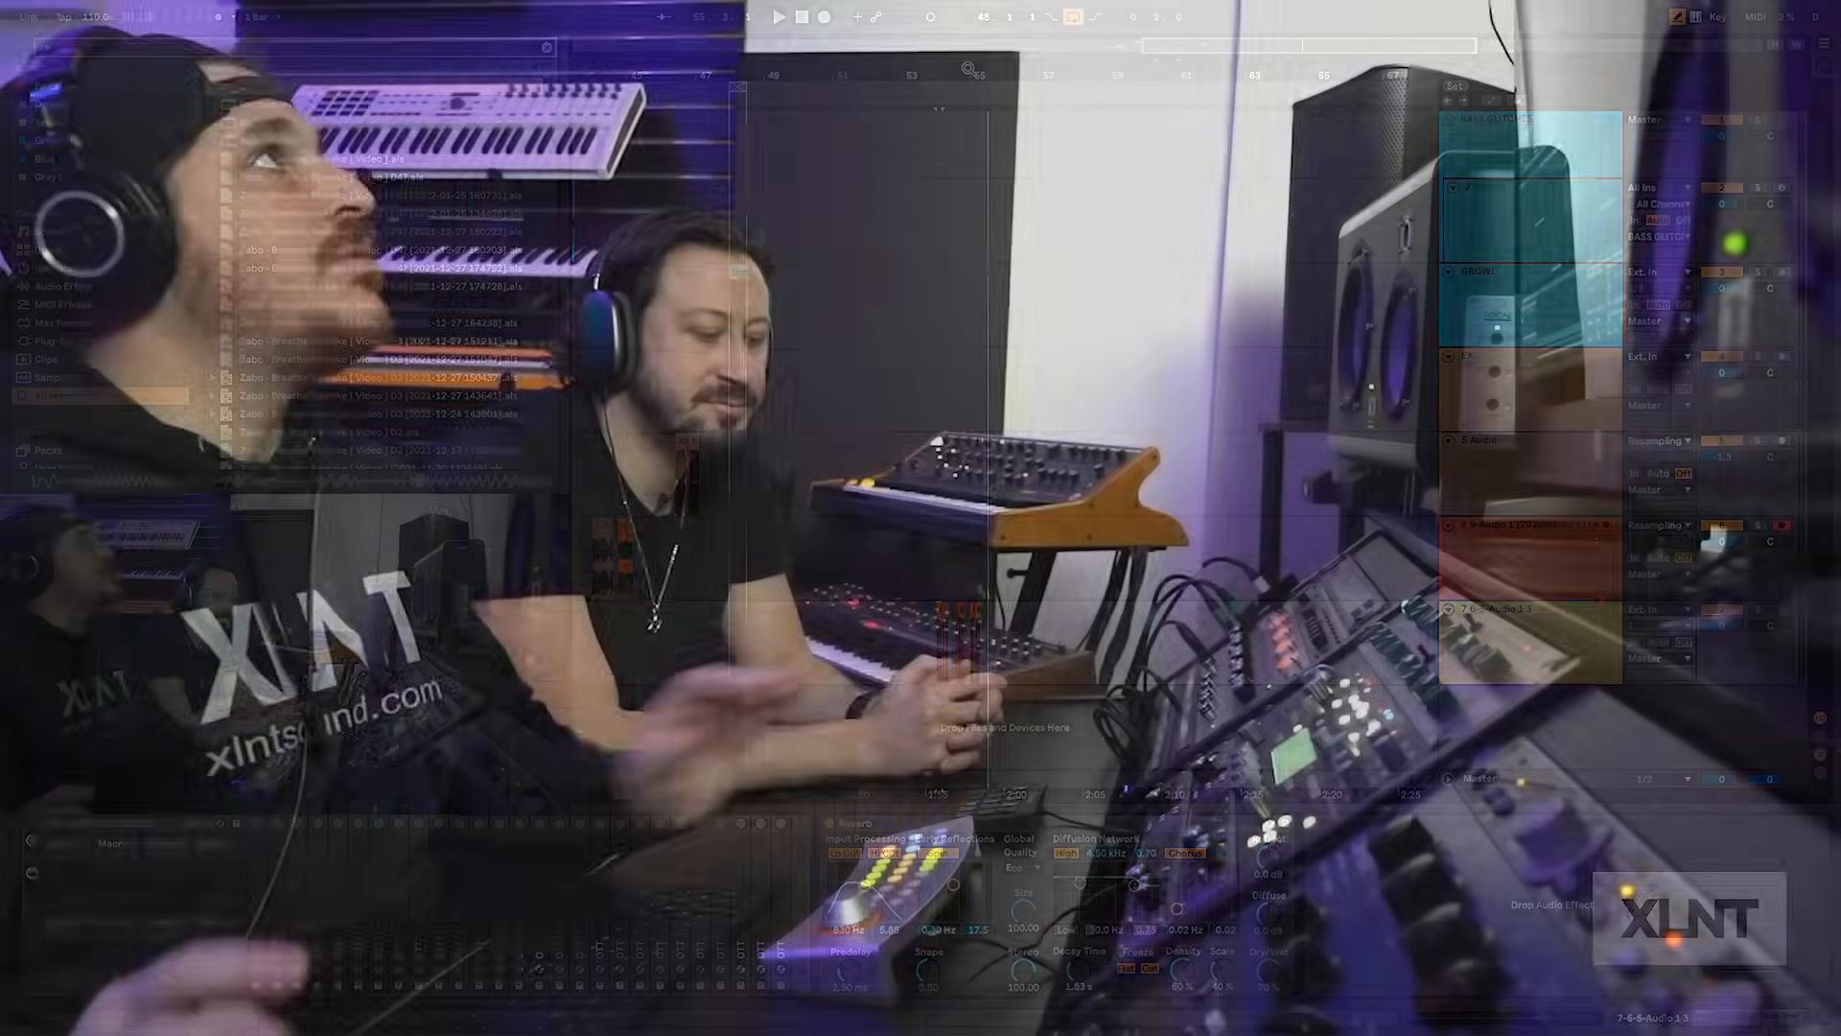